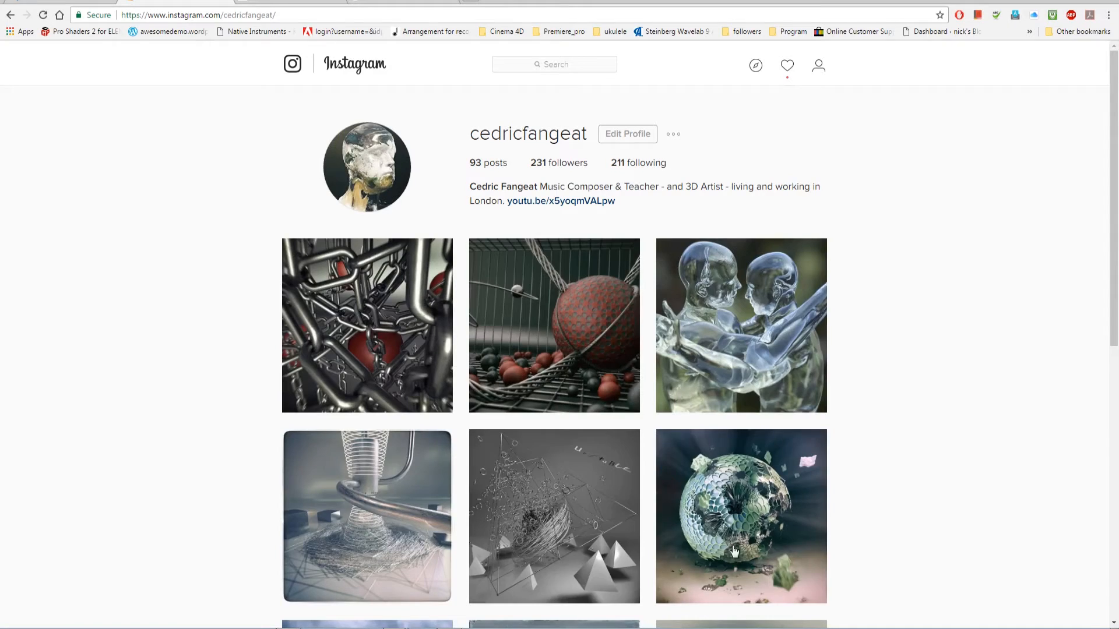
# Open the post of the blue Voronoi Boole ball from the Instagram profile's gallery.
pyautogui.scroll(-3, 903, 541)
pyautogui.scroll(-2, 904, 542)
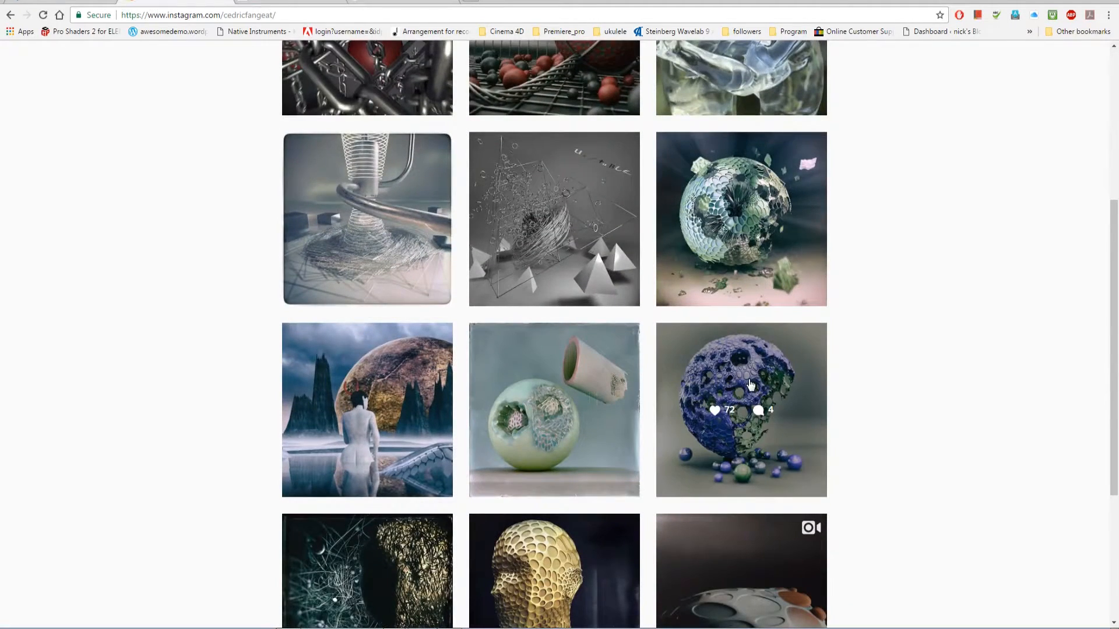
pyautogui.click(751, 389)
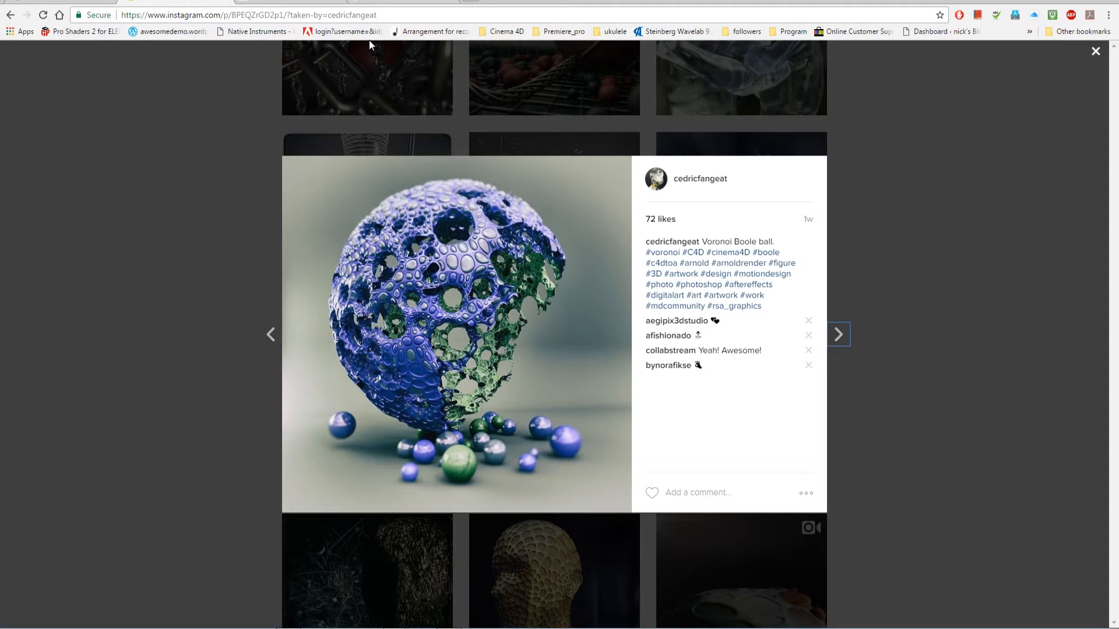
# Switch to the Entagma page on the Dualgraph Cinema 4D plugin and examine its example renders and download link.
pyautogui.click(290, 5)
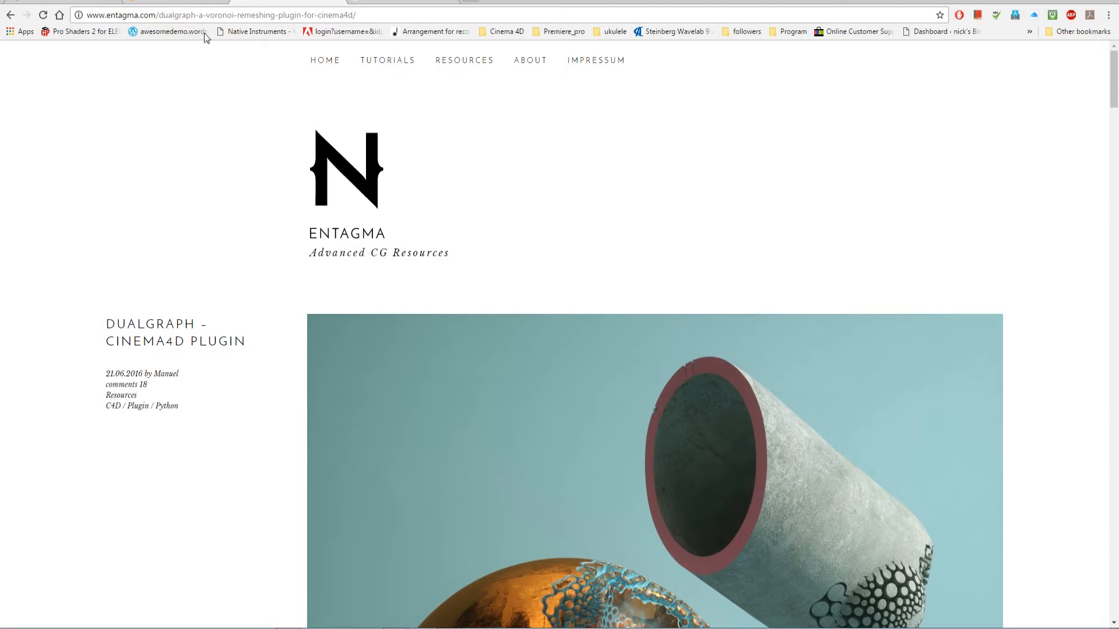
pyautogui.scroll(-4, 522, 462)
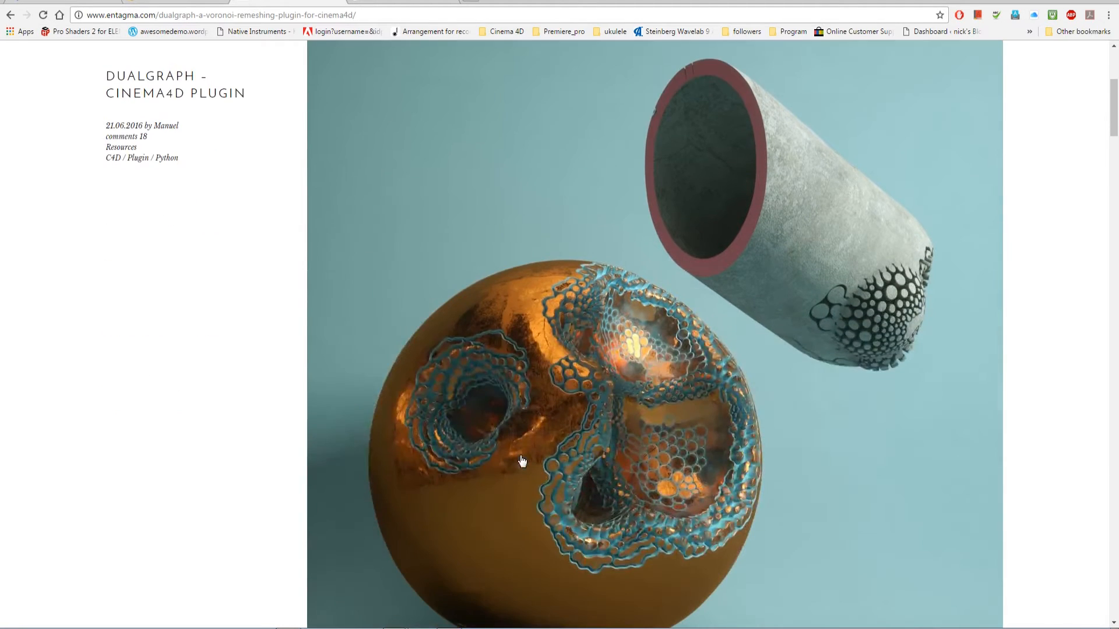
pyautogui.scroll(-18, 522, 461)
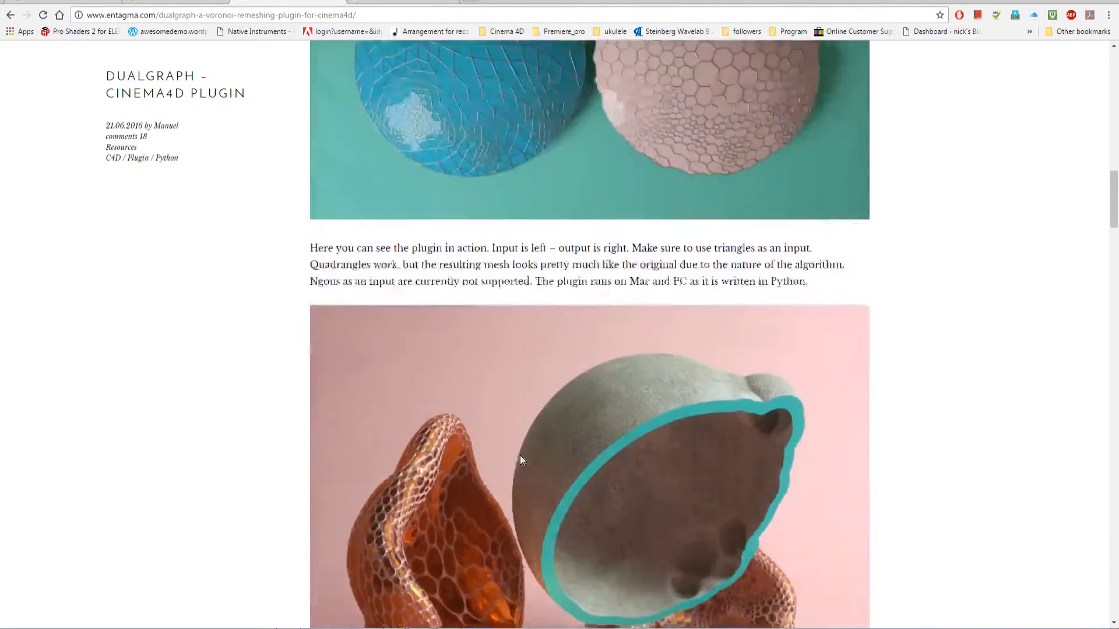
pyautogui.scroll(-20, 520, 461)
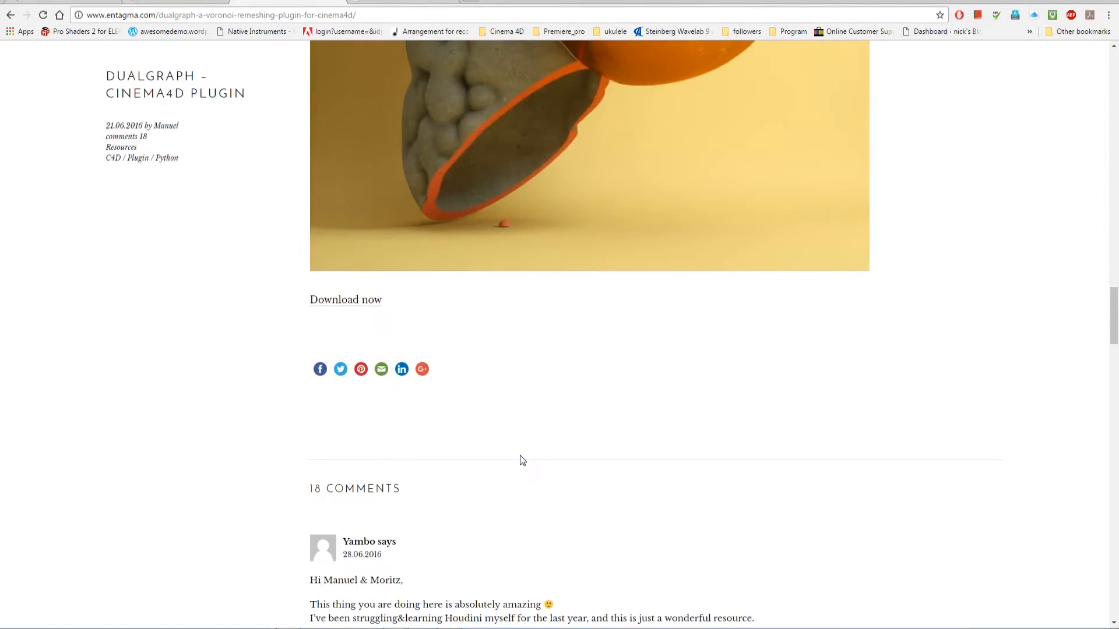
pyautogui.scroll(-4, 520, 460)
pyautogui.scroll(2, 354, 104)
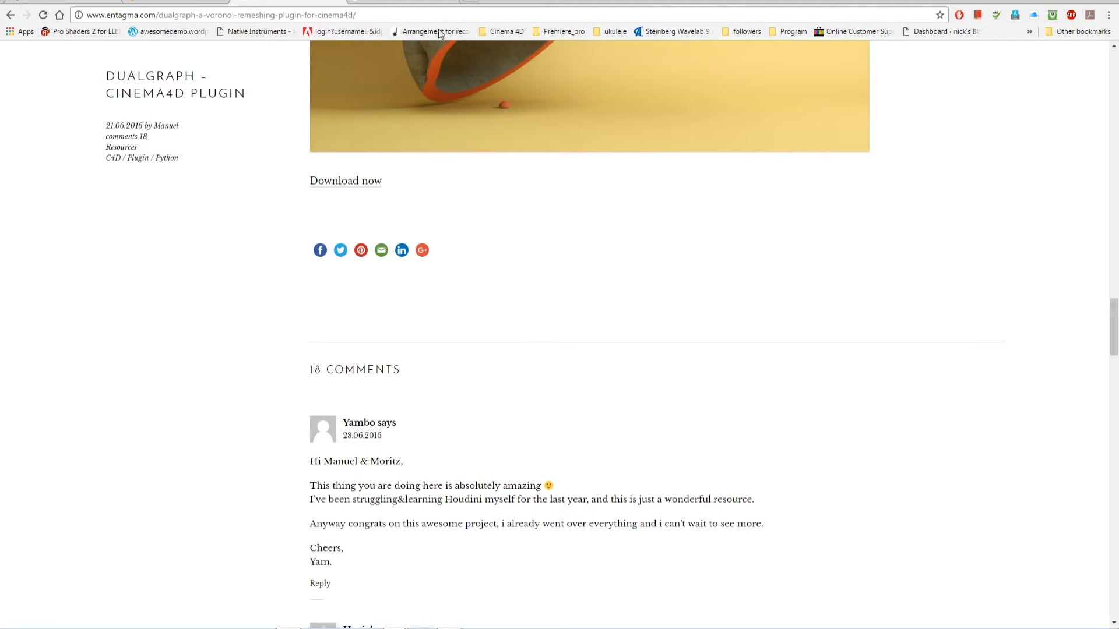
pyautogui.scroll(5, 585, 283)
pyautogui.scroll(6, 588, 284)
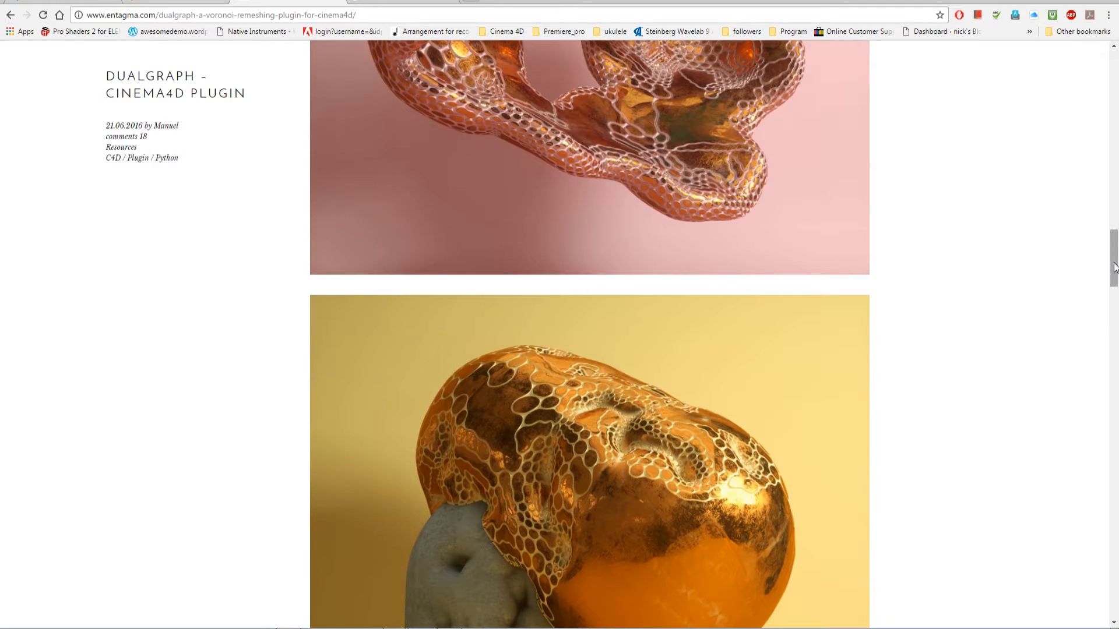
pyautogui.moveTo(1111, 268); pyautogui.dragTo(1115, 236)
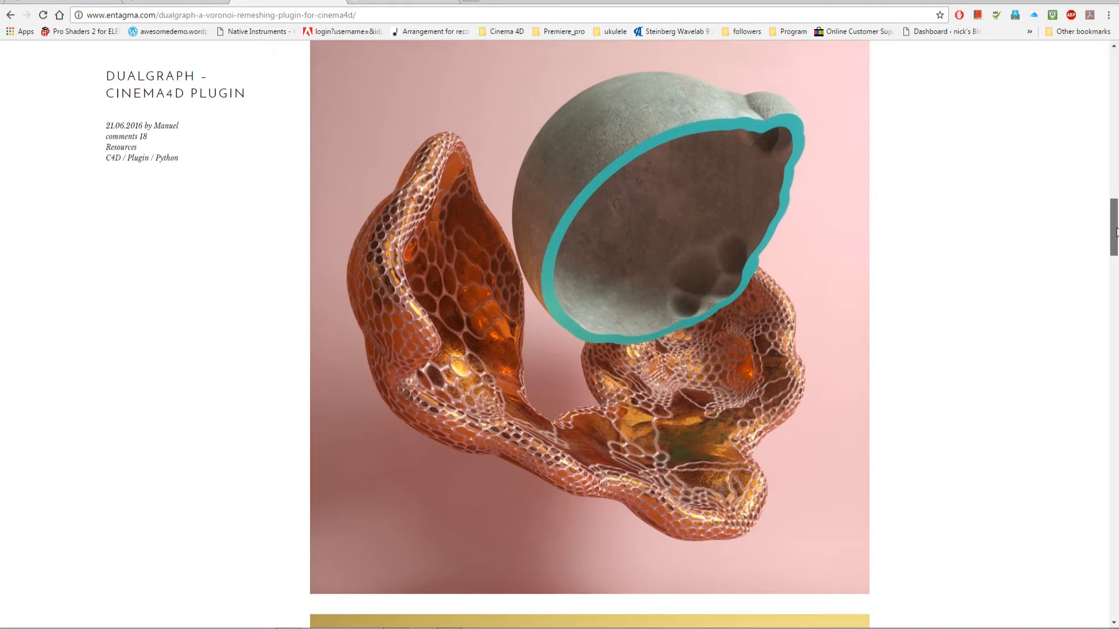
pyautogui.moveTo(1115, 232); pyautogui.dragTo(1114, 126)
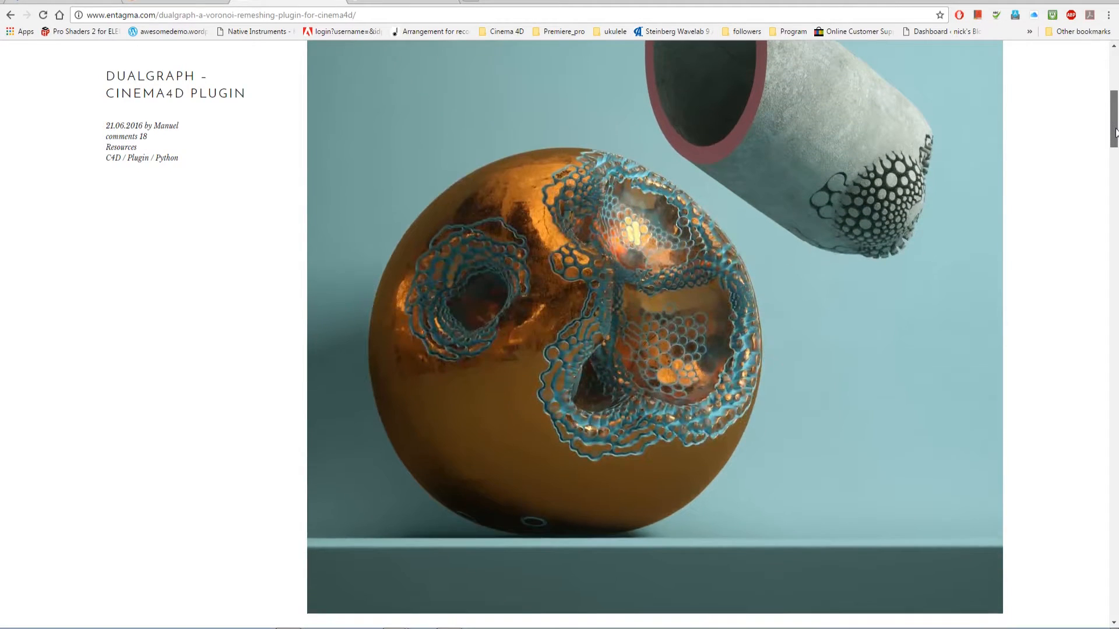
pyautogui.moveTo(1114, 127); pyautogui.dragTo(1109, 81)
# Return to the Instagram gallery and view the post of the pale green Voronoi sphere with the floating tube.
pyautogui.click(193, 2)
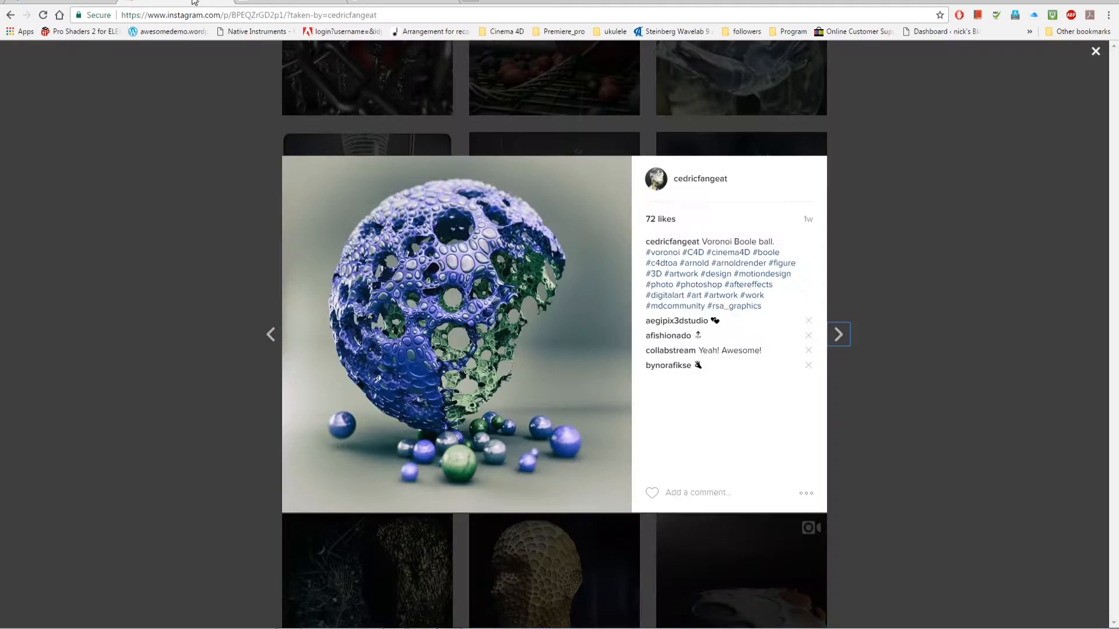
pyautogui.click(903, 260)
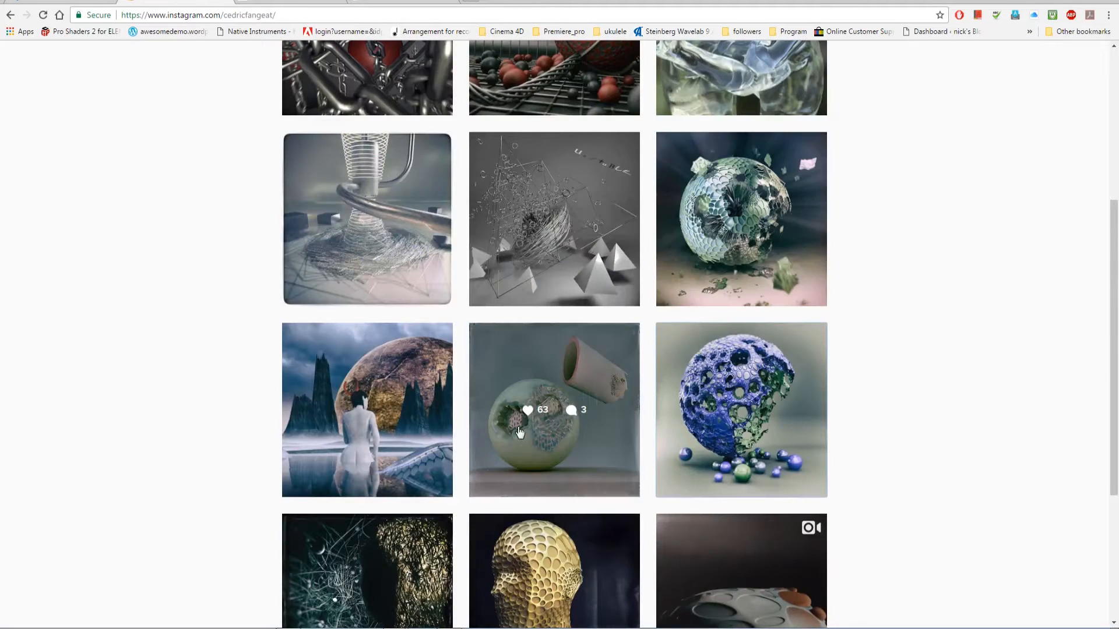
pyautogui.click(547, 408)
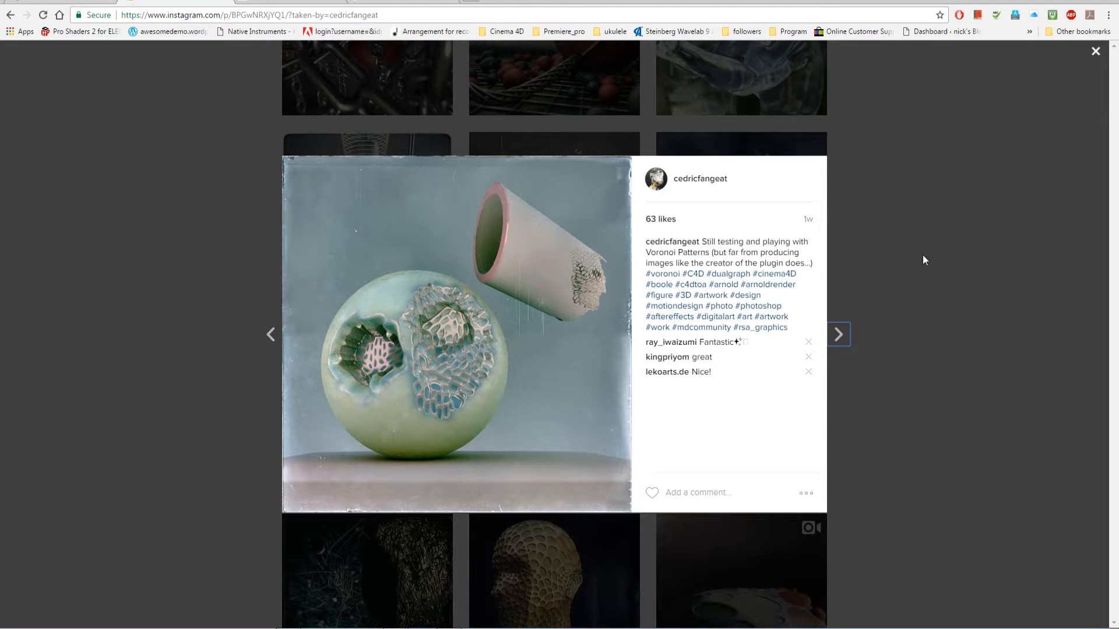
pyautogui.click(882, 243)
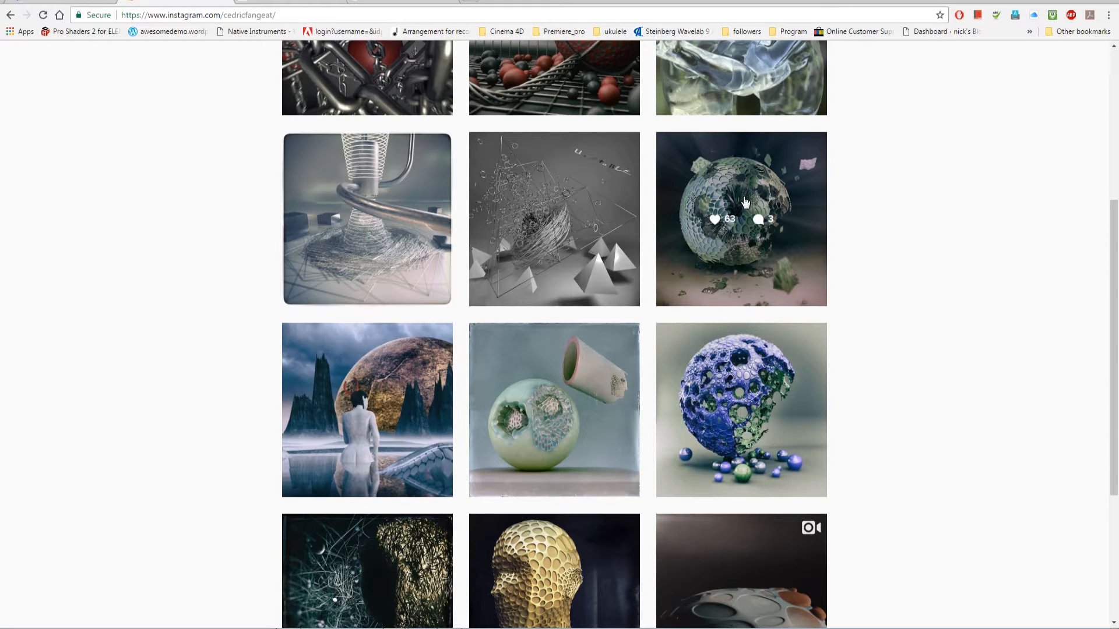
# View the Exploding Voronoi post, closing it to reopen the blue Voronoi Boole ball post.
pyautogui.click(679, 390)
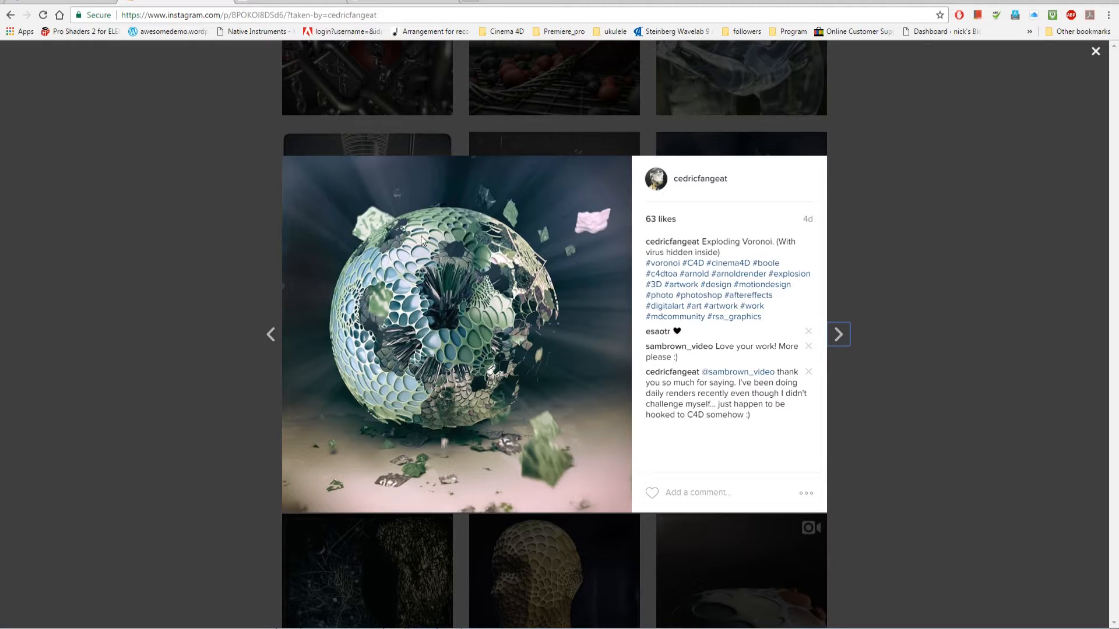
pyautogui.click(966, 292)
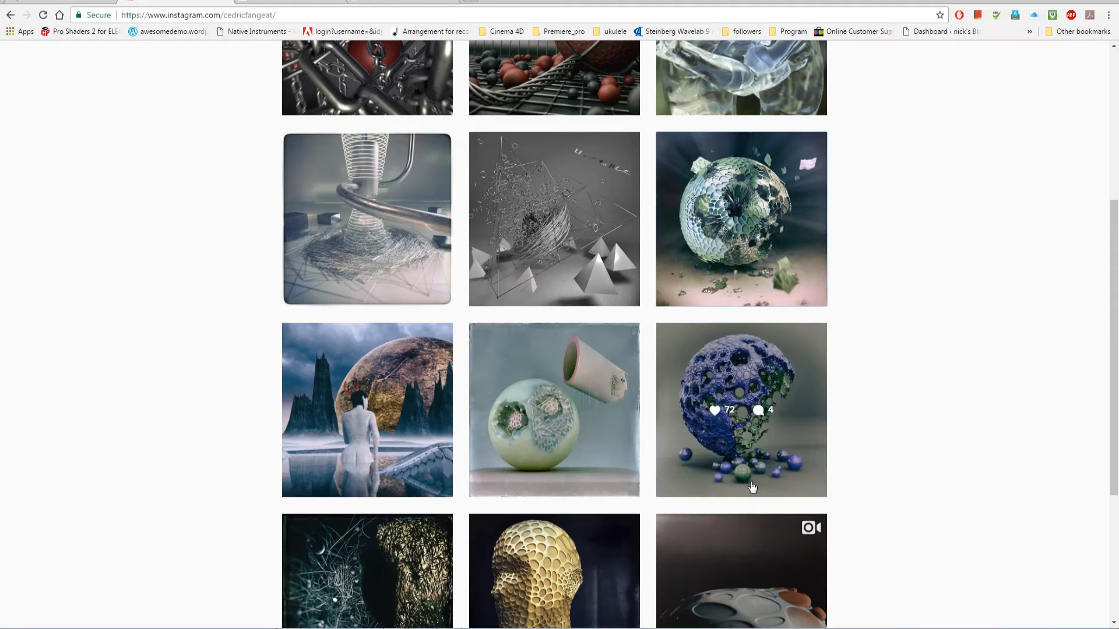
pyautogui.click(753, 379)
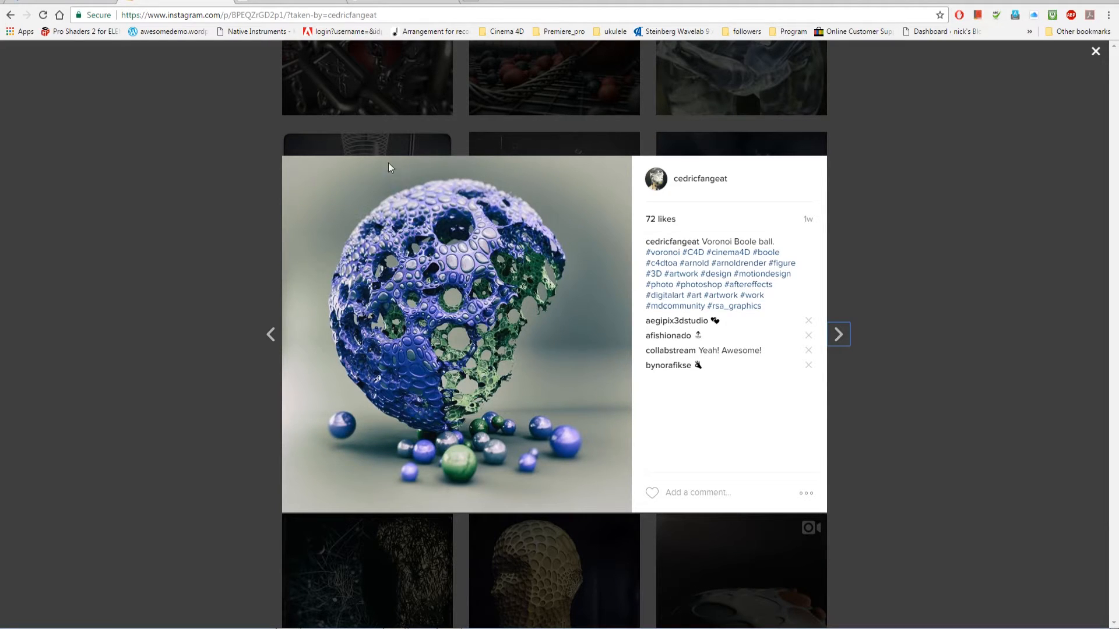
# Look through the plug-ins on the Google Nik Collection page and return to the blue Voronoi Boole ball post.
pyautogui.click(389, 1)
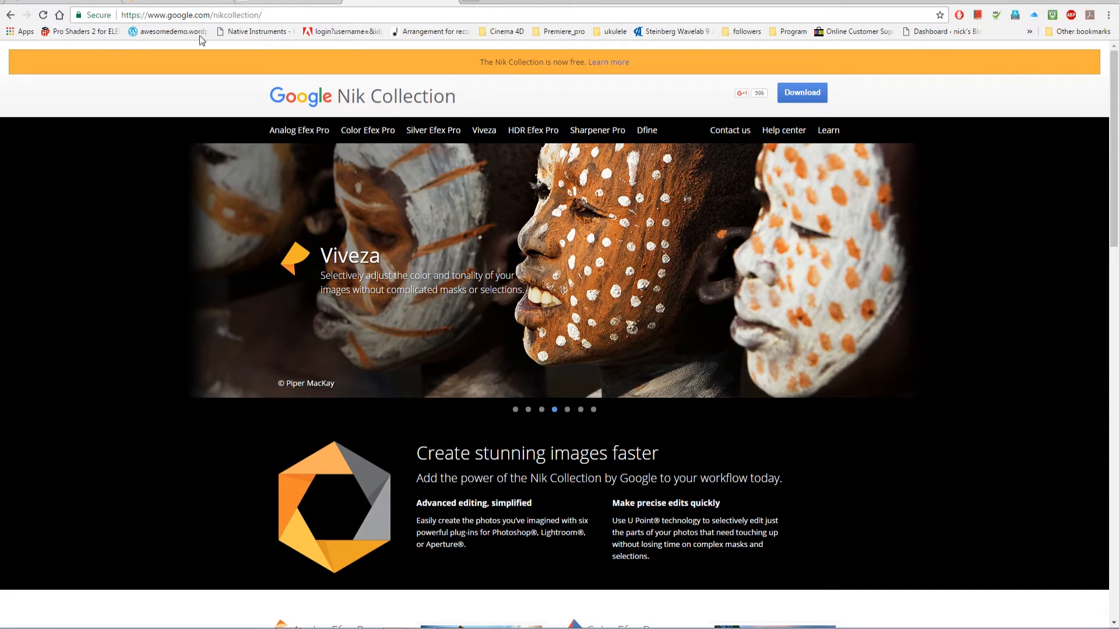
pyautogui.scroll(-8, 468, 366)
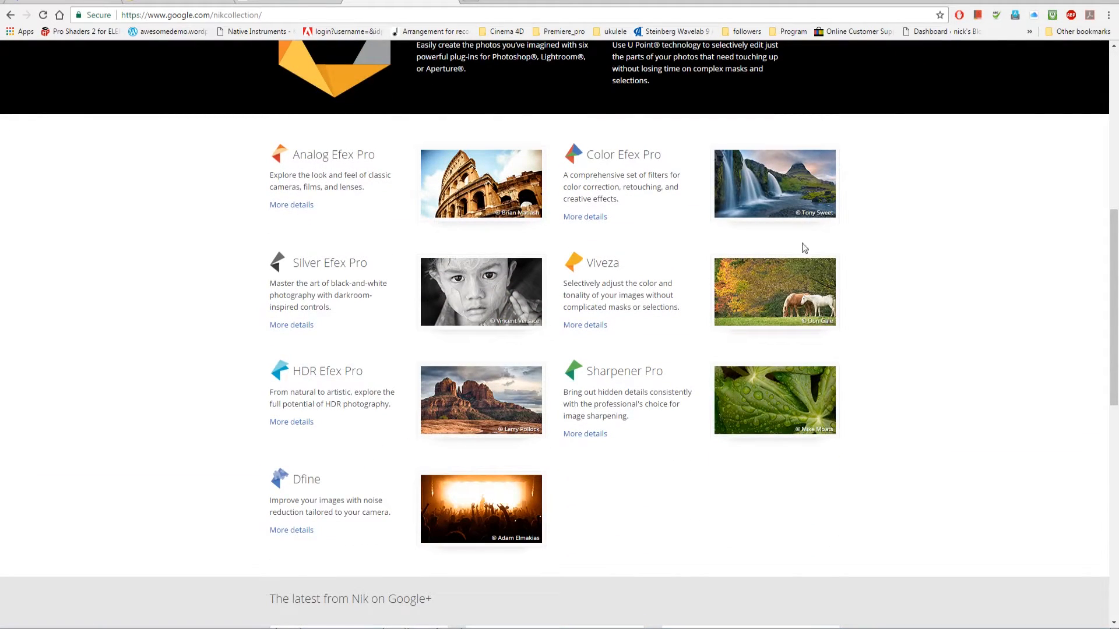
pyautogui.scroll(-4, 600, 470)
pyautogui.scroll(12, 600, 471)
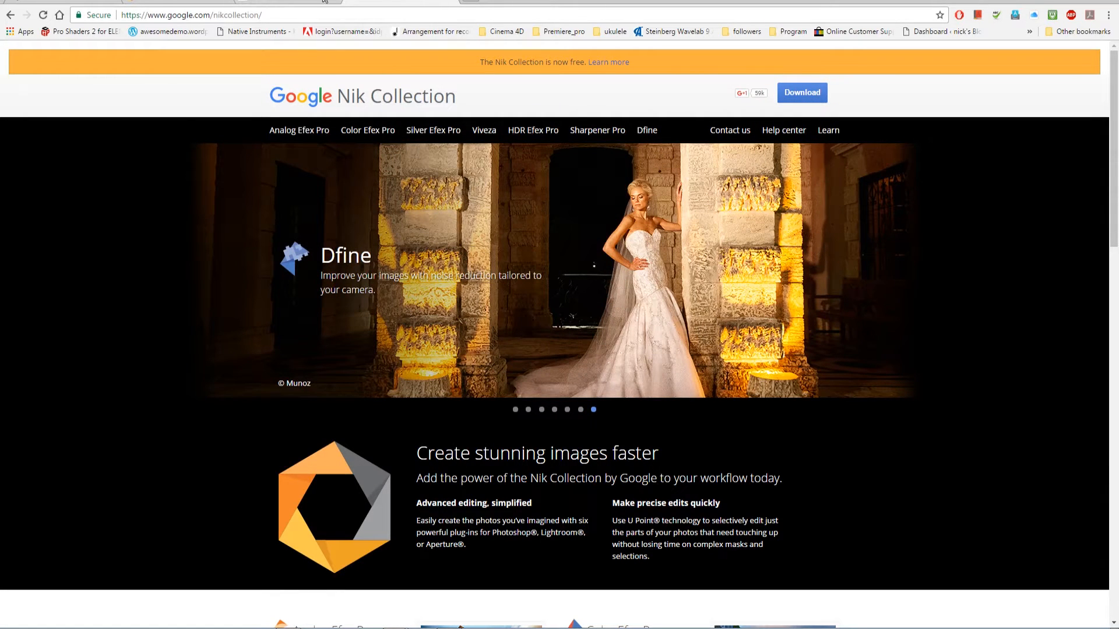
pyautogui.click(209, 2)
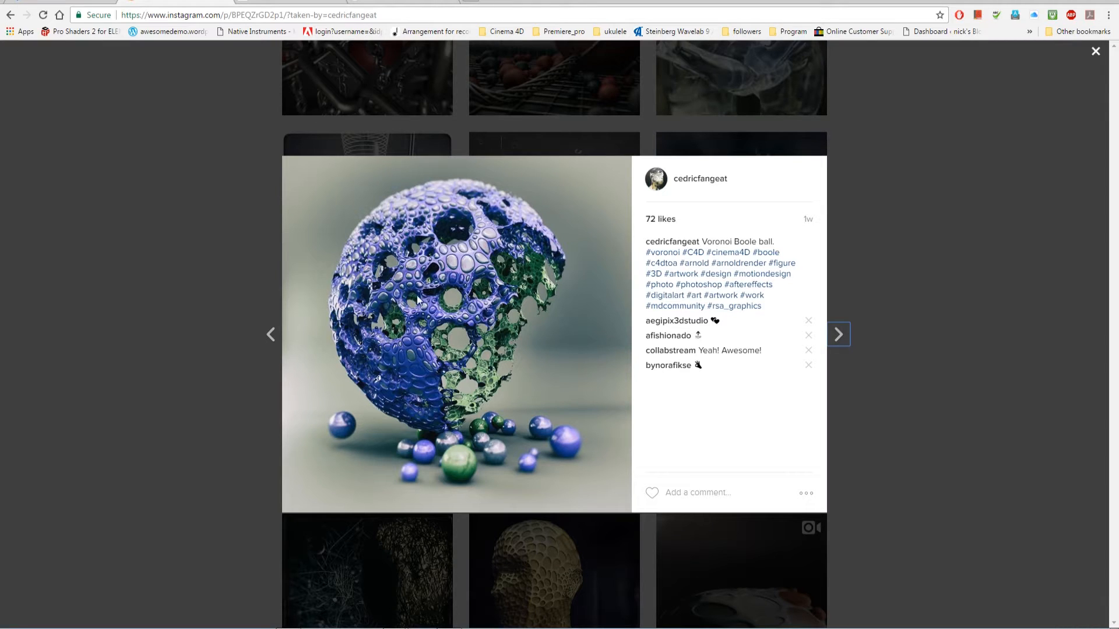
# Switch to Cinema 4D and add a sphere with 56 segments and the Icosahedron type.
pyautogui.hotkey('alt', 'Tab')
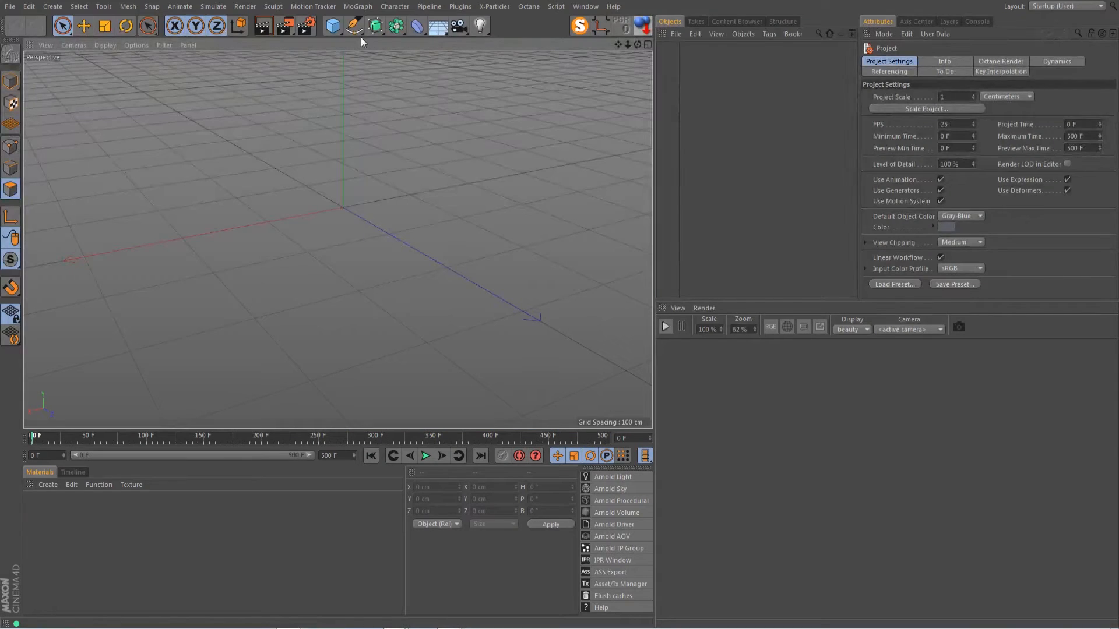
pyautogui.moveTo(338, 28); pyautogui.dragTo(577, 65)
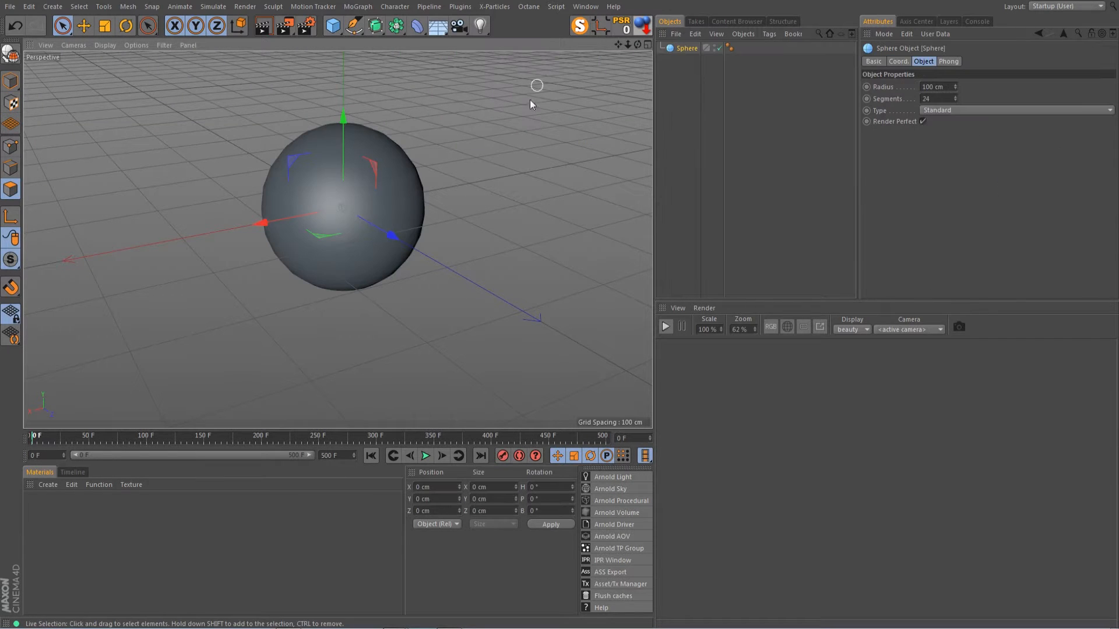
pyautogui.doubleClick(950, 99)
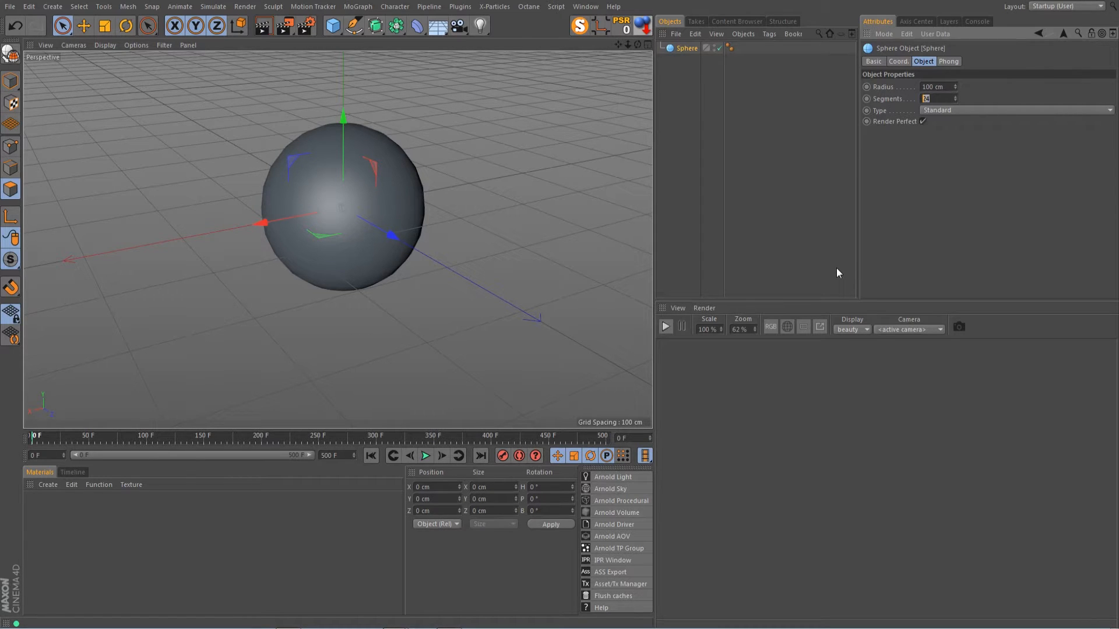
pyautogui.write('56')
pyautogui.click(989, 110)
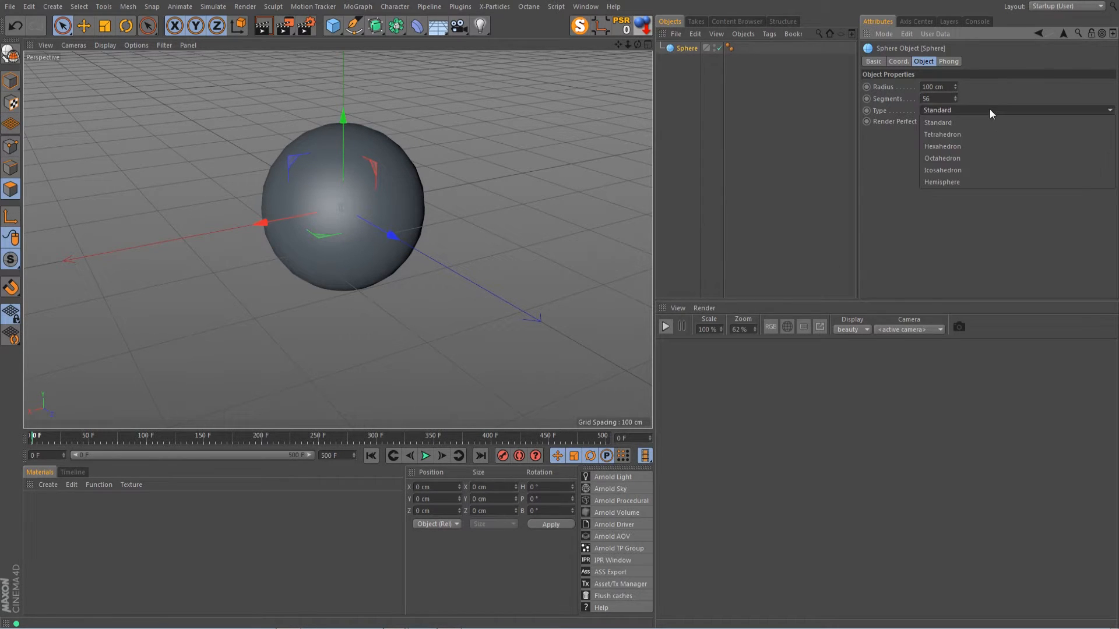
pyautogui.click(939, 169)
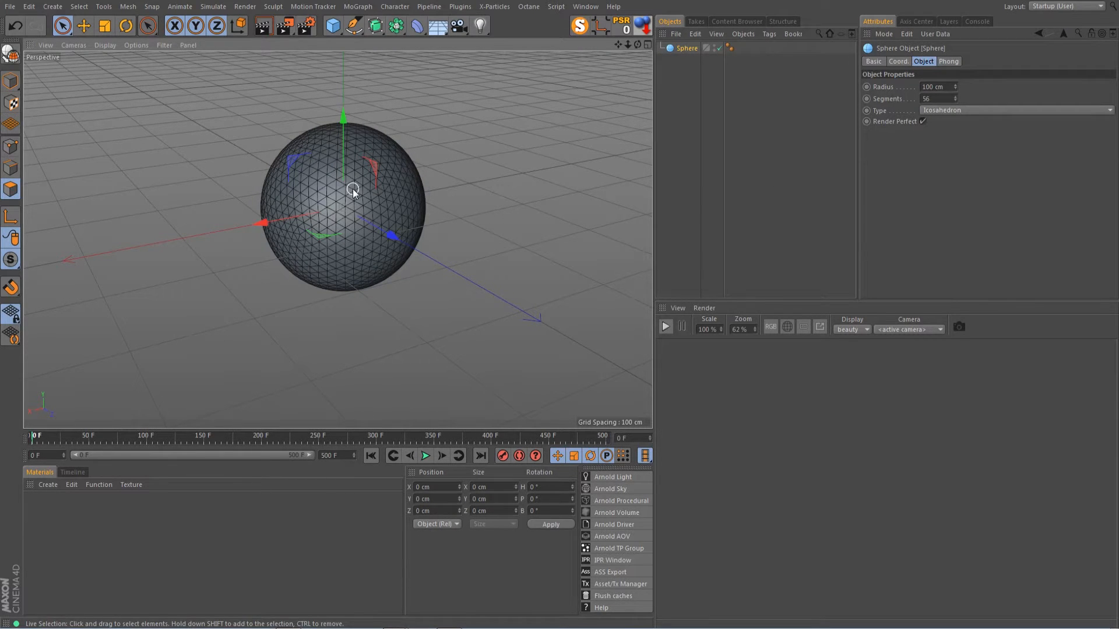
pyautogui.scroll(5, 352, 189)
pyautogui.scroll(2, 382, 125)
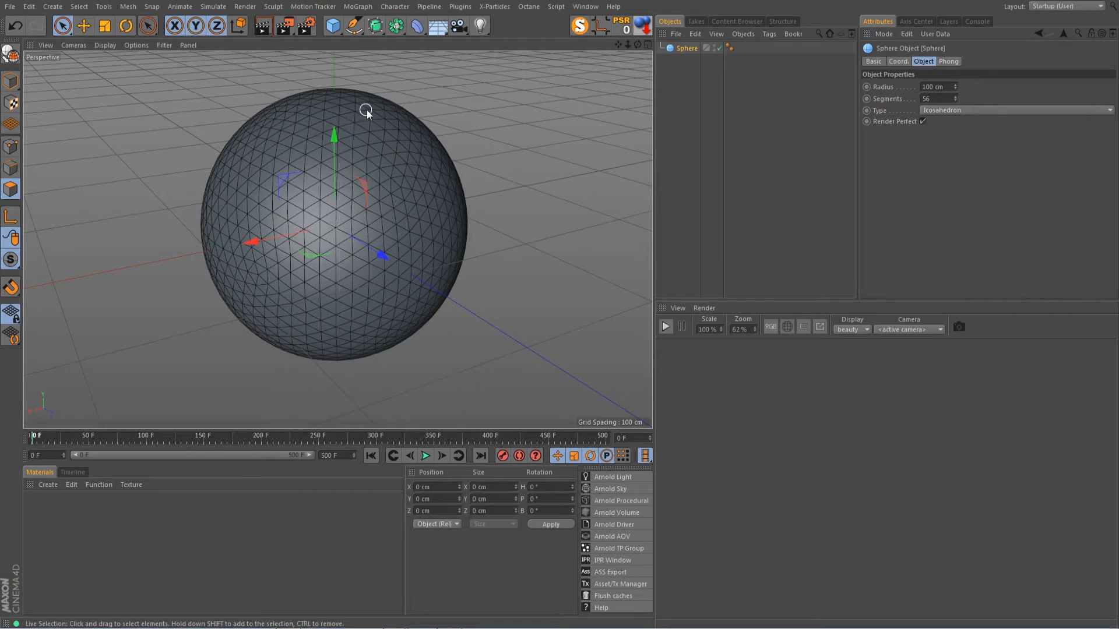
pyautogui.scroll(3, 369, 208)
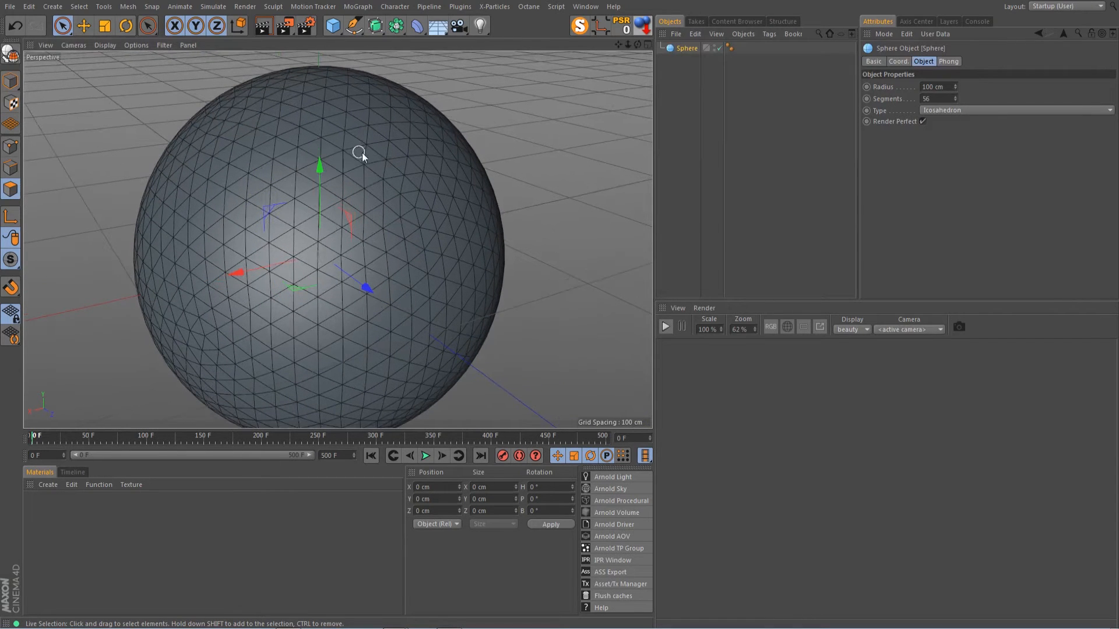
pyautogui.scroll(-3, 365, 201)
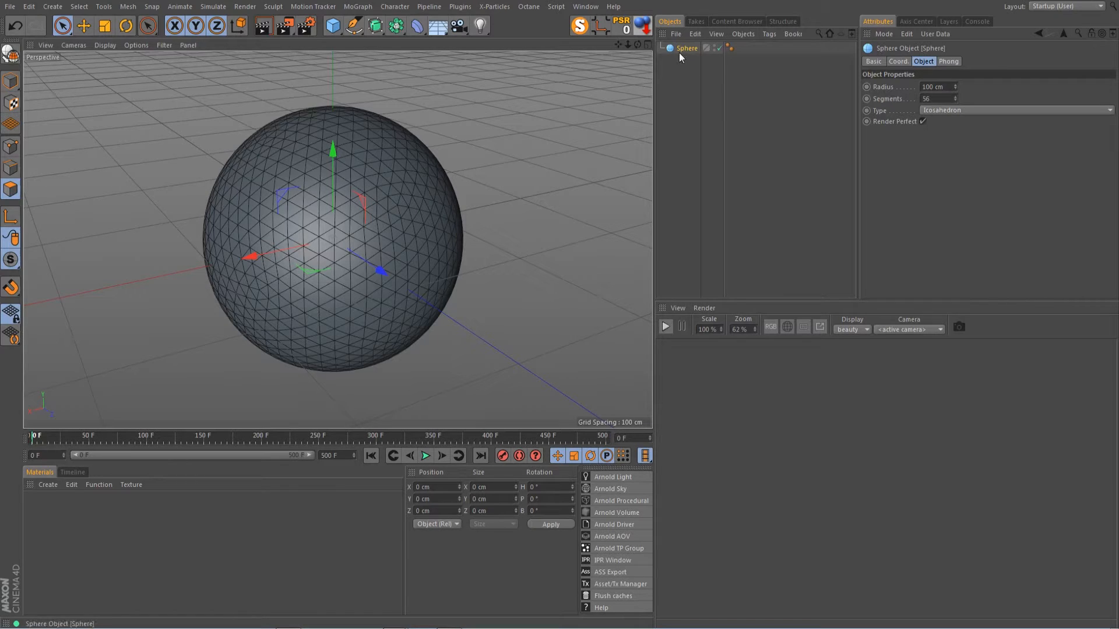
pyautogui.doubleClick(938, 98)
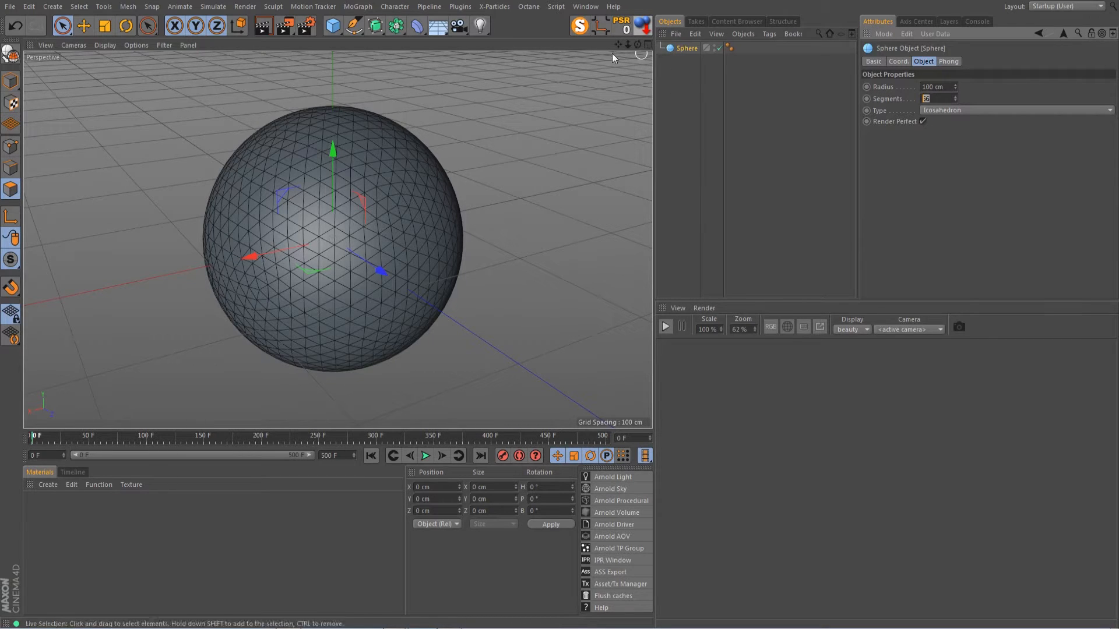
# Start saving the project under a new name and browse to the C4D\tuto folder on the SSD (K:) drive.
pyautogui.click(11, 9)
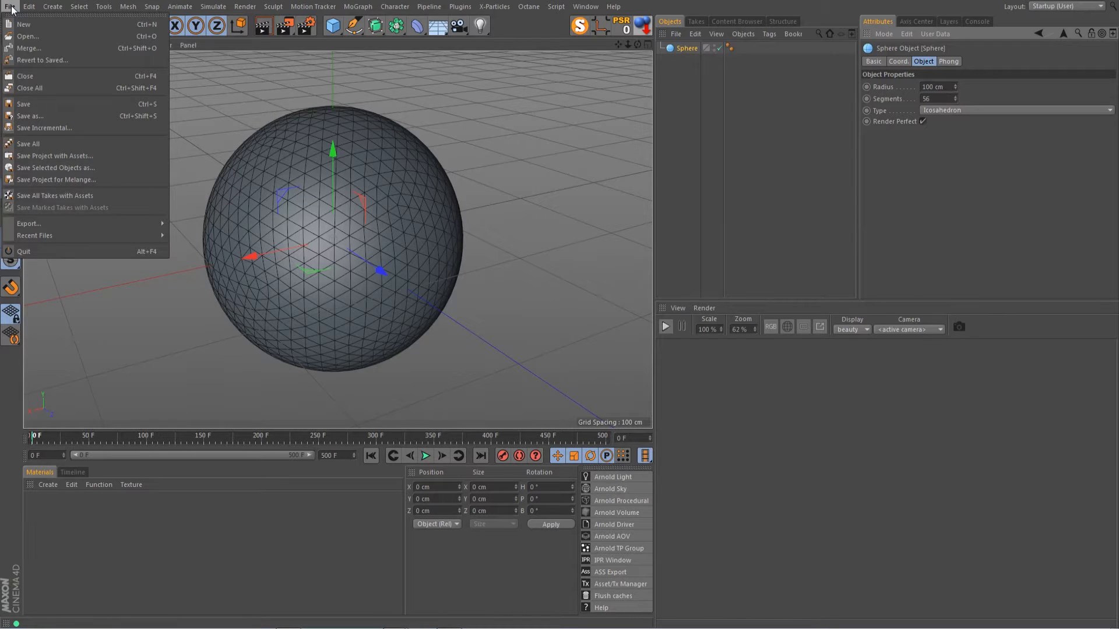
pyautogui.click(27, 116)
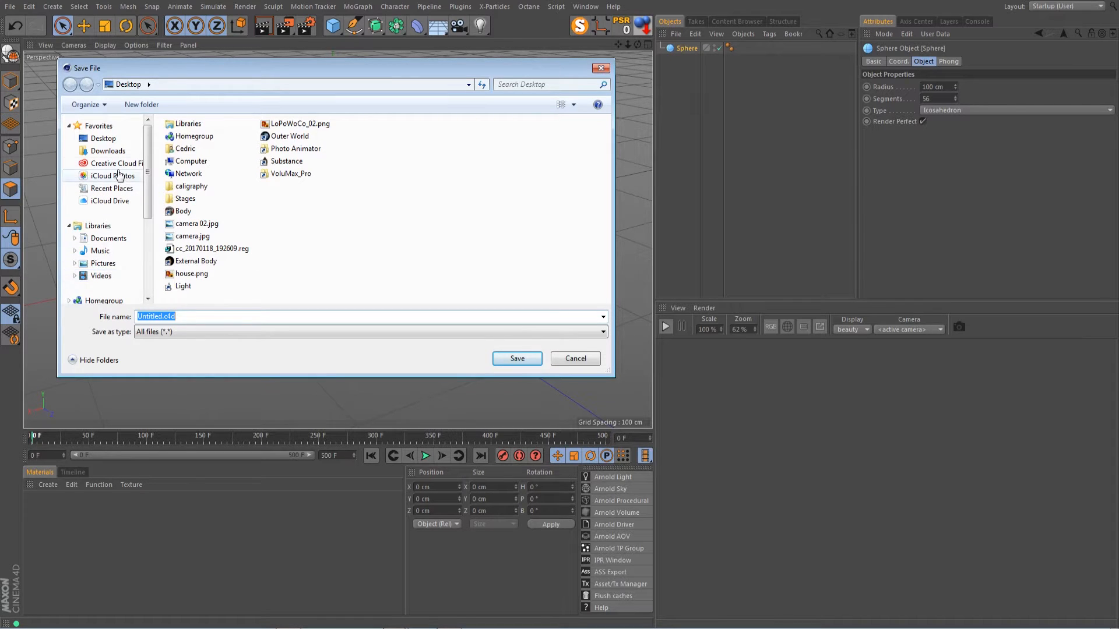
pyautogui.scroll(-3, 116, 256)
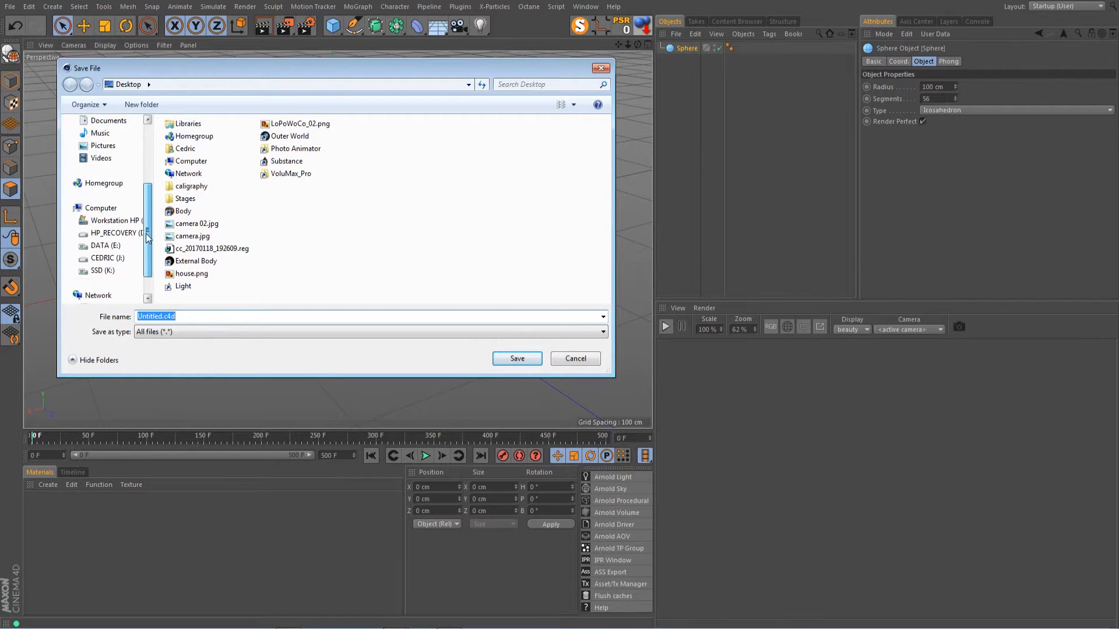
pyautogui.click(108, 270)
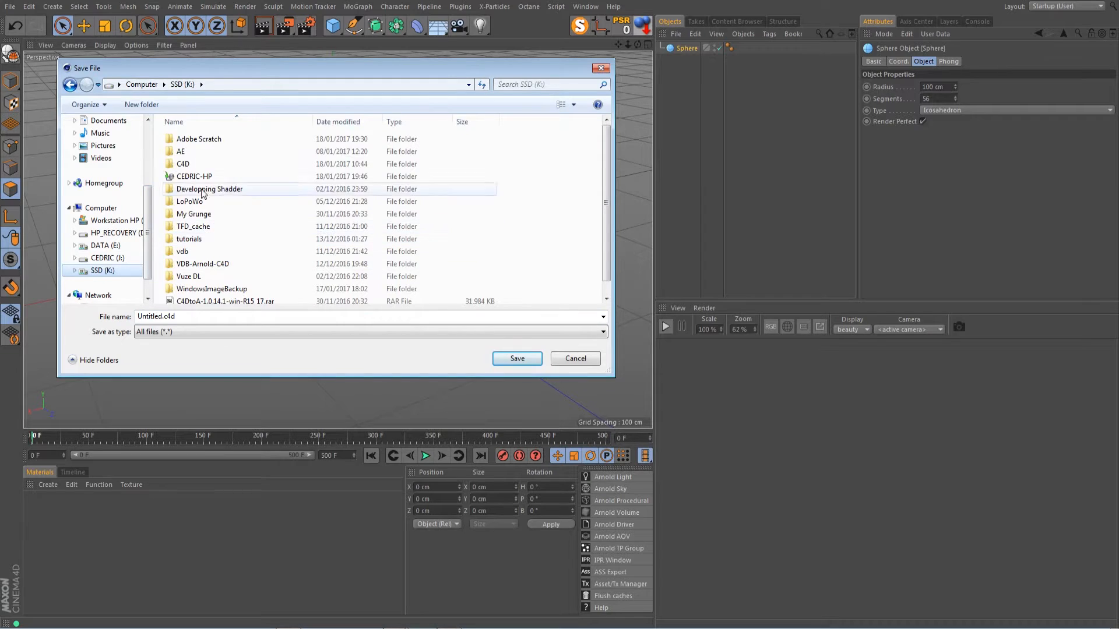
pyautogui.click(185, 165)
pyautogui.doubleClick(185, 165)
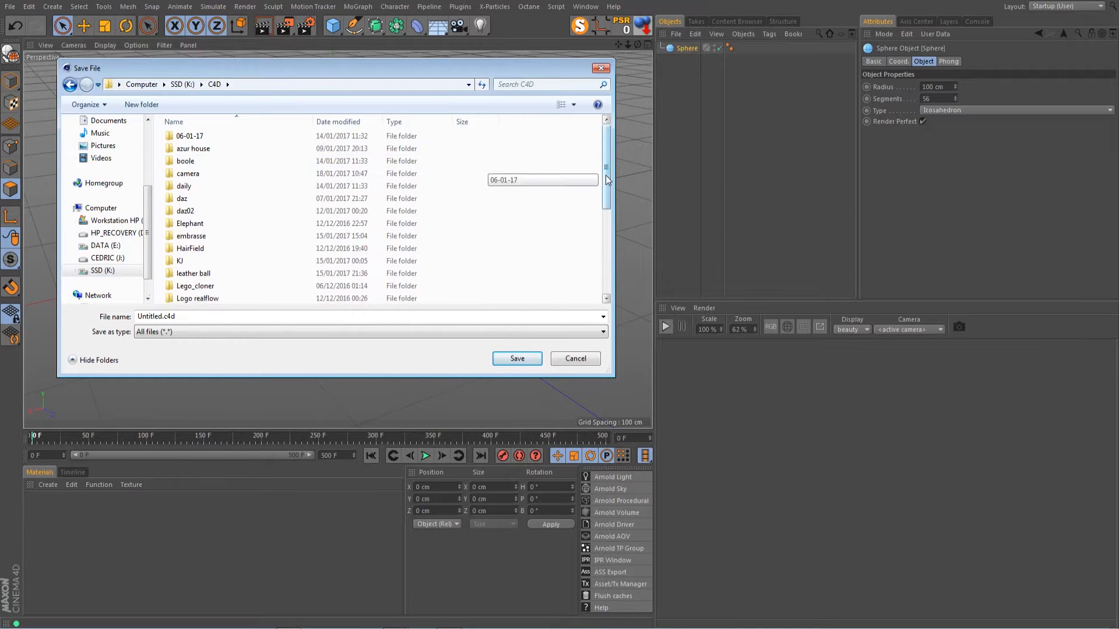
pyautogui.scroll(-3, 303, 252)
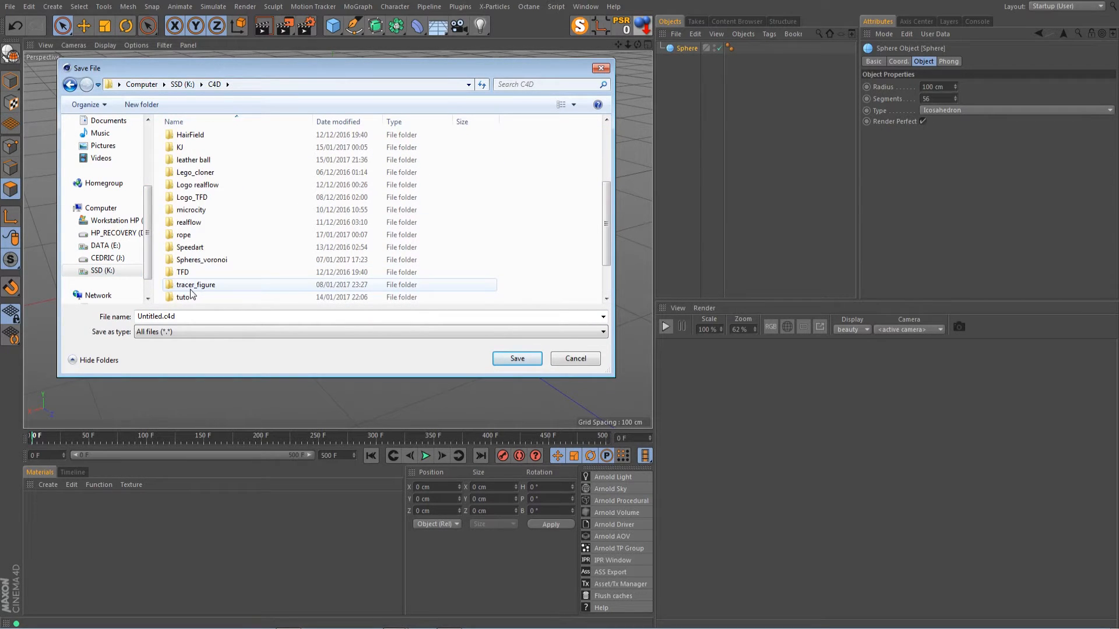
pyautogui.doubleClick(183, 298)
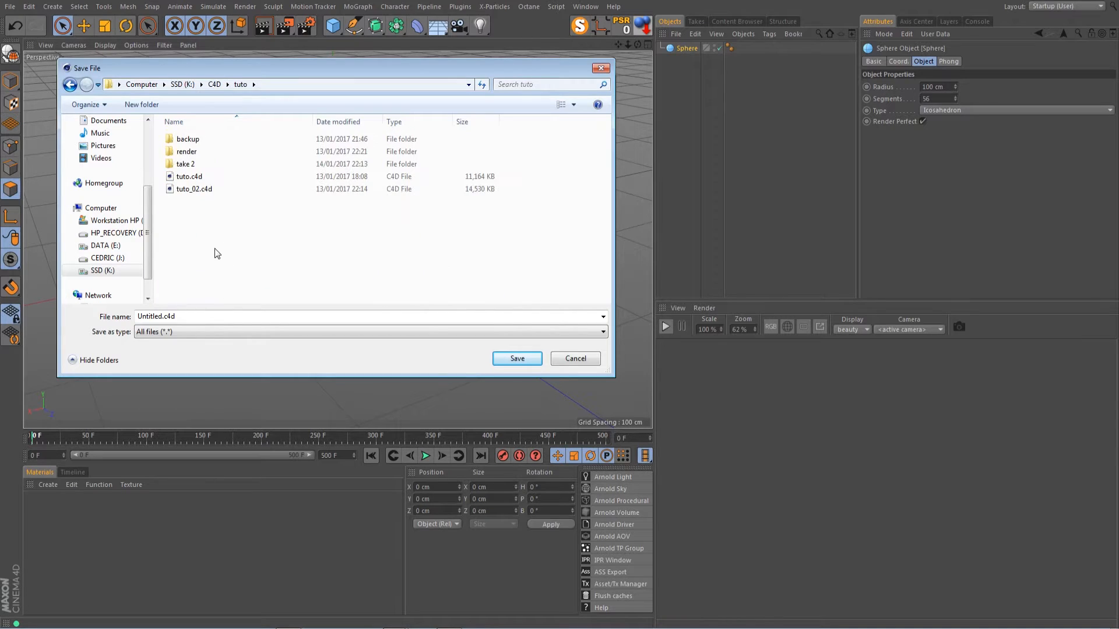
# Name the project file tuto_03.c4d, based on the existing tuto_02.c4d name, and save it.
pyautogui.click(194, 189)
pyautogui.click(161, 317)
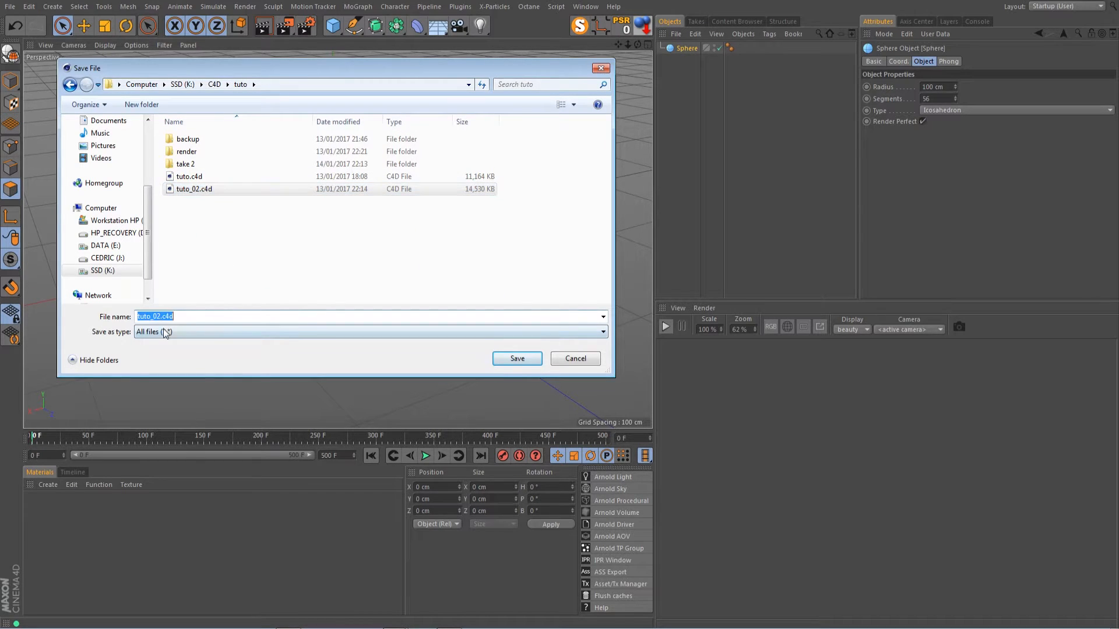
pyautogui.click(161, 318)
pyautogui.press('BackSpace')
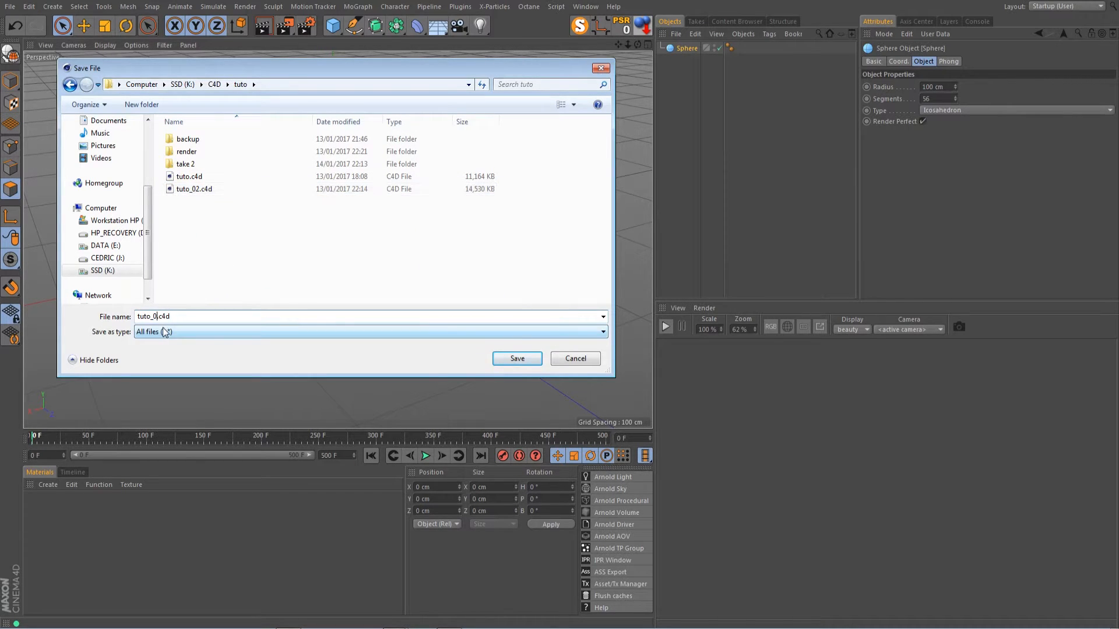
pyautogui.write('3')
pyautogui.click(524, 361)
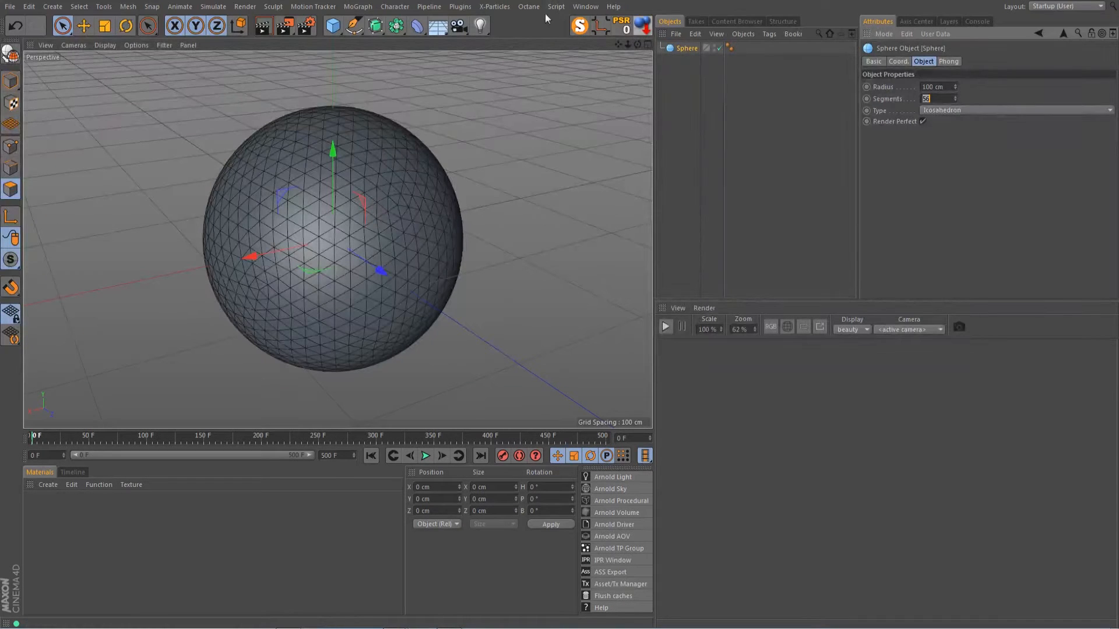
# Add a MoGraph Cloner to the scene and disable the sphere.
pyautogui.click(687, 50)
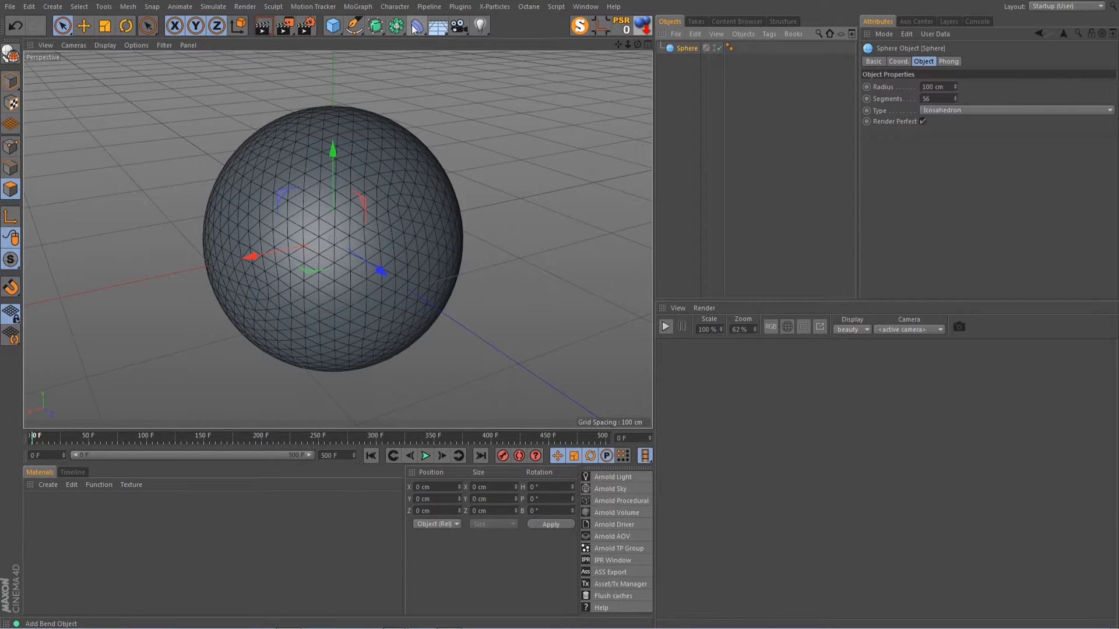
pyautogui.click(355, 7)
pyautogui.click(371, 96)
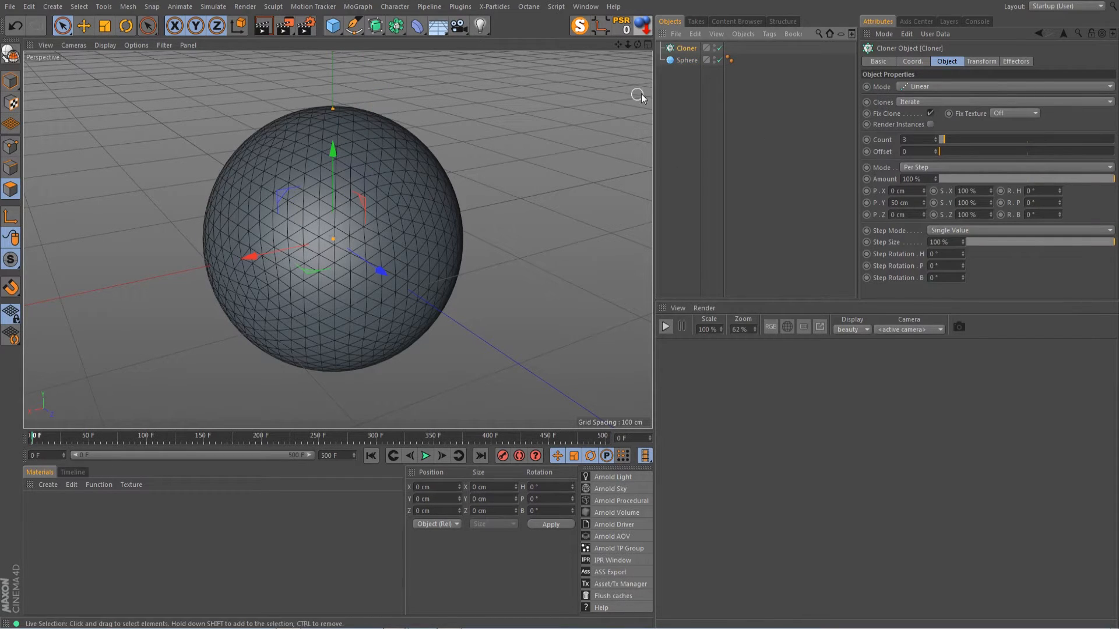
pyautogui.click(720, 60)
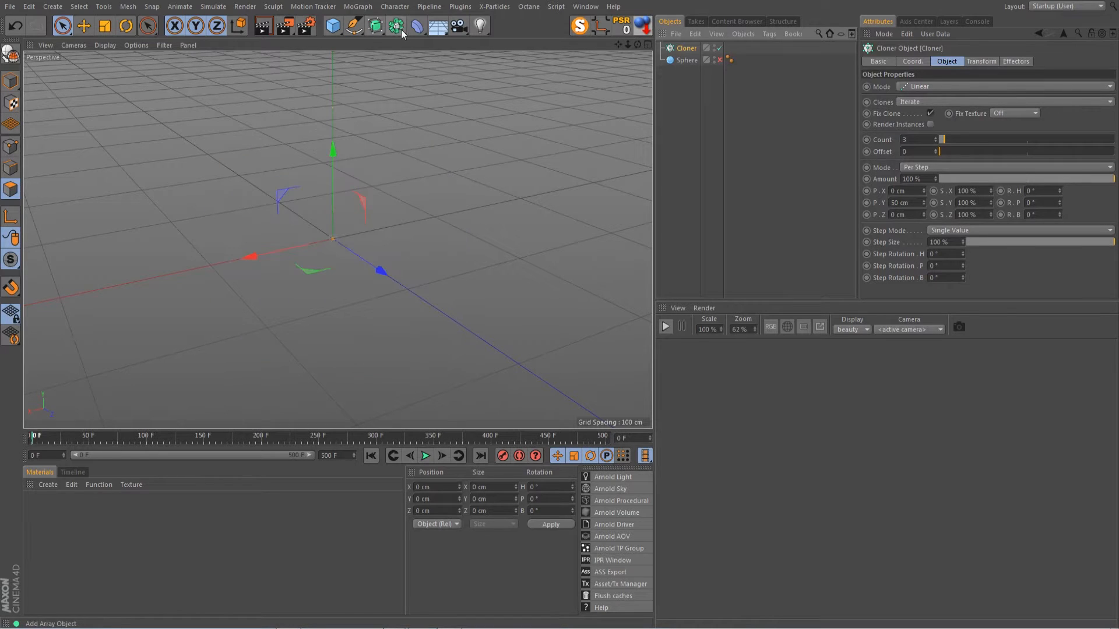
# Add a cylinder with a radius of about 24 cm, a height of 107 cm and 14 rotation segments.
pyautogui.click(334, 29)
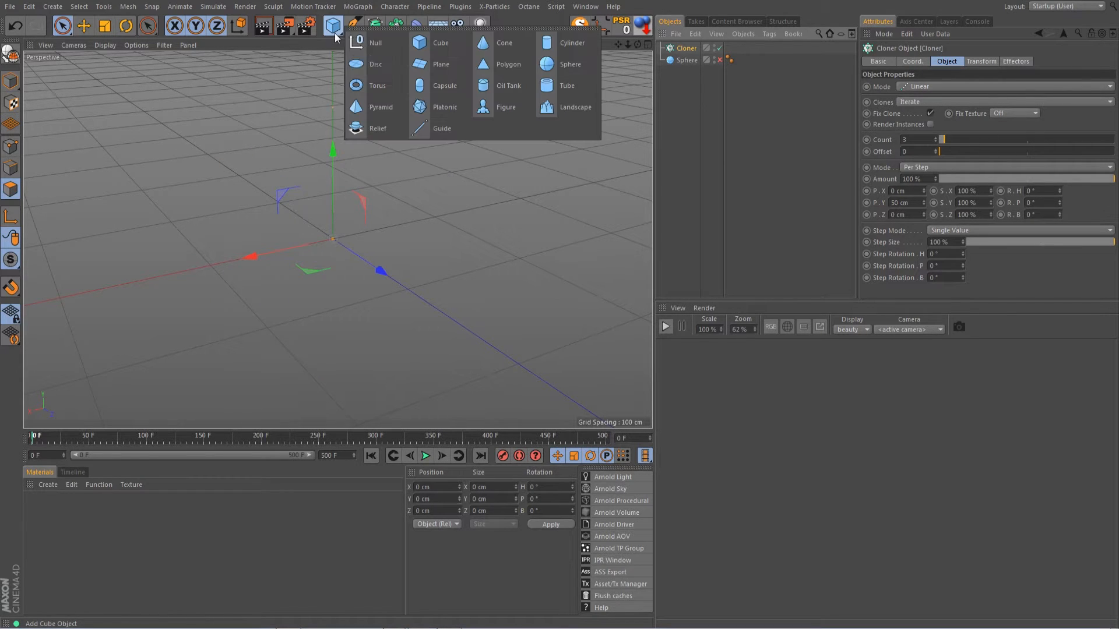
pyautogui.click(545, 47)
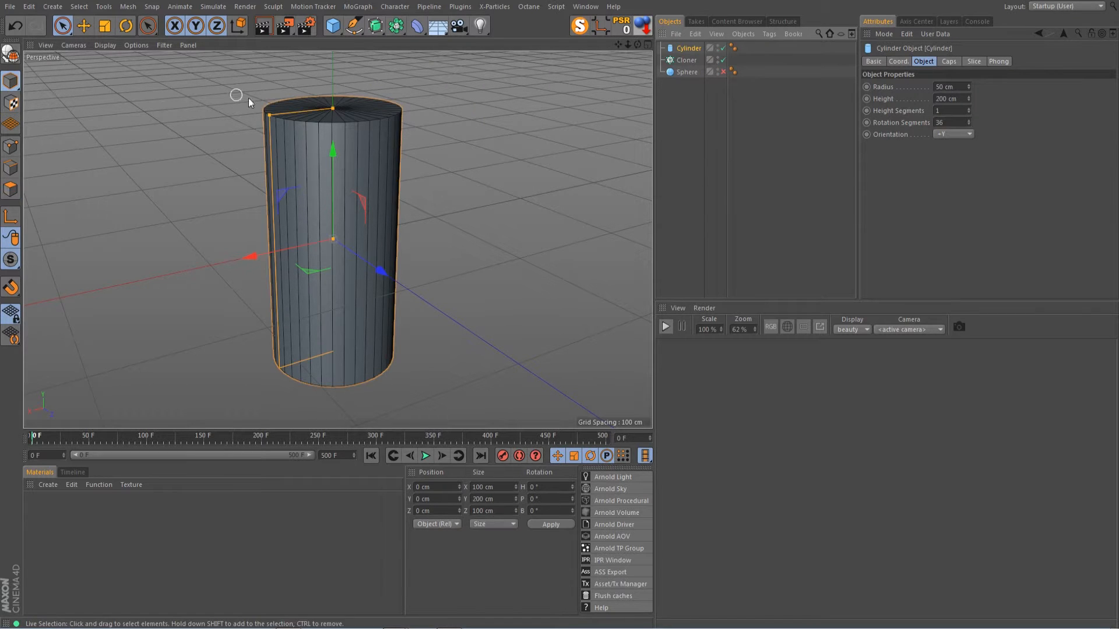
pyautogui.moveTo(268, 113); pyautogui.dragTo(302, 111)
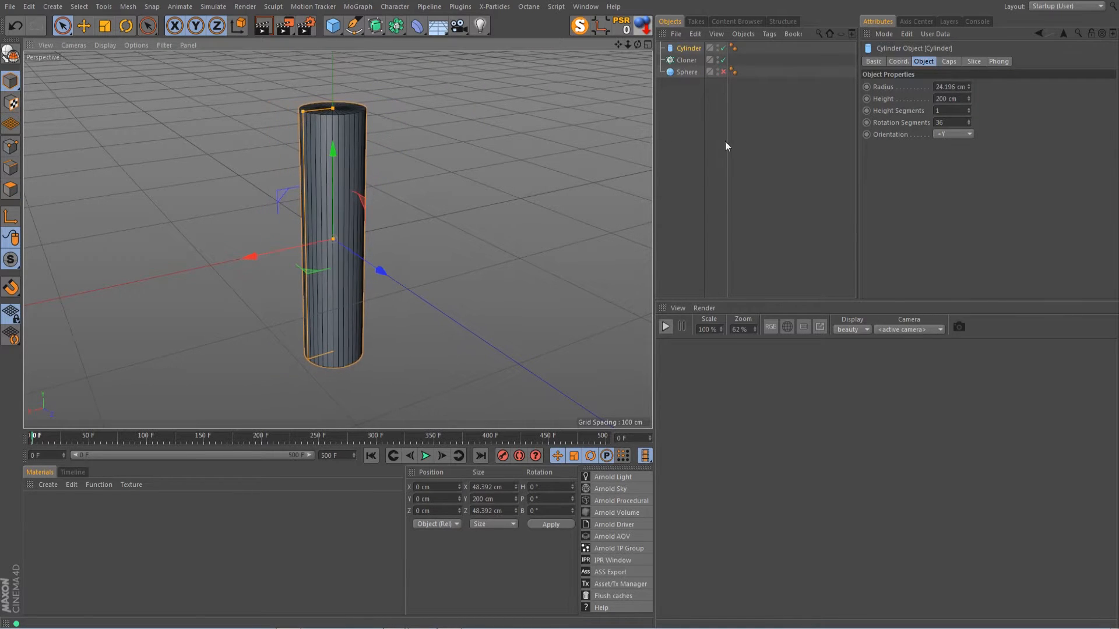
pyautogui.doubleClick(945, 121)
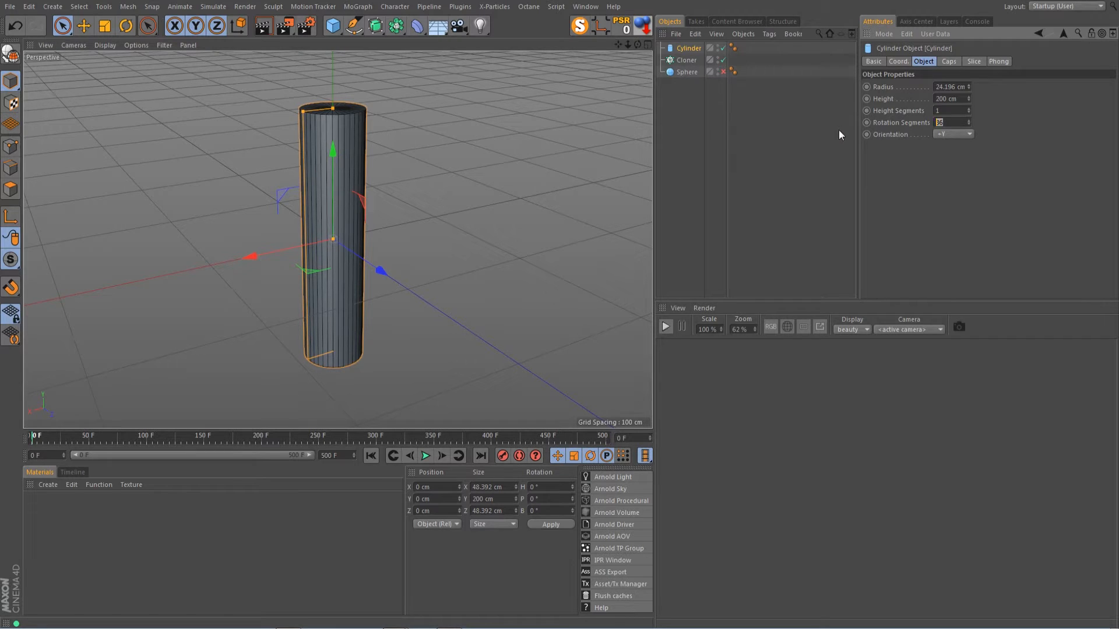
pyautogui.write('14')
pyautogui.press('Return')
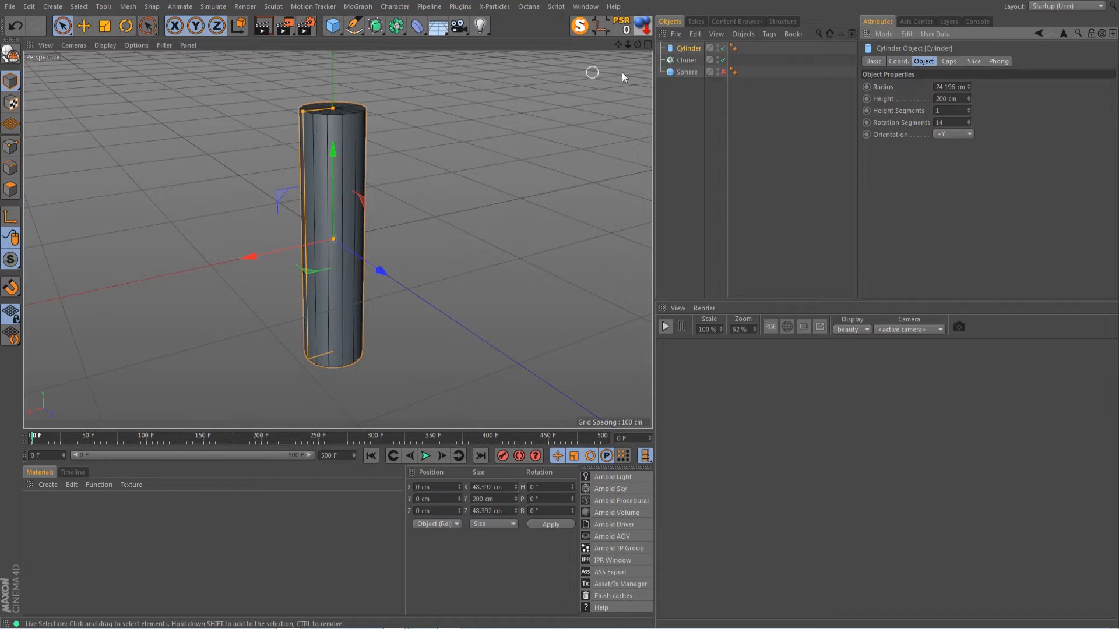
pyautogui.moveTo(637, 45)
pyautogui.mouseDown()
pyautogui.moveTo(637, 117)
pyautogui.moveTo(636, 47)
pyautogui.mouseUp()
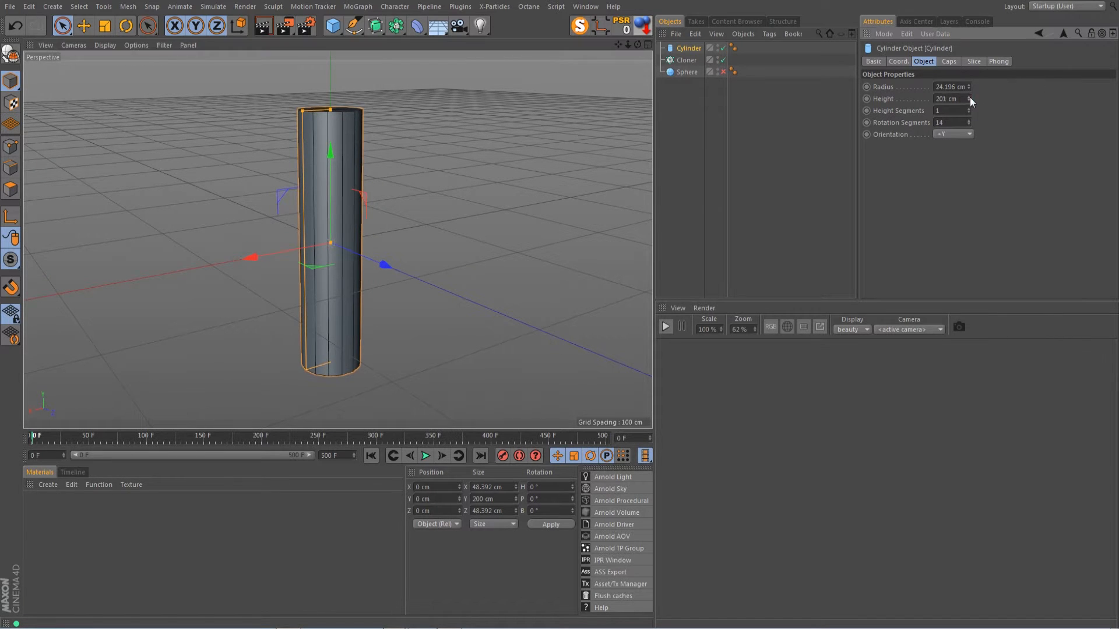
pyautogui.moveTo(970, 97); pyautogui.dragTo(970, 126)
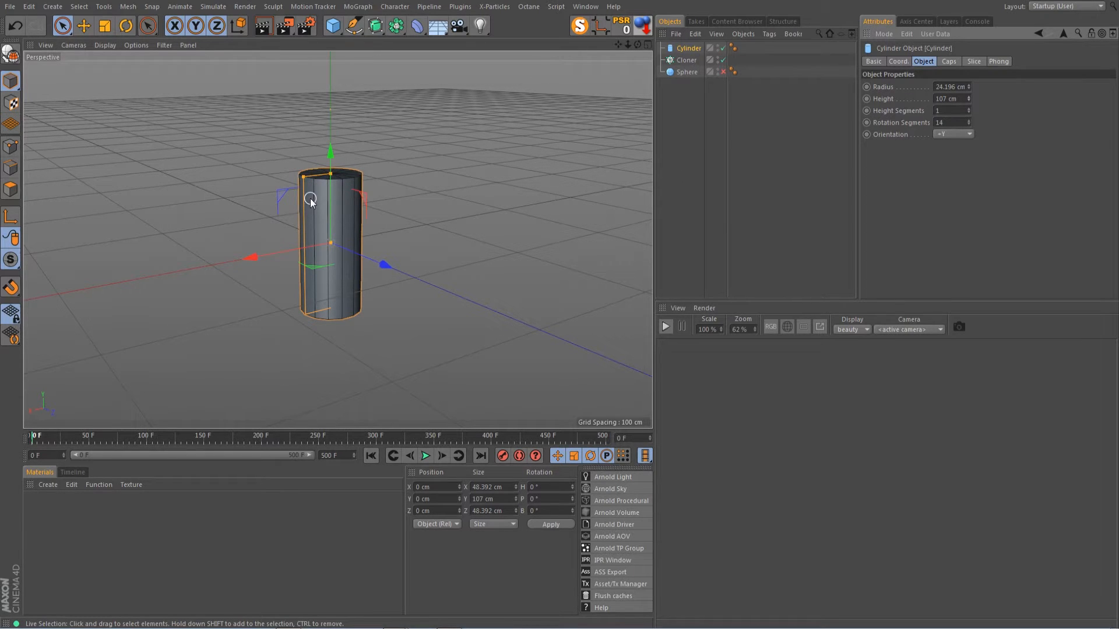
# Duplicate the cylinder twice along X, at about -67 and -116 cm, with radii of about 15 and 7 cm.
pyautogui.keyDown('ctrl'); pyautogui.moveTo(265, 255); pyautogui.dragTo(334, 247); pyautogui.keyUp('ctrl')
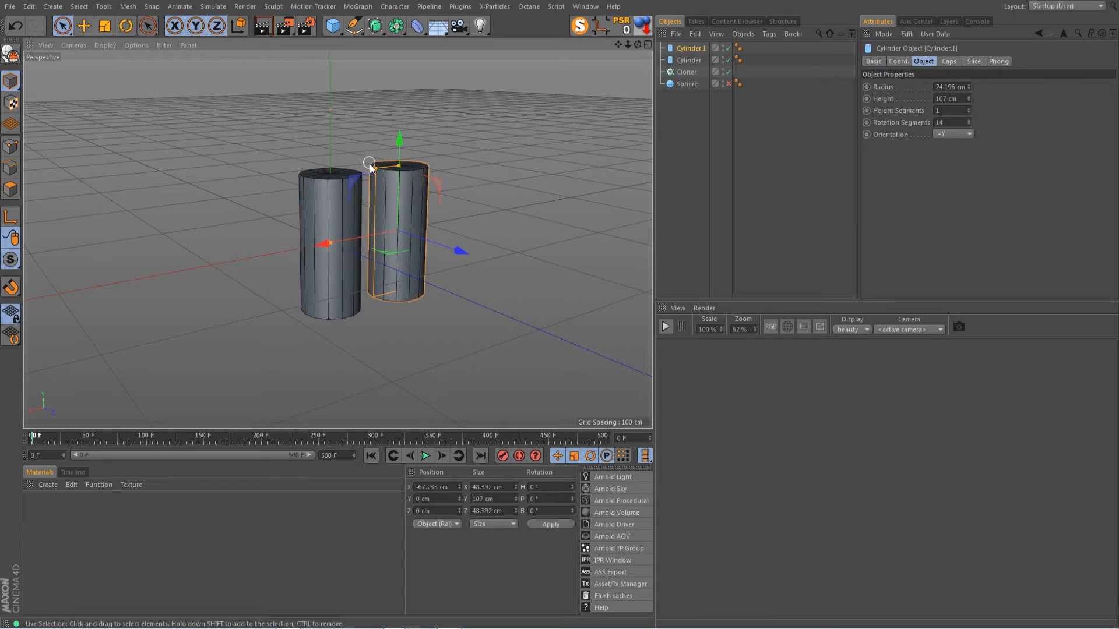
pyautogui.moveTo(376, 167); pyautogui.dragTo(384, 170)
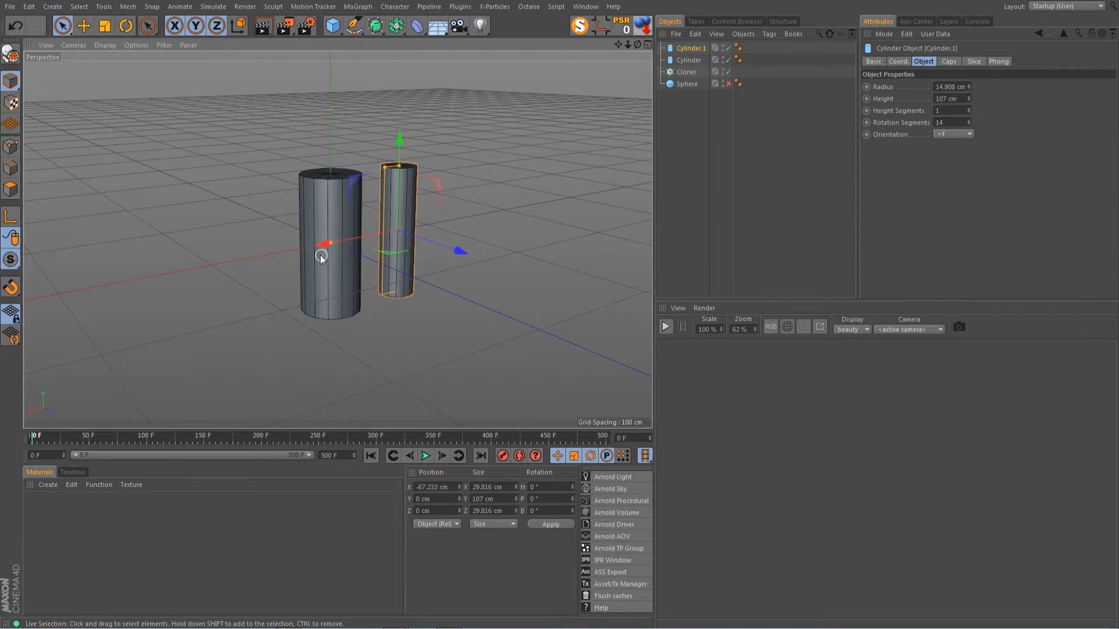
pyautogui.keyDown('ctrl'); pyautogui.moveTo(322, 245); pyautogui.dragTo(369, 242); pyautogui.keyUp('ctrl')
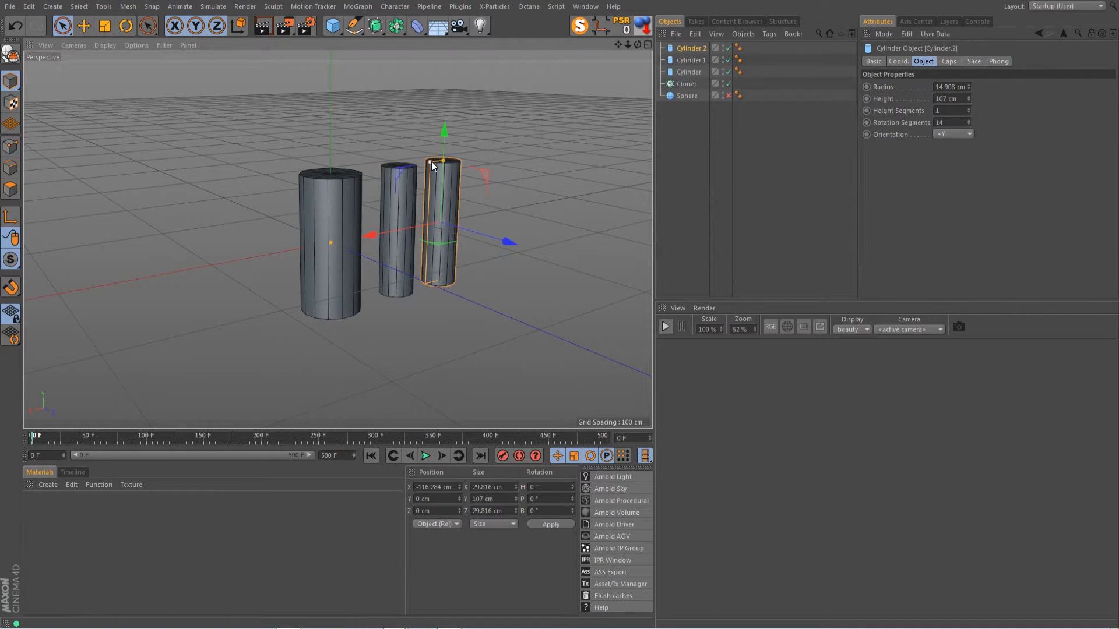
pyautogui.moveTo(432, 162); pyautogui.dragTo(422, 163)
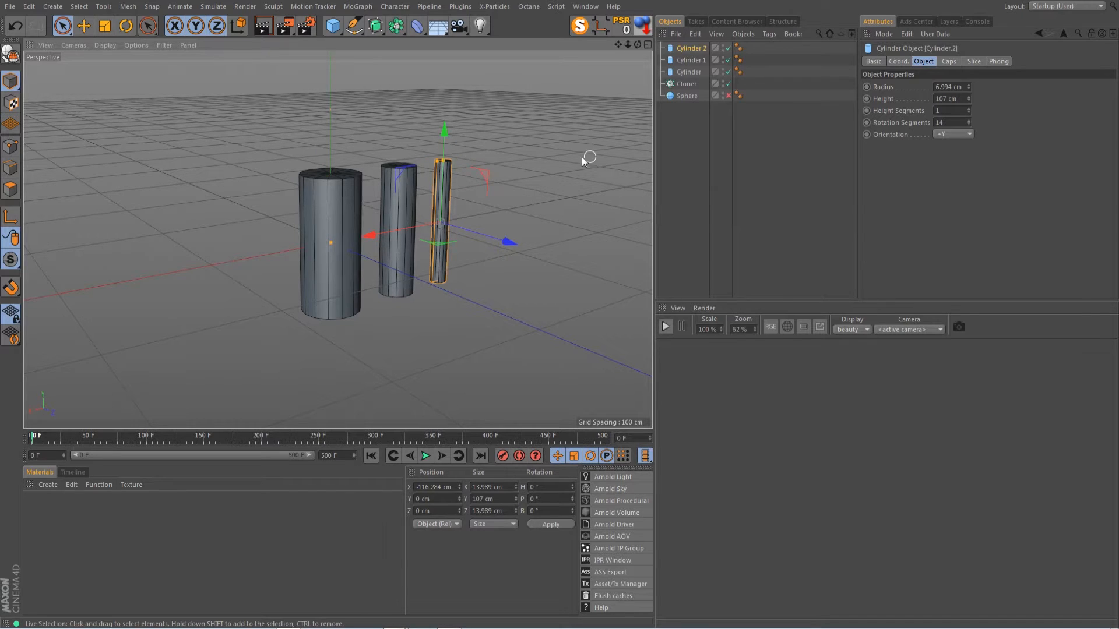
# Select all three cylinders and make them children of the Cloner.
pyautogui.click(694, 72)
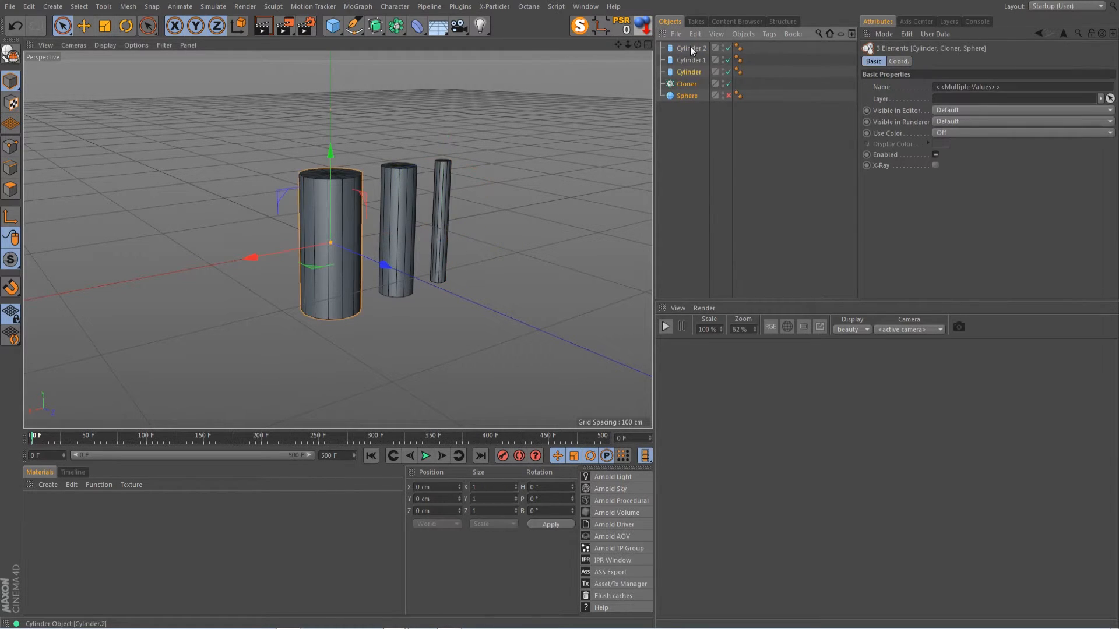
pyautogui.click(690, 48)
pyautogui.keyDown('shift'); pyautogui.click(690, 71); pyautogui.keyUp('shift')
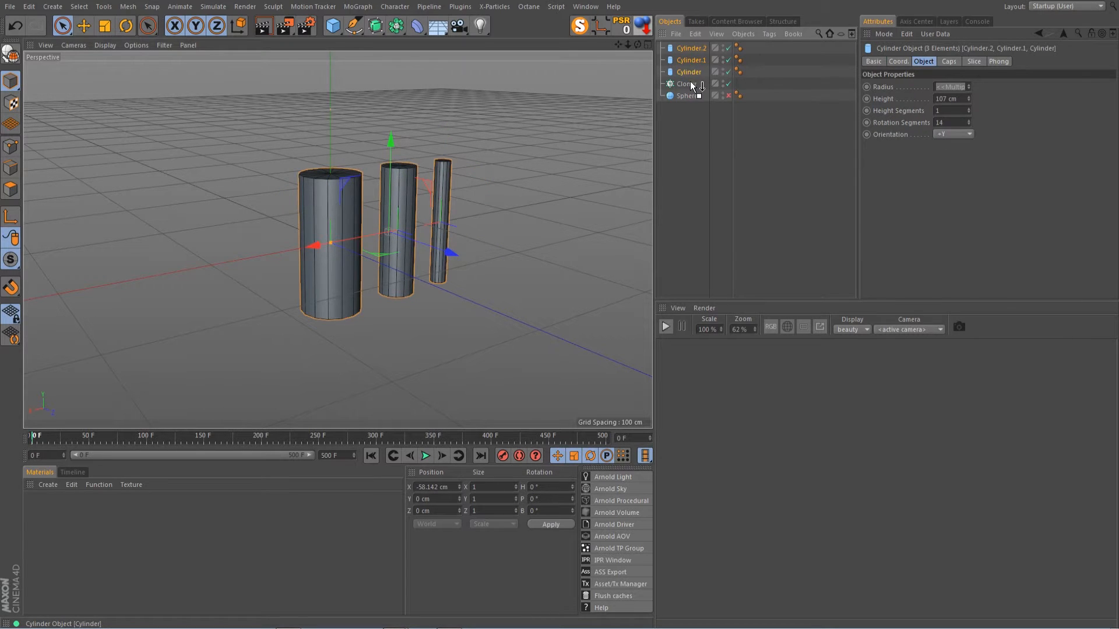
pyautogui.moveTo(691, 84); pyautogui.dragTo(690, 82)
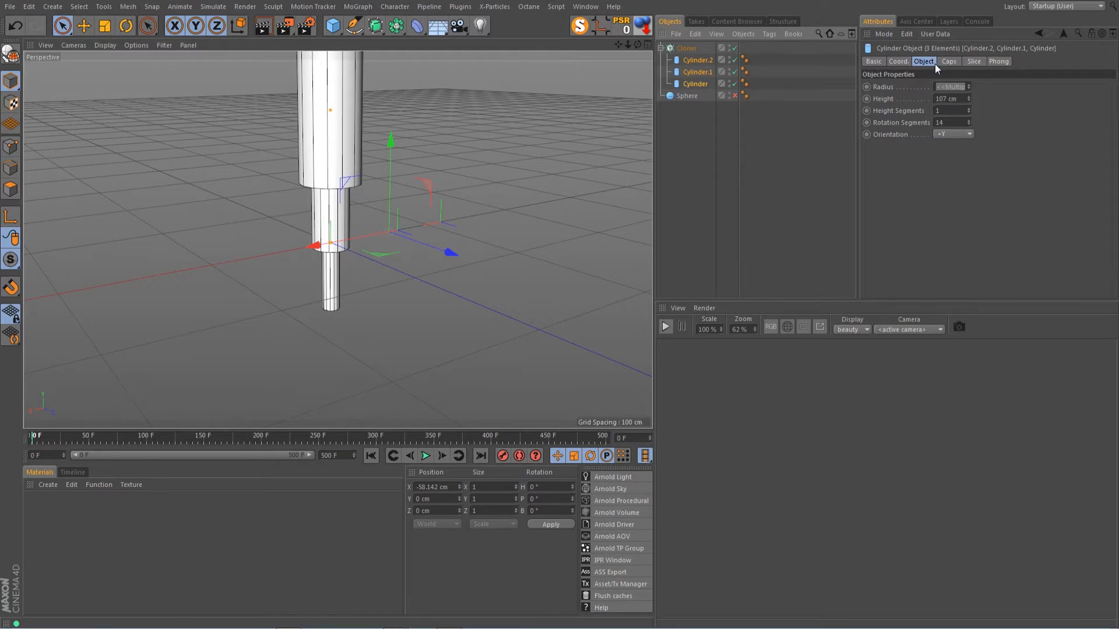
# Set the Cloner to Object mode with the Sphere as its target object and Clones set to Blend.
pyautogui.click(691, 51)
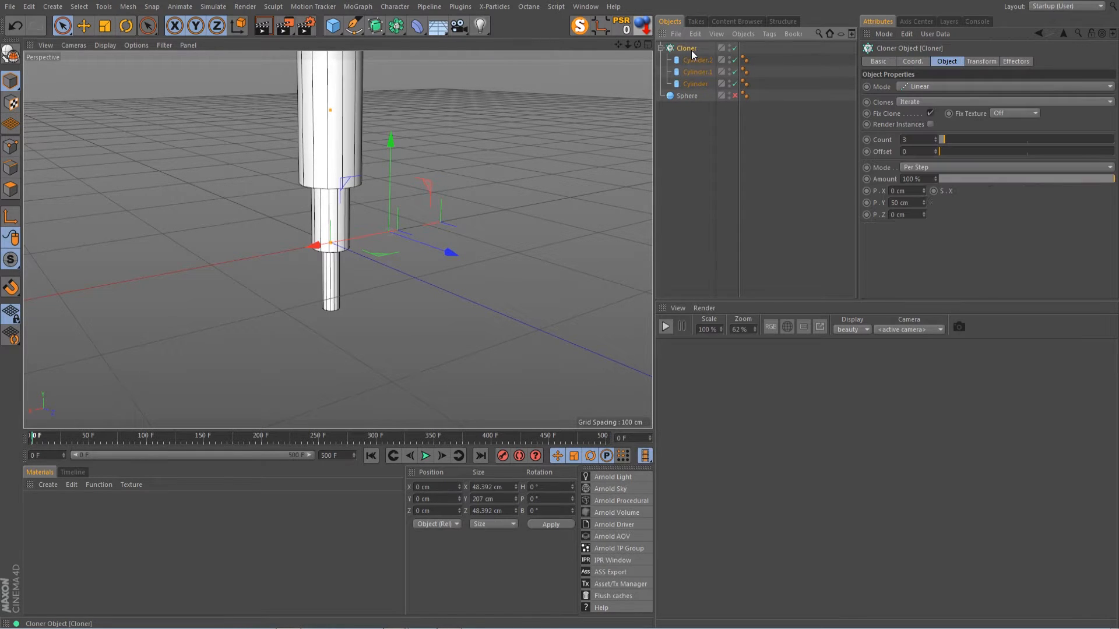
pyautogui.click(927, 86)
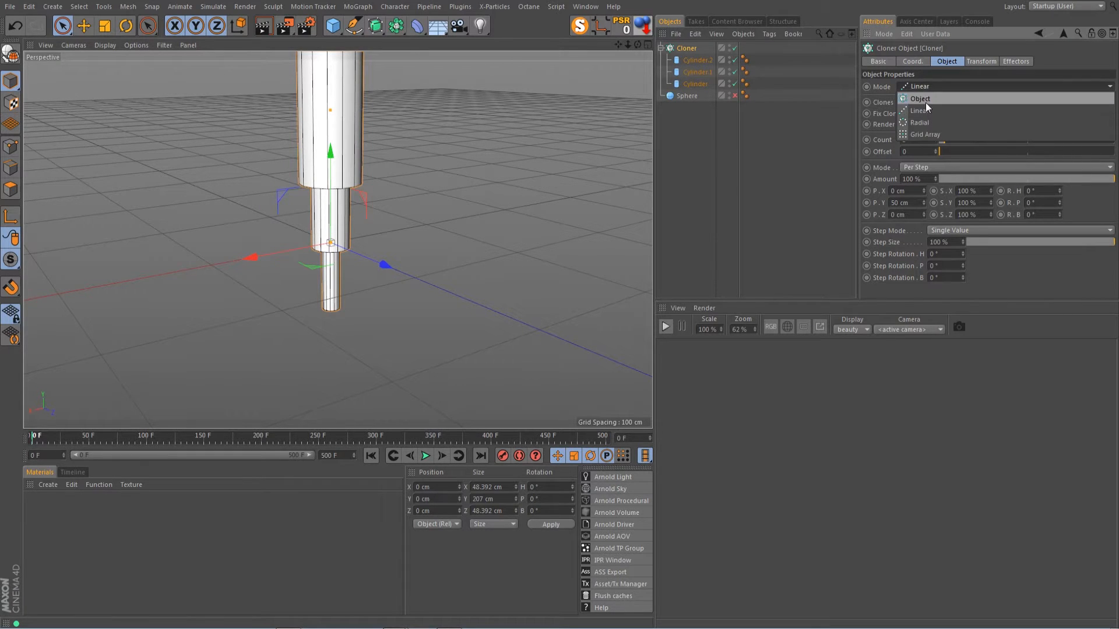
pyautogui.click(925, 99)
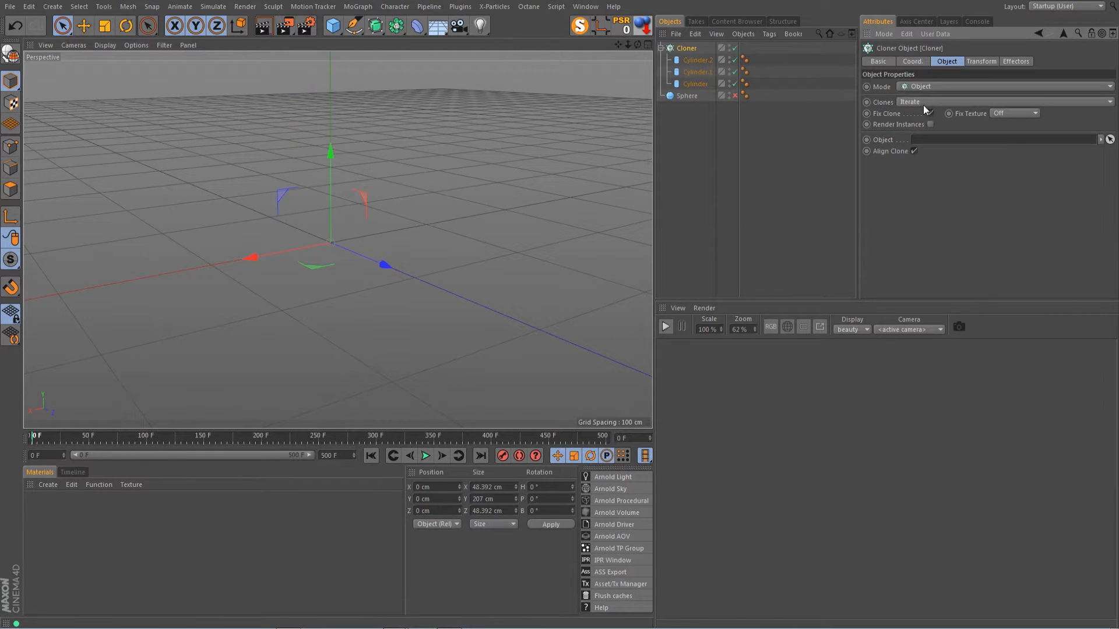
pyautogui.moveTo(690, 96); pyautogui.dragTo(954, 140)
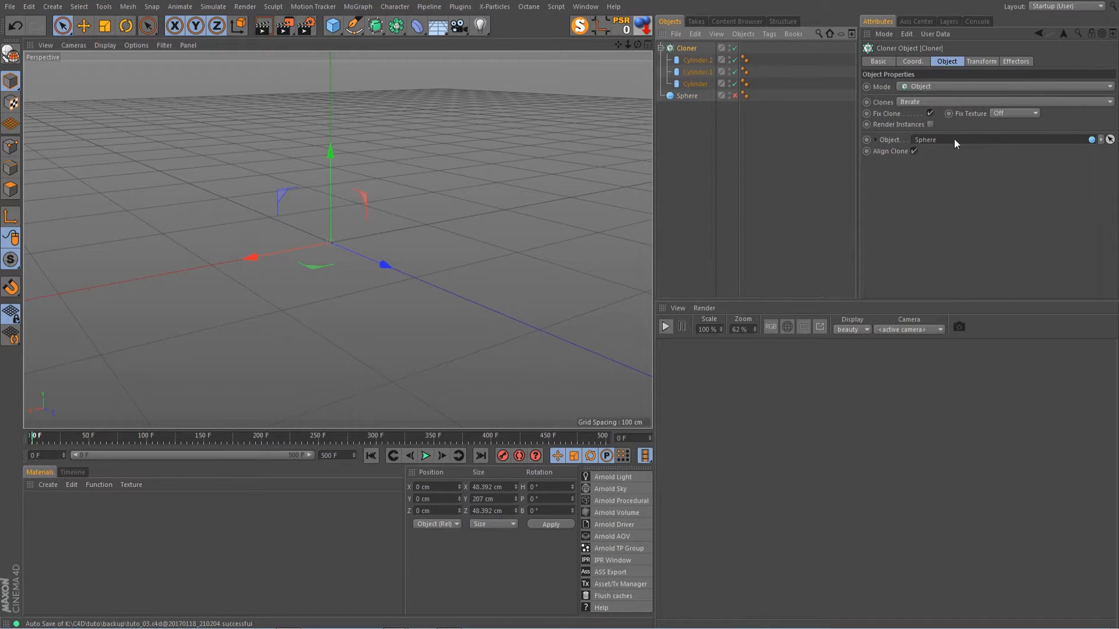
pyautogui.click(935, 100)
pyautogui.click(922, 134)
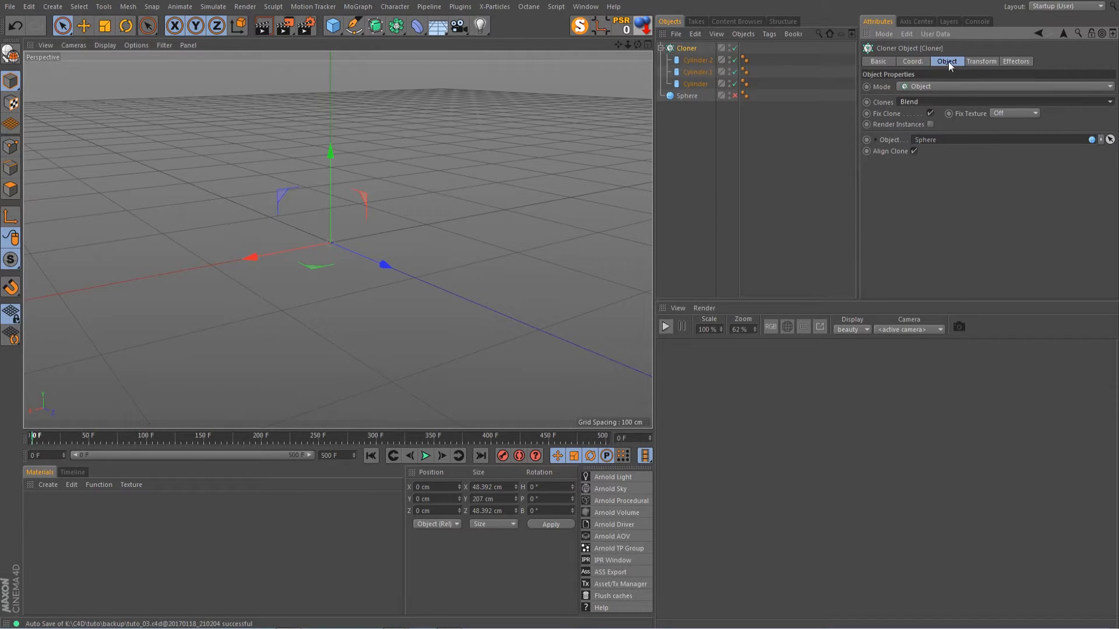
# Check the target sphere's properties within the Cloner settings and re-enable the sphere.
pyautogui.click(876, 140)
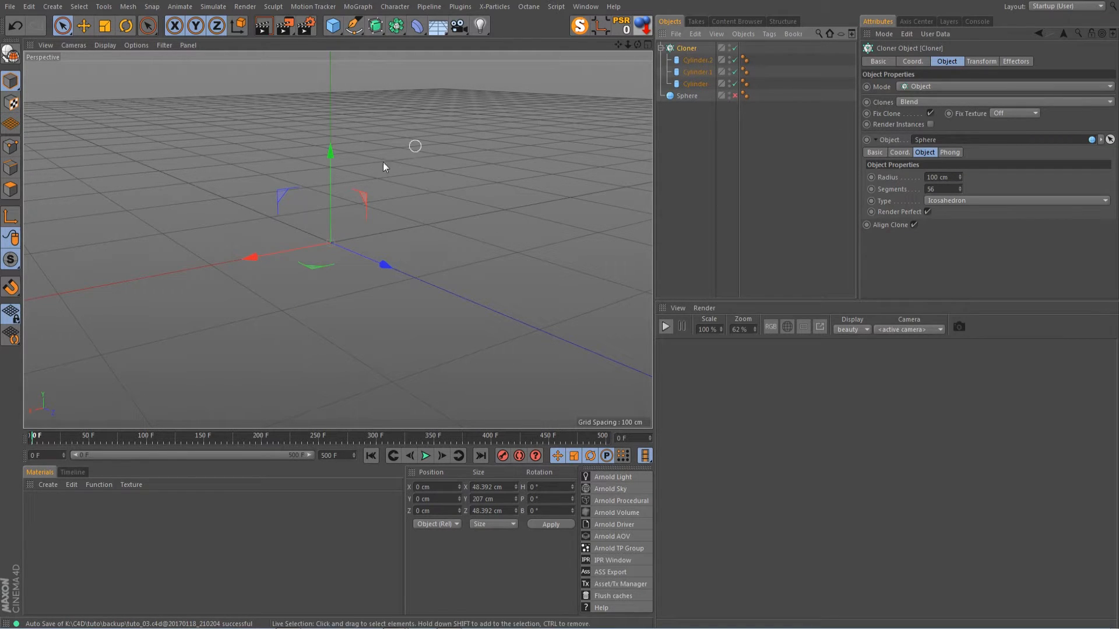
pyautogui.click(735, 95)
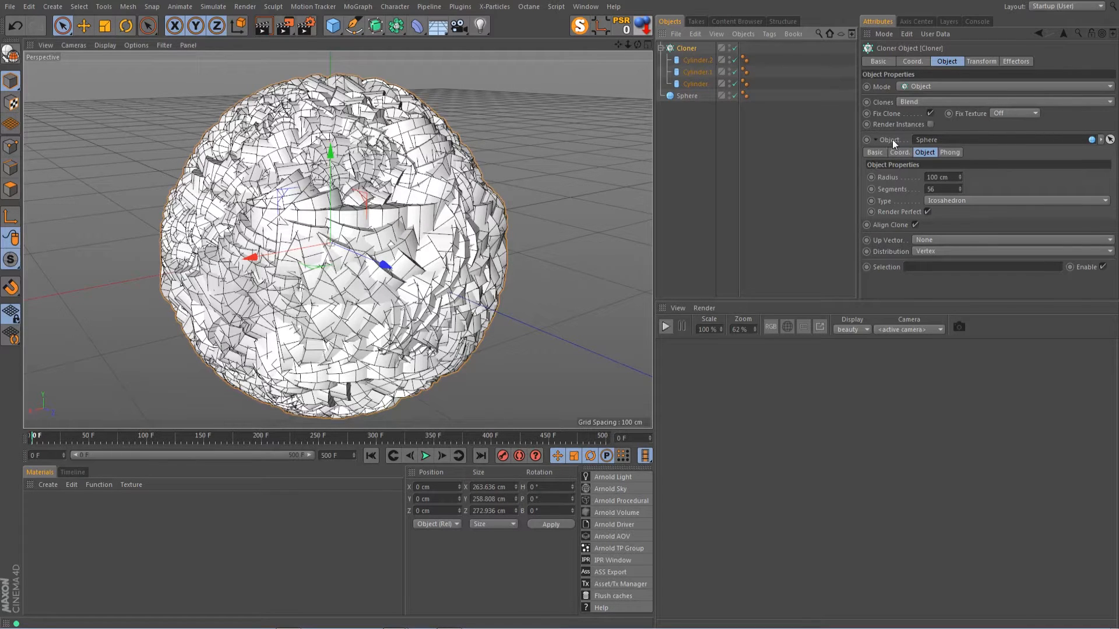
pyautogui.click(874, 140)
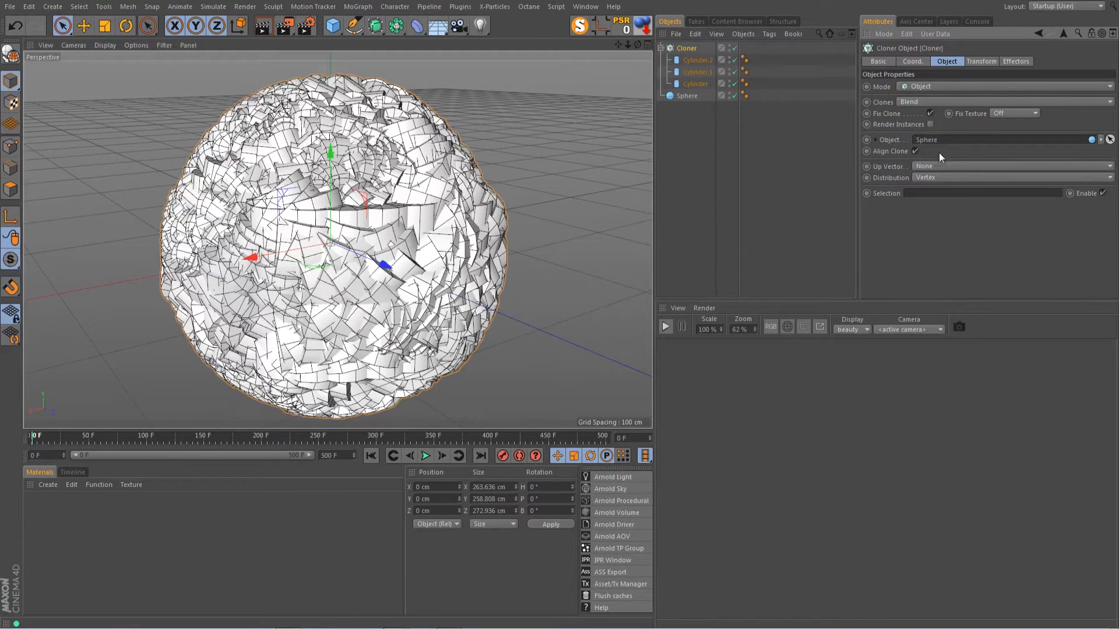
# Set the Cloner's distribution on the sphere to Surface.
pyautogui.click(685, 94)
pyautogui.click(685, 48)
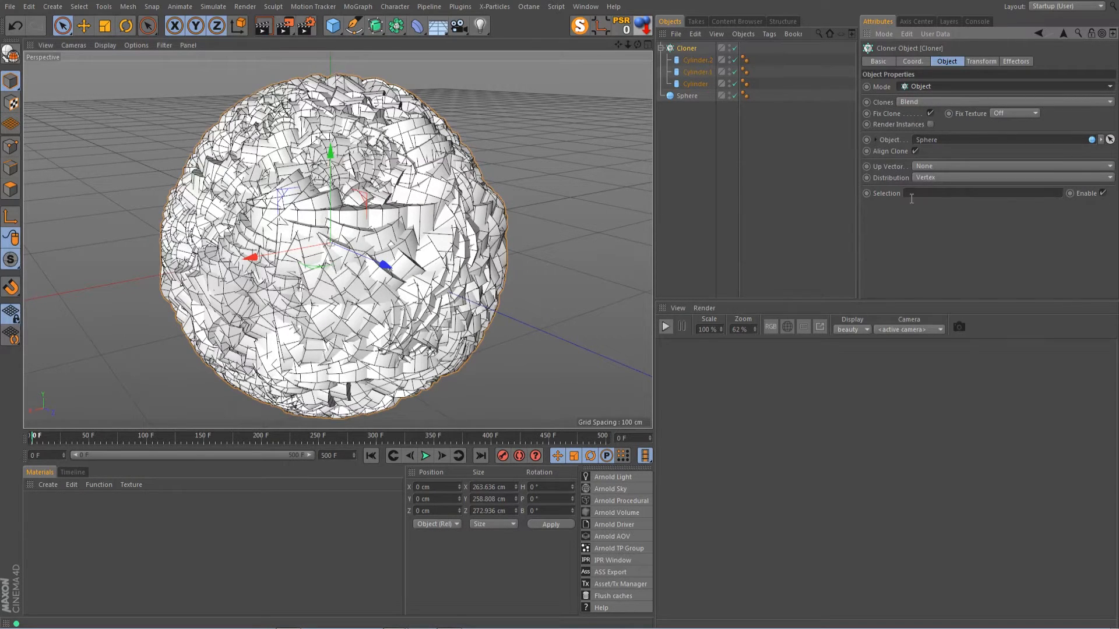
pyautogui.click(695, 91)
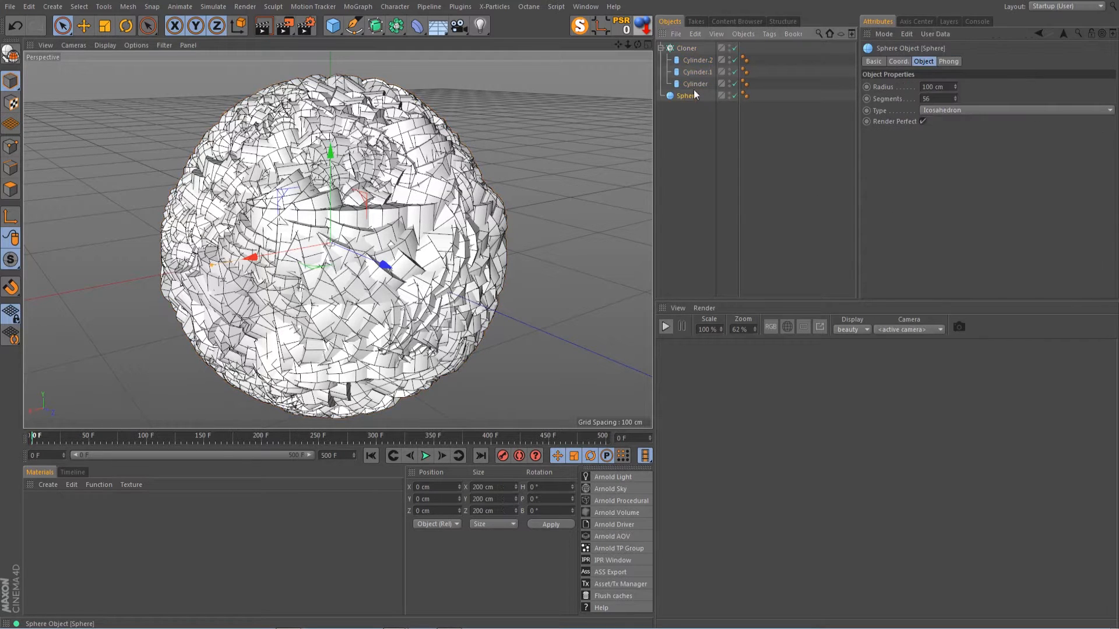
pyautogui.click(694, 61)
pyautogui.click(688, 50)
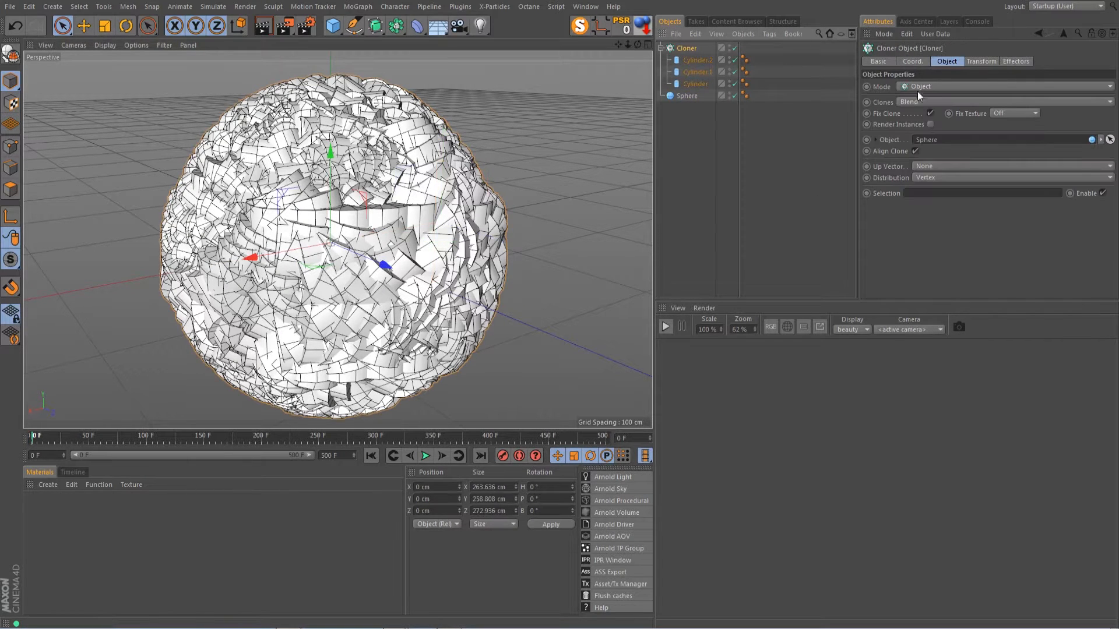
pyautogui.click(933, 177)
pyautogui.click(934, 225)
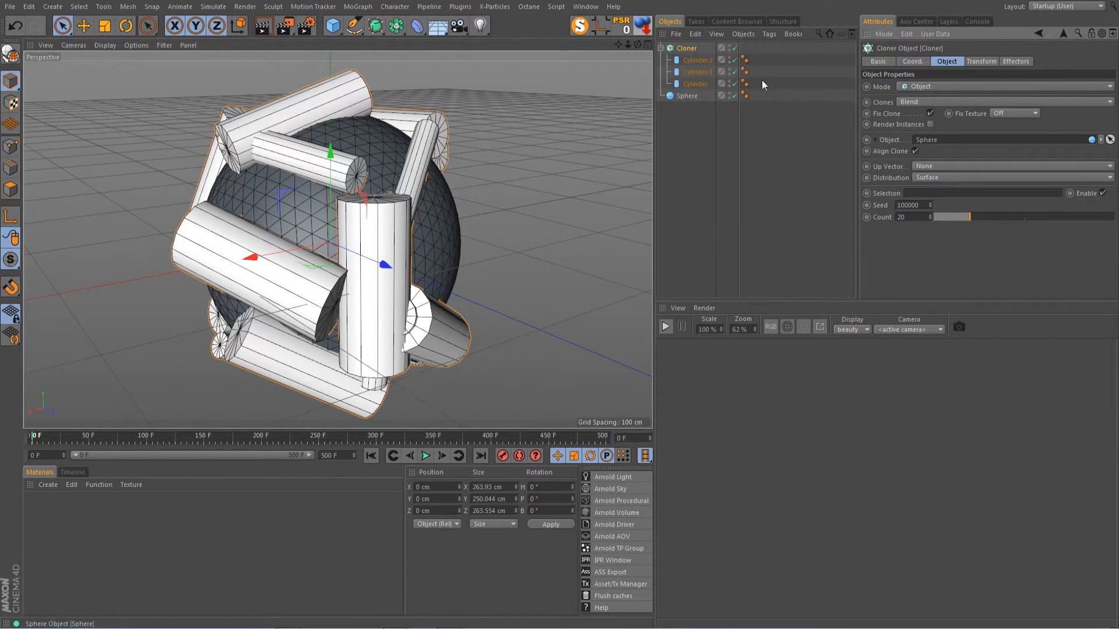
# Set the orientation of all three cylinders to -Z and raise the Cloner's clone count to 100.
pyautogui.click(696, 60)
pyautogui.keyDown('shift'); pyautogui.click(699, 83); pyautogui.keyUp('shift')
pyautogui.click(959, 135)
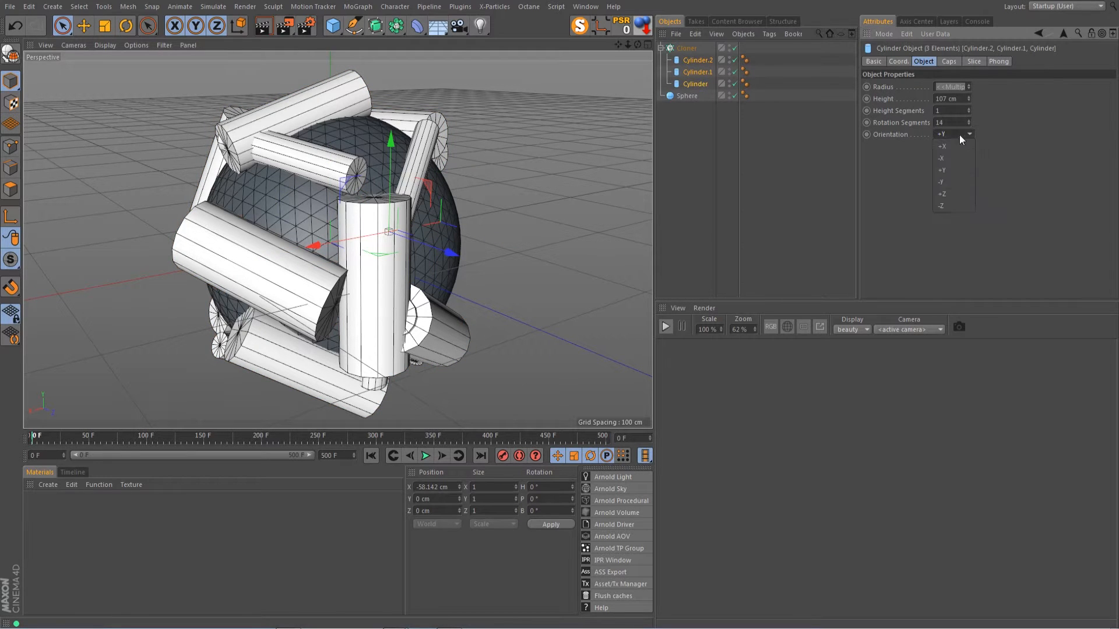
pyautogui.click(952, 205)
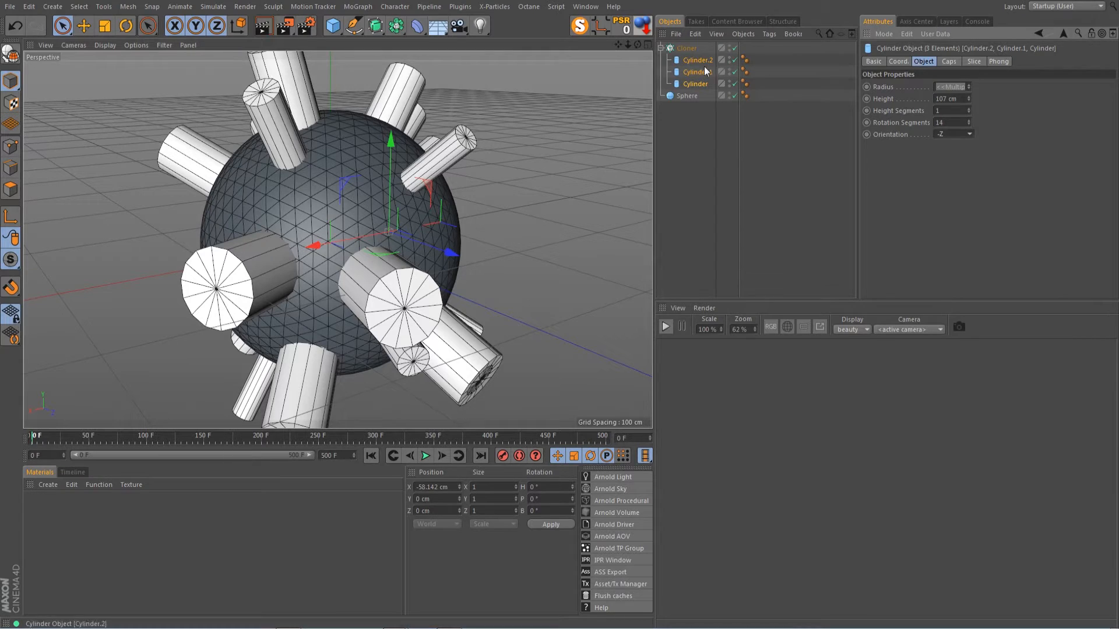
pyautogui.click(687, 49)
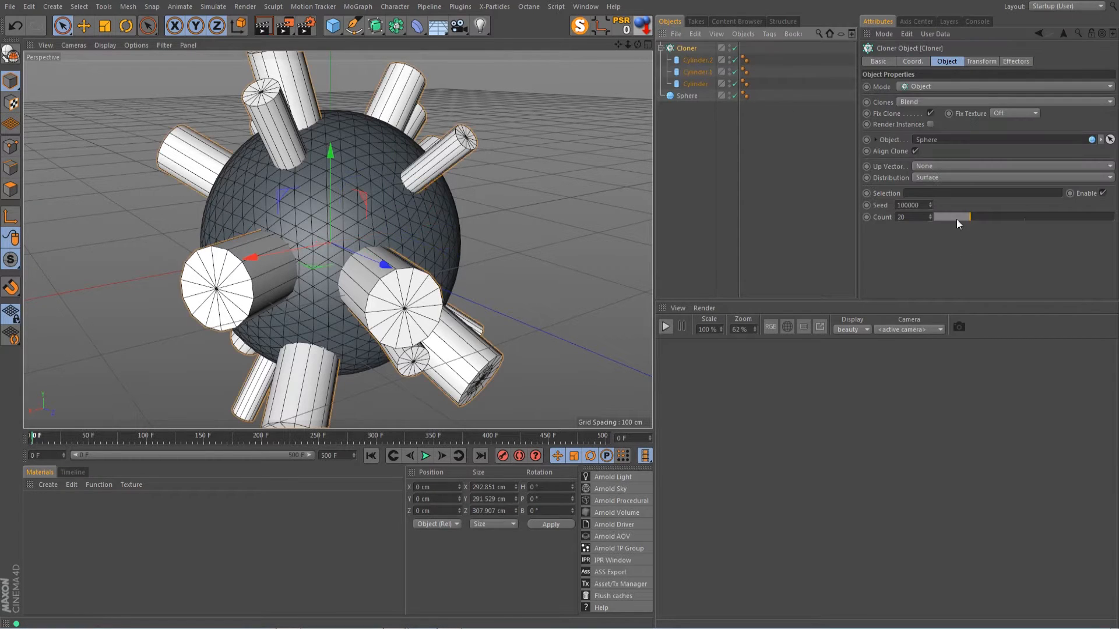
pyautogui.moveTo(976, 217); pyautogui.dragTo(1114, 217)
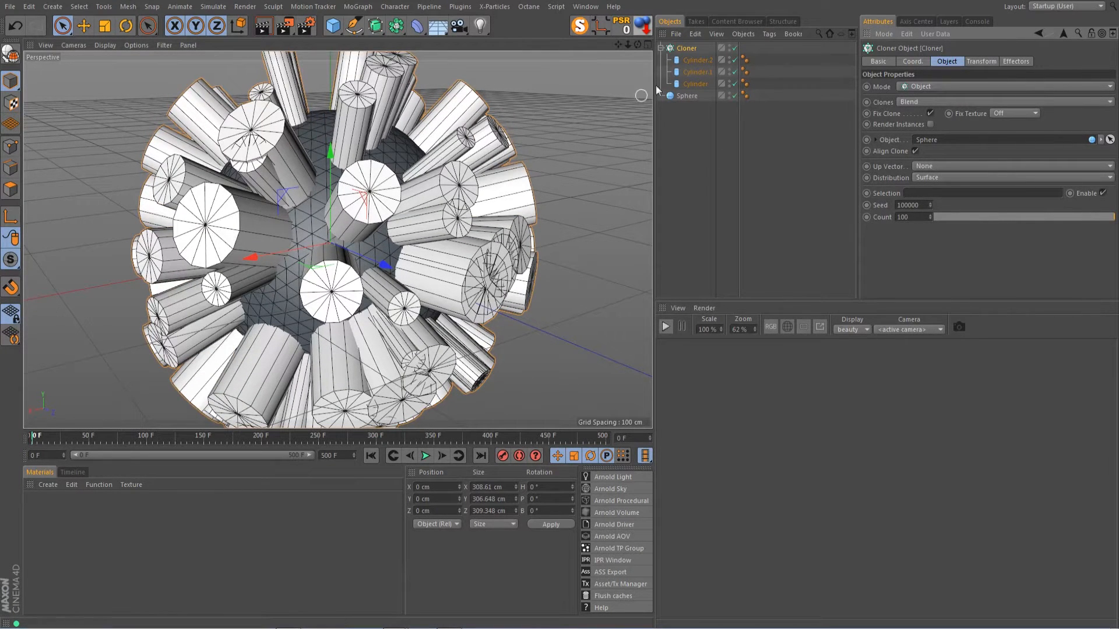
# Reduce the radius of the thickest cylinder and shrink the middle cylinder's radius to about 11.5 cm.
pyautogui.click(704, 84)
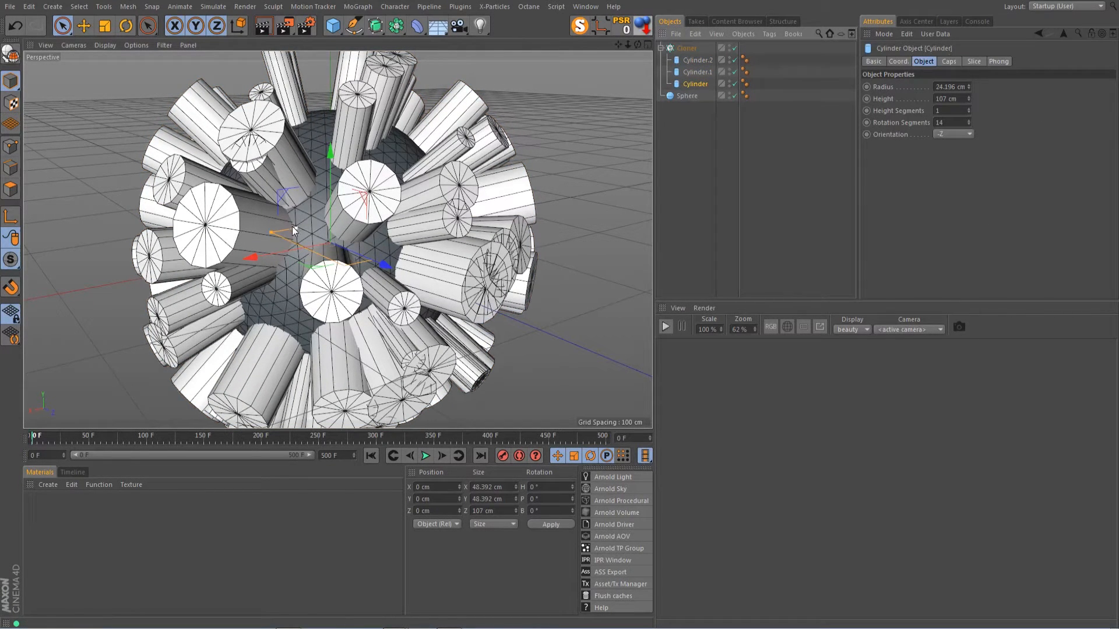
pyautogui.moveTo(274, 230); pyautogui.dragTo(281, 229)
pyautogui.click(705, 73)
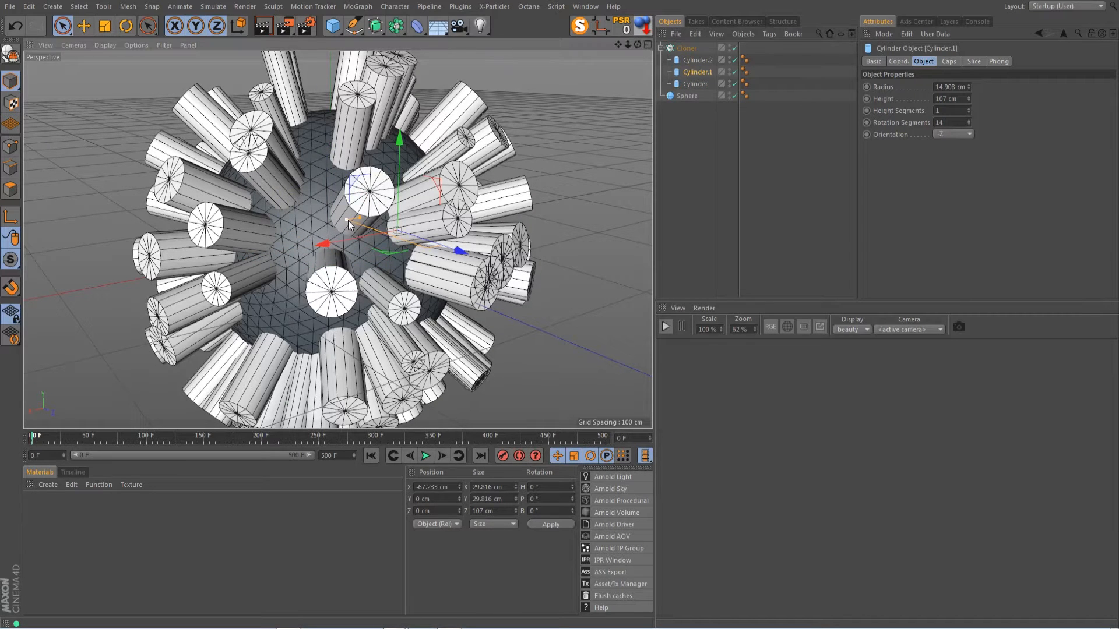
pyautogui.moveTo(348, 220); pyautogui.dragTo(350, 220)
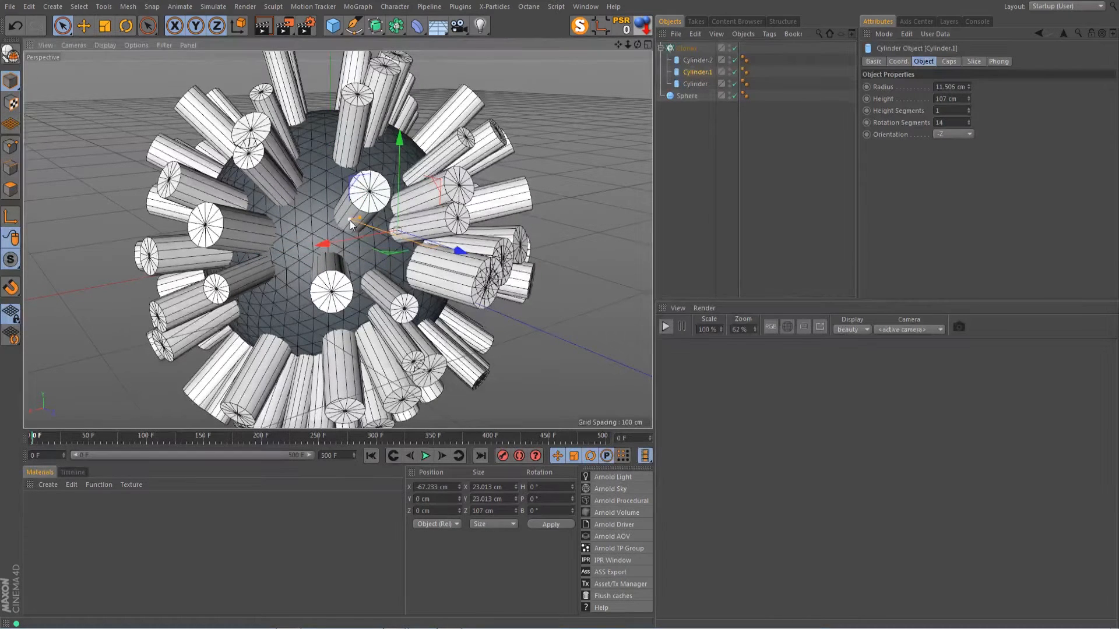
# Set the radius of the thinnest cylinder, Cylinder.2, to 5 cm.
pyautogui.click(693, 60)
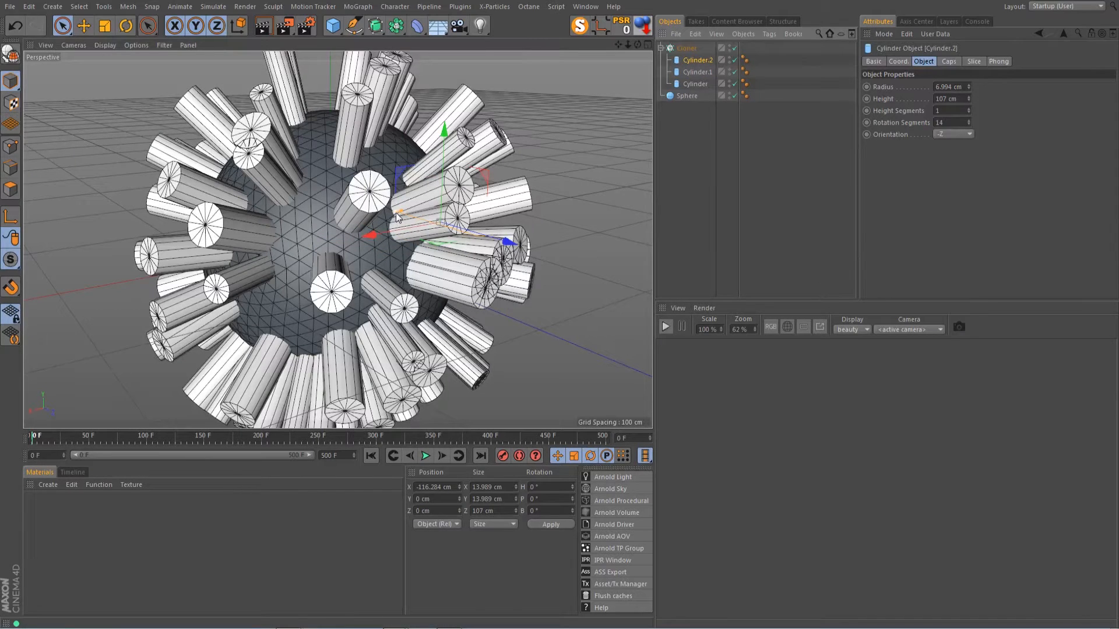
pyautogui.click(962, 86)
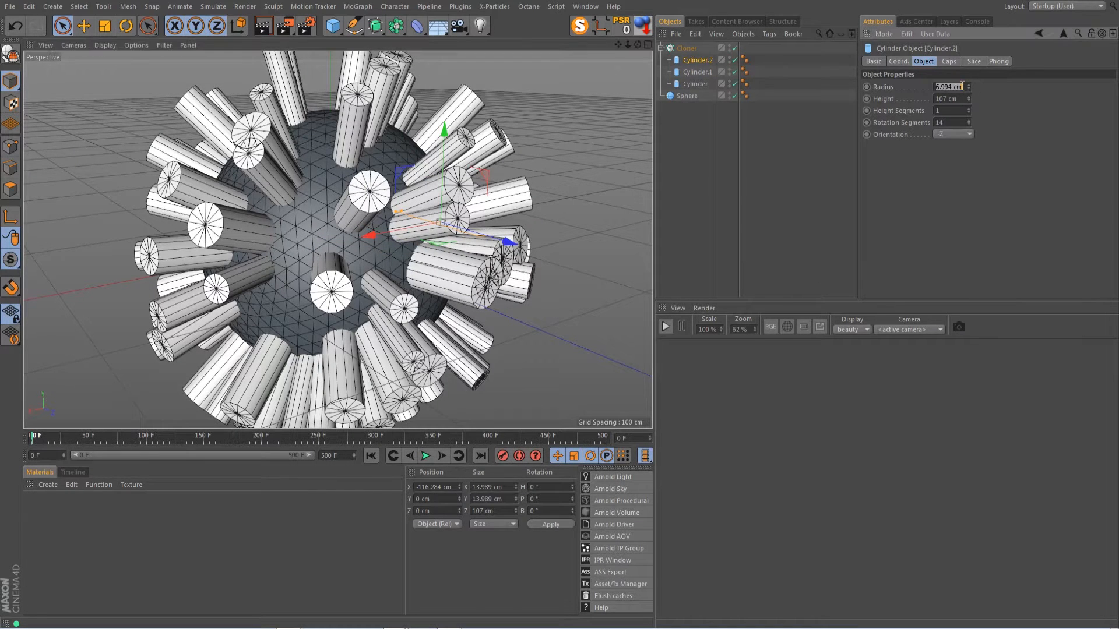
pyautogui.write('5')
pyautogui.press('Return')
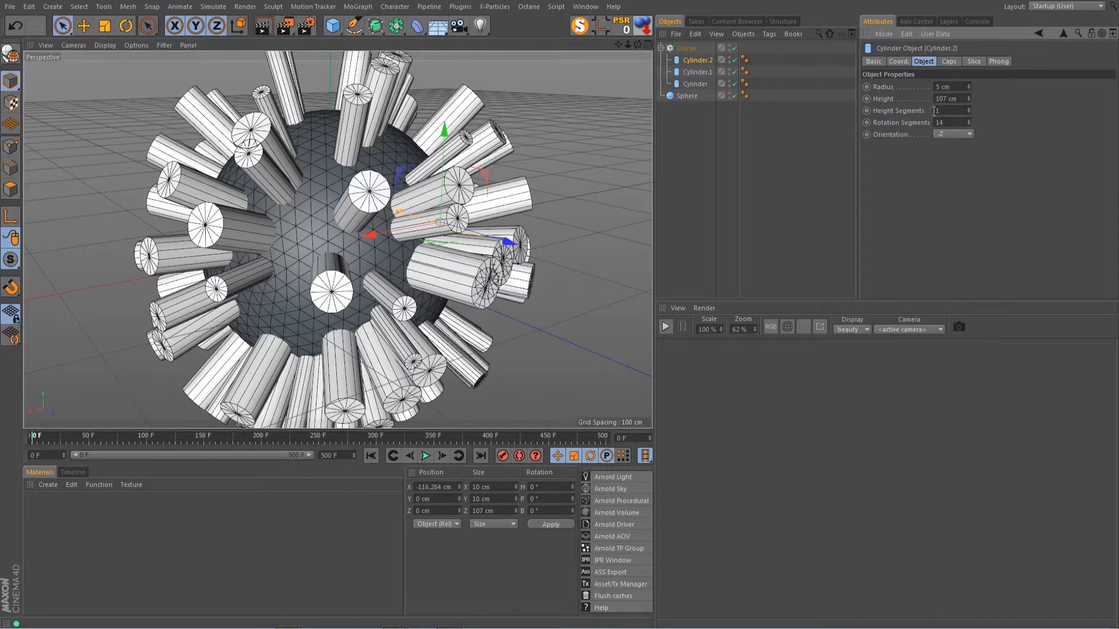
# Increase the Cloner's clone count to 200 and fine-tune it up to 244.
pyautogui.click(689, 95)
pyautogui.click(694, 50)
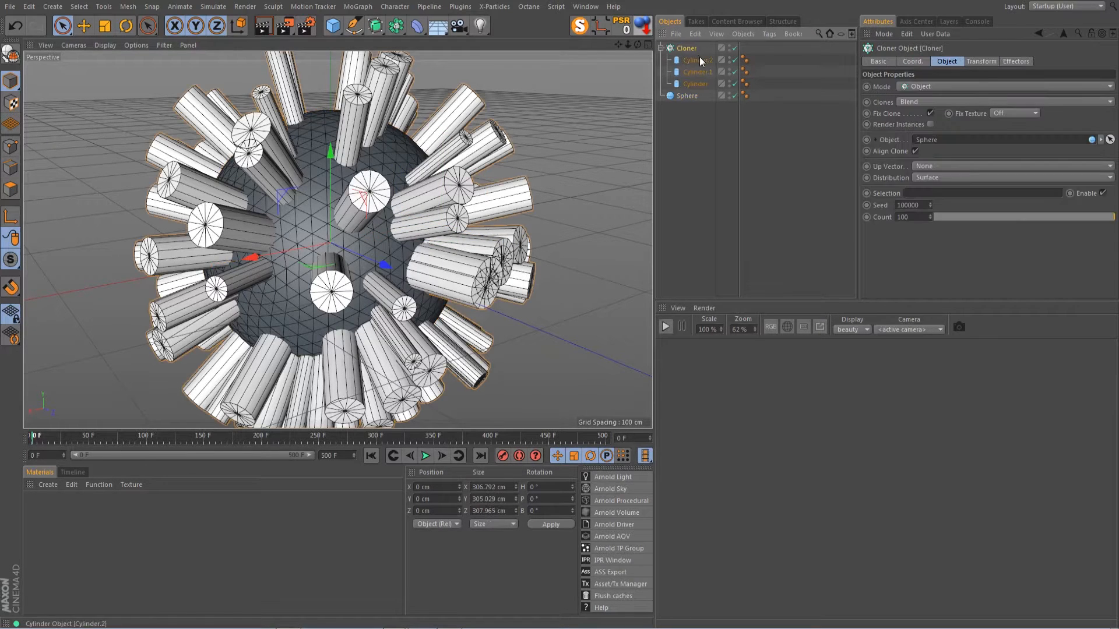
pyautogui.click(915, 216)
pyautogui.doubleClick(915, 216)
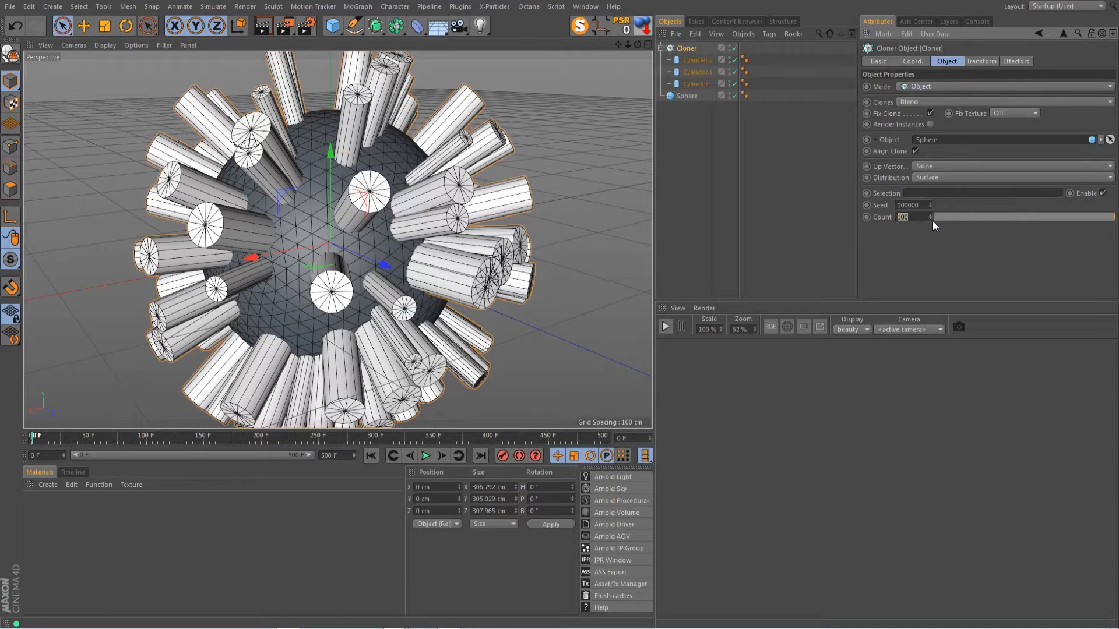
pyautogui.press('Return')
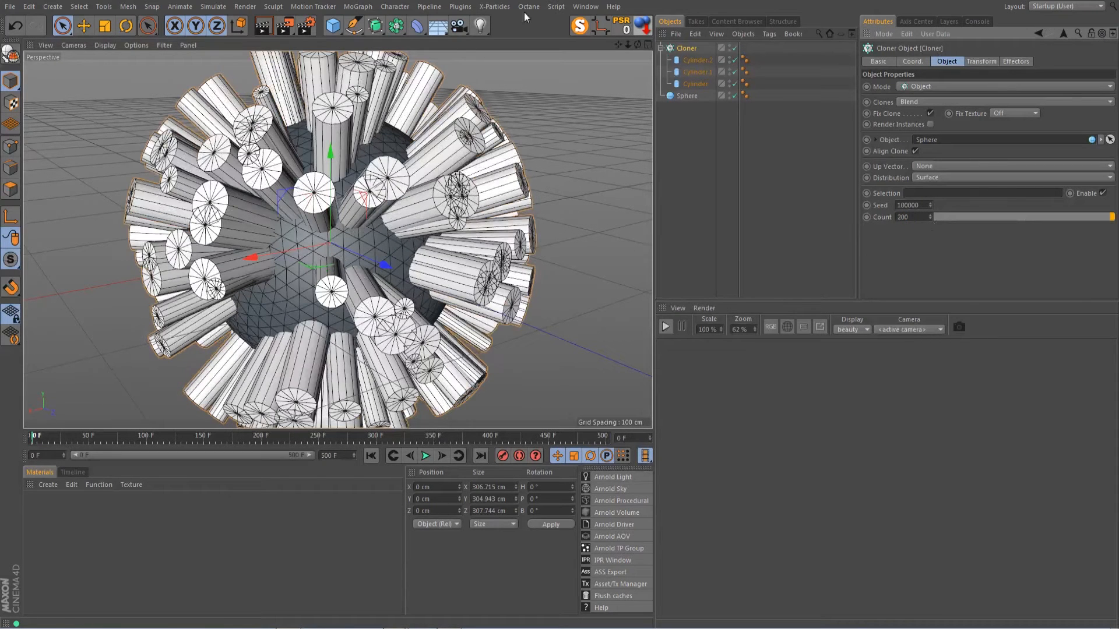
pyautogui.moveTo(930, 216); pyautogui.dragTo(930, 215)
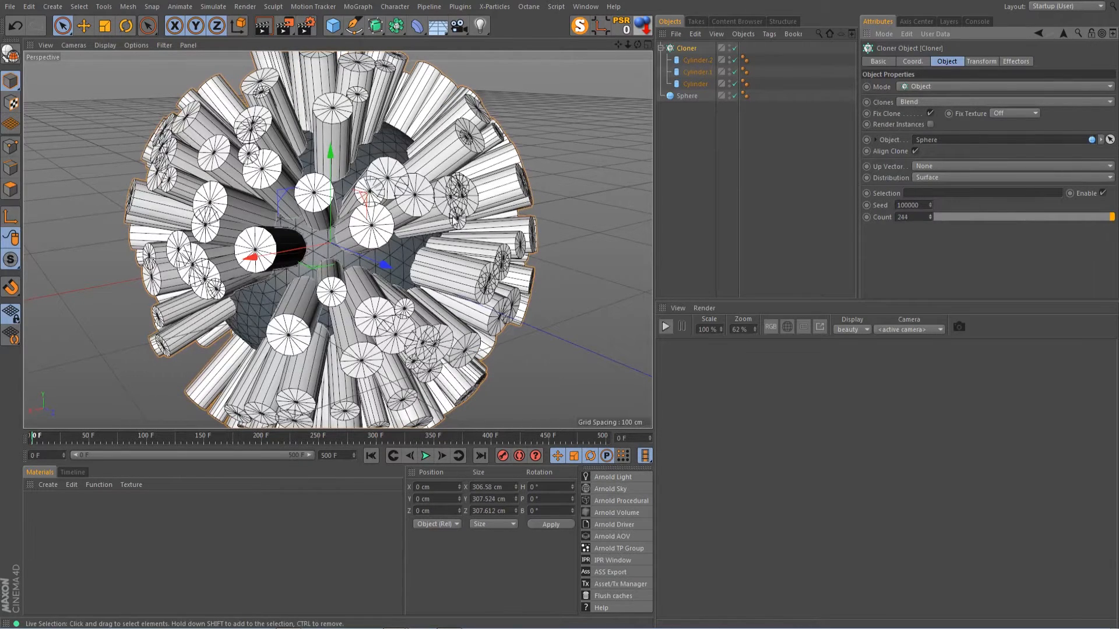
# Add a Rigid Body simulation tag to the Cloner.
pyautogui.rightClick(693, 46)
pyautogui.moveTo(754, 178)
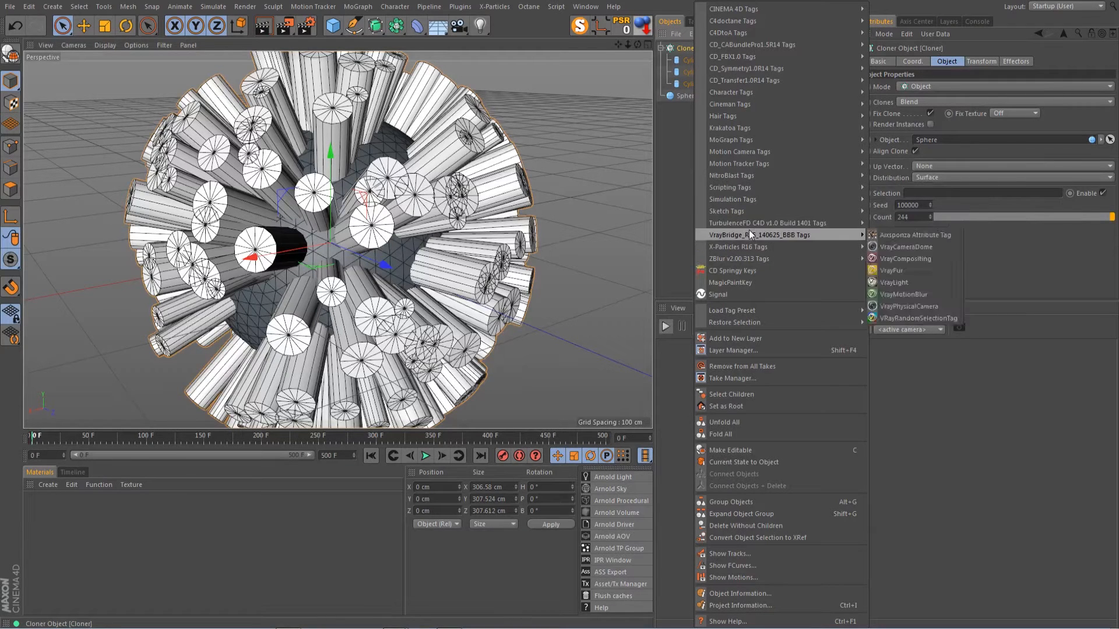
pyautogui.moveTo(750, 199)
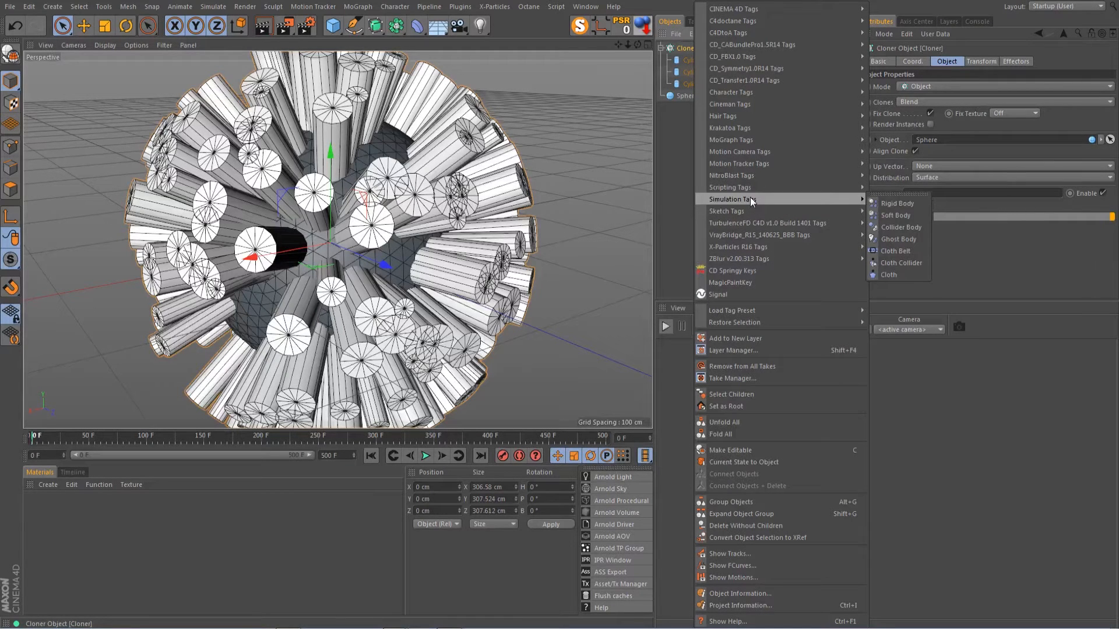
pyautogui.click(907, 203)
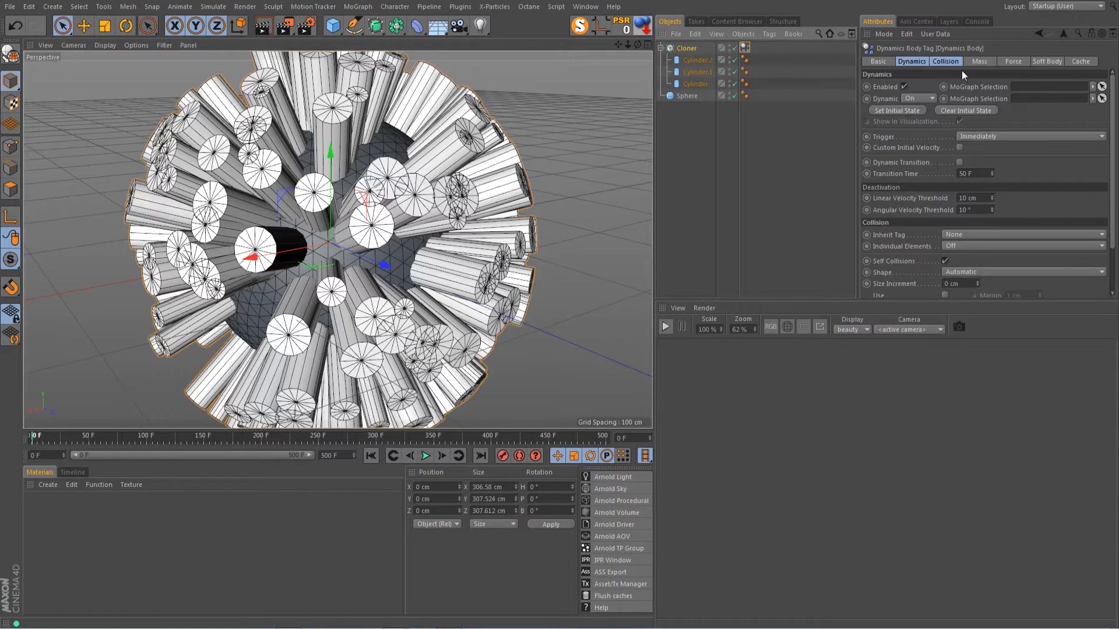
# Set the tag's collision options to Apply Tag to Children, Individual Elements All and shape Cylinder Y-Axis.
pyautogui.click(944, 61)
pyautogui.click(968, 86)
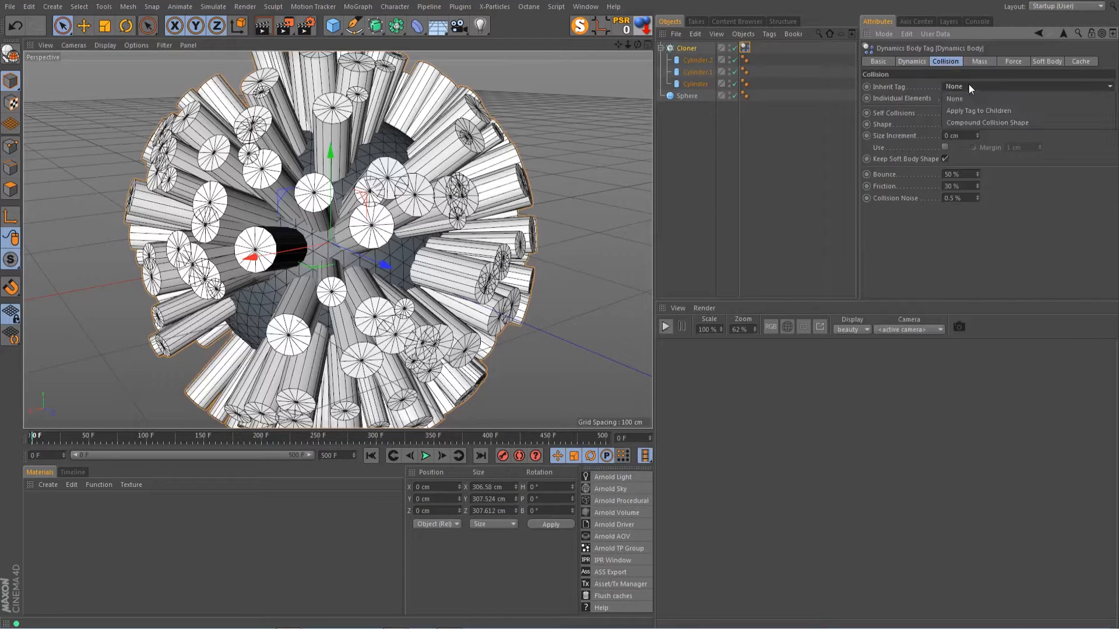
pyautogui.click(970, 110)
pyautogui.click(968, 98)
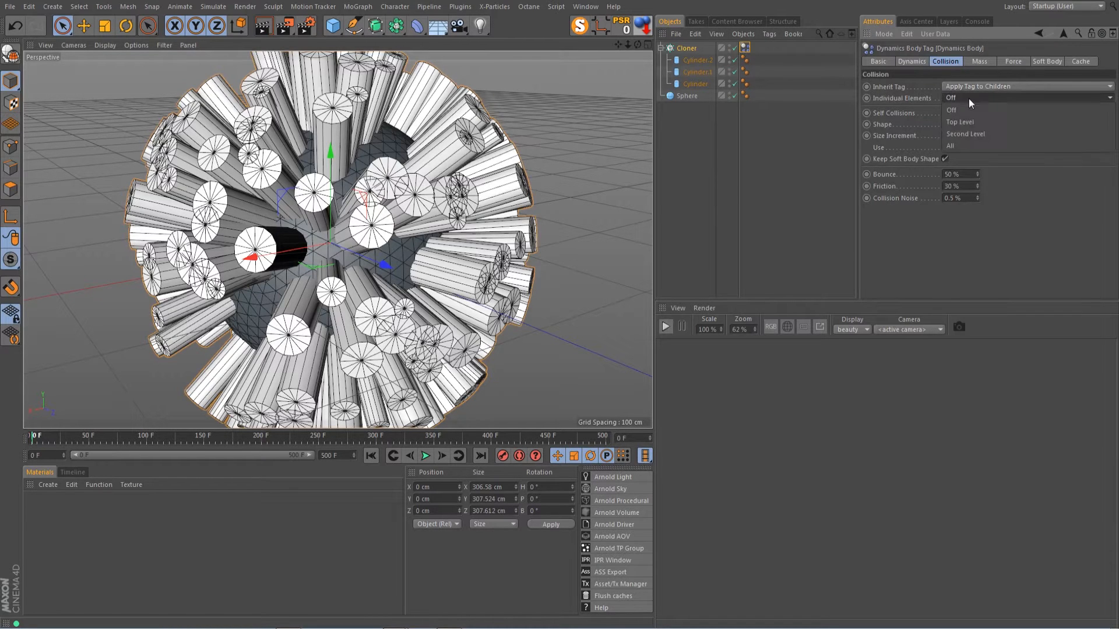
pyautogui.click(951, 145)
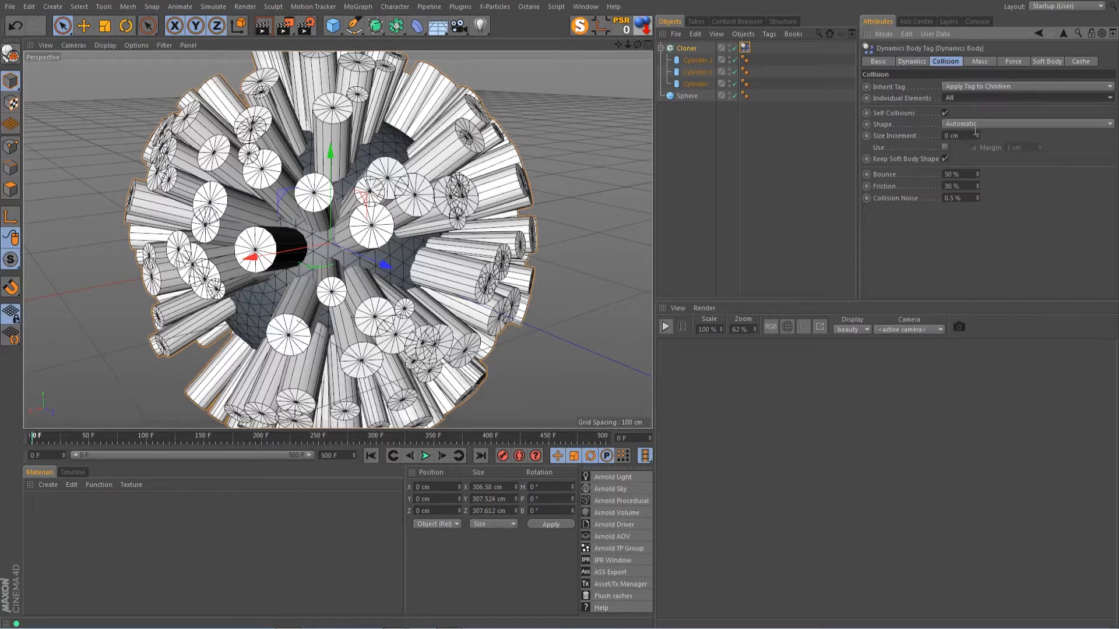
pyautogui.click(987, 123)
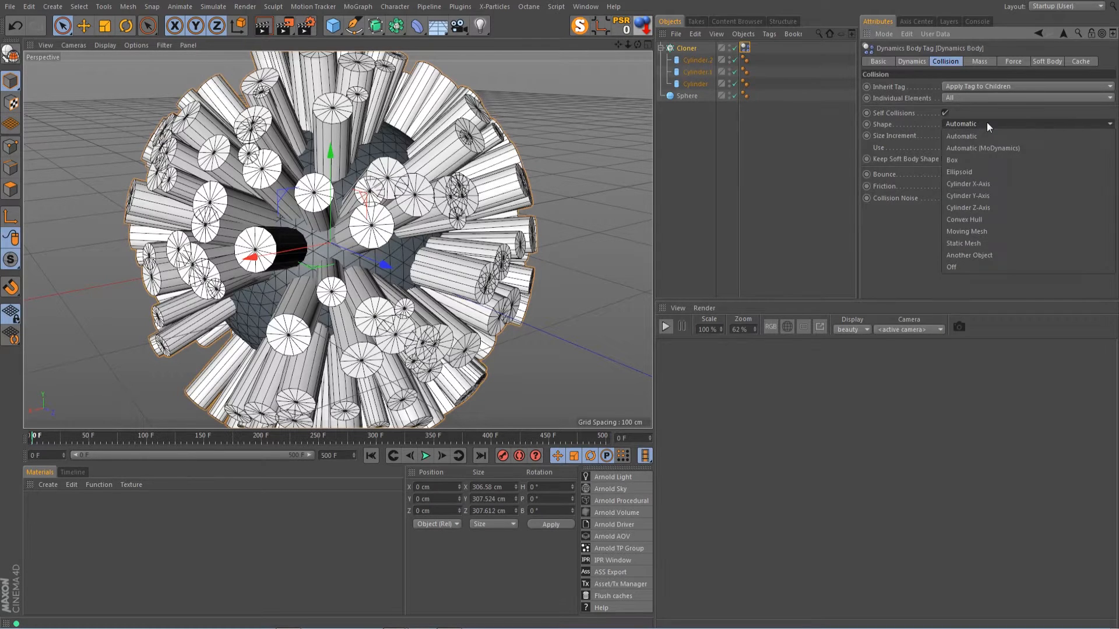
pyautogui.click(976, 196)
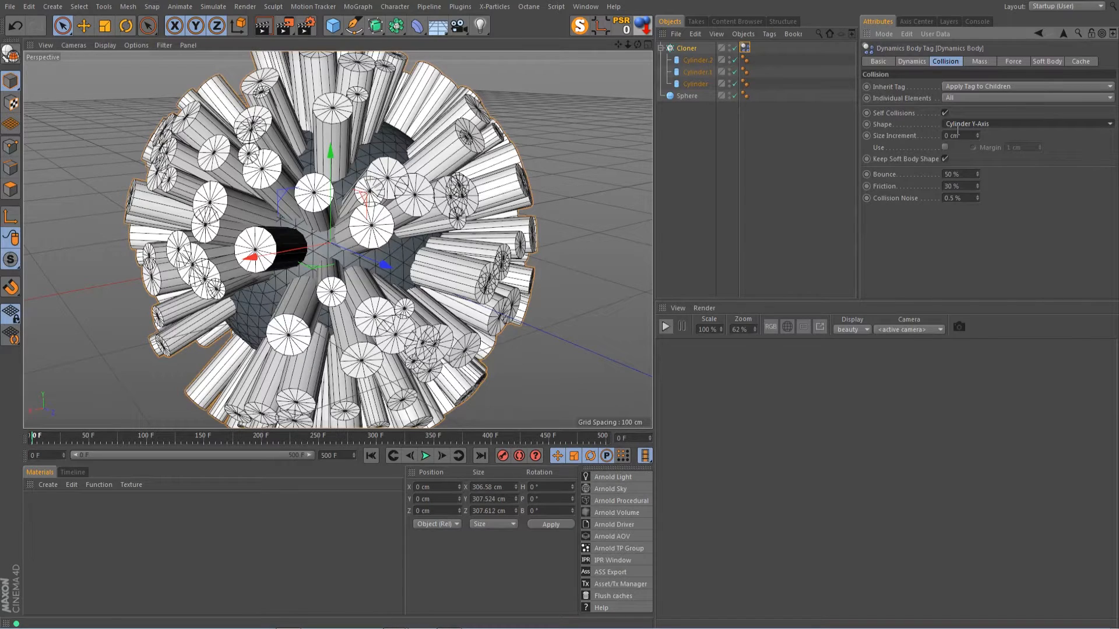
# Set the dynamics tag's Follow Position and Follow Rotation to 20 and Linear Damping to 102%.
pyautogui.click(1013, 61)
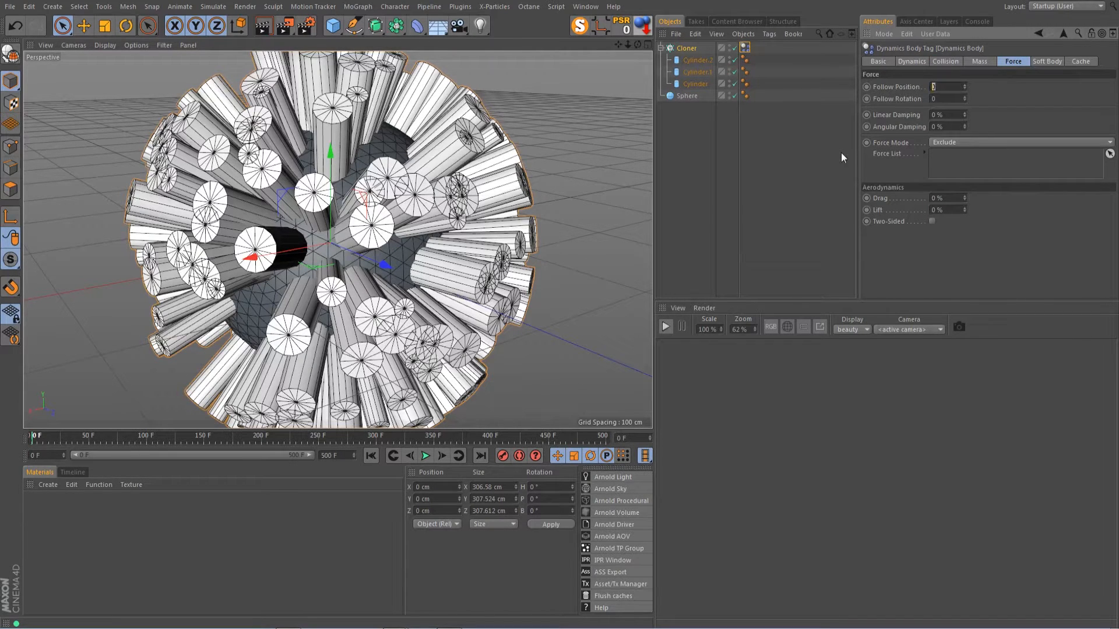
pyautogui.write('20')
pyautogui.press('Tab')
pyautogui.write('20')
pyautogui.click(949, 115)
pyautogui.write('102')
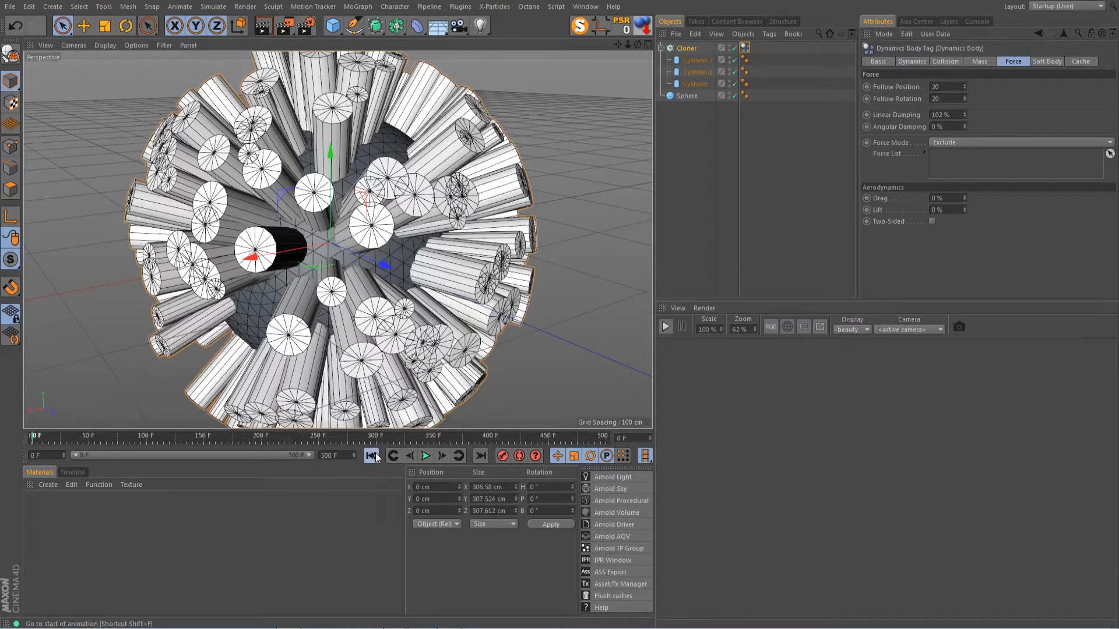
# Play the dynamics simulation so the cylinders spread apart, and stop it at about frame 297.
pyautogui.click(428, 455)
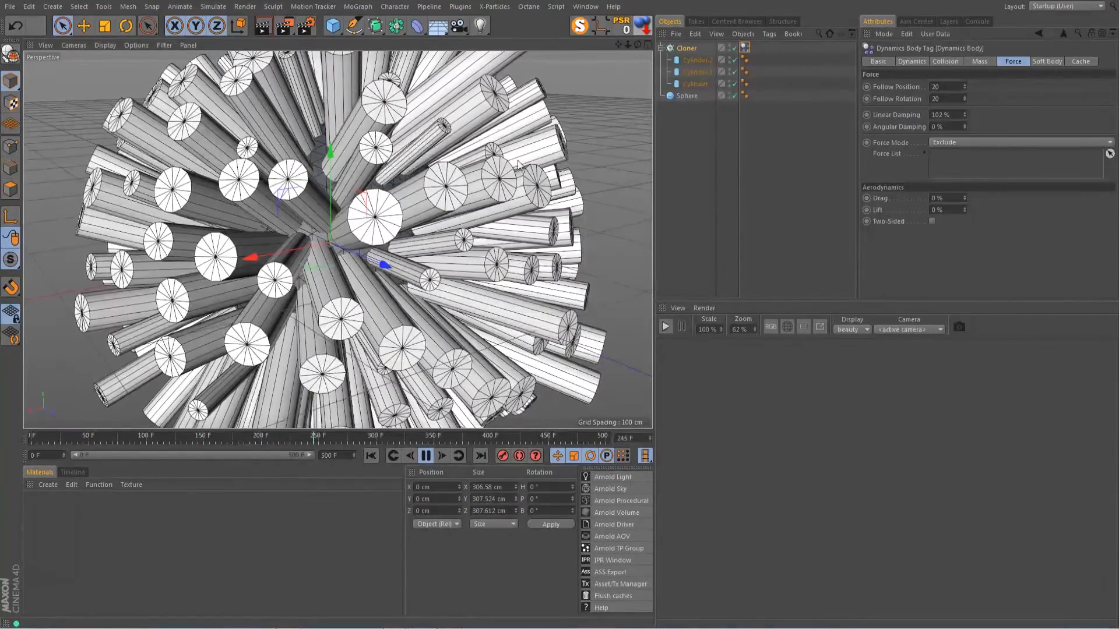
pyautogui.scroll(-4, 578, 111)
pyautogui.moveTo(618, 44); pyautogui.dragTo(570, 94)
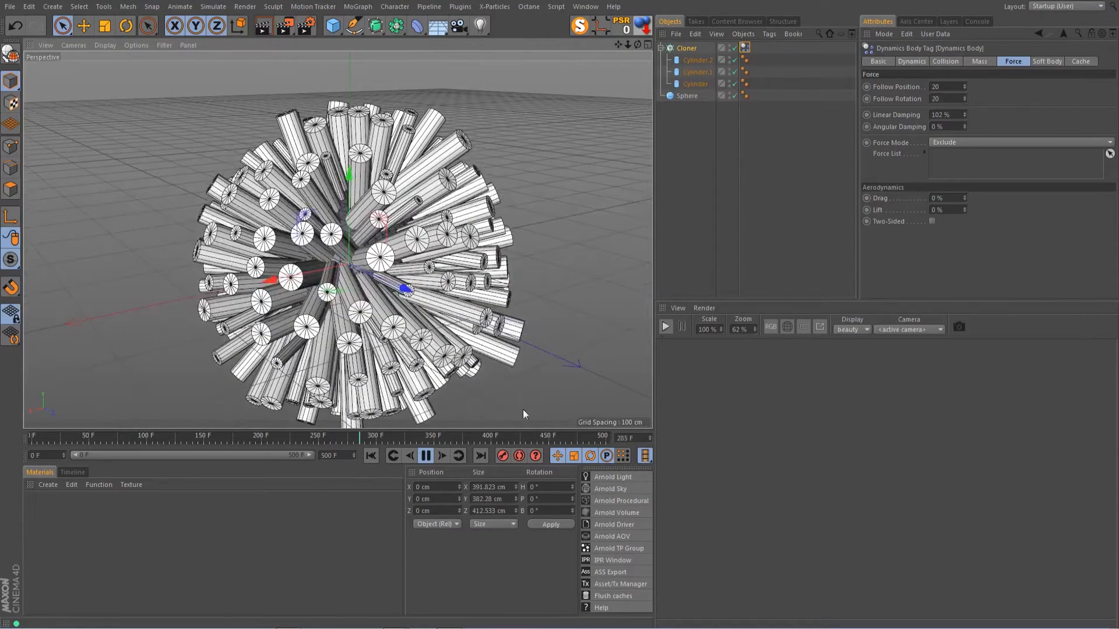
pyautogui.click(425, 456)
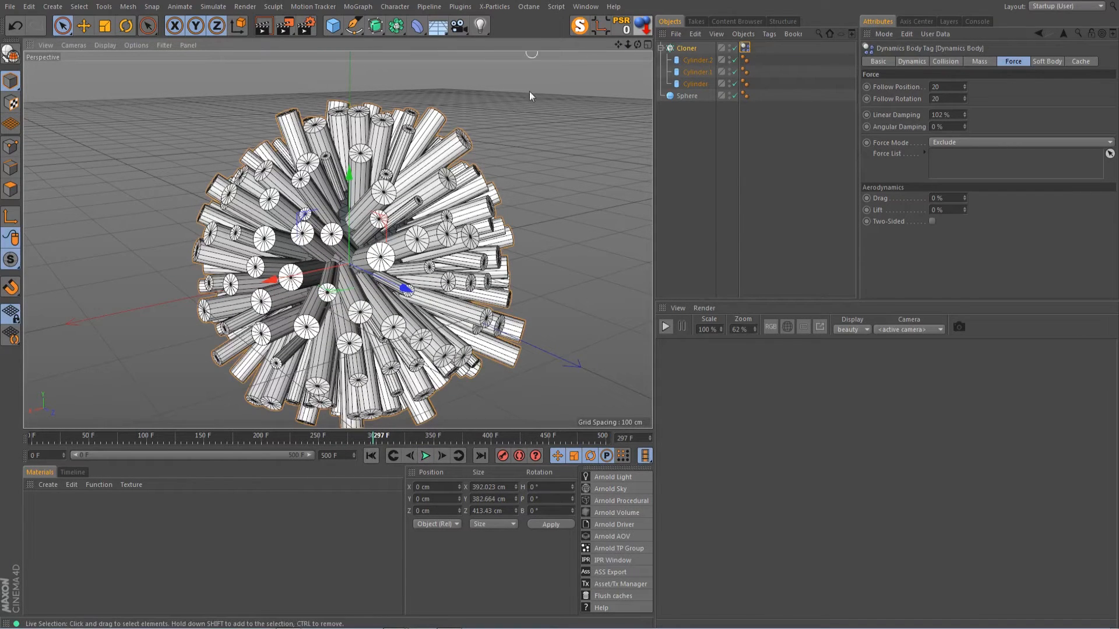
# Store the current simulated pose as the dynamics tag's initial state and return to the start of the animation.
pyautogui.click(909, 62)
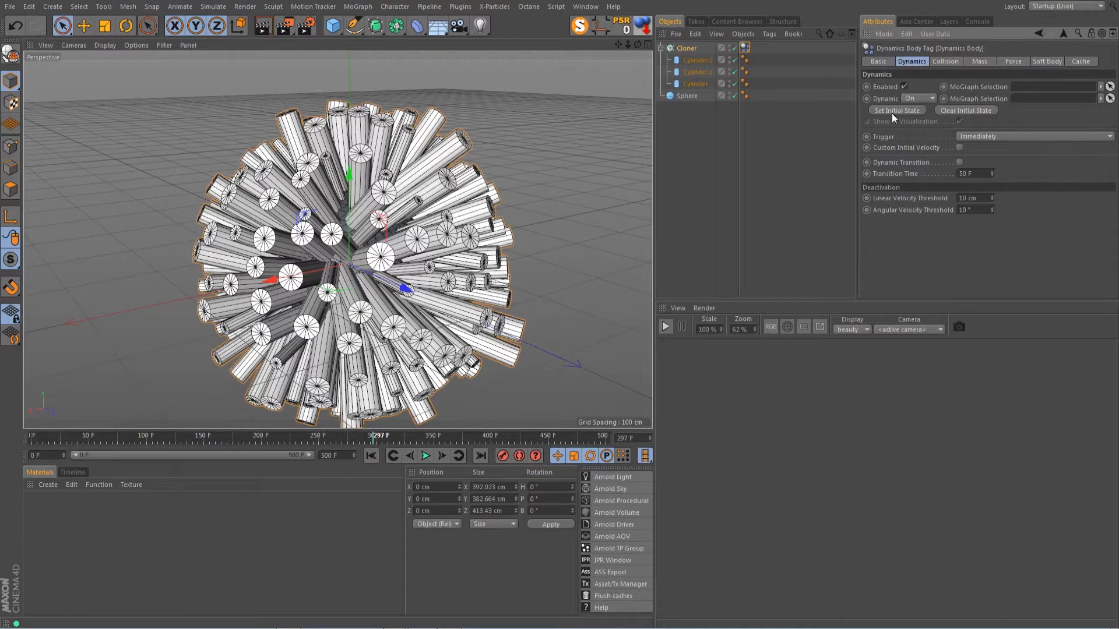
pyautogui.click(370, 454)
# Make the Cloner editable, select it with all its child cylinders and expand its hierarchy.
pyautogui.click(687, 48)
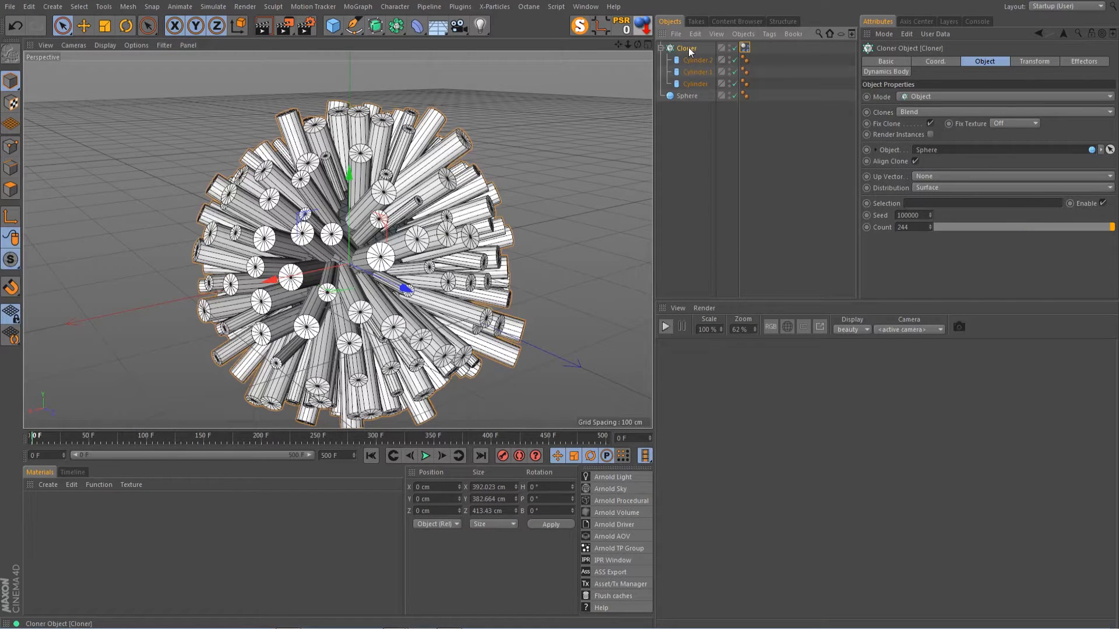
pyautogui.press('c')
pyautogui.middleClick(689, 50)
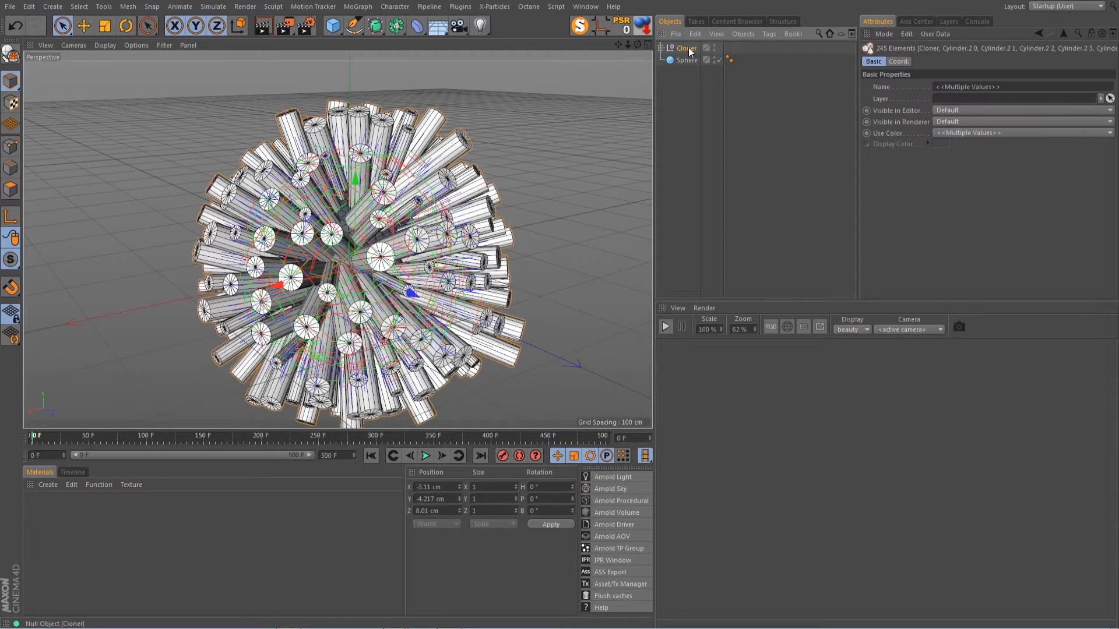
pyautogui.click(661, 47)
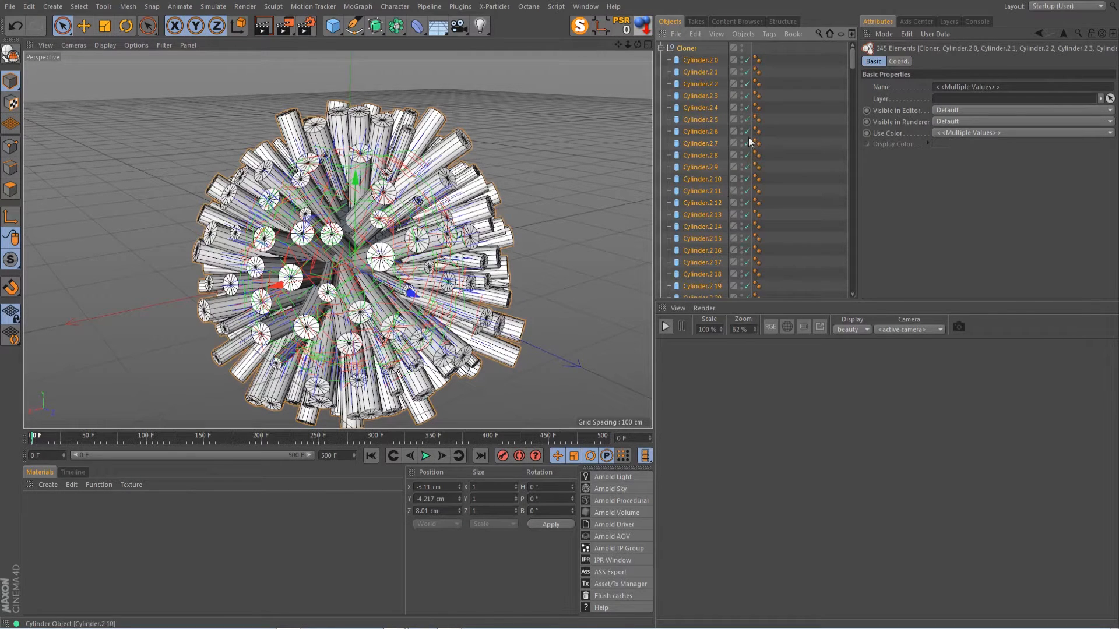
# Collapse the Cloner hierarchy and reselect the Cloner with all its child cylinders using the Select Children command.
pyautogui.click(661, 48)
pyautogui.click(679, 111)
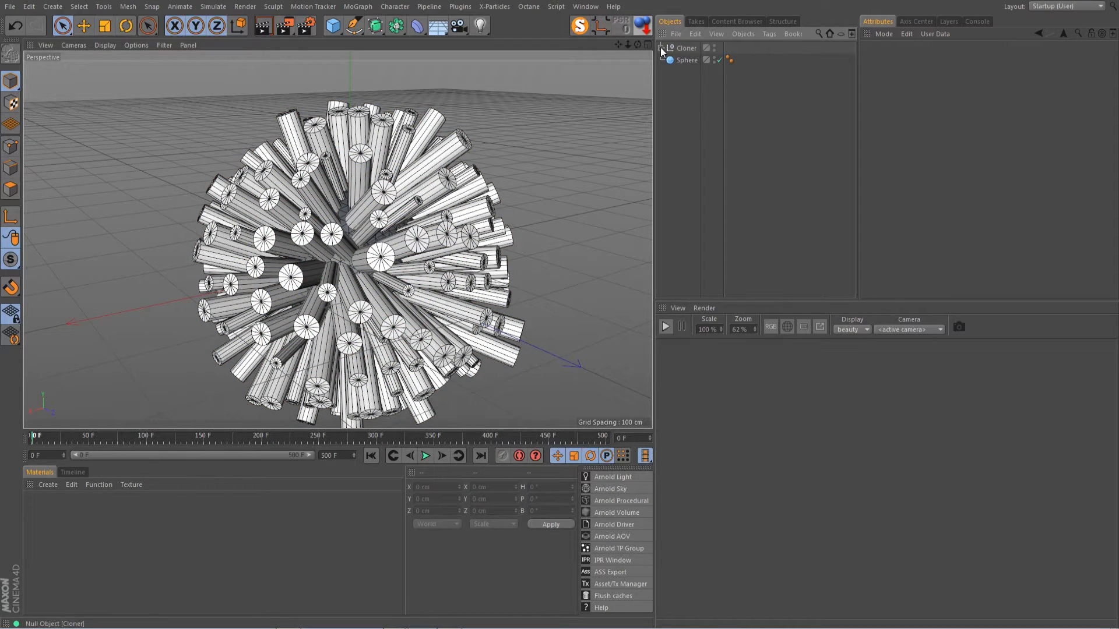
pyautogui.rightClick(675, 49)
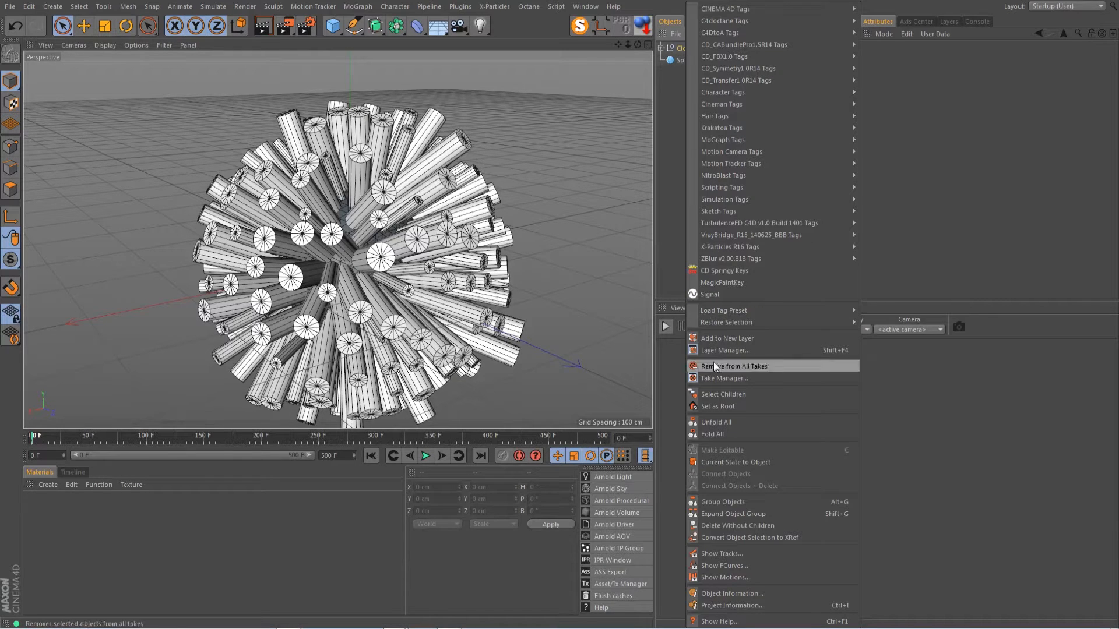
pyautogui.click(725, 395)
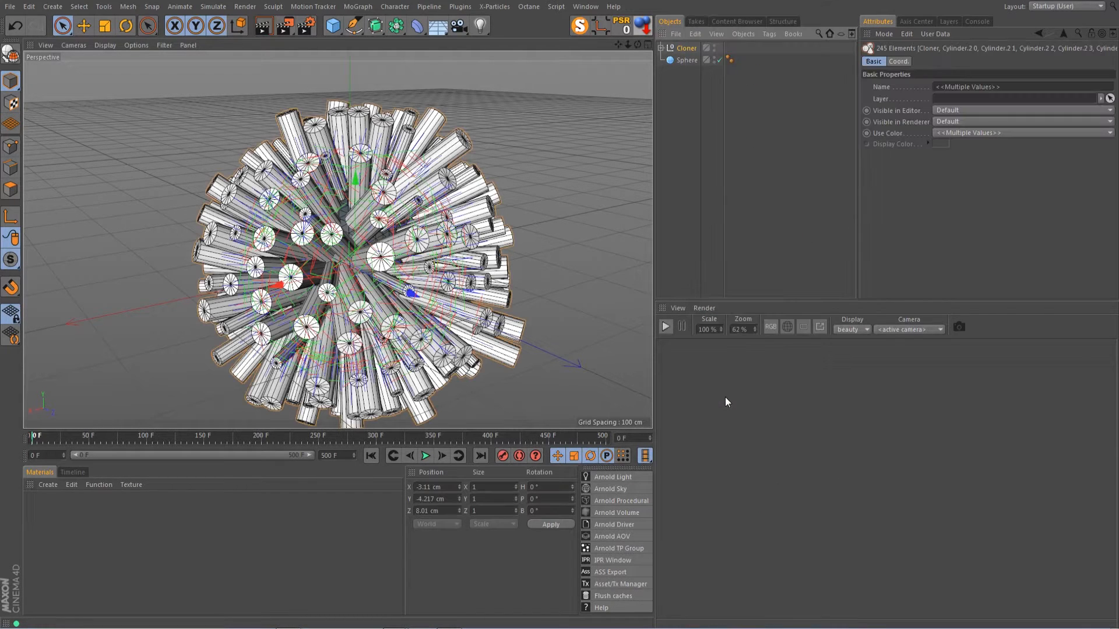
pyautogui.click(662, 46)
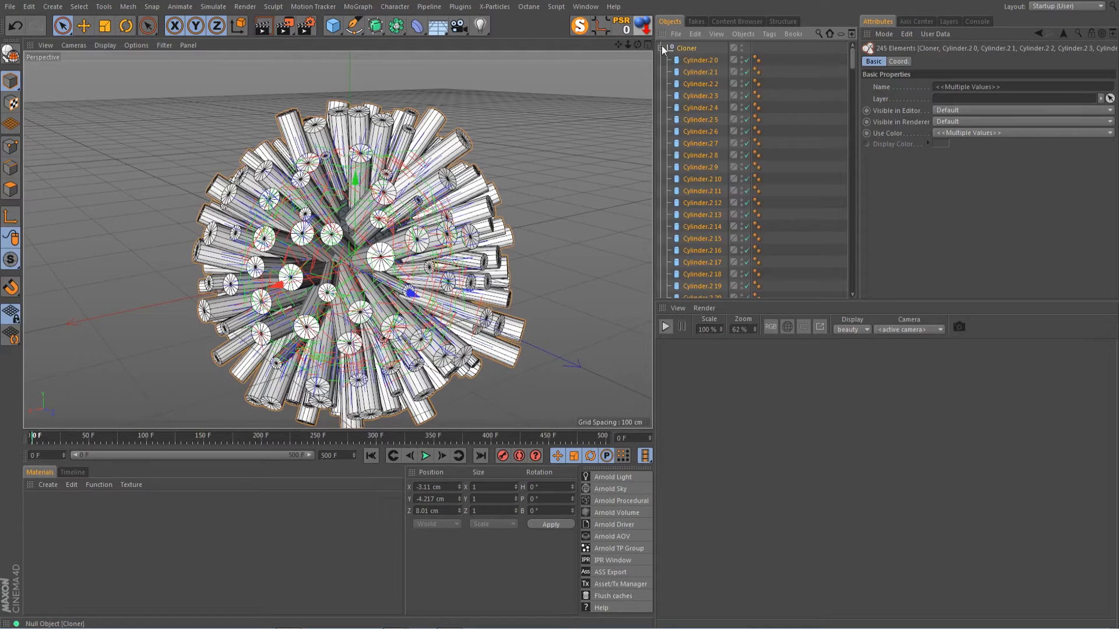
pyautogui.click(661, 46)
pyautogui.rightClick(674, 47)
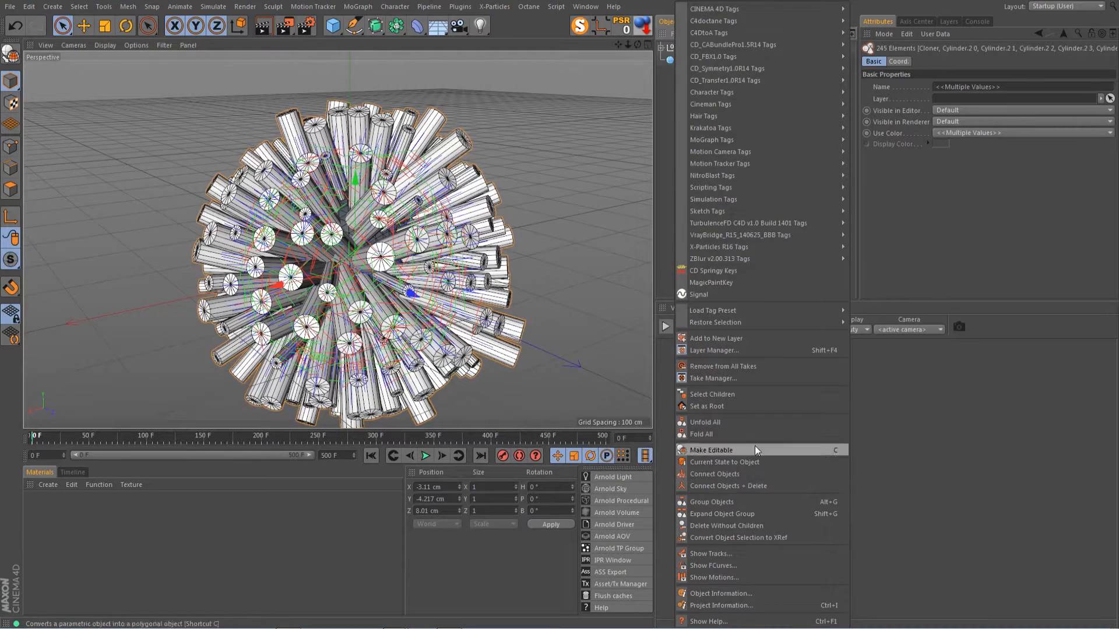
pyautogui.click(672, 76)
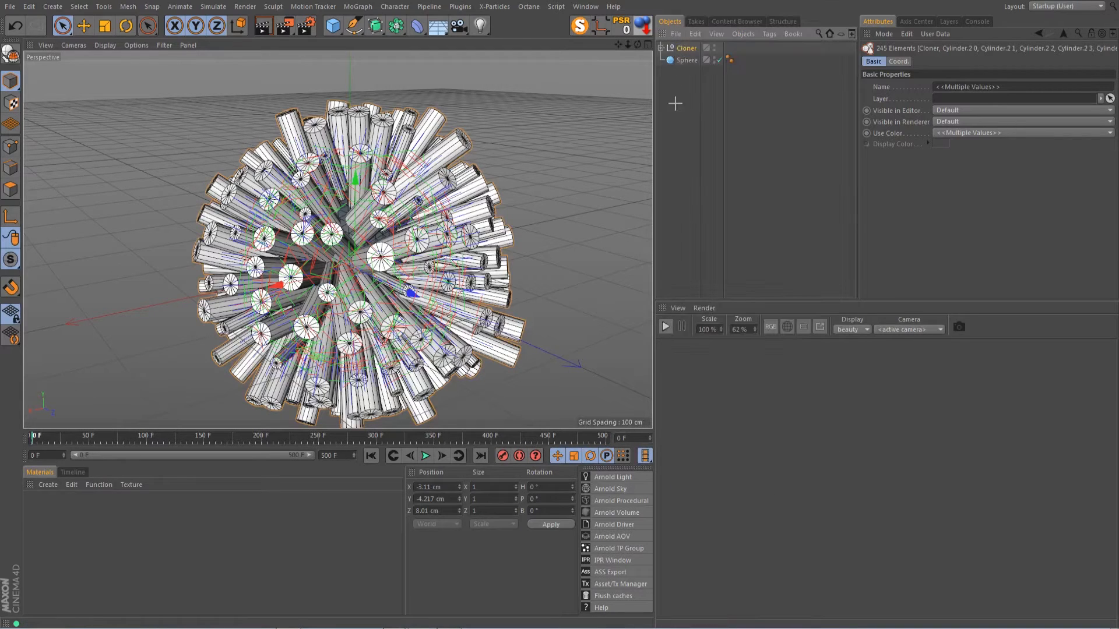
pyautogui.click(674, 103)
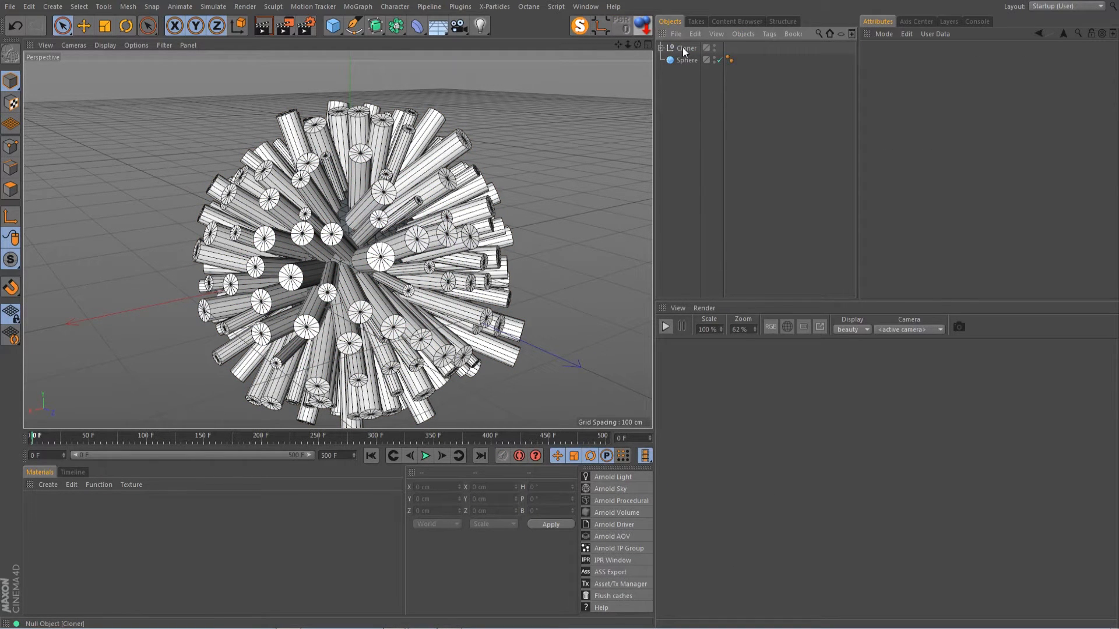
# Select the Cloner with all its child cylinders and merge them into one polygon object with Connect Objects + Delete.
pyautogui.middleClick(684, 49)
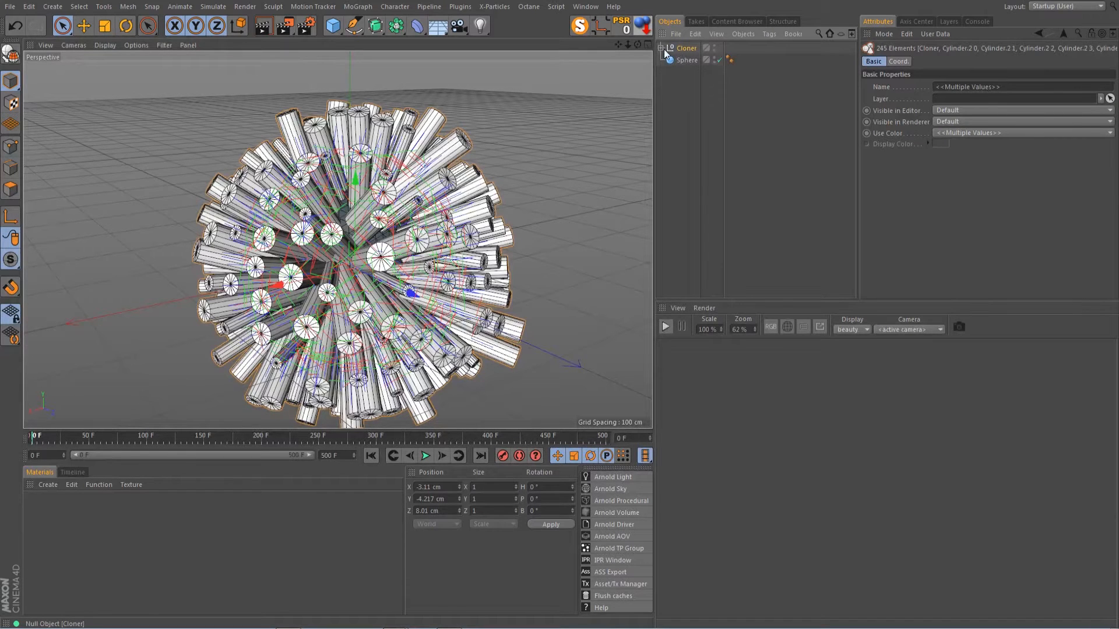
pyautogui.click(662, 48)
pyautogui.click(659, 48)
pyautogui.rightClick(687, 46)
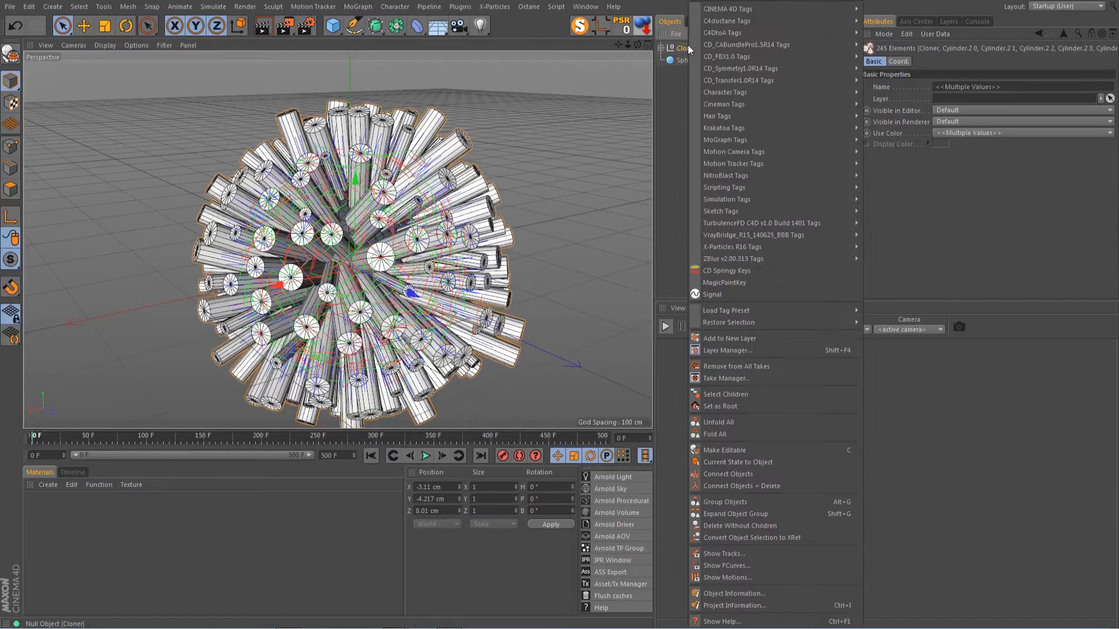
pyautogui.click(725, 485)
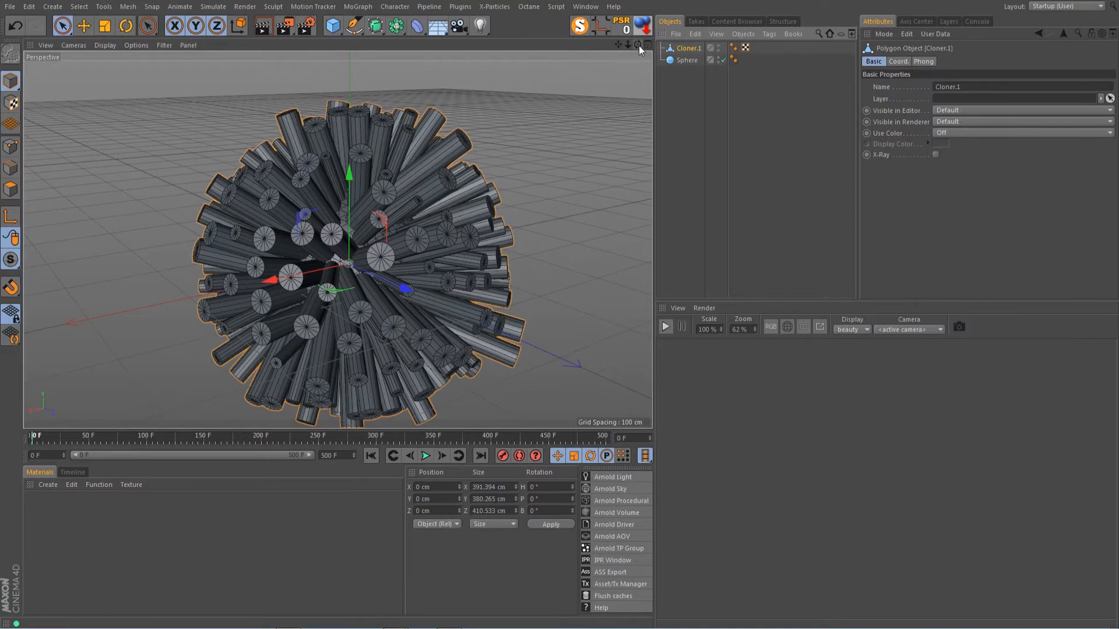
# Scale the merged cylinders down uniformly to about 242 × 235 × 254 cm so only their ends stick out of the sphere.
pyautogui.moveTo(638, 47)
pyautogui.mouseDown()
pyautogui.moveTo(617, 70)
pyautogui.moveTo(574, 61)
pyautogui.moveTo(519, 87)
pyautogui.mouseUp()
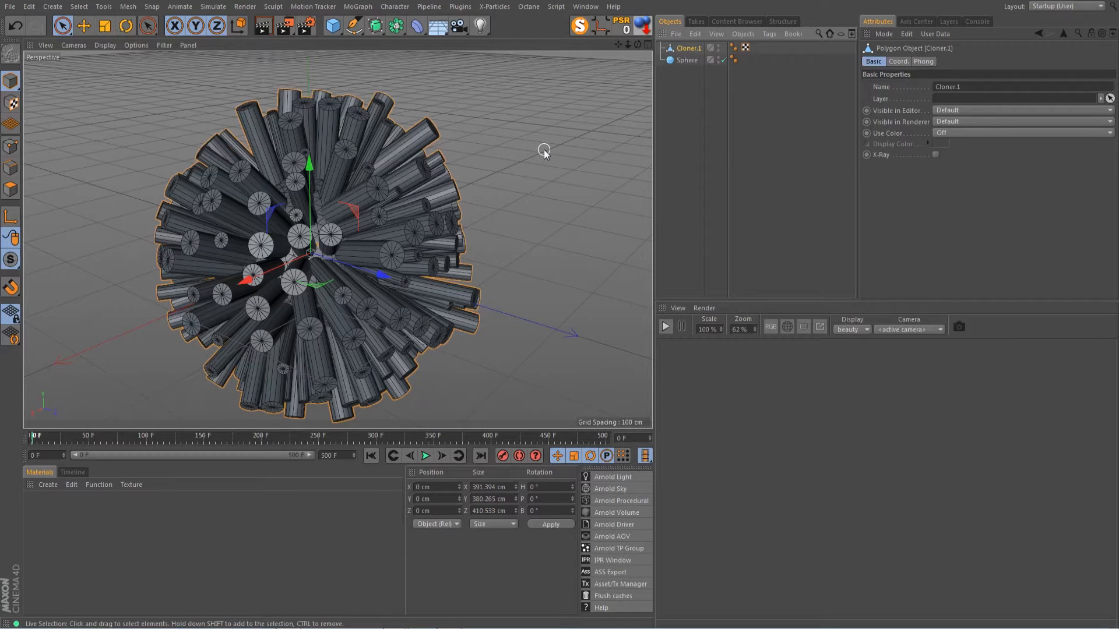
pyautogui.press('t')
pyautogui.moveTo(515, 118); pyautogui.dragTo(445, 273)
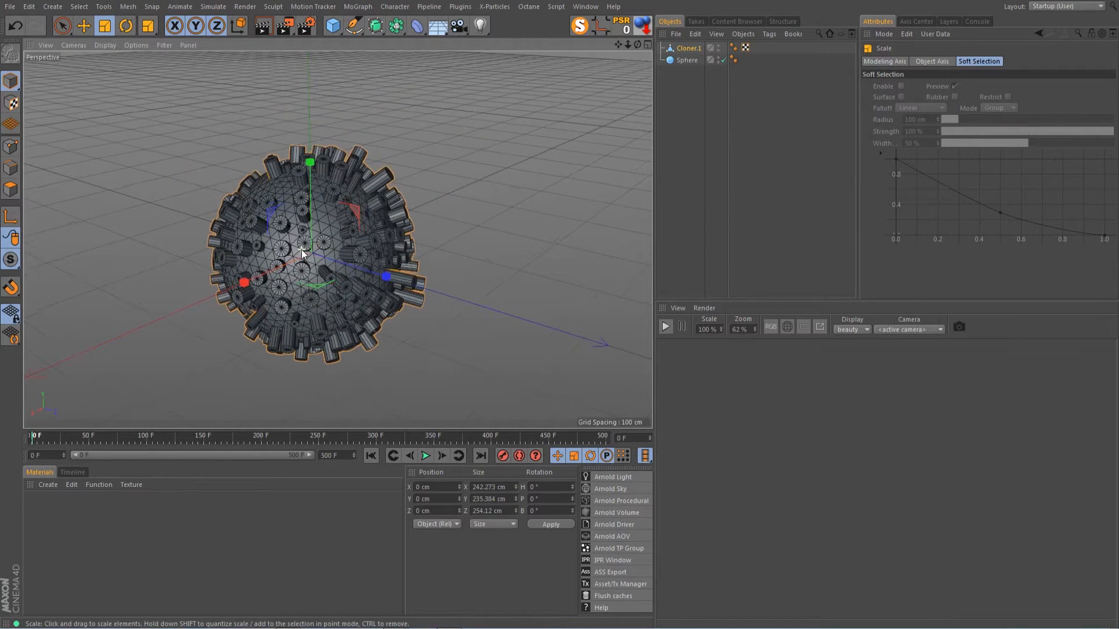
pyautogui.scroll(6, 302, 250)
pyautogui.moveTo(638, 44)
pyautogui.mouseDown()
pyautogui.moveTo(585, 56)
pyautogui.moveTo(640, 29)
pyautogui.mouseUp()
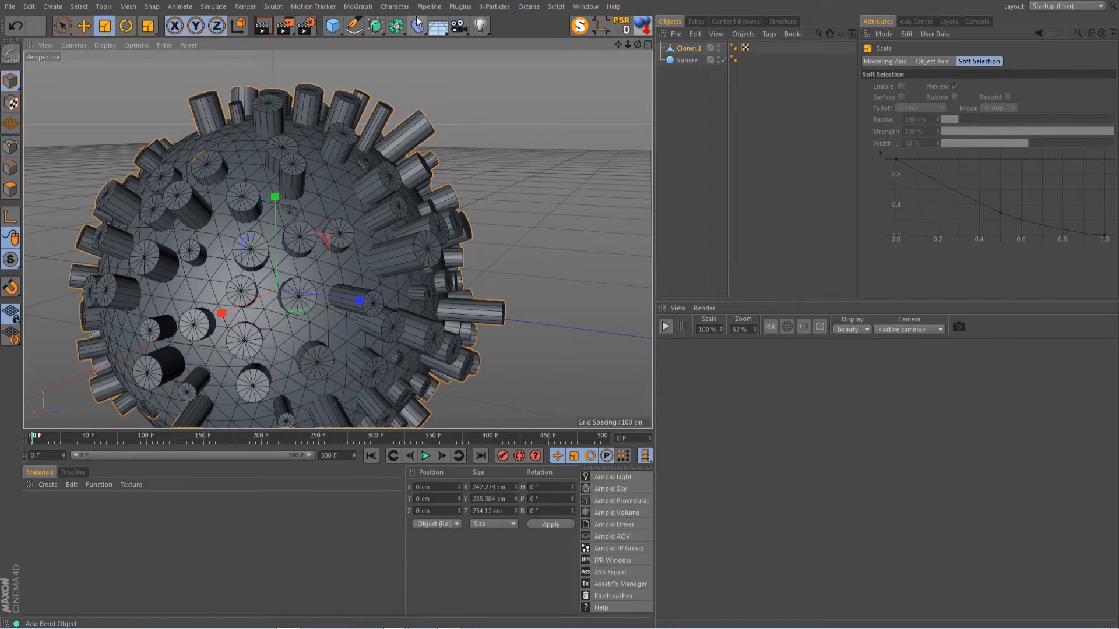
# Add a Boole set to A without B with Hide new edges enabled, containing the sphere first and the merged cylinders second.
pyautogui.click(397, 27)
pyautogui.click(606, 43)
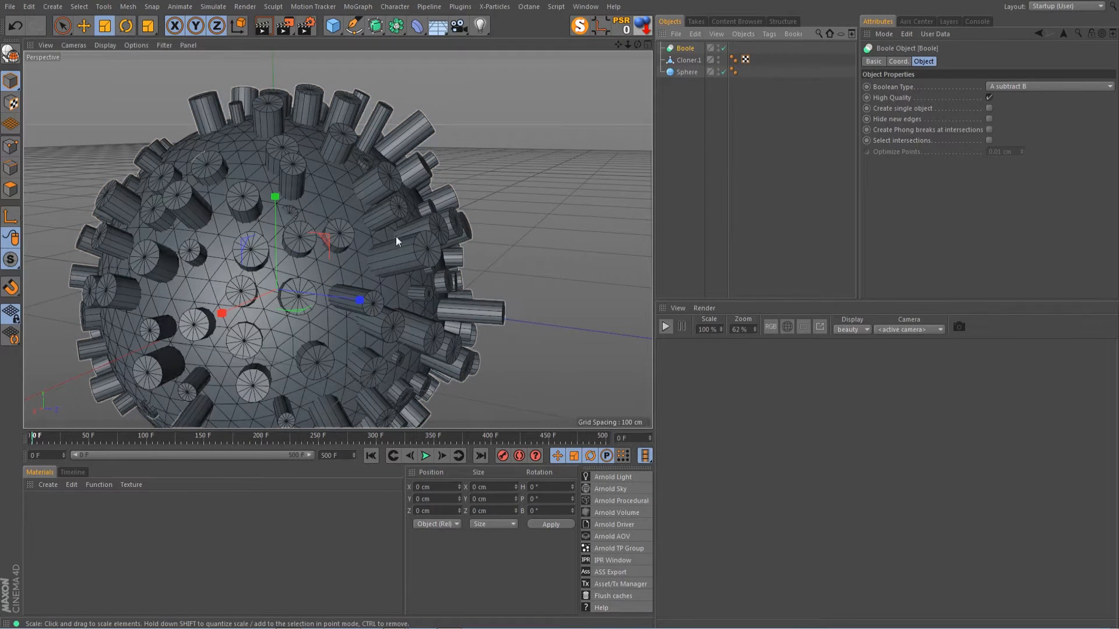
pyautogui.moveTo(622, 45); pyautogui.dragTo(644, 34)
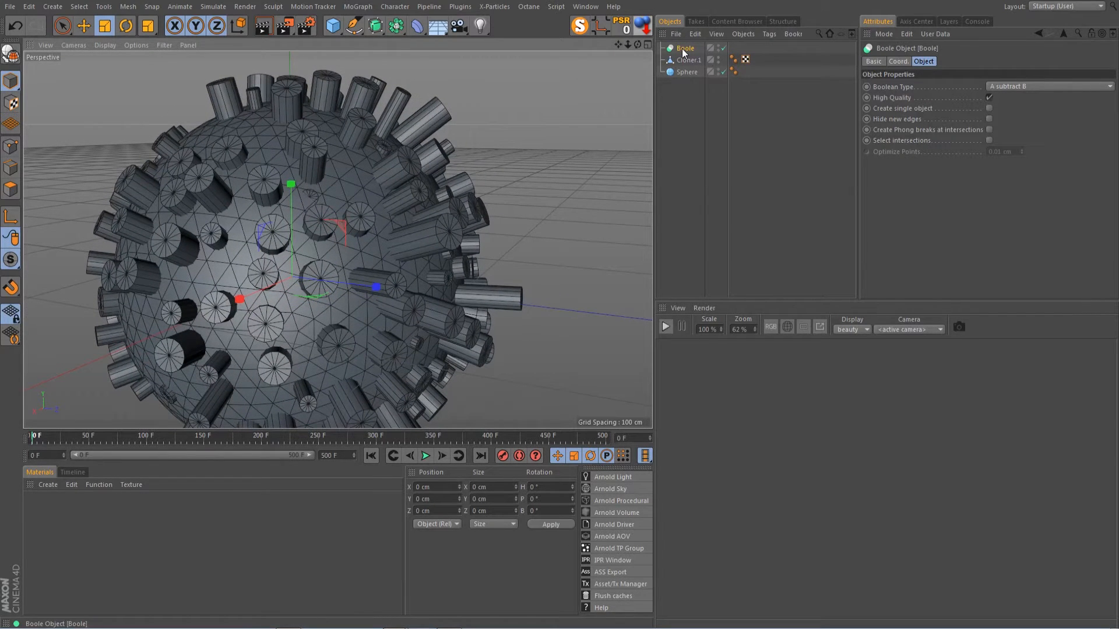
pyautogui.click(1022, 86)
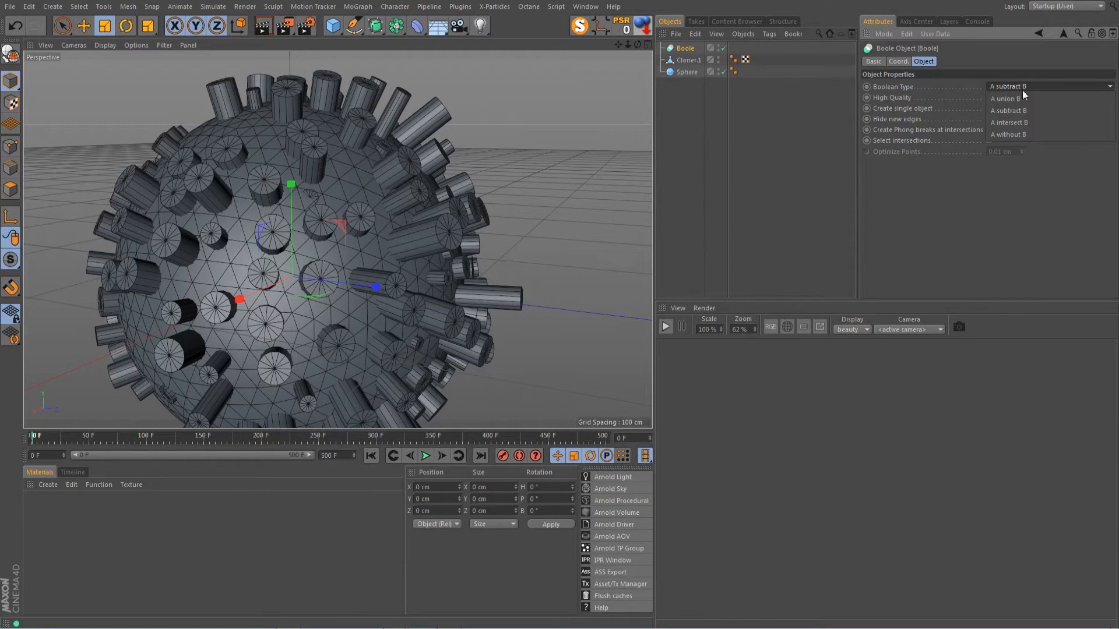
pyautogui.click(1019, 134)
pyautogui.click(990, 120)
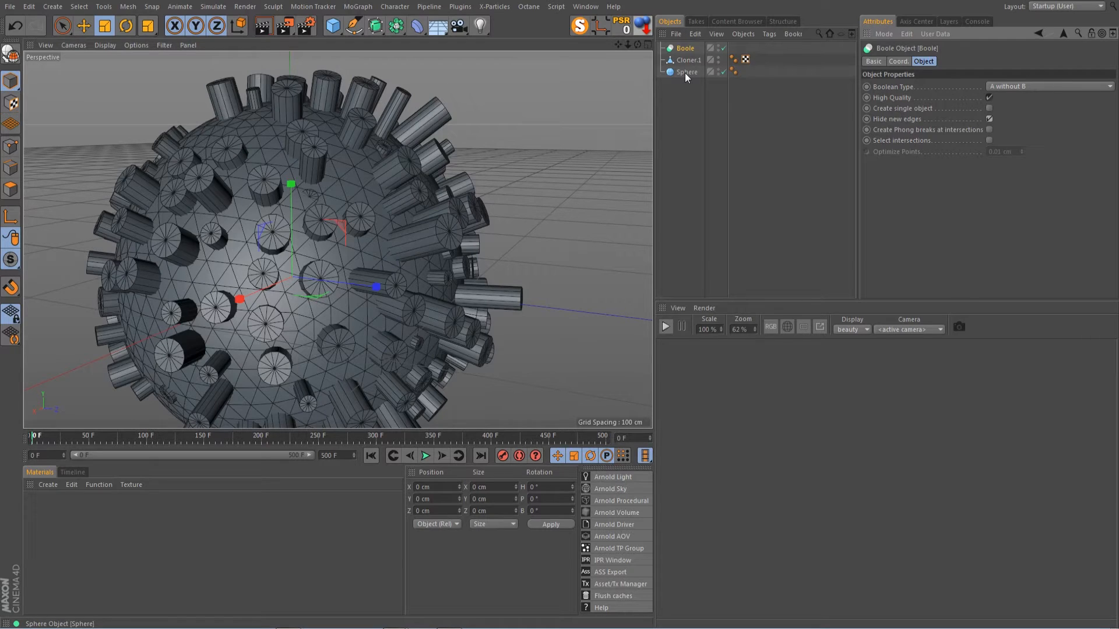
pyautogui.moveTo(685, 74)
pyautogui.mouseDown()
pyautogui.moveTo(688, 51)
pyautogui.moveTo(693, 64)
pyautogui.mouseUp()
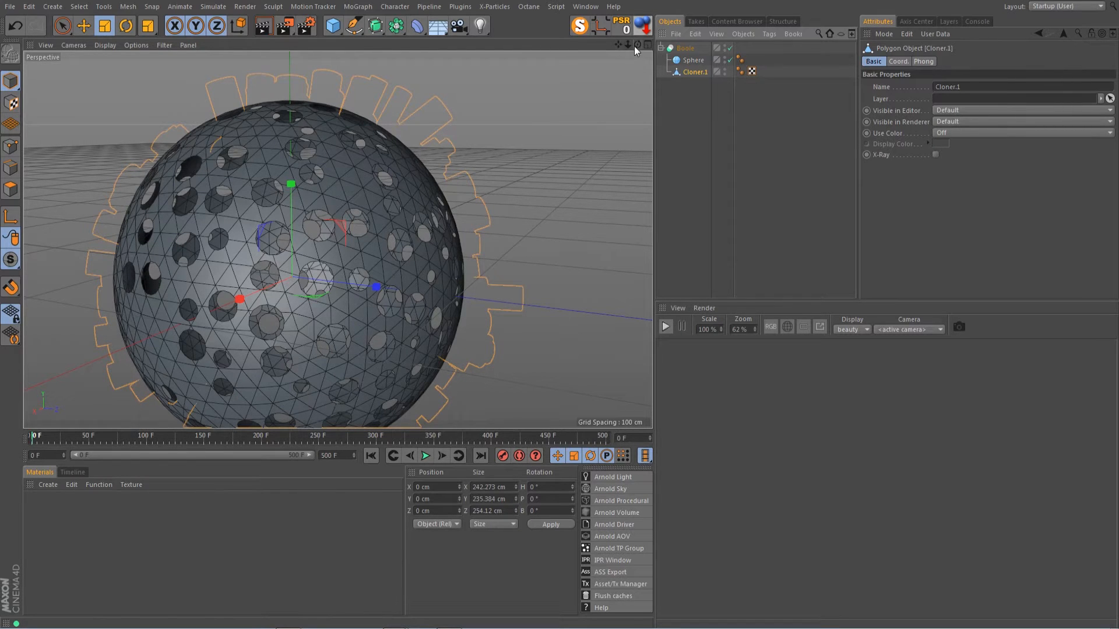
pyautogui.moveTo(637, 44); pyautogui.dragTo(623, 54)
# Make the Boole editable, take the perforated sphere out of the leftover null and delete that null.
pyautogui.click(684, 49)
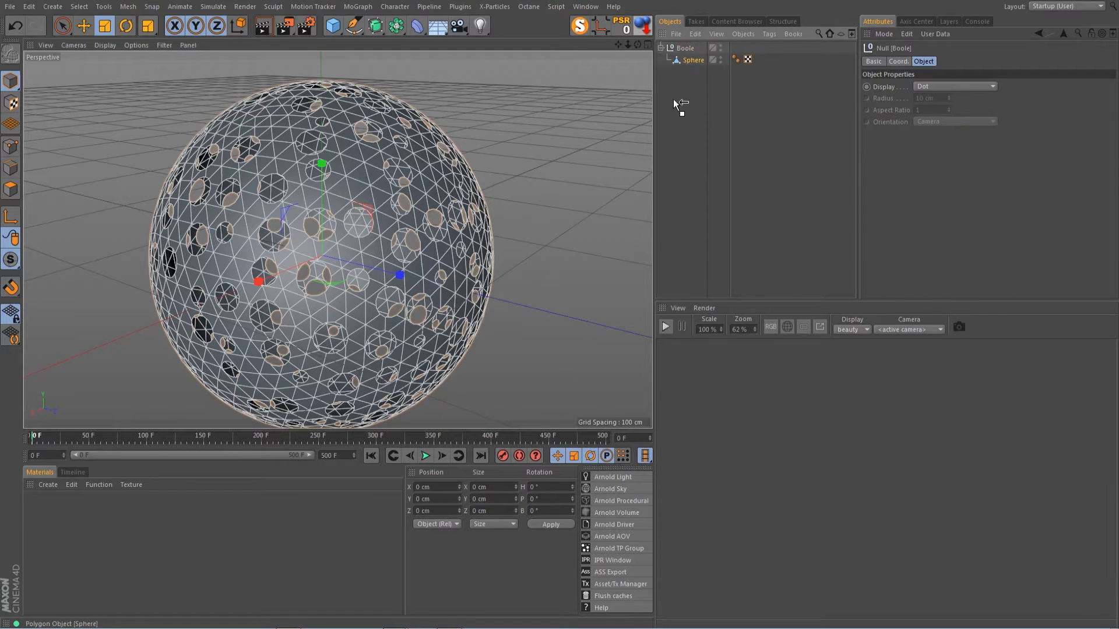
pyautogui.moveTo(673, 100); pyautogui.dragTo(673, 102)
pyautogui.click(680, 50)
pyautogui.press('Delete')
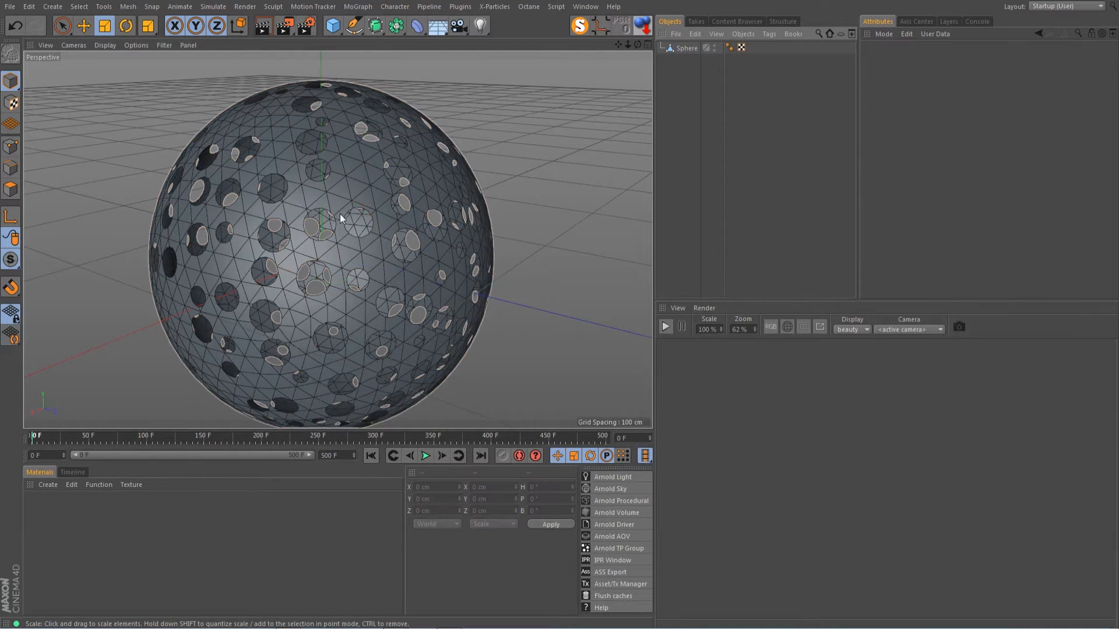
pyautogui.moveTo(627, 46); pyautogui.dragTo(613, 122)
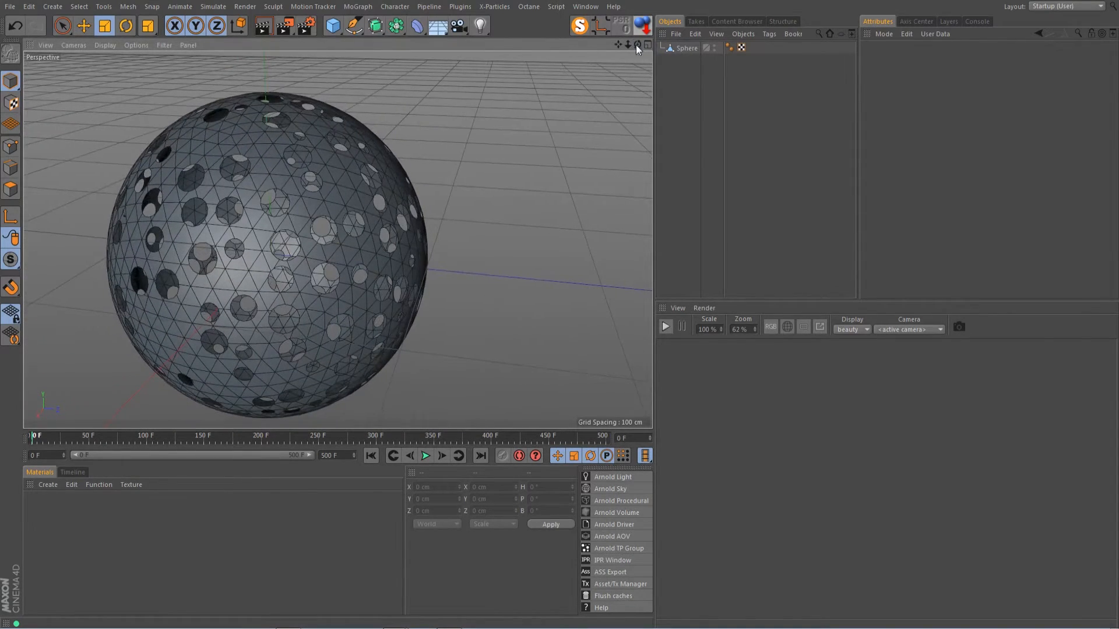
pyautogui.moveTo(616, 43); pyautogui.dragTo(625, 36)
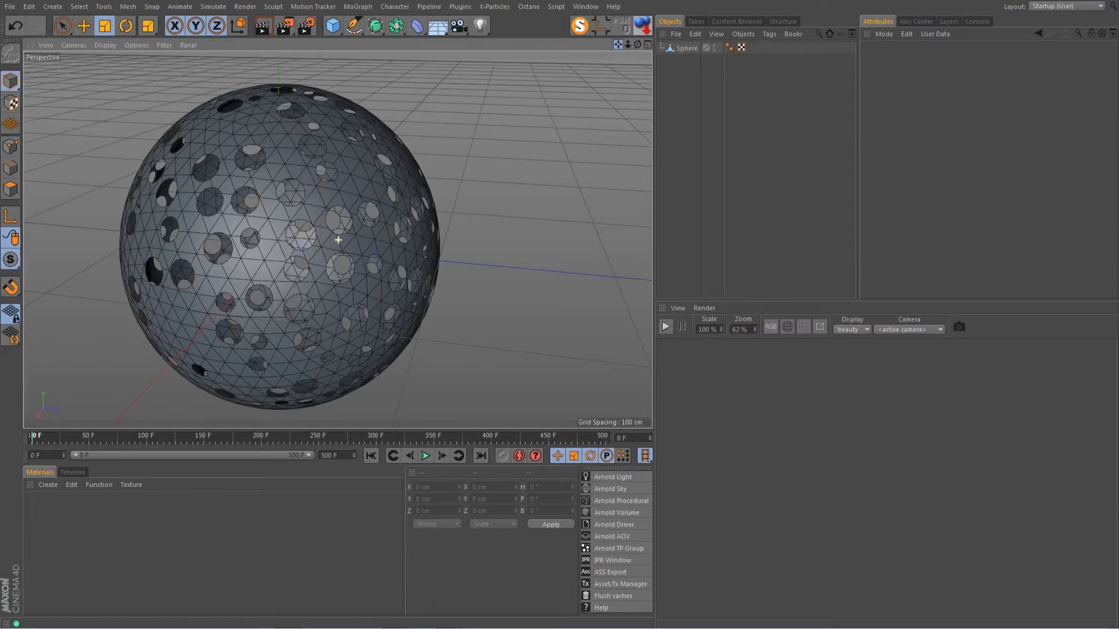
pyautogui.click(683, 49)
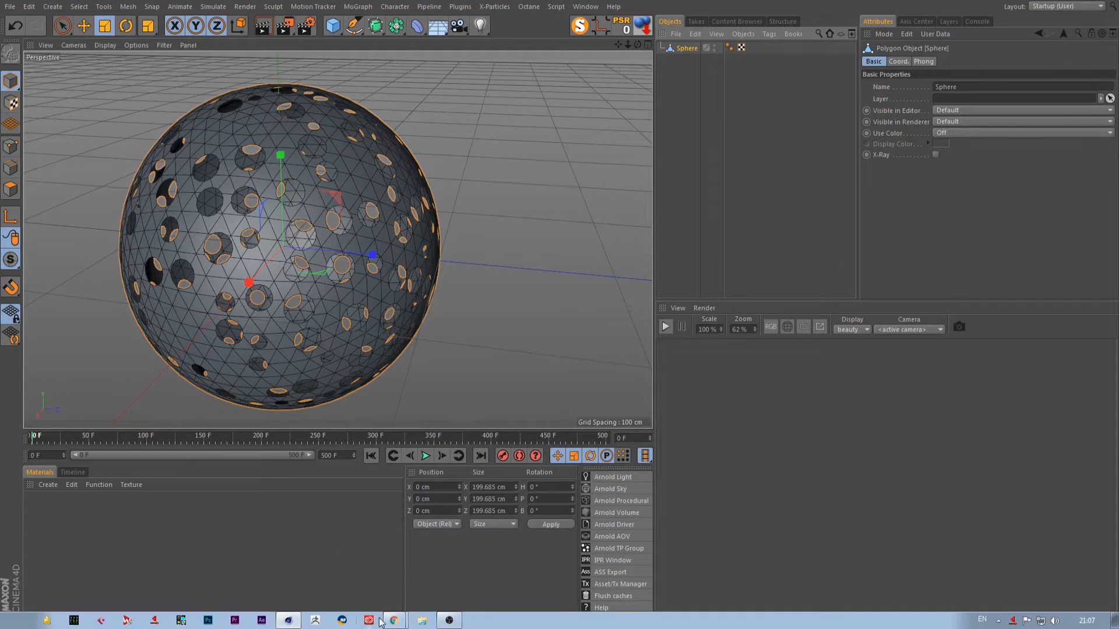
# Switch to the browser, examine the Exploding Voronoi reference render on Instagram, and return to Cinema 4D.
pyautogui.hotkey('alt', 'Tab')
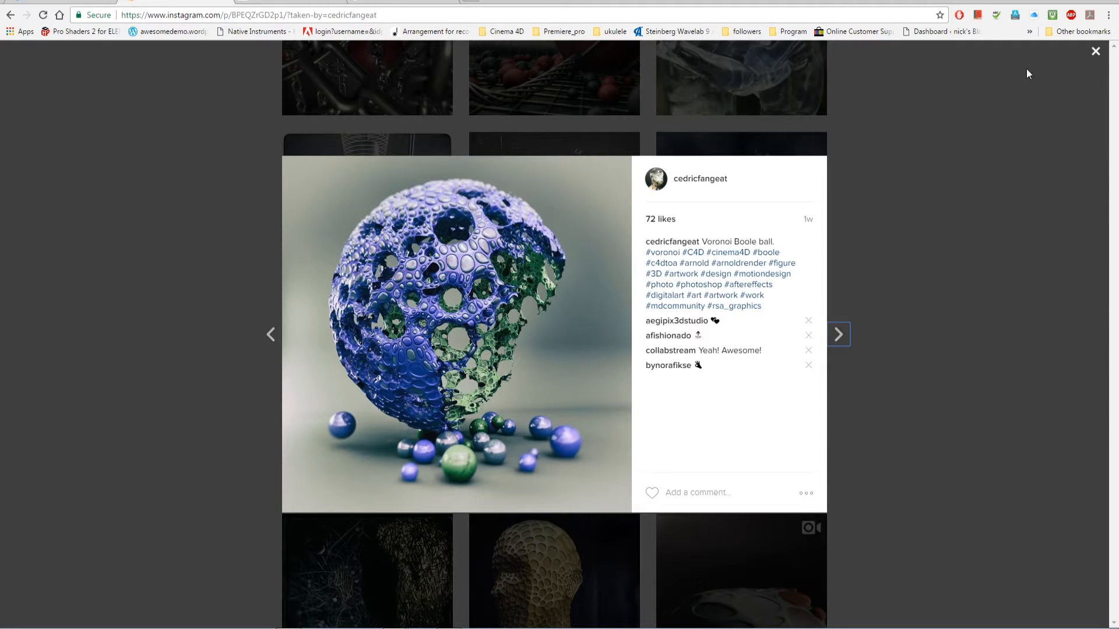
pyautogui.click(854, 169)
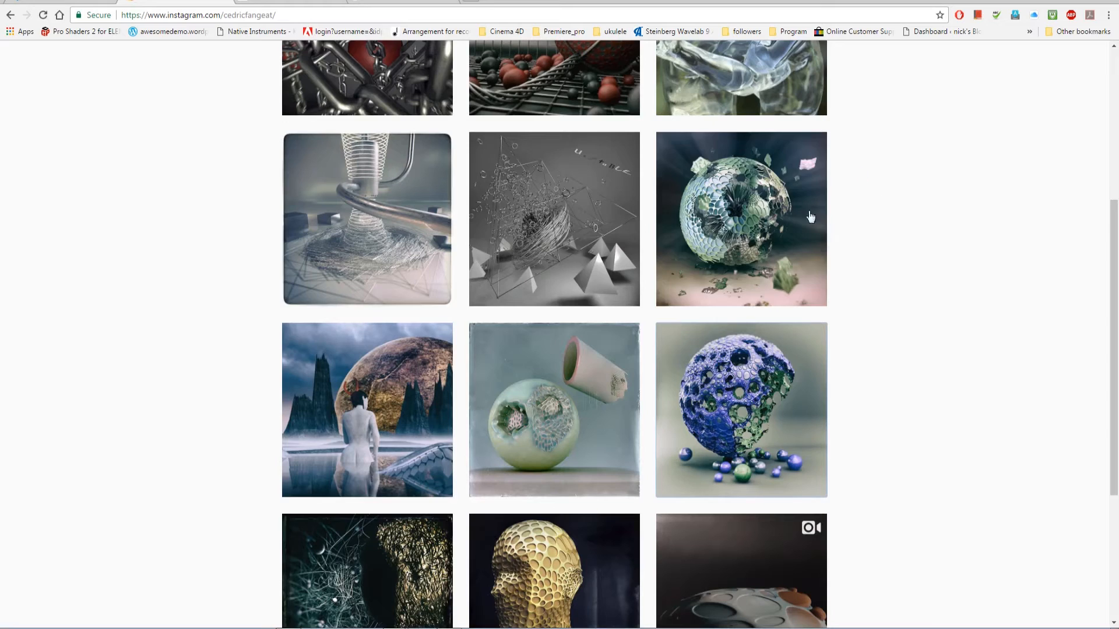
pyautogui.click(718, 204)
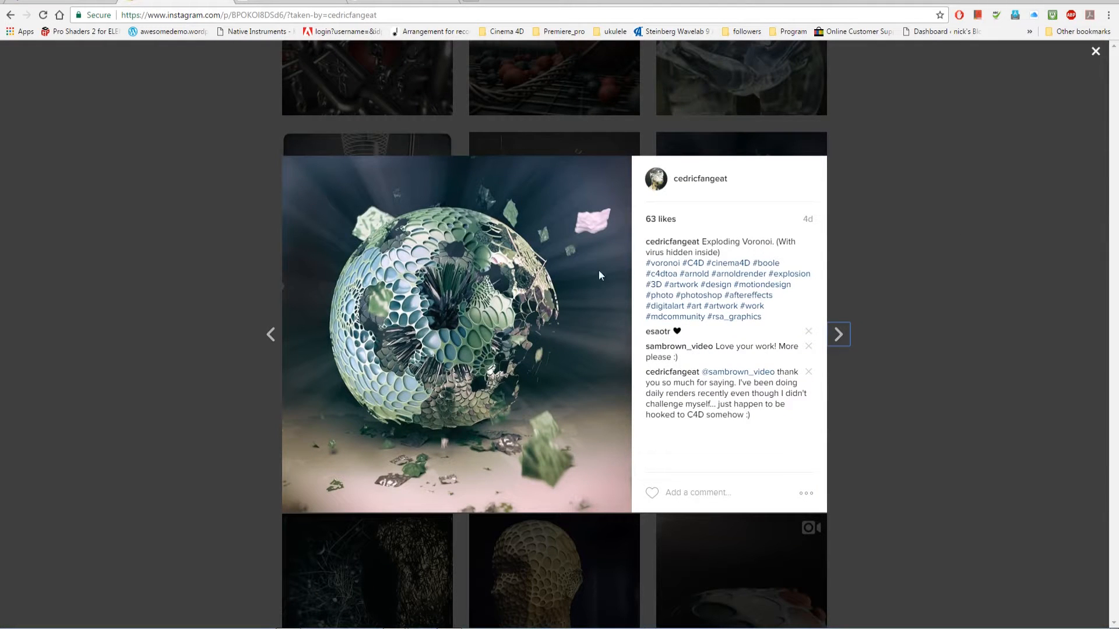
pyautogui.click(896, 232)
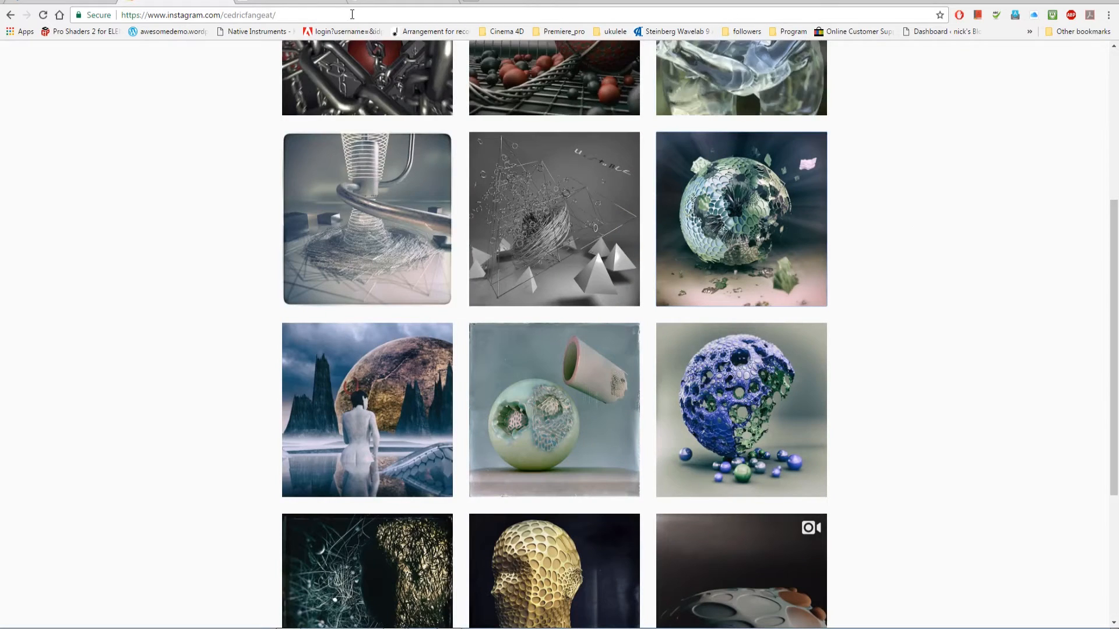
pyautogui.hotkey('alt', 'Tab')
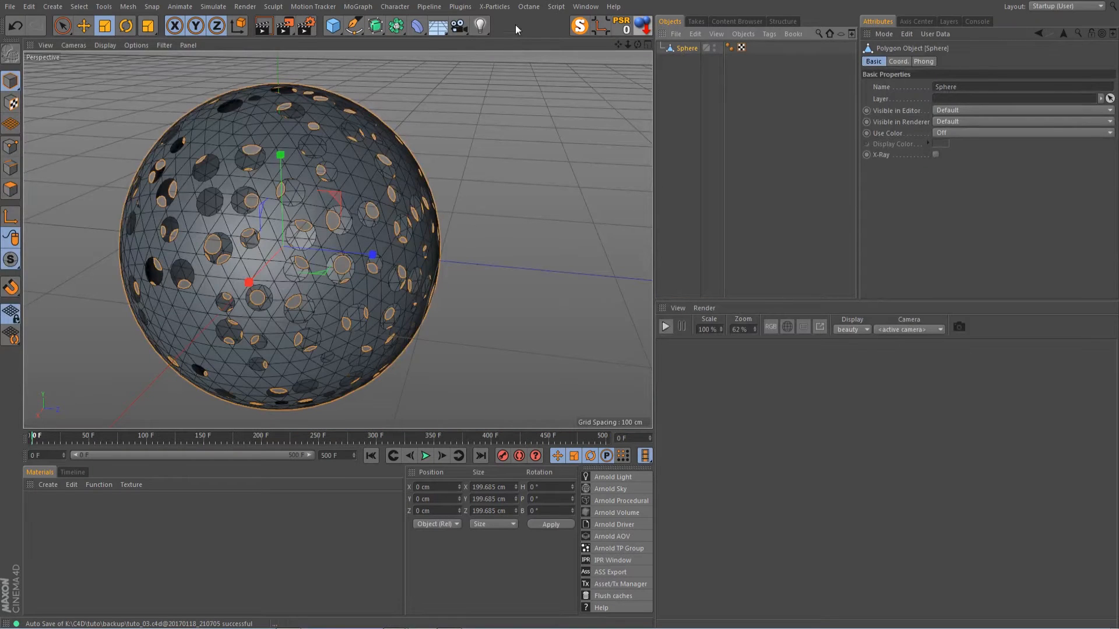
# Add a Cloth Surface object and make the perforated sphere its child.
pyautogui.moveTo(620, 46); pyautogui.dragTo(655, 47)
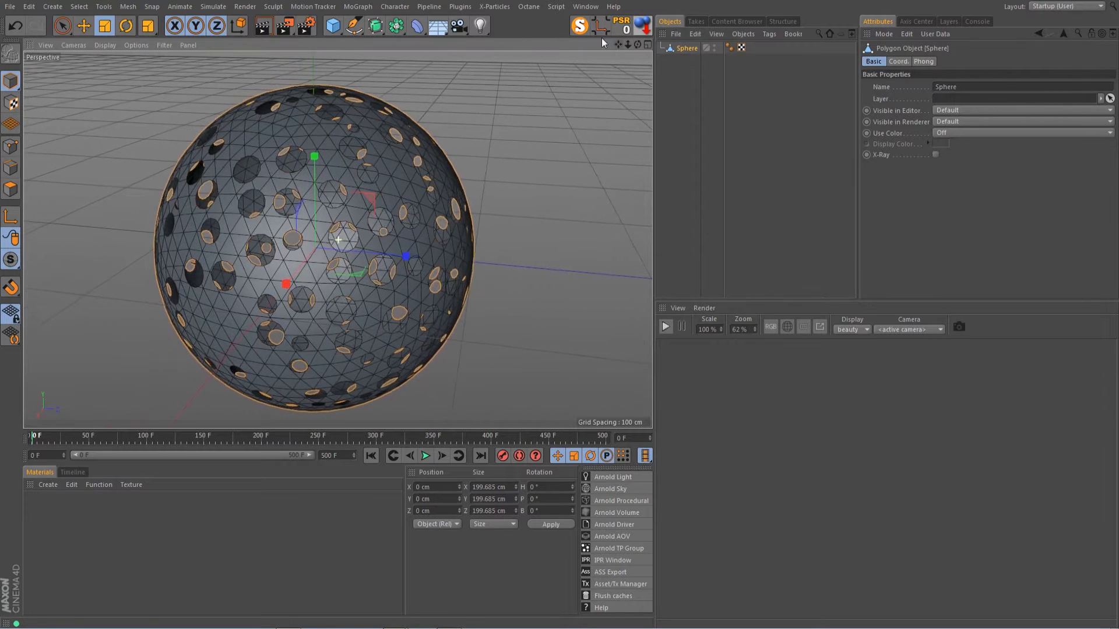
pyautogui.click(213, 7)
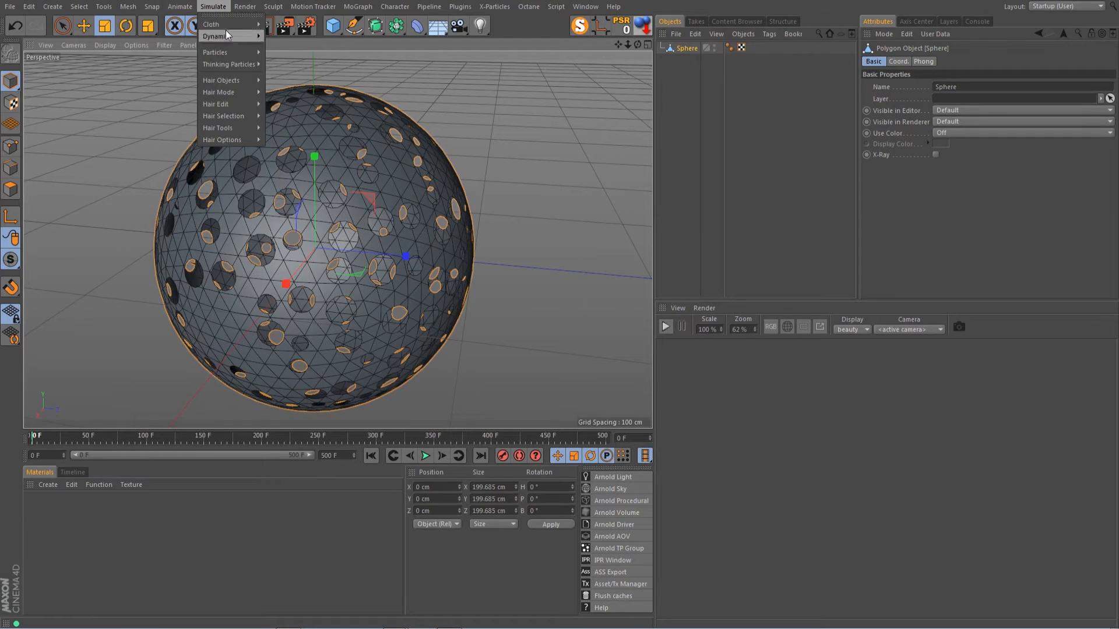
pyautogui.moveTo(226, 26)
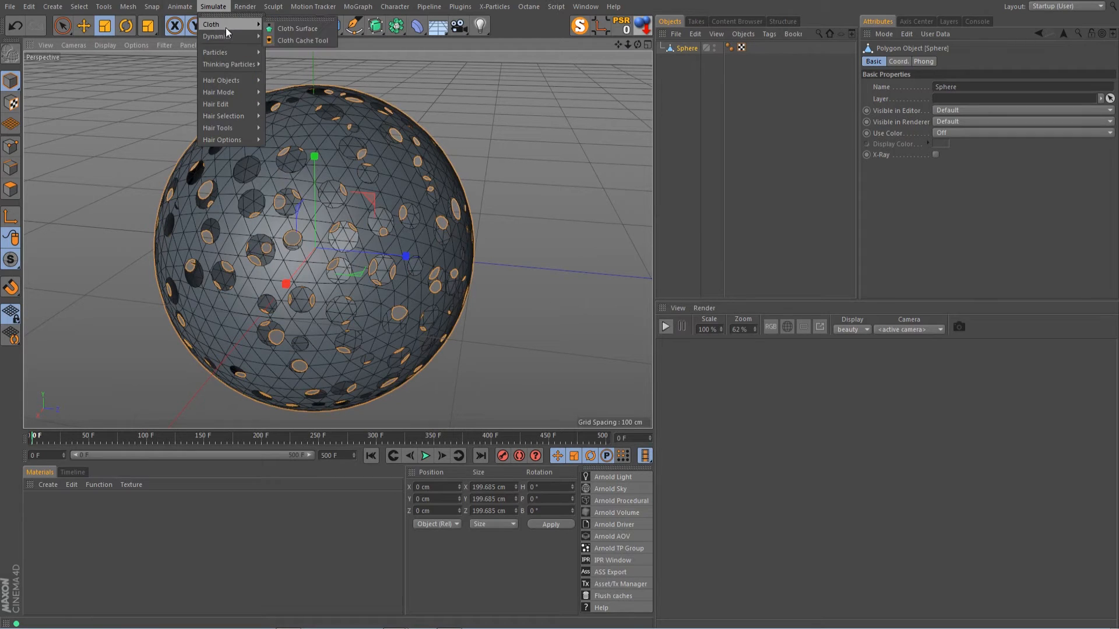
pyautogui.click(285, 26)
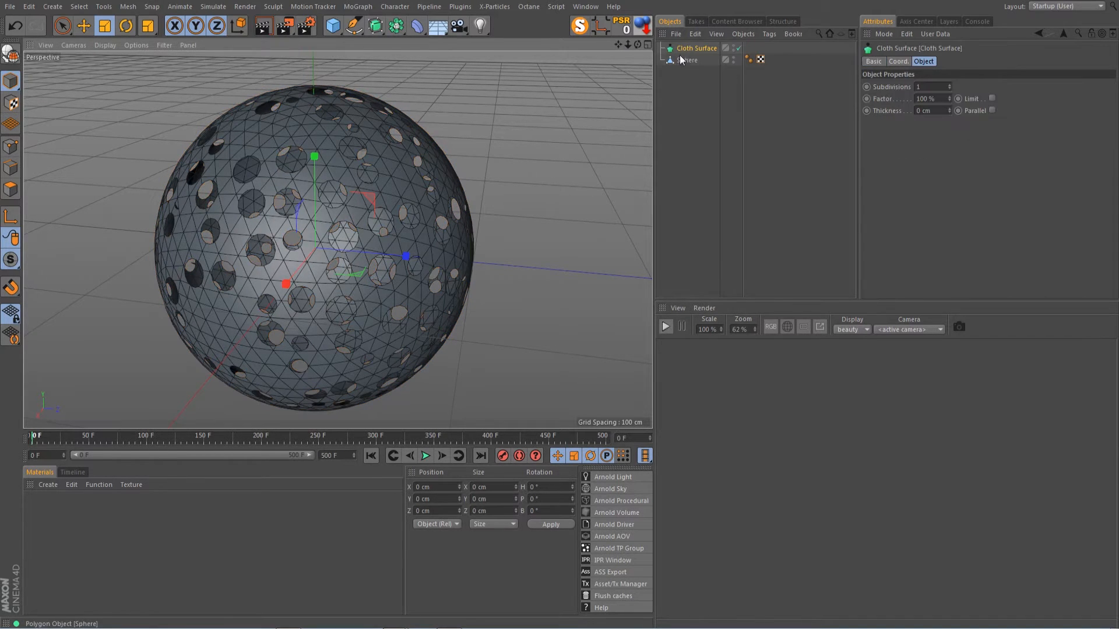
pyautogui.moveTo(680, 60); pyautogui.dragTo(694, 48)
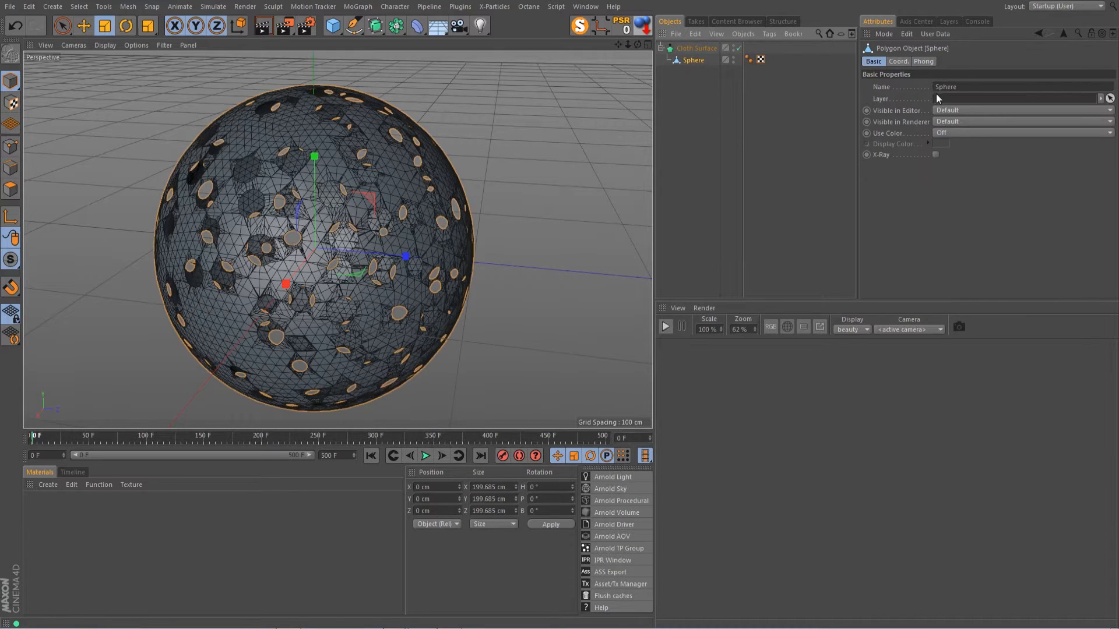
pyautogui.click(695, 49)
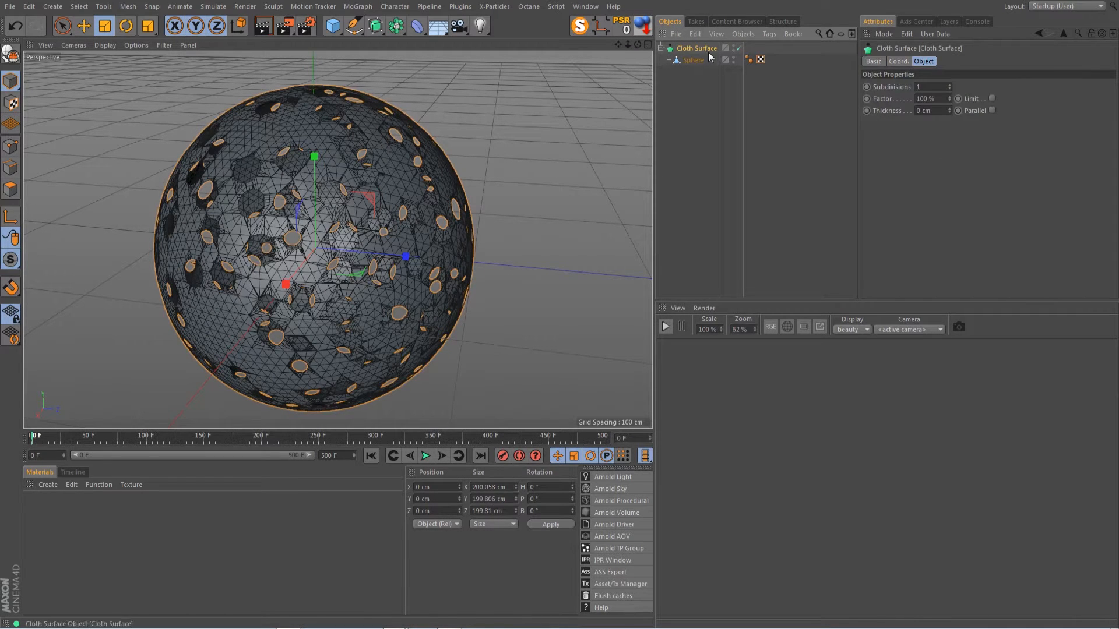
pyautogui.click(694, 60)
pyautogui.moveTo(680, 73); pyautogui.dragTo(696, 48)
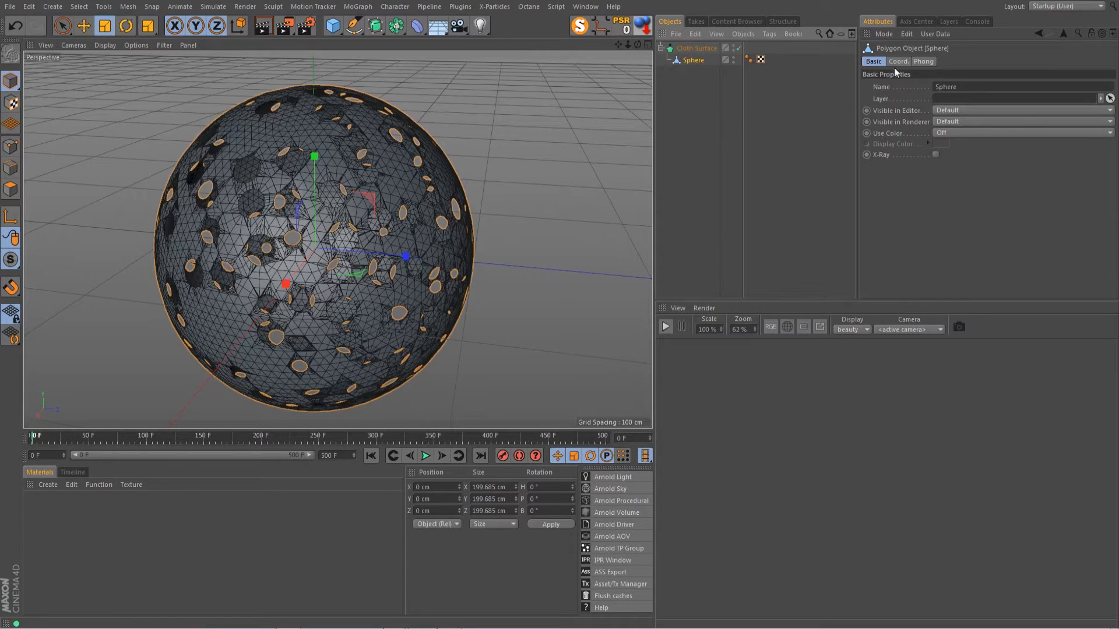
# Set the Cloth Surface's subdivisions to 0 and its thickness to -10 cm.
pyautogui.click(696, 48)
pyautogui.click(949, 88)
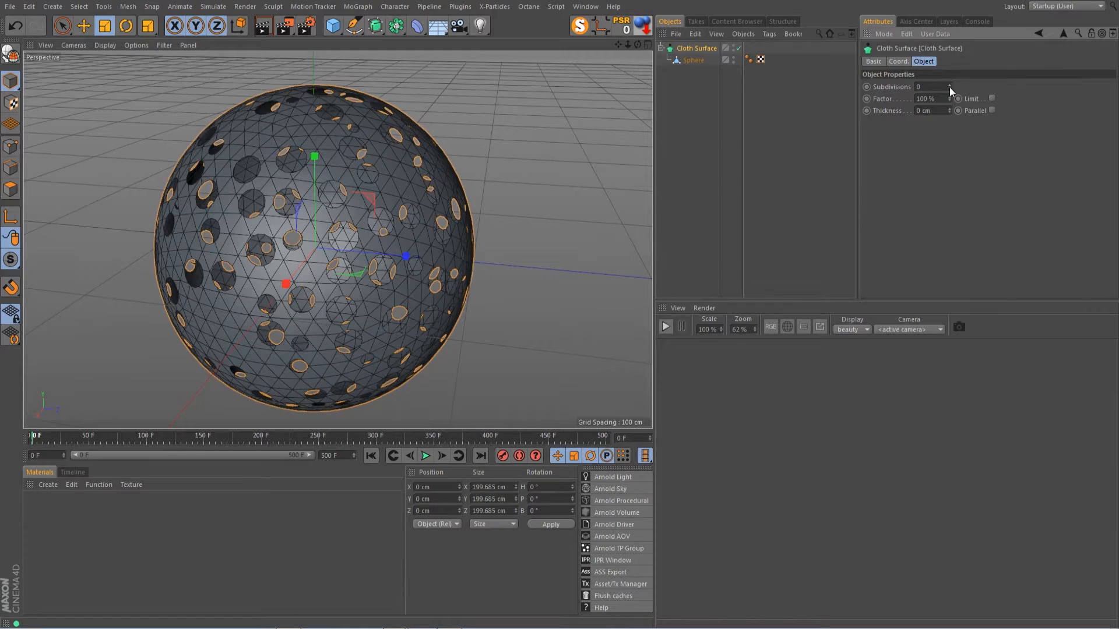
pyautogui.moveTo(949, 109)
pyautogui.mouseDown()
pyautogui.moveTo(949, 99)
pyautogui.moveTo(949, 116)
pyautogui.mouseUp()
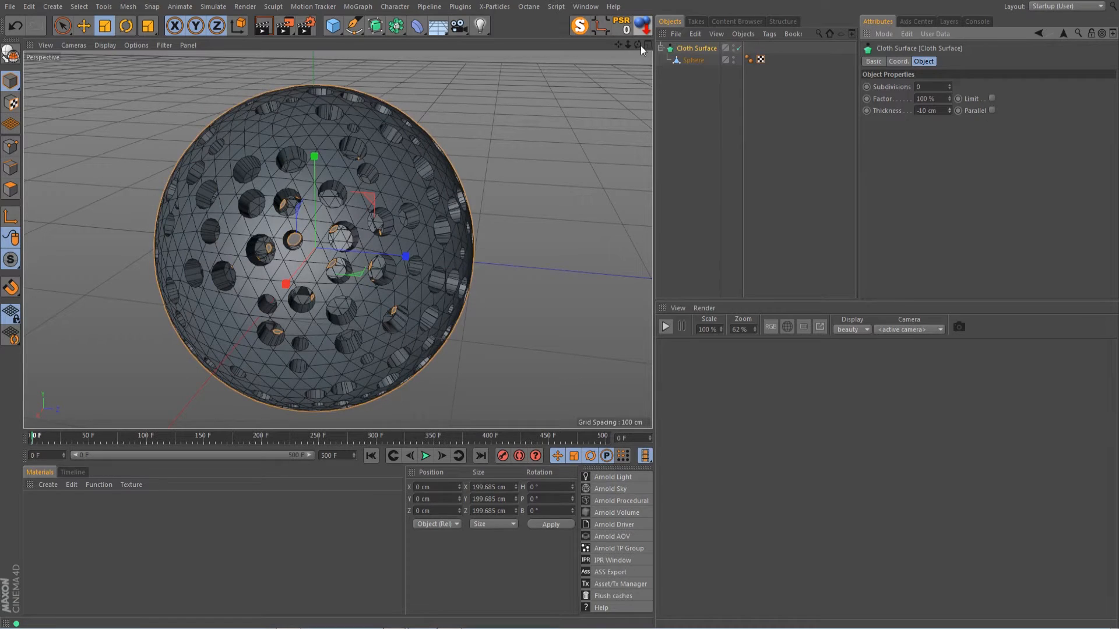
pyautogui.moveTo(638, 45)
pyautogui.mouseDown()
pyautogui.moveTo(594, 63)
pyautogui.moveTo(641, 40)
pyautogui.mouseUp()
pyautogui.scroll(5, 369, 193)
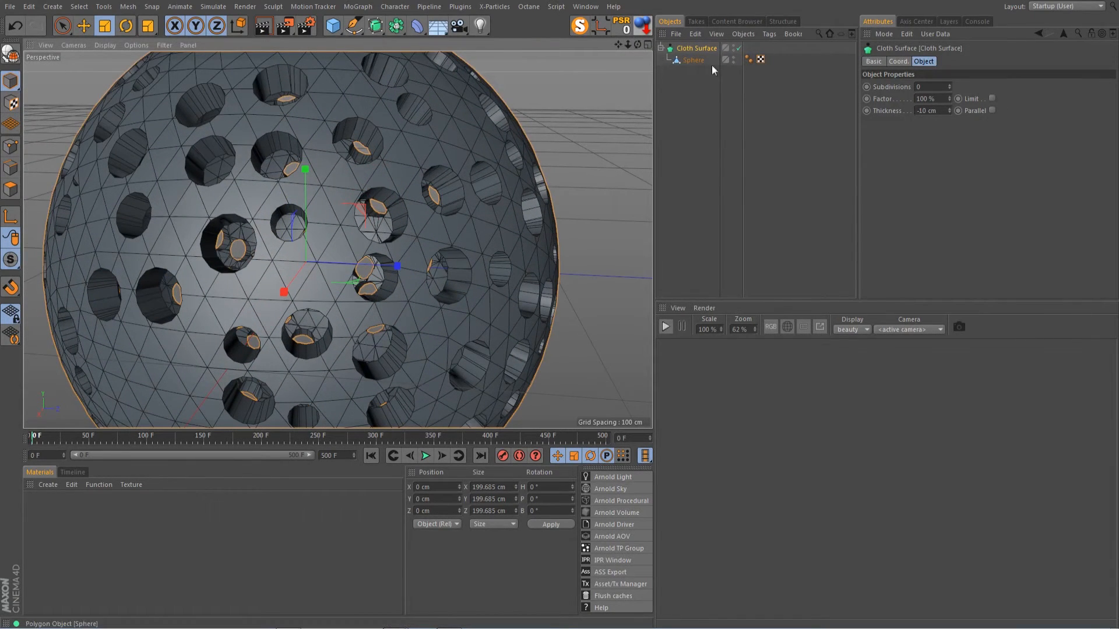
# Take the perforated sphere out of the Cloth Surface and delete the Cloth Surface.
pyautogui.click(694, 60)
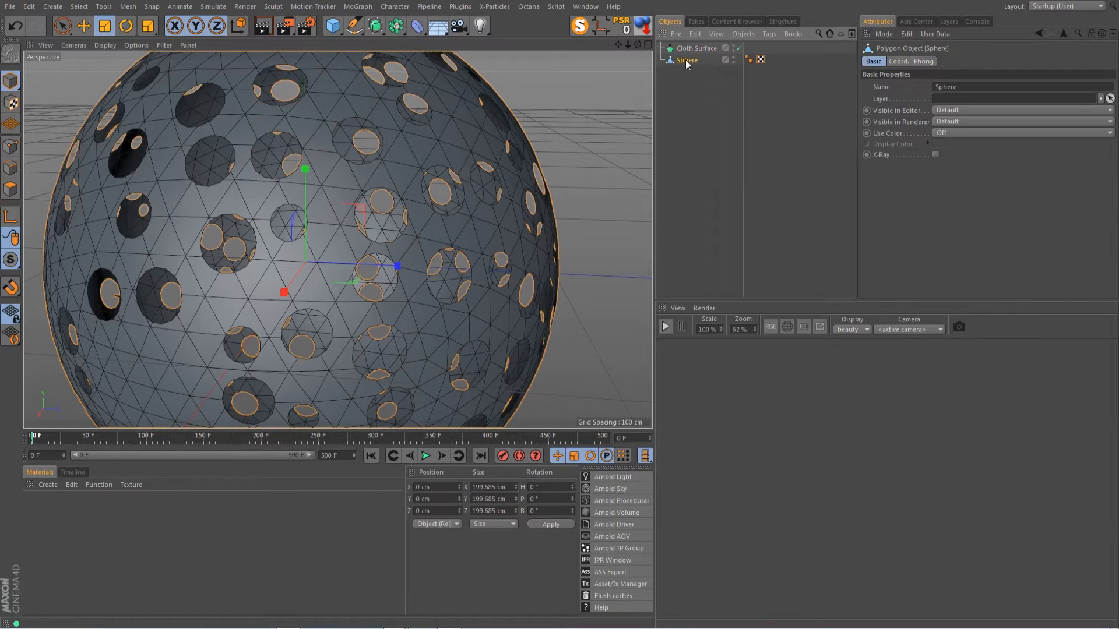
pyautogui.click(691, 51)
pyautogui.press('Delete')
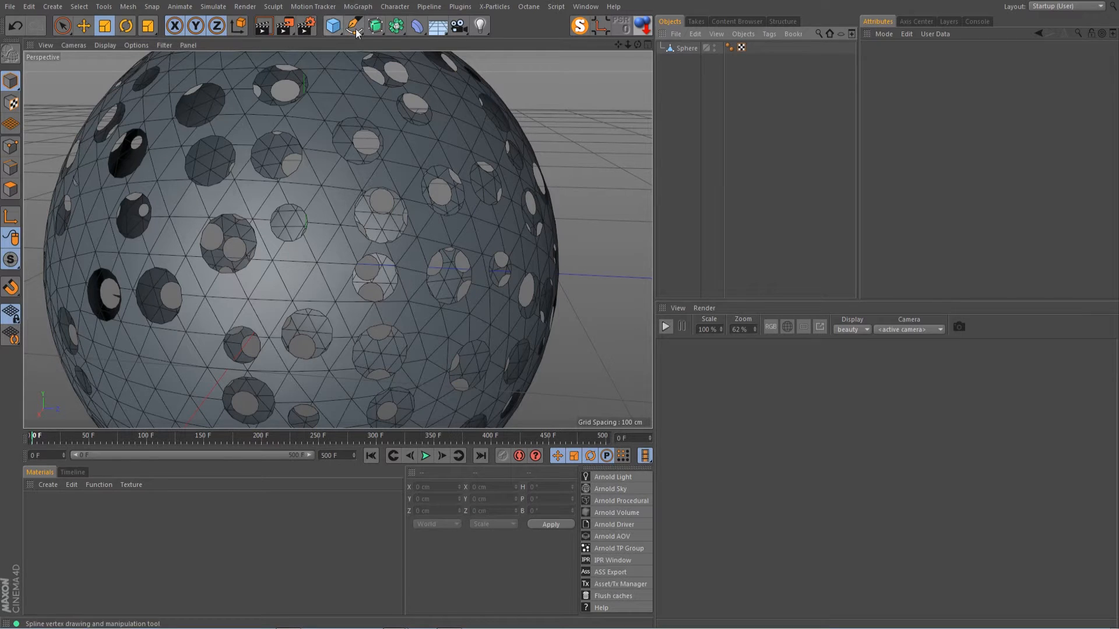
# Add an Explosion FX deformer, set its Time to 0 % and make it a child of the sphere.
pyautogui.click(415, 26)
pyautogui.click(635, 85)
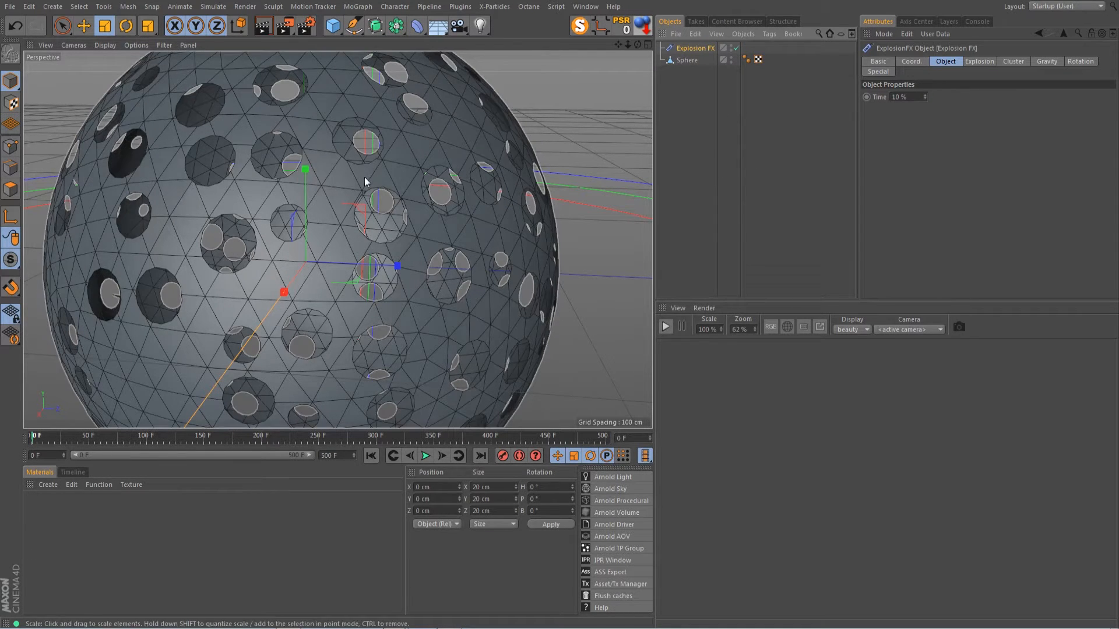
pyautogui.click(916, 98)
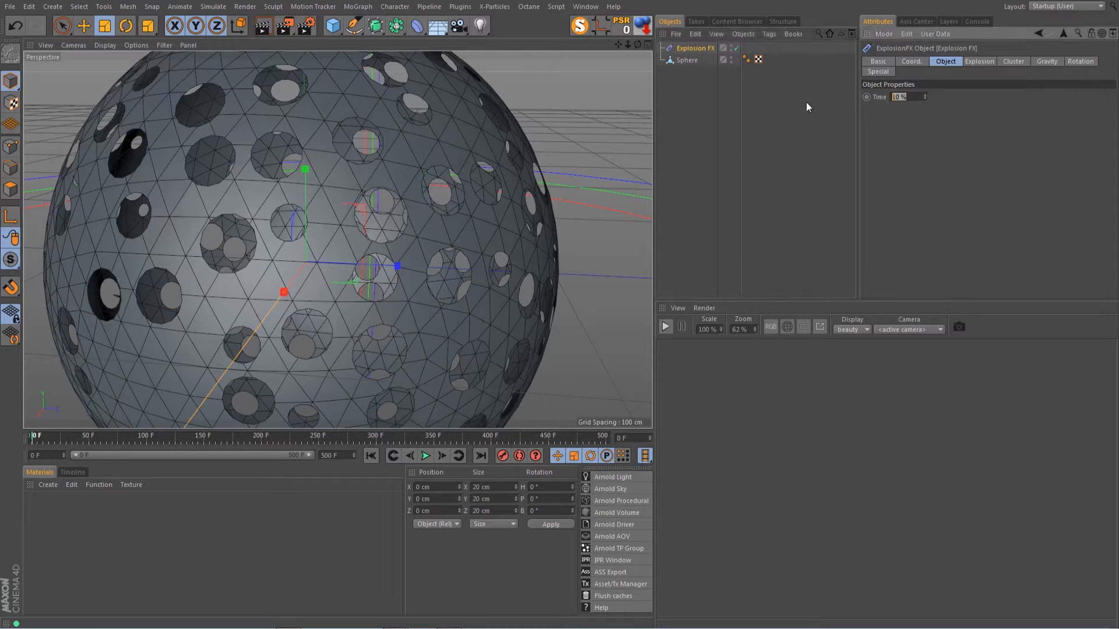
pyautogui.write('0')
pyautogui.press('Return')
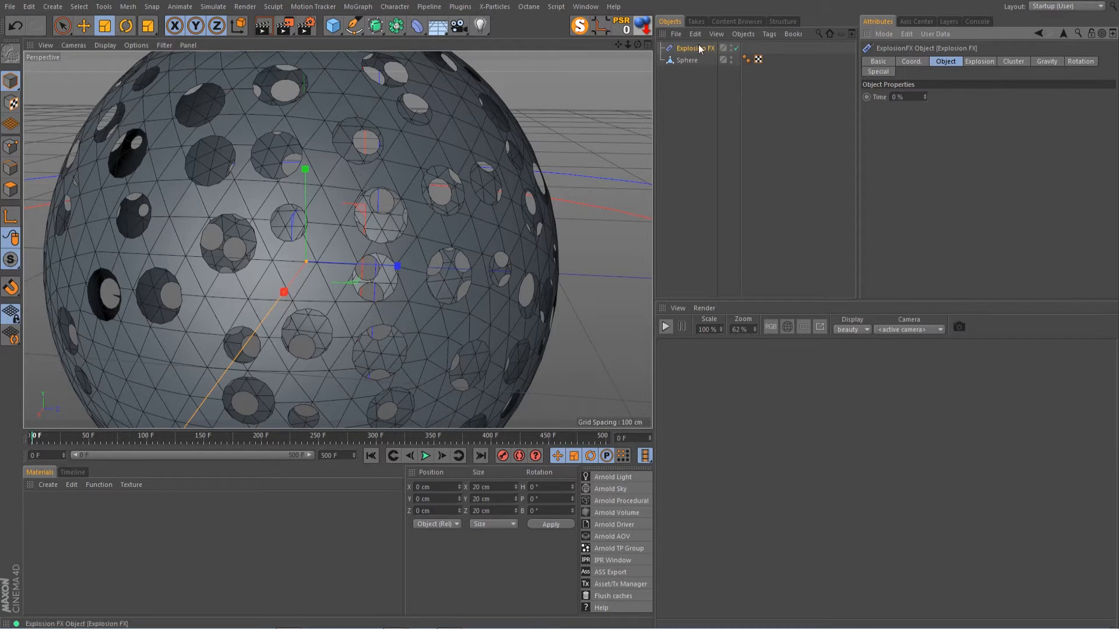
pyautogui.moveTo(693, 48); pyautogui.dragTo(694, 61)
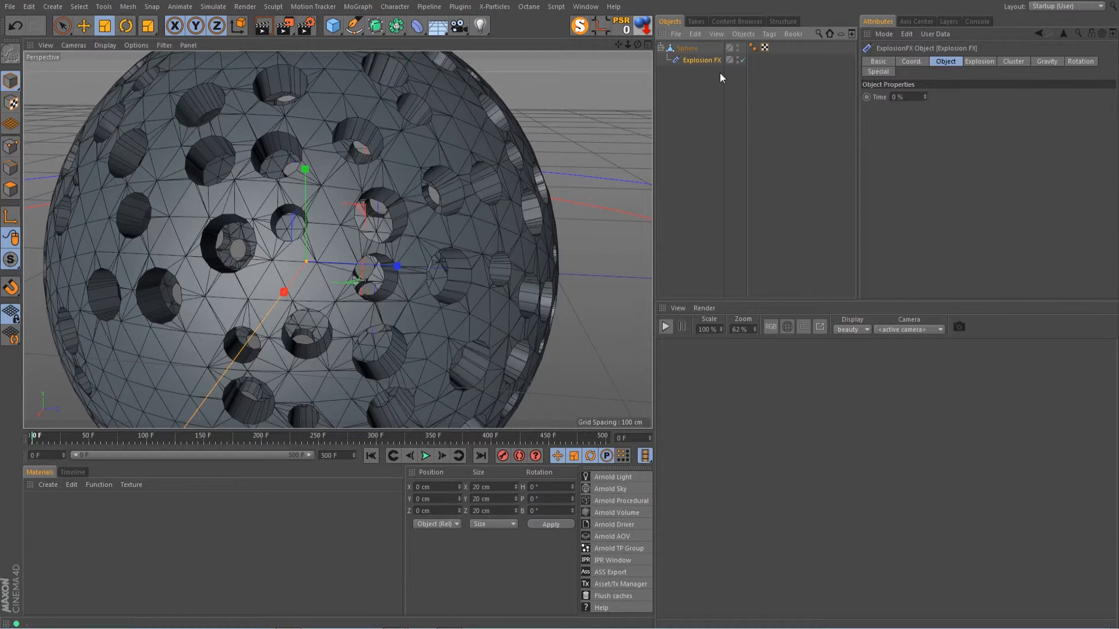
# Try raising the Explosion FX cluster thickness to 11 cm and 15 cm on the perforated sphere.
pyautogui.click(1006, 63)
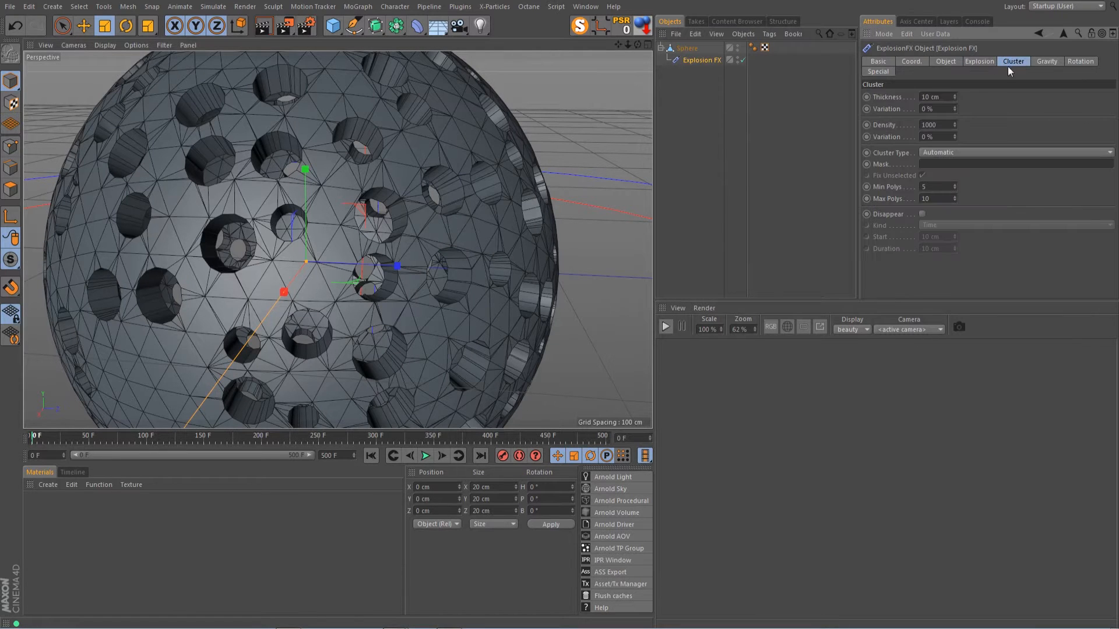
pyautogui.moveTo(955, 96); pyautogui.dragTo(955, 95)
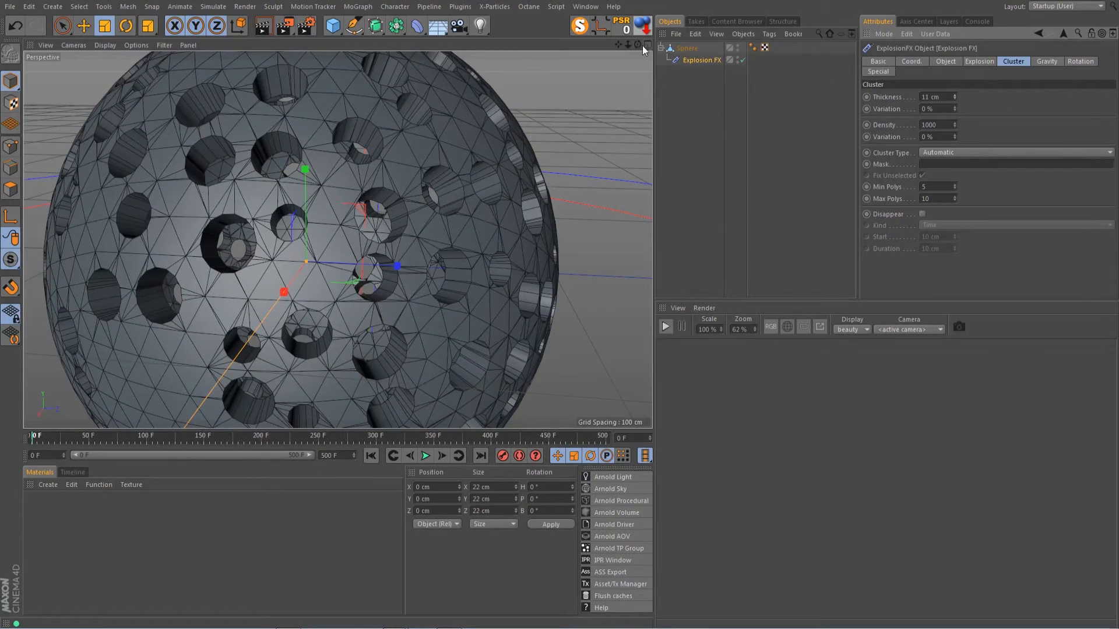
pyautogui.moveTo(629, 46)
pyautogui.mouseDown()
pyautogui.moveTo(606, 47)
pyautogui.moveTo(616, 59)
pyautogui.mouseUp()
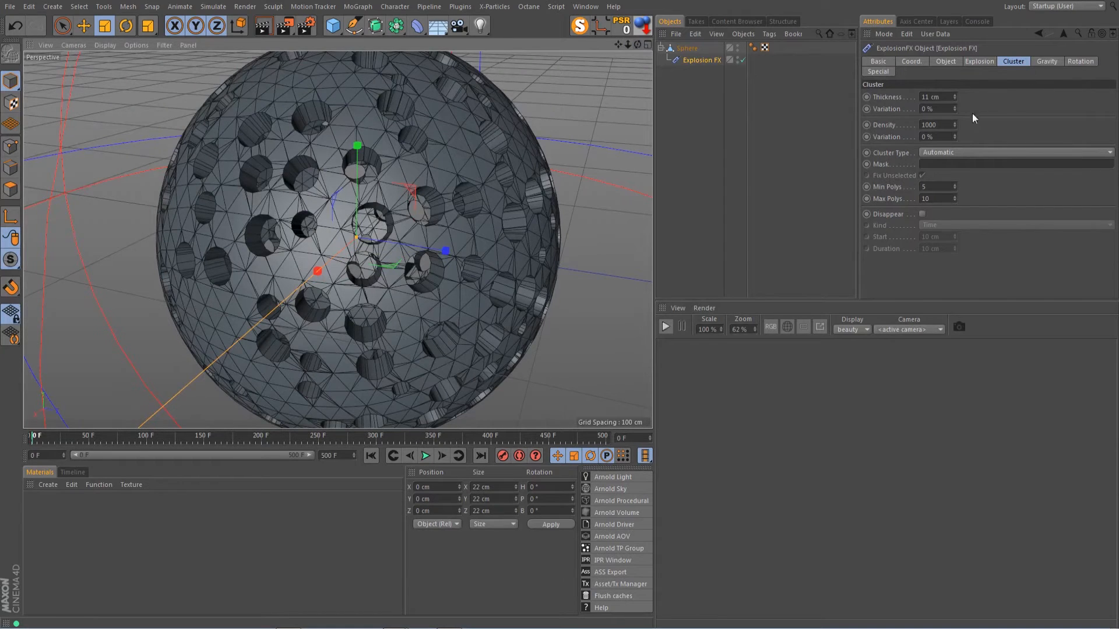
pyautogui.moveTo(956, 97); pyautogui.dragTo(956, 87)
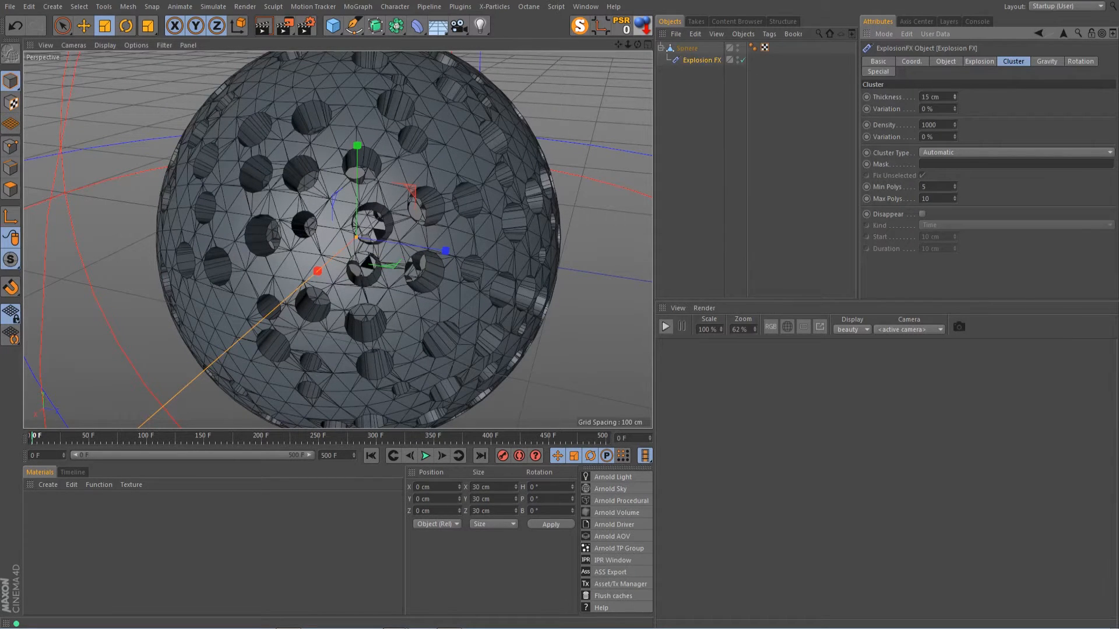
pyautogui.moveTo(618, 44)
pyautogui.mouseDown()
pyautogui.moveTo(580, 38)
pyautogui.moveTo(619, 42)
pyautogui.mouseUp()
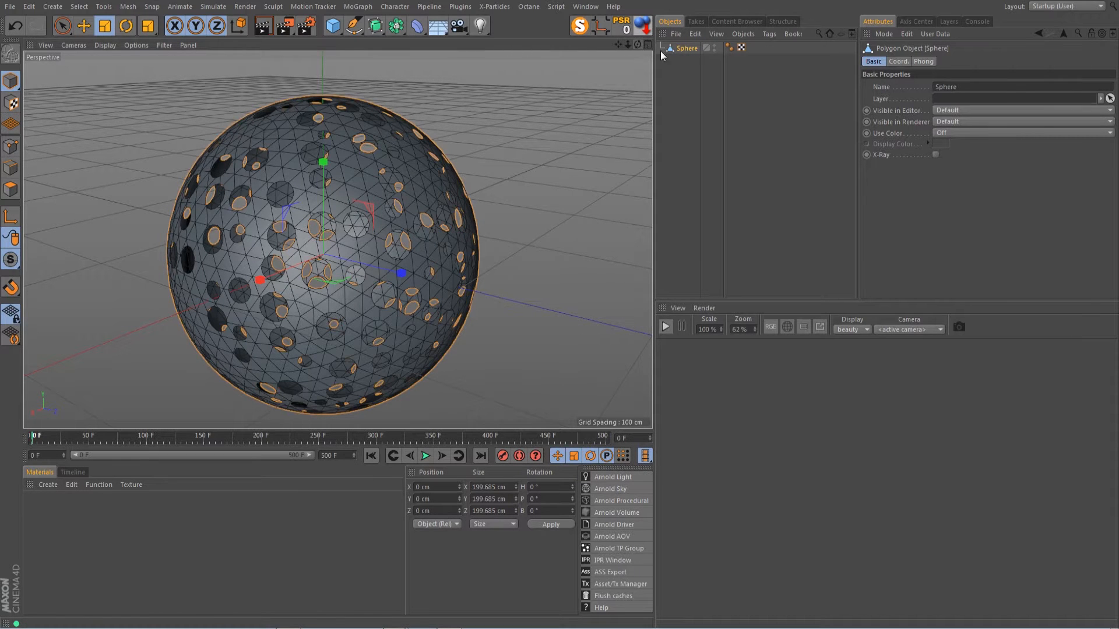
# Add Explosion FX beneath the new perforated sphere as its child, with the Time set to 0 %.
pyautogui.moveTo(638, 44); pyautogui.dragTo(349, 43)
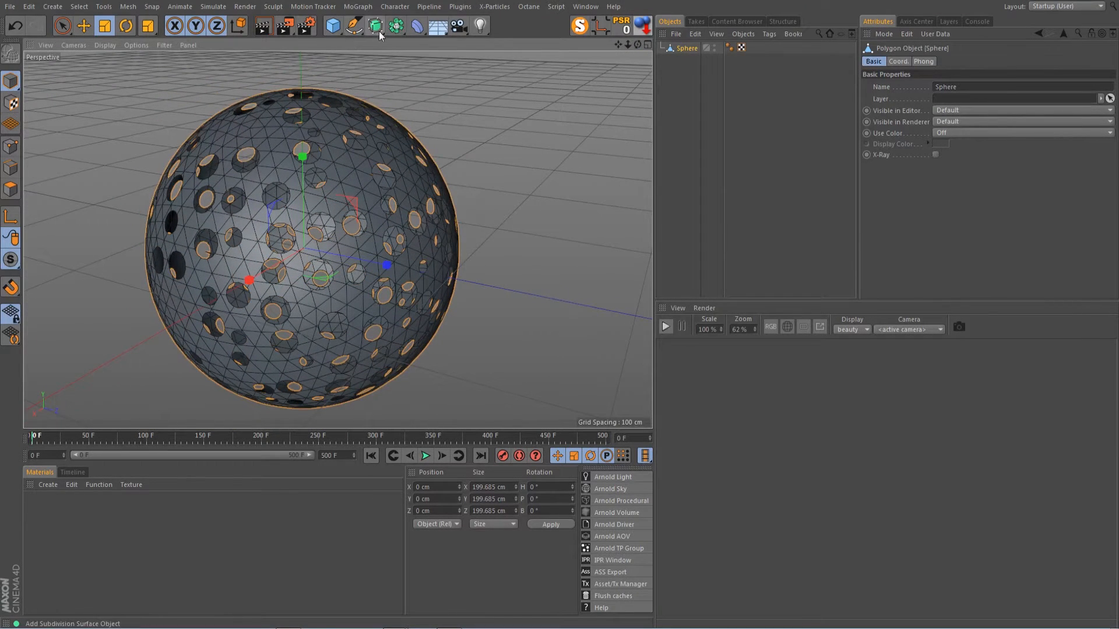
pyautogui.click(418, 32)
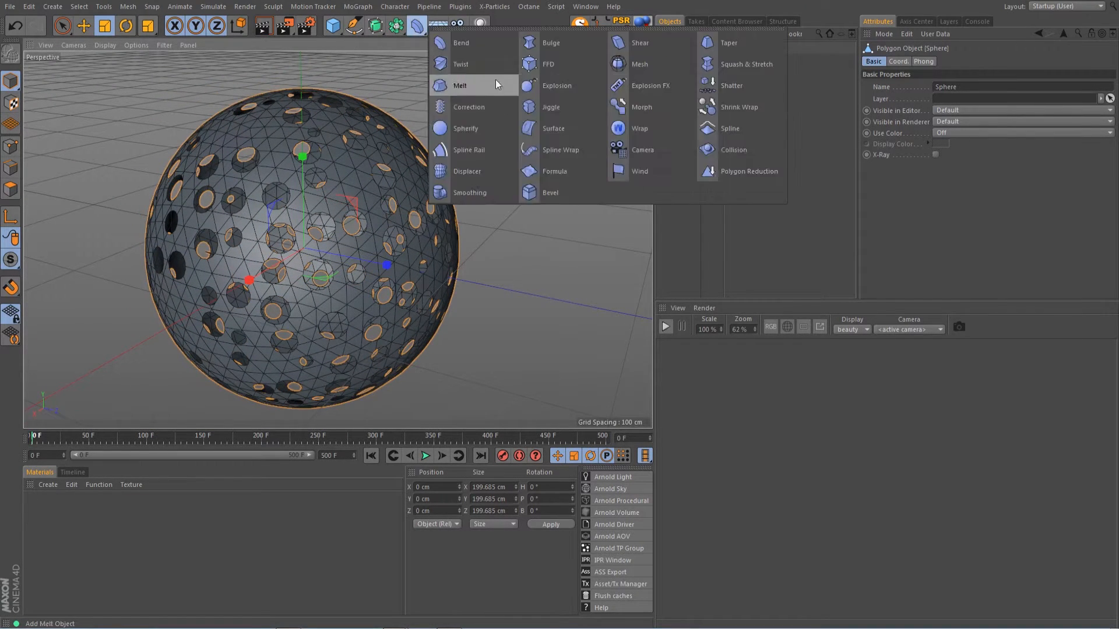
pyautogui.click(636, 79)
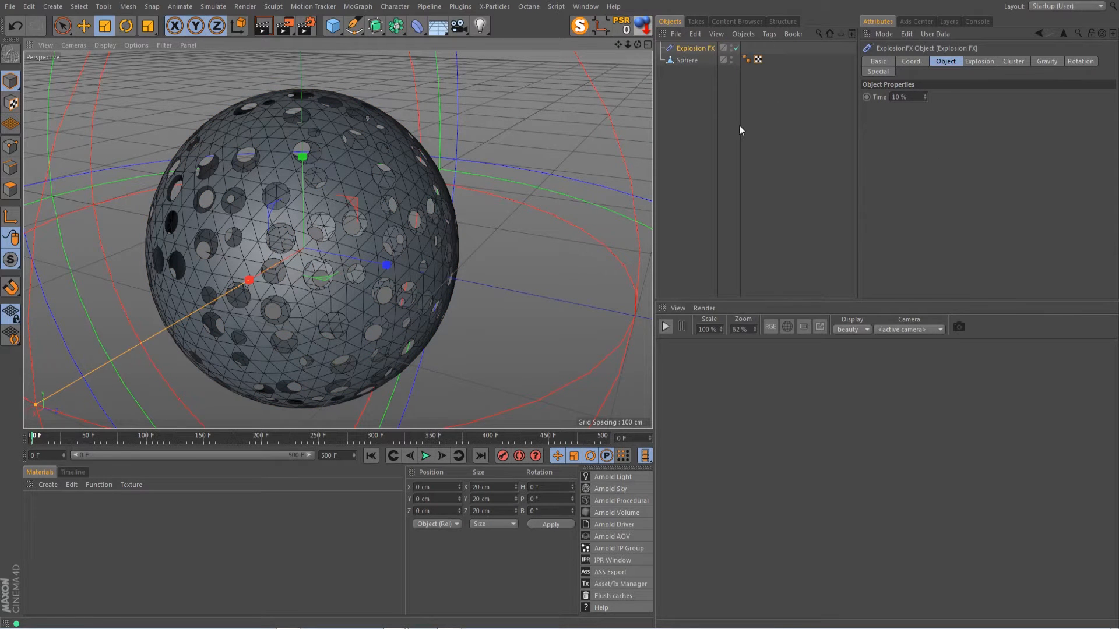
pyautogui.click(914, 97)
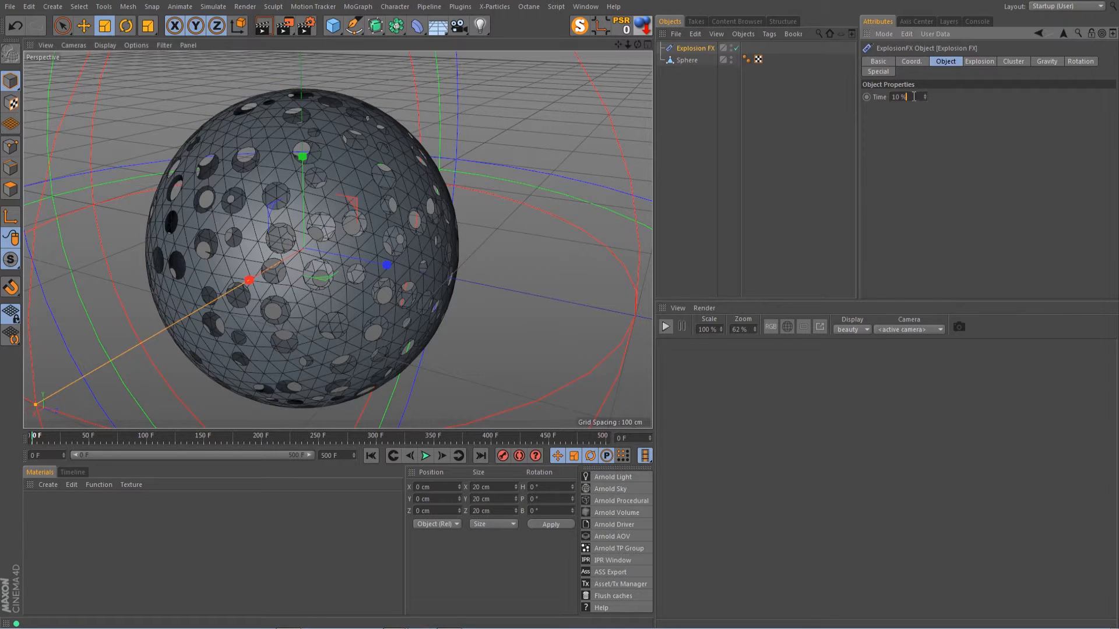
pyautogui.write('0')
pyautogui.press('Return')
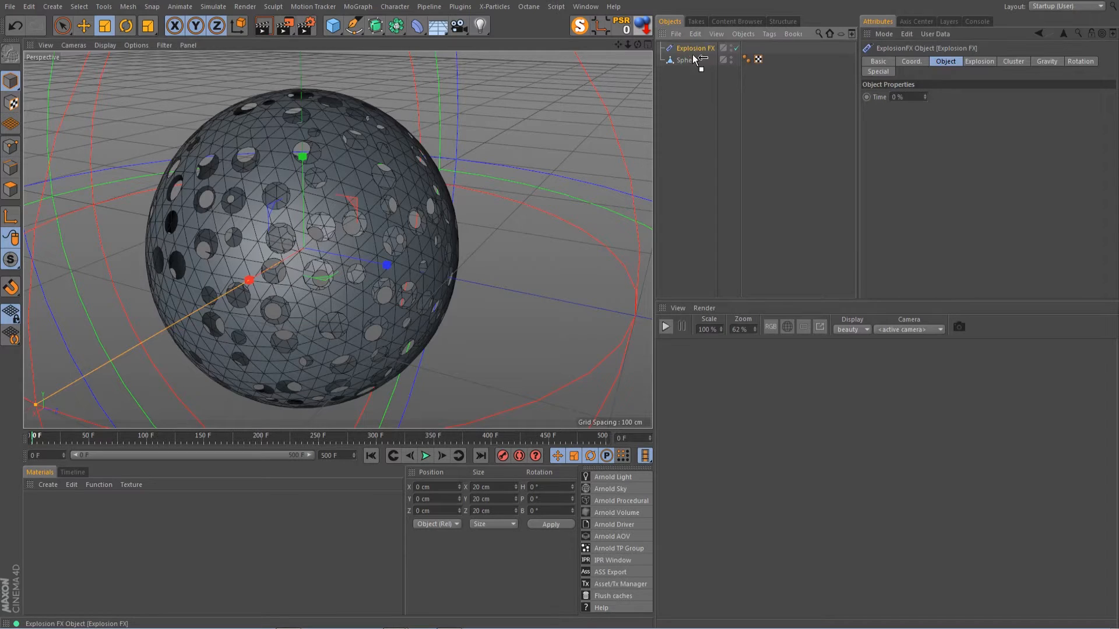
pyautogui.moveTo(690, 58); pyautogui.dragTo(691, 59)
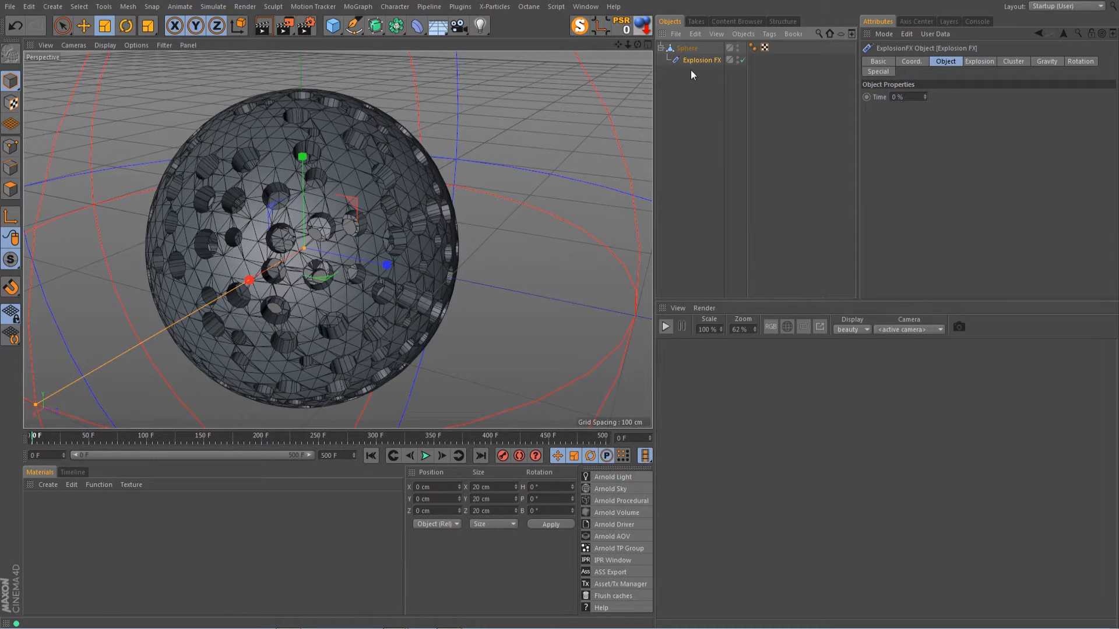
# Convert the deformed sphere with Current State to Object and delete the original sphere together with its Explosion FX.
pyautogui.scroll(3, 310, 185)
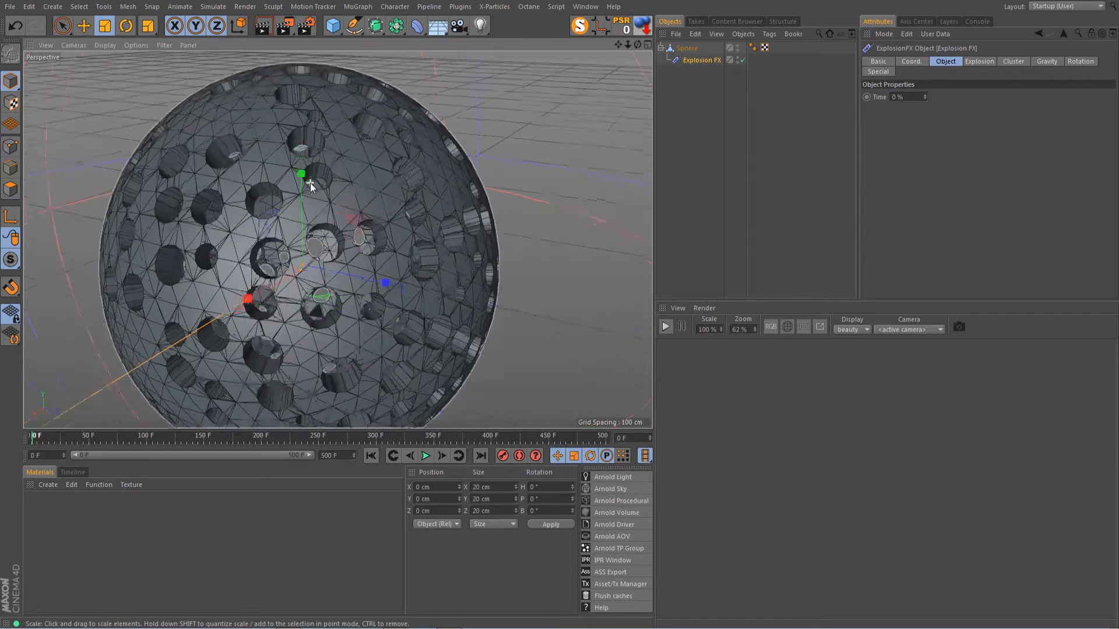
pyautogui.scroll(4, 310, 184)
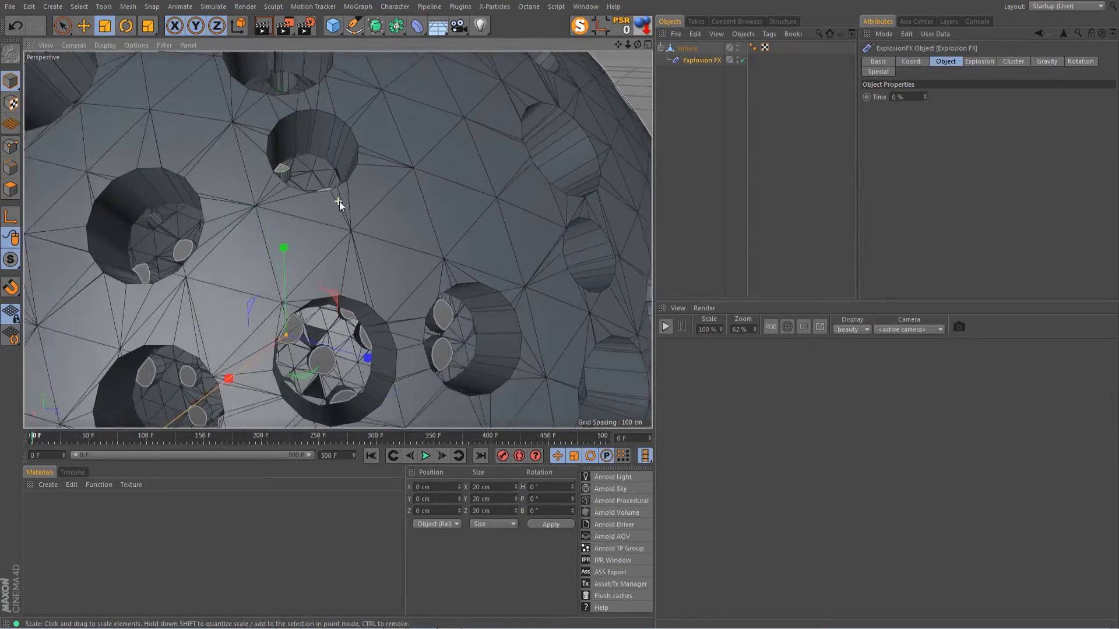
pyautogui.scroll(-2, 339, 203)
pyautogui.scroll(-5, 340, 209)
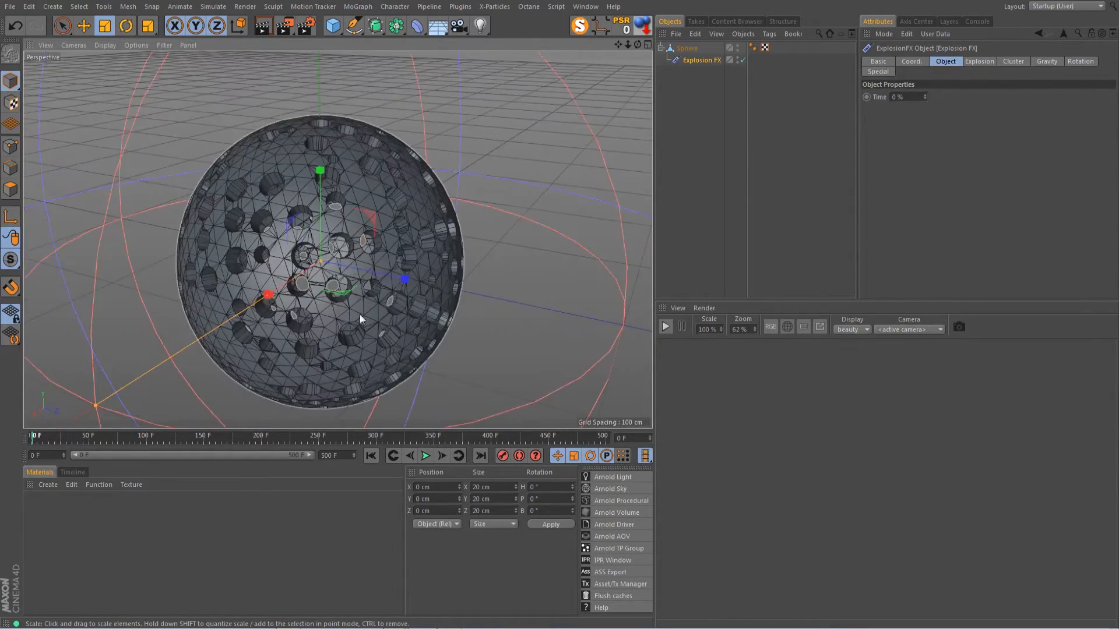
pyautogui.scroll(3, 334, 371)
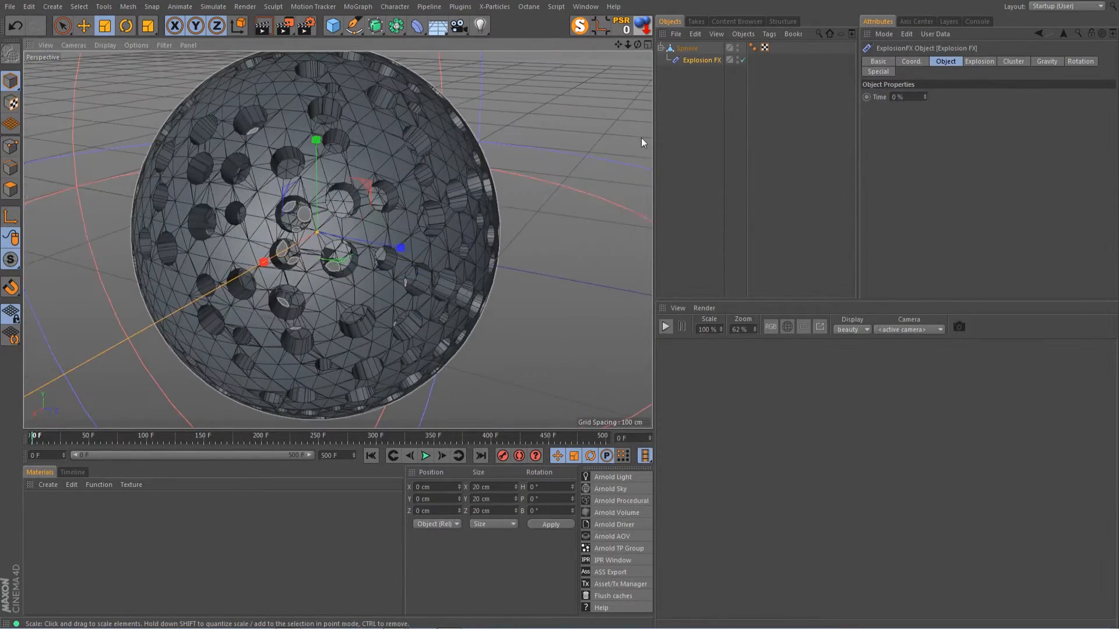
pyautogui.click(687, 49)
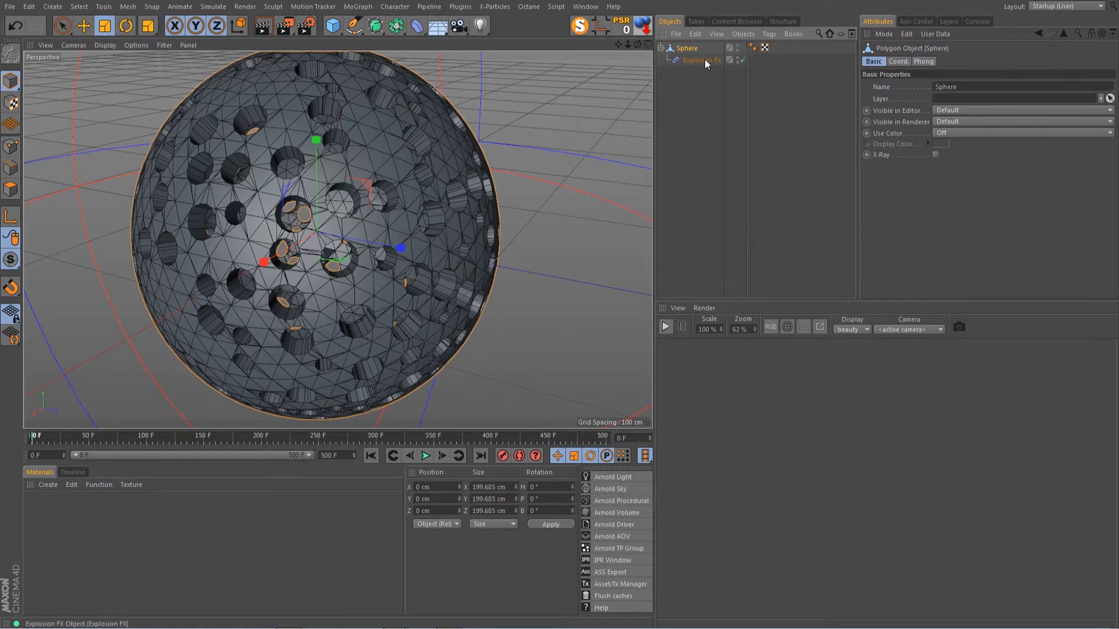
pyautogui.rightClick(705, 58)
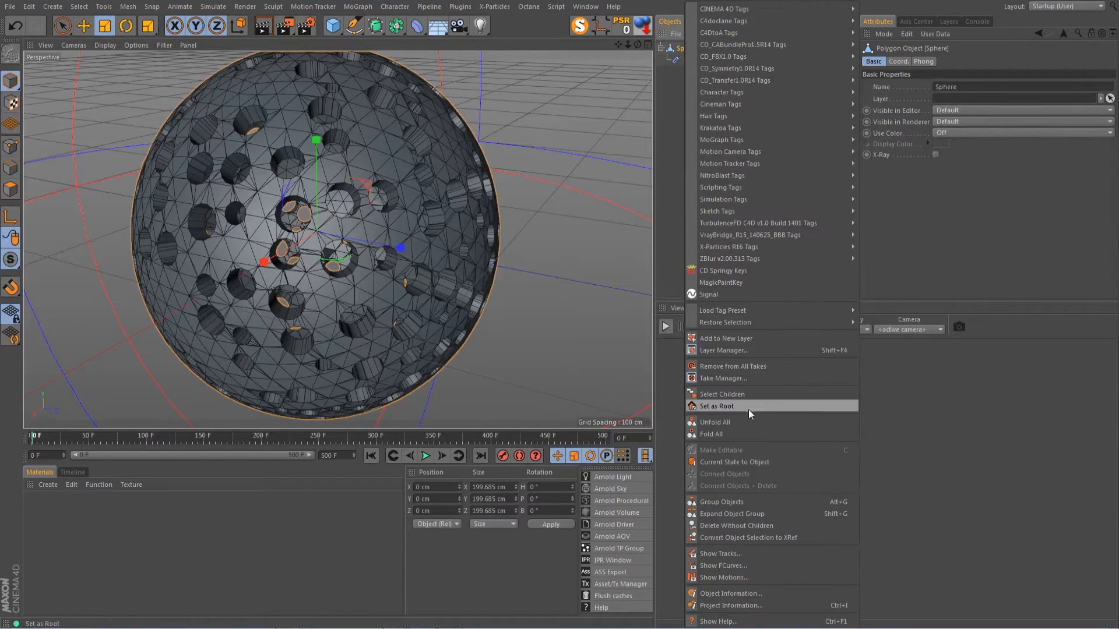
pyautogui.click(739, 464)
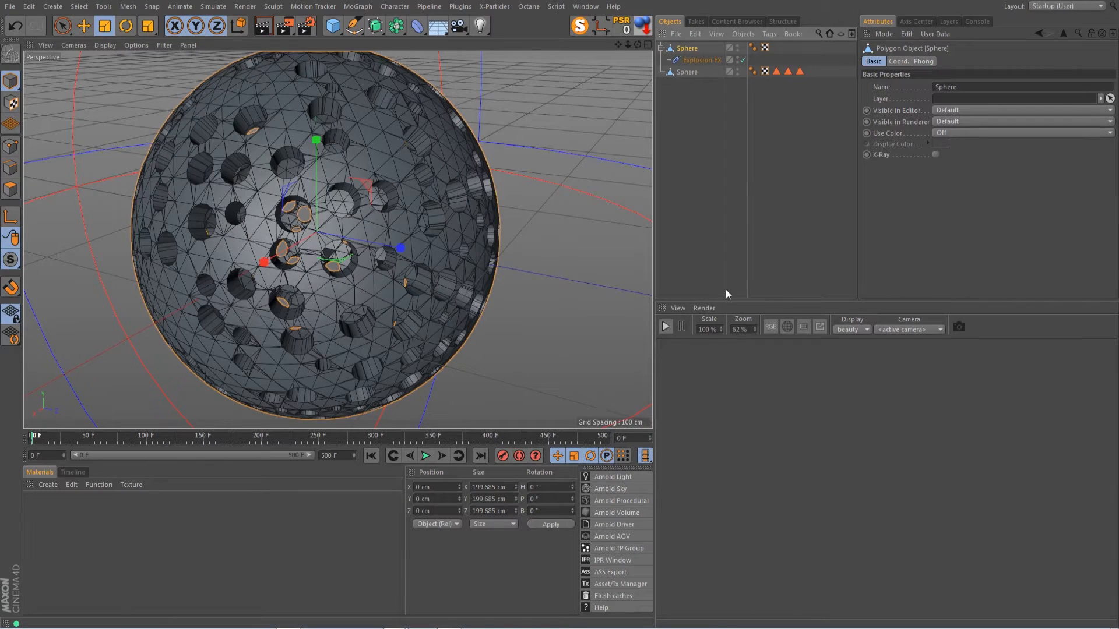
pyautogui.press('Delete')
pyautogui.click(687, 48)
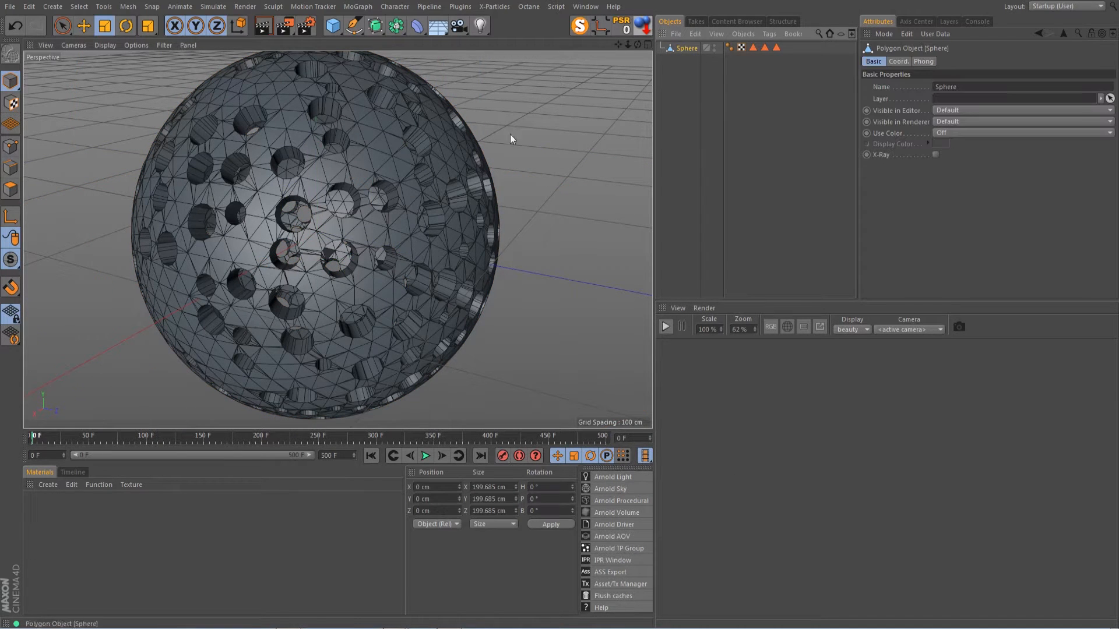
# Delete the three selection tags from the converted sphere.
pyautogui.moveTo(638, 44); pyautogui.dragTo(631, 52)
pyautogui.moveTo(798, 45); pyautogui.dragTo(754, 61)
pyautogui.press('Delete')
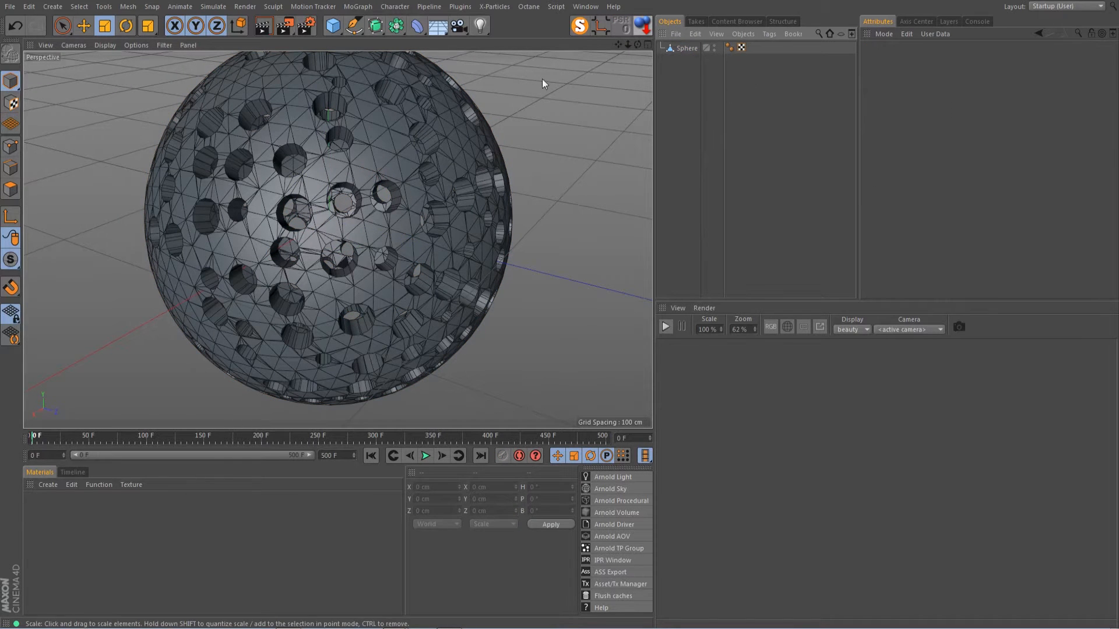
# Nest the sphere inside a new Dual Graph object, and nest that Dual Graph inside a duplicate of it.
pyautogui.moveTo(617, 44); pyautogui.dragTo(603, 68)
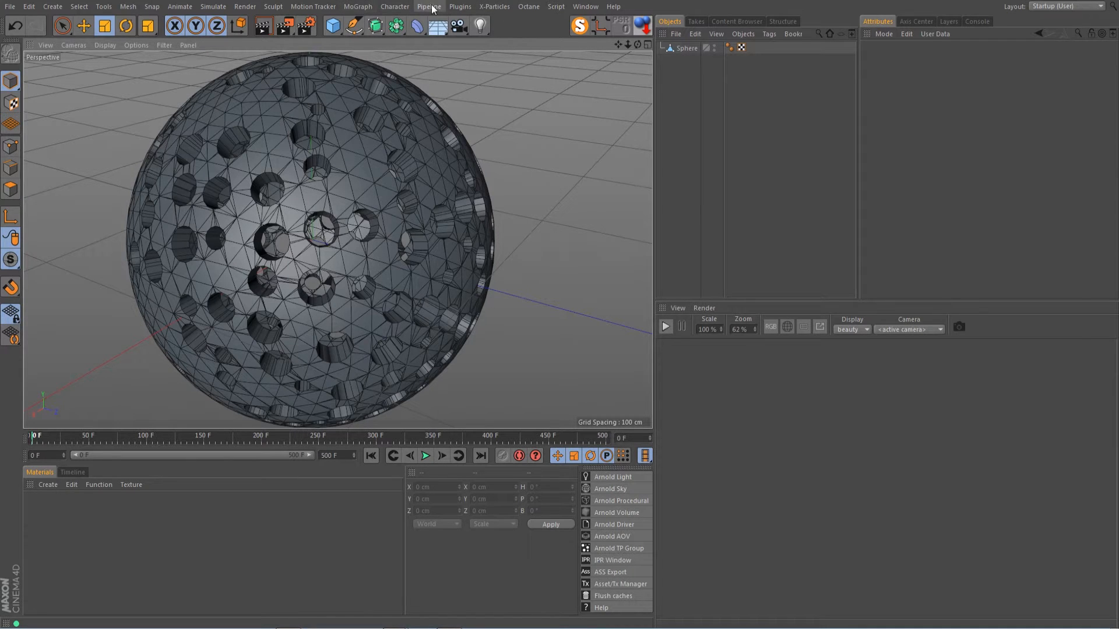
pyautogui.click(460, 6)
pyautogui.moveTo(480, 42)
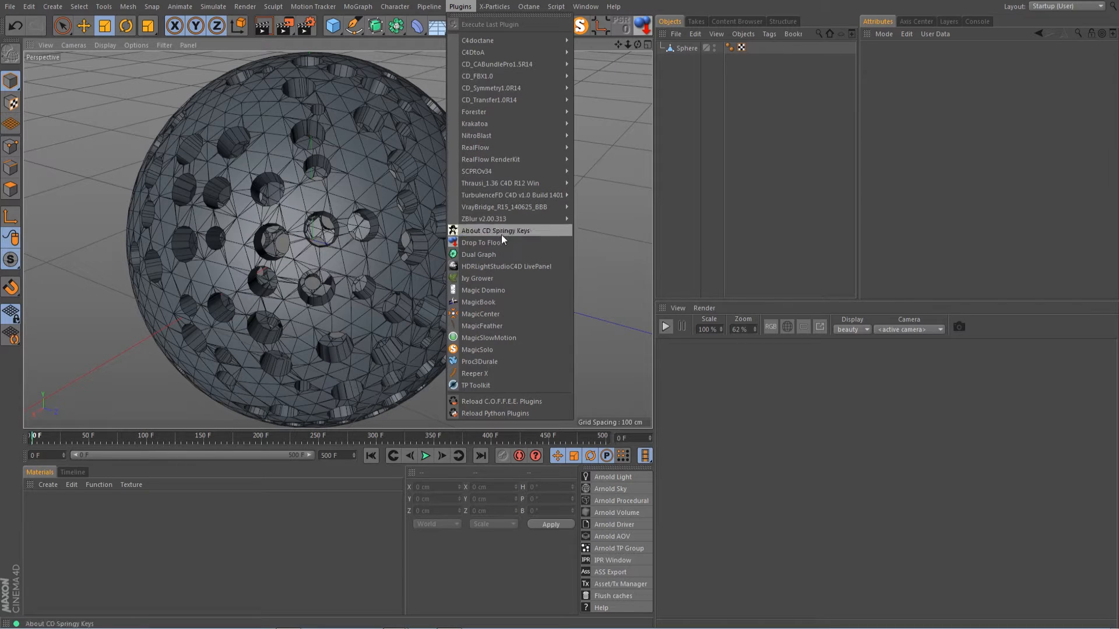
pyautogui.click(488, 256)
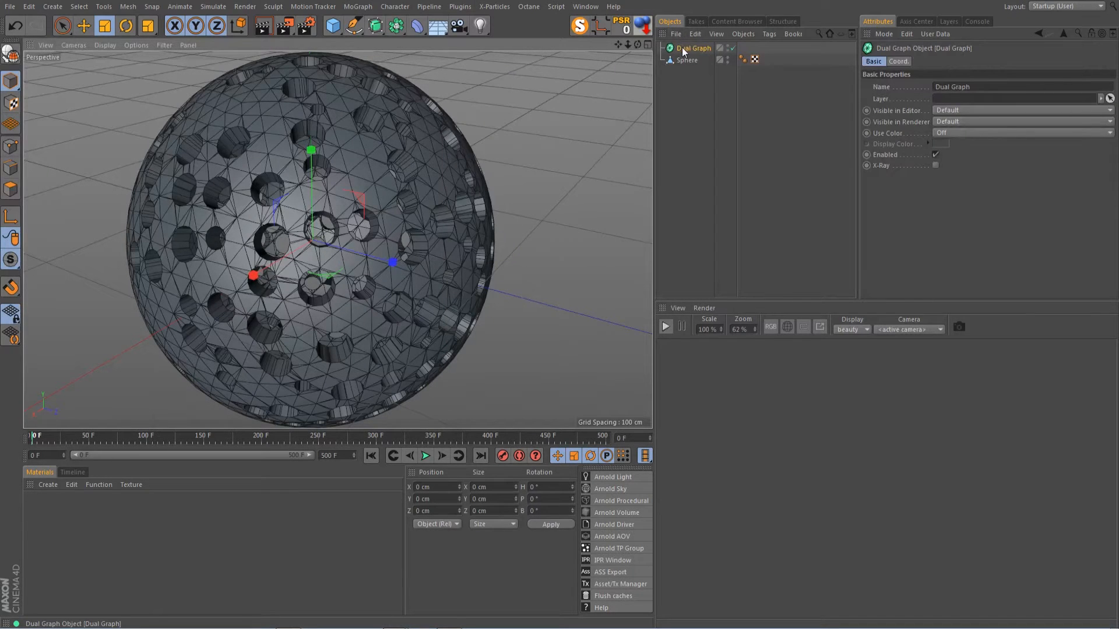
pyautogui.moveTo(684, 59)
pyautogui.keyDown('ctrl'); pyautogui.mouseDown()
pyautogui.moveTo(684, 47)
pyautogui.moveTo(694, 60)
pyautogui.mouseUp(); pyautogui.keyUp('ctrl')
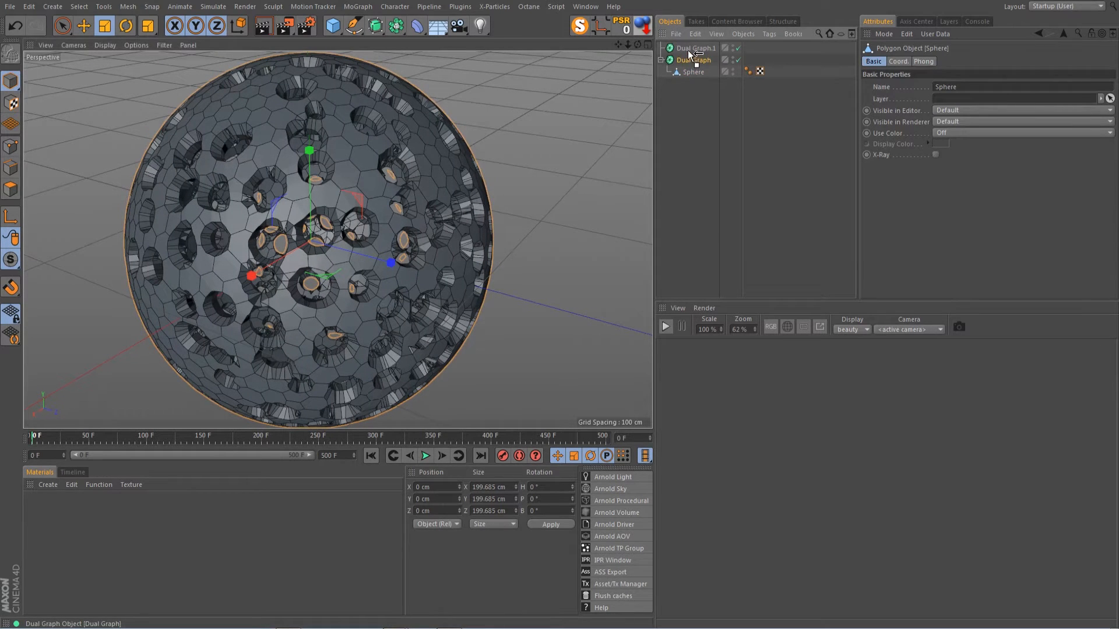
pyautogui.moveTo(689, 51); pyautogui.dragTo(687, 48)
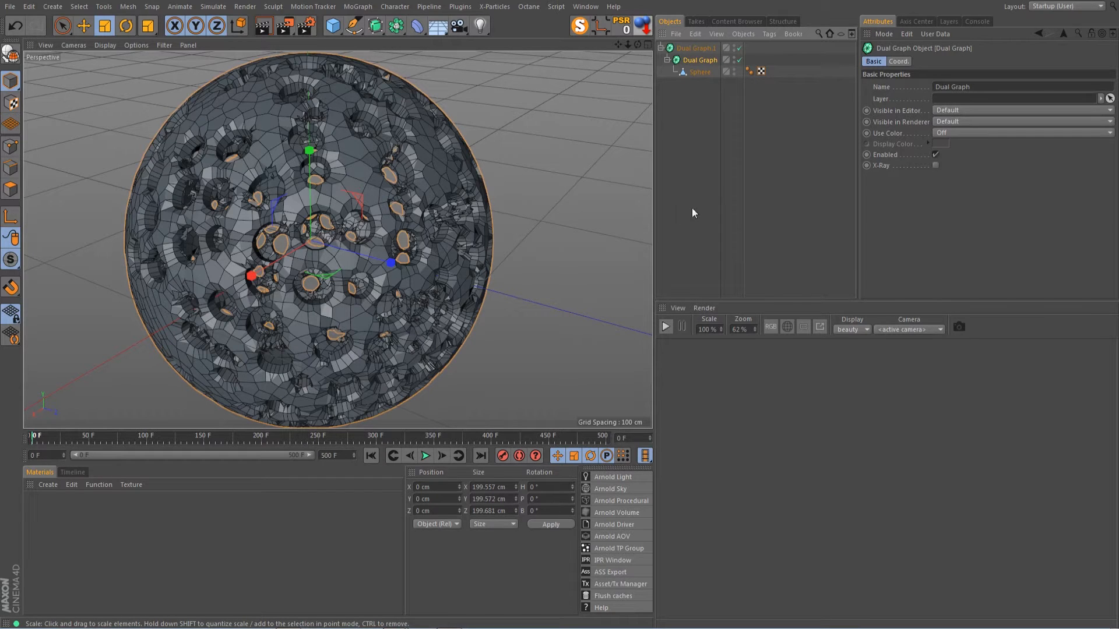
pyautogui.click(698, 48)
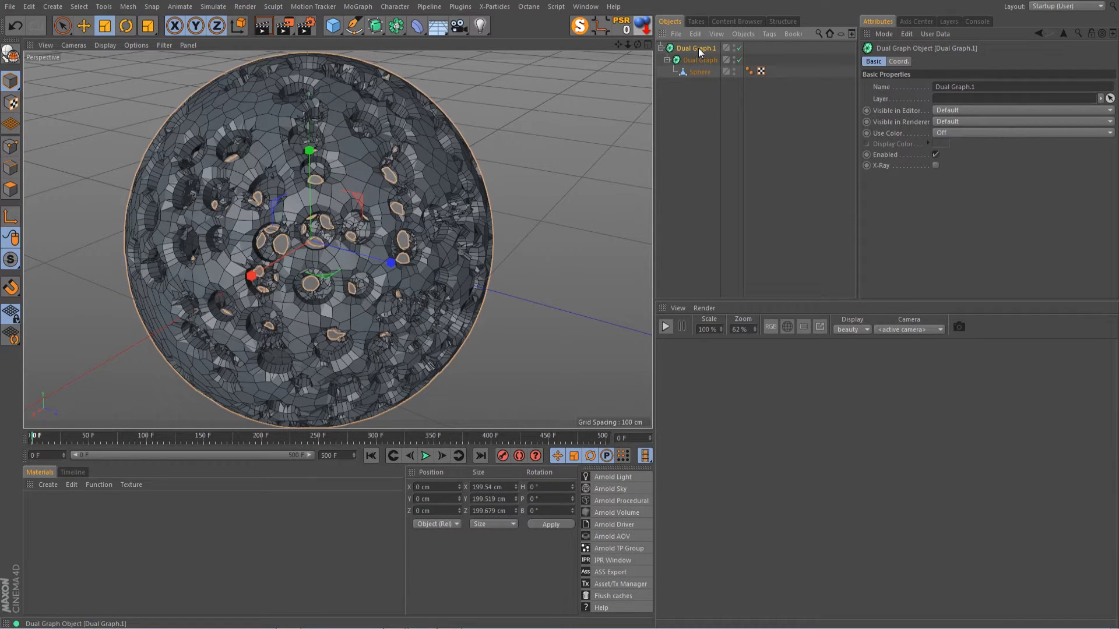
# Convert the outer Dual Graph with Current State to Object and delete the original nested hierarchy.
pyautogui.rightClick(695, 51)
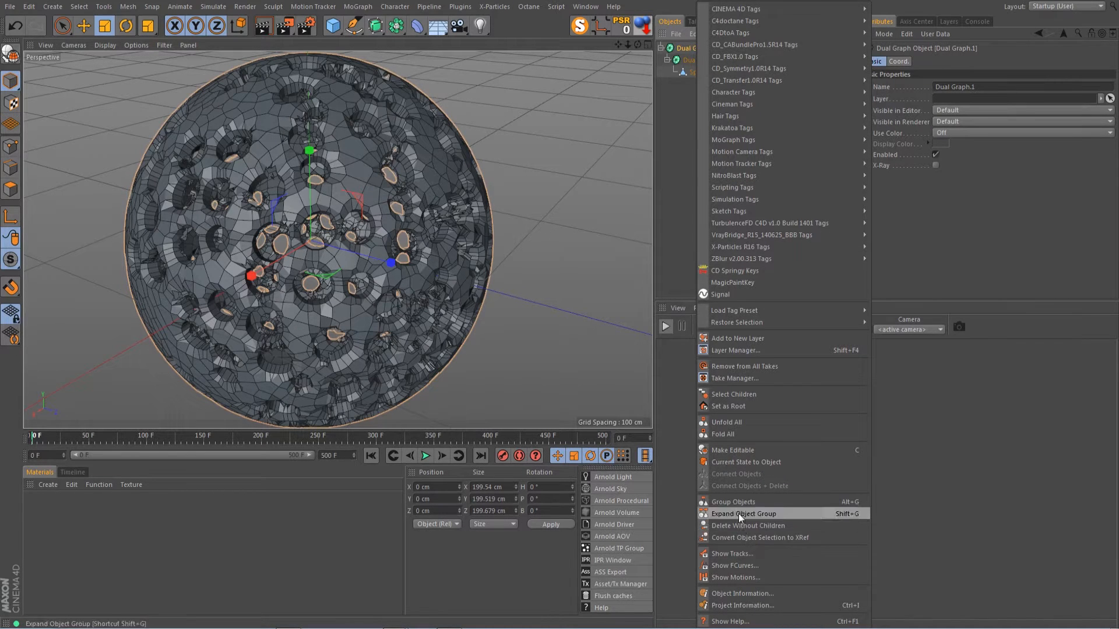
pyautogui.click(741, 463)
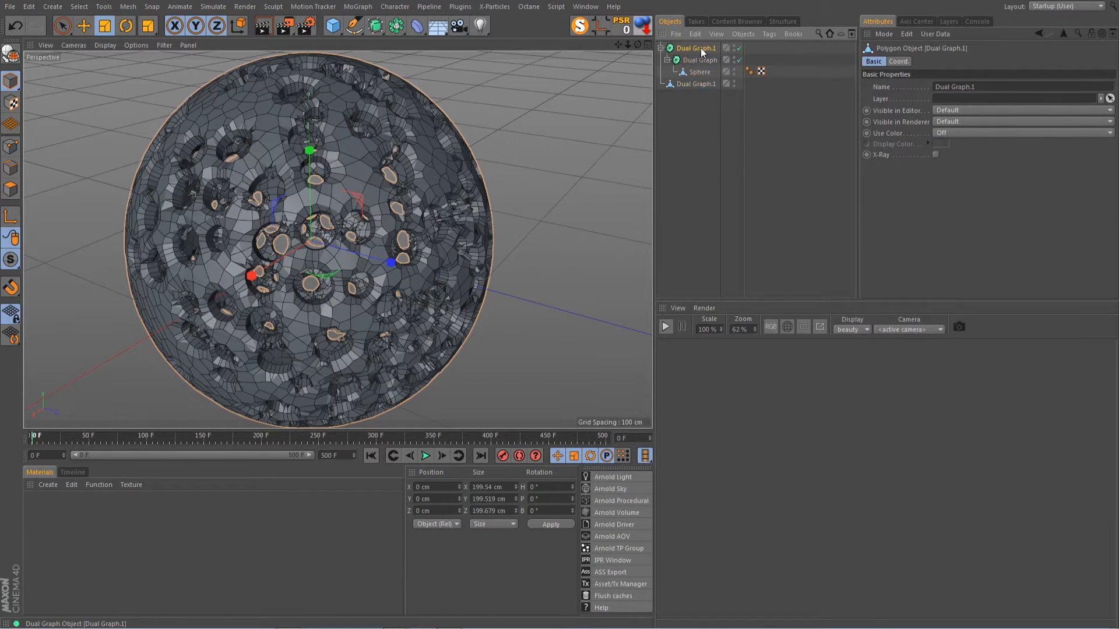
pyautogui.rightClick(700, 48)
pyautogui.click(690, 48)
pyautogui.press('Delete')
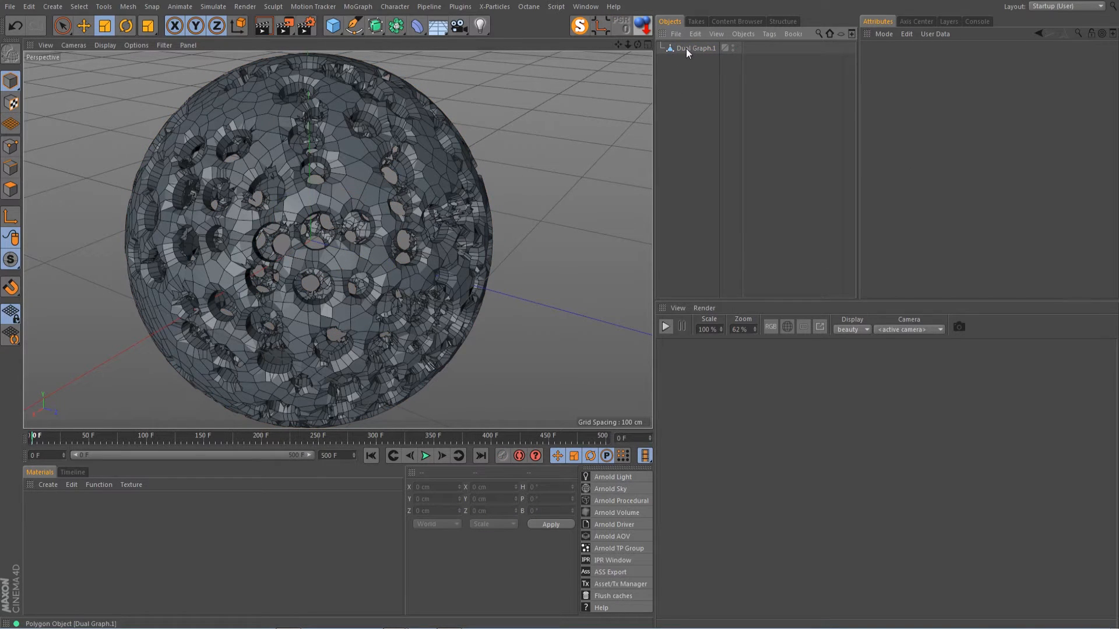
# Switch to polygon mode on the converted Dual Graph.1 object and examine the mesh around its holes.
pyautogui.click(683, 48)
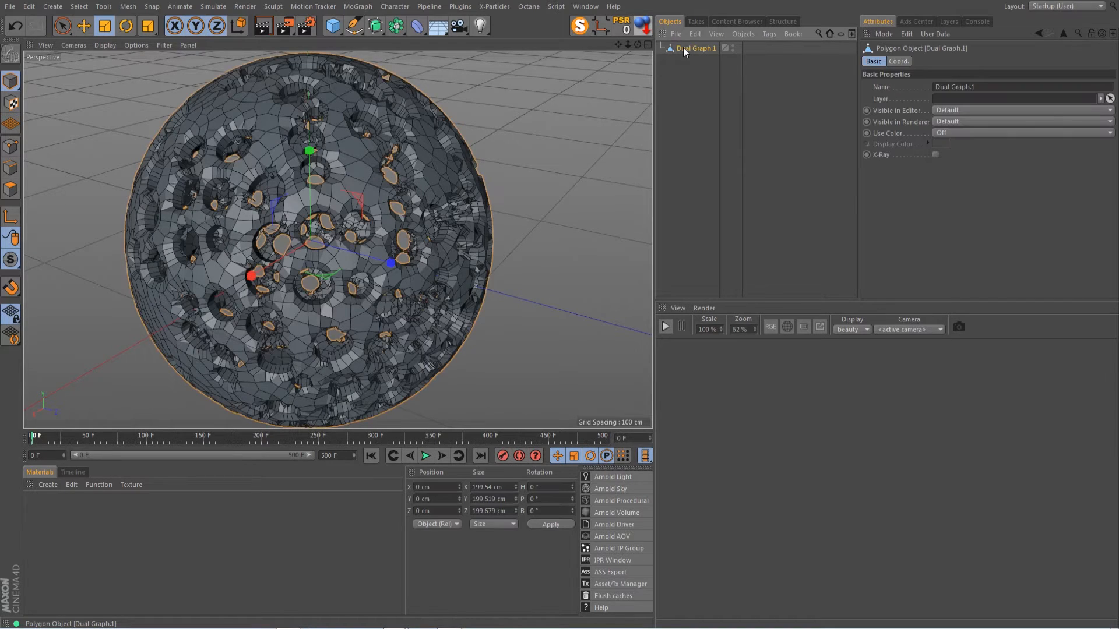
pyautogui.moveTo(637, 45)
pyautogui.mouseDown()
pyautogui.moveTo(605, 54)
pyautogui.moveTo(632, 58)
pyautogui.moveTo(622, 55)
pyautogui.mouseUp()
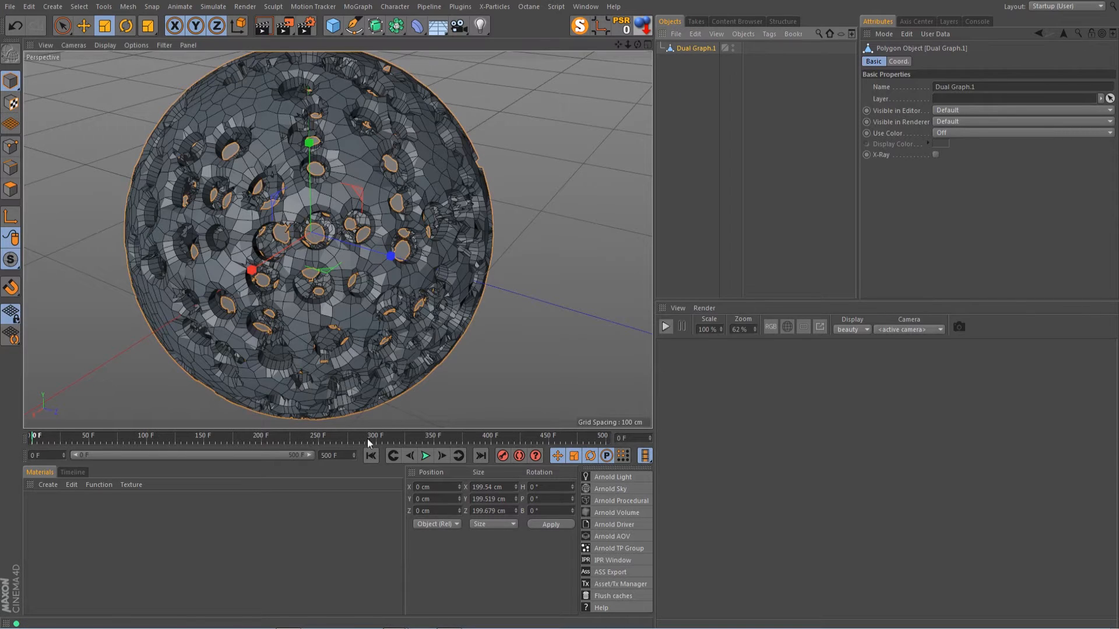
pyautogui.click(10, 189)
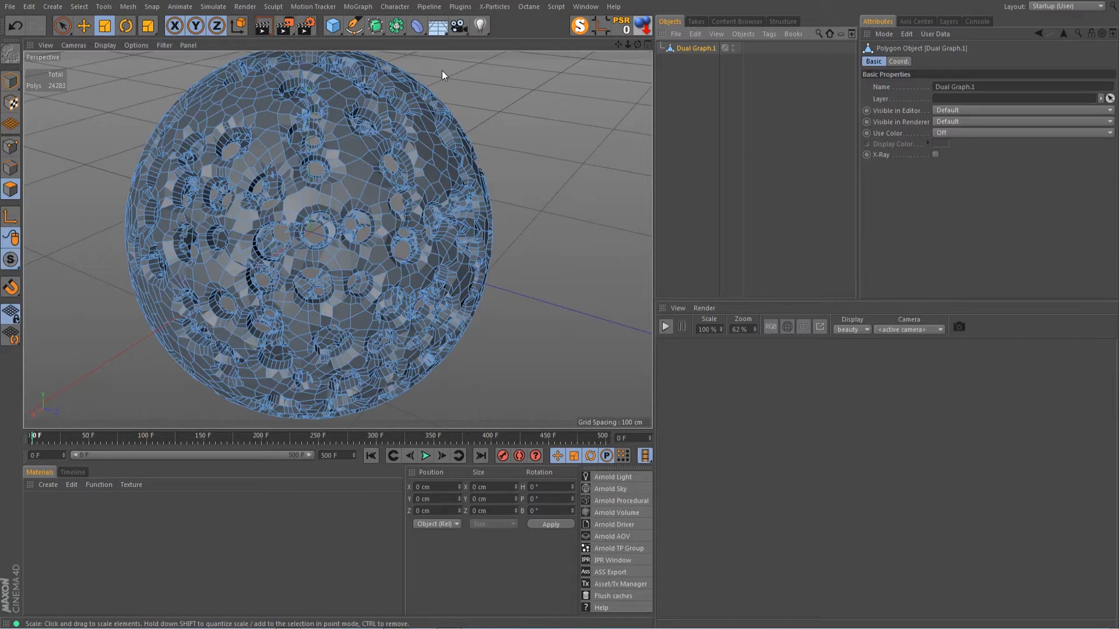
pyautogui.scroll(5, 294, 131)
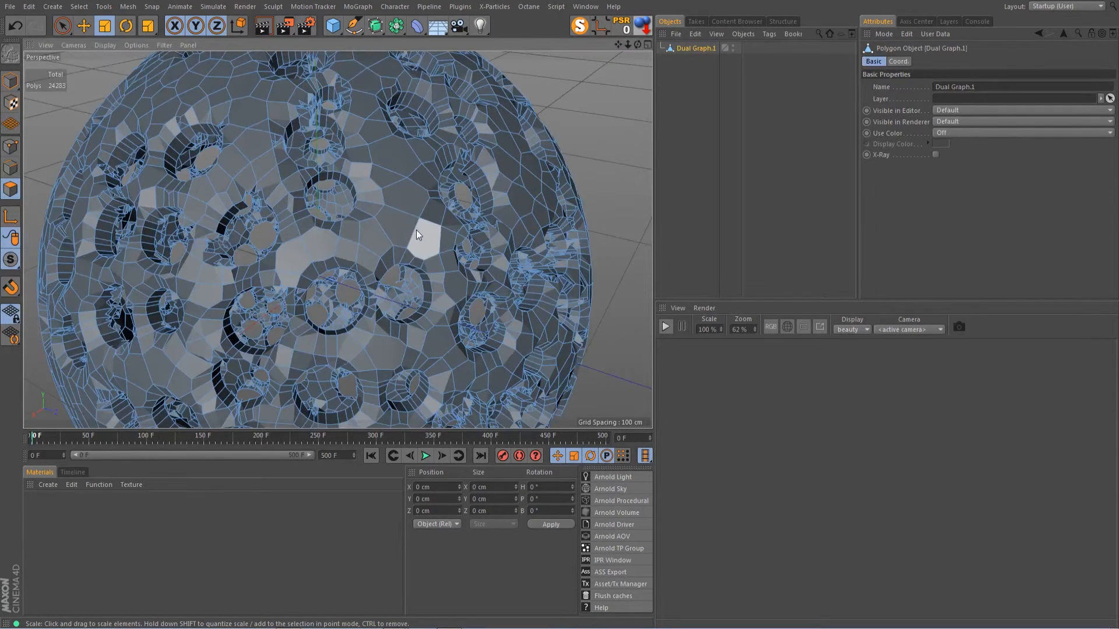
pyautogui.scroll(-5, 417, 236)
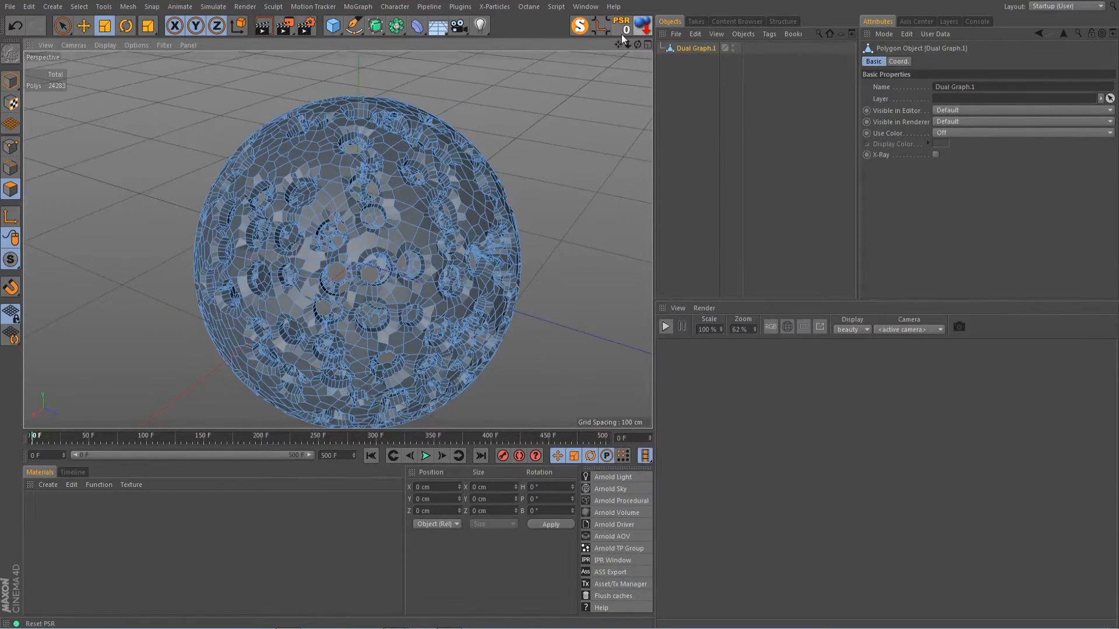
pyautogui.moveTo(619, 44); pyautogui.dragTo(556, 18)
pyautogui.scroll(4, 455, 243)
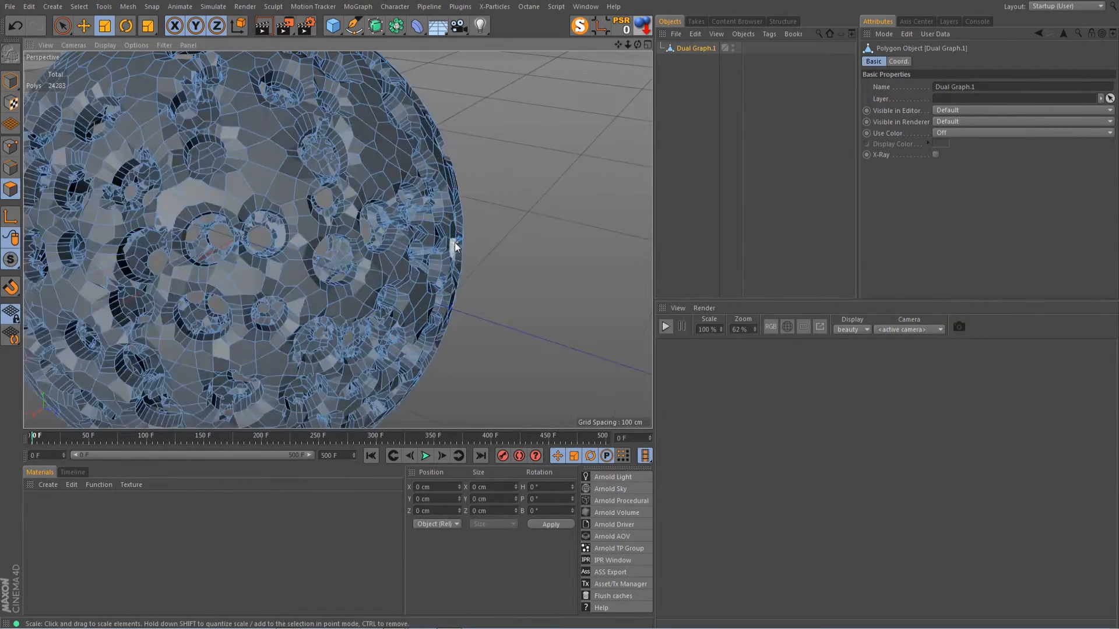
pyautogui.scroll(-4, 455, 243)
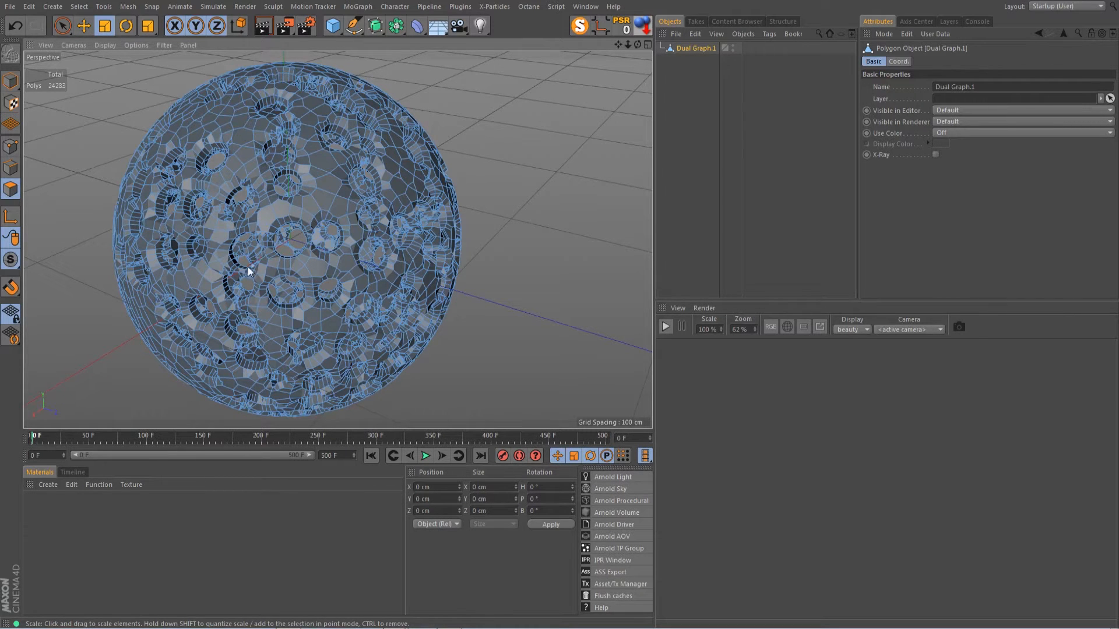
pyautogui.scroll(1, 61, 186)
pyautogui.scroll(-1, 160, 187)
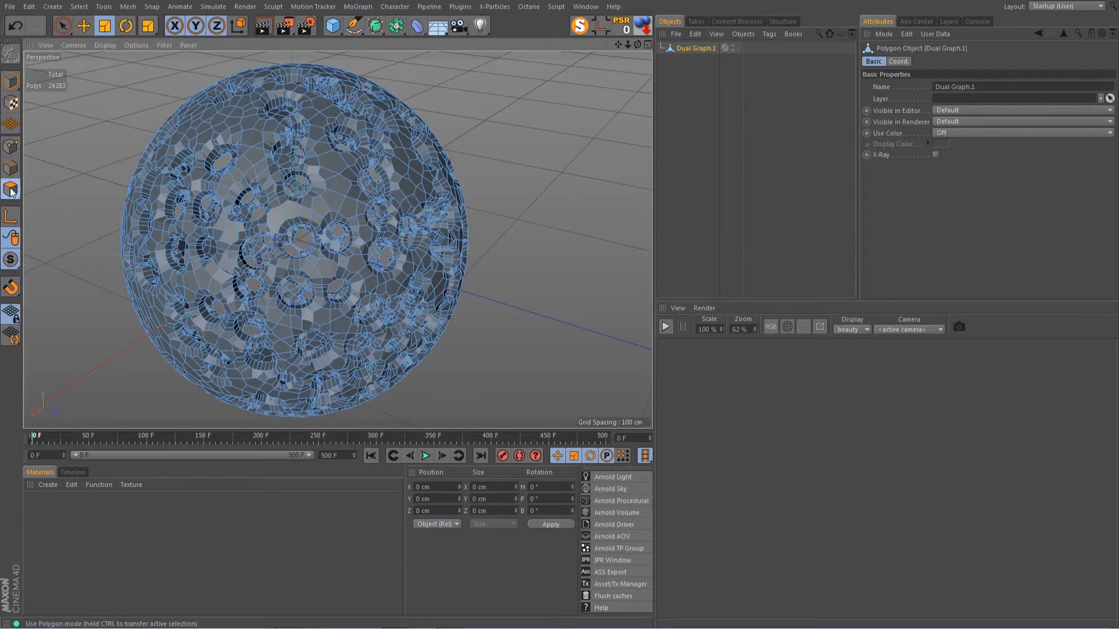
# Set the Live Selection radius to 44 and delete the visible outer-shell polygons along one side of the ball.
pyautogui.press('9')
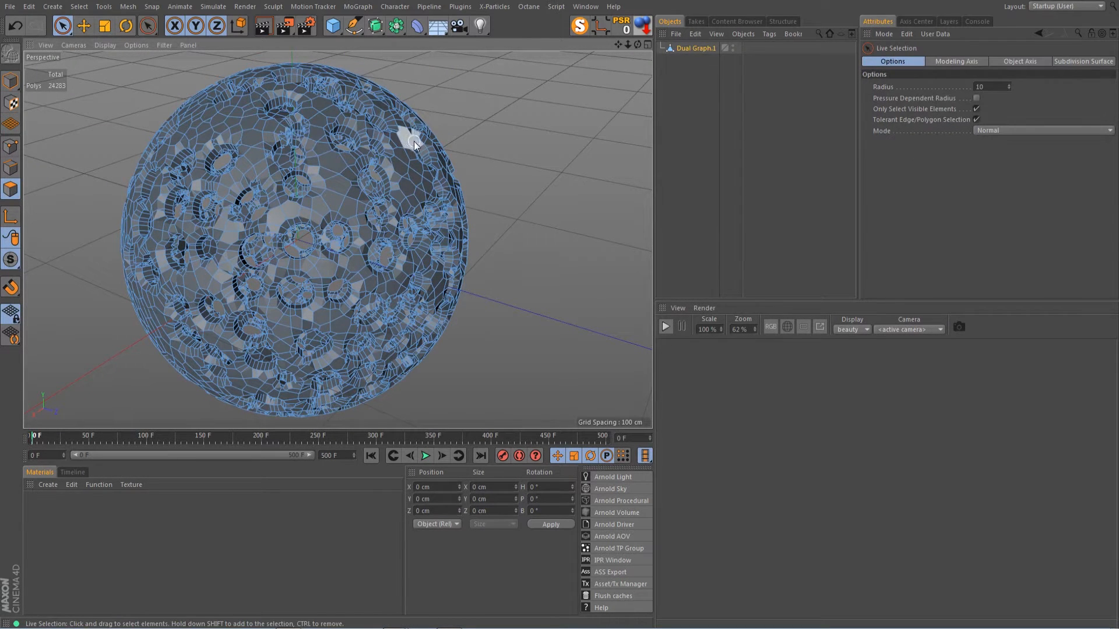
pyautogui.moveTo(356, 183); pyautogui.dragTo(381, 186, button='middle')
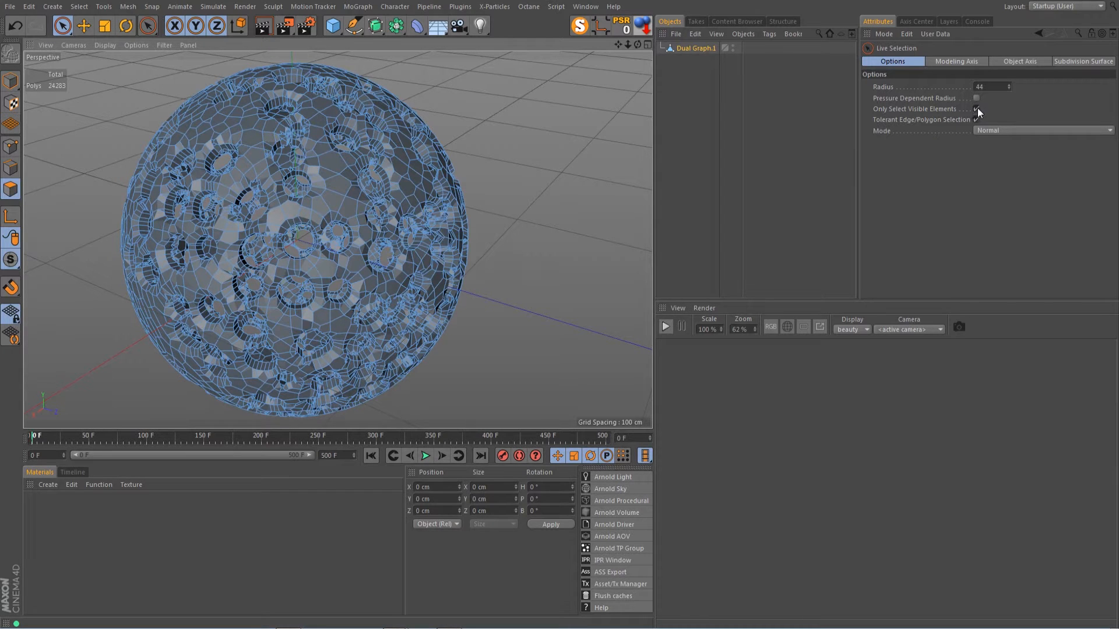
pyautogui.moveTo(388, 155)
pyautogui.mouseDown()
pyautogui.moveTo(356, 251)
pyautogui.moveTo(402, 215)
pyautogui.moveTo(404, 353)
pyautogui.moveTo(429, 151)
pyautogui.moveTo(460, 183)
pyautogui.moveTo(404, 369)
pyautogui.moveTo(385, 187)
pyautogui.mouseUp()
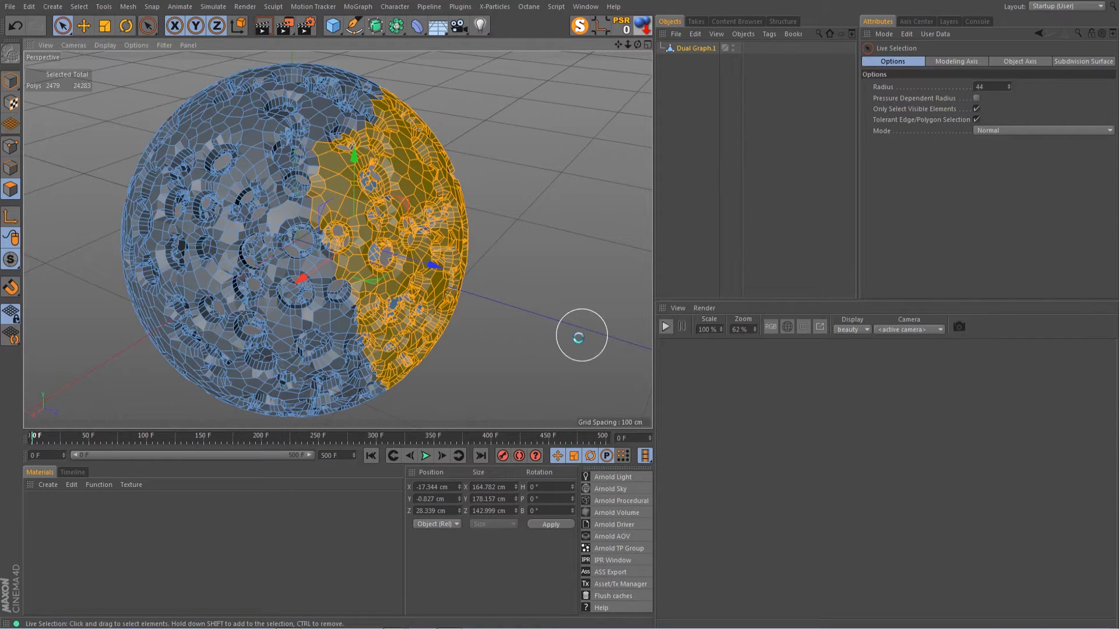
pyautogui.press('Delete')
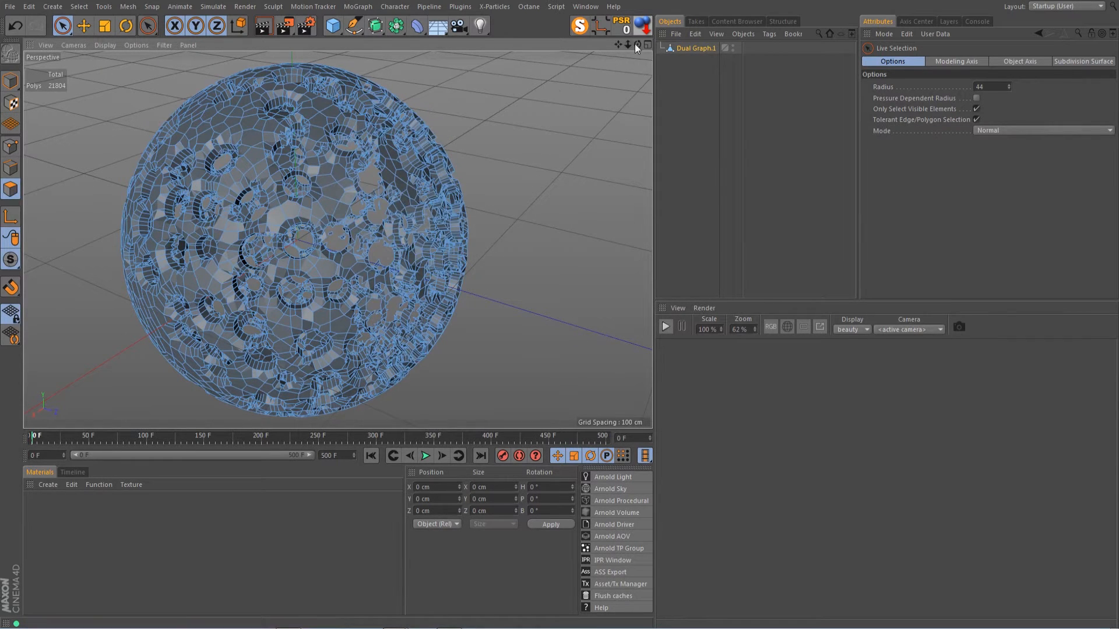
# Turn off Only Select Visible Elements and delete all remaining polygons through the full depth of the same side of the ball.
pyautogui.moveTo(637, 44); pyautogui.dragTo(606, 29)
pyautogui.moveTo(406, 180)
pyautogui.keyDown('alt'); pyautogui.mouseDown()
pyautogui.moveTo(402, 145)
pyautogui.moveTo(420, 251)
pyautogui.moveTo(444, 287)
pyautogui.moveTo(424, 350)
pyautogui.moveTo(399, 267)
pyautogui.mouseUp(); pyautogui.keyUp('alt')
pyautogui.moveTo(401, 402)
pyautogui.mouseDown()
pyautogui.moveTo(451, 221)
pyautogui.moveTo(445, 187)
pyautogui.moveTo(408, 402)
pyautogui.moveTo(451, 256)
pyautogui.mouseUp()
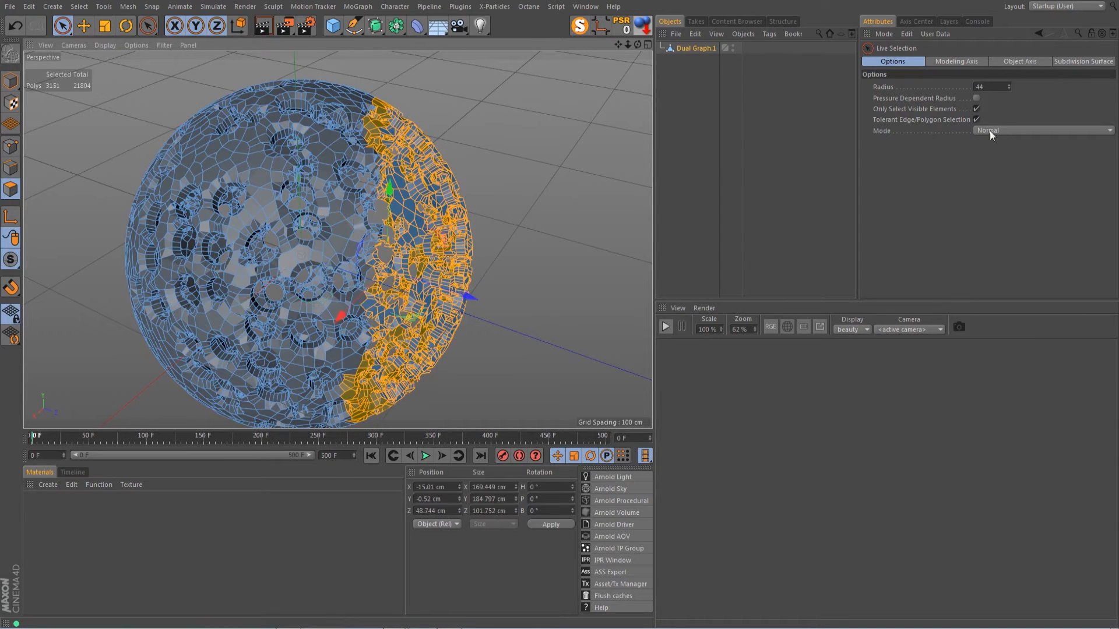
pyautogui.click(976, 98)
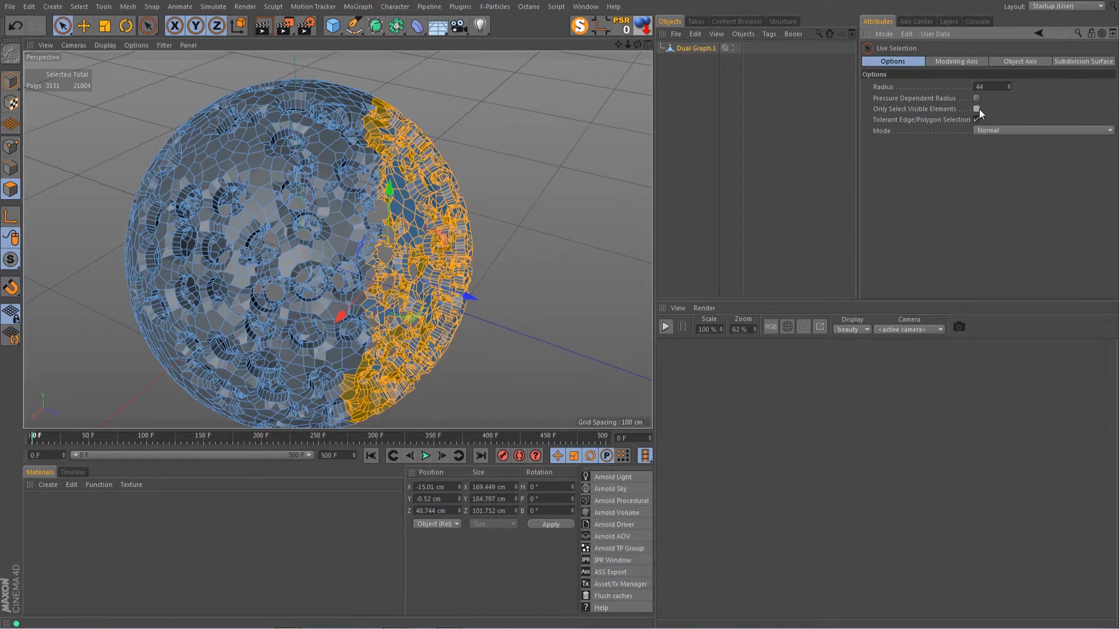
pyautogui.moveTo(398, 148)
pyautogui.mouseDown()
pyautogui.moveTo(439, 300)
pyautogui.moveTo(415, 239)
pyautogui.moveTo(454, 160)
pyautogui.moveTo(440, 347)
pyautogui.moveTo(391, 421)
pyautogui.moveTo(445, 314)
pyautogui.moveTo(470, 205)
pyautogui.moveTo(609, 134)
pyautogui.mouseUp()
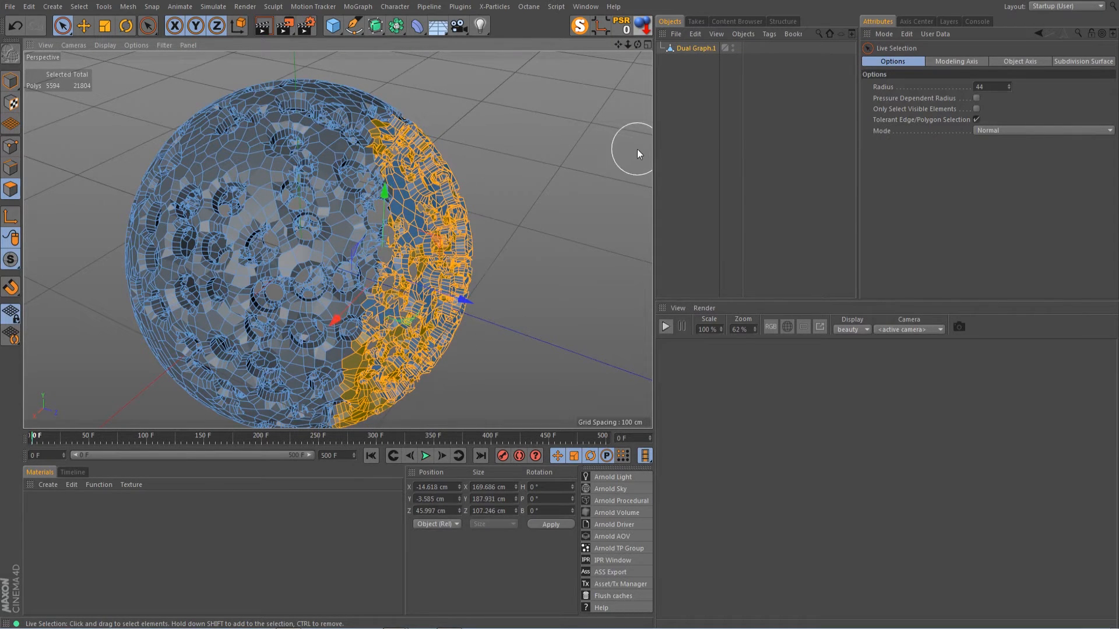
pyautogui.press('Delete')
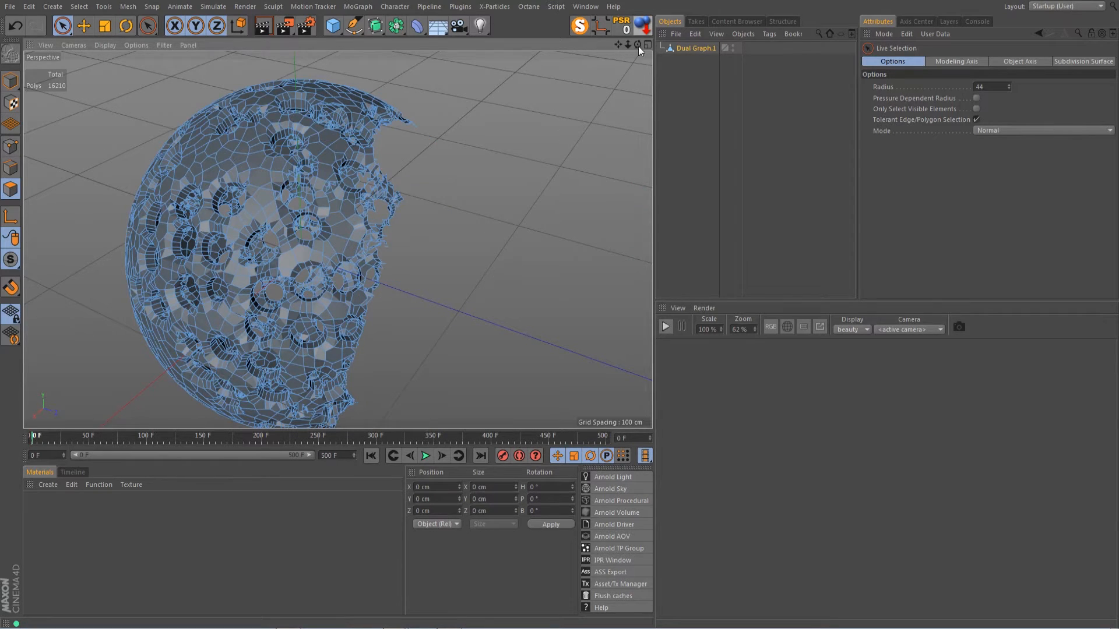
# Save the scene and select all polygons of the cut-open Dual Graph.1 object.
pyautogui.moveTo(638, 46); pyautogui.dragTo(643, 75)
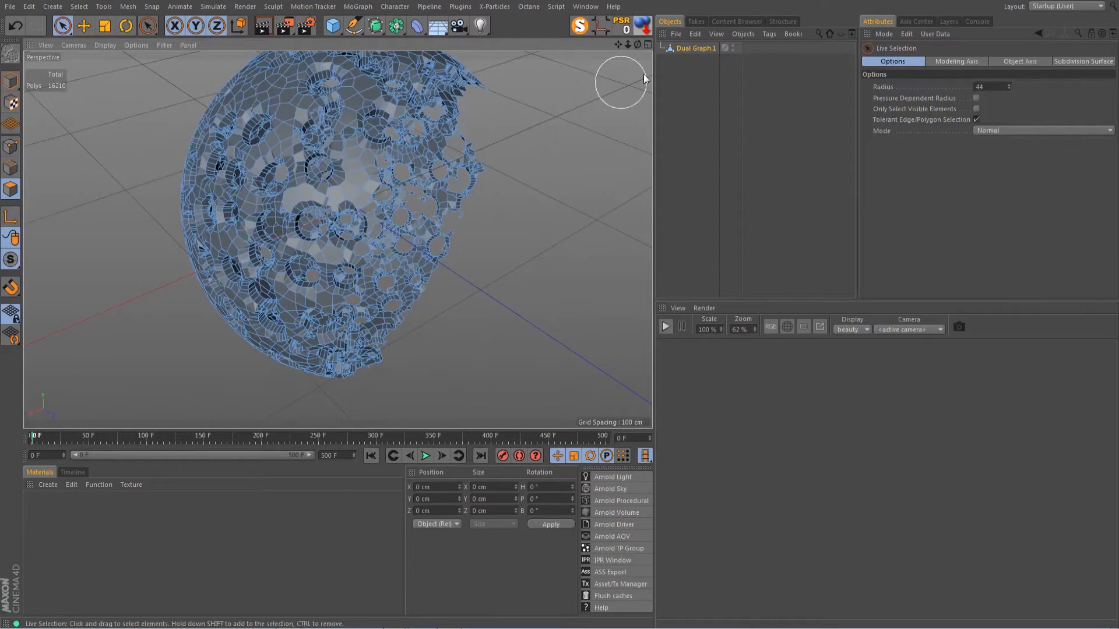
pyautogui.click(691, 47)
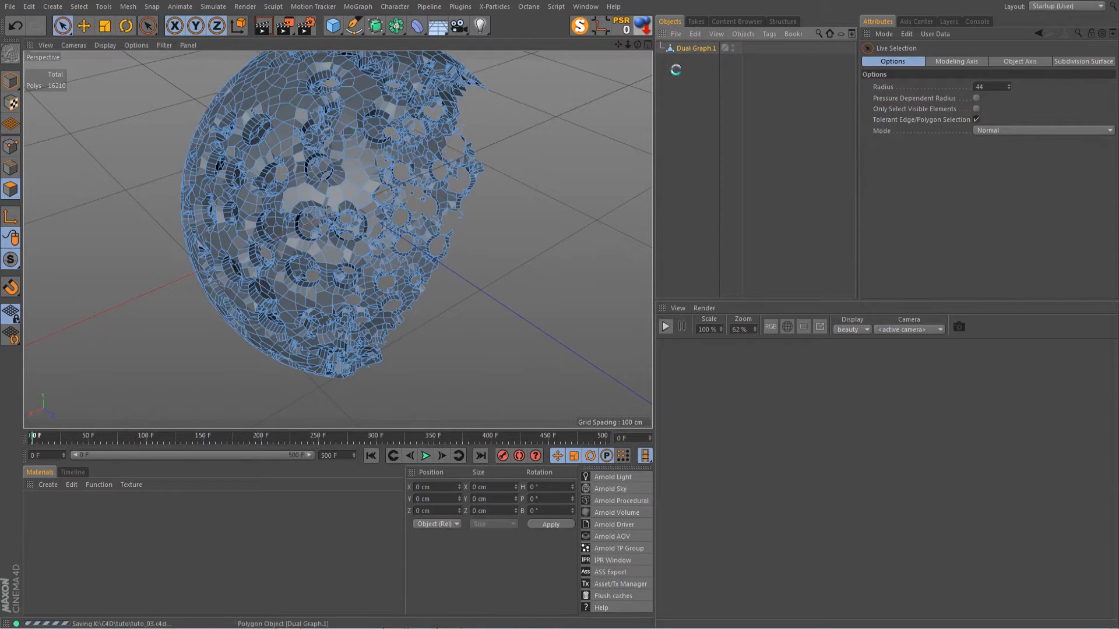
pyautogui.click(679, 47)
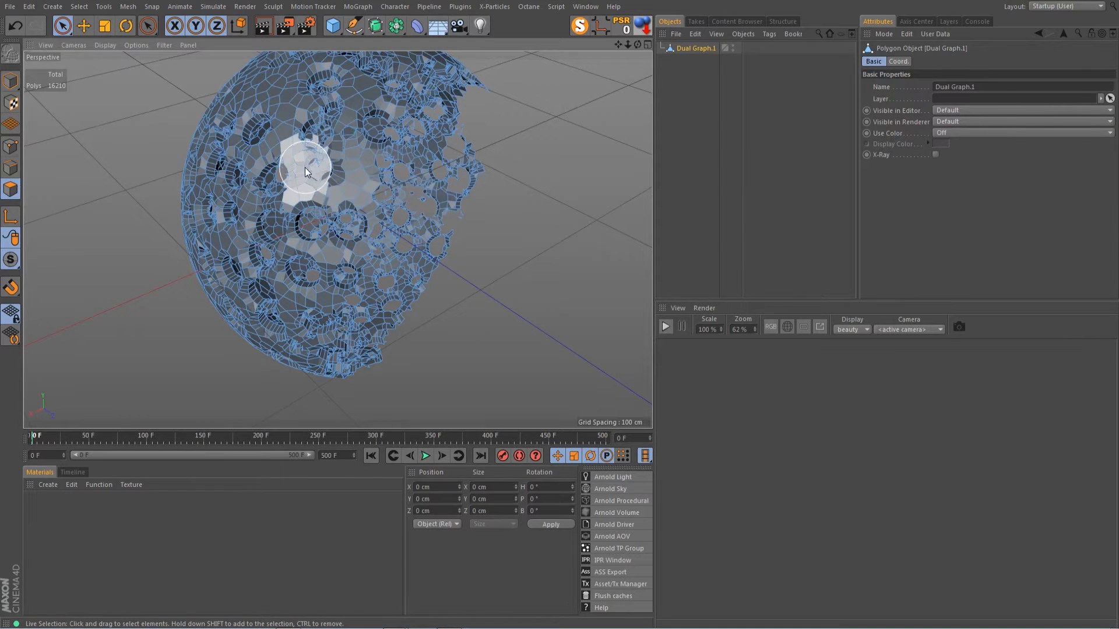
pyautogui.hotkey('ctrl', 'a')
pyautogui.moveTo(619, 43); pyautogui.dragTo(618, 76)
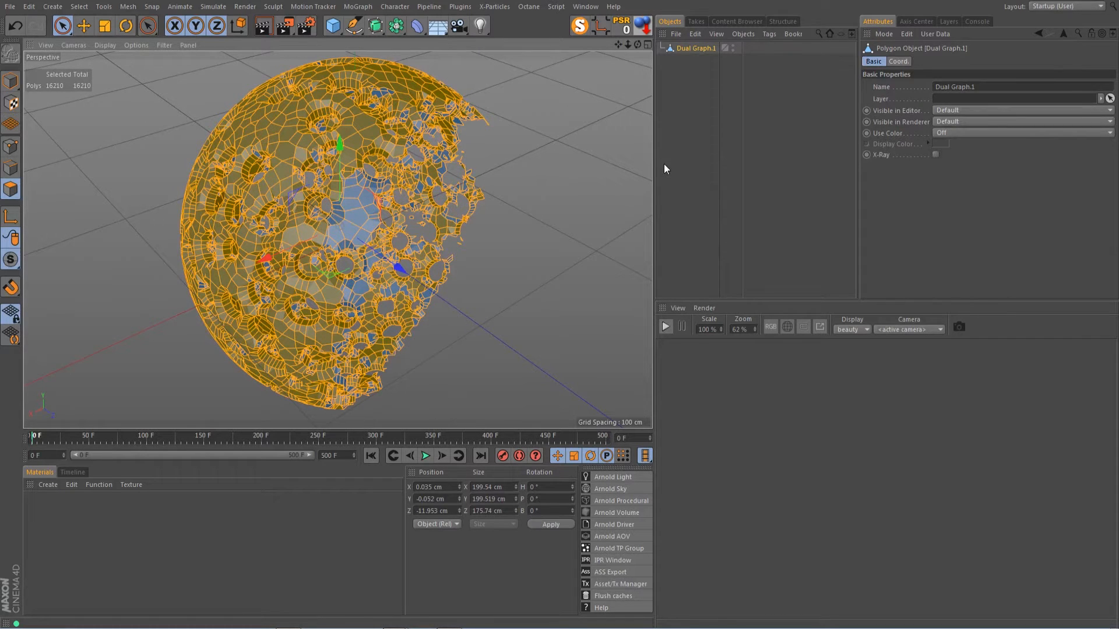
# Inset all selected polygons individually using Extrude Inner with Preserve Groups off and an offset of -0.3 cm.
pyautogui.press('i')
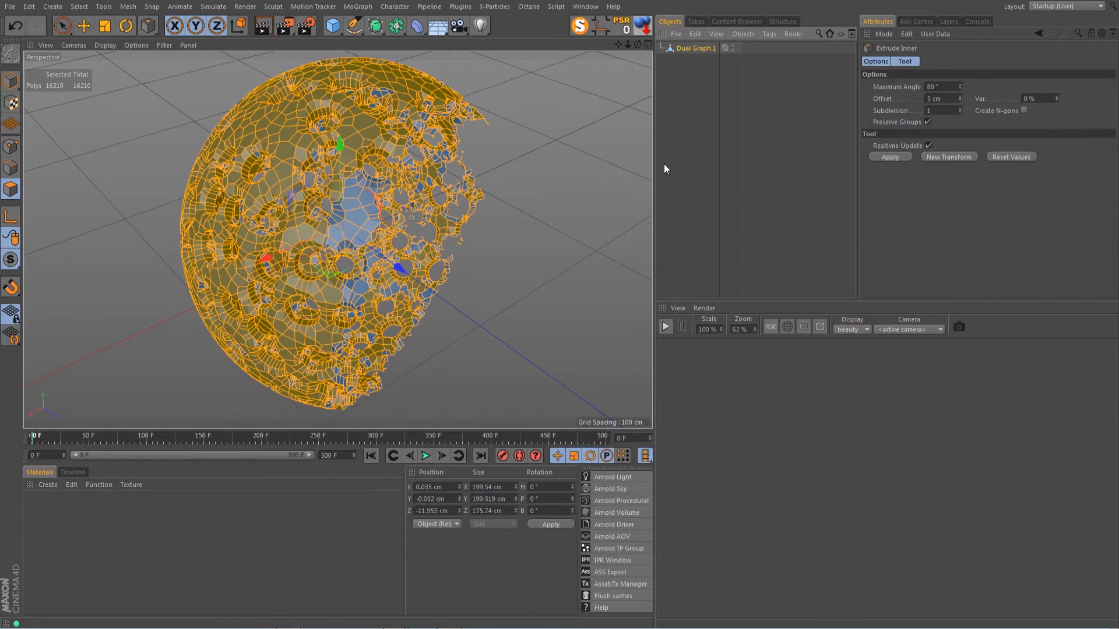
pyautogui.click(925, 121)
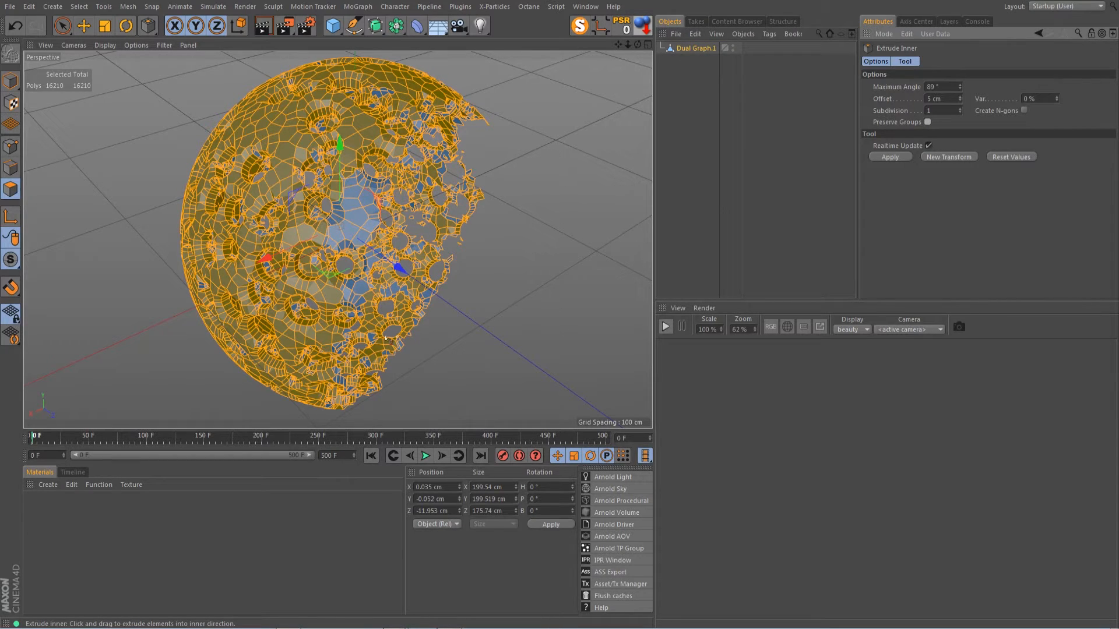
pyautogui.scroll(5, 303, 166)
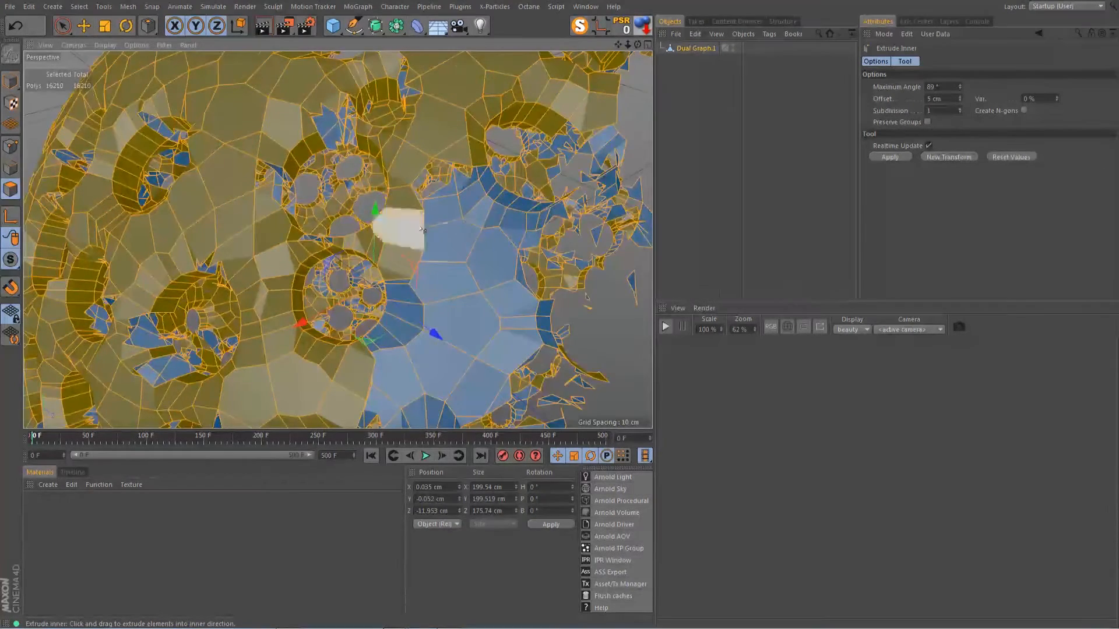
pyautogui.scroll(-1, 419, 233)
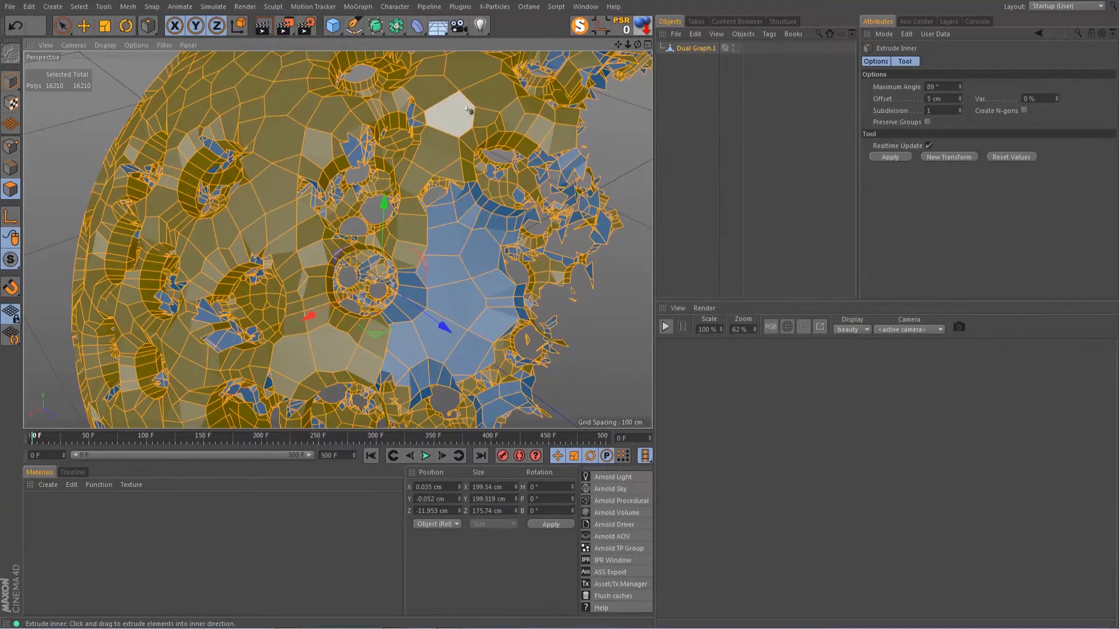
pyautogui.click(937, 98)
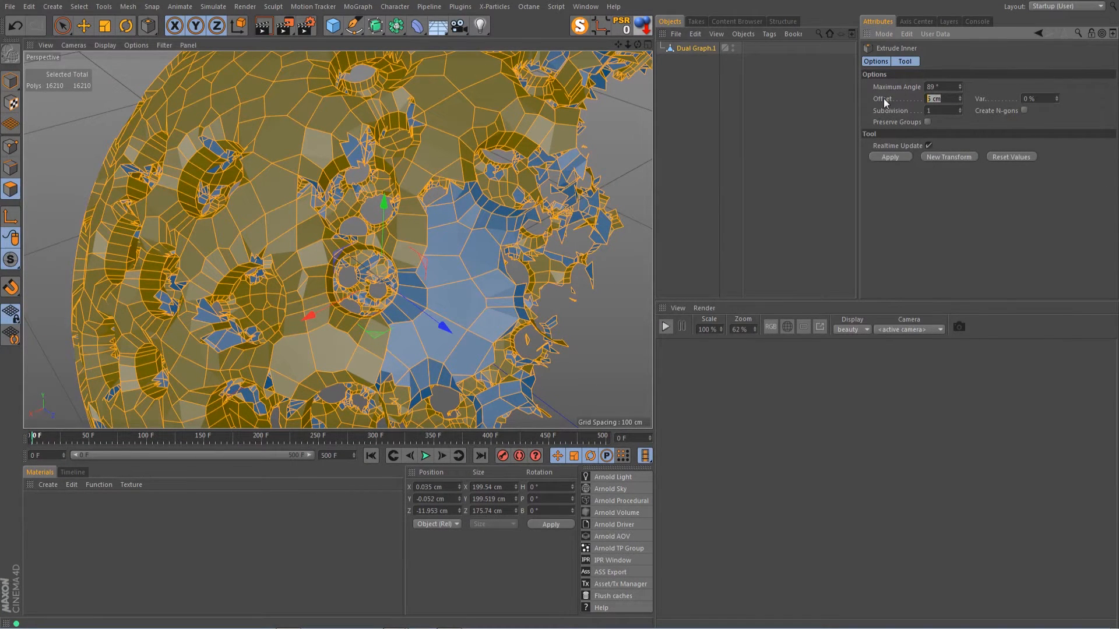
pyautogui.press('BackSpace')
pyautogui.press('Return')
pyautogui.click(949, 157)
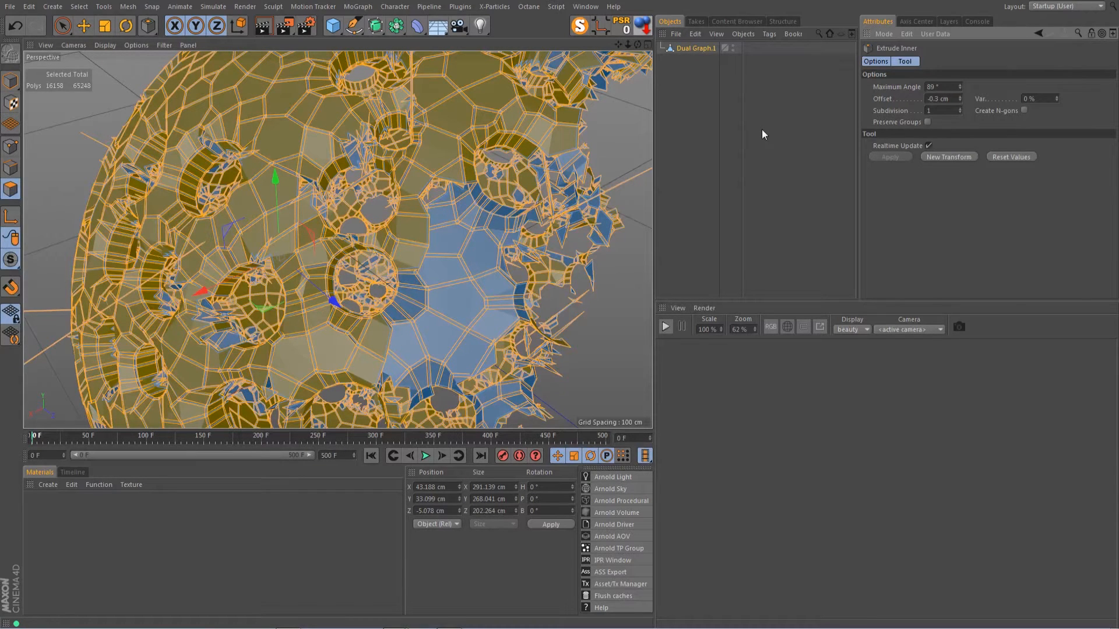
# Extrude the inset polygons by -0.4 cm with Preserve Groups off, and inset them again using Extrude Inner at -0.3 cm.
pyautogui.press('d')
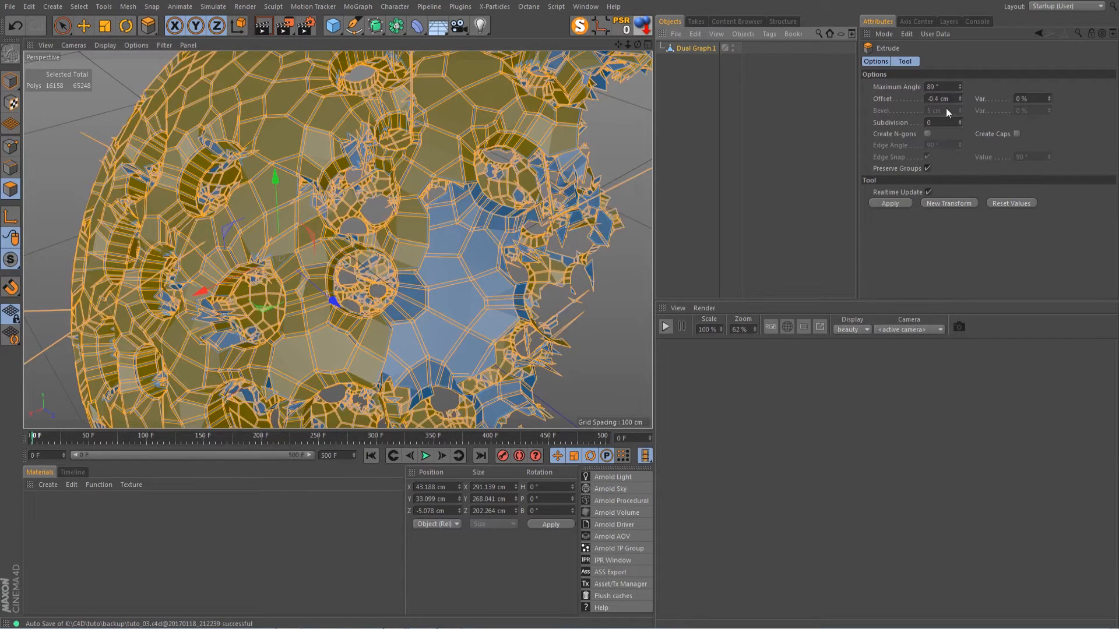
pyautogui.click(927, 167)
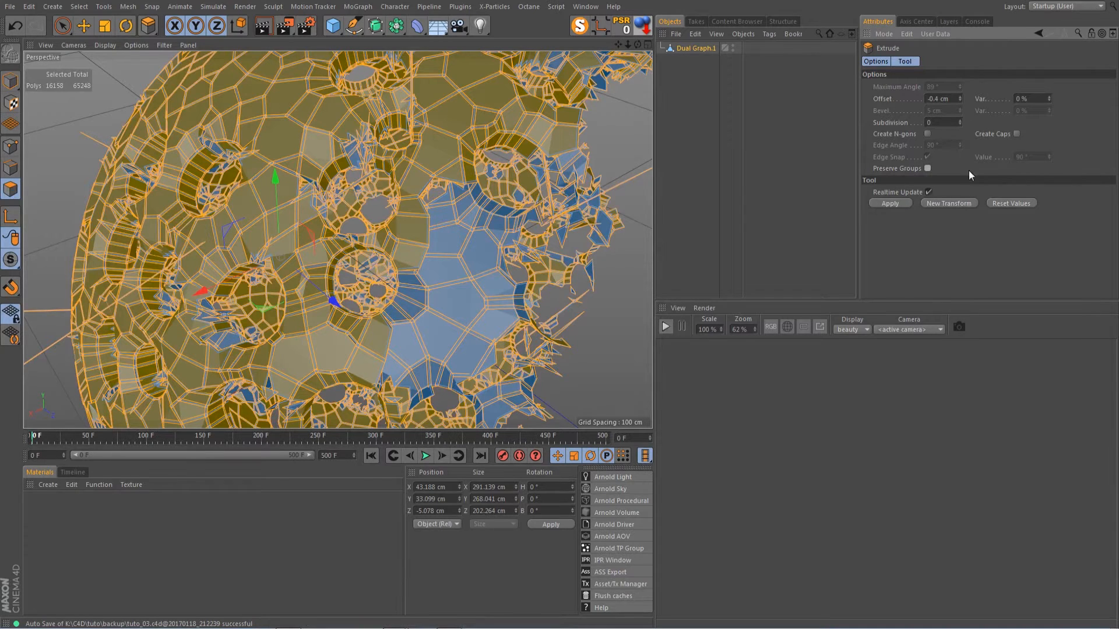
pyautogui.click(889, 203)
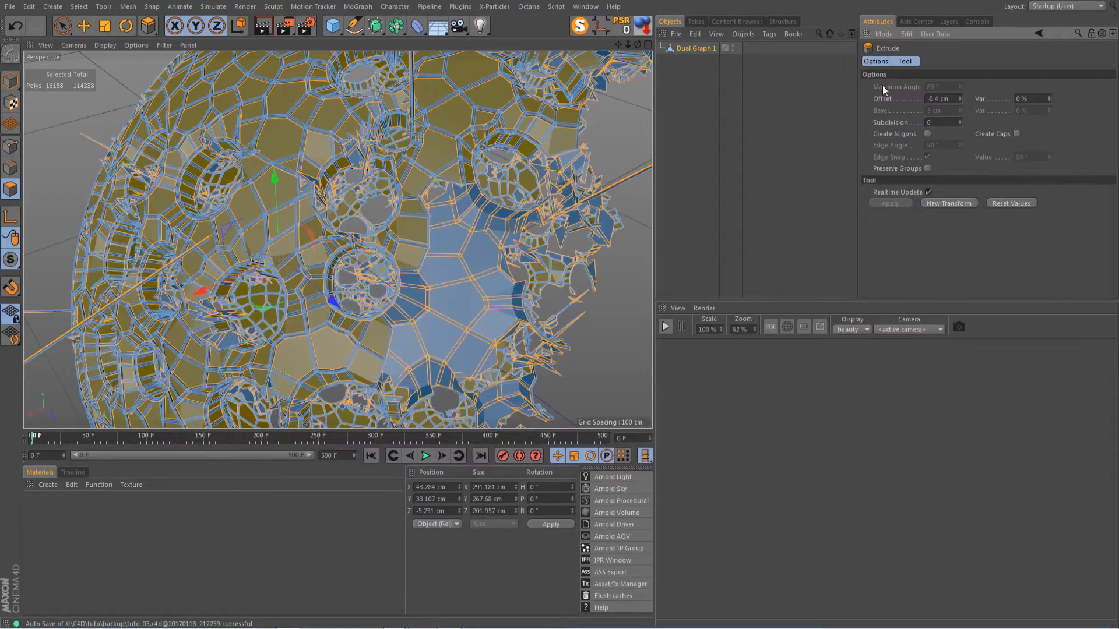
pyautogui.press('i')
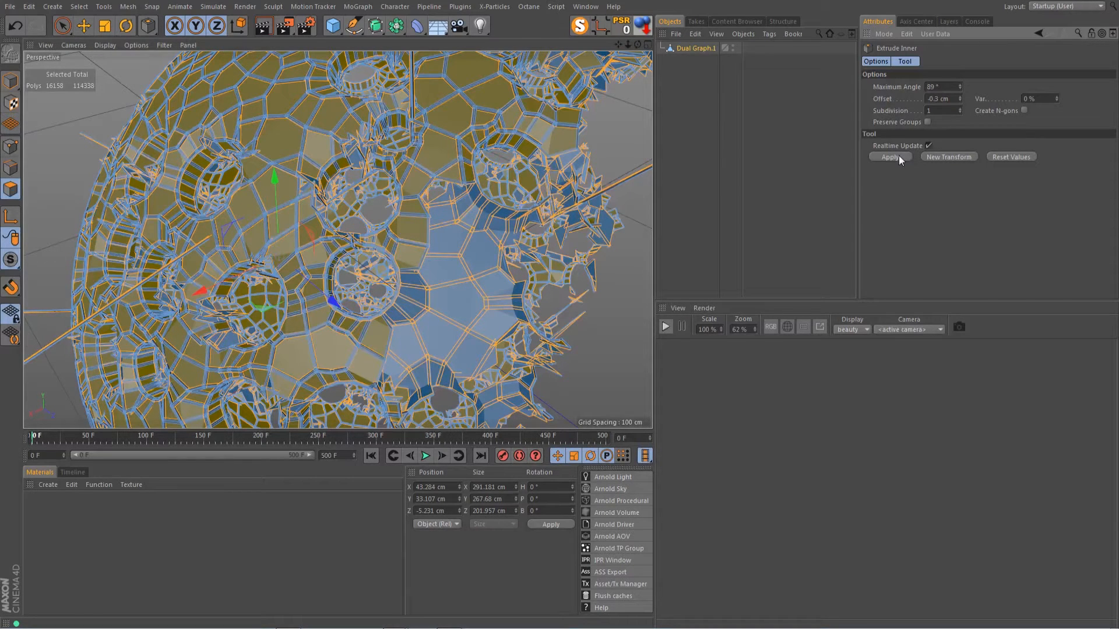
# Store the selected inset polygons of Dual Graph.1 in a polygon selection tag and deselect the object.
pyautogui.click(694, 46)
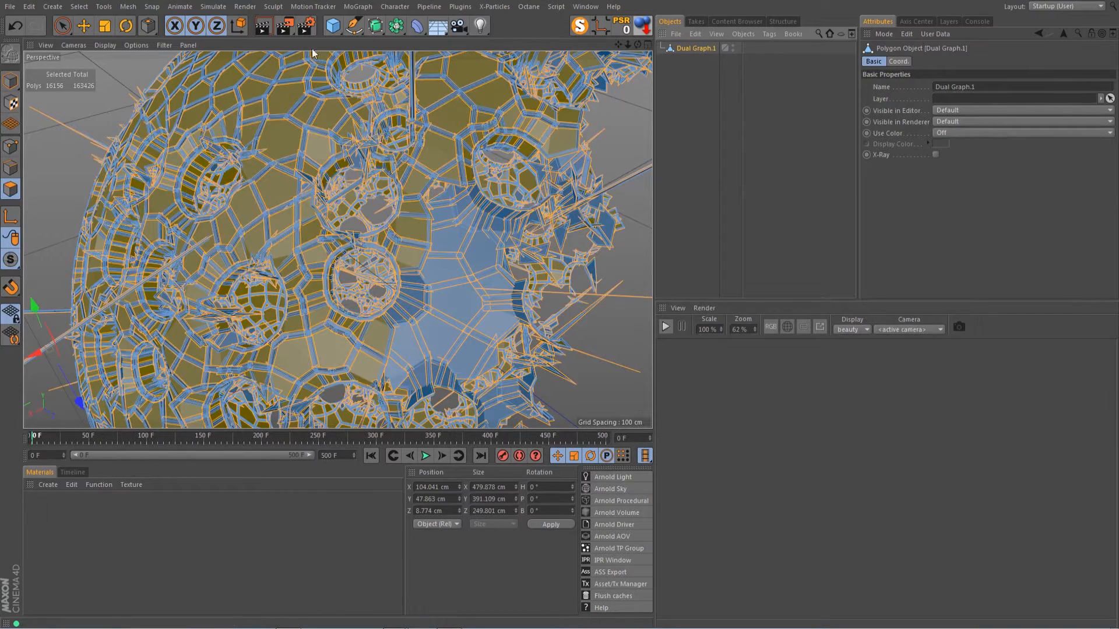
pyautogui.click(82, 8)
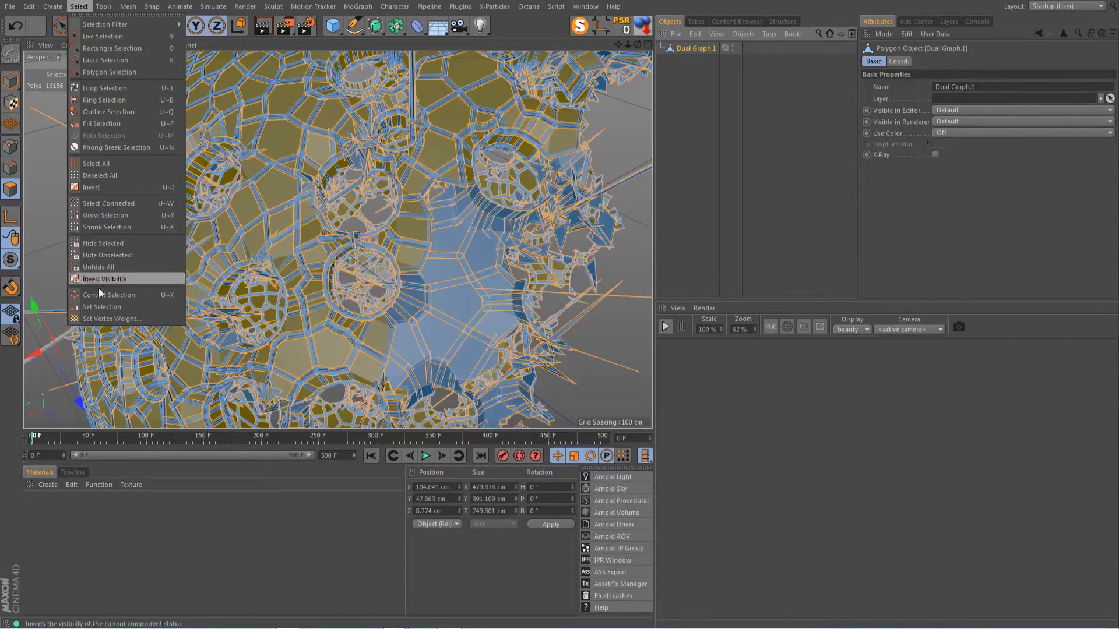
pyautogui.click(111, 306)
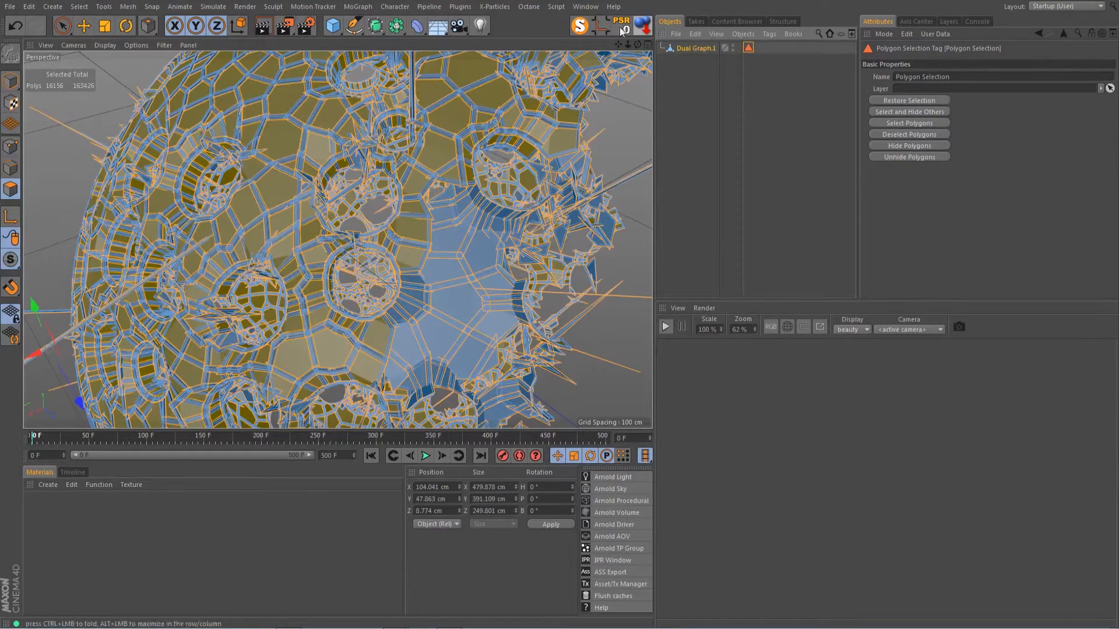
pyautogui.moveTo(629, 44); pyautogui.dragTo(600, 29)
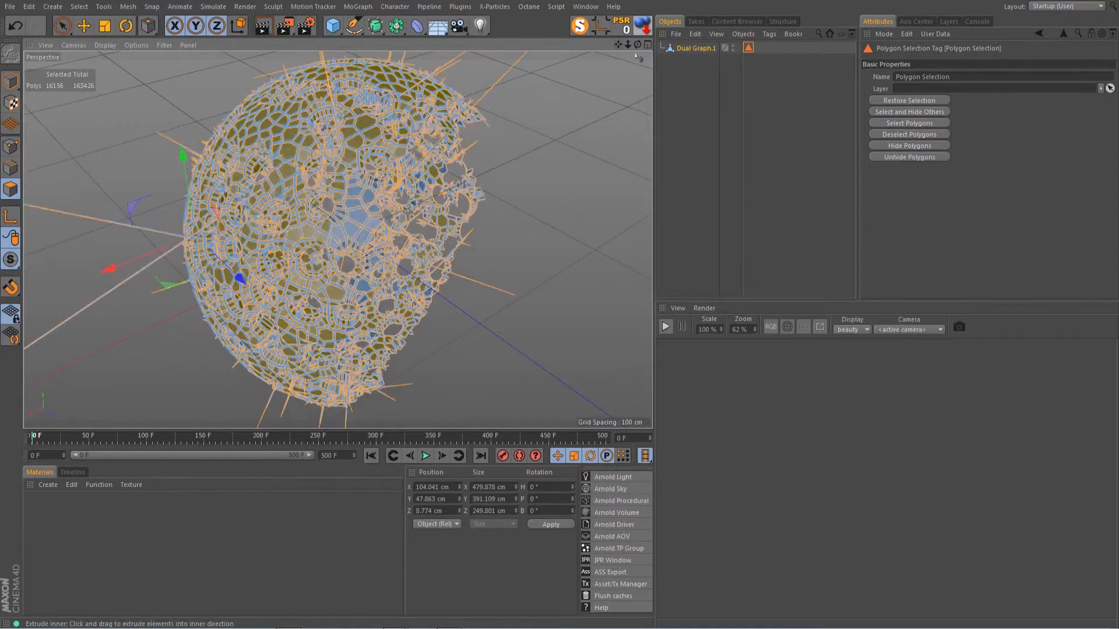
pyautogui.click(687, 72)
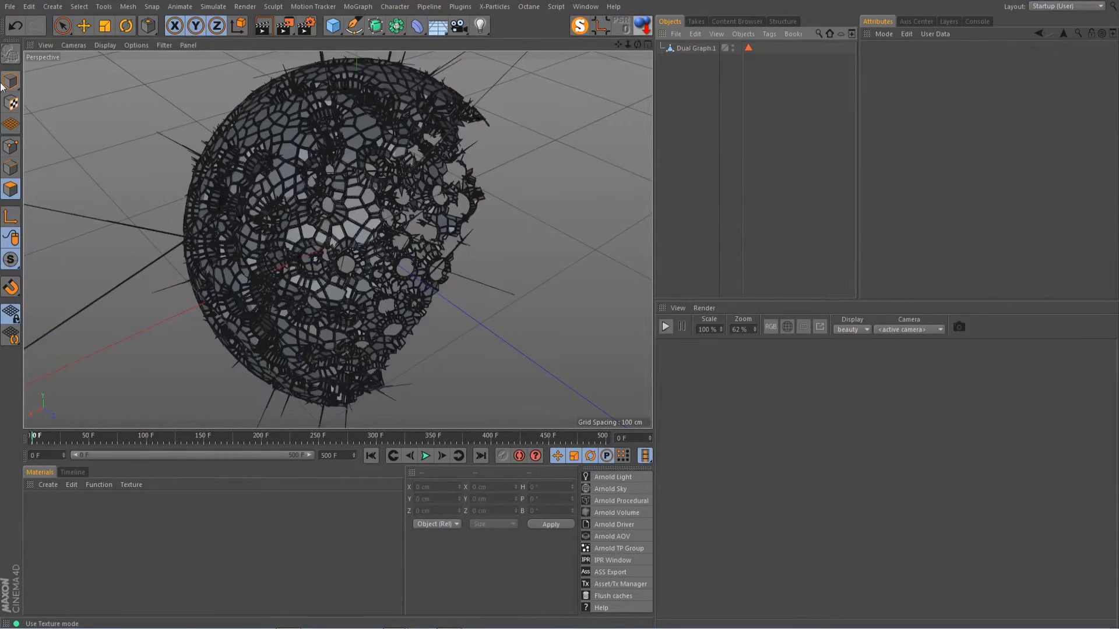
# Select the long stray spike polygons protruding around the ball's outline with Live Selection through the full depth and delete them.
pyautogui.click(12, 81)
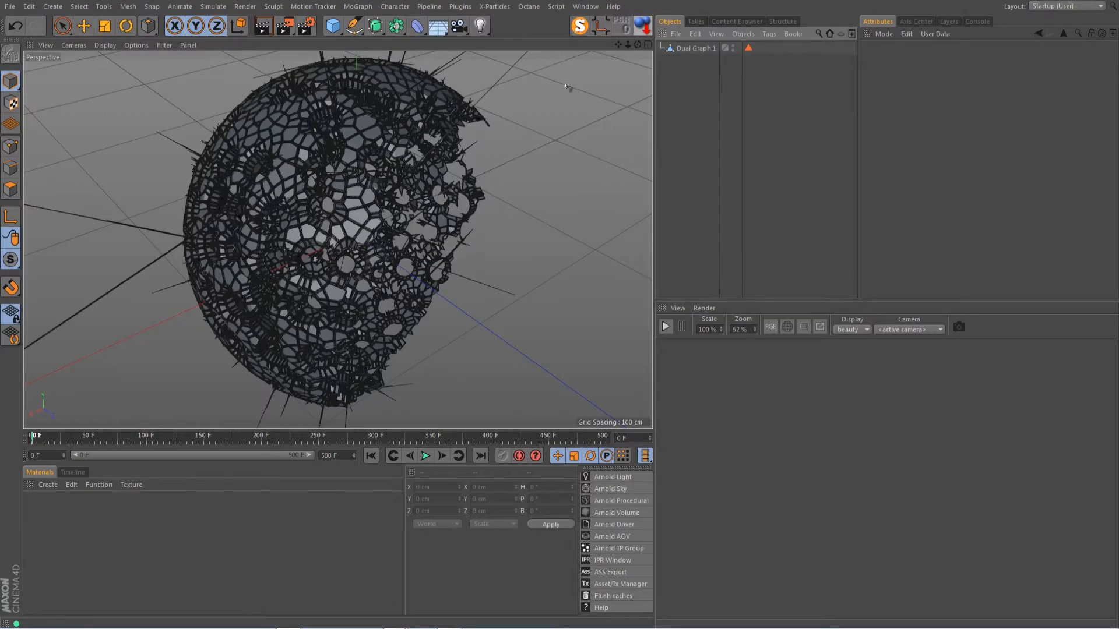
pyautogui.moveTo(637, 44); pyautogui.dragTo(387, 29)
pyautogui.moveTo(337, 239)
pyautogui.keyDown('alt'); pyautogui.mouseDown()
pyautogui.moveTo(370, 277)
pyautogui.moveTo(490, 285)
pyautogui.moveTo(361, 254)
pyautogui.moveTo(478, 233)
pyautogui.moveTo(314, 222)
pyautogui.moveTo(291, 250)
pyautogui.moveTo(338, 239)
pyautogui.mouseUp(); pyautogui.keyUp('alt')
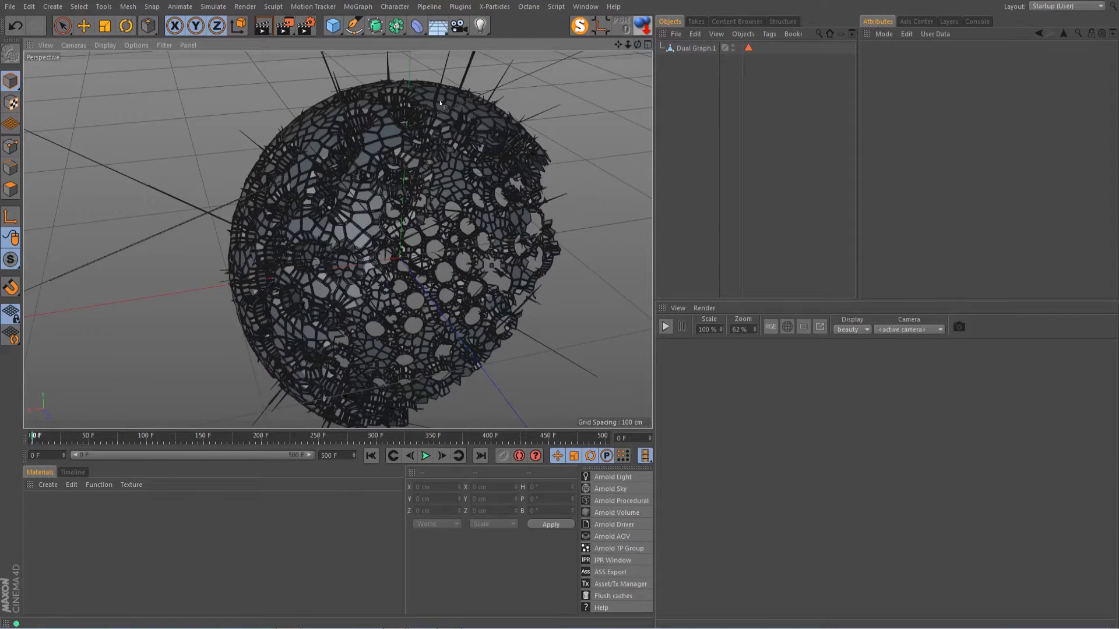
pyautogui.click(11, 189)
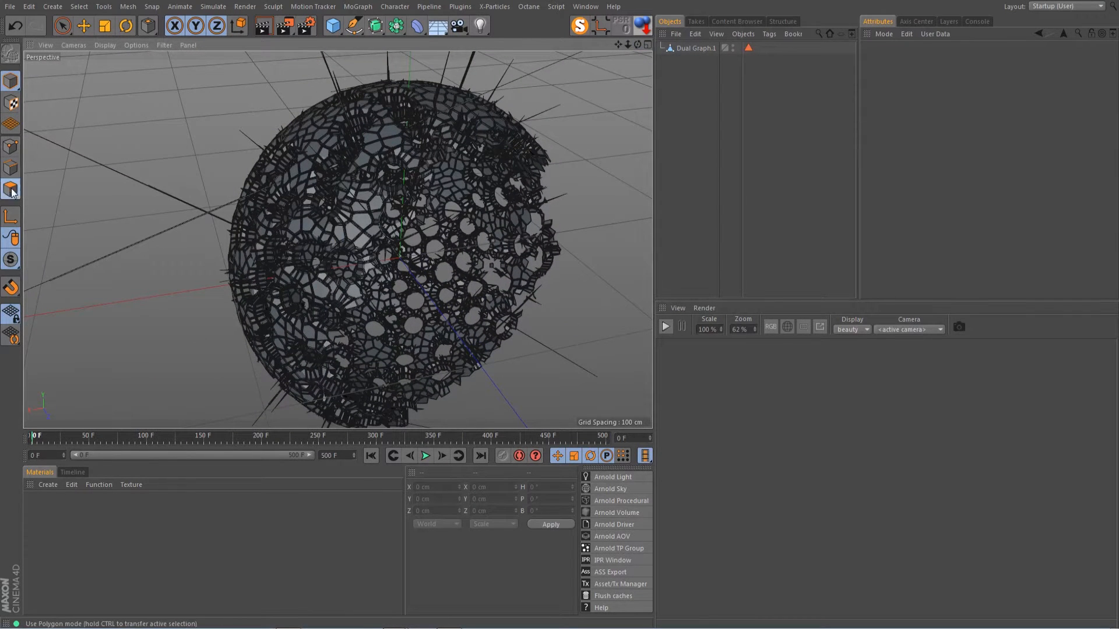
pyautogui.click(62, 26)
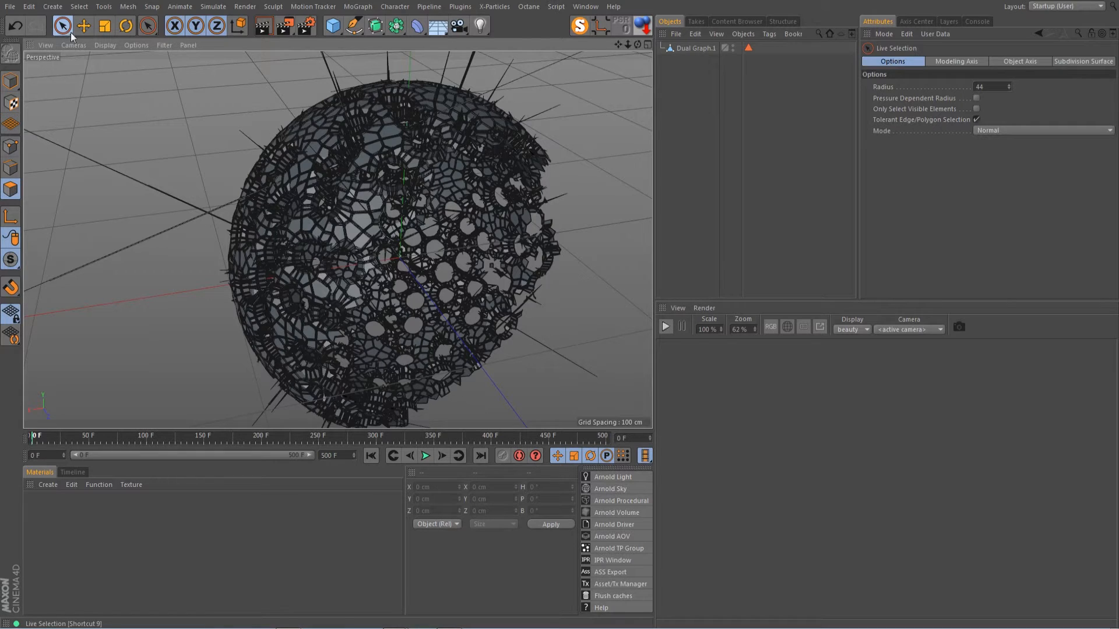
pyautogui.click(695, 48)
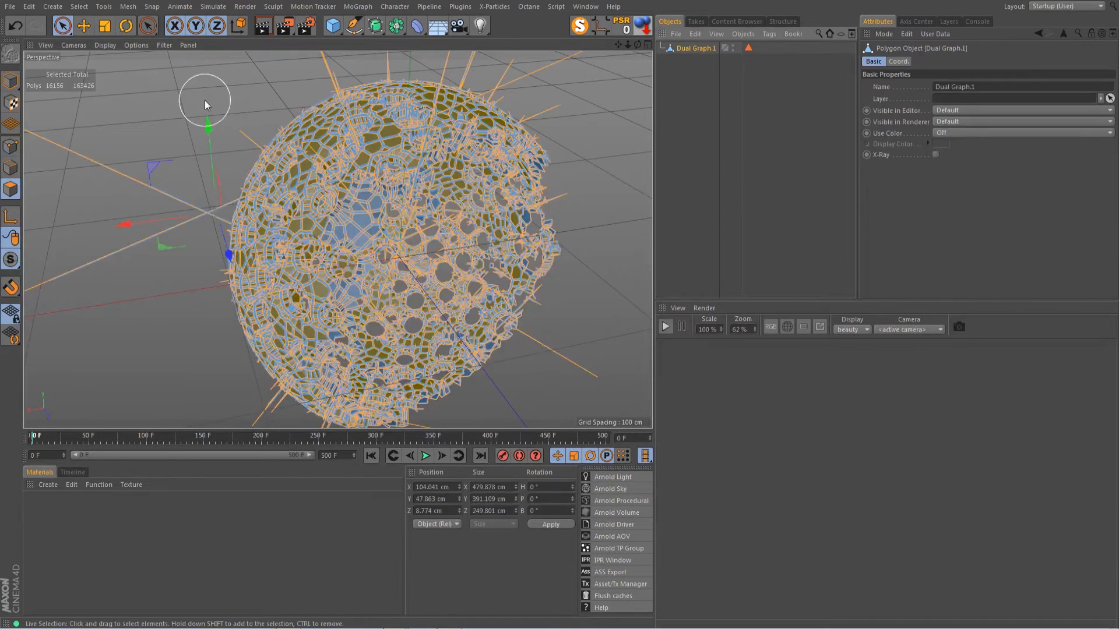
pyautogui.moveTo(205, 100); pyautogui.dragTo(138, 315)
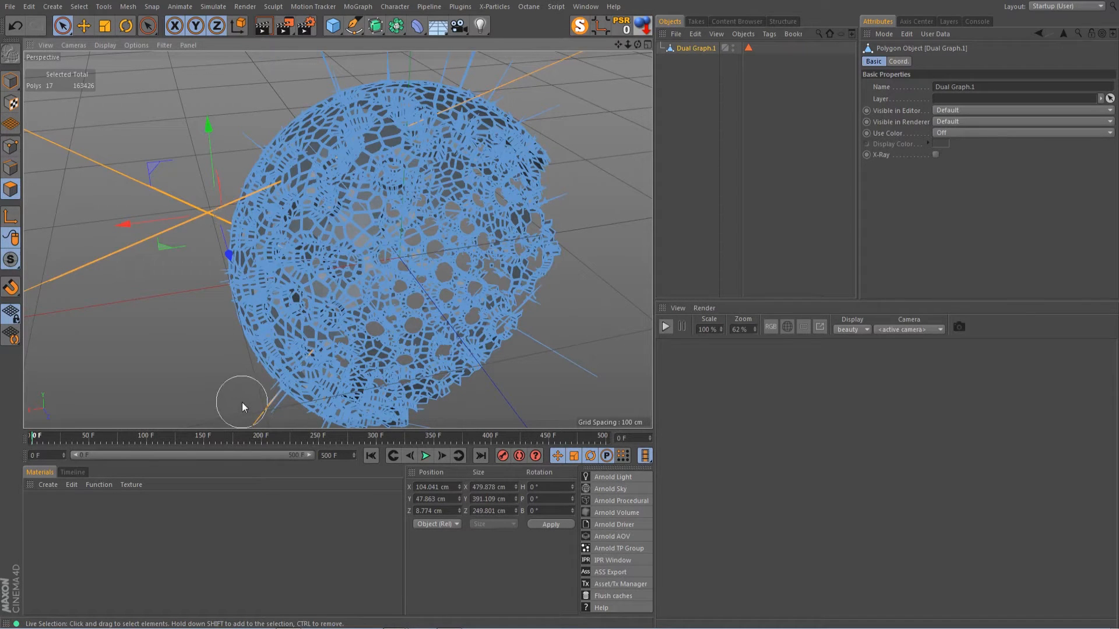
pyautogui.moveTo(242, 402)
pyautogui.mouseDown()
pyautogui.moveTo(259, 409)
pyautogui.moveTo(163, 242)
pyautogui.moveTo(267, 100)
pyautogui.mouseUp()
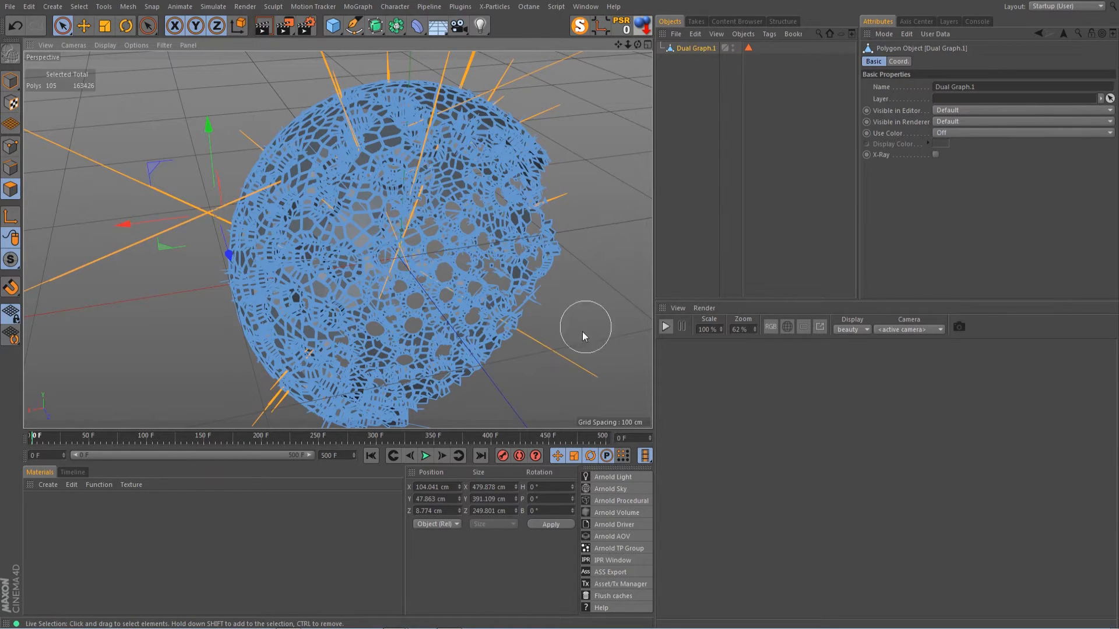
pyautogui.moveTo(582, 330); pyautogui.dragTo(509, 402)
pyautogui.moveTo(616, 43); pyautogui.dragTo(609, 0)
pyautogui.keyDown('shift'); pyautogui.moveTo(270, 381); pyautogui.dragTo(284, 374); pyautogui.keyUp('shift')
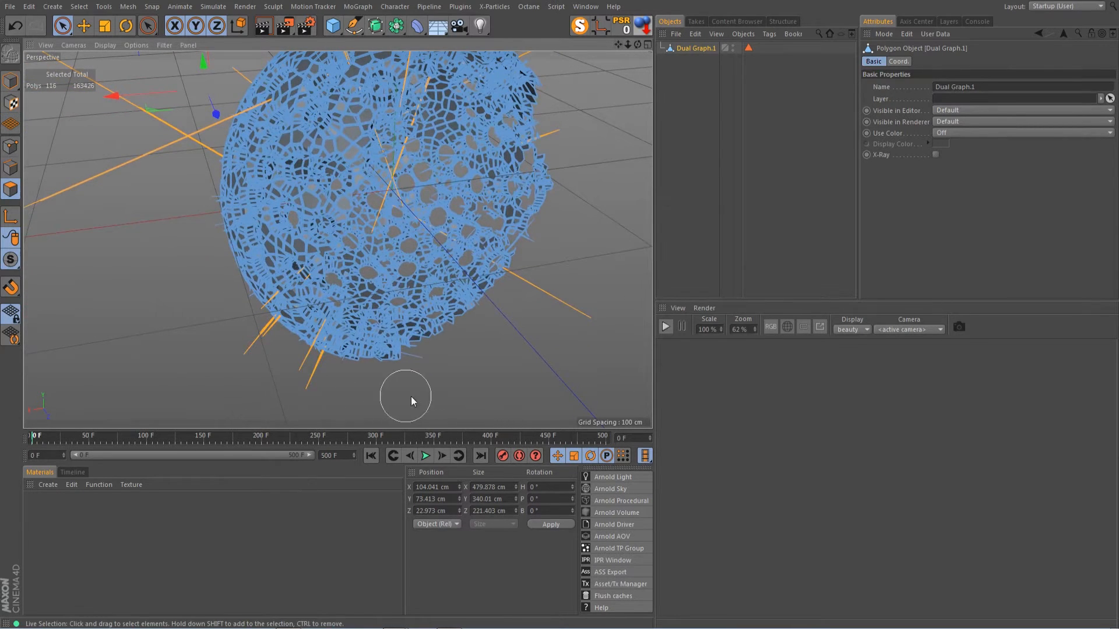
pyautogui.press('Delete')
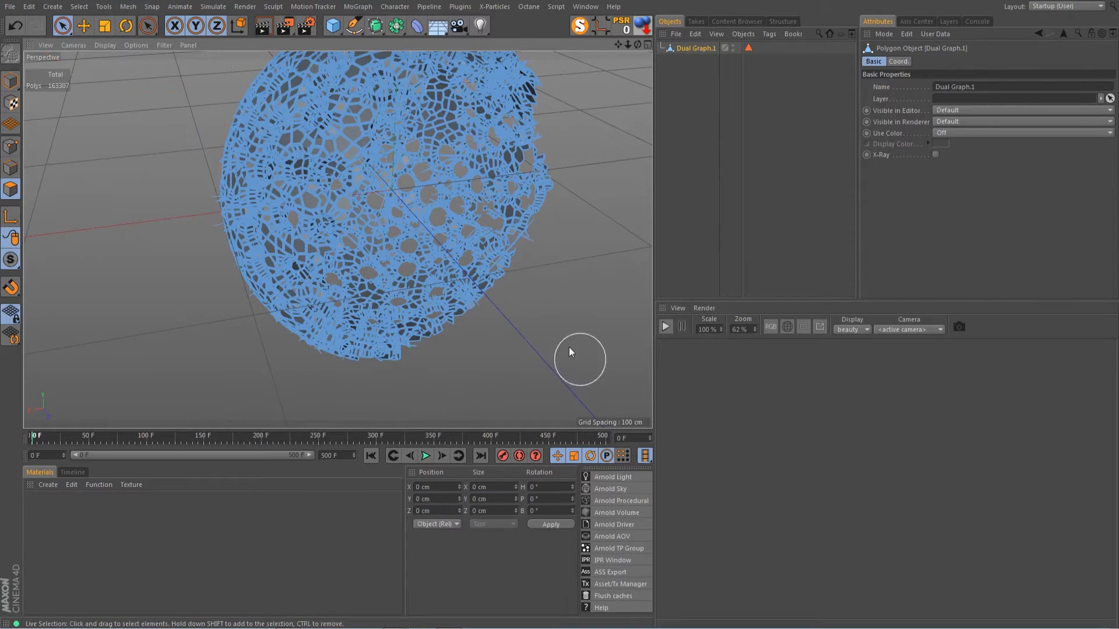
# Delete the small spike at the top of the ball and the stray spikes along its rounded back.
pyautogui.moveTo(617, 43); pyautogui.dragTo(460, 64)
pyautogui.click(422, 70)
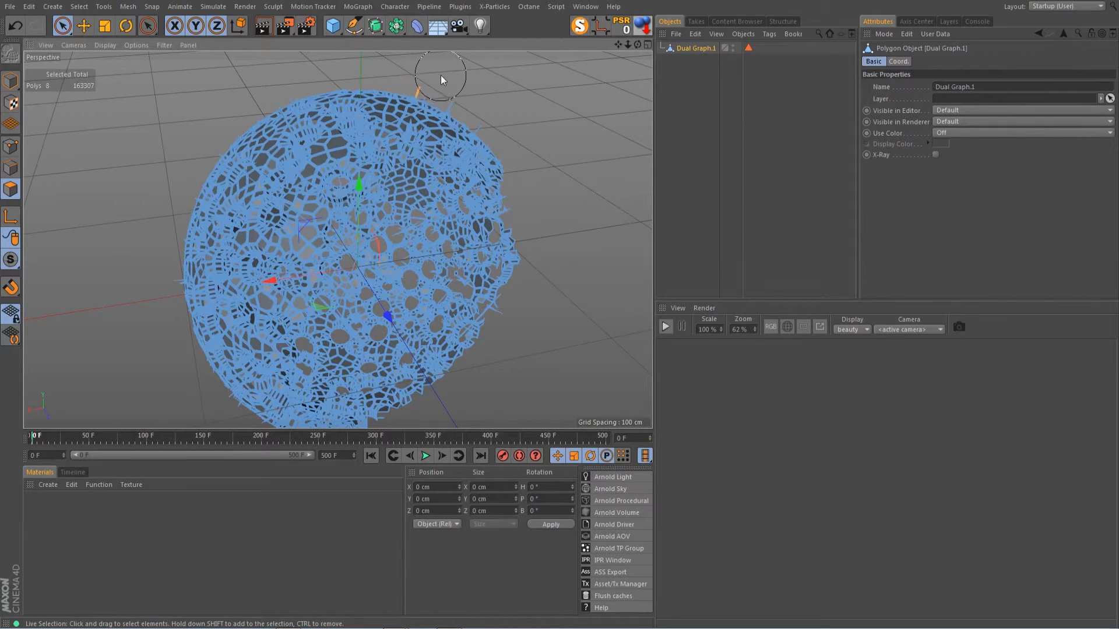
pyautogui.press('Delete')
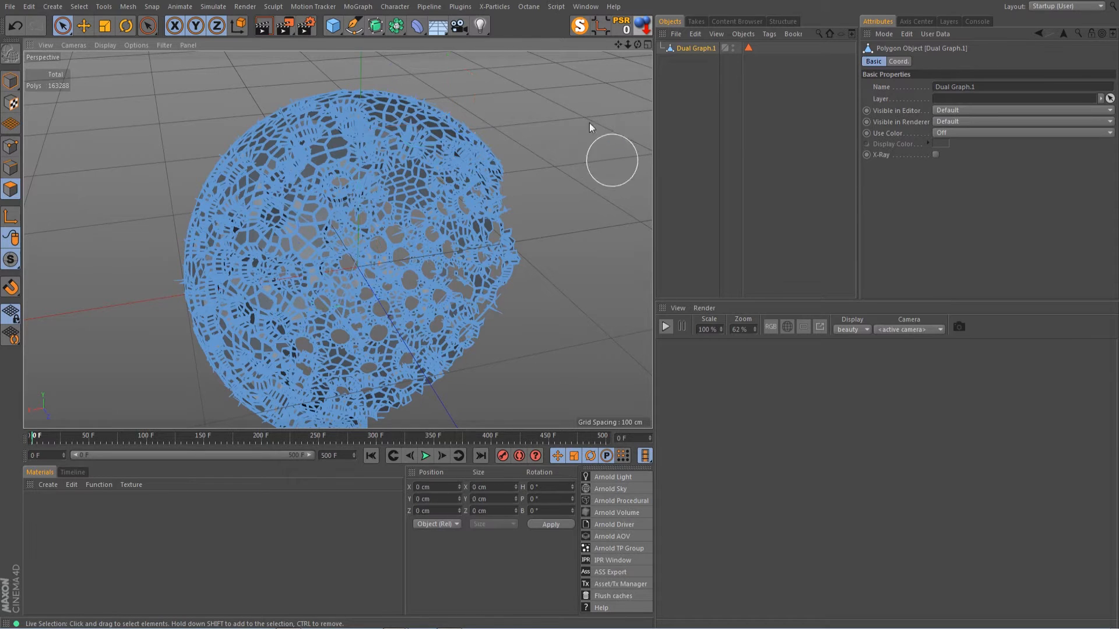
pyautogui.moveTo(638, 44)
pyautogui.mouseDown()
pyautogui.moveTo(381, 77)
pyautogui.moveTo(362, 83)
pyautogui.moveTo(379, 123)
pyautogui.mouseUp()
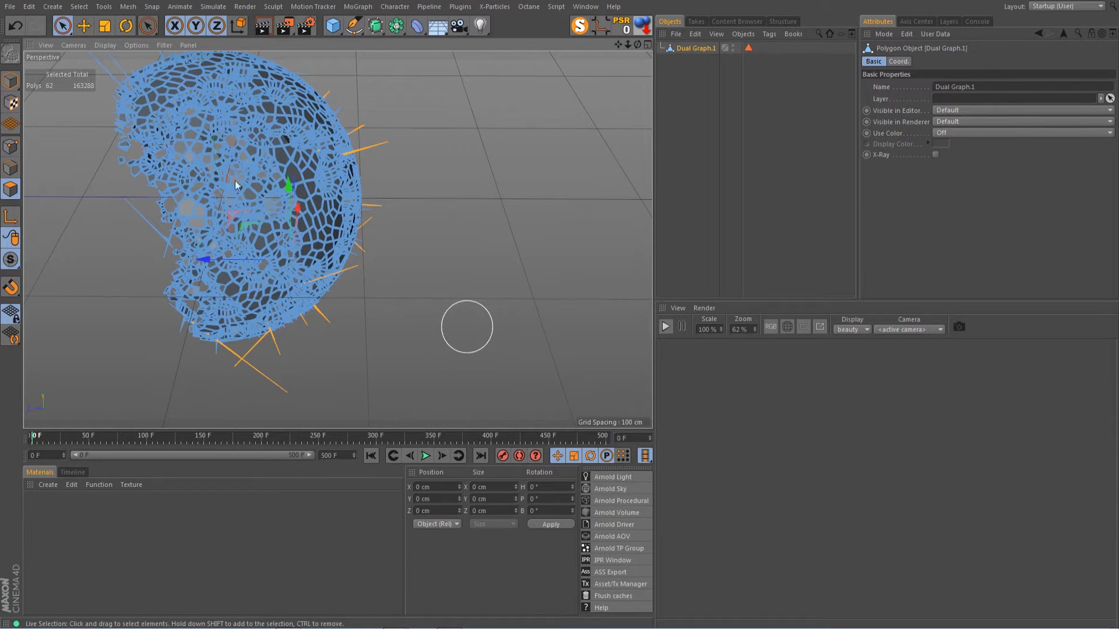
pyautogui.press('Delete')
# Delete the long spikes at the upper edge of the cut, leaving out the shell polygons, and the spikes along the open side.
pyautogui.click(82, 72)
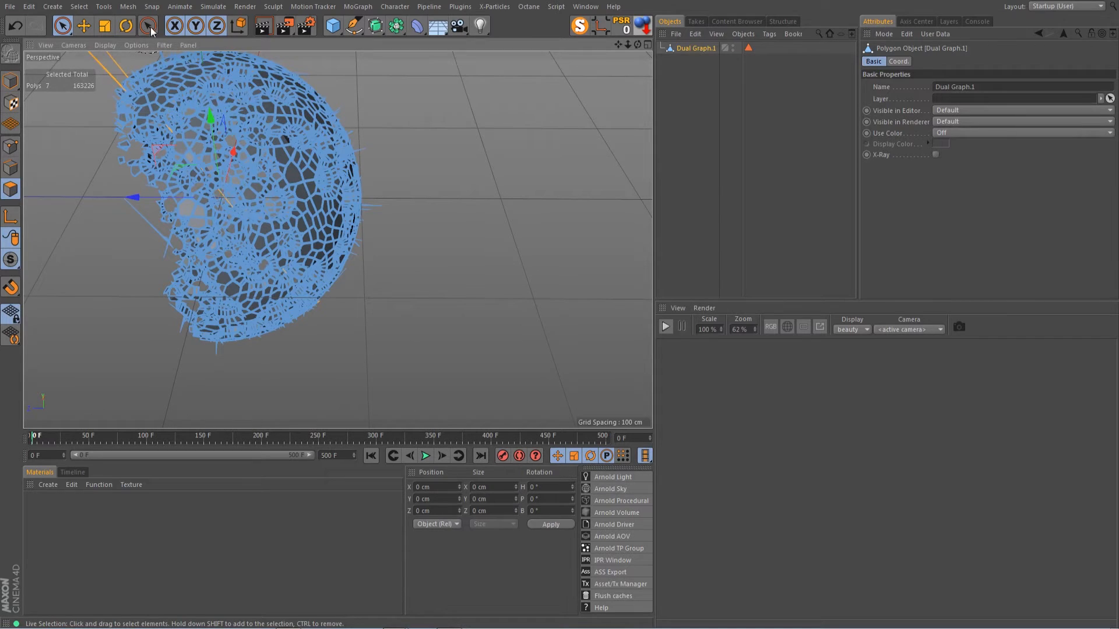
pyautogui.moveTo(138, 48); pyautogui.dragTo(134, 50)
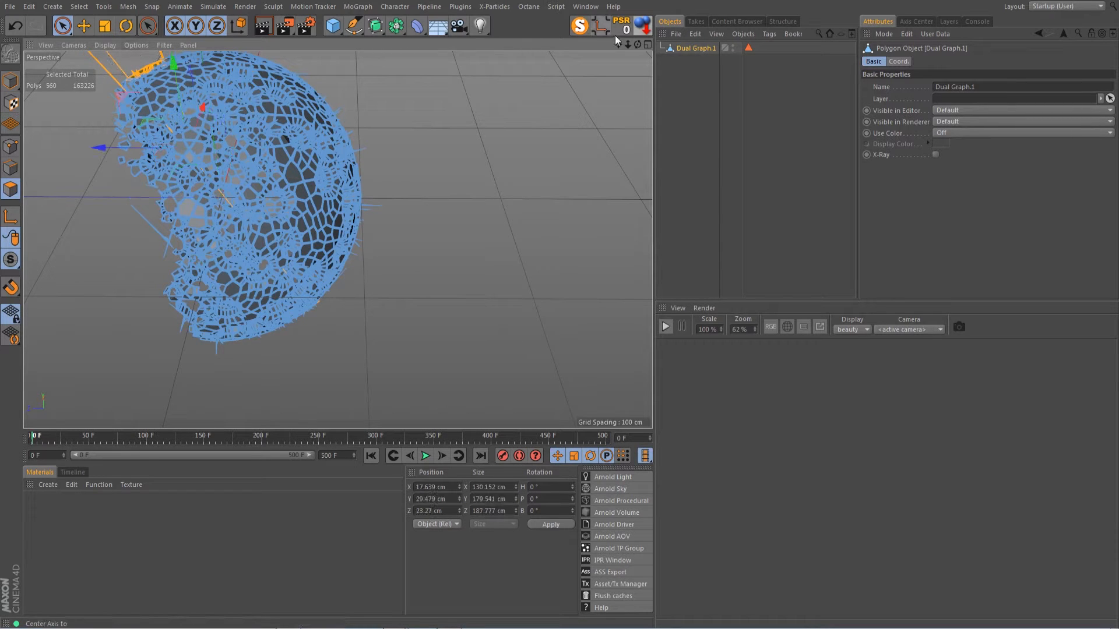
pyautogui.moveTo(617, 44); pyautogui.dragTo(773, 115)
pyautogui.keyDown('ctrl'); pyautogui.moveTo(298, 151); pyautogui.dragTo(326, 130); pyautogui.keyUp('ctrl')
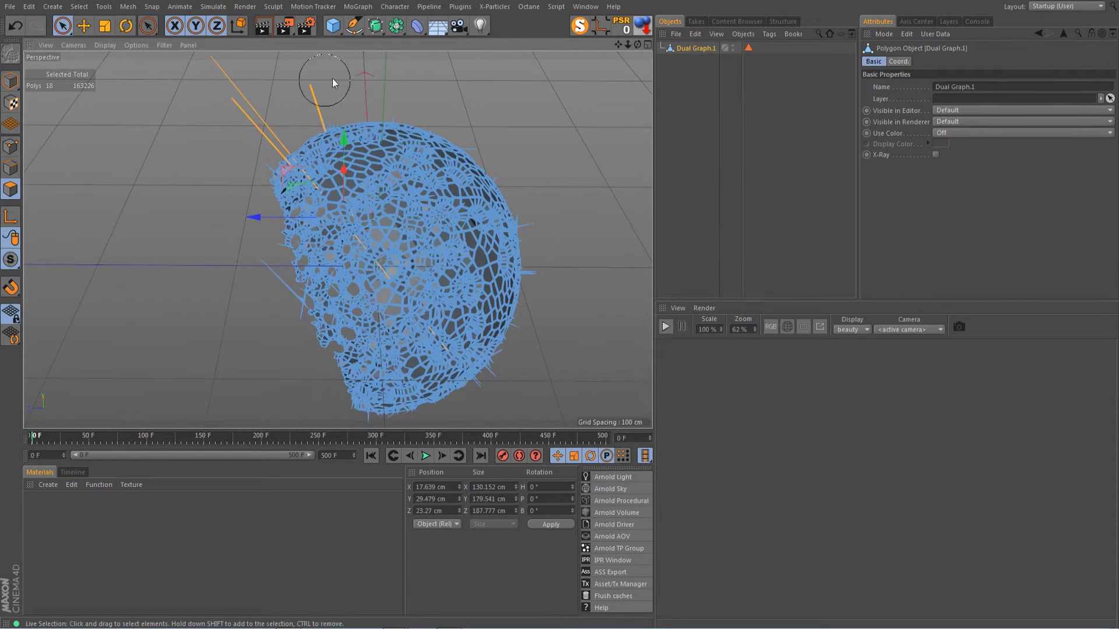
pyautogui.press('Delete')
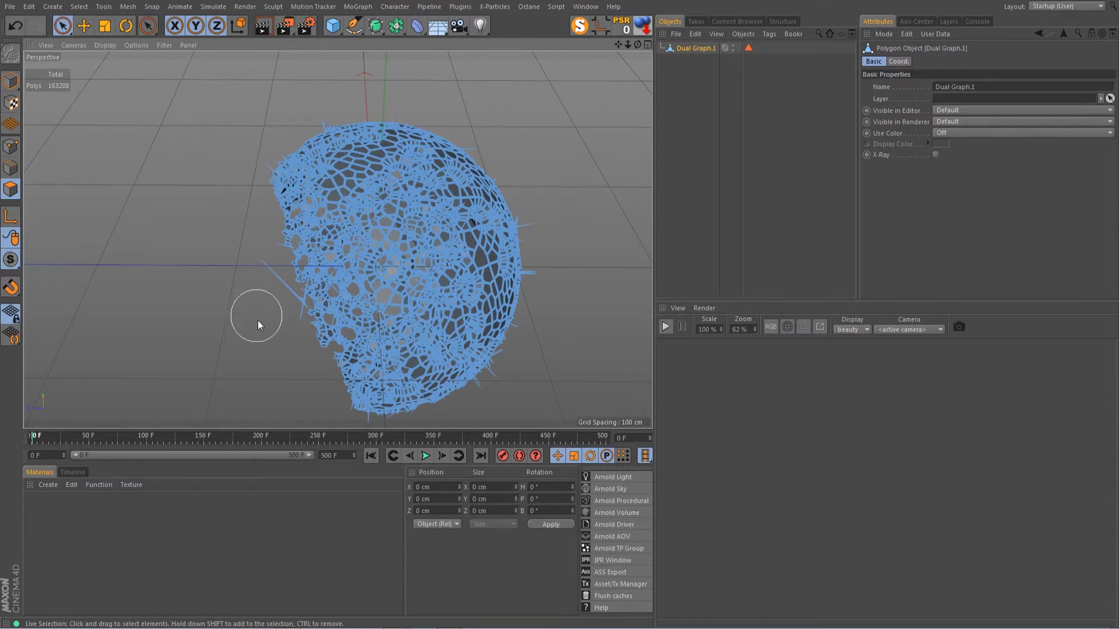
pyautogui.moveTo(258, 320)
pyautogui.mouseDown()
pyautogui.moveTo(279, 304)
pyautogui.moveTo(243, 320)
pyautogui.mouseUp()
pyautogui.press('Delete')
# Delete the remaining short spikes on the rounded back, along the top and at the upper corner of the cut.
pyautogui.moveTo(527, 196); pyautogui.dragTo(543, 206)
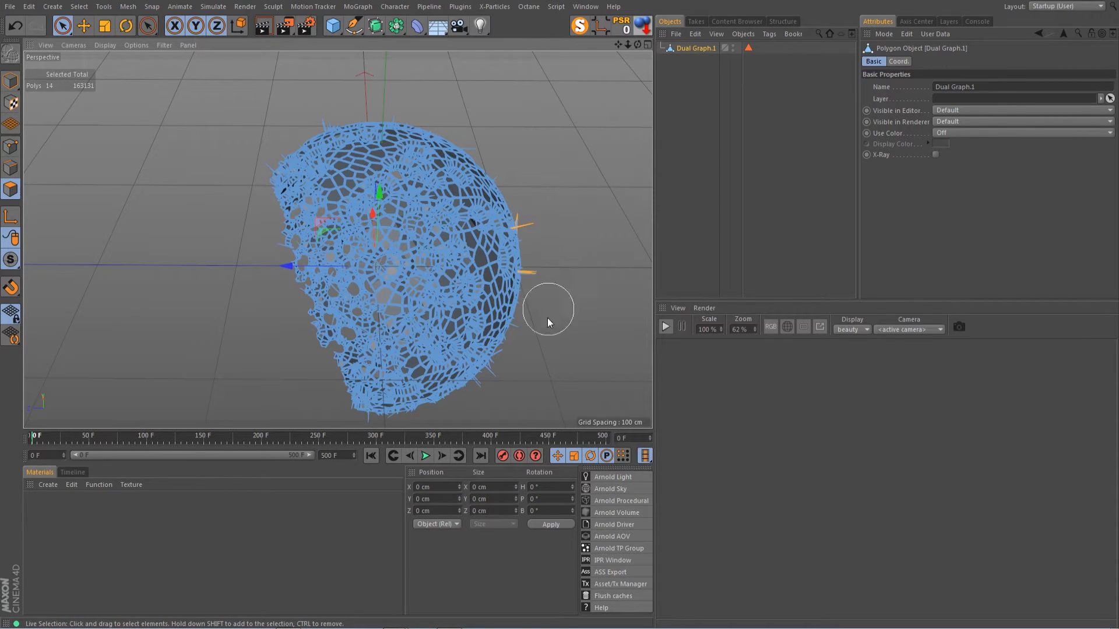
pyautogui.moveTo(503, 402); pyautogui.dragTo(485, 412)
pyautogui.press('Delete')
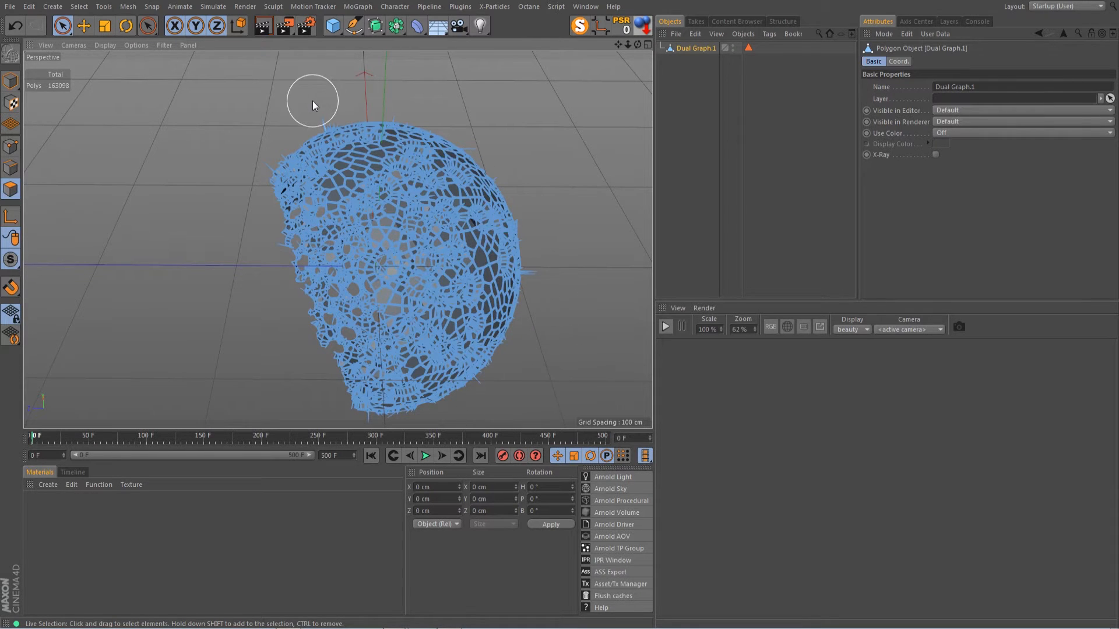
pyautogui.moveTo(313, 100); pyautogui.dragTo(334, 92)
pyautogui.press('Delete')
pyautogui.moveTo(253, 148); pyautogui.dragTo(300, 109)
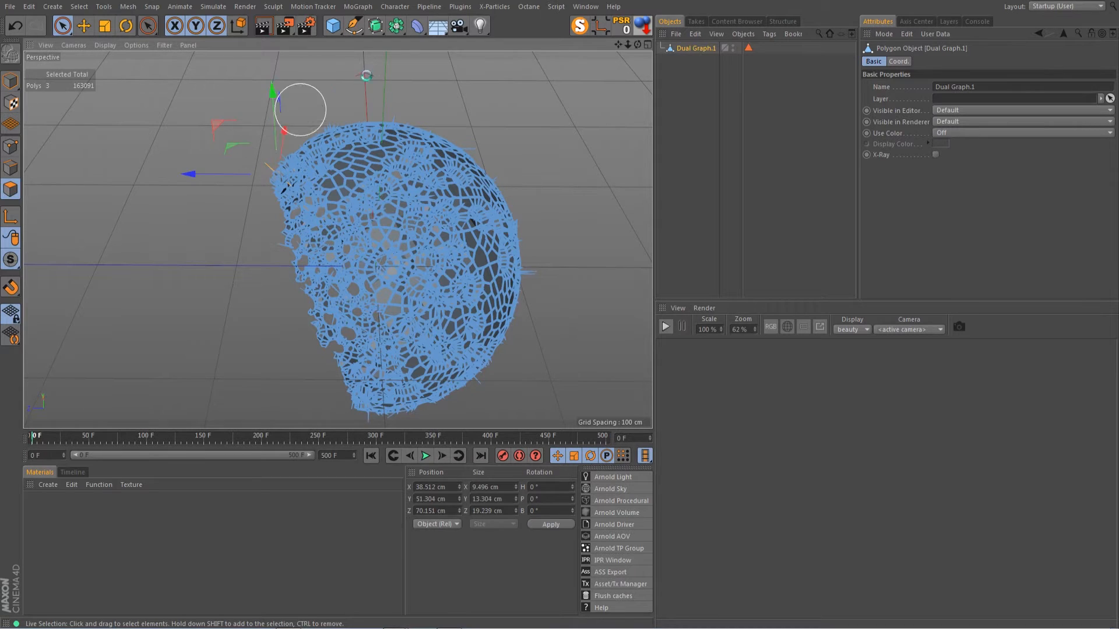
pyautogui.press('Delete')
# Delete the stray spikes sticking out of the ball's lower rounded side.
pyautogui.moveTo(627, 45); pyautogui.dragTo(554, 55)
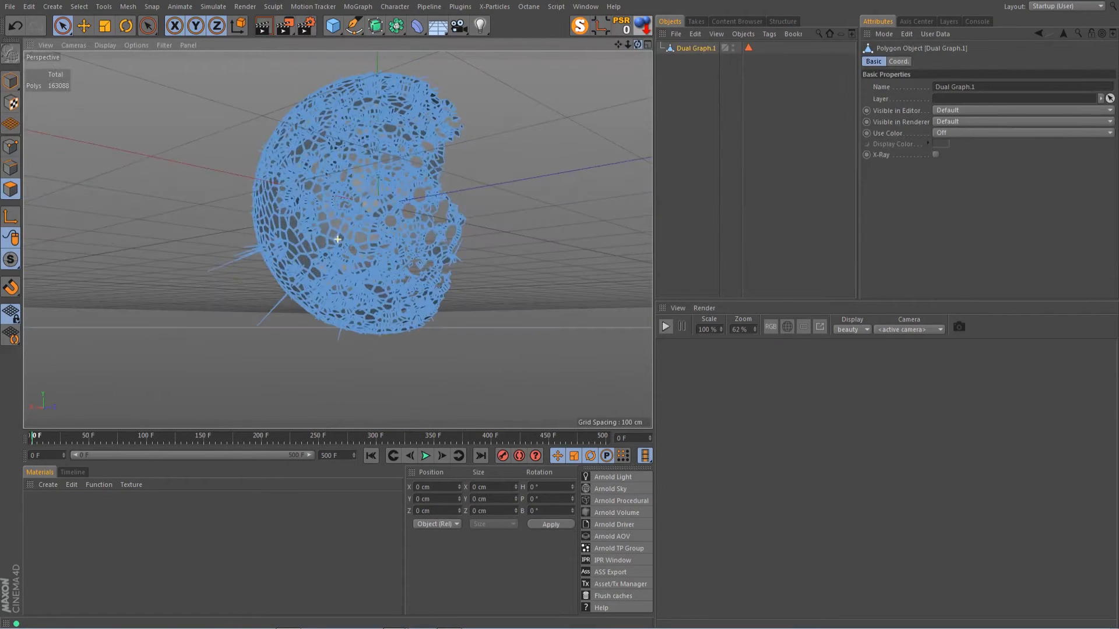
pyautogui.moveTo(208, 221); pyautogui.dragTo(252, 327)
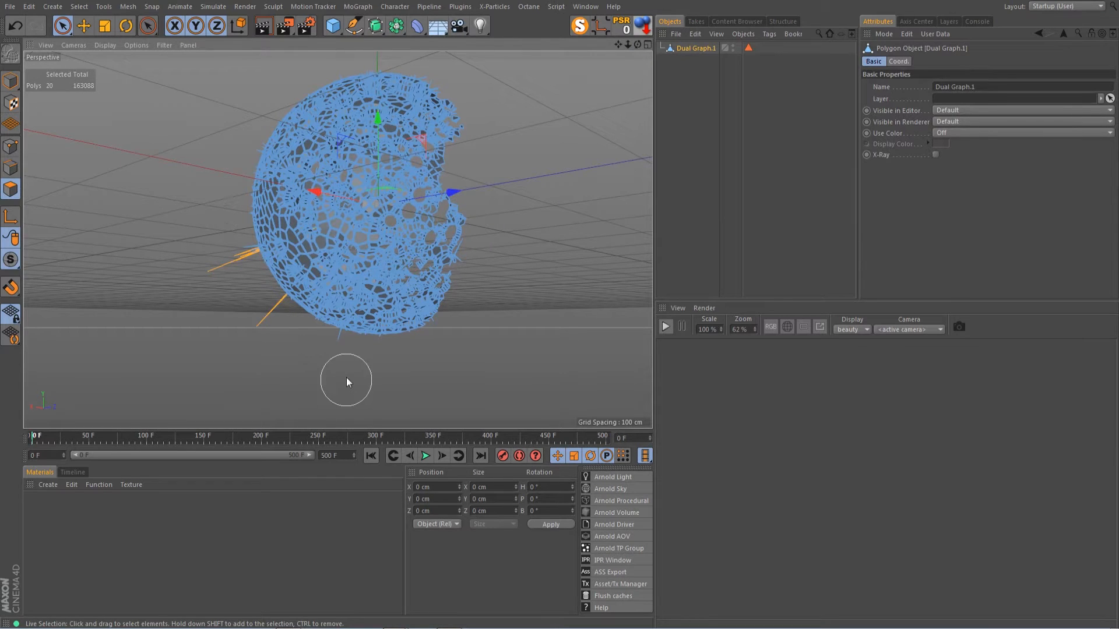
pyautogui.press('Delete')
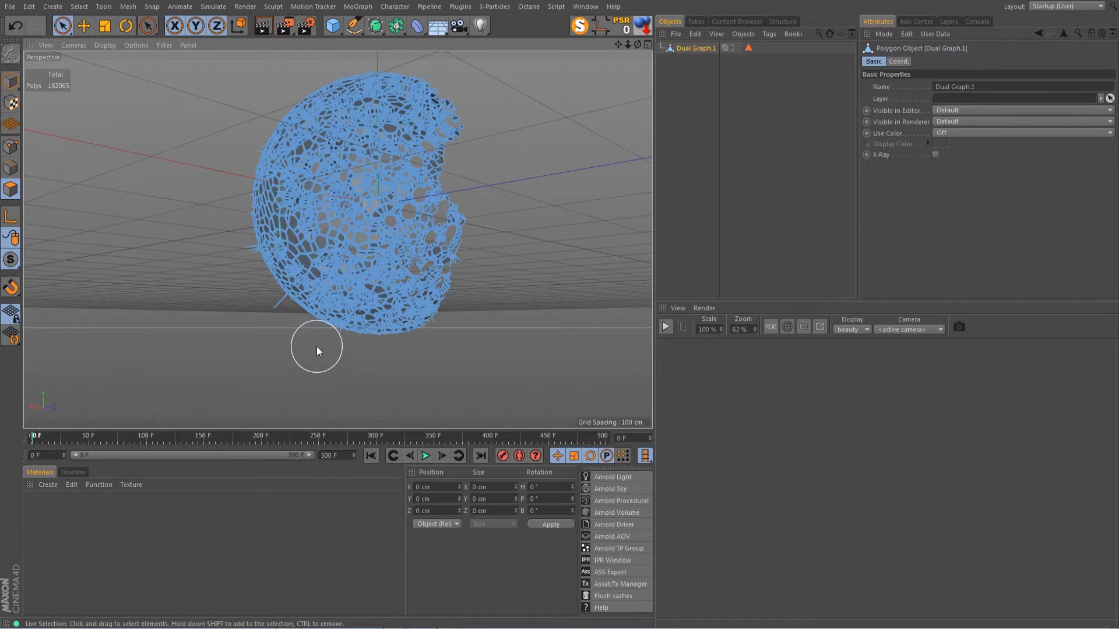
pyautogui.moveTo(212, 219); pyautogui.dragTo(233, 261)
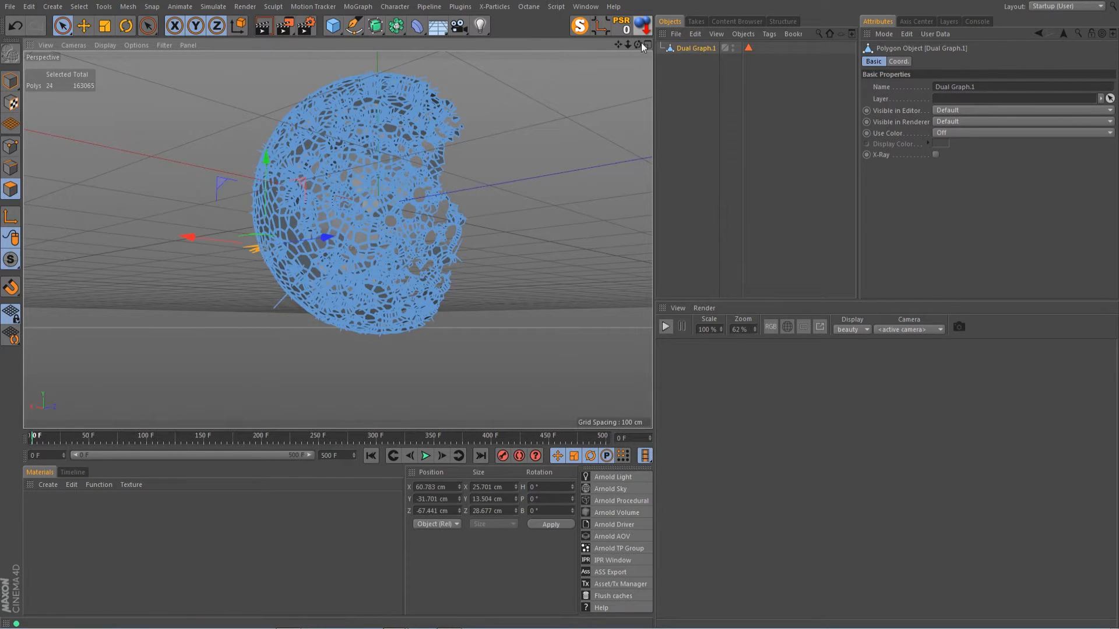
pyautogui.moveTo(640, 44)
pyautogui.mouseDown()
pyautogui.moveTo(431, 64)
pyautogui.moveTo(12, 187)
pyautogui.mouseUp()
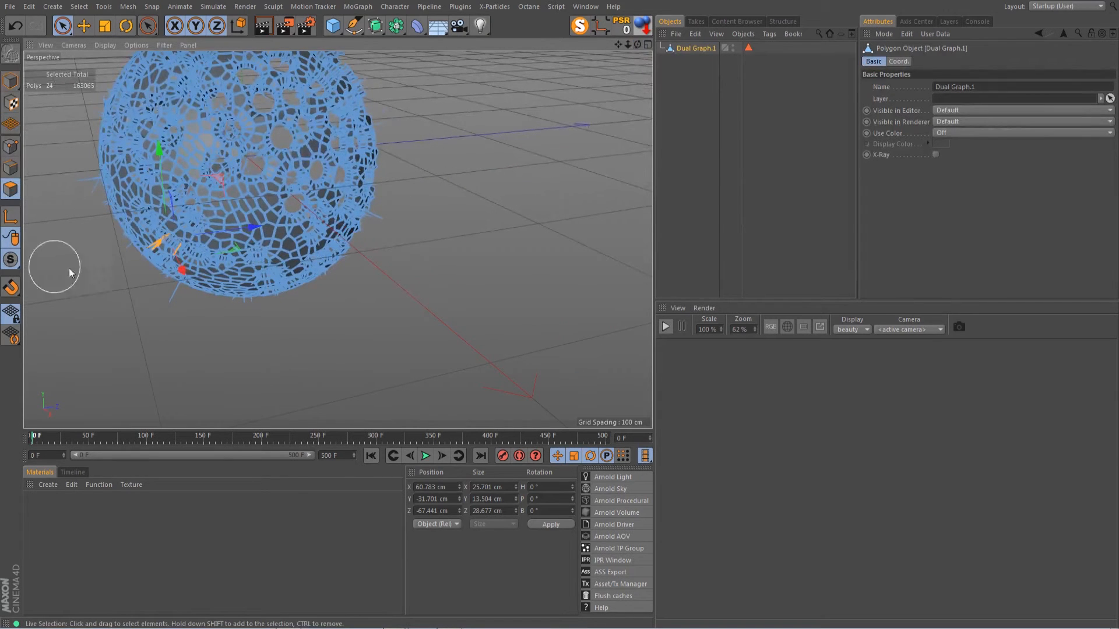
pyautogui.press('Delete')
# Deselect the object, switch to model mode and examine the ball from several angles and close up for leftover spikes.
pyautogui.moveTo(637, 44)
pyautogui.mouseDown()
pyautogui.moveTo(583, 59)
pyautogui.moveTo(631, 60)
pyautogui.mouseUp()
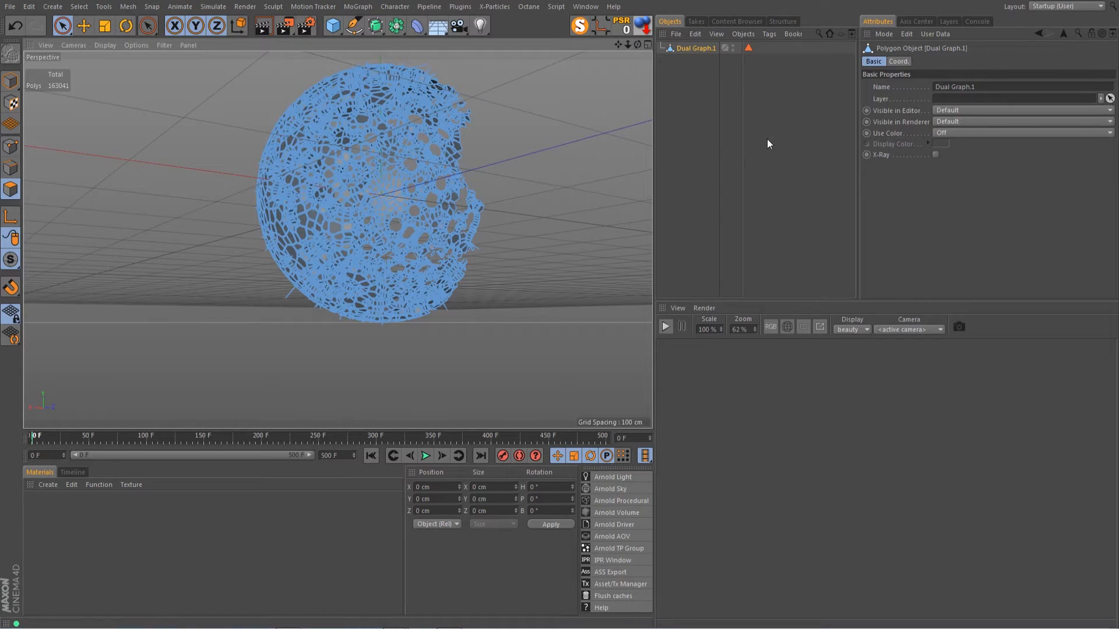
pyautogui.moveTo(618, 45); pyautogui.dragTo(589, 94)
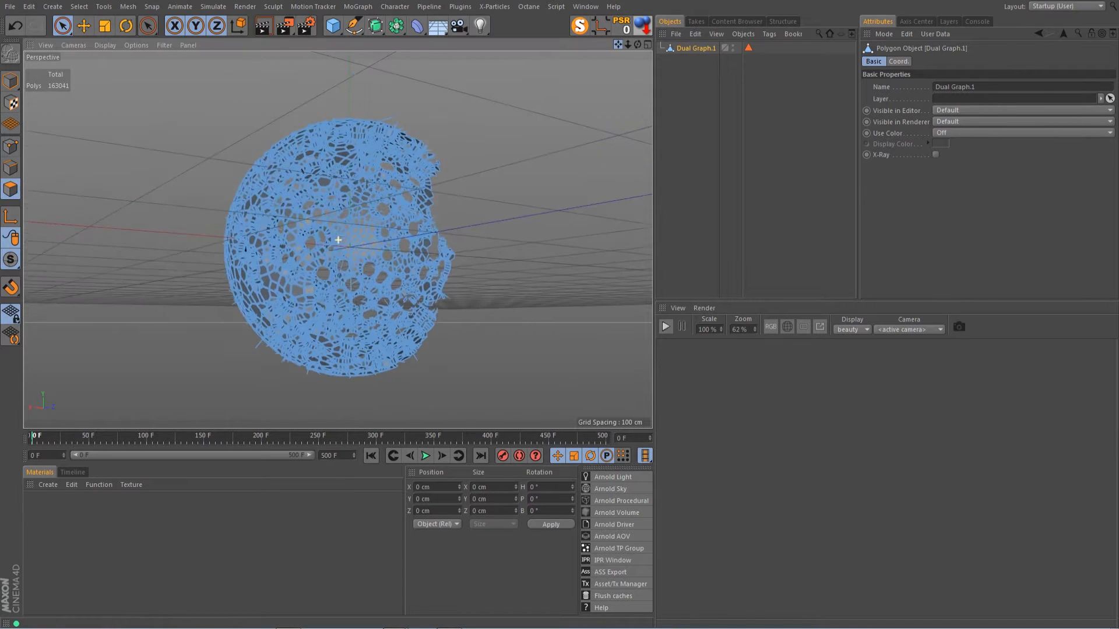
pyautogui.moveTo(638, 44); pyautogui.dragTo(657, 68)
pyautogui.click(665, 98)
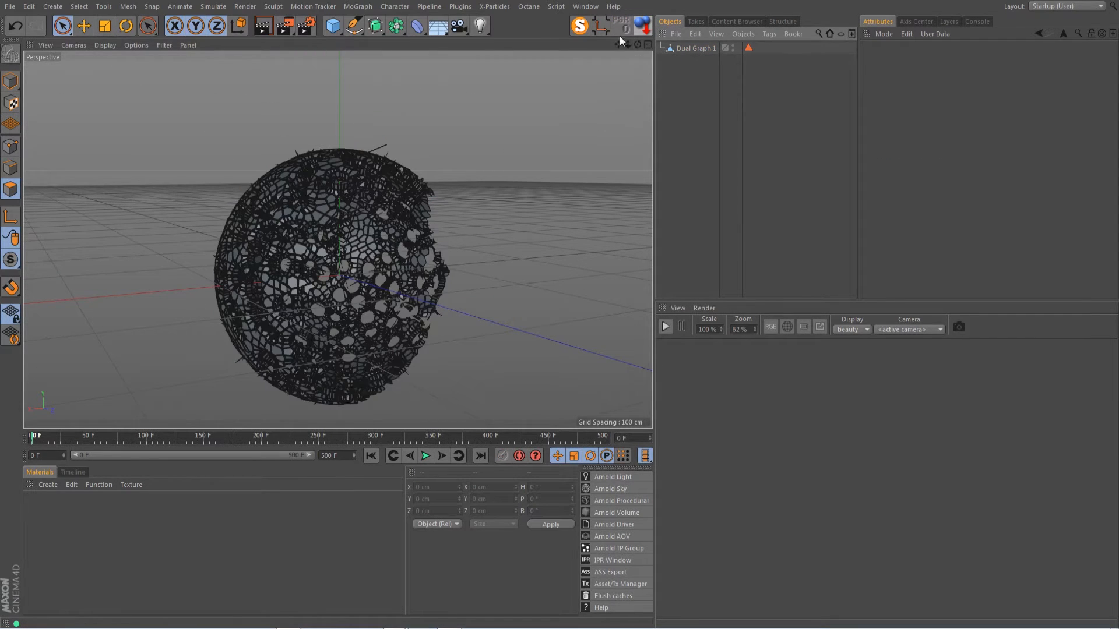
pyautogui.click(11, 80)
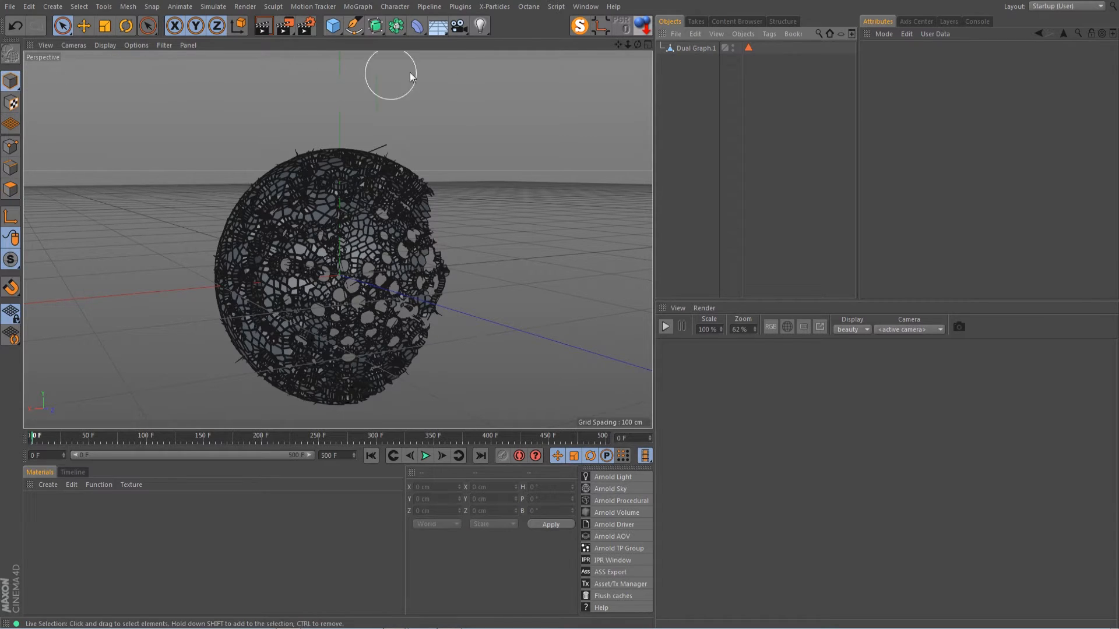
pyautogui.moveTo(637, 44); pyautogui.dragTo(218, 317)
pyautogui.scroll(6, 218, 317)
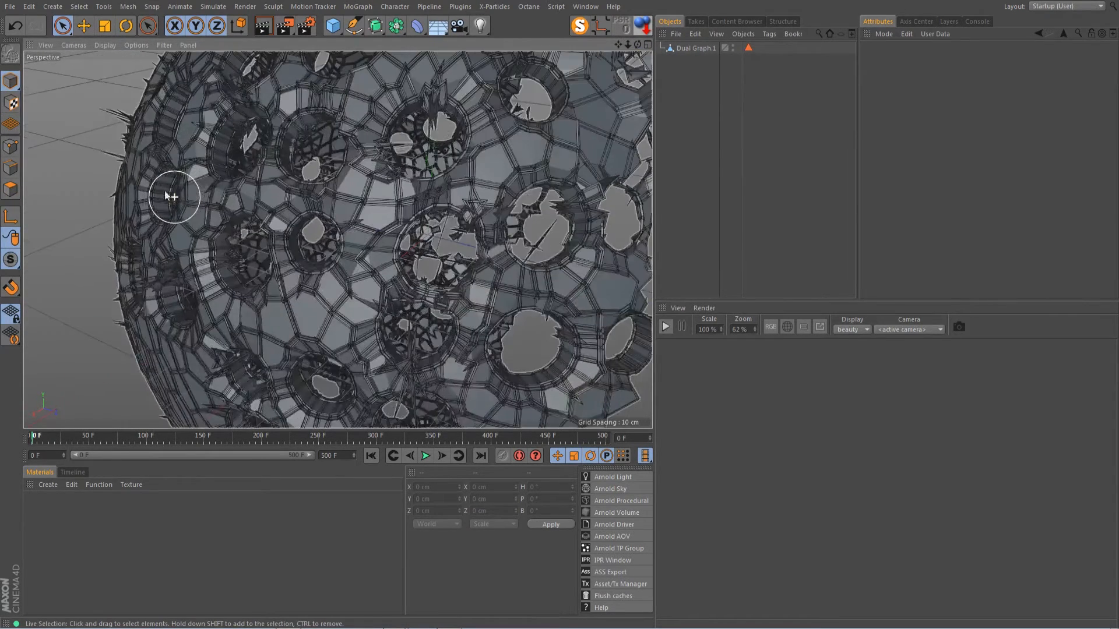
pyautogui.scroll(-6, 113, 145)
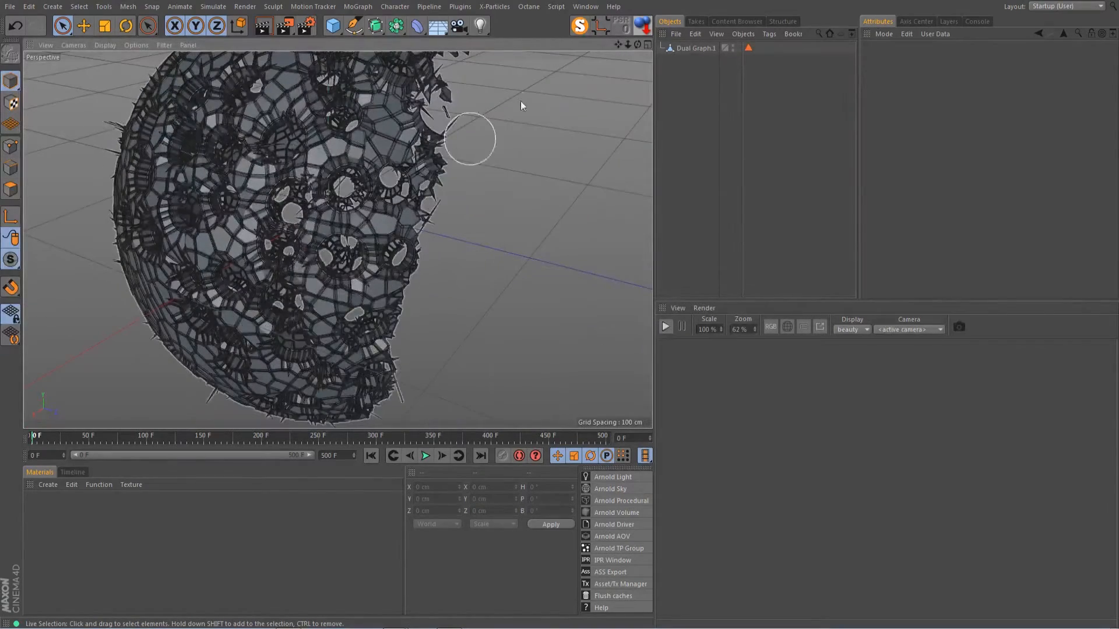
# Place the Dual Graph.1 object inside a Subdivision Surface, then switch the Subdivision Surface off.
pyautogui.moveTo(638, 45)
pyautogui.mouseDown()
pyautogui.moveTo(600, 64)
pyautogui.moveTo(628, 52)
pyautogui.moveTo(615, 44)
pyautogui.moveTo(630, 47)
pyautogui.moveTo(617, 53)
pyautogui.mouseUp()
pyautogui.keyDown('alt'); pyautogui.moveTo(352, 204); pyautogui.dragTo(373, 189); pyautogui.keyUp('alt')
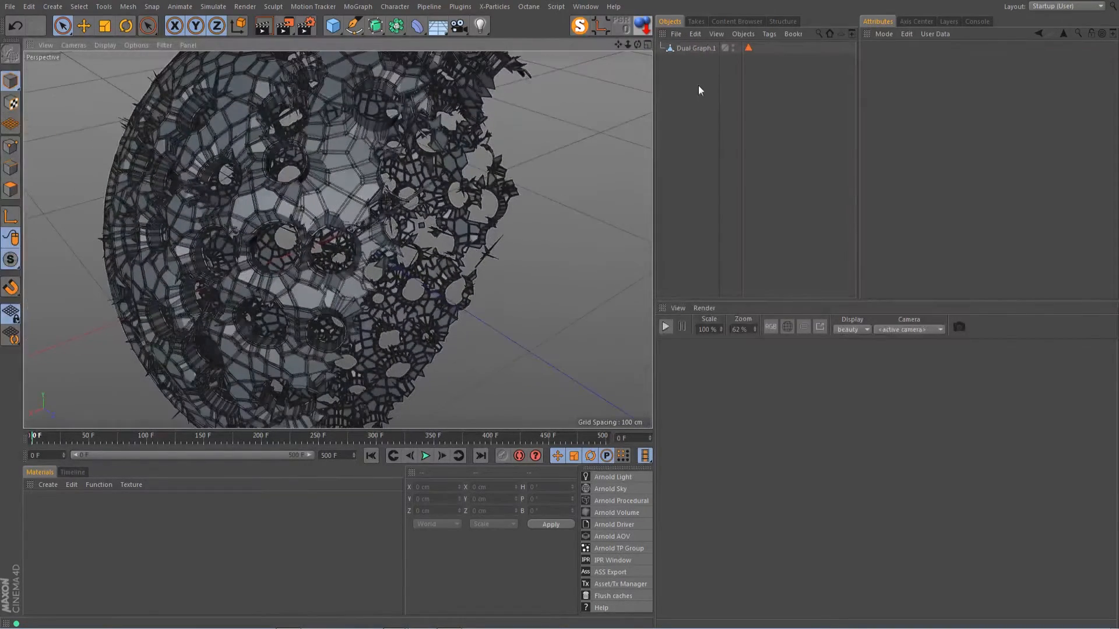
pyautogui.click(695, 48)
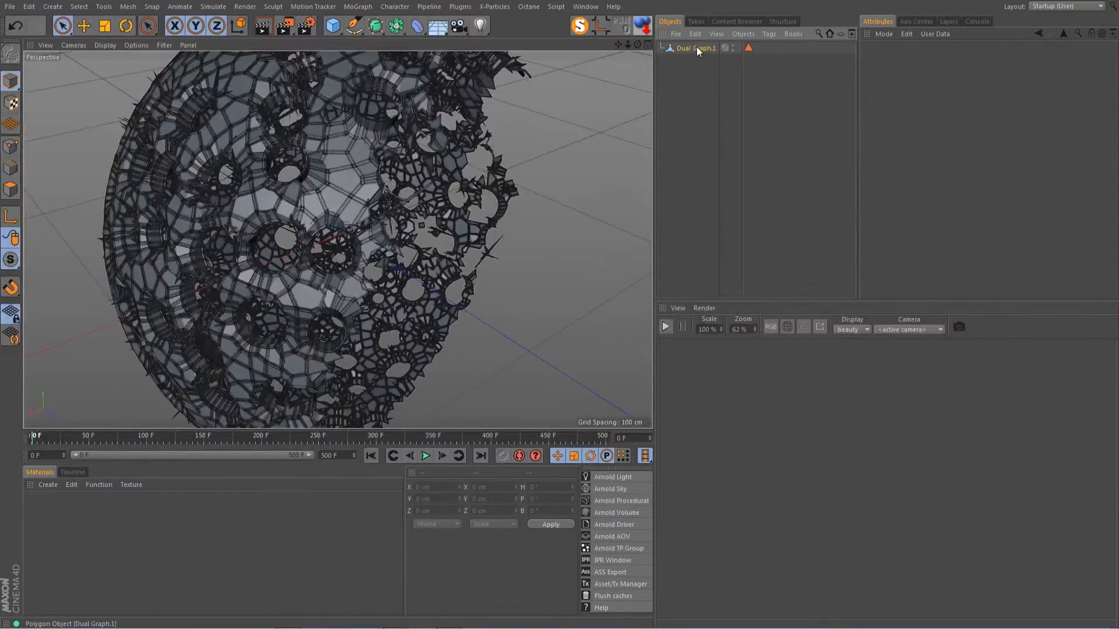
pyautogui.keyDown('alt'); pyautogui.click(397, 25); pyautogui.keyUp('alt')
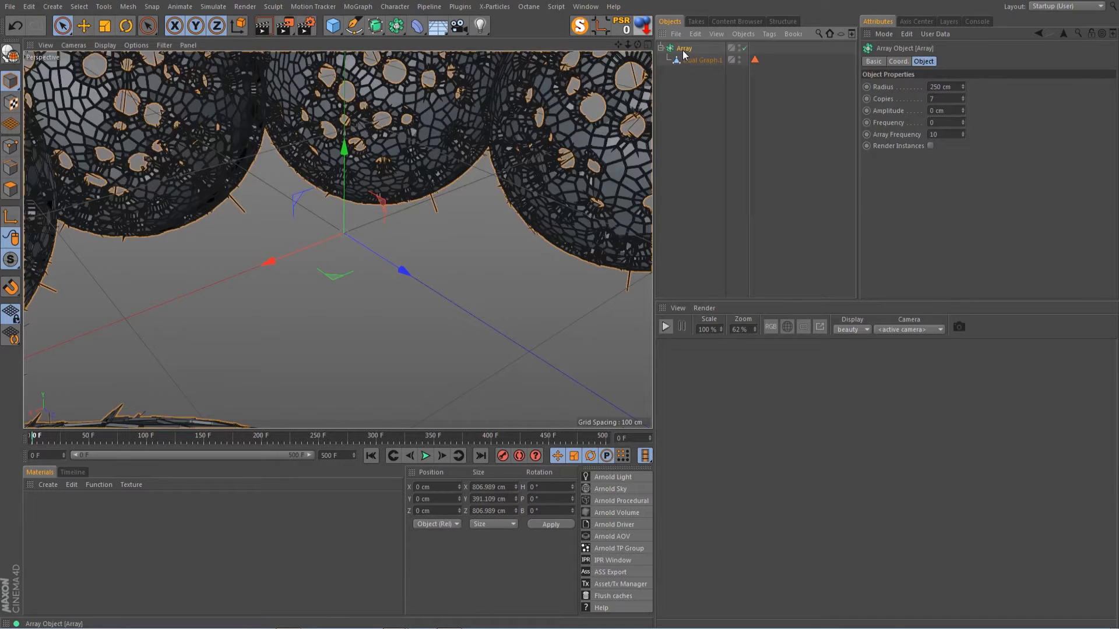
pyautogui.hotkey('ctrl', 'z')
pyautogui.moveTo(381, 33); pyautogui.dragTo(391, 42)
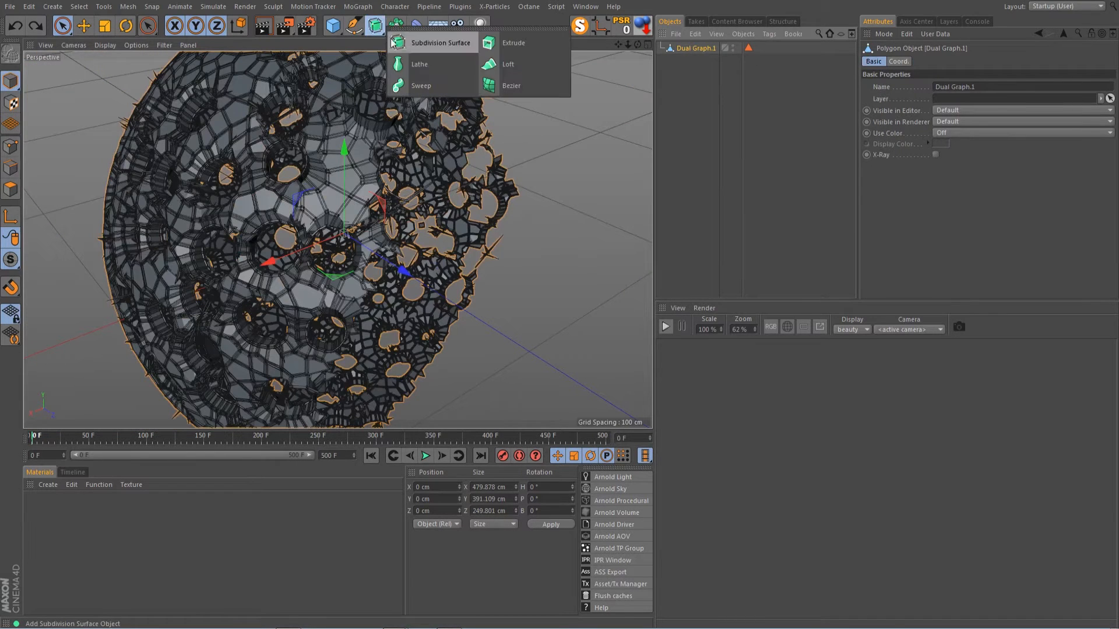
pyautogui.keyDown('alt'); pyautogui.click(393, 42); pyautogui.keyUp('alt')
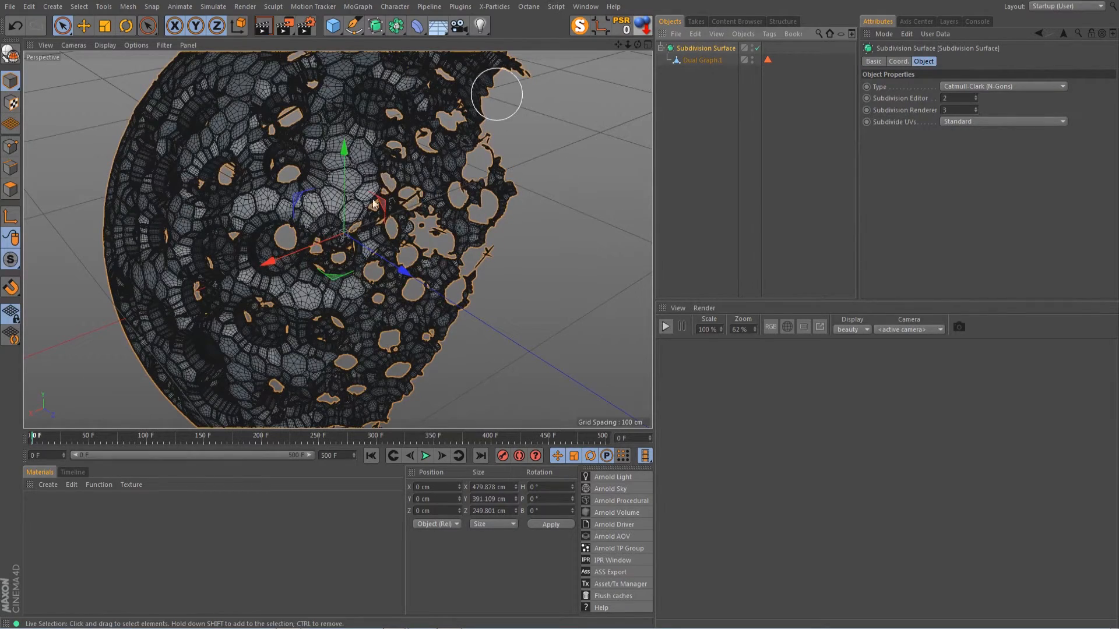
pyautogui.scroll(5, 335, 197)
pyautogui.scroll(-4, 336, 197)
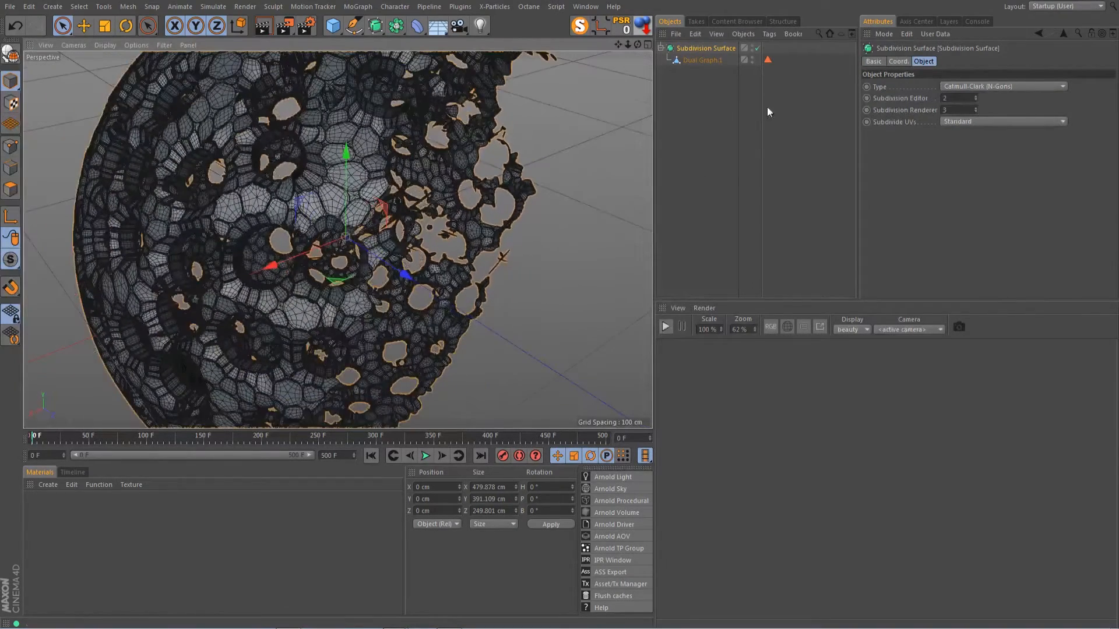
pyautogui.click(757, 47)
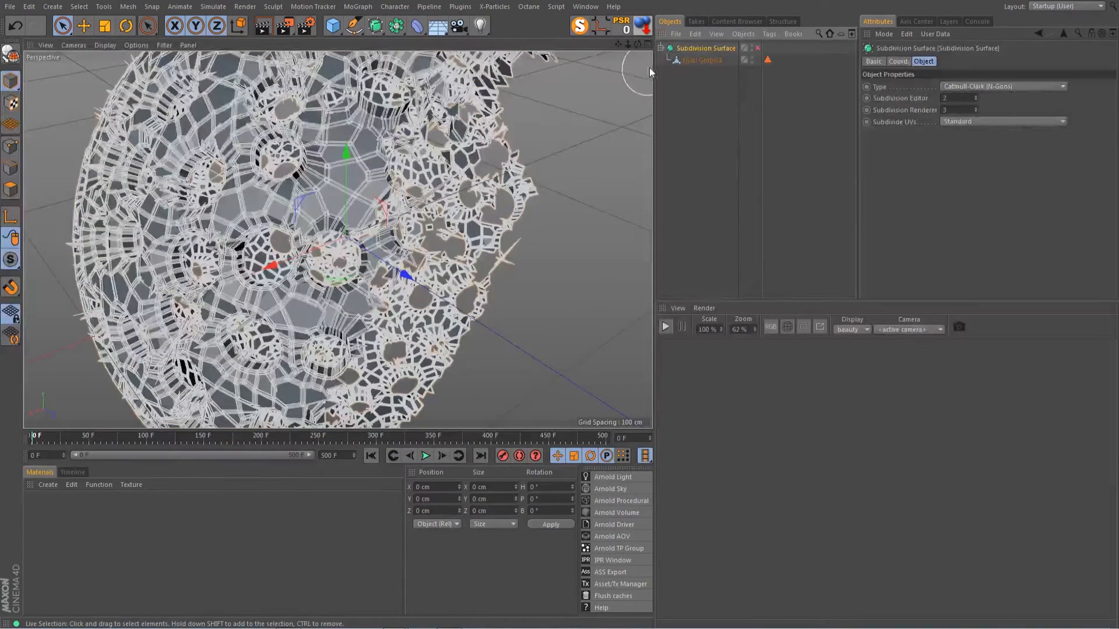
# Add a Jiggle deformer to the scene for the Dual Graph.1 mesh.
pyautogui.click(701, 61)
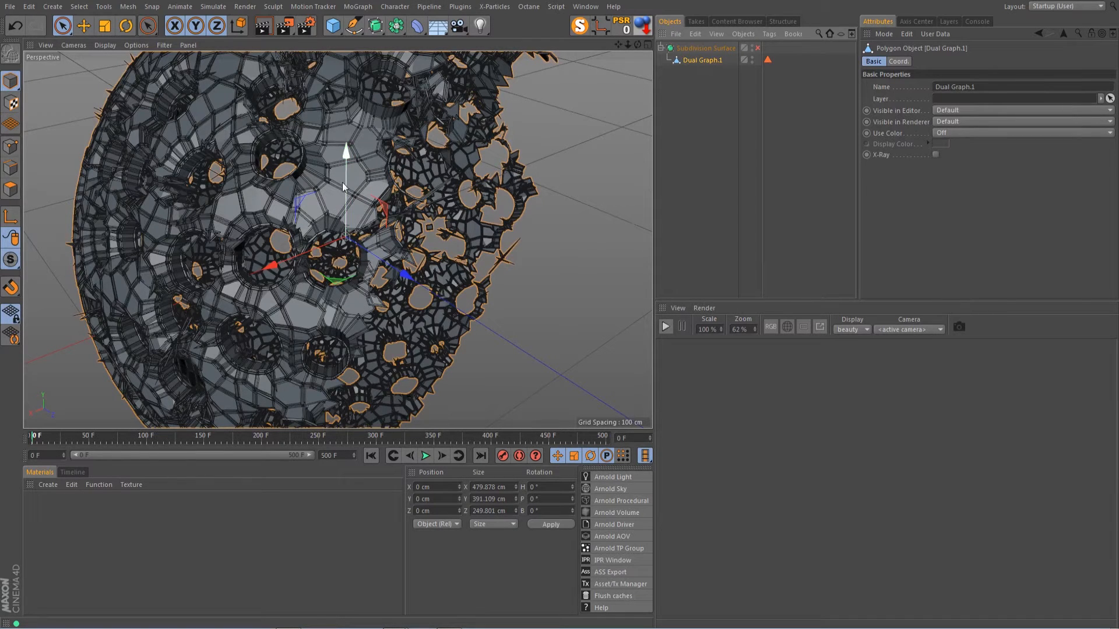
pyautogui.moveTo(639, 45); pyautogui.dragTo(643, 38)
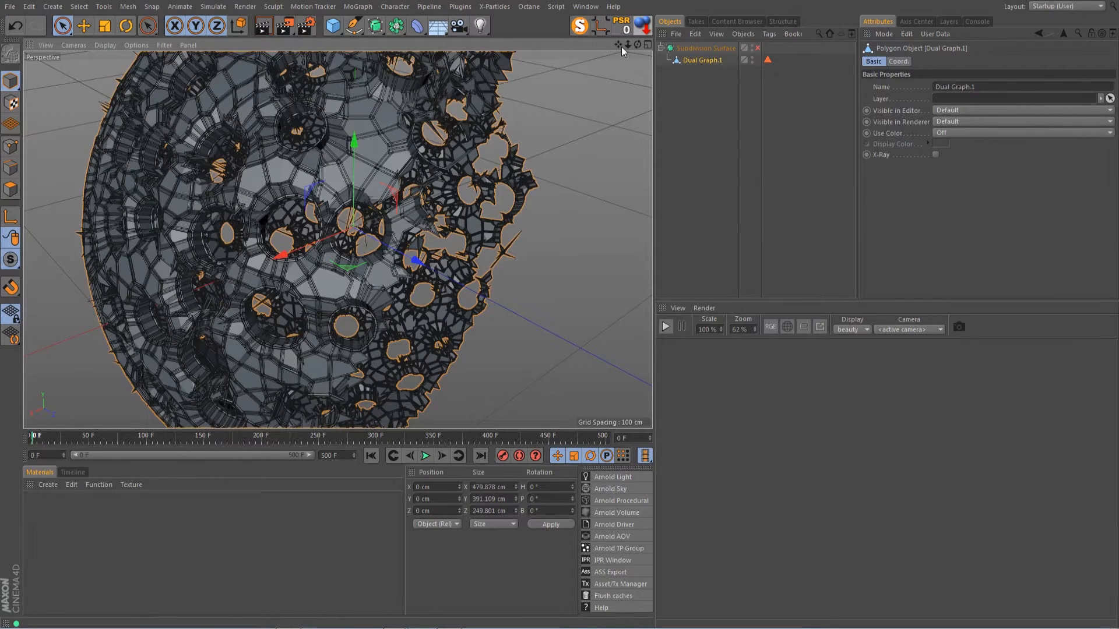
pyautogui.moveTo(627, 44); pyautogui.dragTo(597, 49)
pyautogui.moveTo(337, 239); pyautogui.dragTo(383, 60)
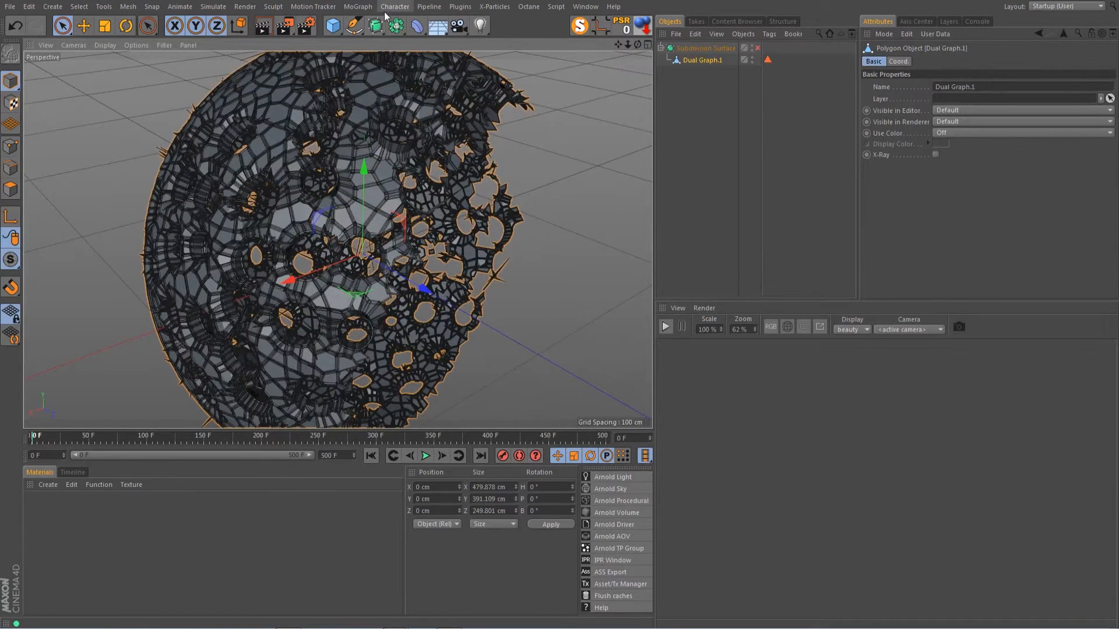
pyautogui.hotkey('shift', 'c')
pyautogui.write('jig')
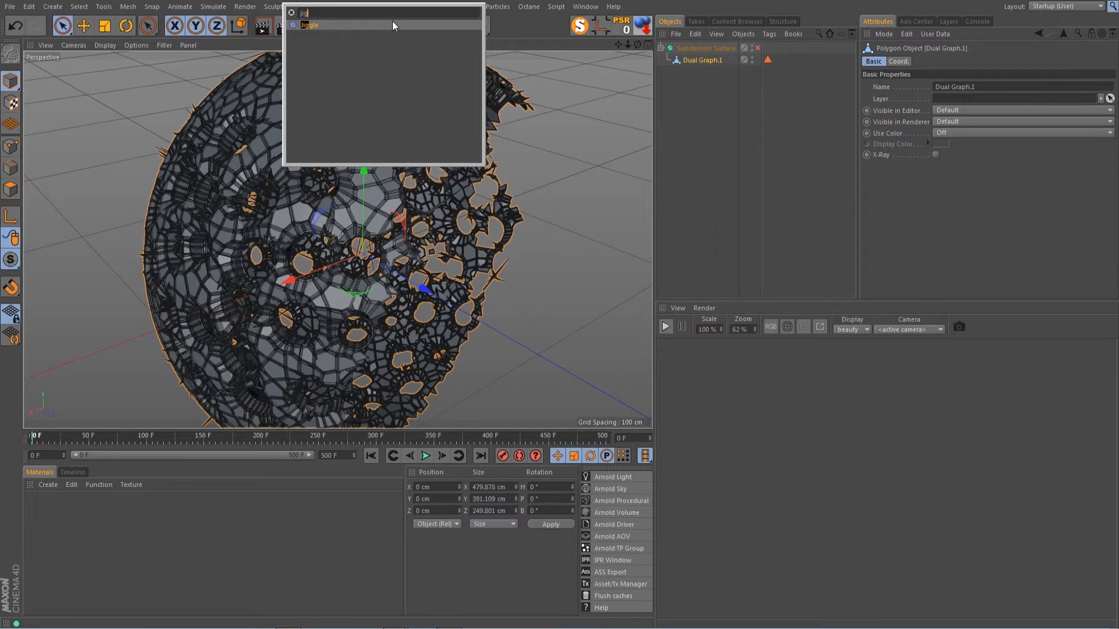
pyautogui.click(308, 26)
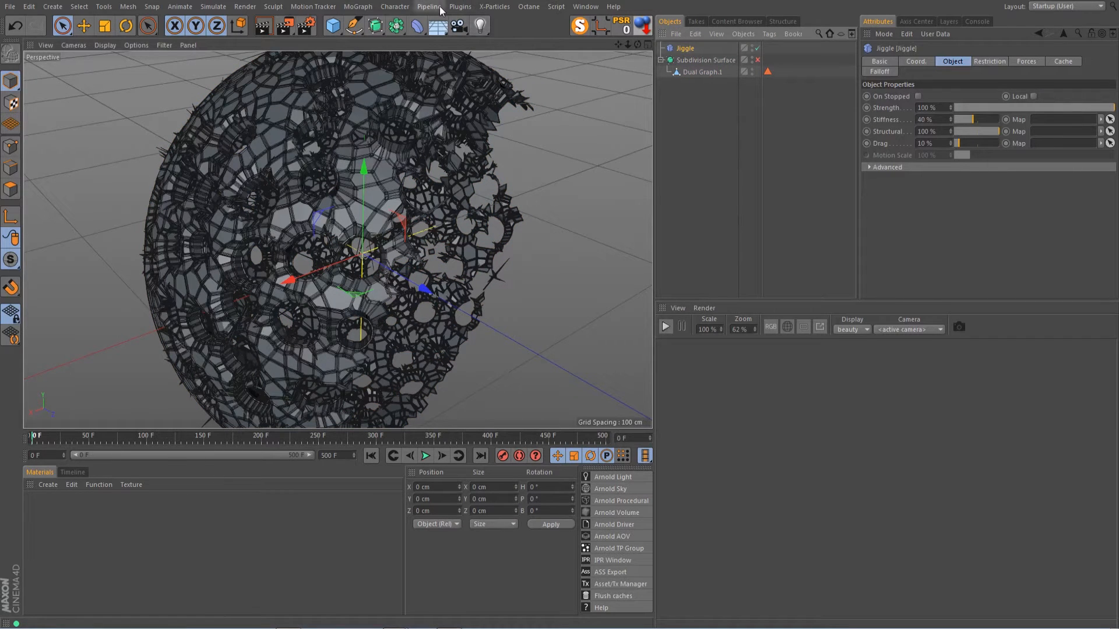
# Add the standard Attractor force to the scene and make the Jiggle deformer a child of Dual Graph.1.
pyautogui.hotkey('shift', 'c')
pyautogui.write('attr')
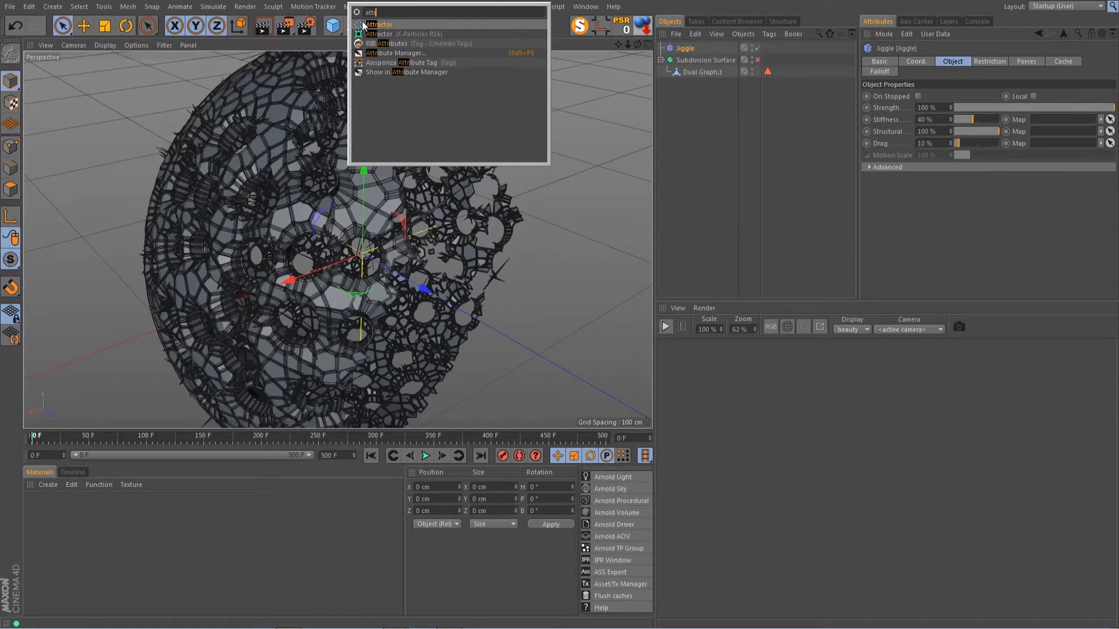
pyautogui.click(393, 25)
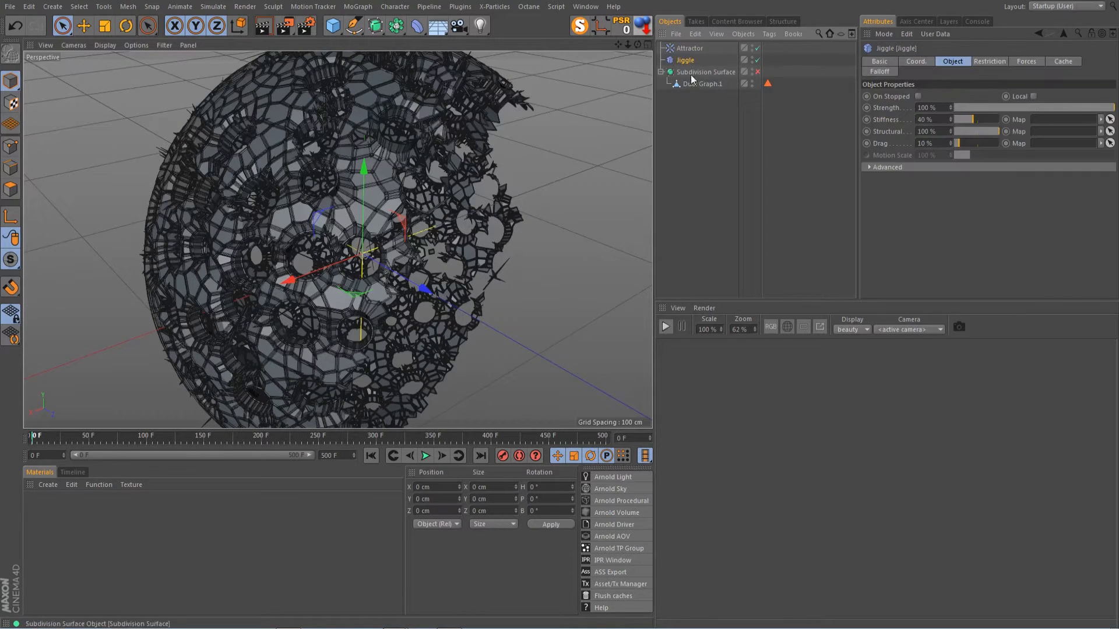
pyautogui.click(691, 86)
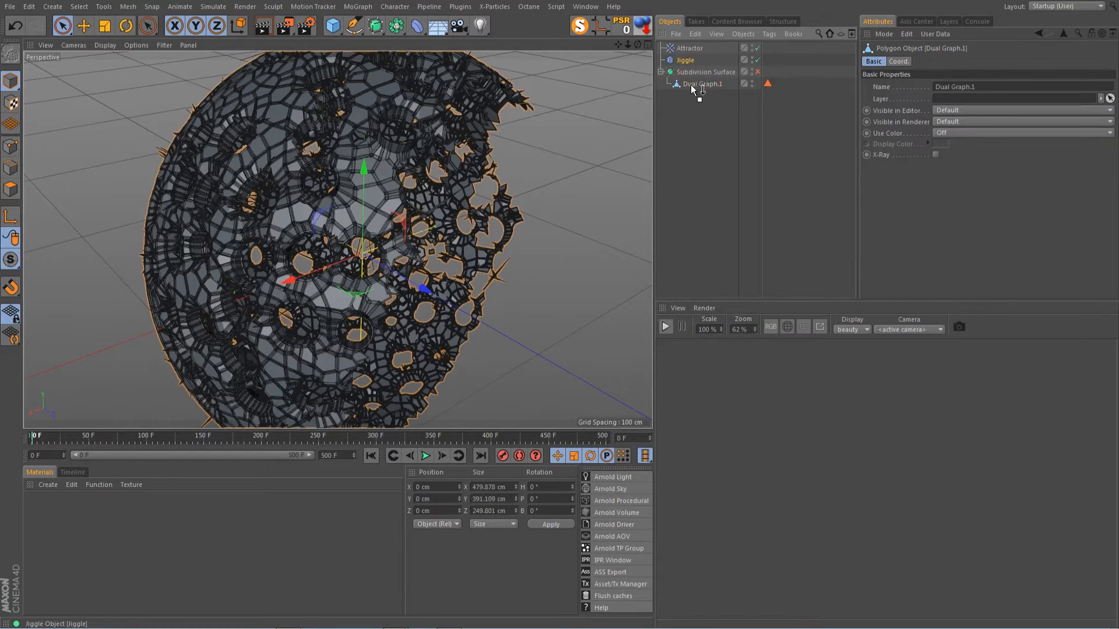
pyautogui.moveTo(690, 85); pyautogui.dragTo(693, 85)
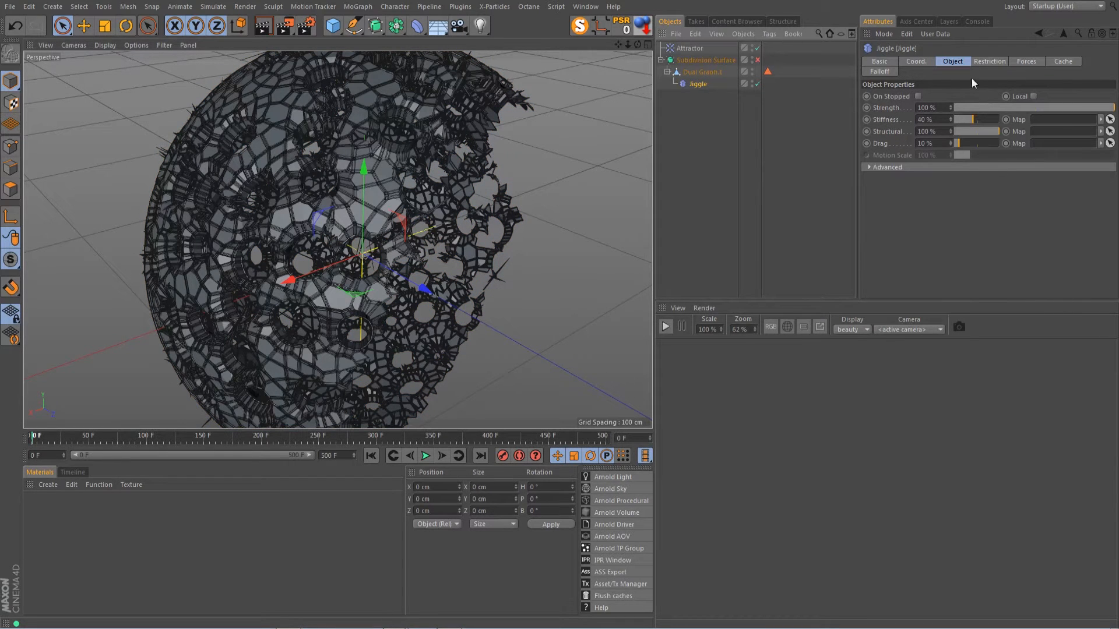
# Assign the Attractor to the Jiggle deformer's forces and restrict the deformer to Dual Graph.1's Polygon Selection tag.
pyautogui.click(939, 108)
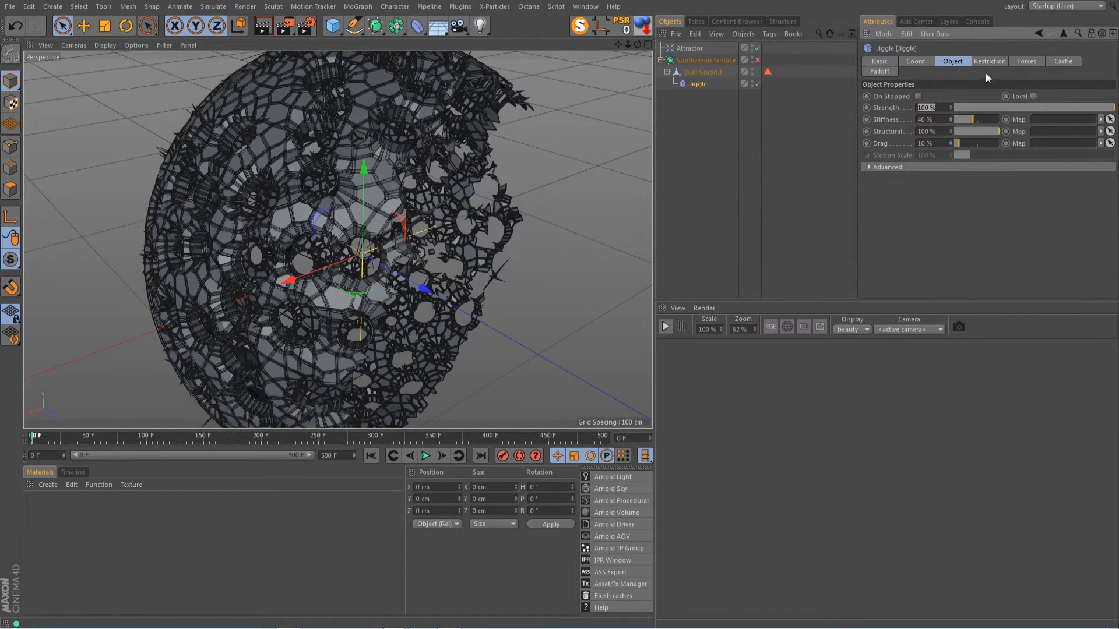
pyautogui.click(1027, 62)
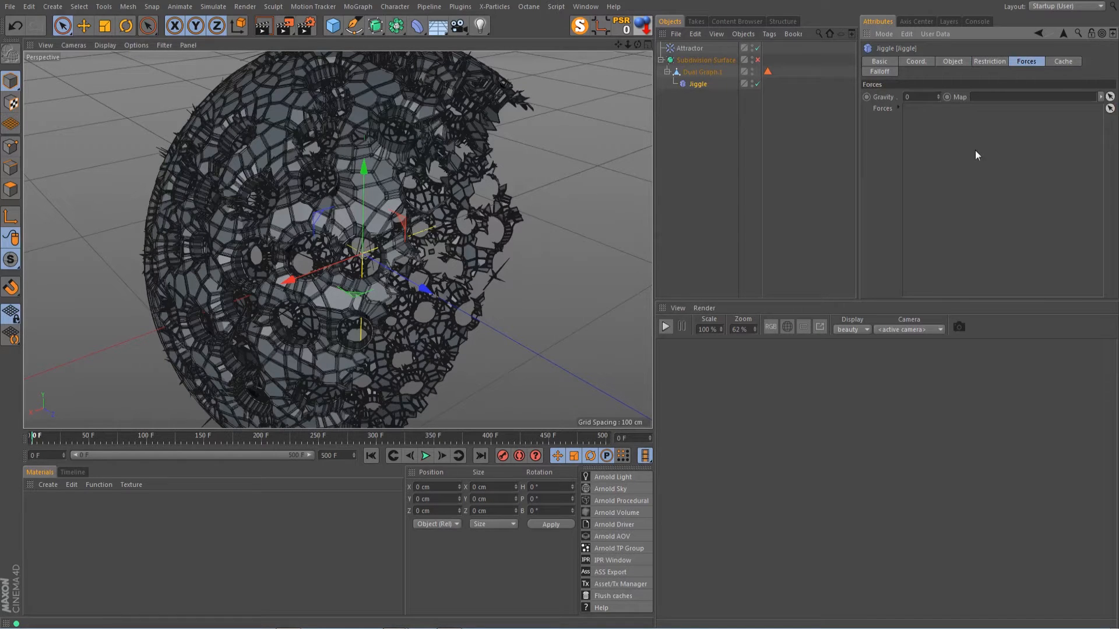
pyautogui.moveTo(688, 47); pyautogui.dragTo(961, 138)
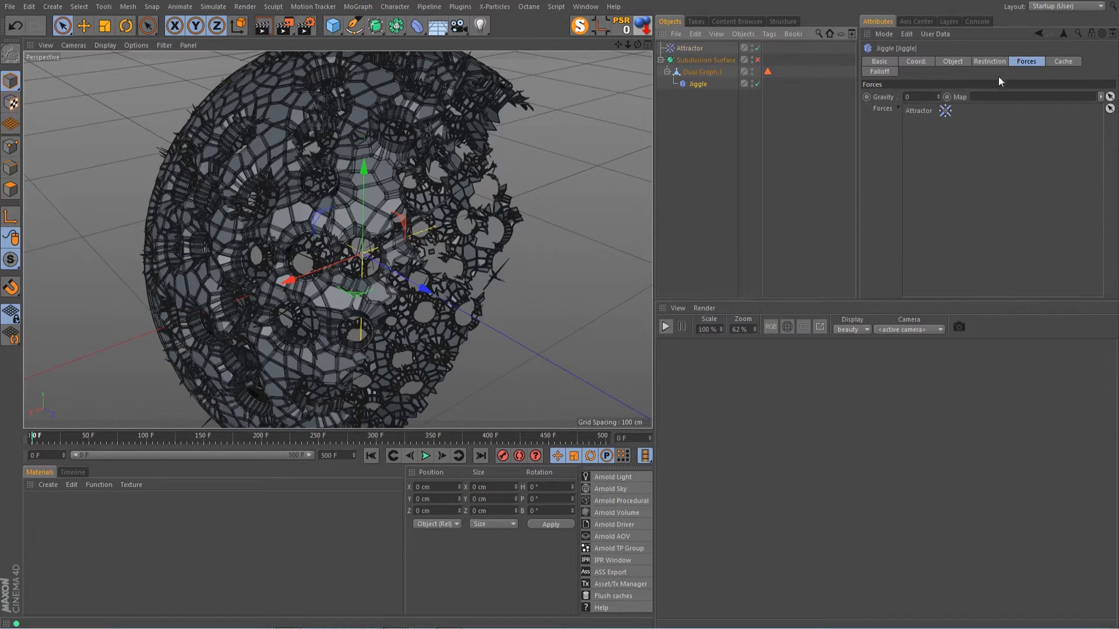
pyautogui.click(992, 62)
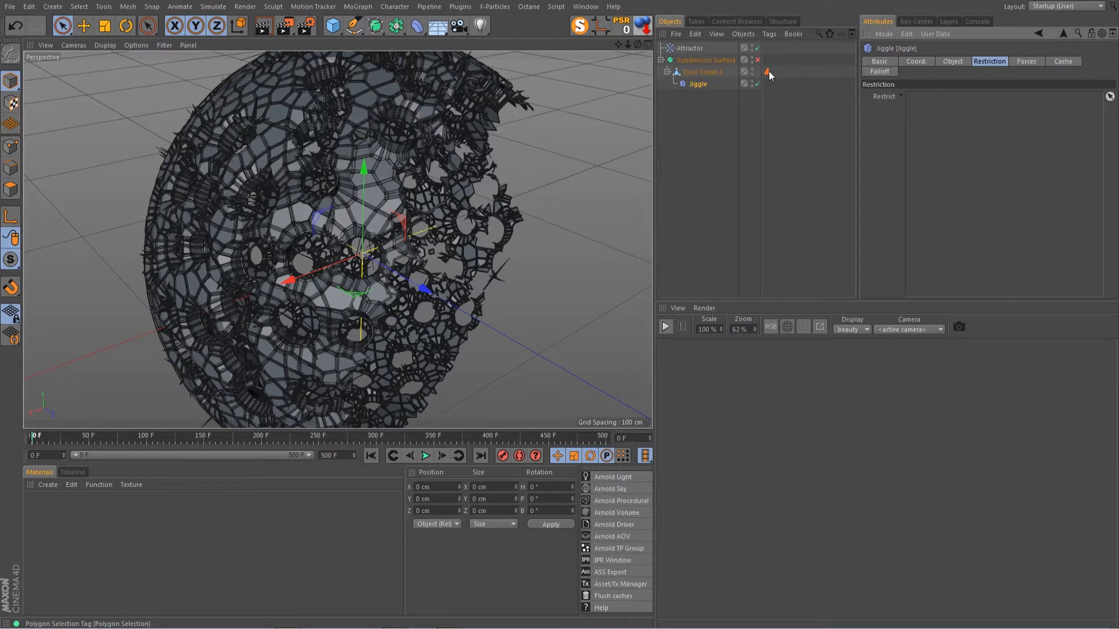
pyautogui.moveTo(768, 71); pyautogui.dragTo(981, 157)
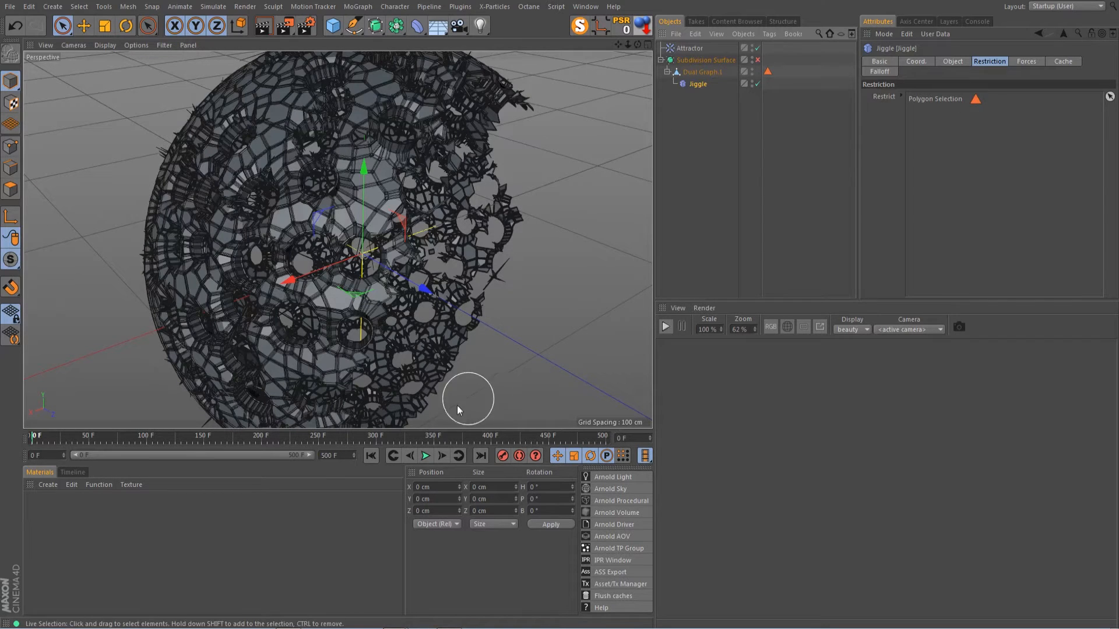
# Set the Attractor's strength to -50 and play the animation up to frame 21.
pyautogui.click(690, 48)
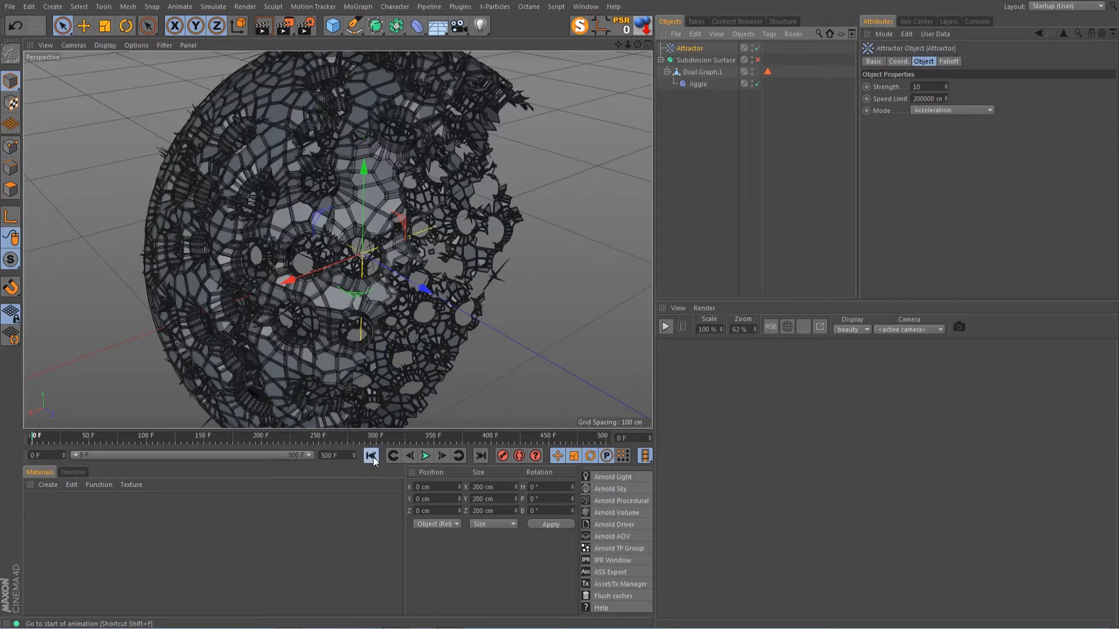
pyautogui.click(939, 86)
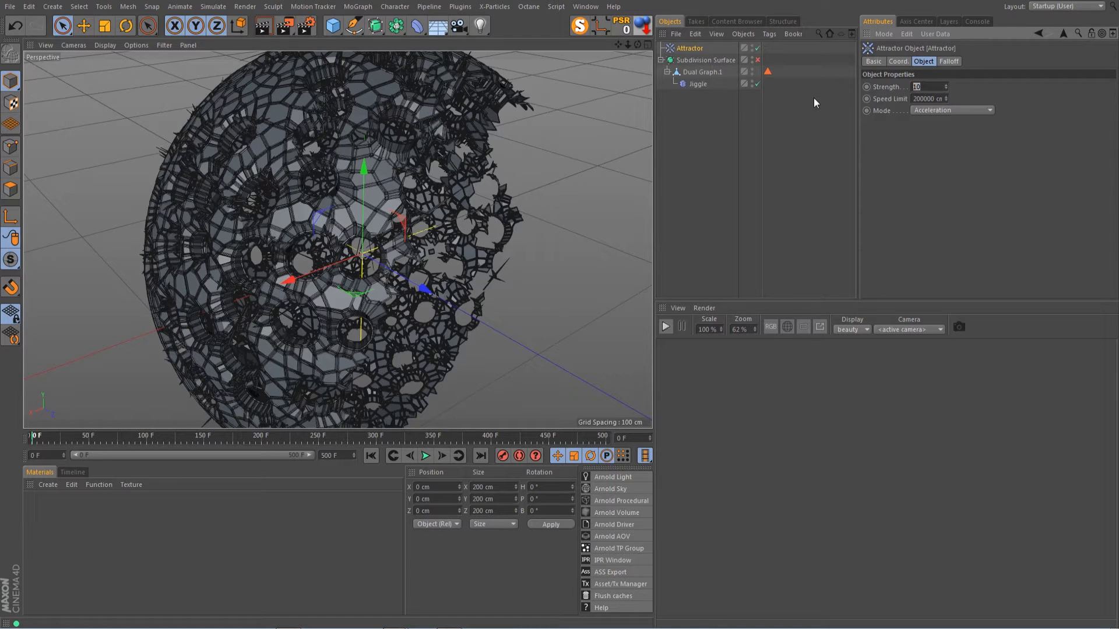
pyautogui.write('-5')
pyautogui.press('Return')
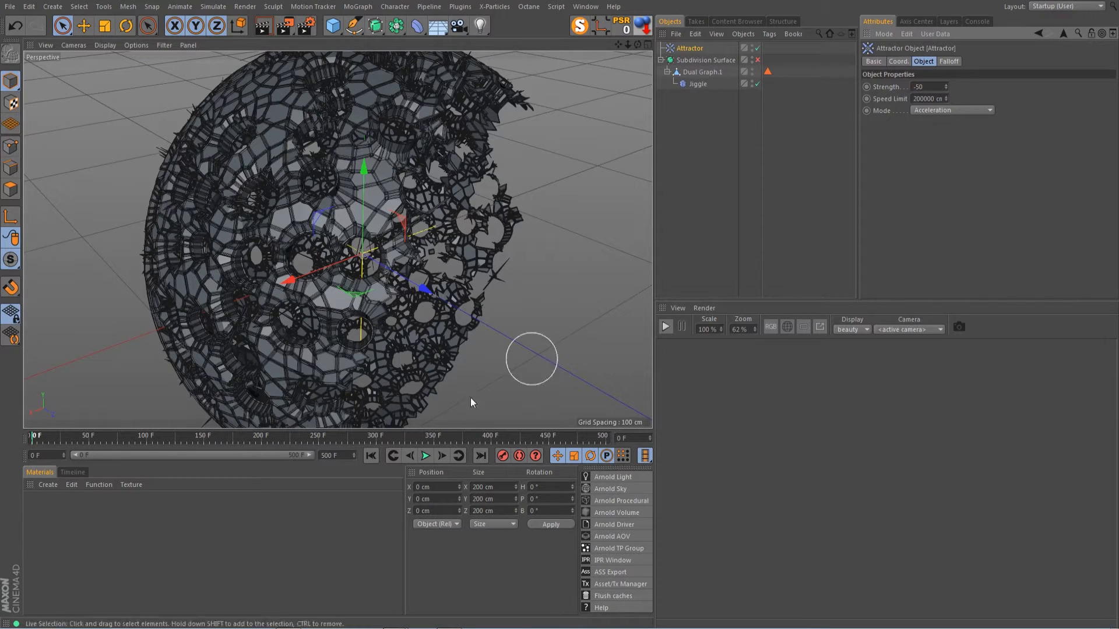
pyautogui.click(426, 455)
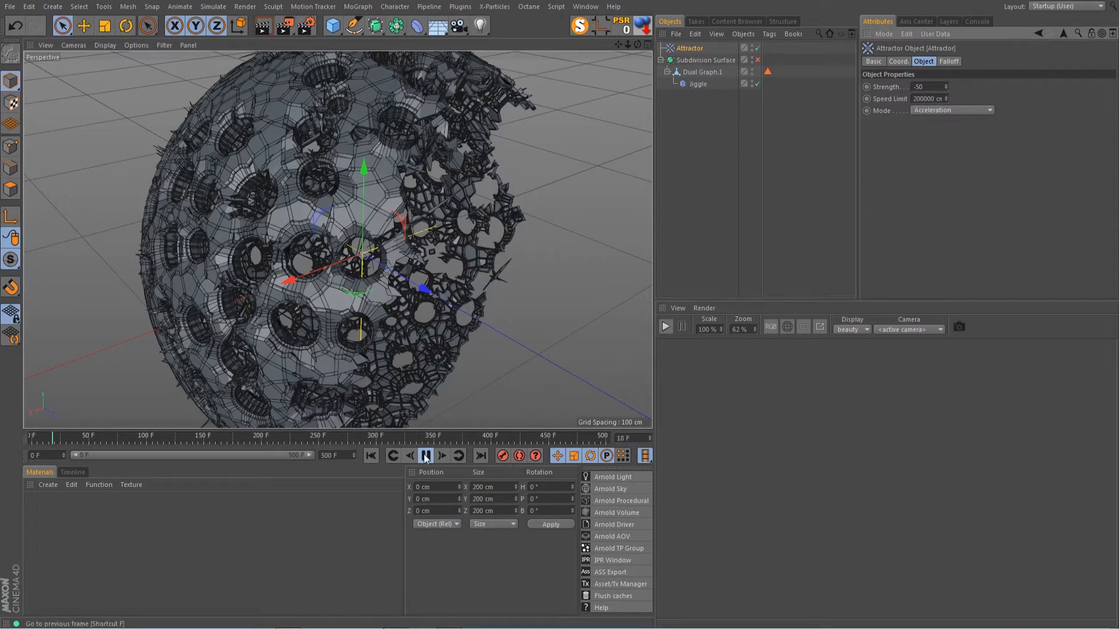
pyautogui.press('F8')
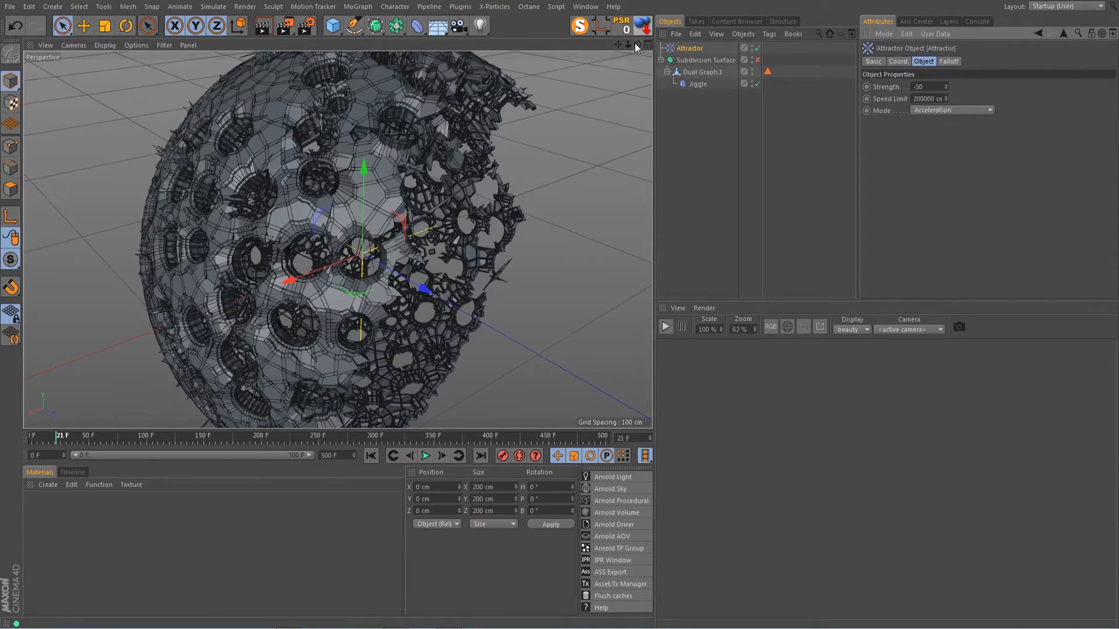
# Review the Jiggle deformer's forces and open its Strength value for editing.
pyautogui.moveTo(637, 44)
pyautogui.mouseDown()
pyautogui.moveTo(621, 85)
pyautogui.moveTo(618, 70)
pyautogui.moveTo(635, 55)
pyautogui.mouseUp()
pyautogui.click(701, 85)
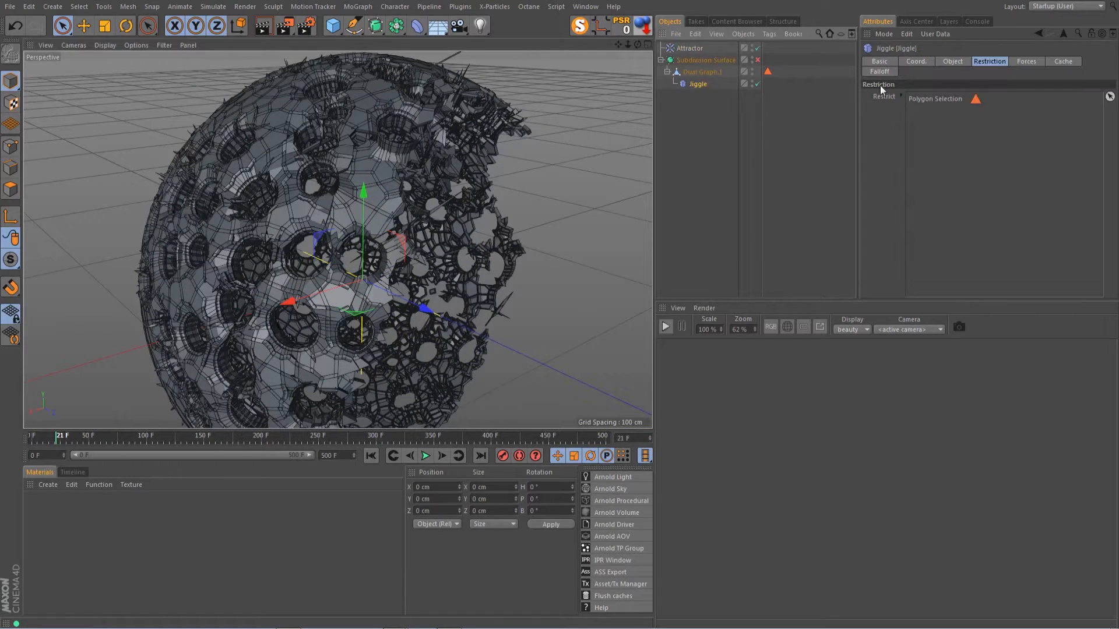
pyautogui.click(1017, 61)
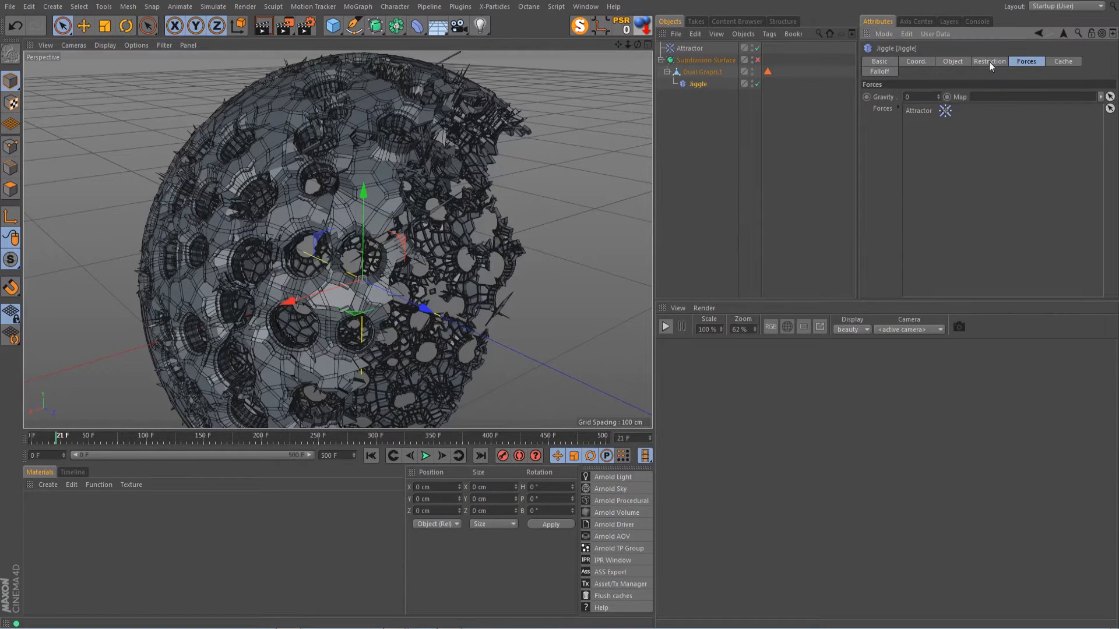
pyautogui.click(950, 61)
pyautogui.click(932, 107)
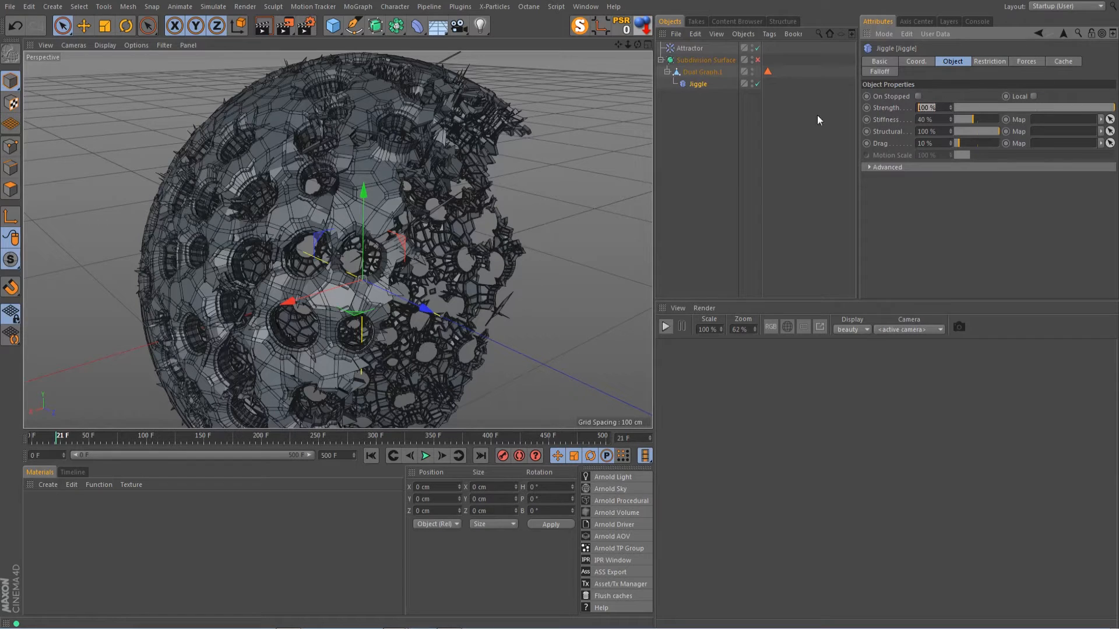
# Set the Jiggle deformer's strength to 200% and play the animation from the first frame to check the deformation.
pyautogui.write('200')
pyautogui.press('Return')
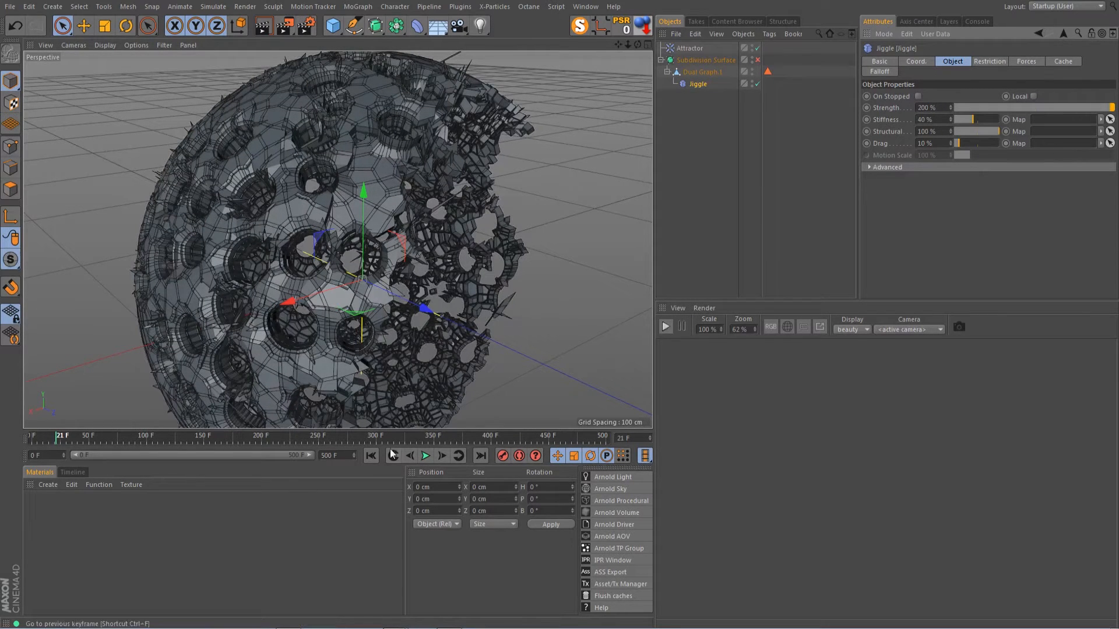
pyautogui.click(370, 455)
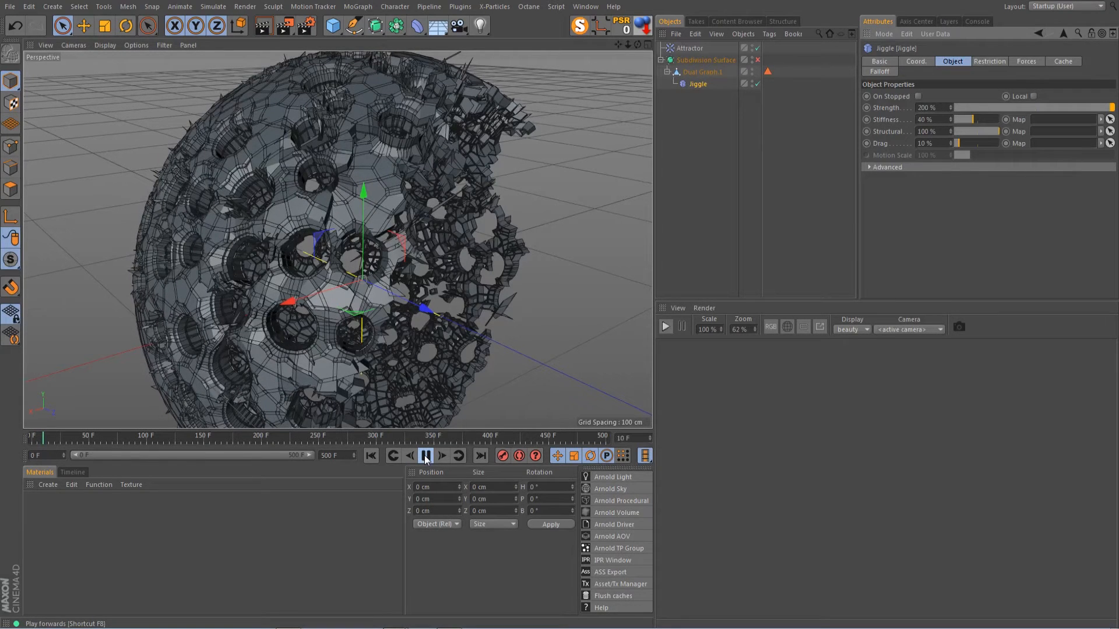
pyautogui.click(425, 460)
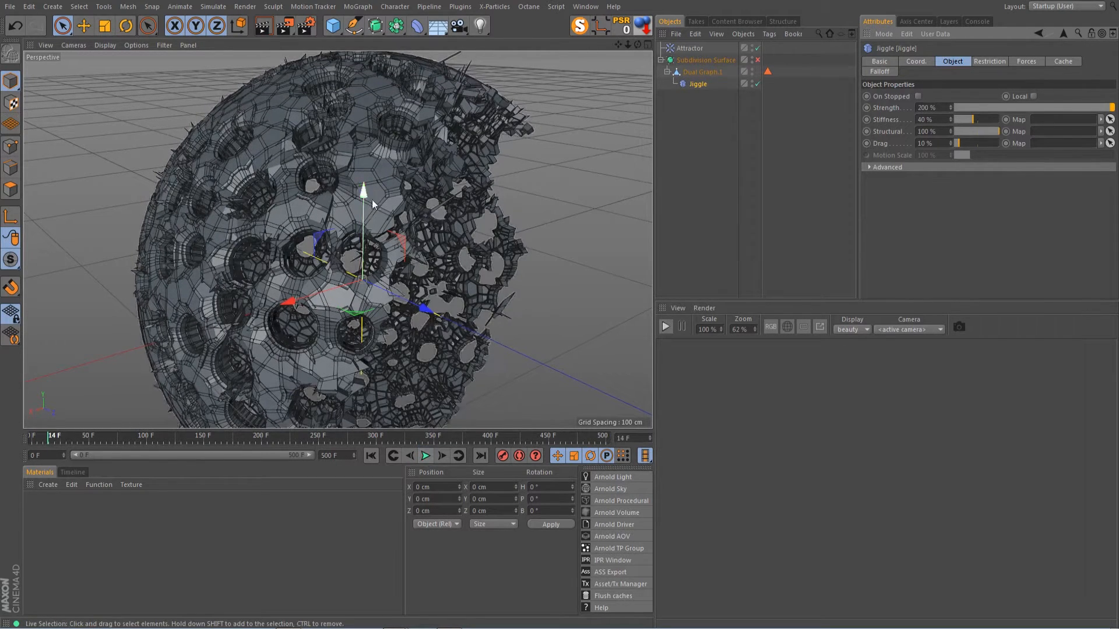
# Open the Attractor's falloff settings.
pyautogui.click(694, 73)
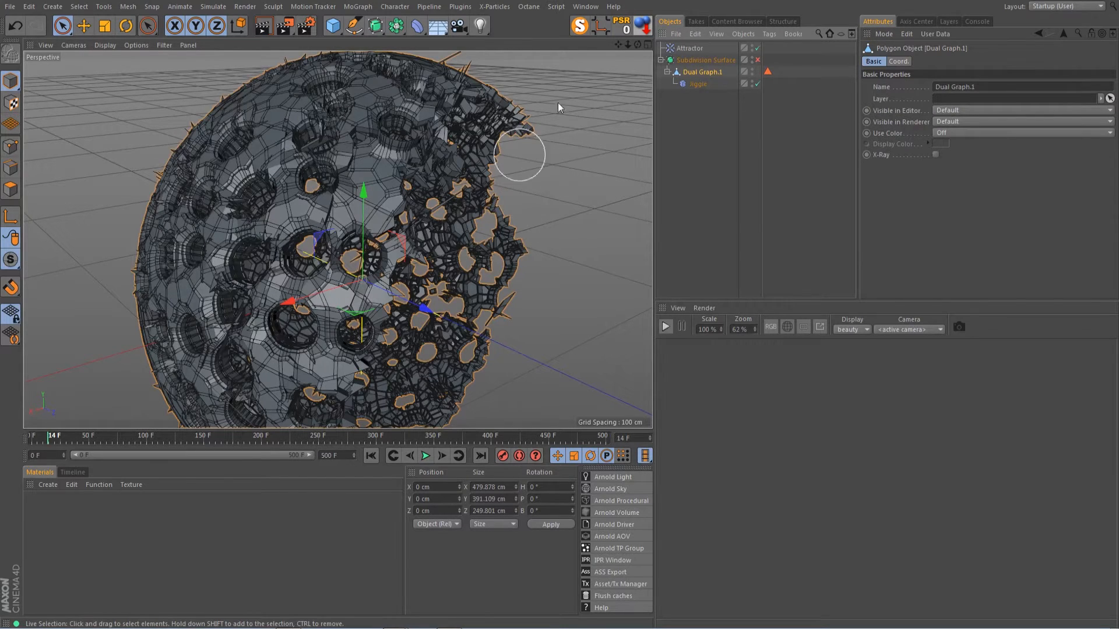
pyautogui.moveTo(637, 45); pyautogui.dragTo(595, 49)
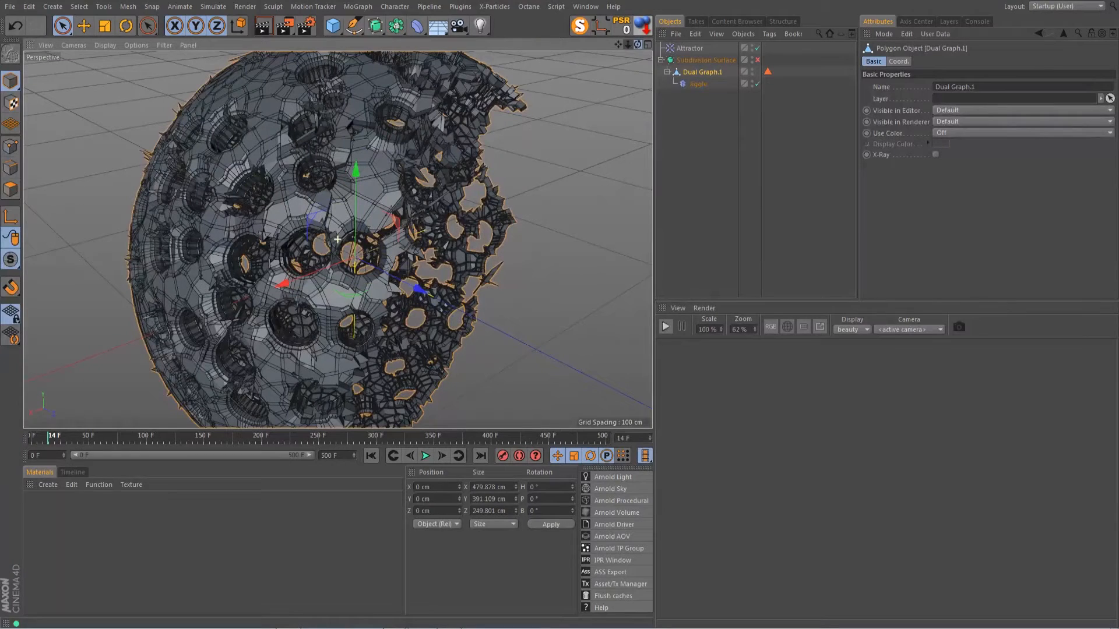
pyautogui.click(716, 48)
pyautogui.click(950, 62)
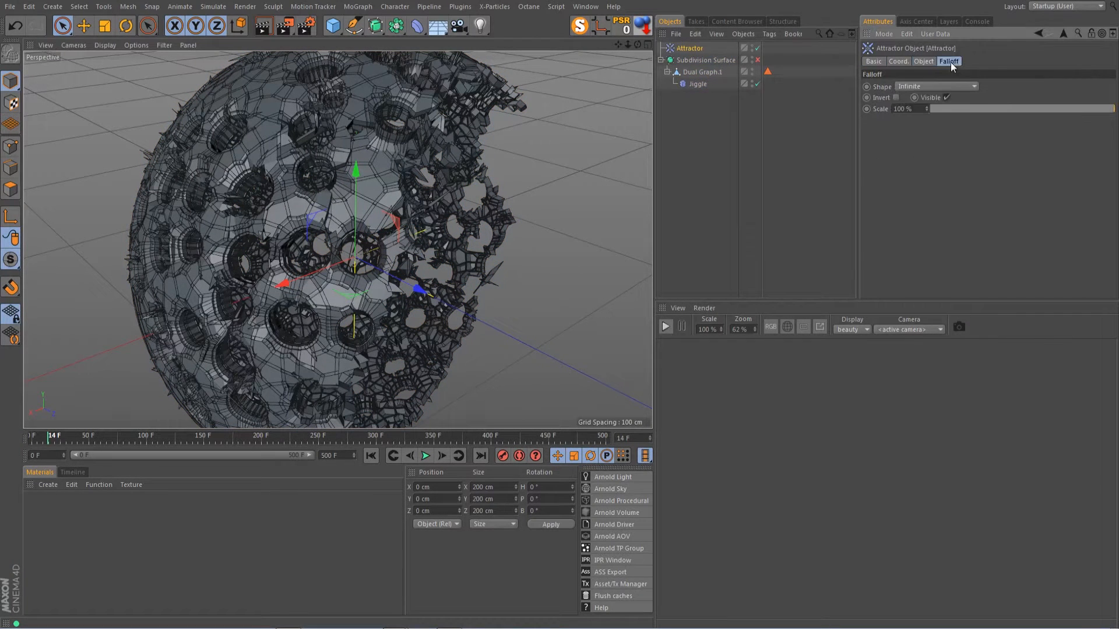
pyautogui.click(946, 97)
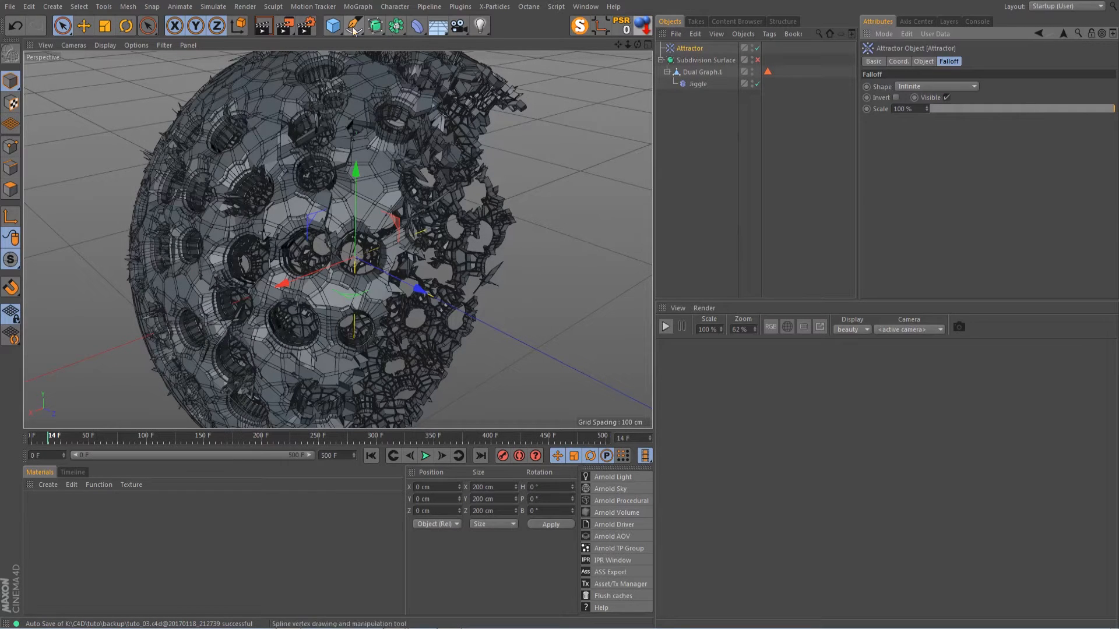
# Add a Sphere primitive at the scene's centre with a radius of 48 cm.
pyautogui.click(332, 26)
pyautogui.click(548, 63)
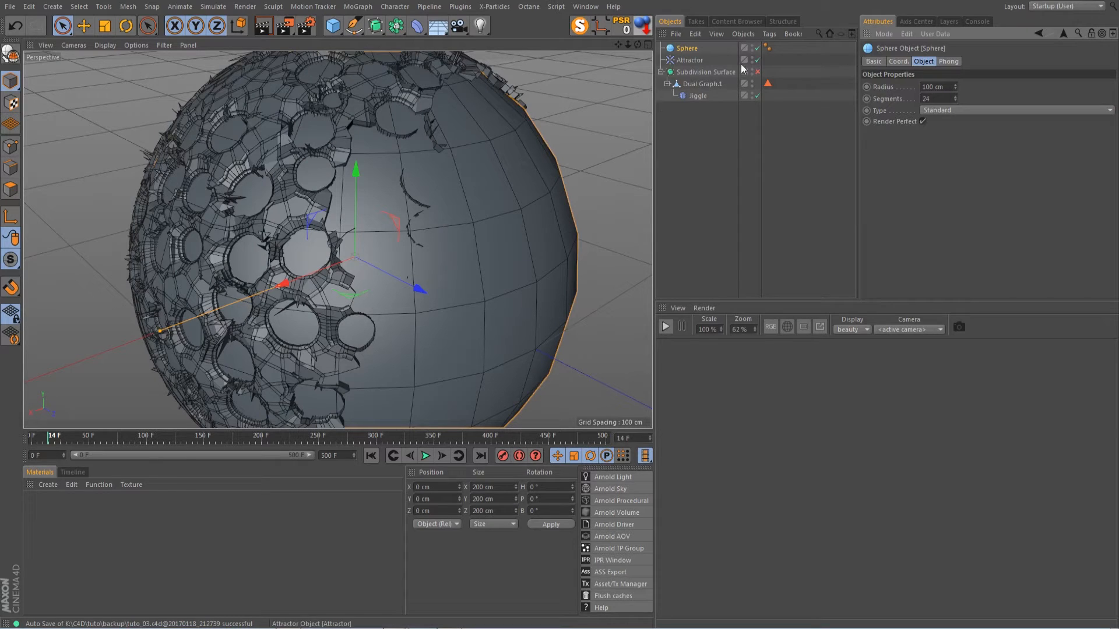
pyautogui.moveTo(955, 86); pyautogui.dragTo(956, 124)
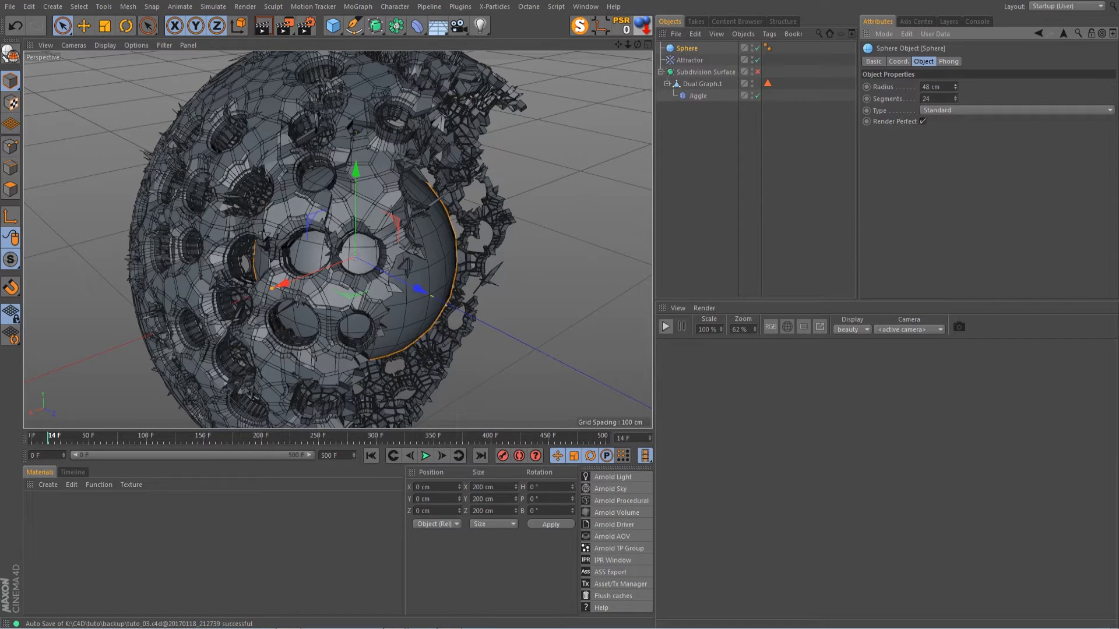
# Set the Attractor's falloff shape to Source.
pyautogui.click(690, 61)
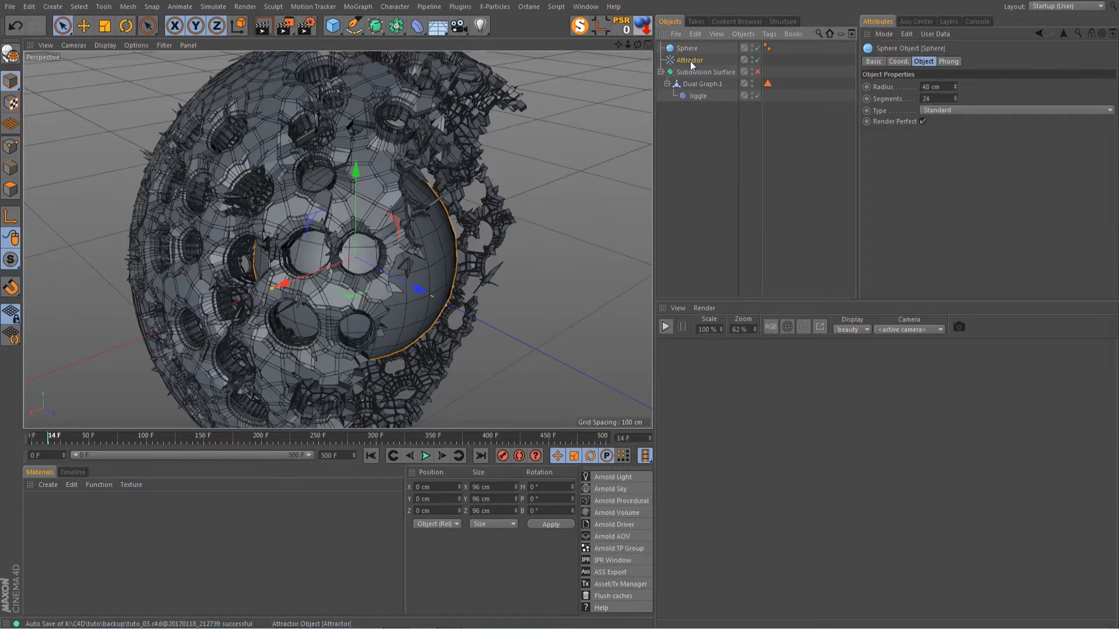
pyautogui.click(939, 85)
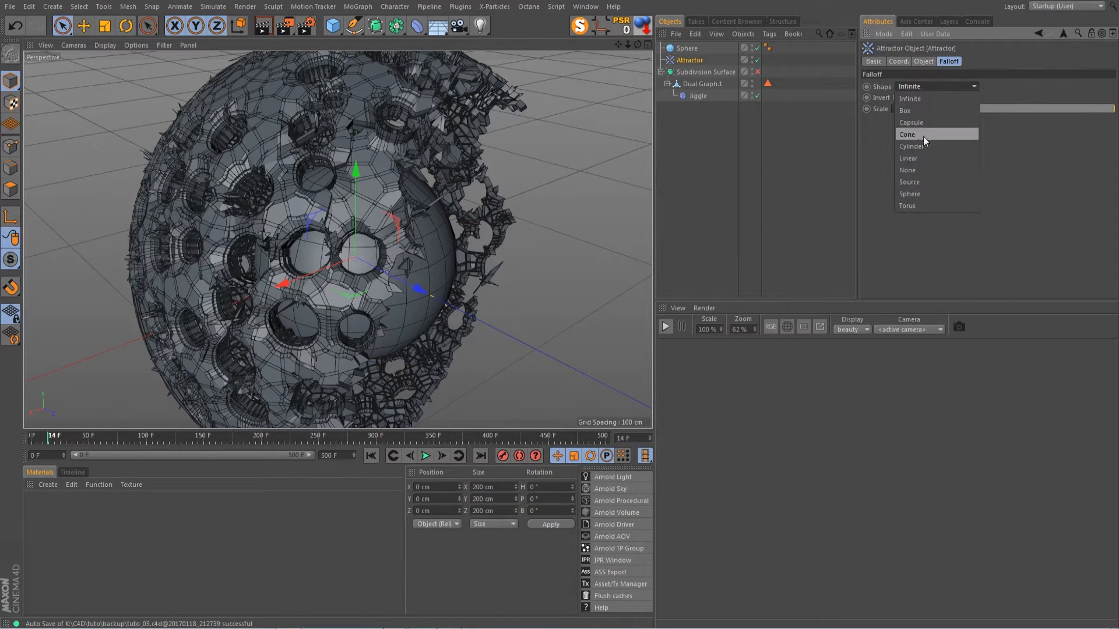
pyautogui.click(918, 183)
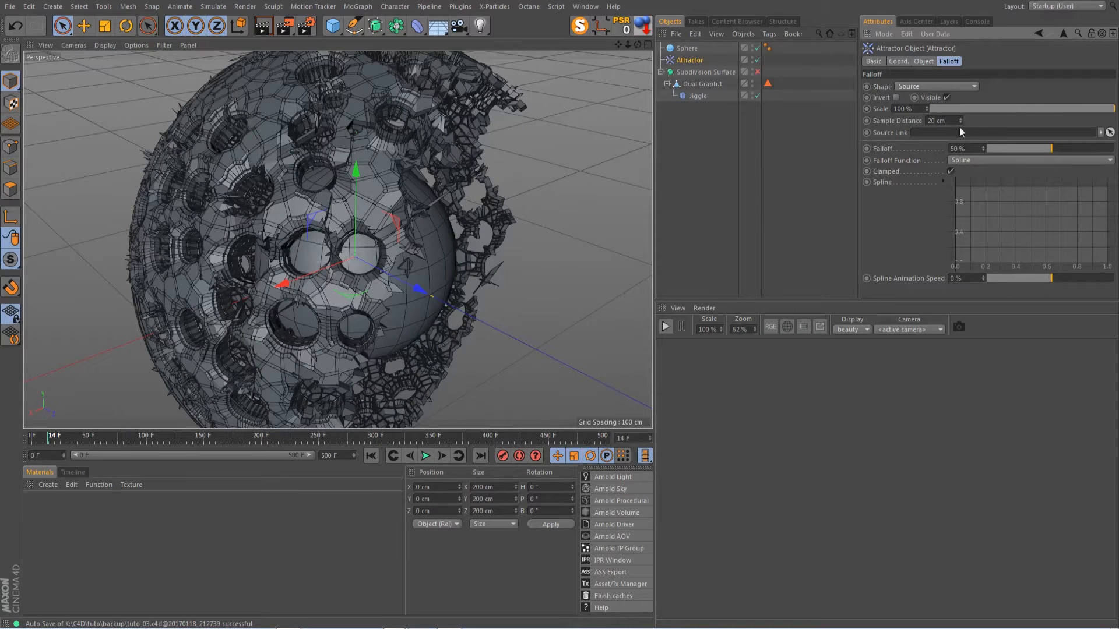
# Convert the sphere to an editable polygon object and assign it as the source link of the Attractor's falloff.
pyautogui.moveTo(691, 49)
pyautogui.mouseDown()
pyautogui.moveTo(935, 134)
pyautogui.moveTo(742, 88)
pyautogui.moveTo(691, 51)
pyautogui.mouseUp()
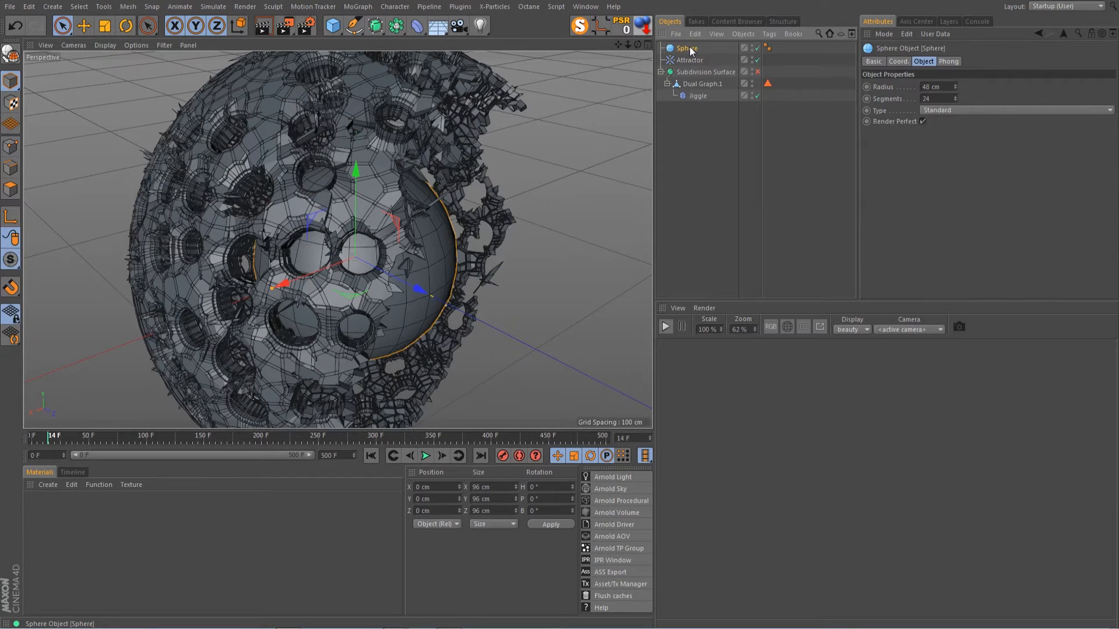
pyautogui.press('c')
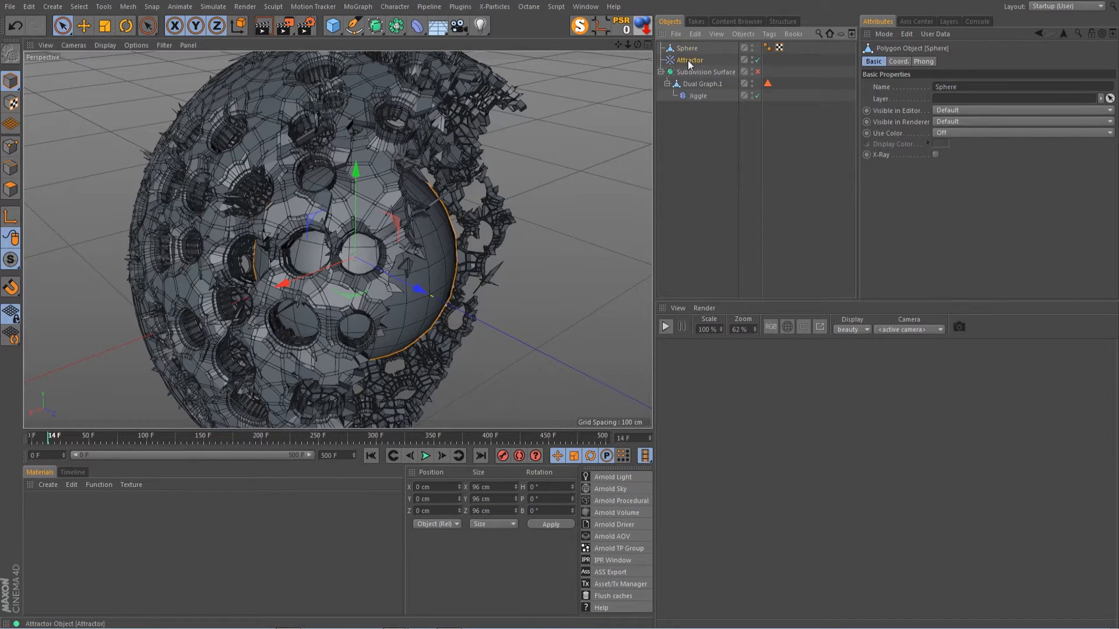
pyautogui.click(687, 60)
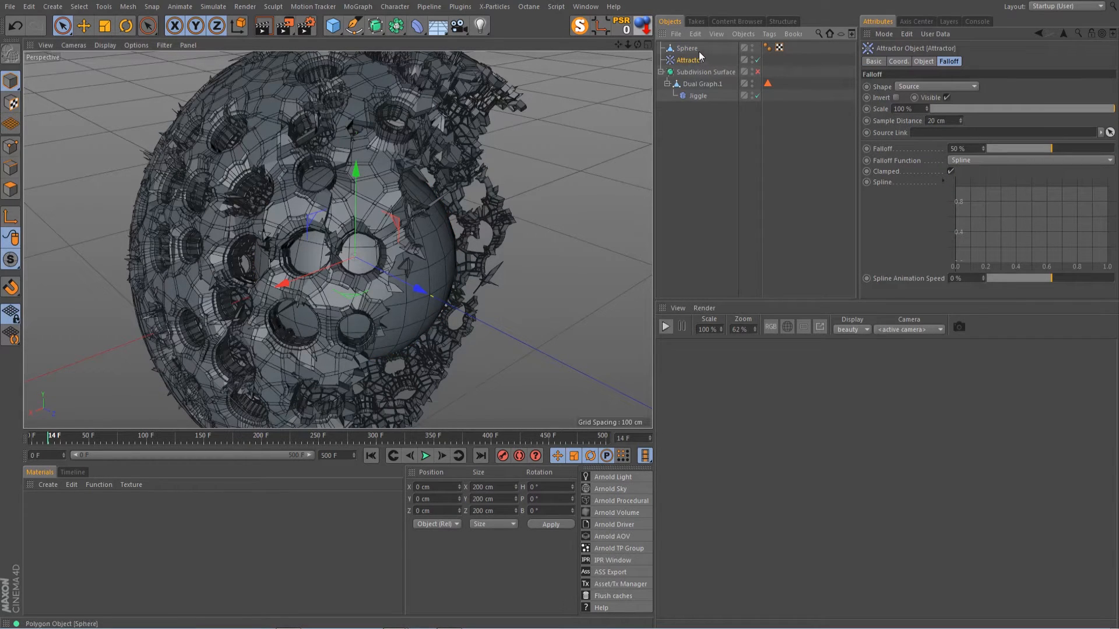
pyautogui.moveTo(693, 49); pyautogui.dragTo(925, 132)
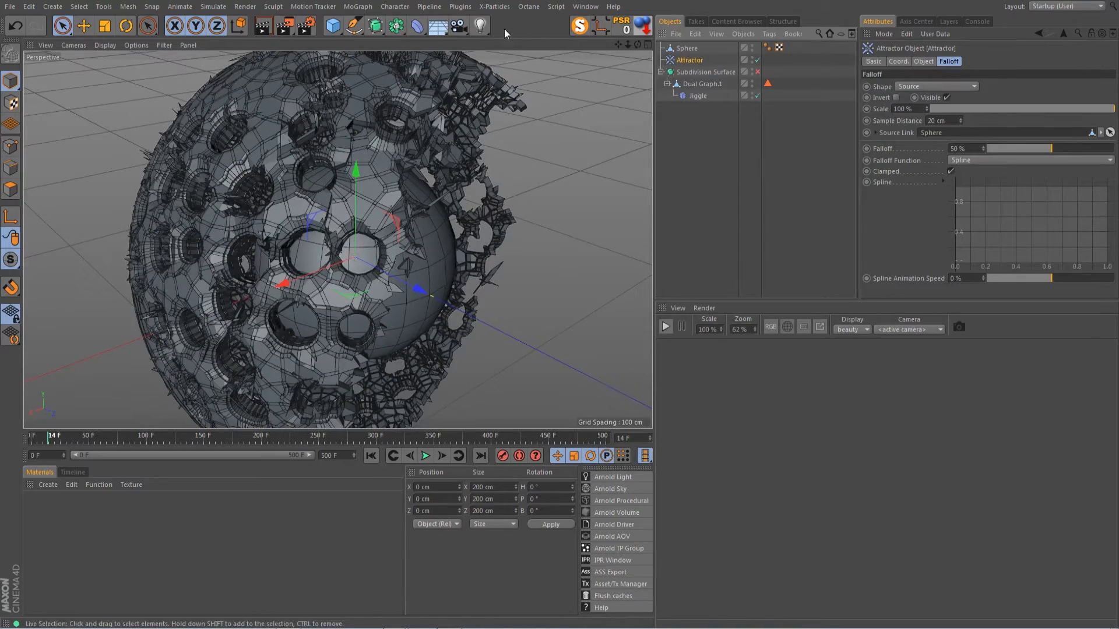
pyautogui.moveTo(619, 46)
pyautogui.mouseDown()
pyautogui.moveTo(629, 18)
pyautogui.moveTo(634, 46)
pyautogui.moveTo(665, 24)
pyautogui.moveTo(624, 52)
pyautogui.mouseUp()
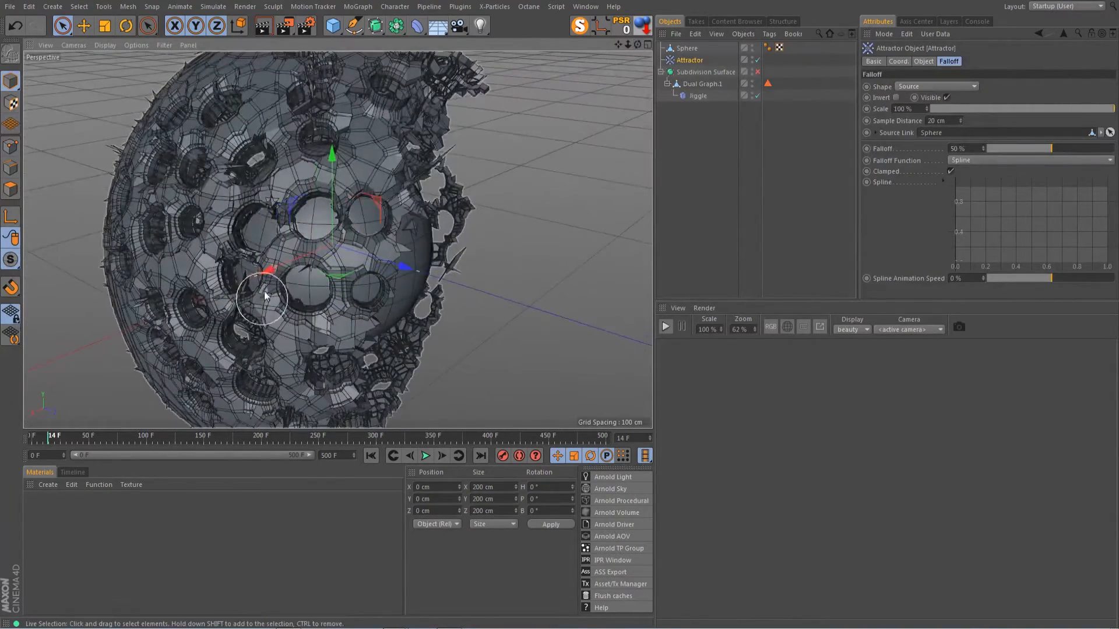
pyautogui.moveTo(268, 272); pyautogui.dragTo(144, 327)
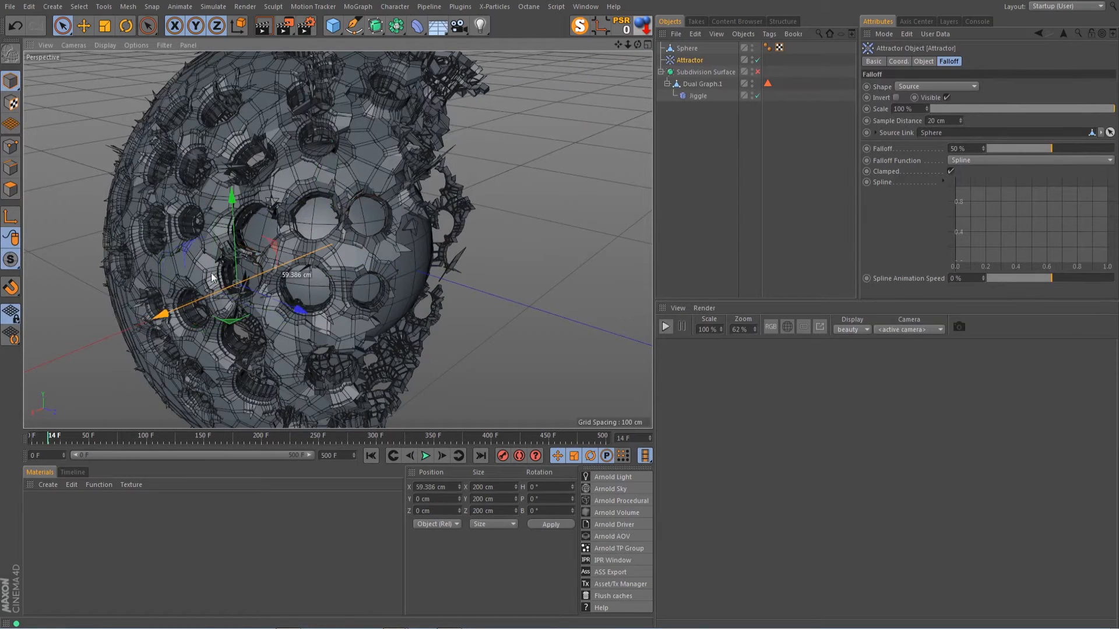
pyautogui.hotkey('ctrl', 'z')
# Move the sphere about 64 cm along X and hide it in both the editor and the renderer.
pyautogui.click(694, 50)
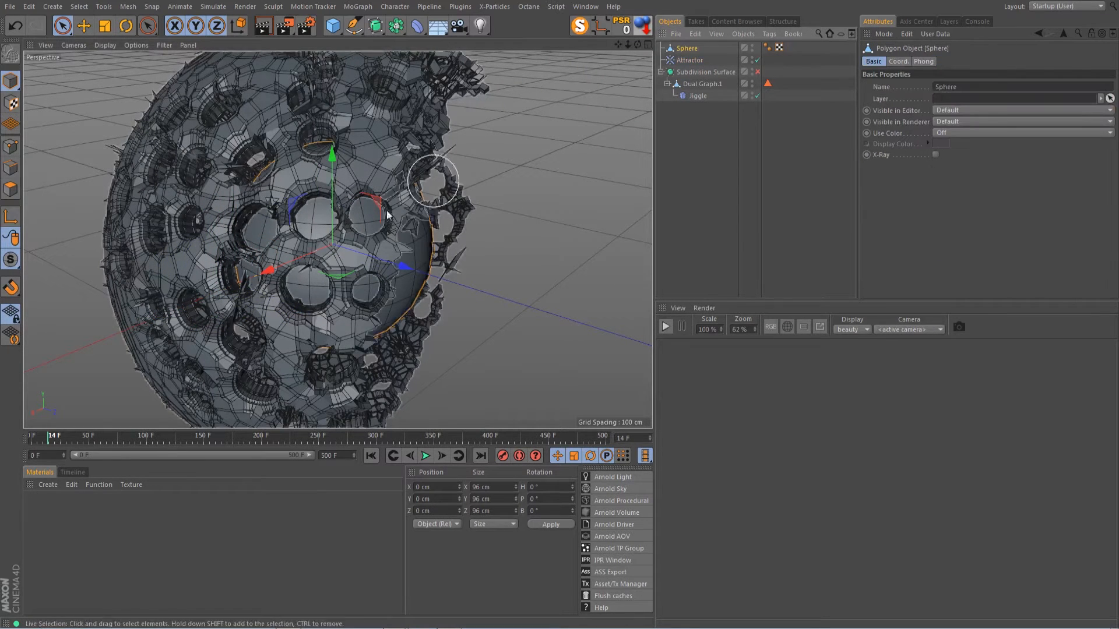
pyautogui.moveTo(270, 268); pyautogui.dragTo(165, 319)
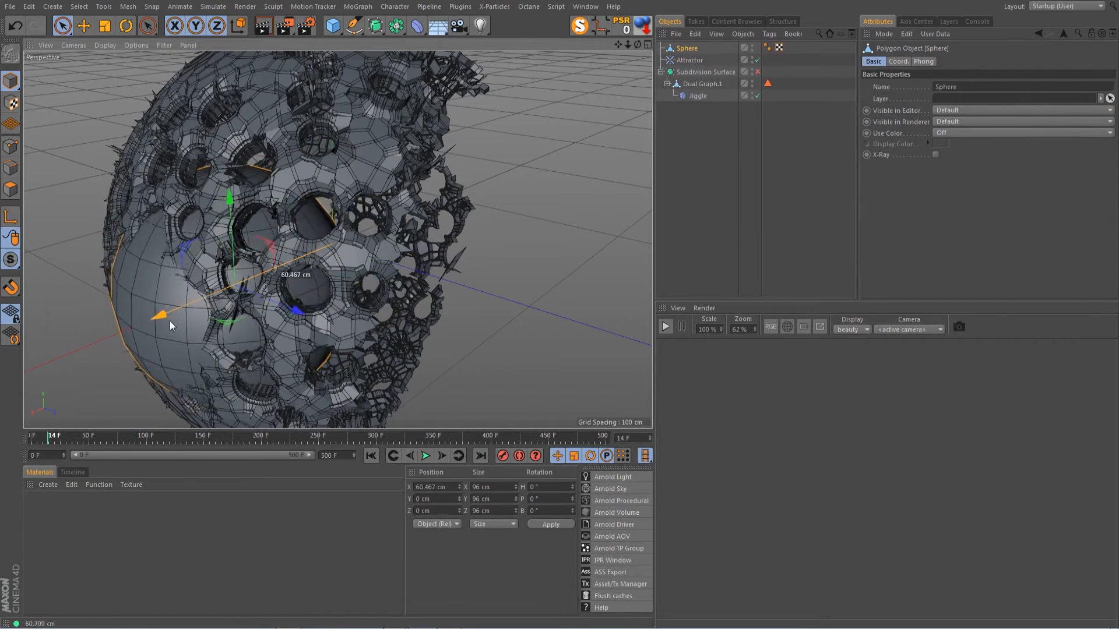
pyautogui.keyDown('alt'); pyautogui.doubleClick(752, 49); pyautogui.keyUp('alt')
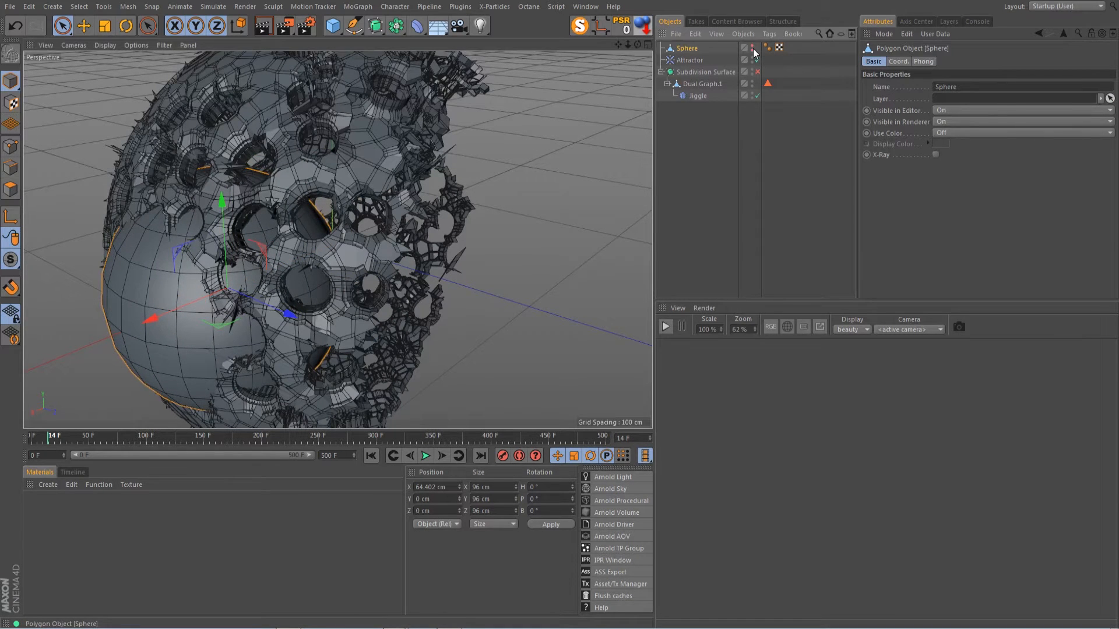
# Select the Attractor and play the animation from the first frame to check how the source falloff affects the mesh.
pyautogui.click(689, 60)
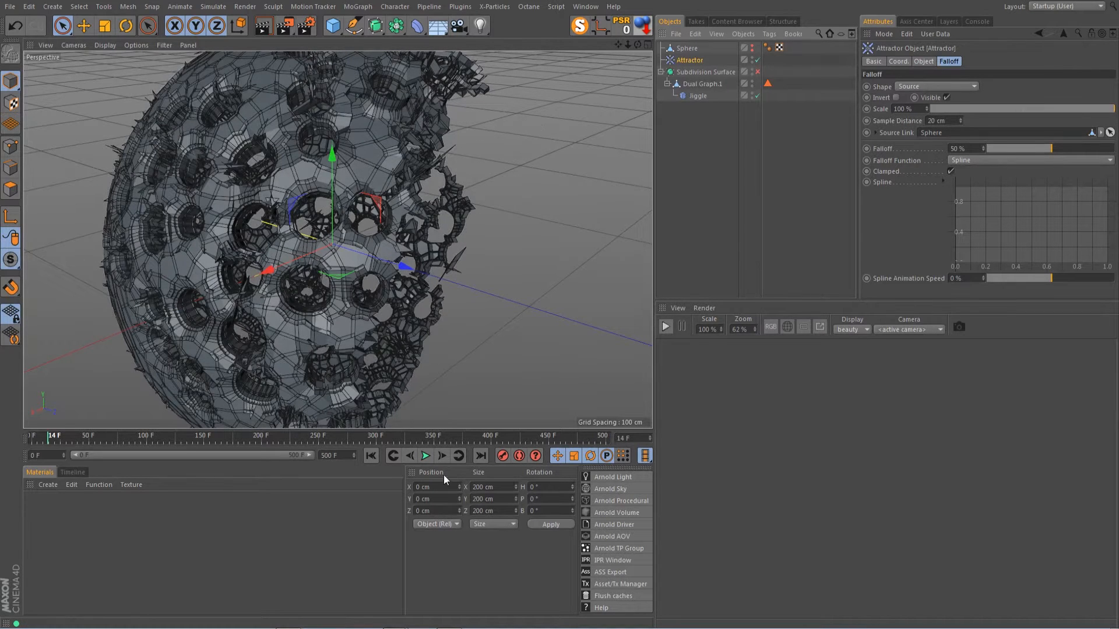
pyautogui.click(371, 456)
pyautogui.click(424, 457)
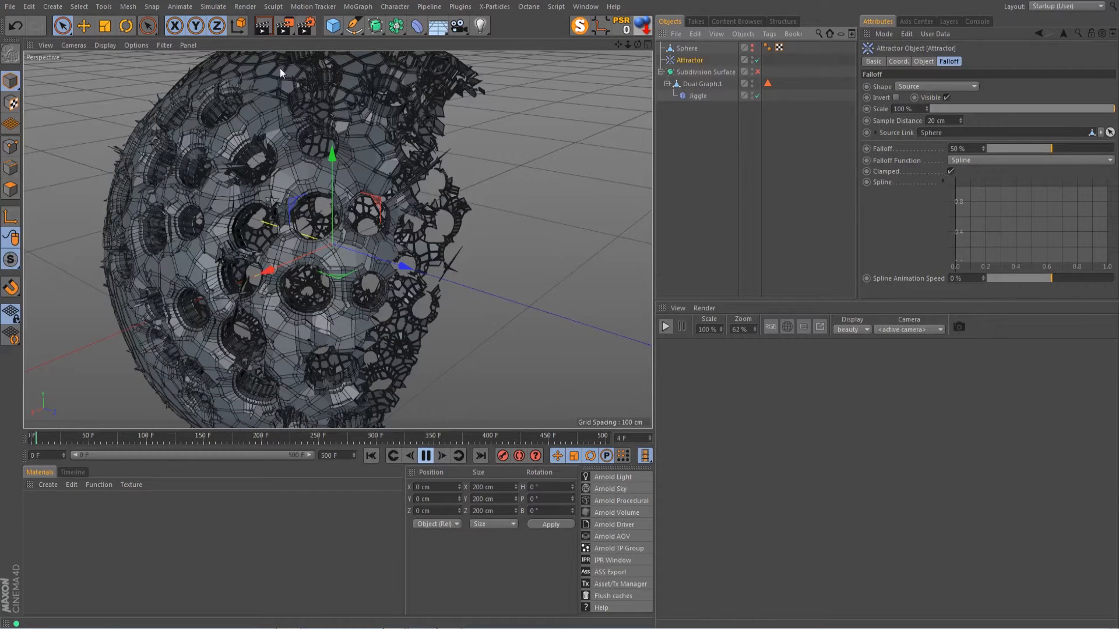
pyautogui.click(426, 456)
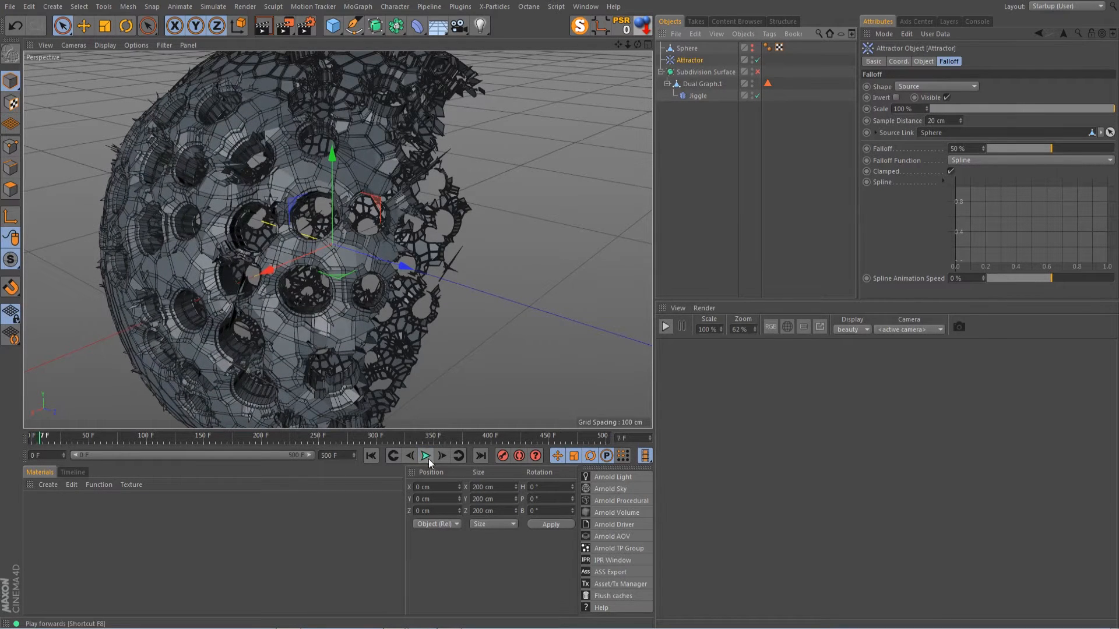
# Add a Vibrate tag to the hidden sphere.
pyautogui.moveTo(638, 44)
pyautogui.mouseDown()
pyautogui.moveTo(617, 52)
pyautogui.moveTo(634, 59)
pyautogui.moveTo(637, 48)
pyautogui.mouseUp()
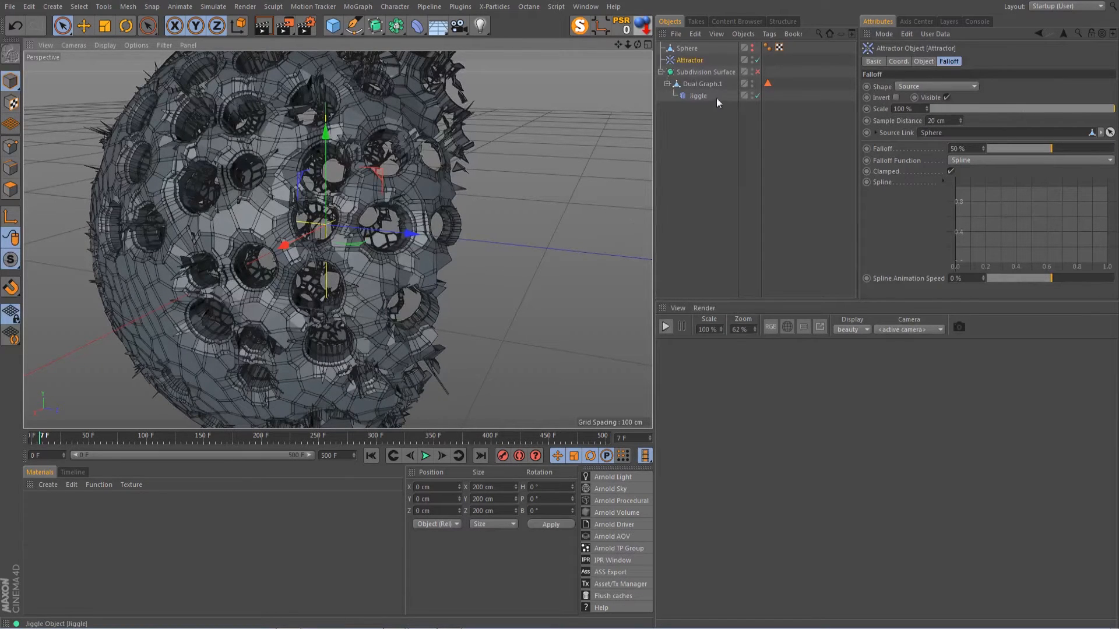
pyautogui.click(686, 48)
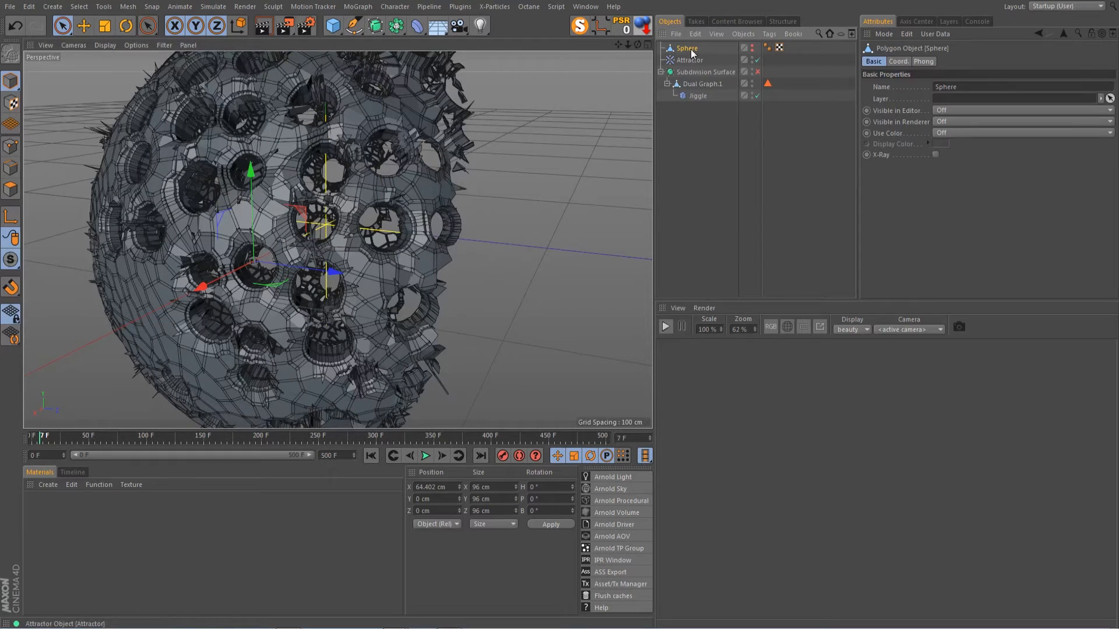
pyautogui.rightClick(691, 52)
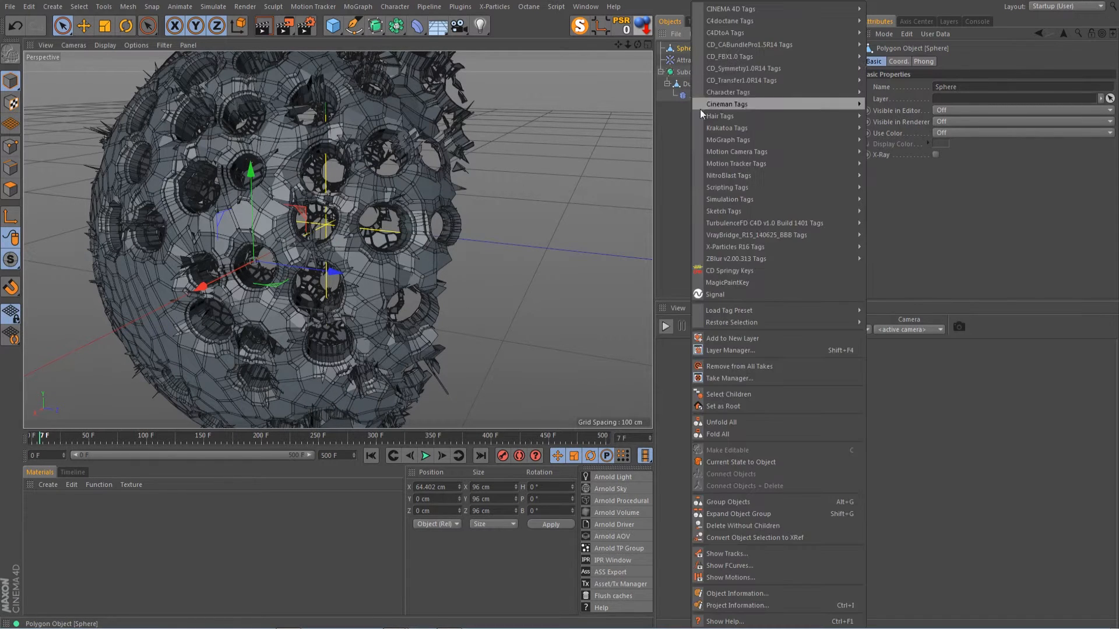
pyautogui.moveTo(729, 8)
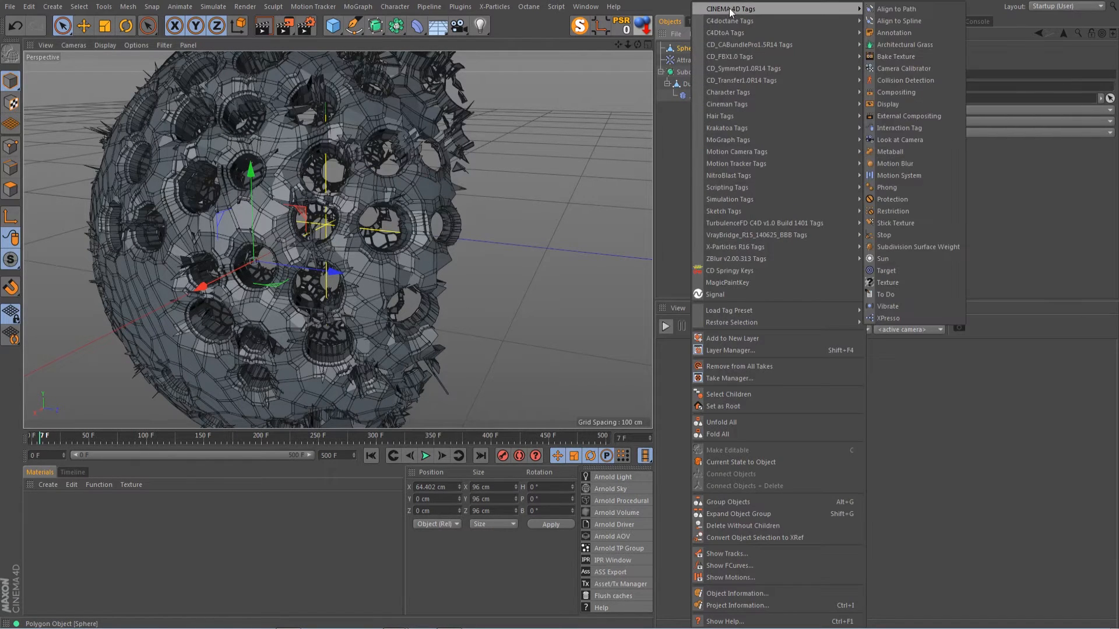
pyautogui.click(904, 307)
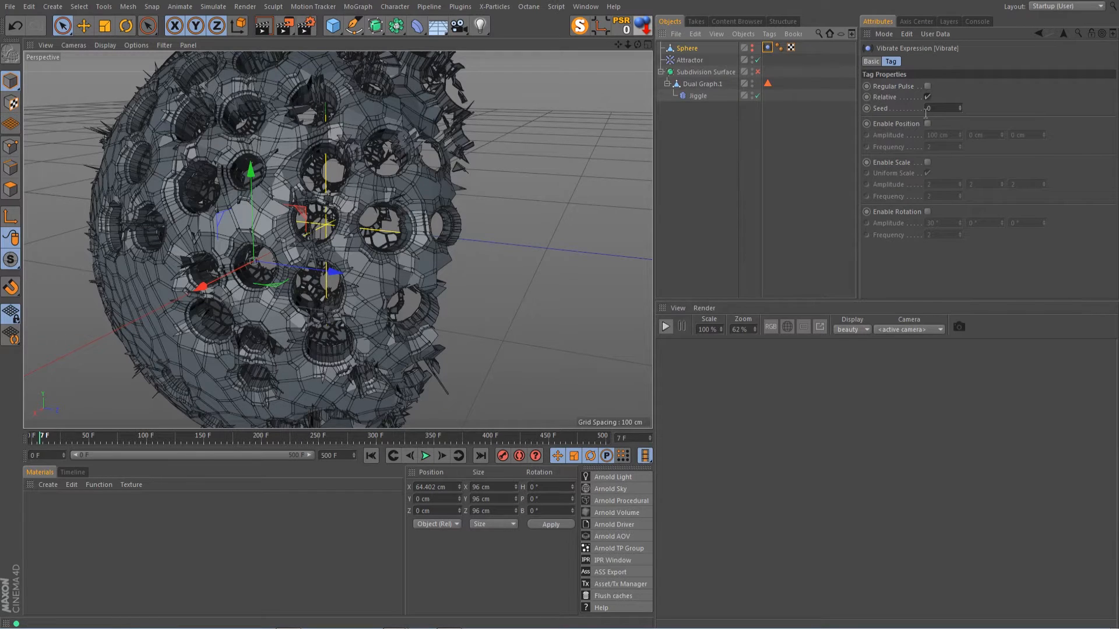
# Enable position vibration on the sphere's Vibrate tag with an amplitude of 200 cm on all three axes.
pyautogui.click(927, 124)
pyautogui.press('Tab')
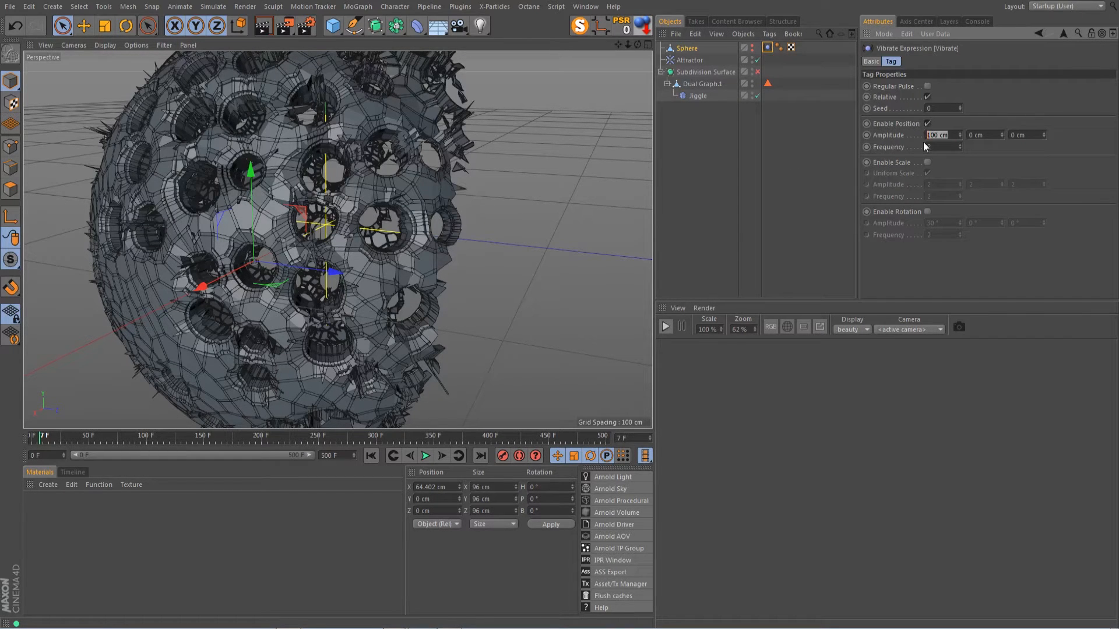
pyautogui.write('200')
pyautogui.press('Tab')
pyautogui.write('200')
pyautogui.press('Tab')
pyautogui.write('200')
# Set the position vibration's amplitude to 100 cm on all three axes and its frequency to 0.4.
pyautogui.click(947, 135)
pyautogui.write('100')
pyautogui.press('Tab')
pyautogui.write('100')
pyautogui.press('Tab')
pyautogui.write('1')
pyautogui.press('Tab')
pyautogui.write('0.4')
# Return to the first frame and make the sphere visible in the viewport.
pyautogui.click(370, 455)
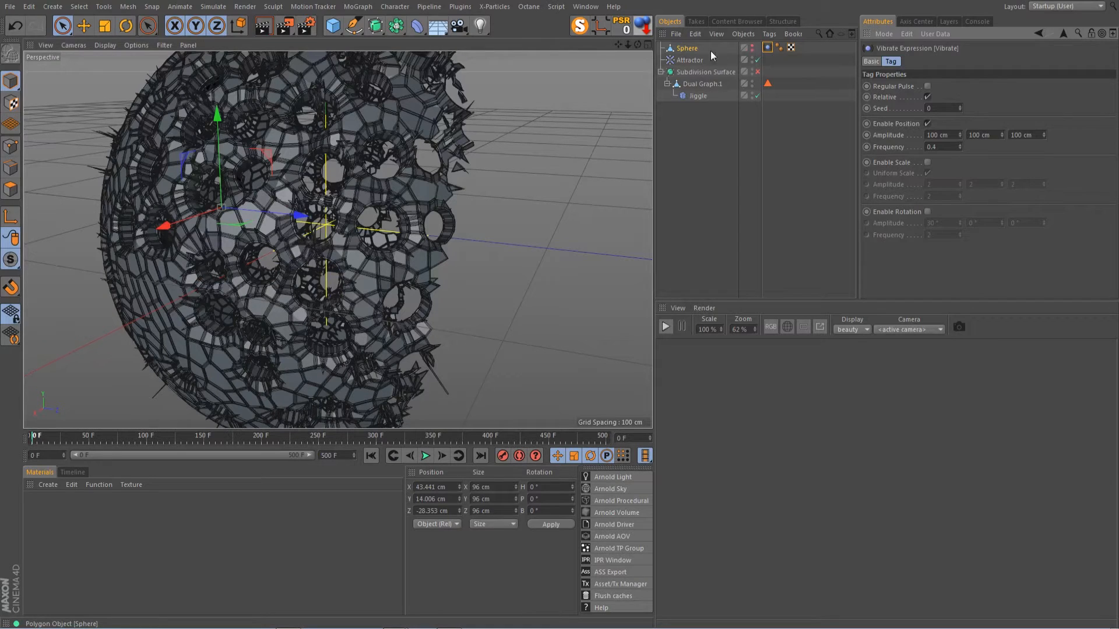
pyautogui.click(752, 46)
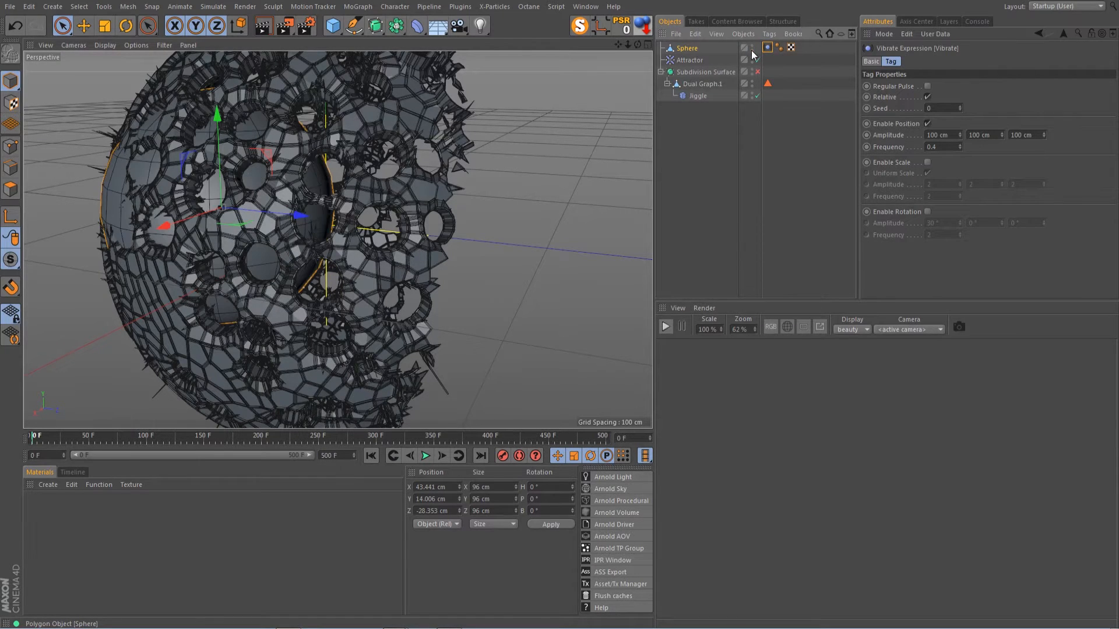
# Isolate the sphere to preview its vibration during playback, rewind to the first frame and restore the full scene.
pyautogui.click(580, 26)
pyautogui.click(425, 456)
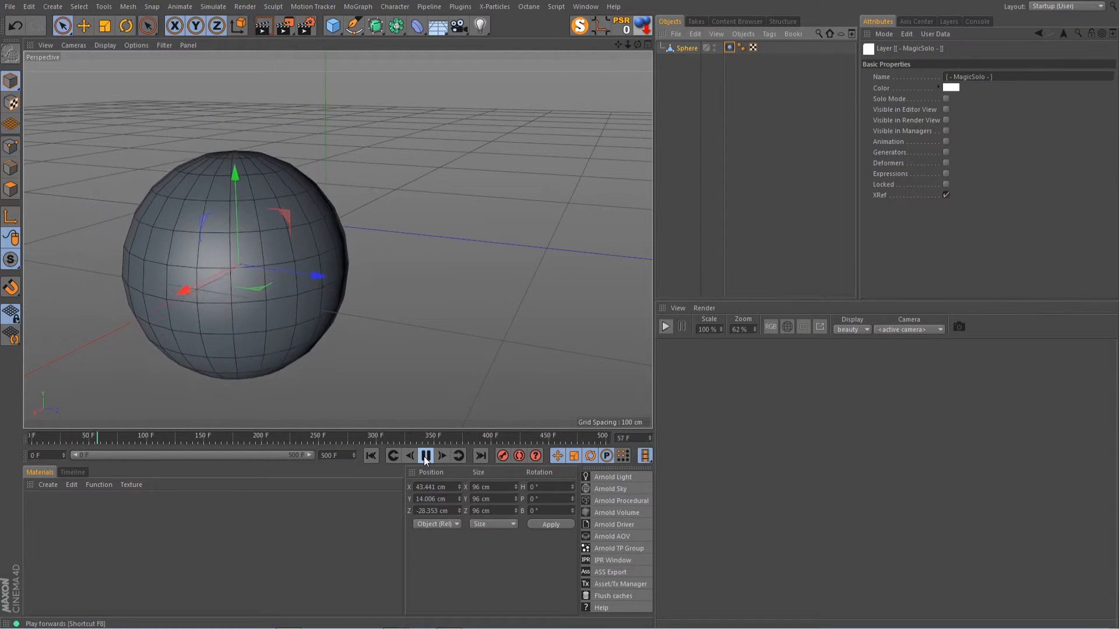
pyautogui.click(426, 456)
pyautogui.click(370, 455)
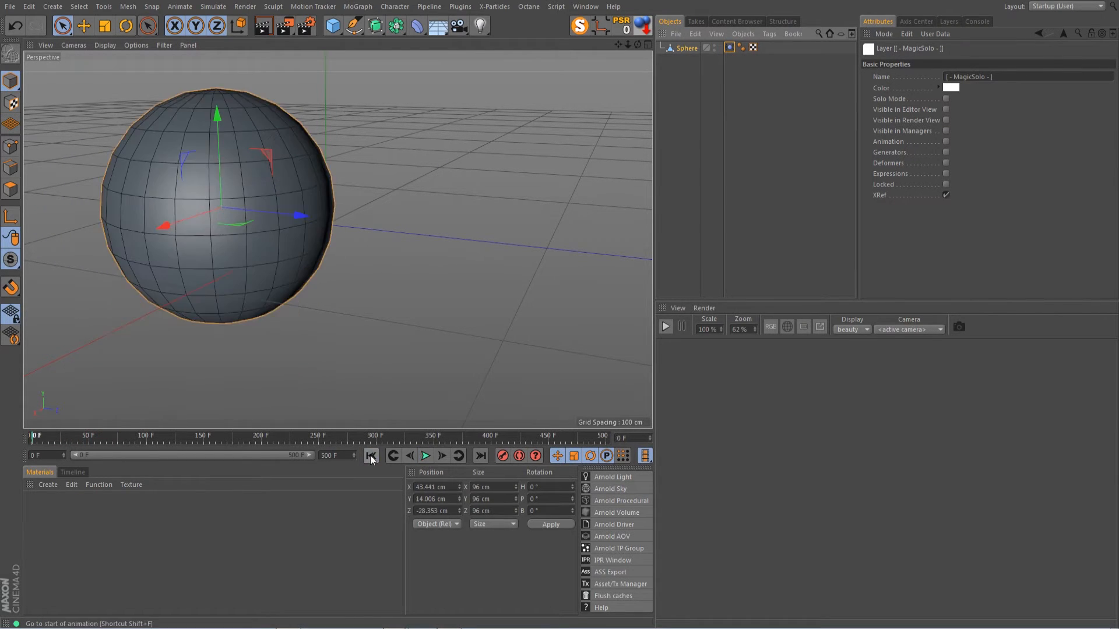
pyautogui.click(580, 26)
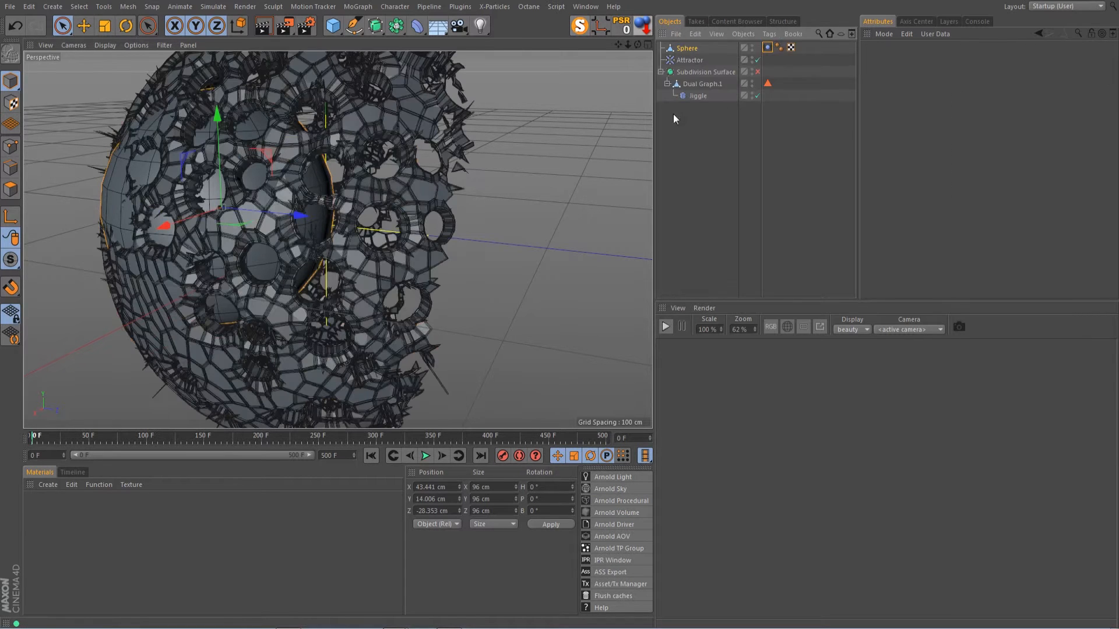
# Hide the source sphere in both the editor and the renderer and preview the mesh deformation up to frame 15.
pyautogui.click(751, 46)
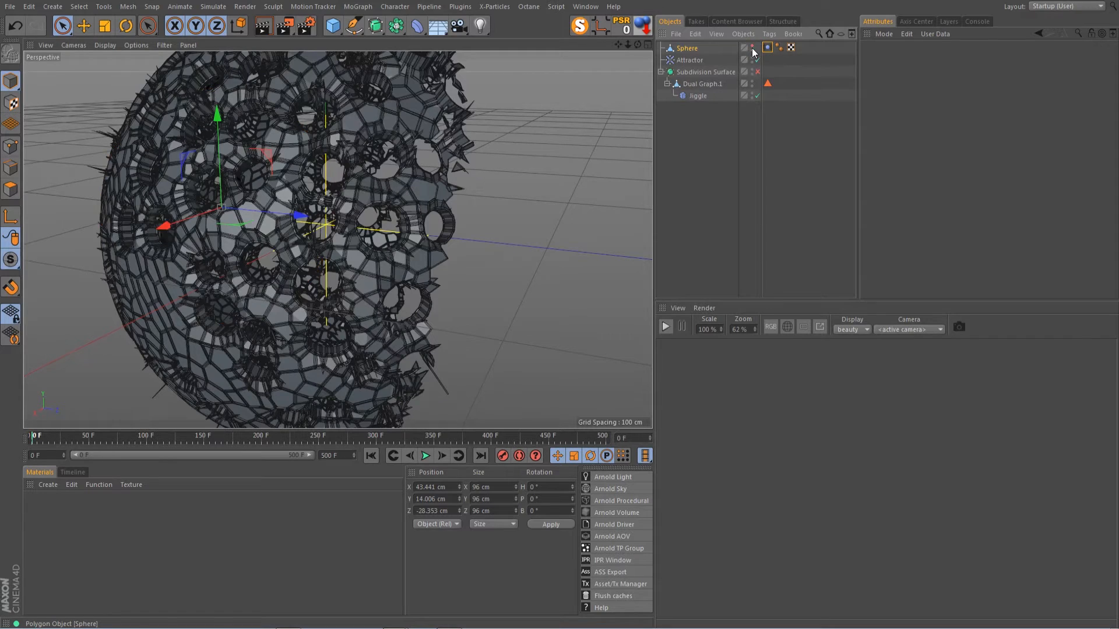
pyautogui.click(751, 50)
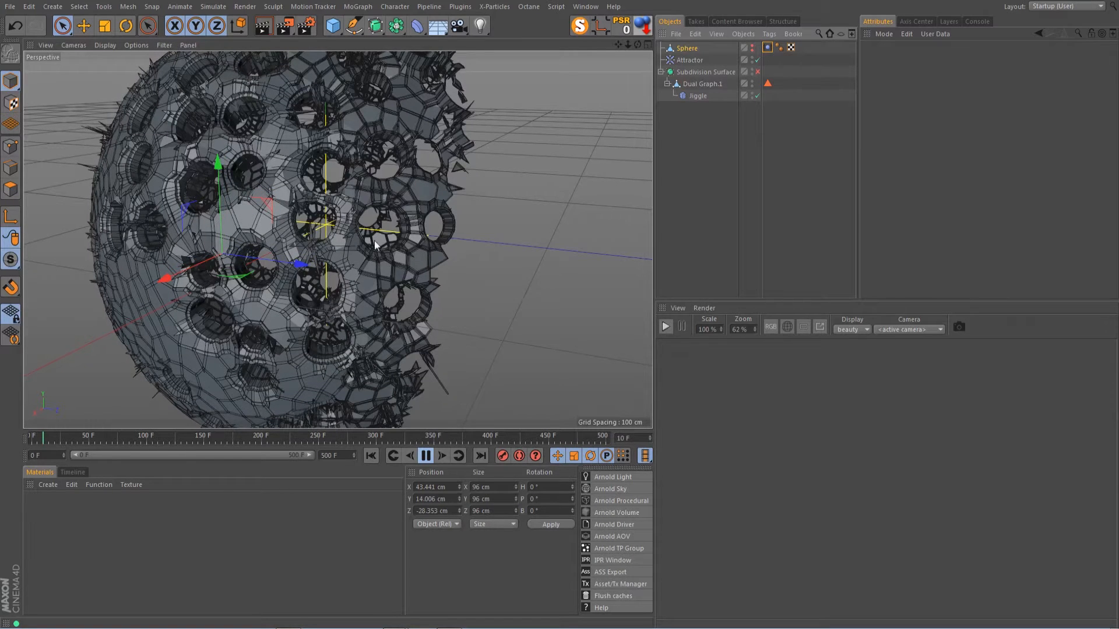
pyautogui.click(431, 456)
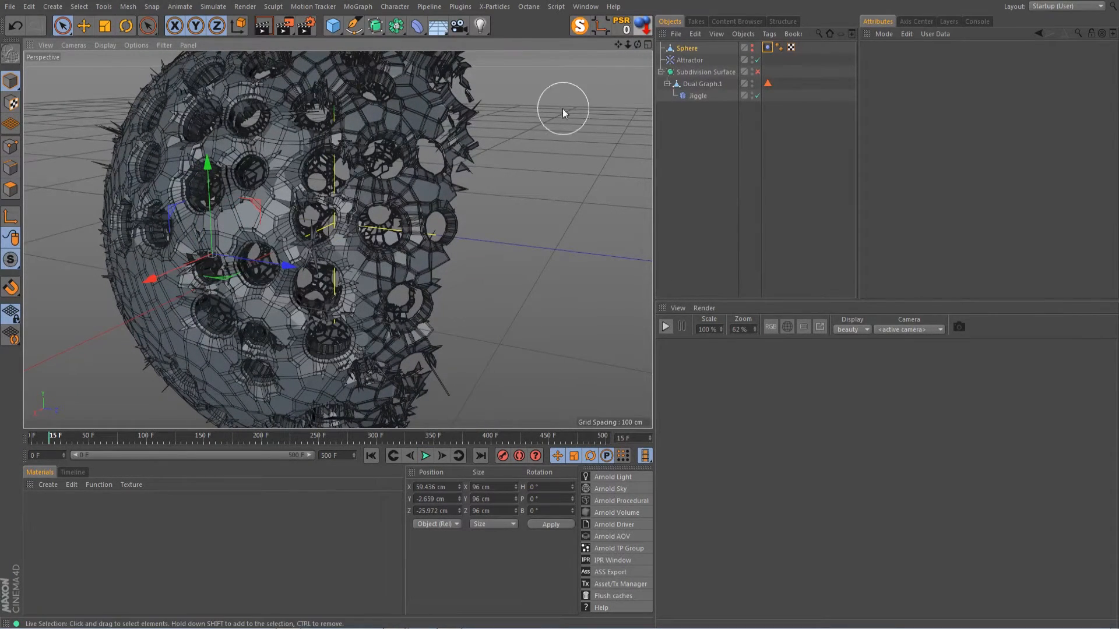
pyautogui.moveTo(618, 45)
pyautogui.mouseDown()
pyautogui.moveTo(648, 43)
pyautogui.moveTo(627, 53)
pyautogui.mouseUp()
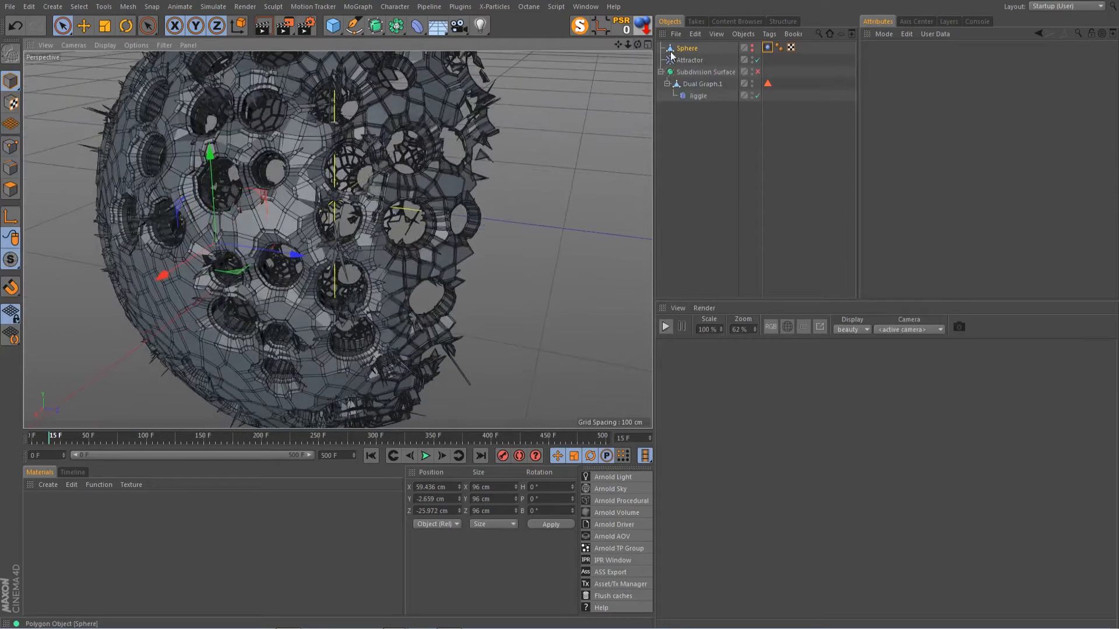
pyautogui.click(767, 48)
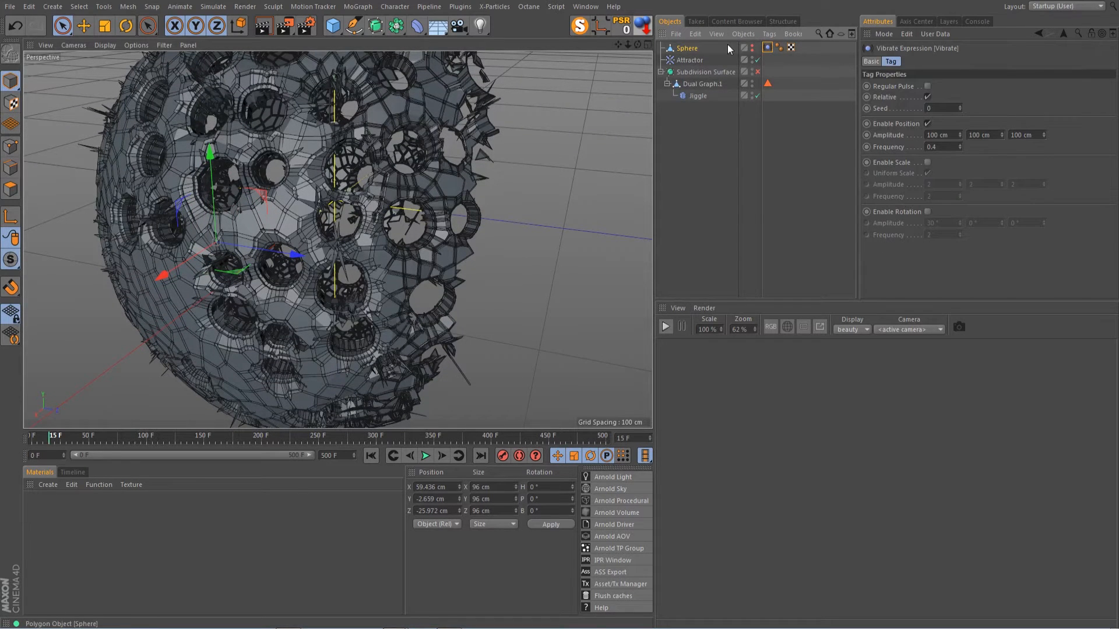
pyautogui.click(687, 49)
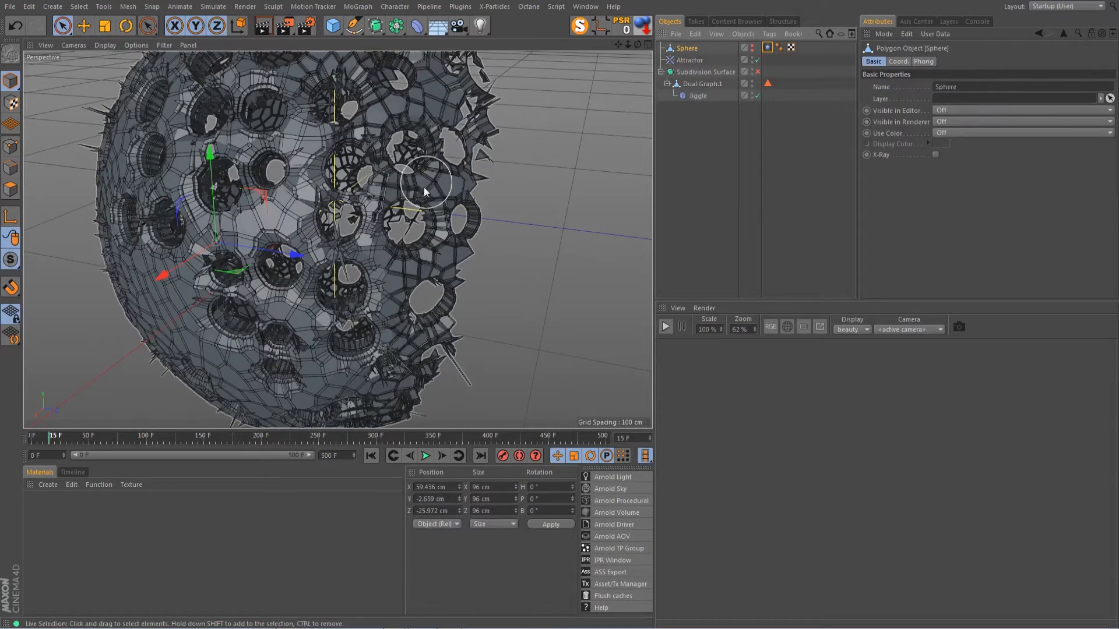
pyautogui.moveTo(617, 45); pyautogui.dragTo(604, 45, button='right')
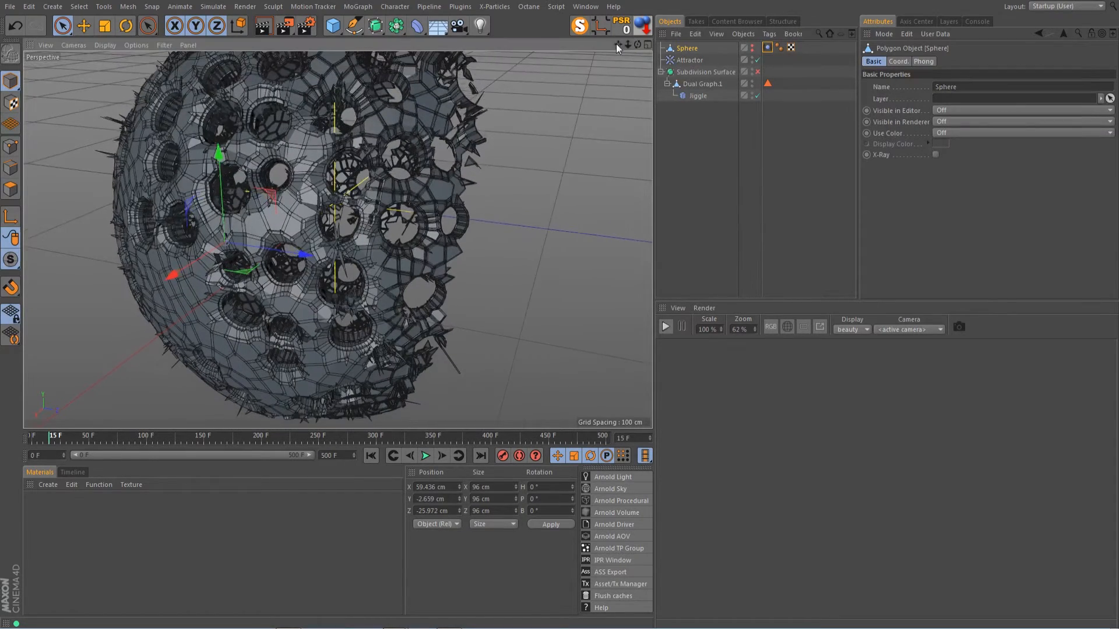
pyautogui.moveTo(617, 45); pyautogui.dragTo(646, 48)
pyautogui.click(71, 530)
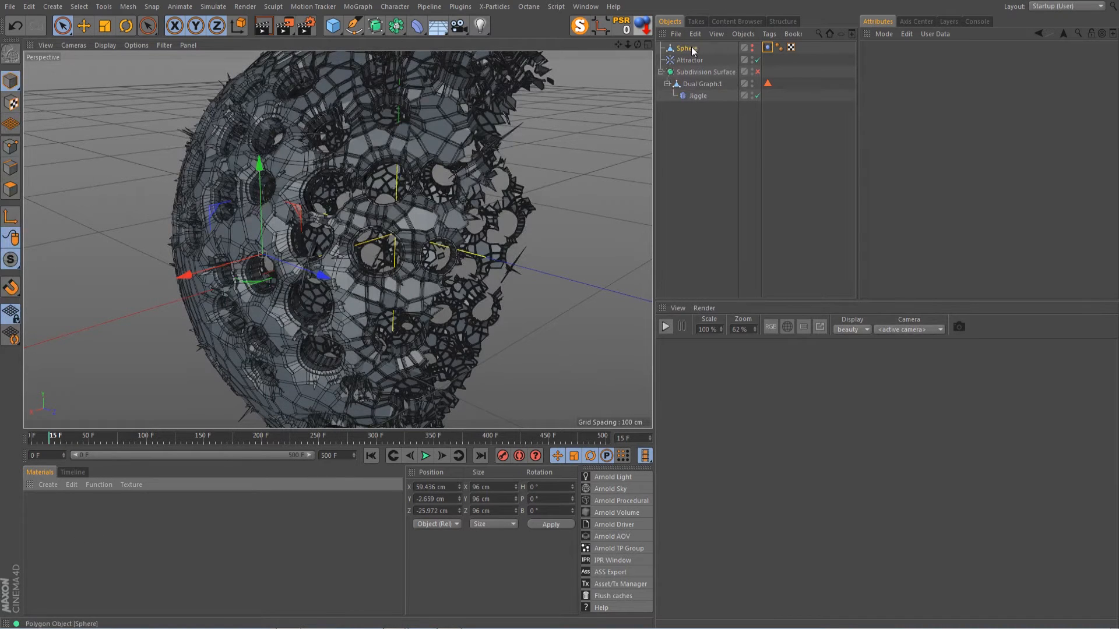
# Add a Tension tag from the character tags to the Dual Graph.1 object.
pyautogui.click(697, 85)
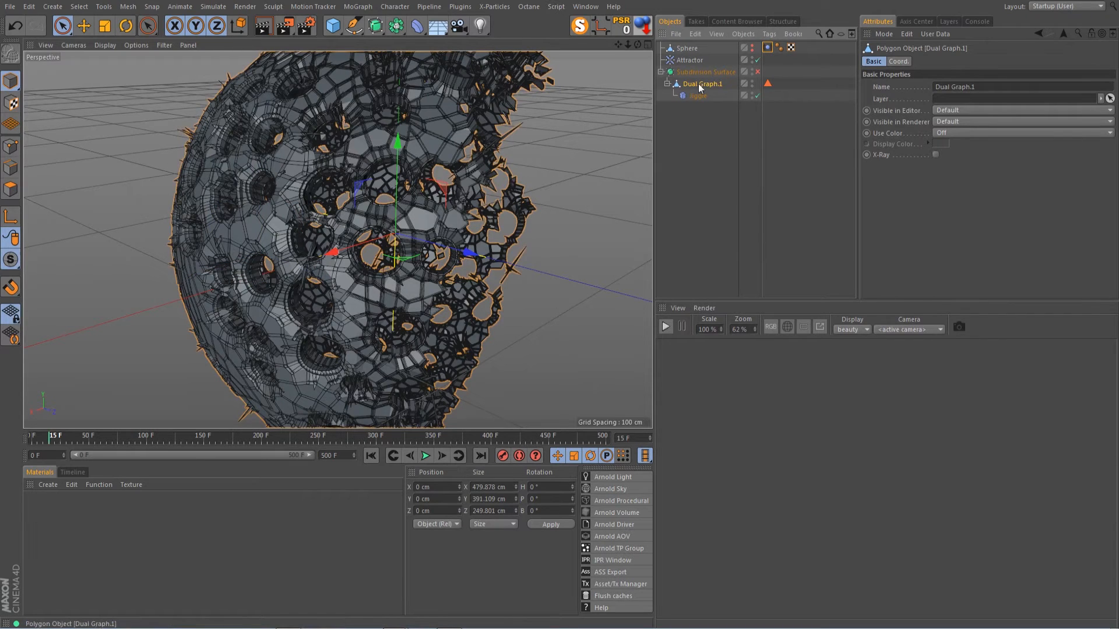
pyautogui.rightClick(694, 86)
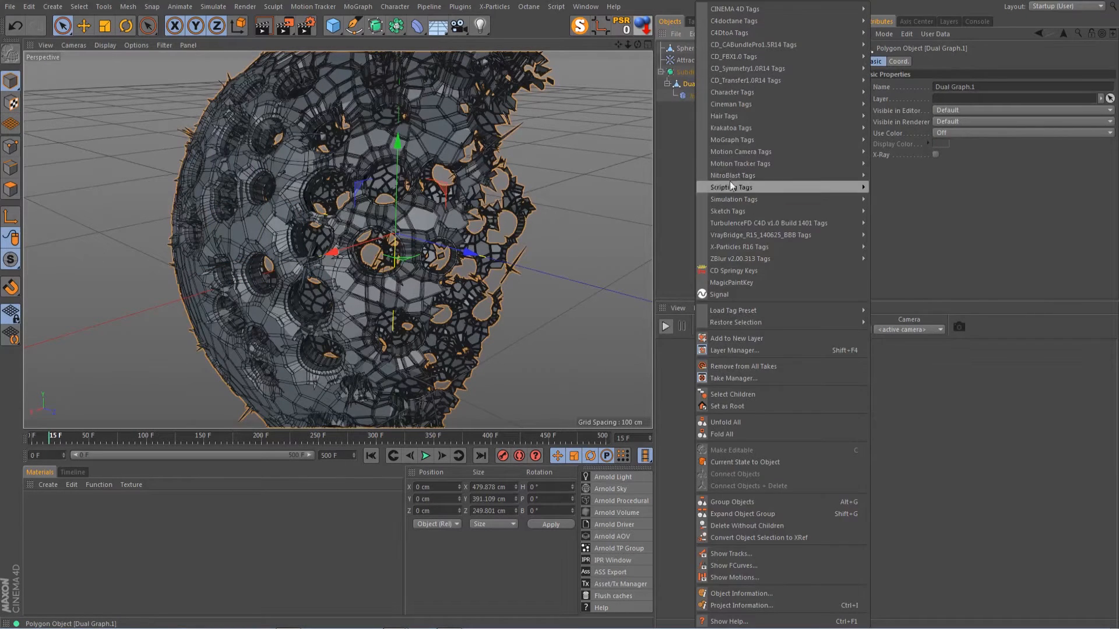
pyautogui.moveTo(735, 96)
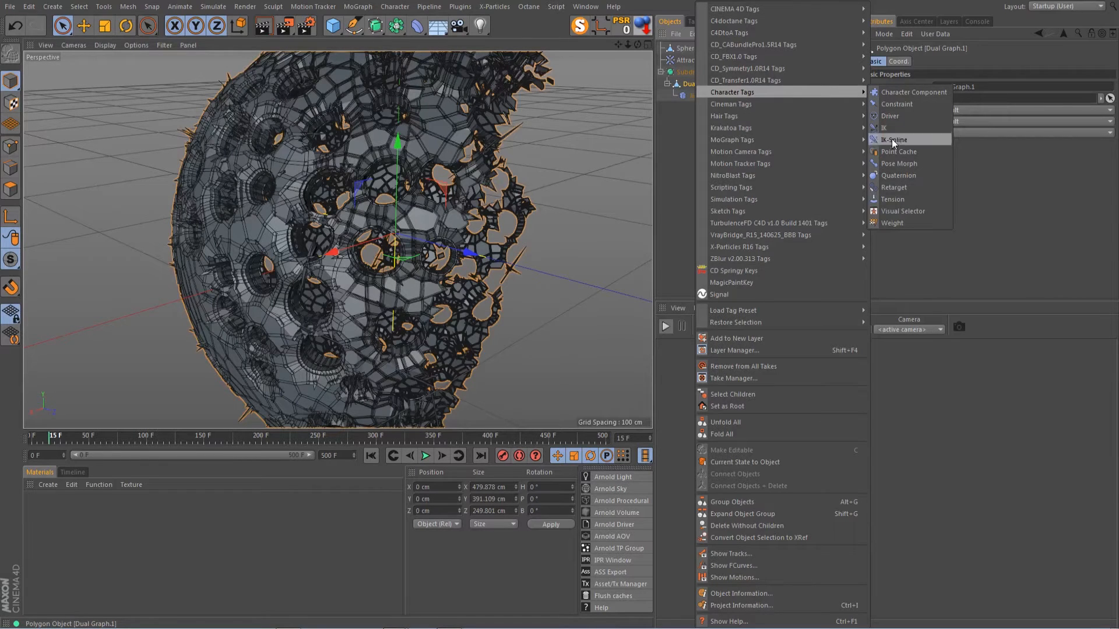
pyautogui.click(895, 200)
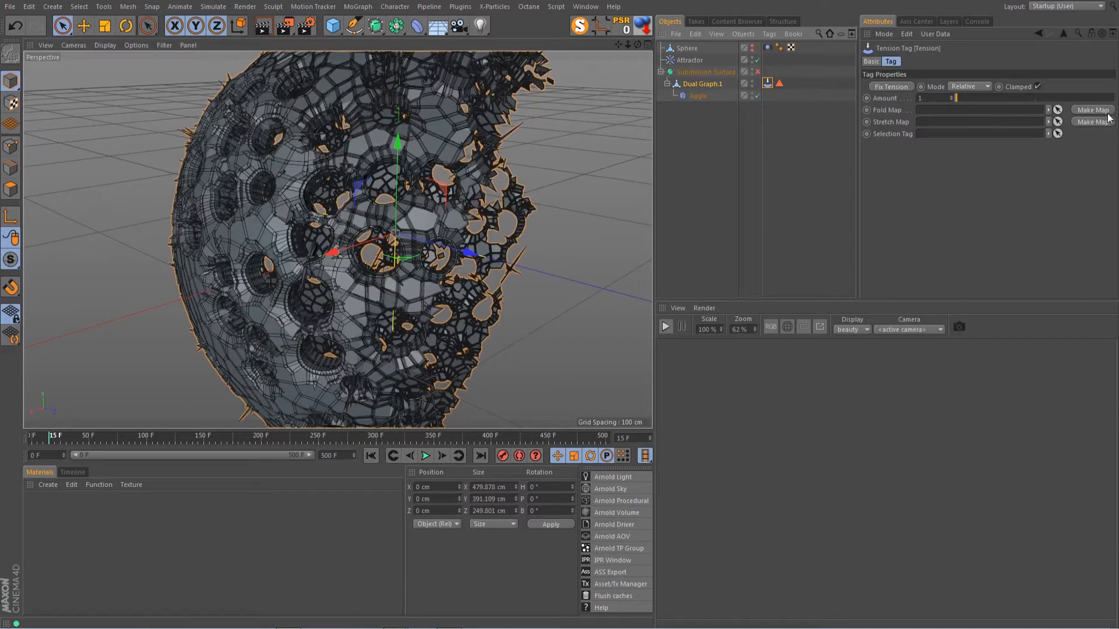
# Set the Tension tag's amount to 5, generate its stretch map and display that vertex map on the mesh.
pyautogui.click(922, 98)
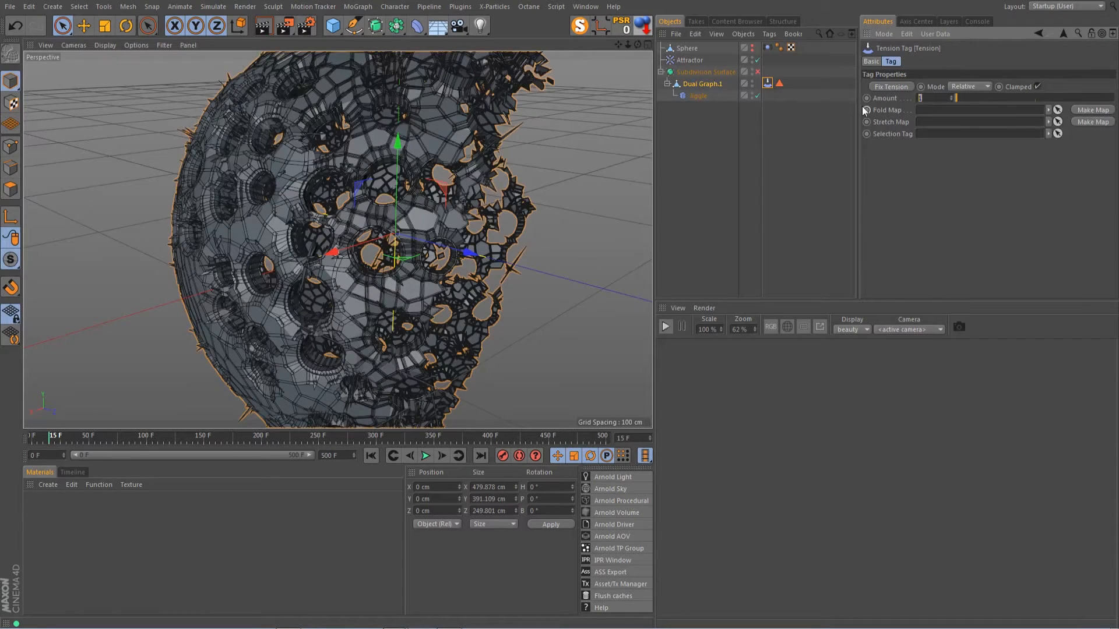
pyautogui.write('5')
pyautogui.press('Return')
pyautogui.click(1091, 122)
pyautogui.click(779, 83)
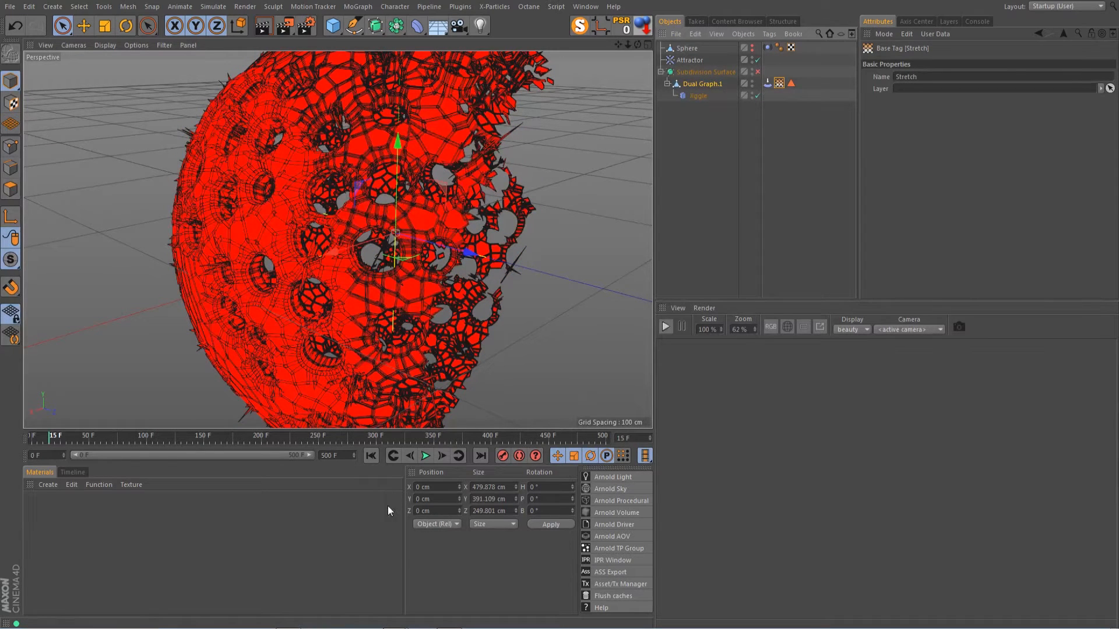
# Play the animation from the first frame and examine how the stretch map's weights change across the mesh.
pyautogui.click(372, 457)
pyautogui.click(425, 456)
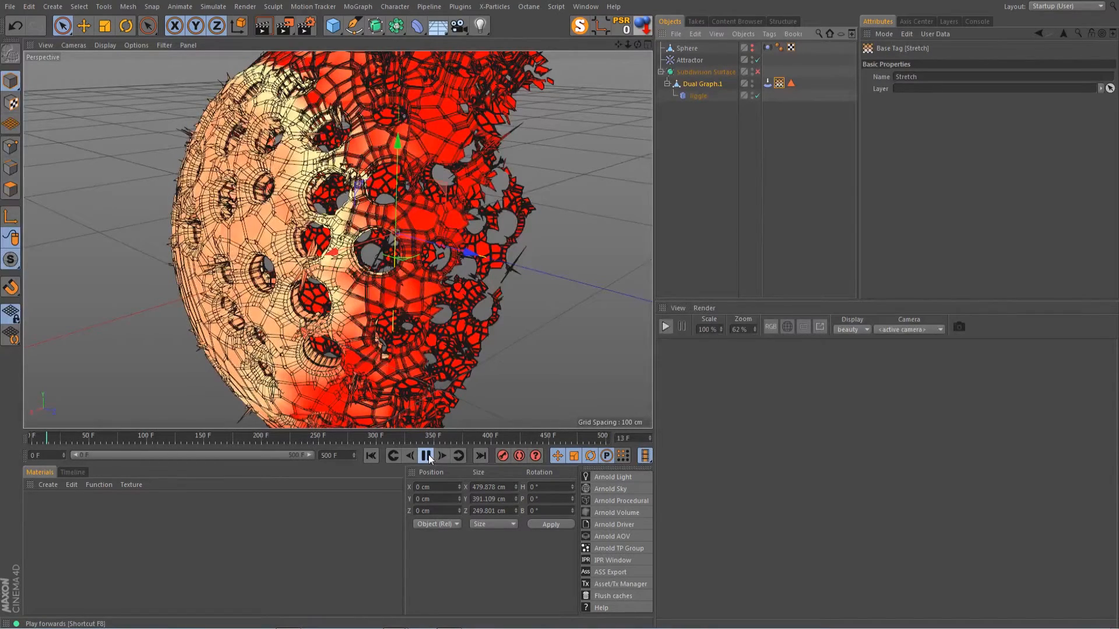
pyautogui.click(427, 456)
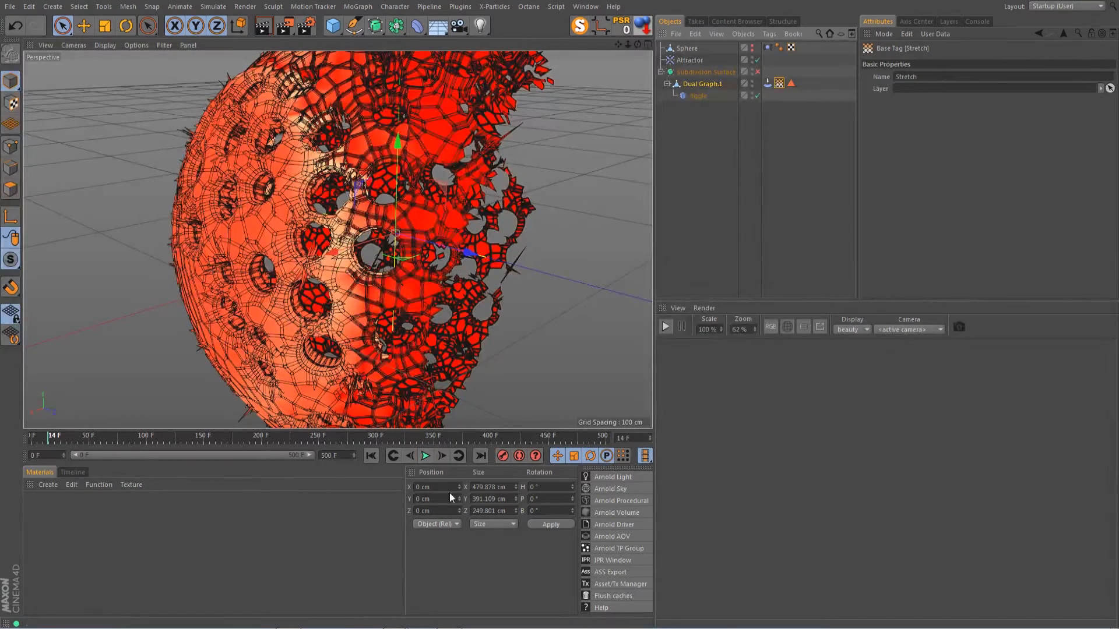
pyautogui.click(429, 456)
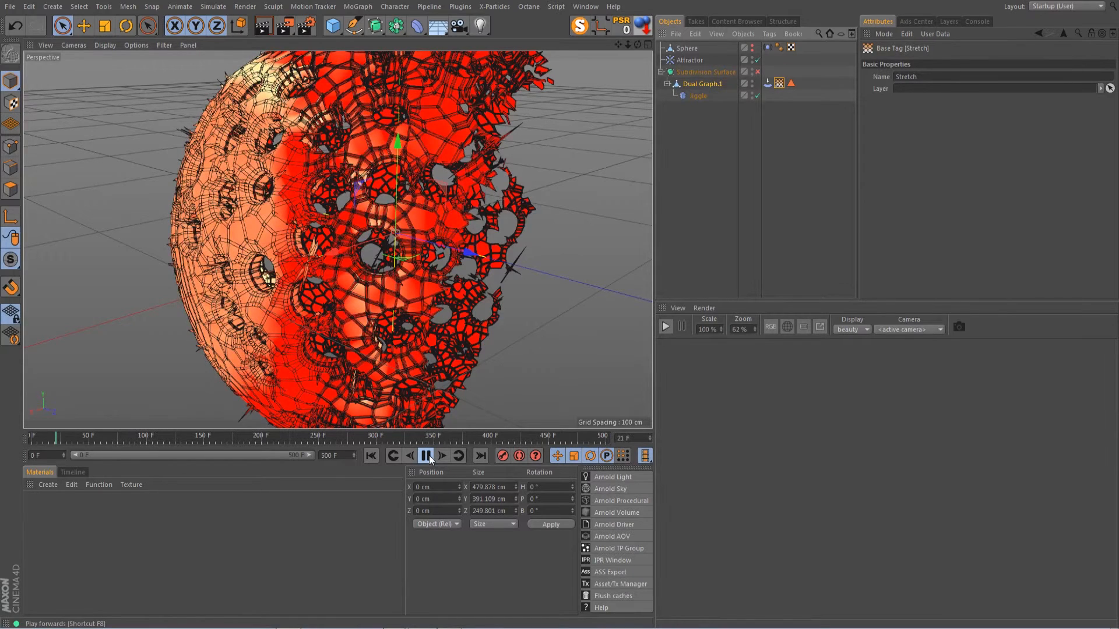
pyautogui.click(427, 456)
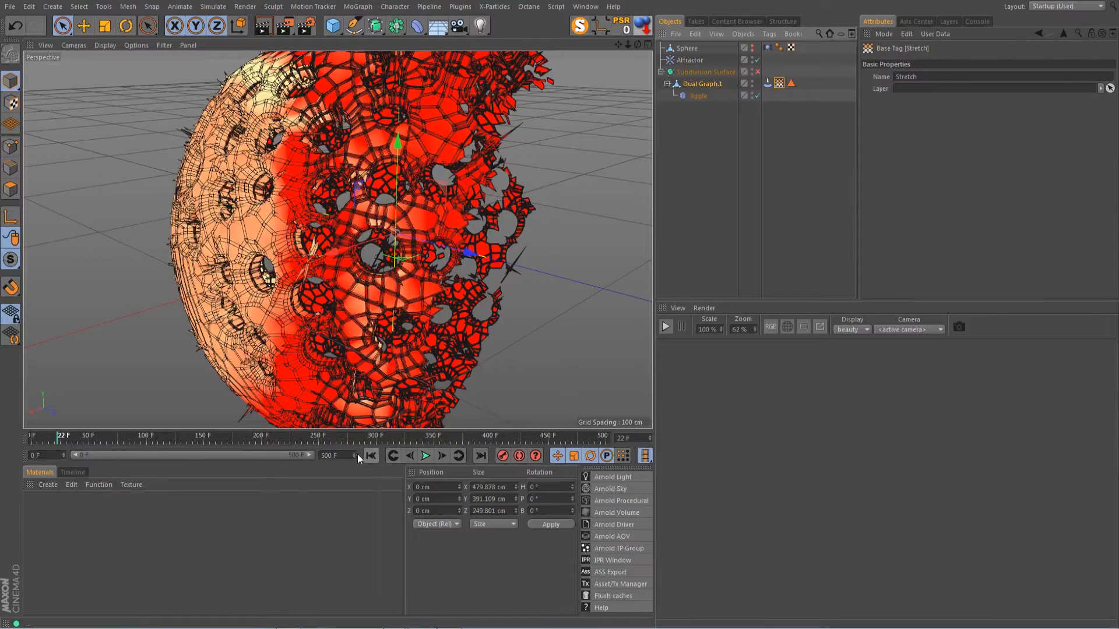
# Set the end of the animation's frame range to 30.
pyautogui.click(333, 455)
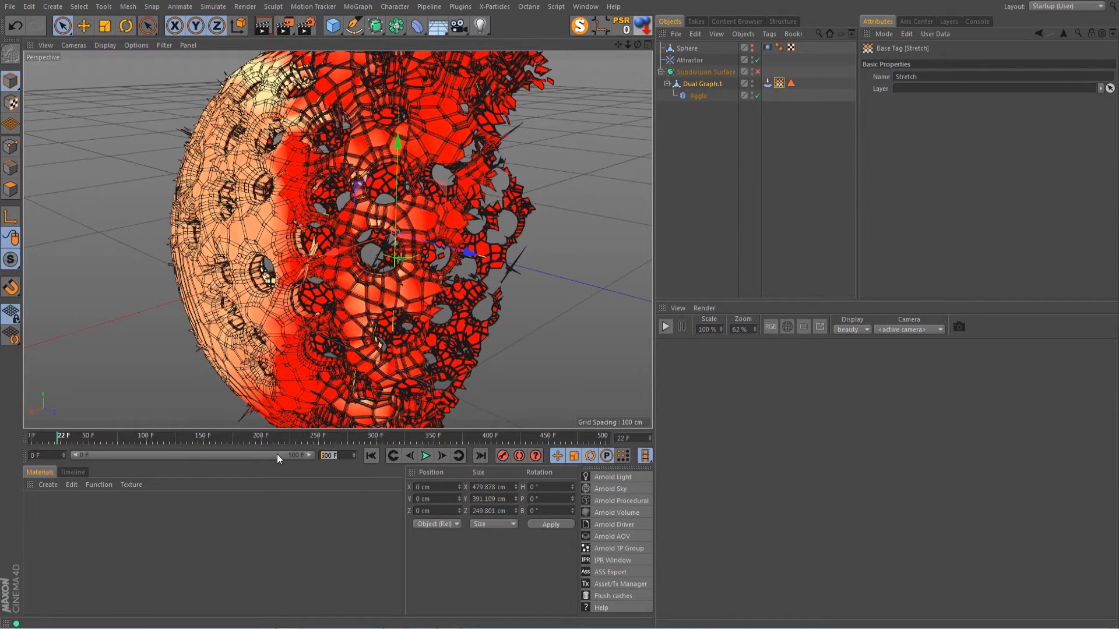
pyautogui.write('30')
pyautogui.press('Return')
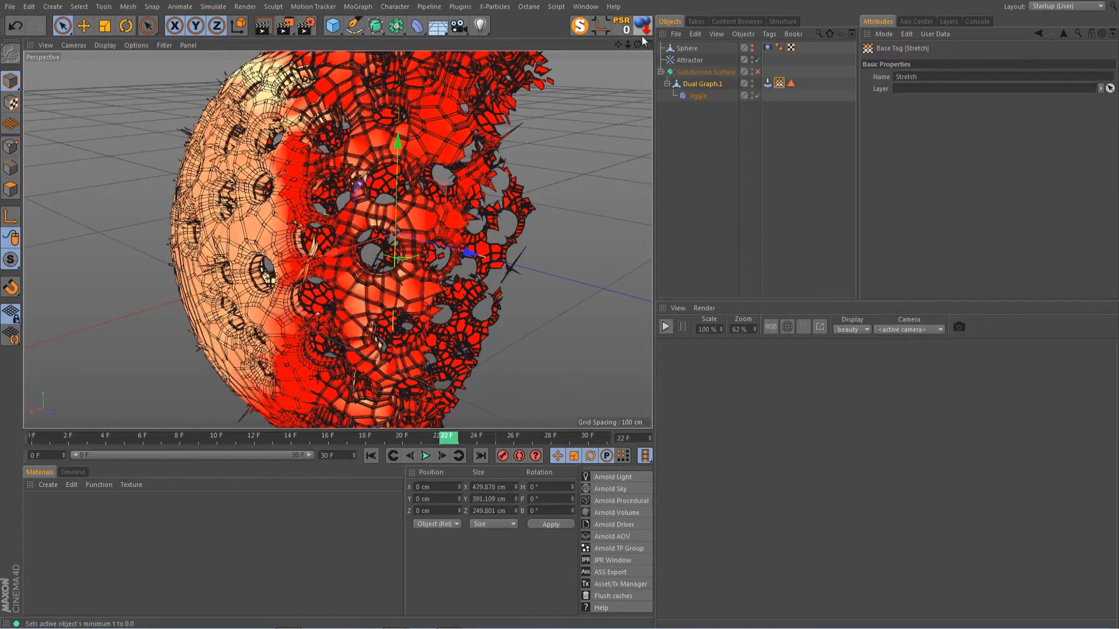
# Create an Arnold Shader Network material and open it in the network editor.
pyautogui.moveTo(638, 44); pyautogui.dragTo(689, 45)
pyautogui.moveTo(619, 45); pyautogui.dragTo(648, 46)
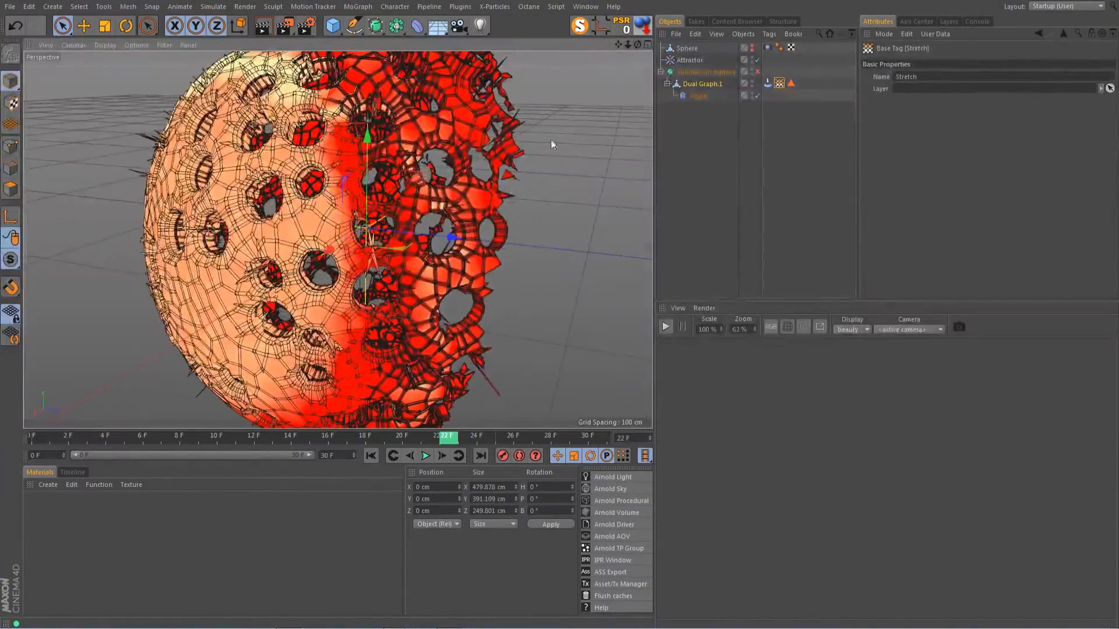
pyautogui.click(64, 522)
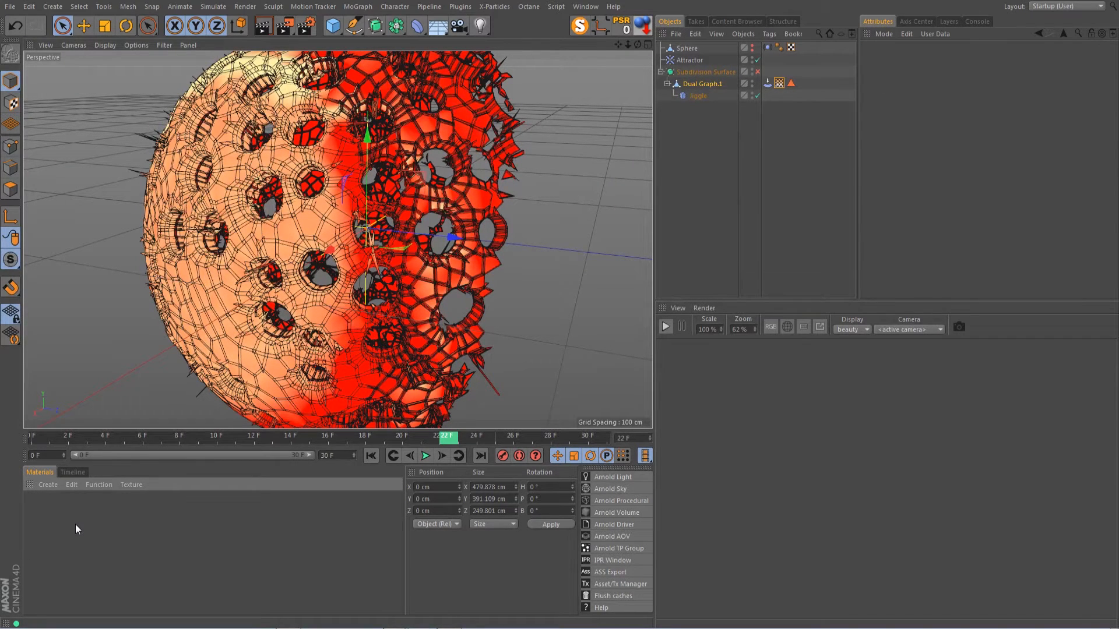
pyautogui.doubleClick(75, 524)
pyautogui.moveTo(179, 236); pyautogui.dragTo(291, 210)
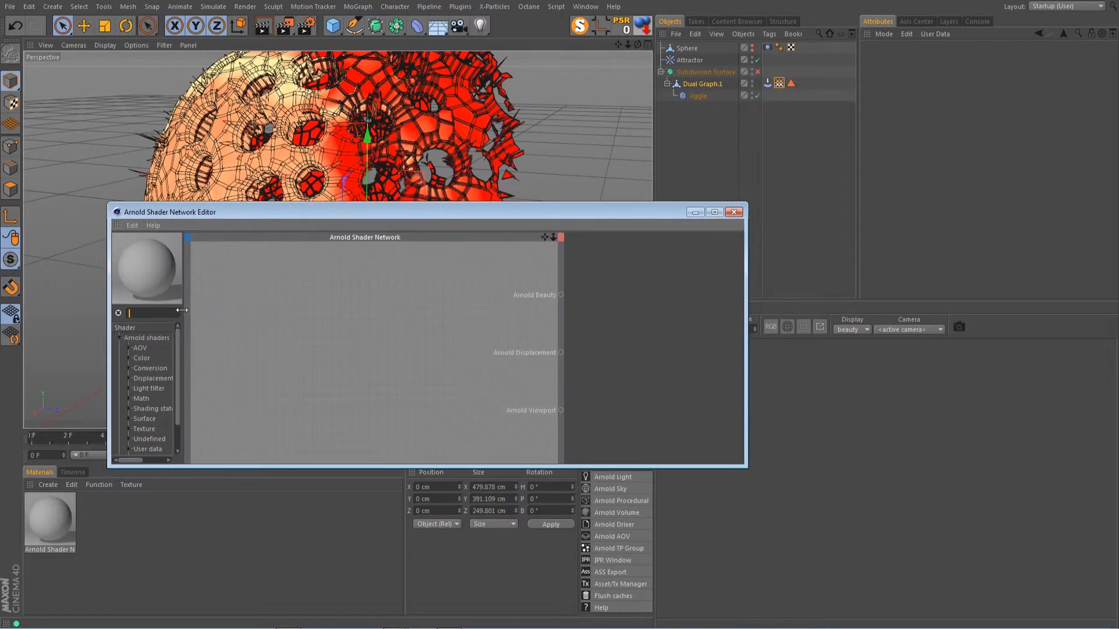
# Add a mix node and two standard shader nodes to the Arnold shader network.
pyautogui.click(168, 313)
pyautogui.write('mix')
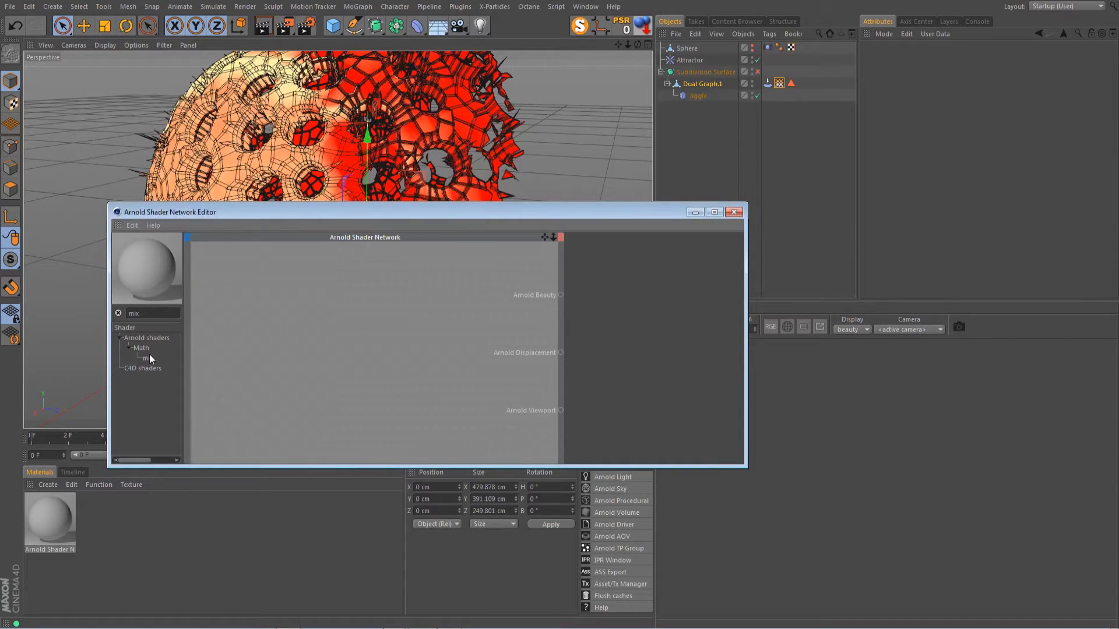
pyautogui.moveTo(149, 358); pyautogui.dragTo(407, 334)
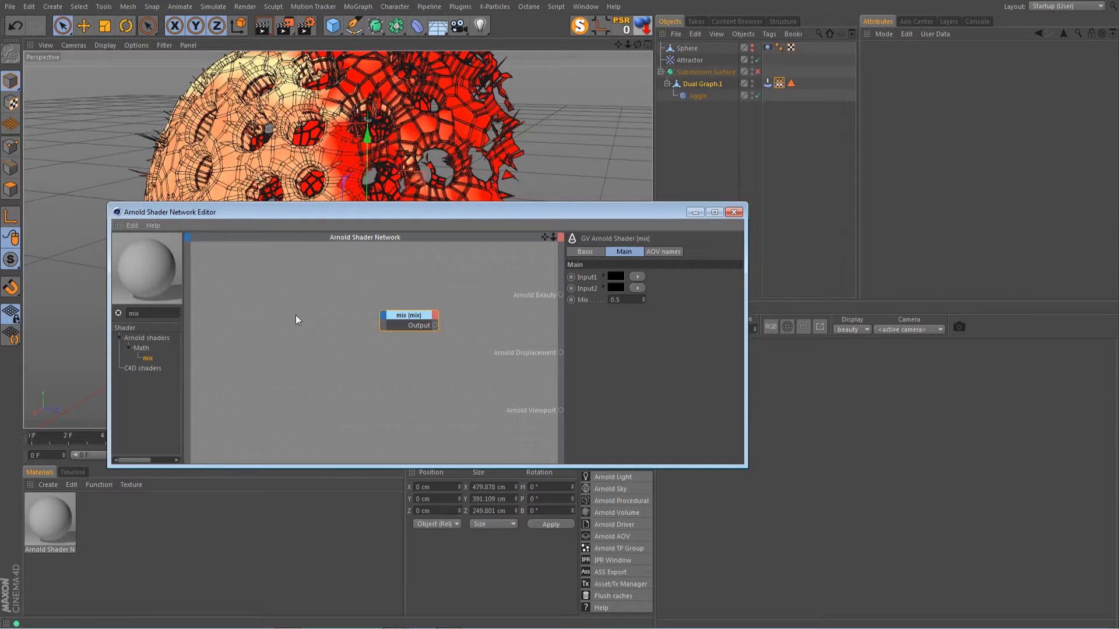
pyautogui.moveTo(146, 314); pyautogui.dragTo(96, 313)
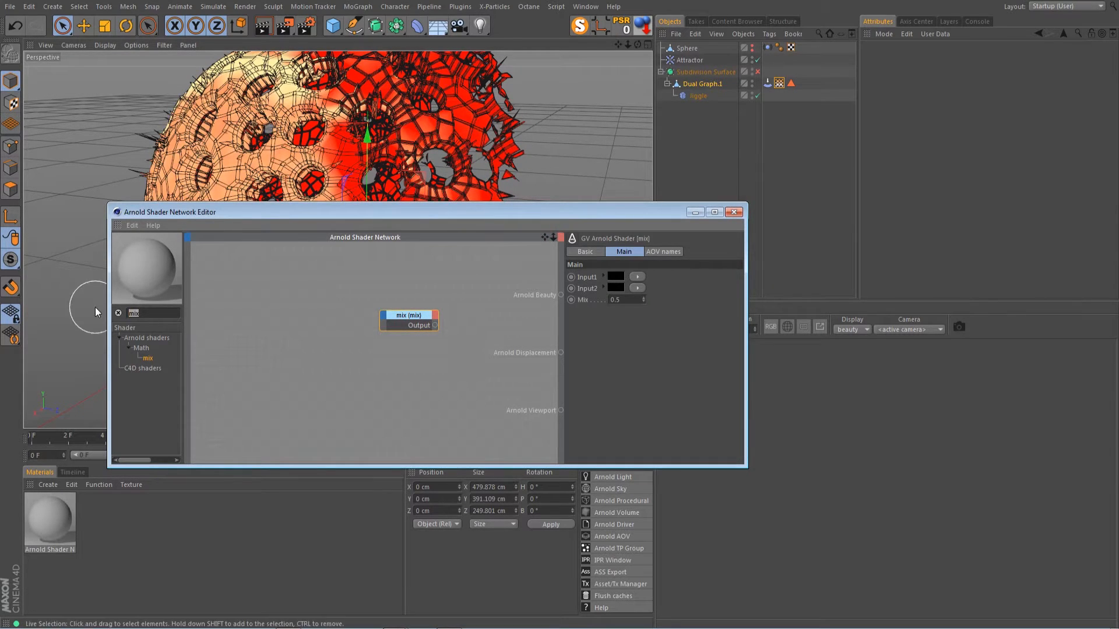
pyautogui.write('standa')
pyautogui.moveTo(168, 358); pyautogui.dragTo(309, 327)
# Find the Vertex Map shader and add it to the network above the standard nodes.
pyautogui.doubleClick(139, 313)
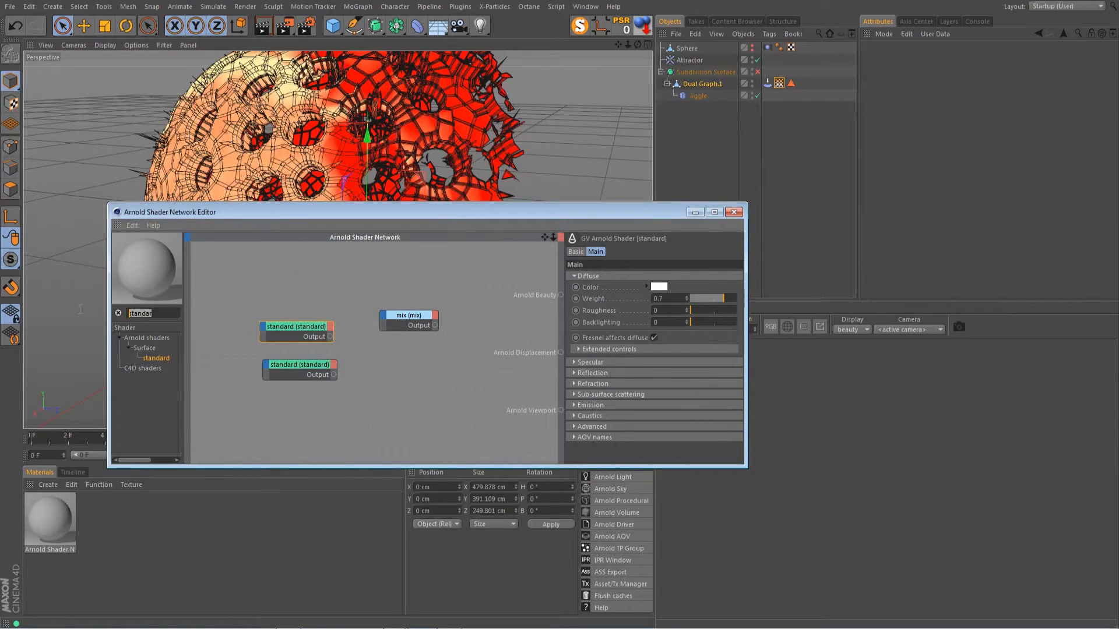
pyautogui.write('verte')
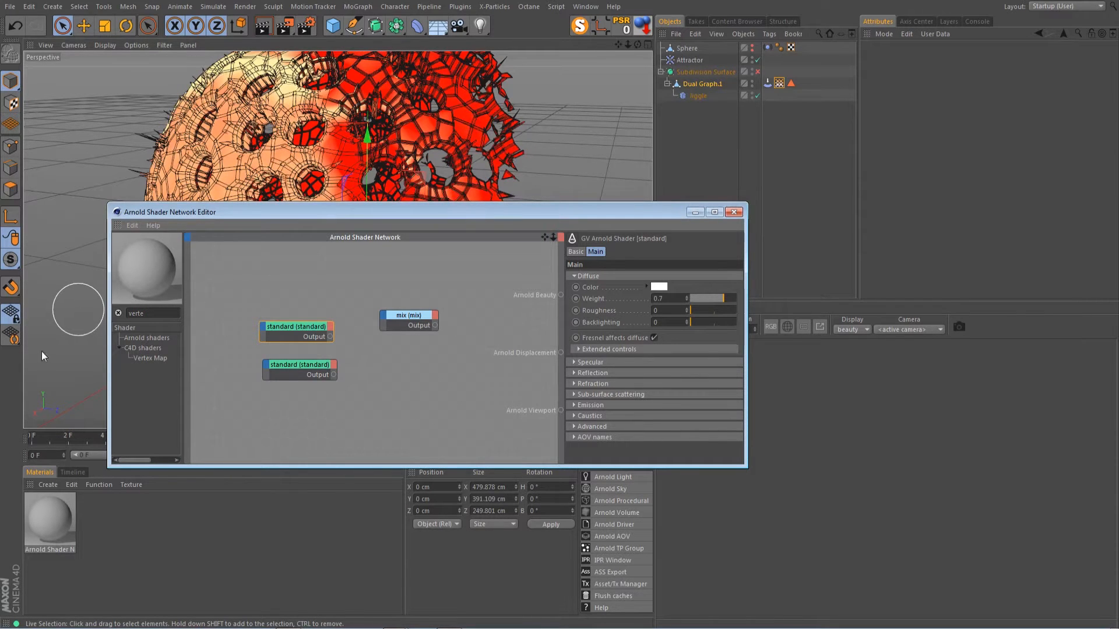
pyautogui.moveTo(145, 357); pyautogui.dragTo(270, 295)
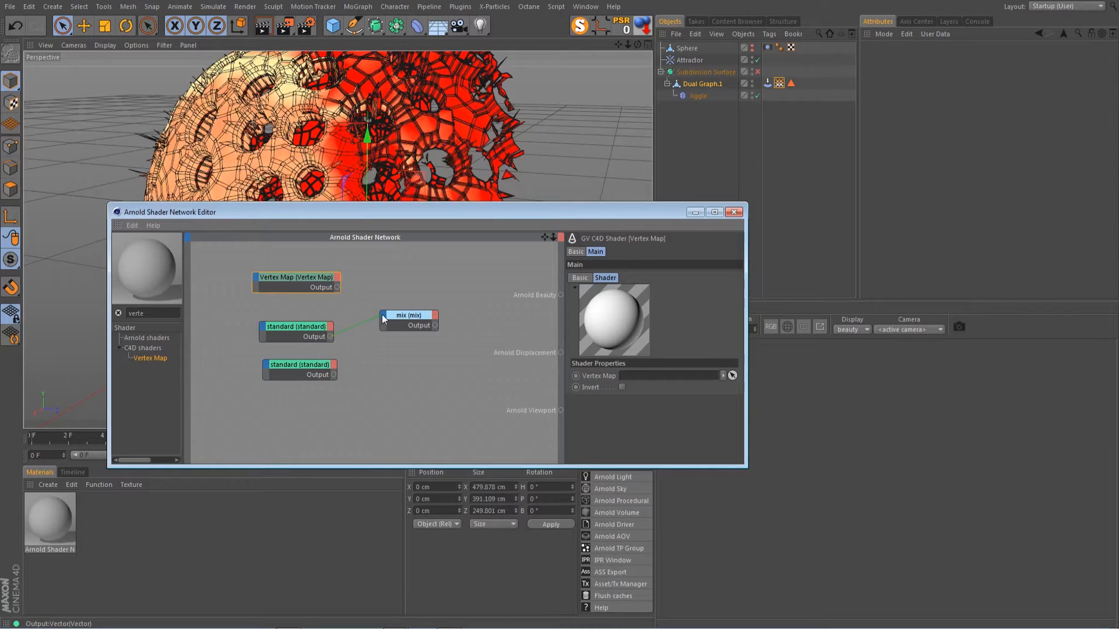
# Wire the two standard nodes into the mix node's Input1 and Input2, and drive Mix with the Vertex Map shader linked to Stretch.
pyautogui.moveTo(382, 315); pyautogui.dragTo(385, 318)
pyautogui.click(445, 322)
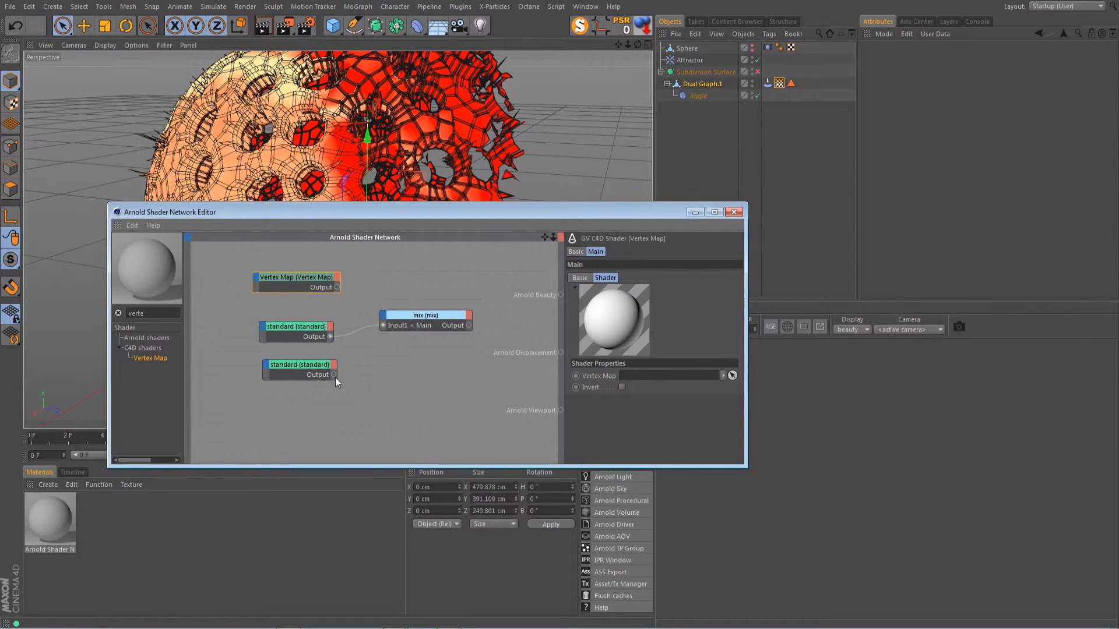
pyautogui.moveTo(387, 314); pyautogui.dragTo(386, 315)
pyautogui.click(447, 323)
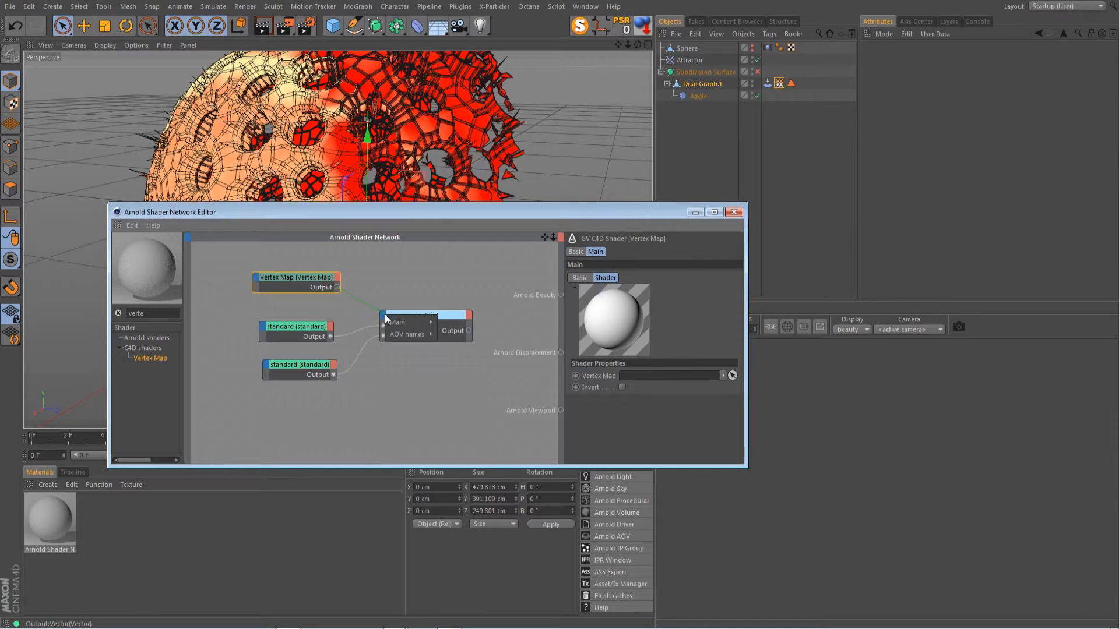
pyautogui.click(444, 322)
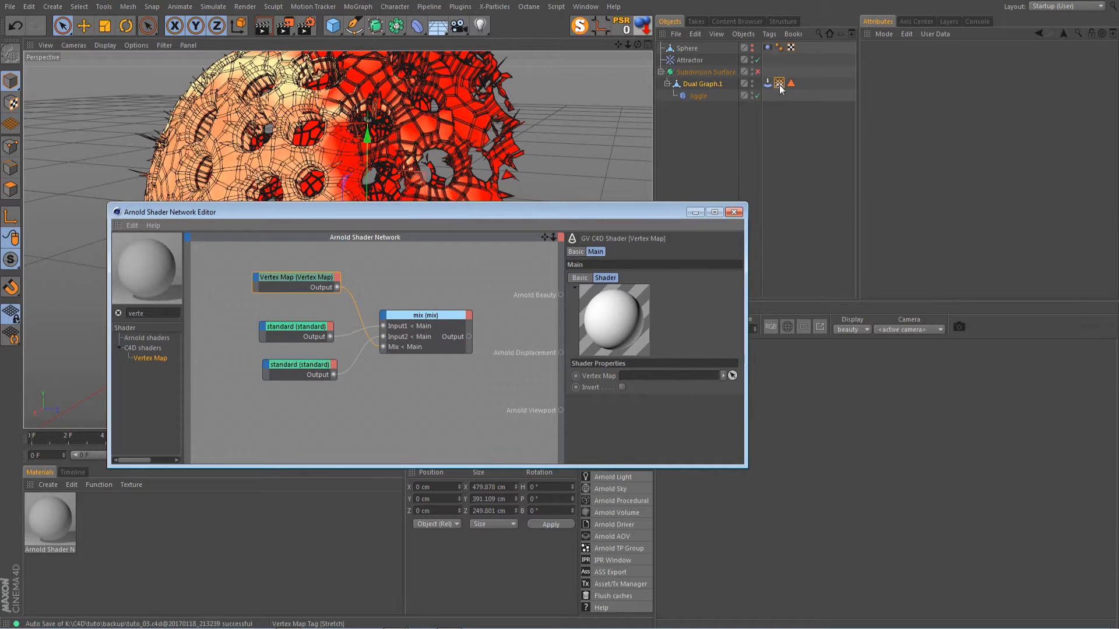
pyautogui.moveTo(779, 84); pyautogui.dragTo(664, 376)
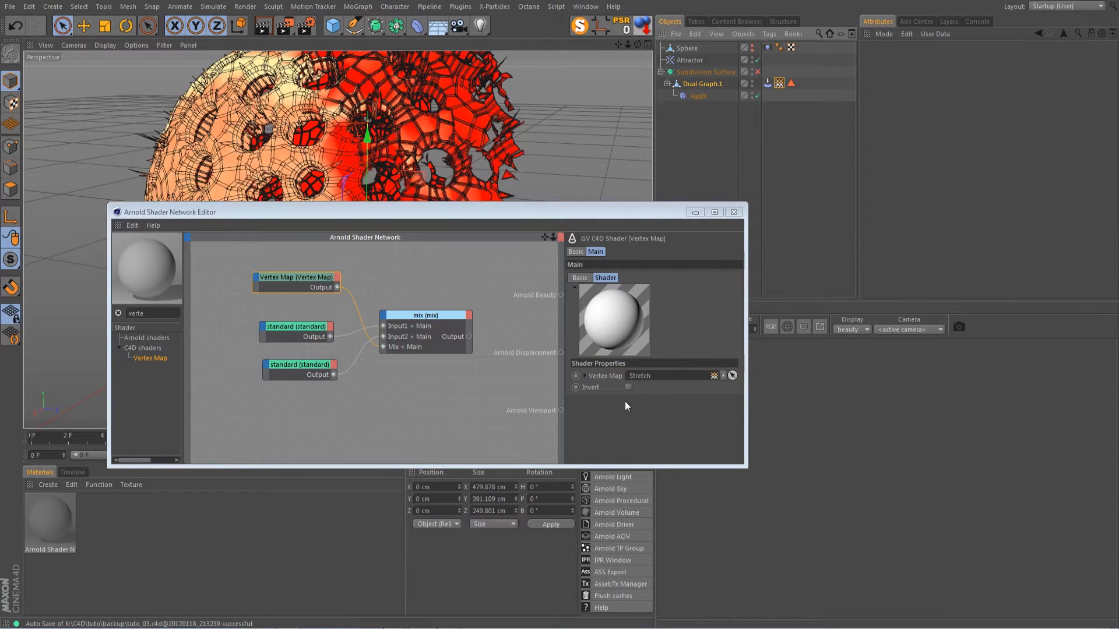
# Move the mix node's Mix port above both inputs and give the Input1 standard shader a blue diffuse color (hue 220°, saturation 62%).
pyautogui.click(292, 330)
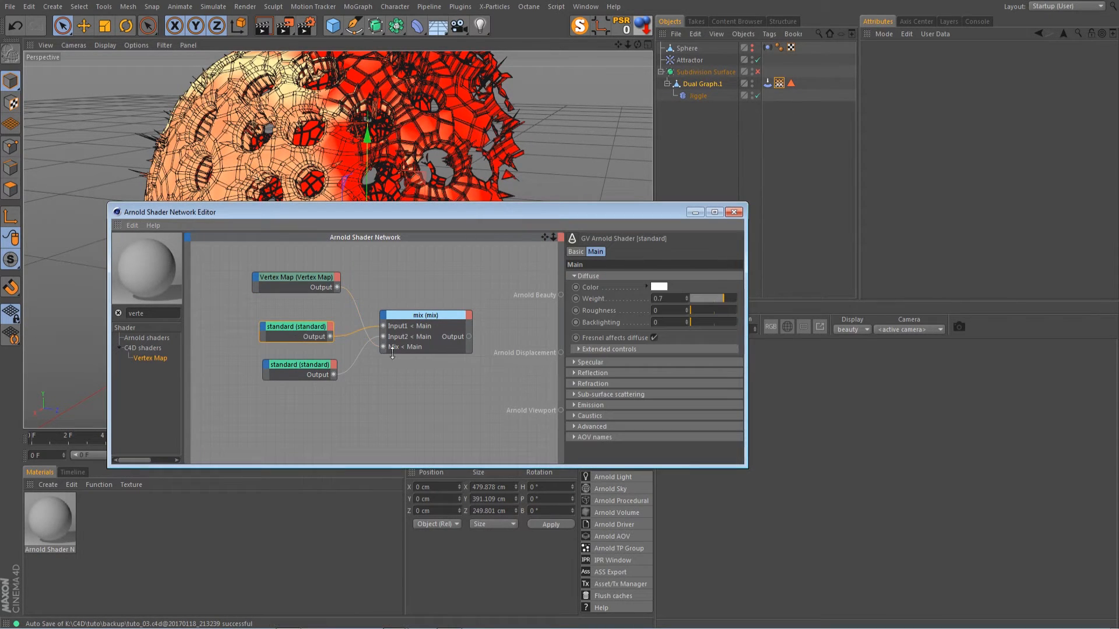
pyautogui.moveTo(399, 331); pyautogui.dragTo(398, 331)
pyautogui.click(688, 287)
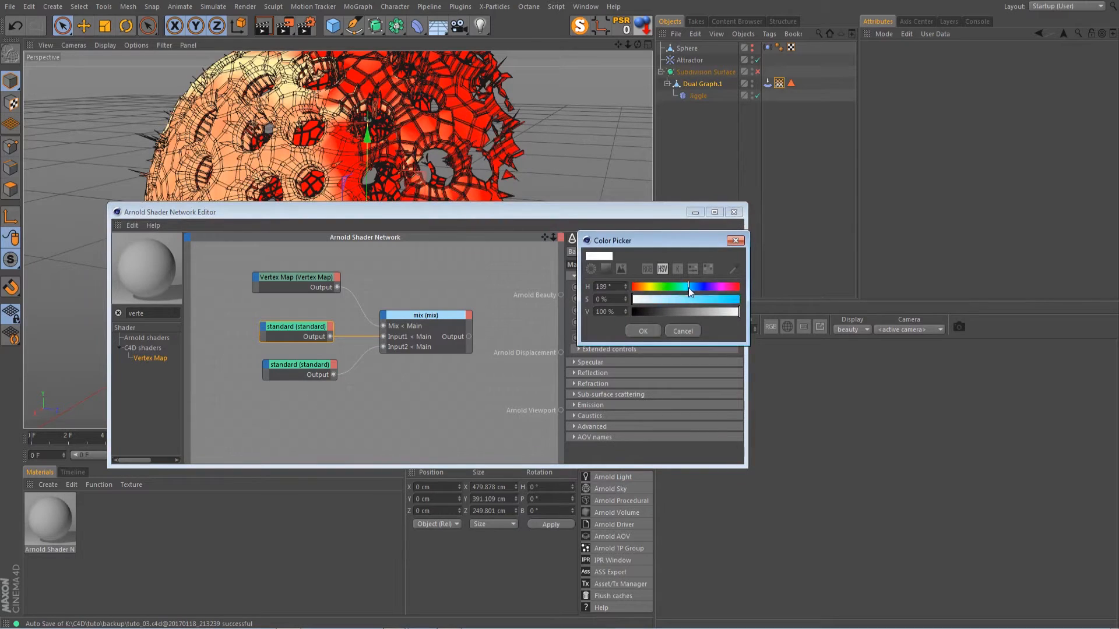
pyautogui.click(697, 300)
pyautogui.click(644, 331)
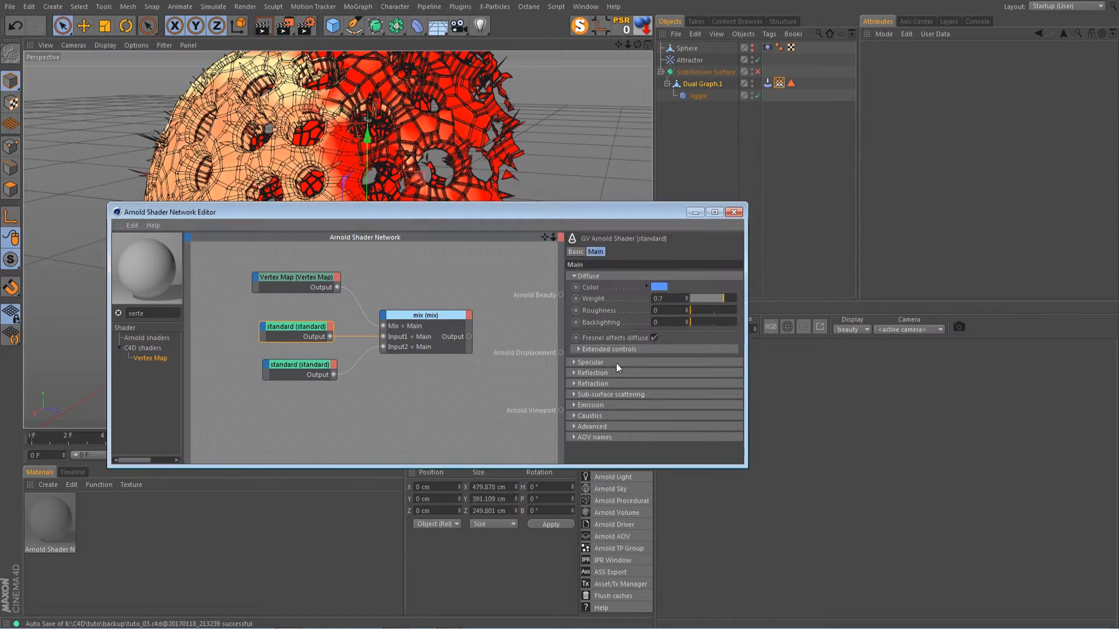
# Delete the standard shader node connected to the mix node's Input2.
pyautogui.click(302, 368)
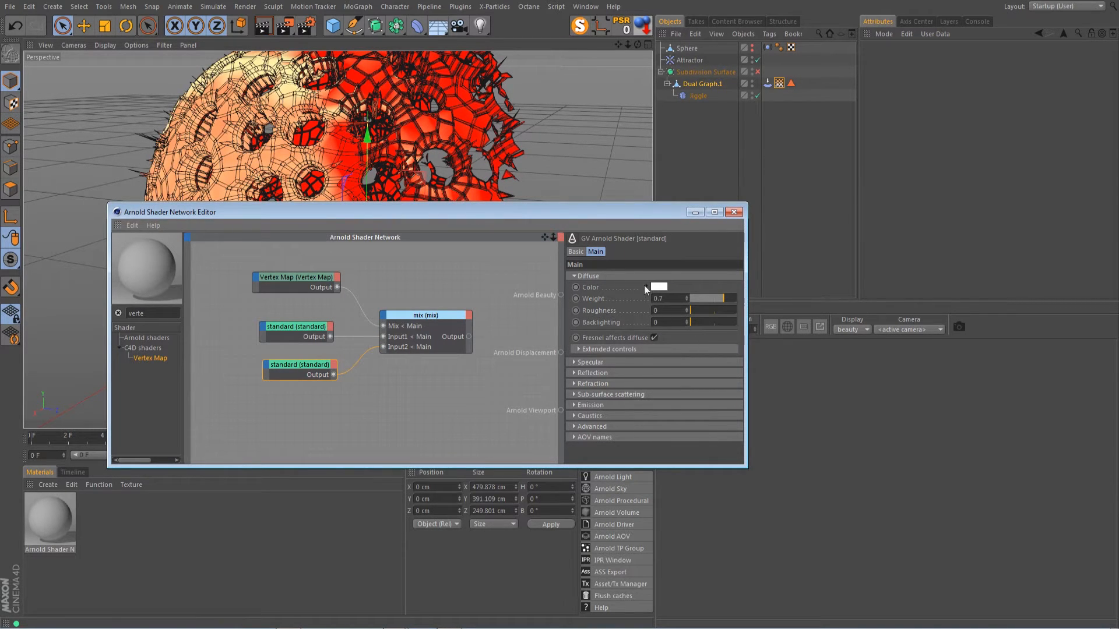
pyautogui.click(306, 326)
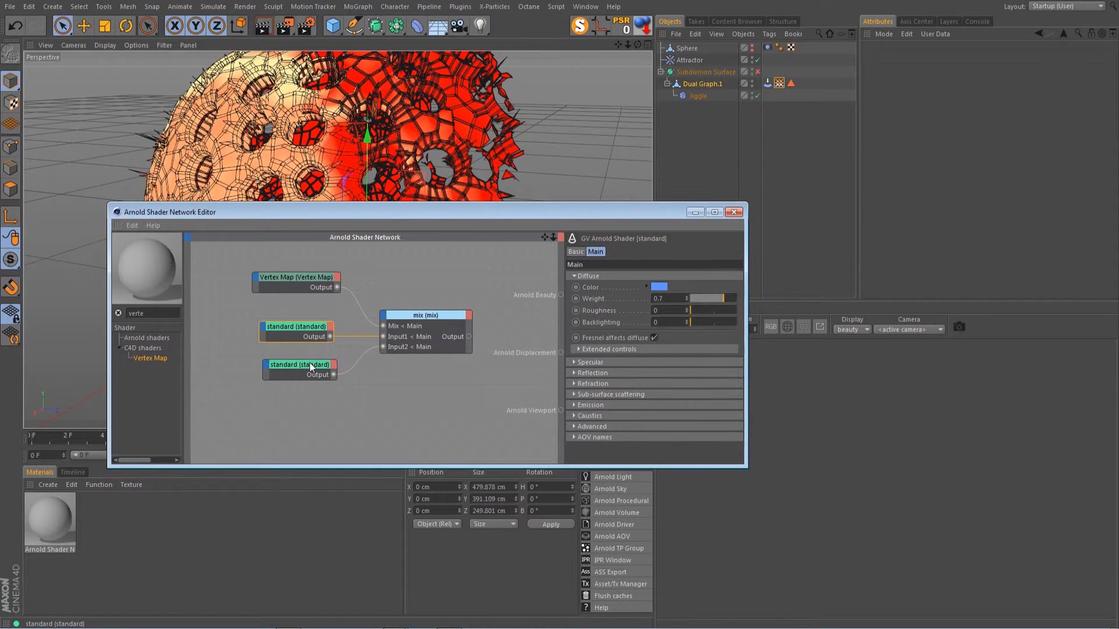
pyautogui.click(312, 365)
pyautogui.press('Delete')
# Configure the remaining standard shader's specular with GGX microfacet distribution, weight 0.3 and Fresnel enabled.
pyautogui.click(303, 334)
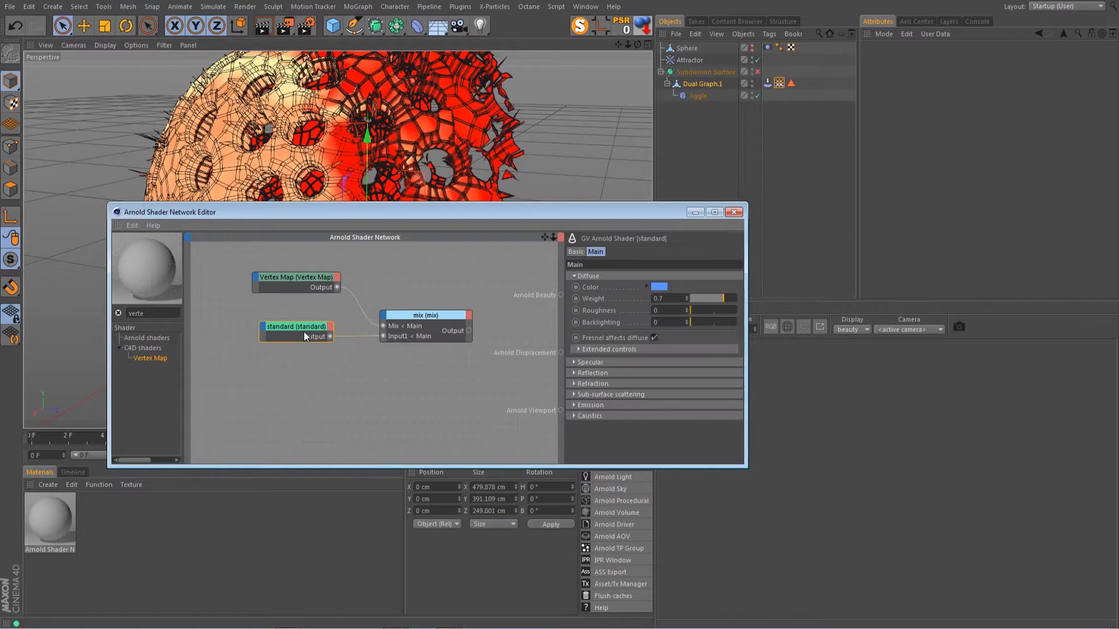
pyautogui.click(573, 362)
pyautogui.click(684, 432)
pyautogui.click(676, 456)
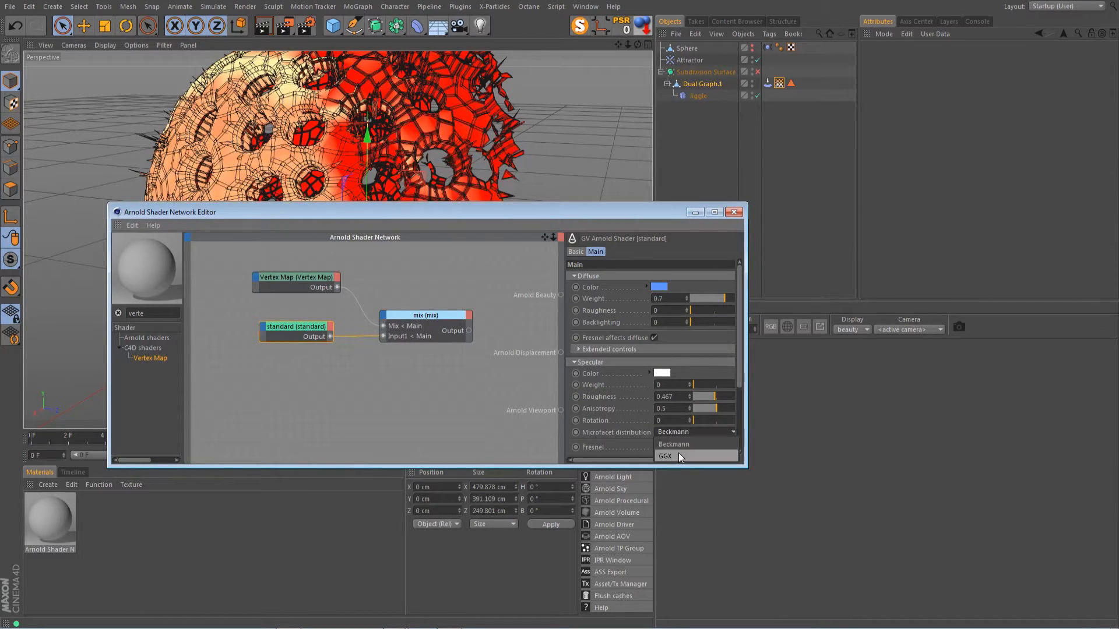
pyautogui.moveTo(740, 380); pyautogui.dragTo(740, 412)
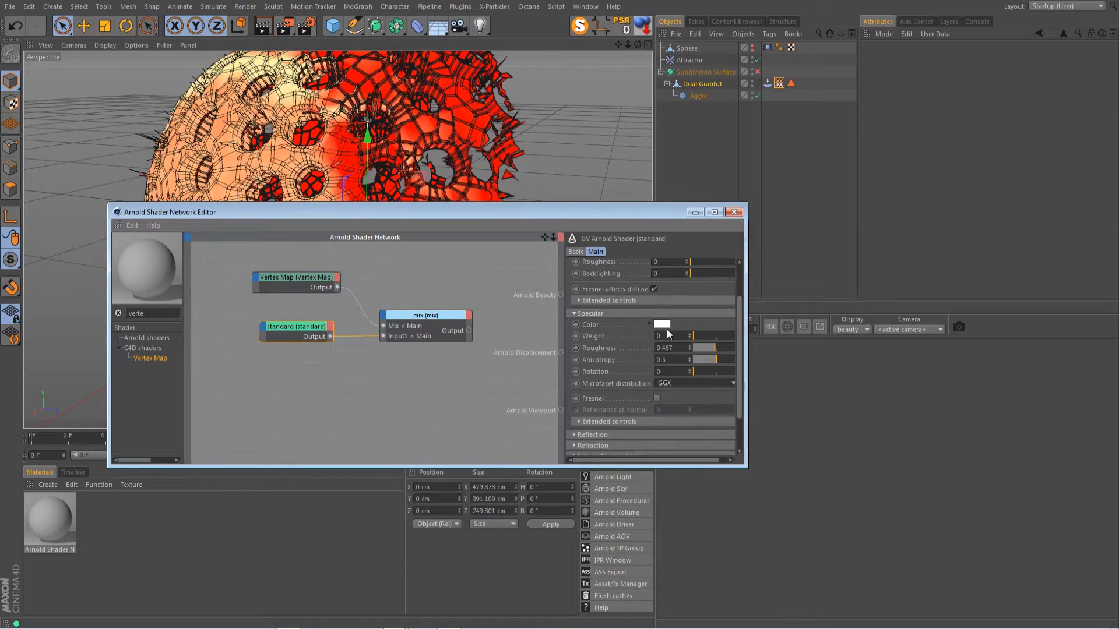
pyautogui.click(702, 336)
pyautogui.moveTo(705, 334); pyautogui.dragTo(739, 315)
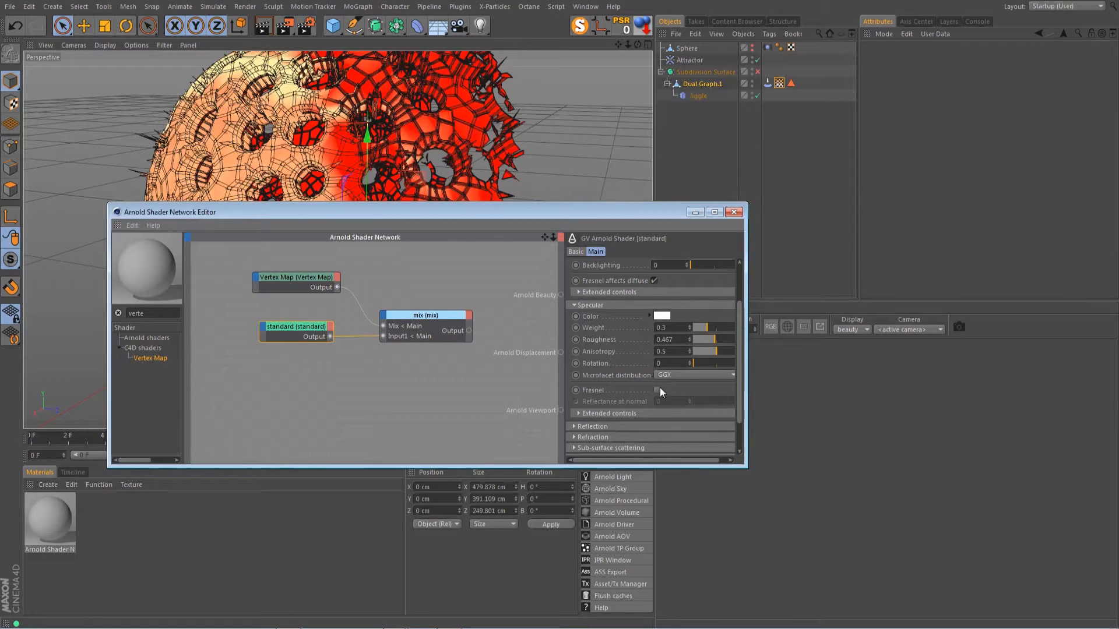
pyautogui.click(658, 391)
# Enable Fresnel use IOR in the standard shader's refraction settings and set the IOR to 10.
pyautogui.scroll(-2, 658, 414)
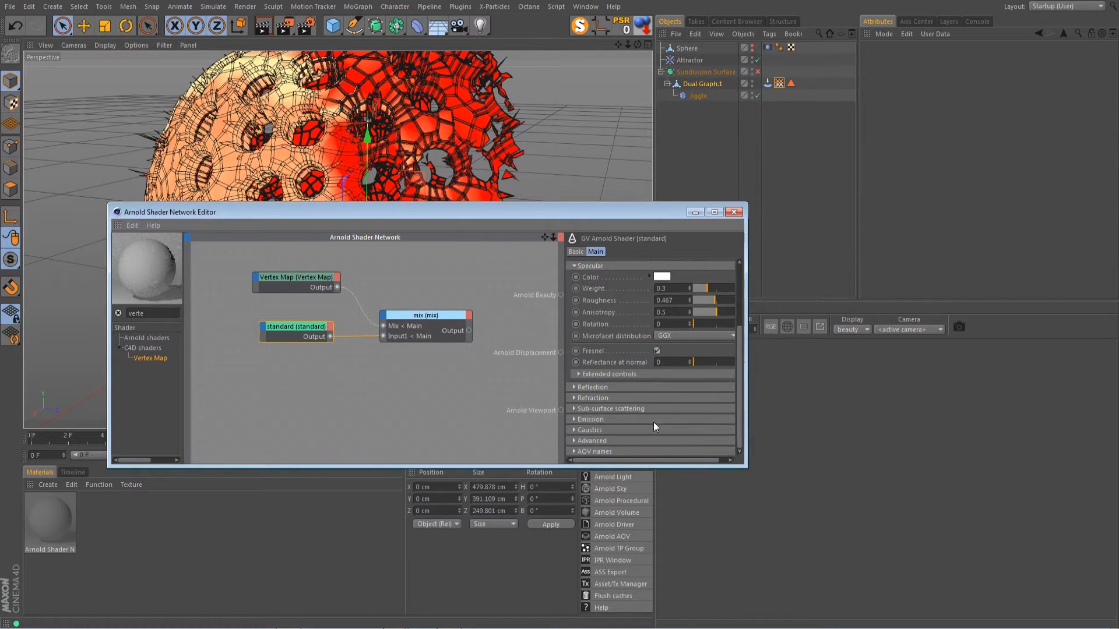
pyautogui.click(572, 399)
pyautogui.moveTo(740, 396); pyautogui.dragTo(739, 428)
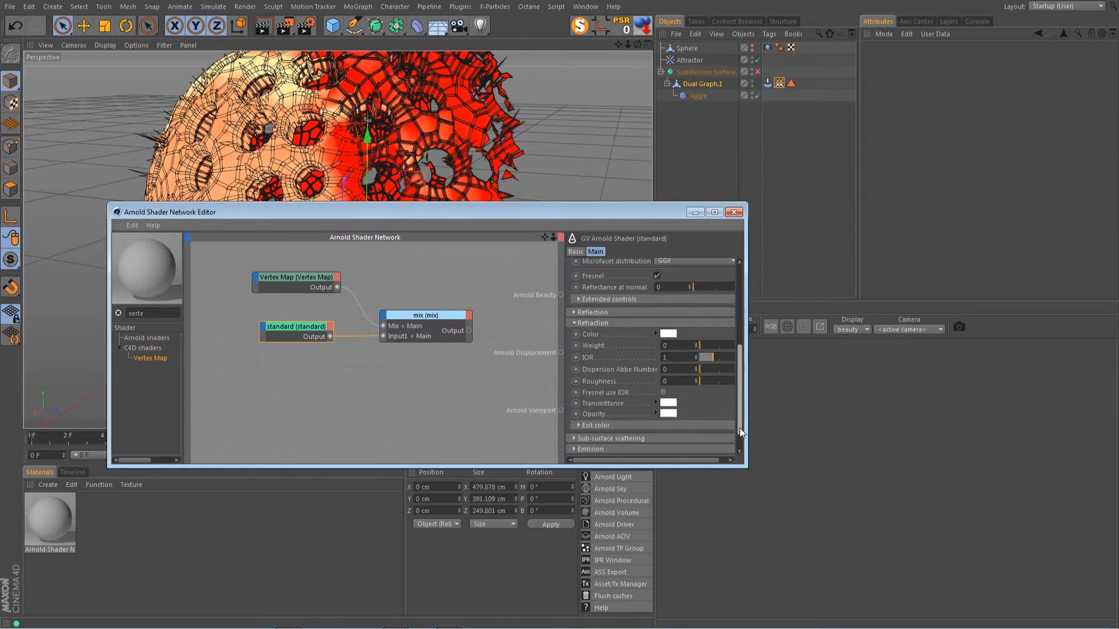
pyautogui.click(664, 392)
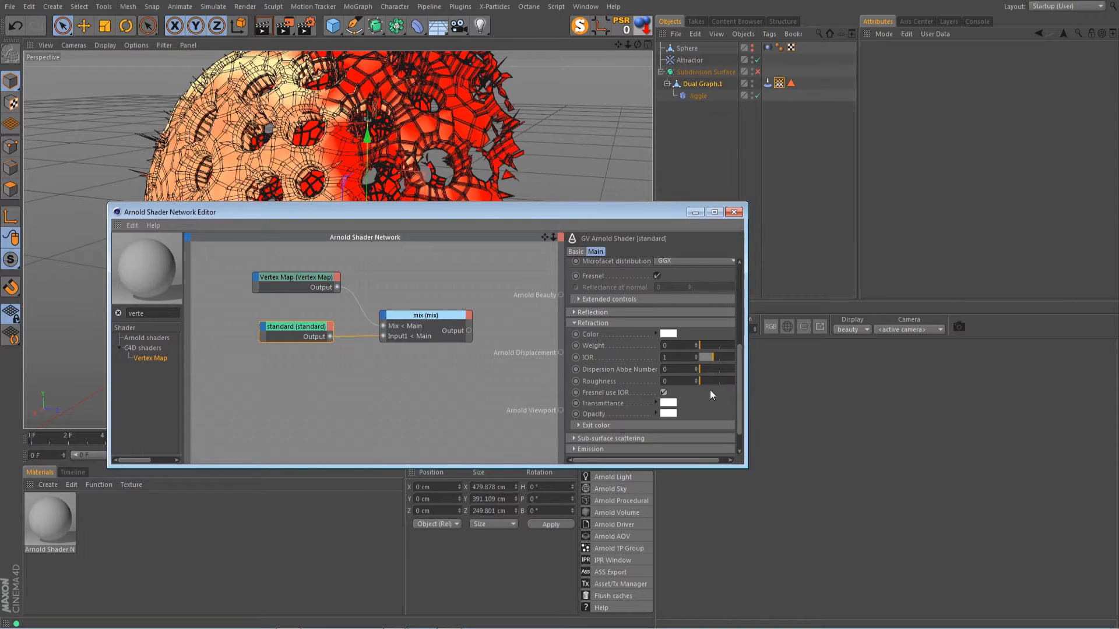
pyautogui.moveTo(738, 386); pyautogui.dragTo(740, 378)
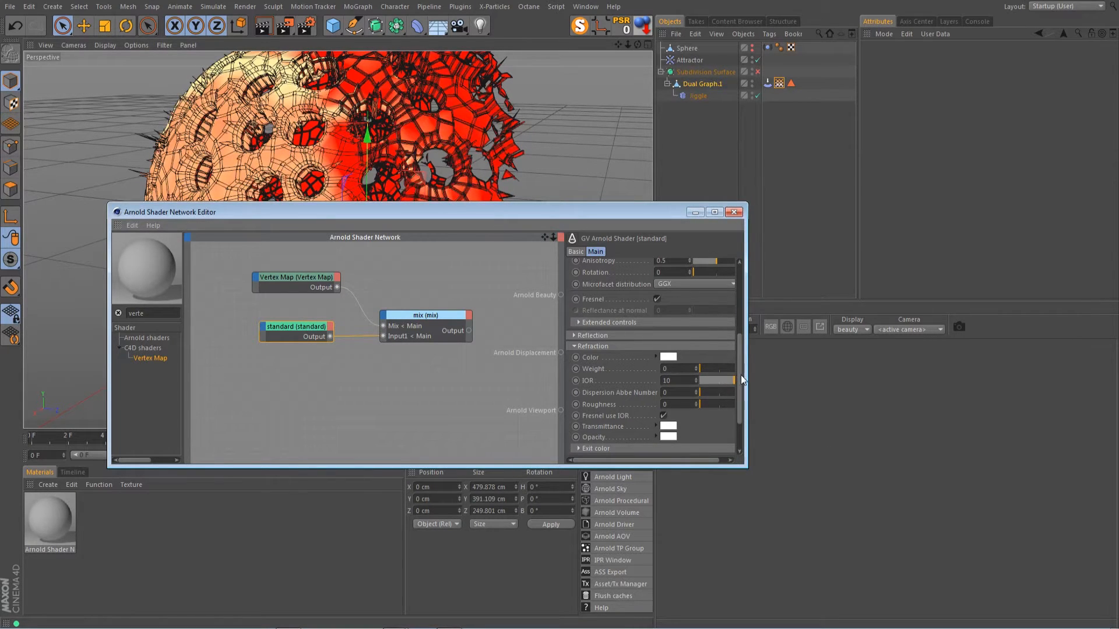
pyautogui.moveTo(740, 375); pyautogui.dragTo(749, 300)
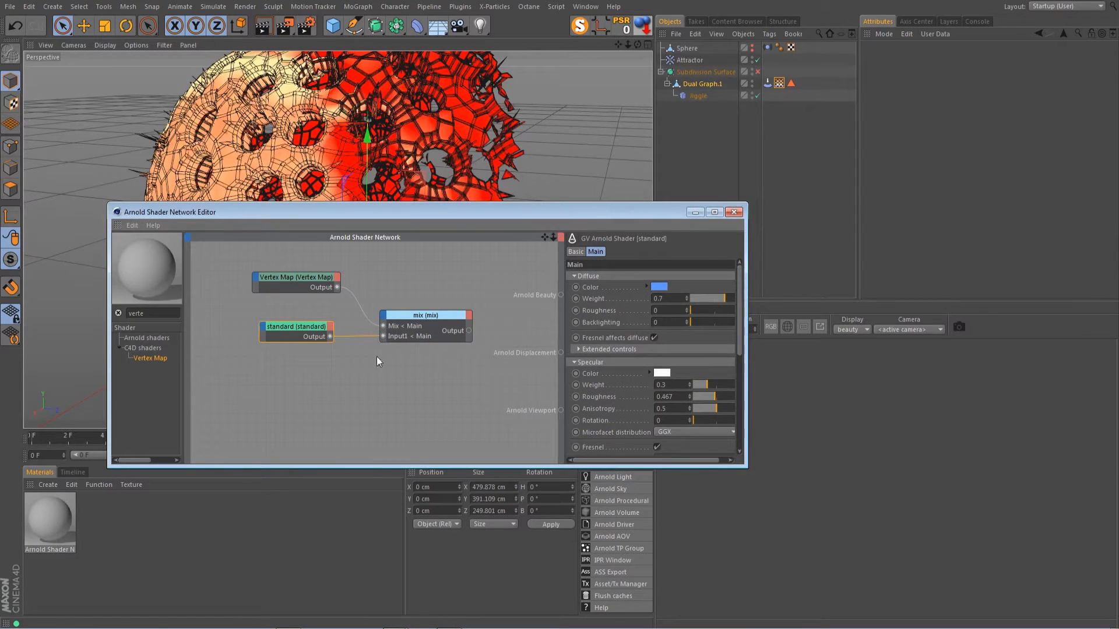
# Duplicate the blue standard shader node and connect the copy to the mix node's Input2.
pyautogui.keyDown('ctrl'); pyautogui.click(297, 327); pyautogui.keyUp('ctrl')
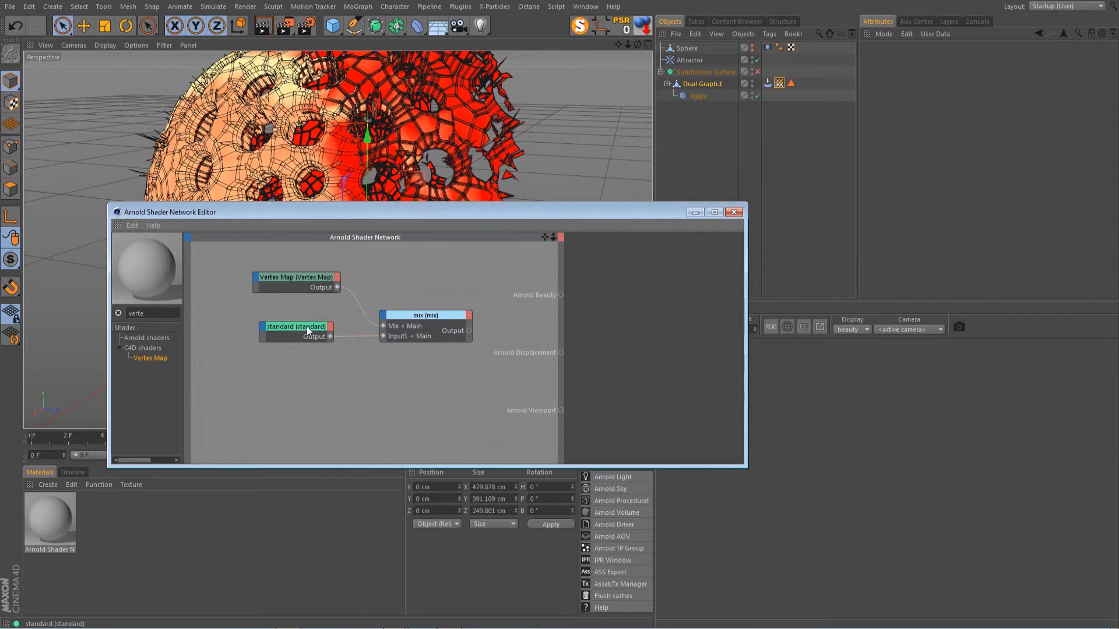
pyautogui.keyDown('ctrl'); pyautogui.moveTo(307, 327); pyautogui.dragTo(303, 374); pyautogui.keyUp('ctrl')
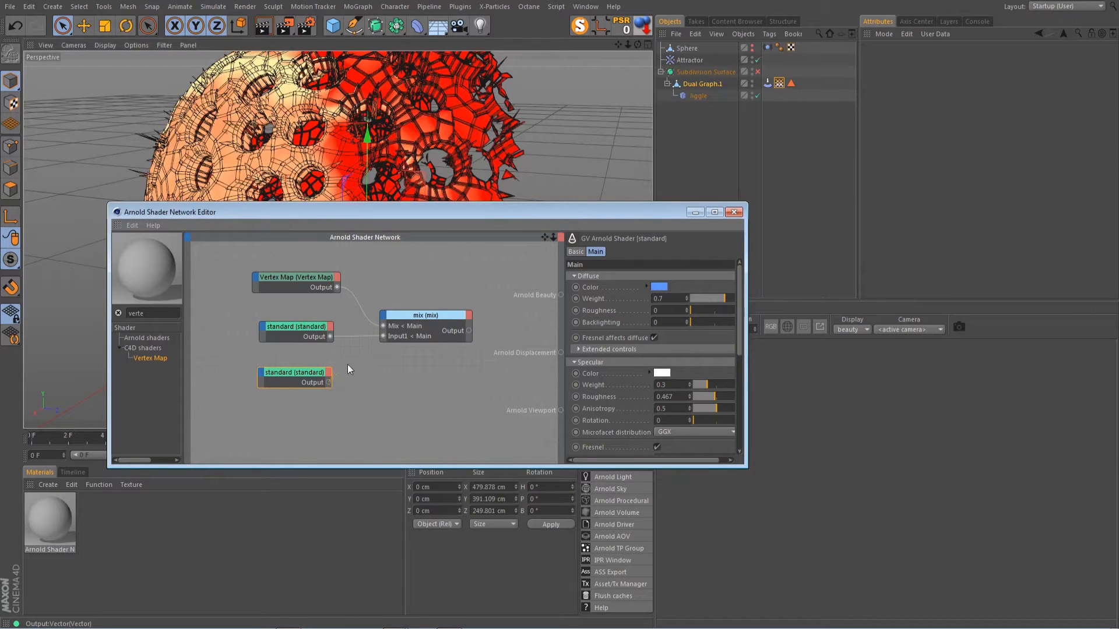
pyautogui.moveTo(379, 313); pyautogui.dragTo(384, 319)
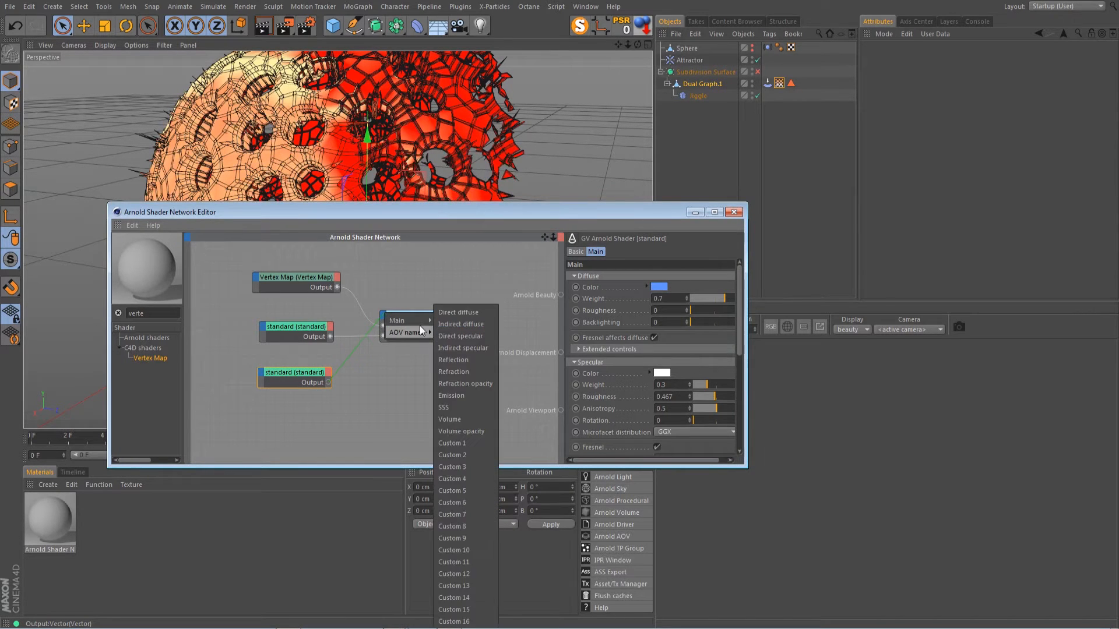
pyautogui.click(449, 320)
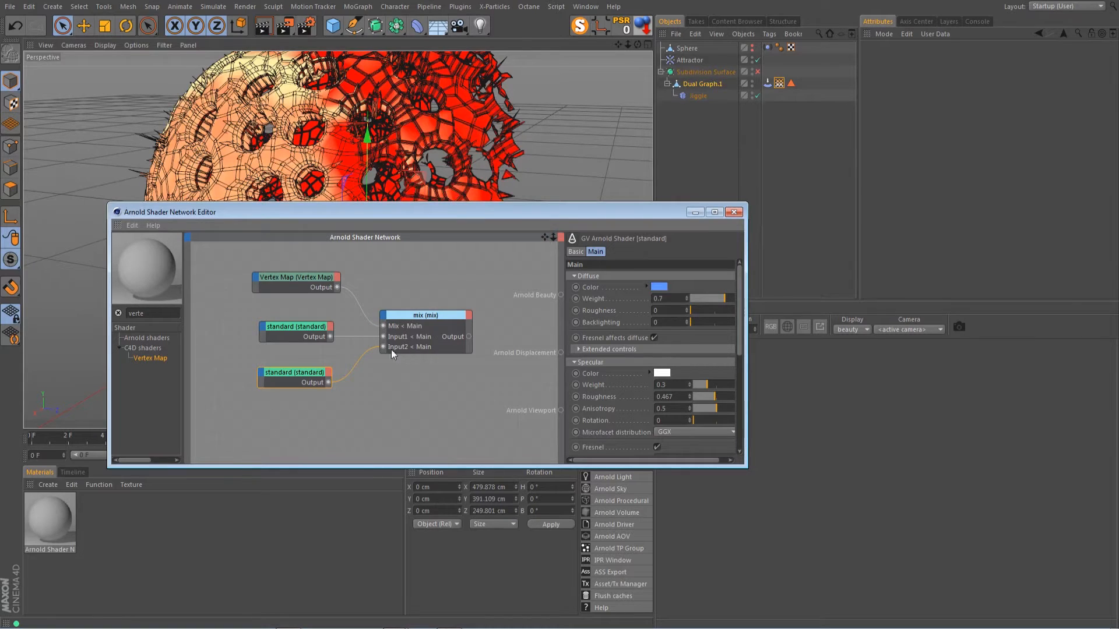
# Change the duplicated standard shader's diffuse color to green with a hue of about 140°, and close the network editor.
pyautogui.click(659, 286)
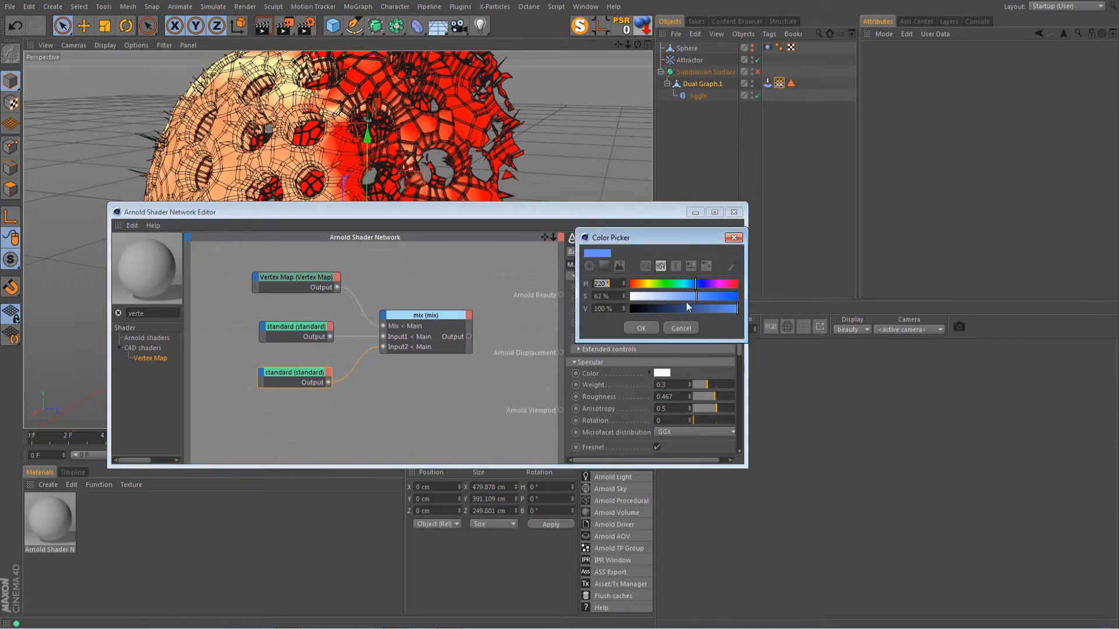
pyautogui.moveTo(655, 285); pyautogui.dragTo(671, 285)
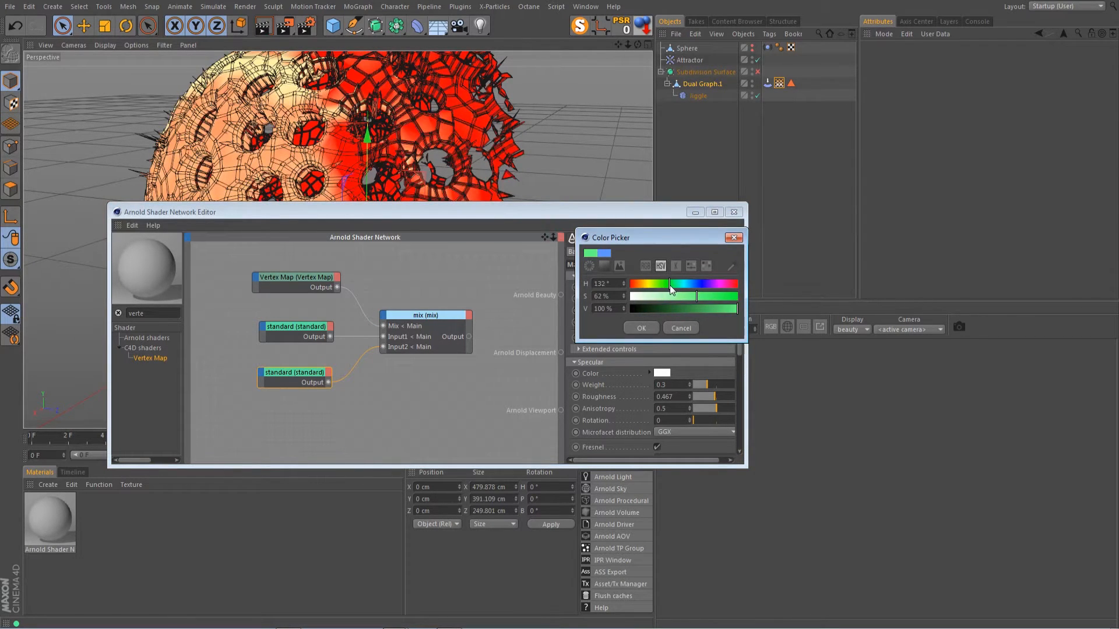
pyautogui.click(677, 296)
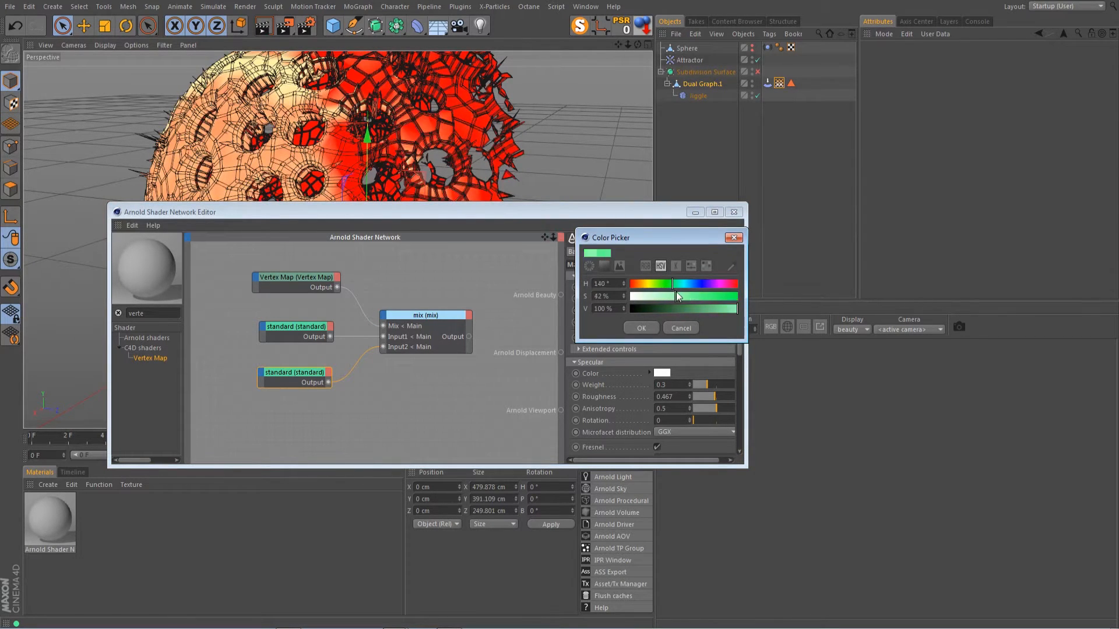
pyautogui.click(652, 327)
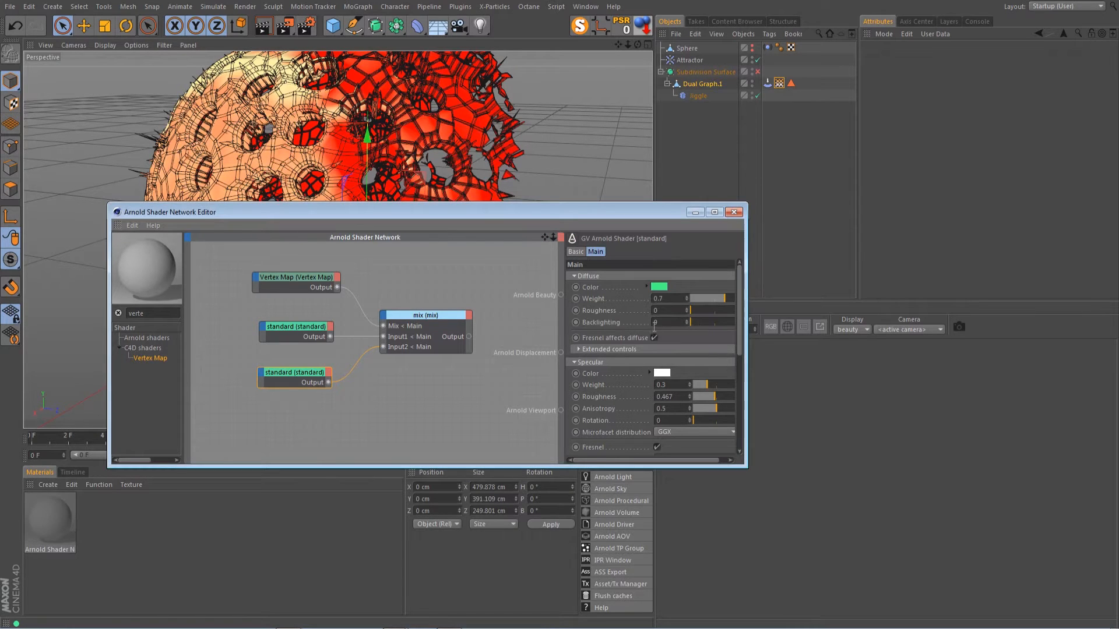
pyautogui.click(734, 213)
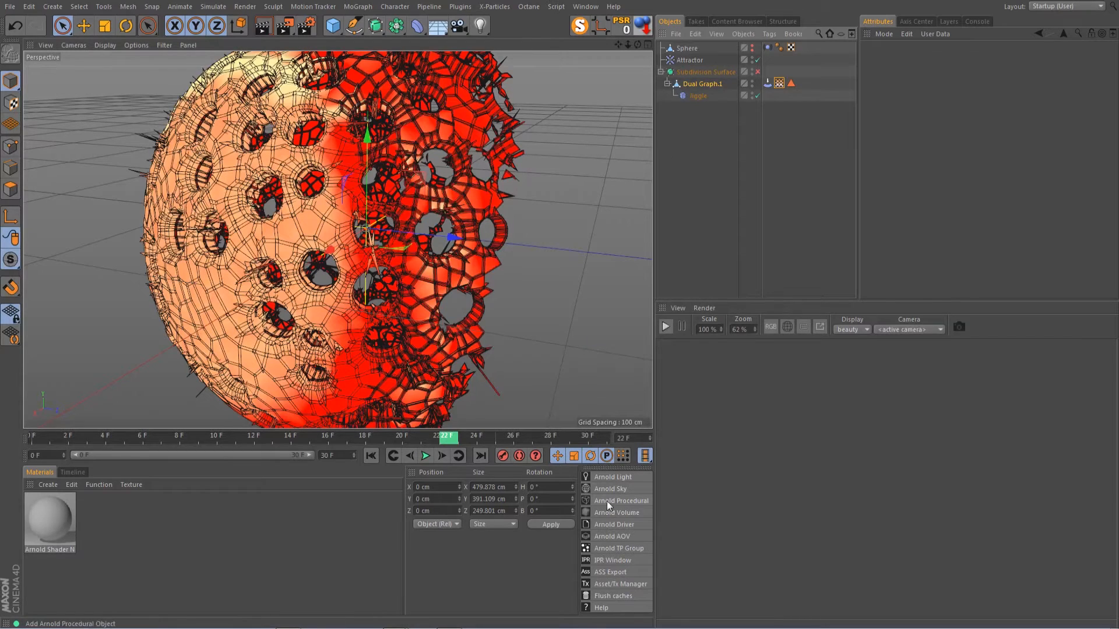
# Add an Arnold quad light beside the sphere at about 81 cm in Z and rotate its pitch to -180°.
pyautogui.moveTo(615, 477)
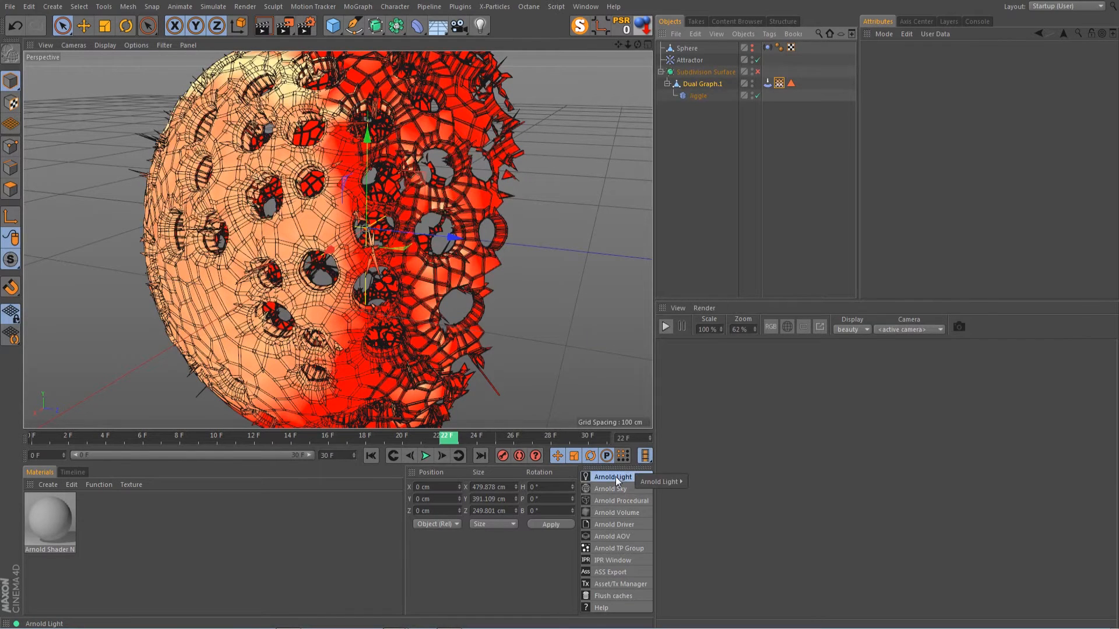
pyautogui.moveTo(670, 482)
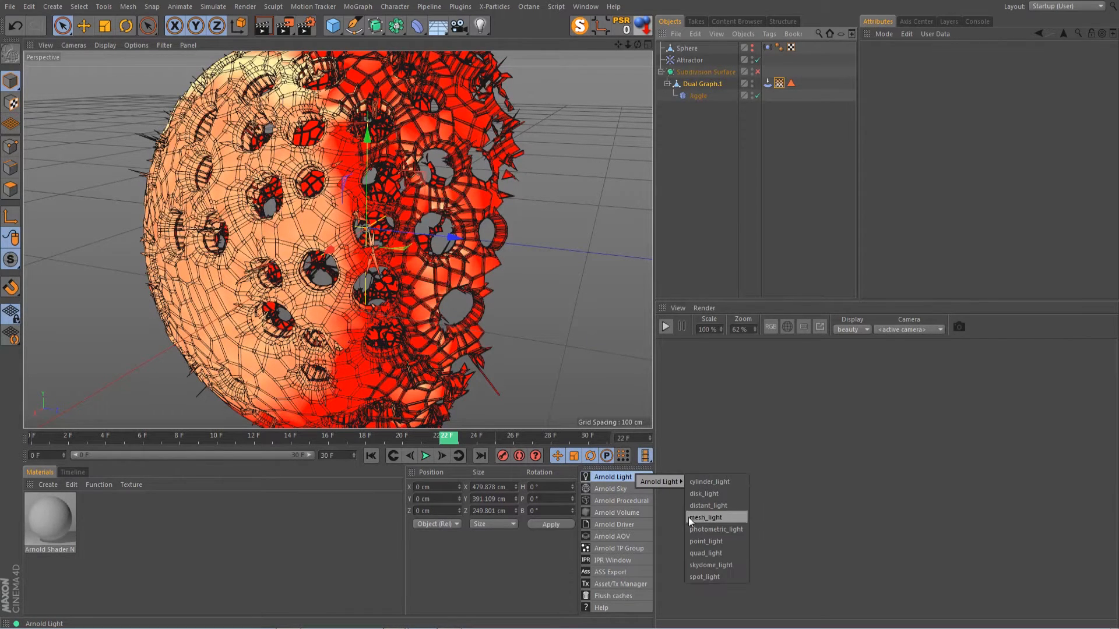
pyautogui.click(706, 554)
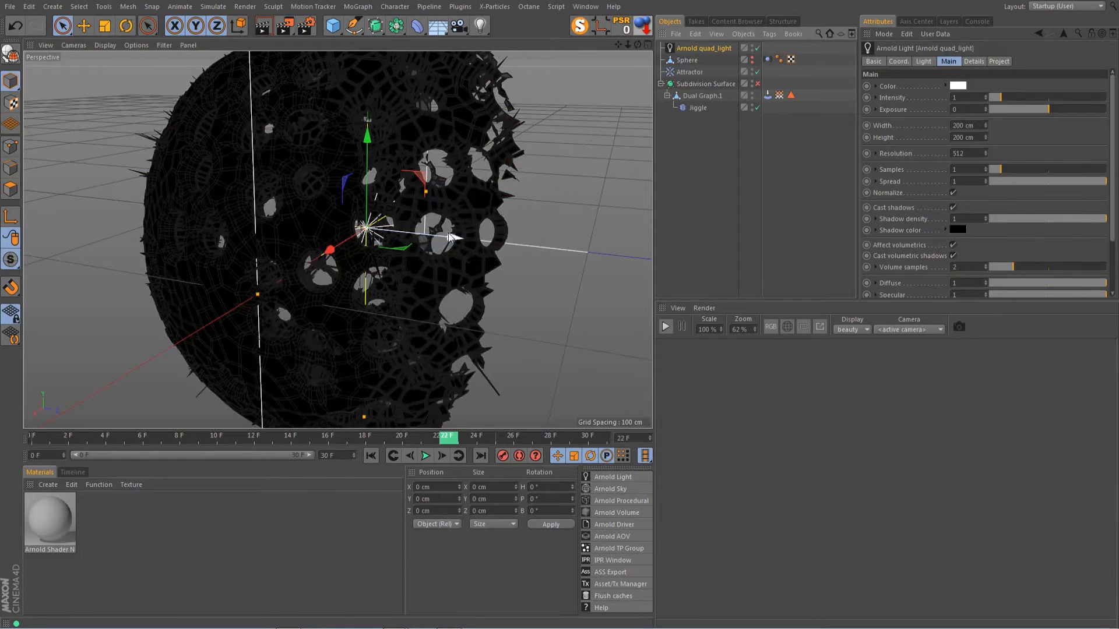
pyautogui.moveTo(451, 236); pyautogui.dragTo(629, 257)
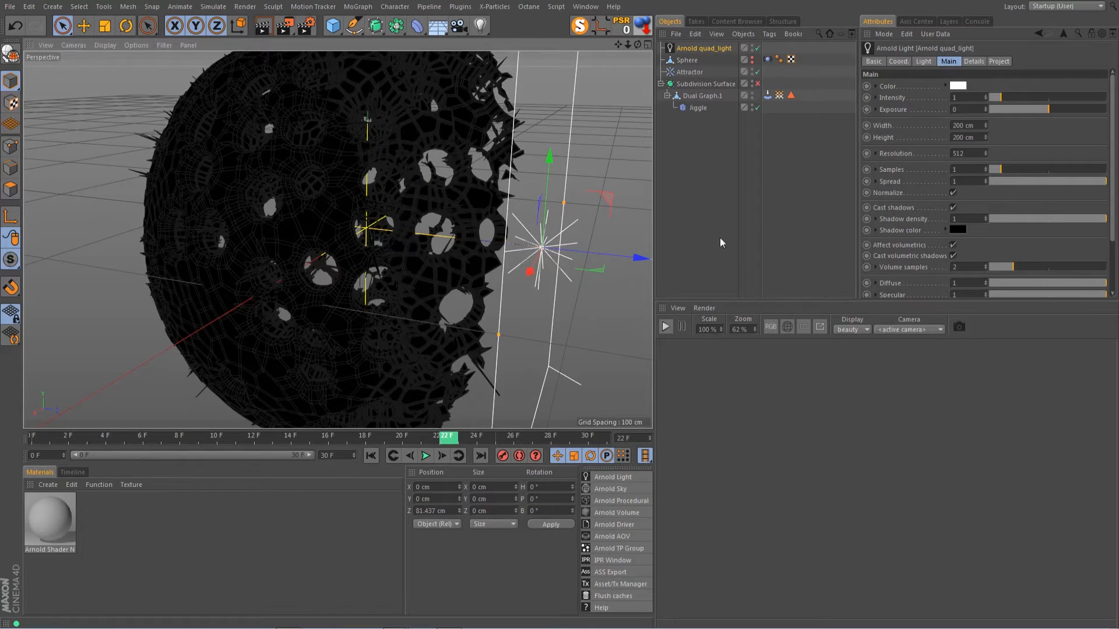
pyautogui.press('r')
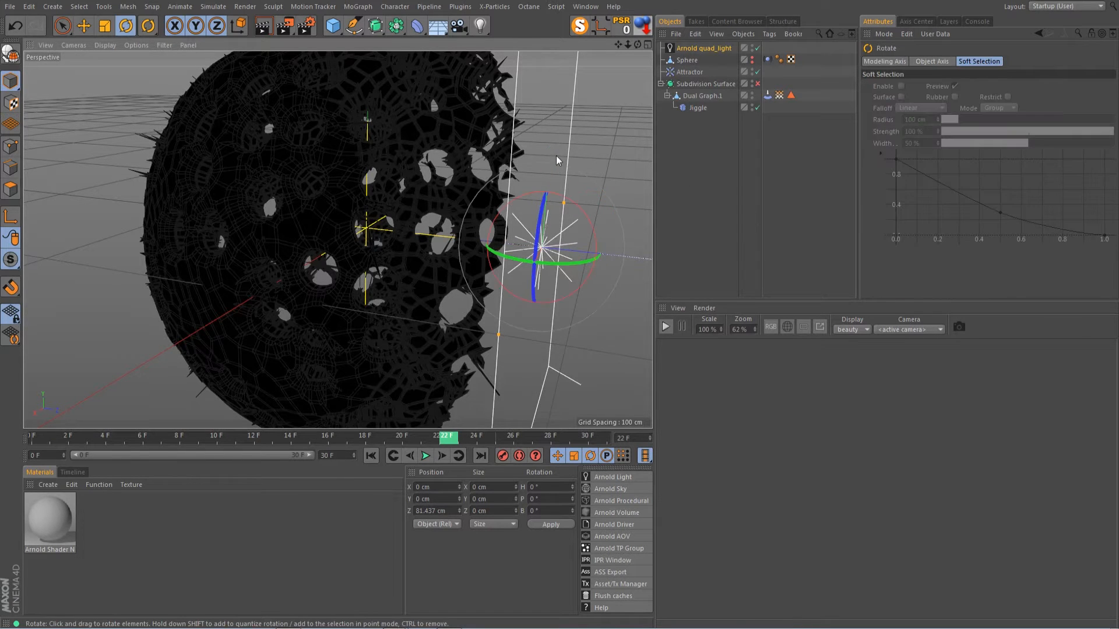
pyautogui.moveTo(575, 207); pyautogui.dragTo(449, 379)
# Duplicate the quad light, leaving the original at about 99 cm in Z, and rotate the copy to a pitch of -90°.
pyautogui.press('e')
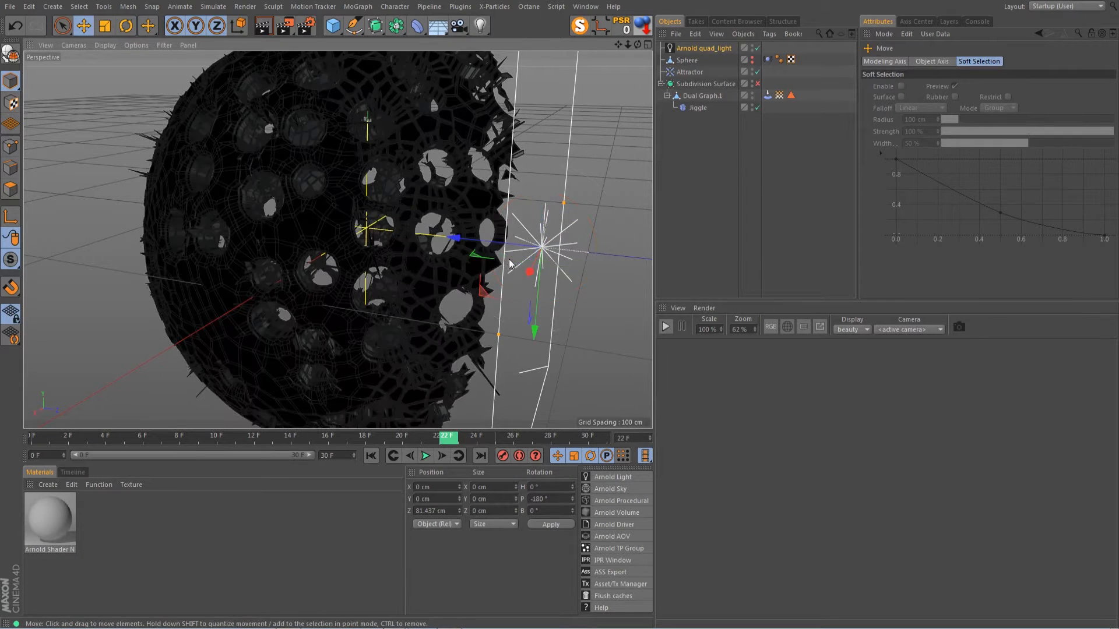
pyautogui.moveTo(504, 241)
pyautogui.mouseDown()
pyautogui.moveTo(523, 255)
pyautogui.moveTo(485, 240)
pyautogui.mouseUp()
pyautogui.press('r')
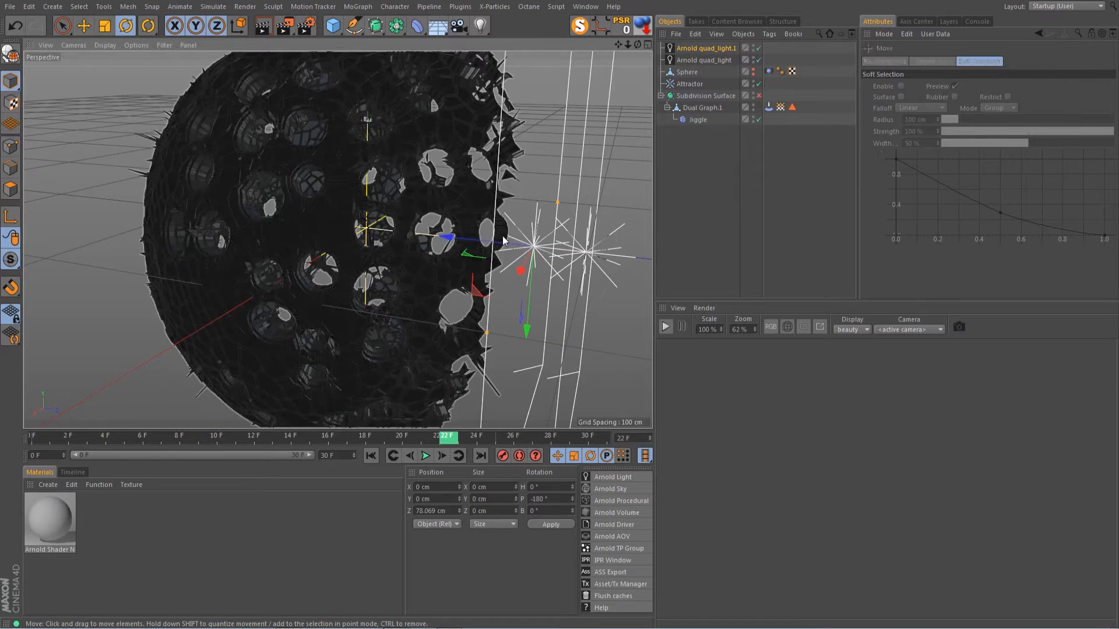
pyautogui.moveTo(530, 196); pyautogui.dragTo(430, 263)
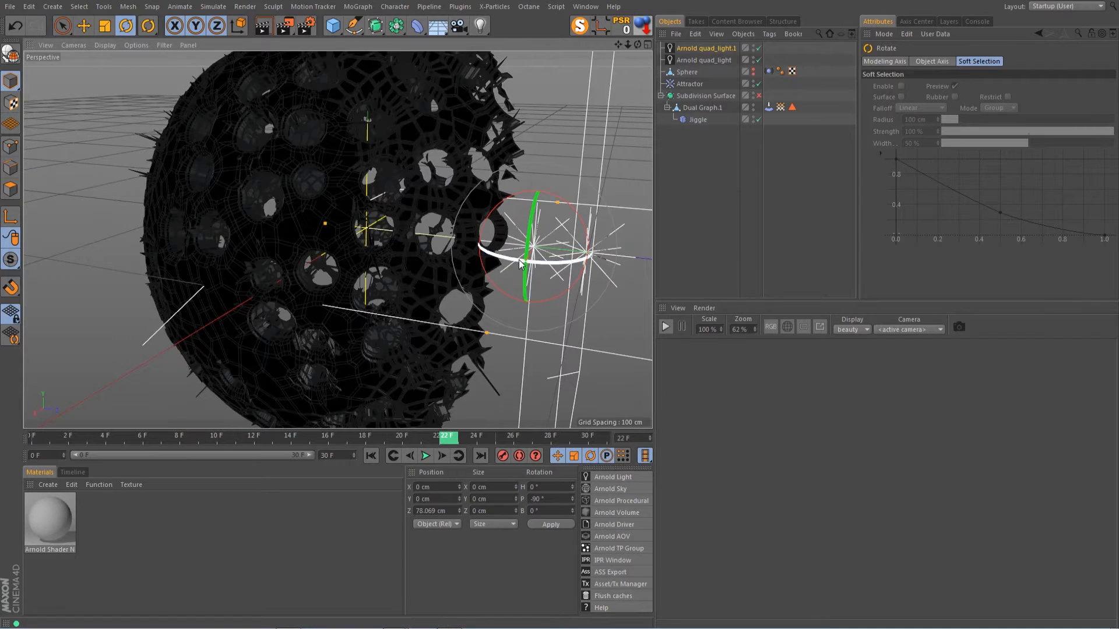
# Move the duplicated quad light above the sphere, to about 135 cm in Y and -10 cm in Z.
pyautogui.press('e')
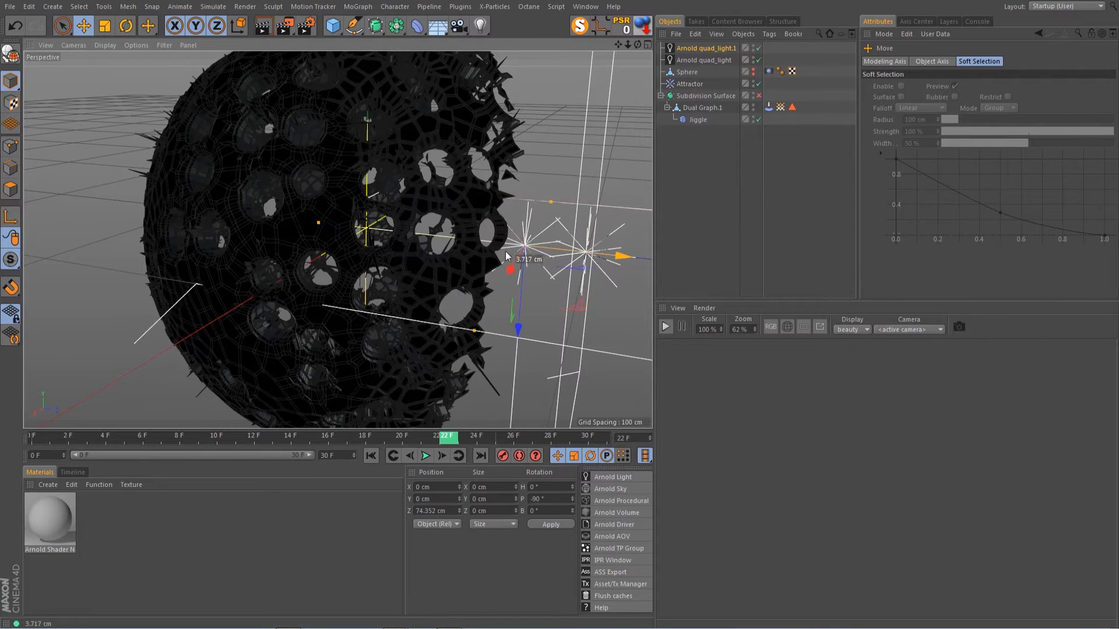
pyautogui.moveTo(611, 252); pyautogui.dragTo(428, 251)
pyautogui.moveTo(350, 310); pyautogui.dragTo(344, 49)
pyautogui.scroll(-5, 415, 395)
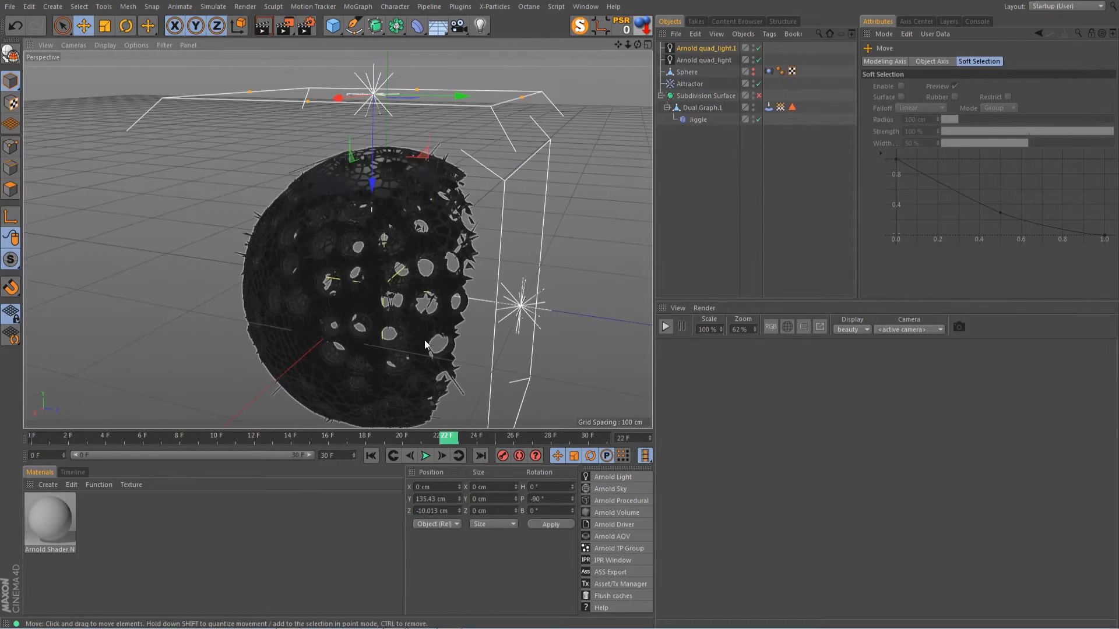
# Move the original quad light farther from the sphere, to about 116 cm in Z, and select the overhead light.
pyautogui.scroll(-2, 431, 334)
pyautogui.click(506, 311)
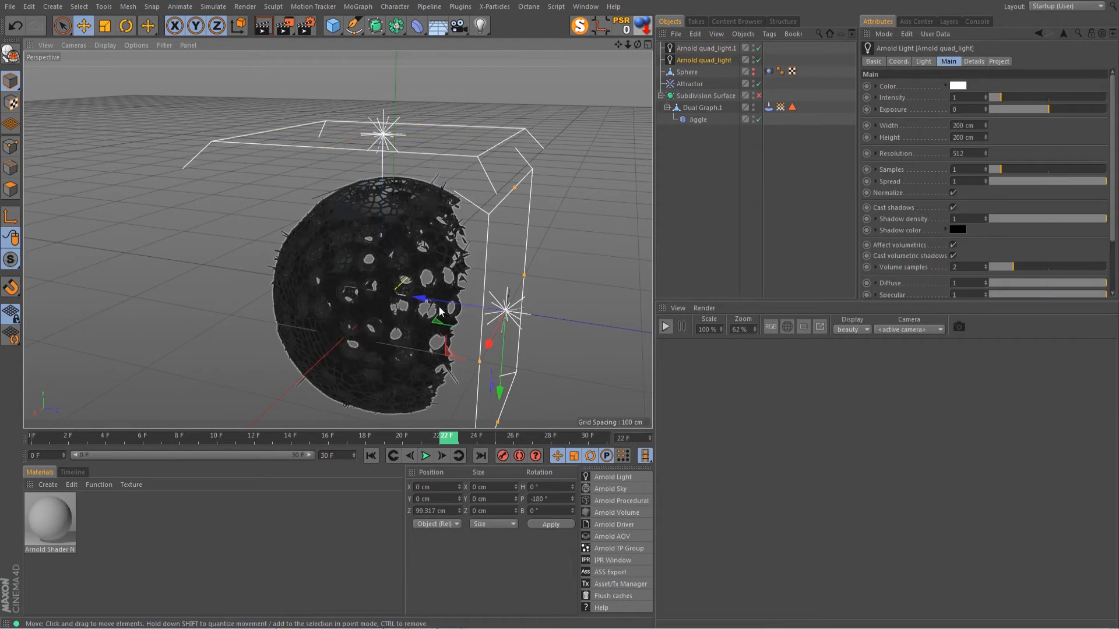
pyautogui.moveTo(440, 312); pyautogui.dragTo(459, 314)
pyautogui.click(707, 48)
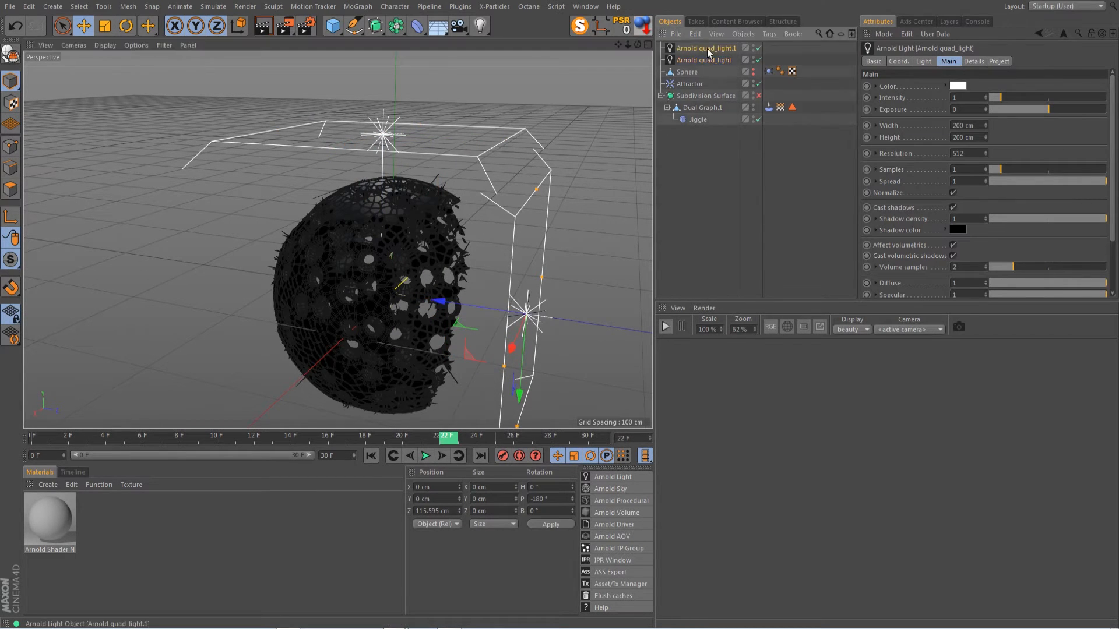
# Set both quad lights to 2 samples and an exposure of 1.87, and raise the overhead light to about 145 cm in Y.
pyautogui.keyDown('shift'); pyautogui.click(707, 59); pyautogui.keyUp('shift')
pyautogui.moveTo(1000, 173); pyautogui.dragTo(1020, 173)
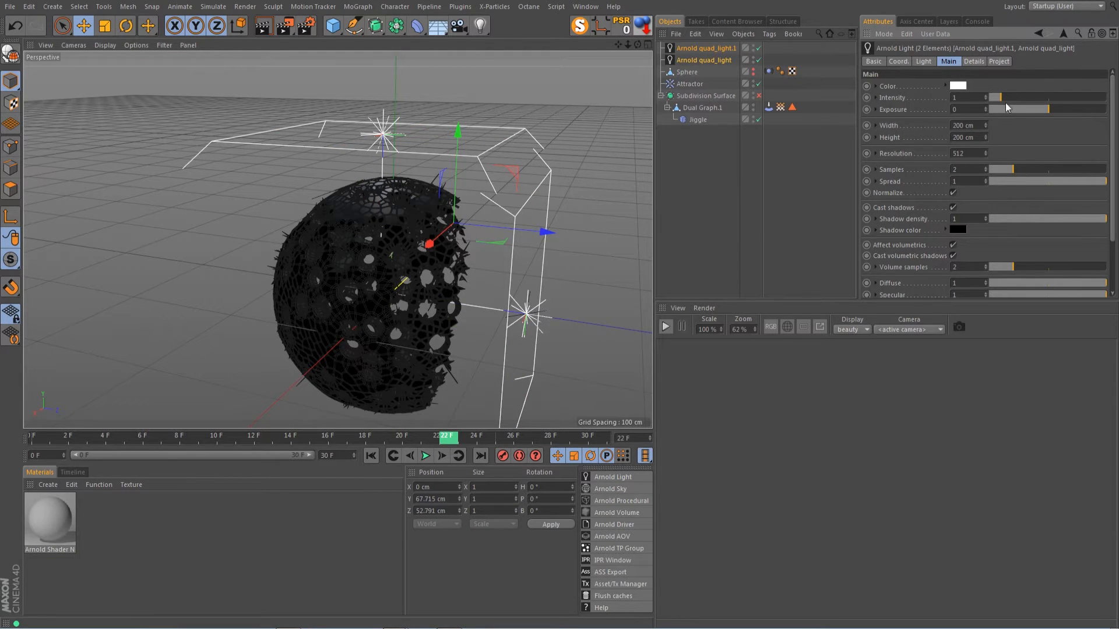
pyautogui.moveTo(1077, 109); pyautogui.dragTo(1070, 110)
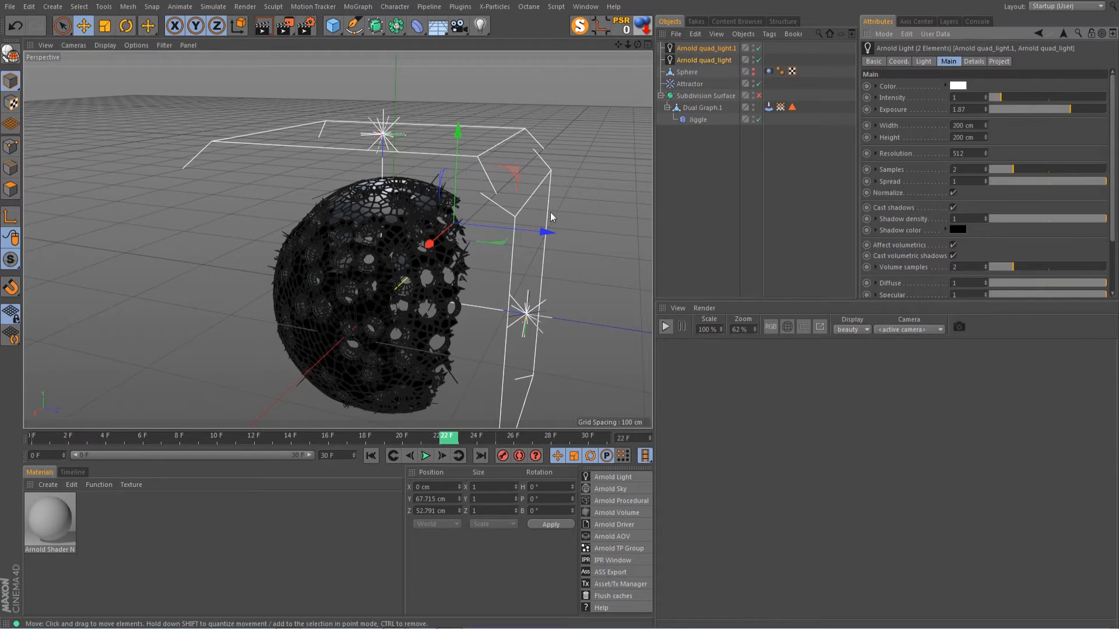
pyautogui.click(381, 133)
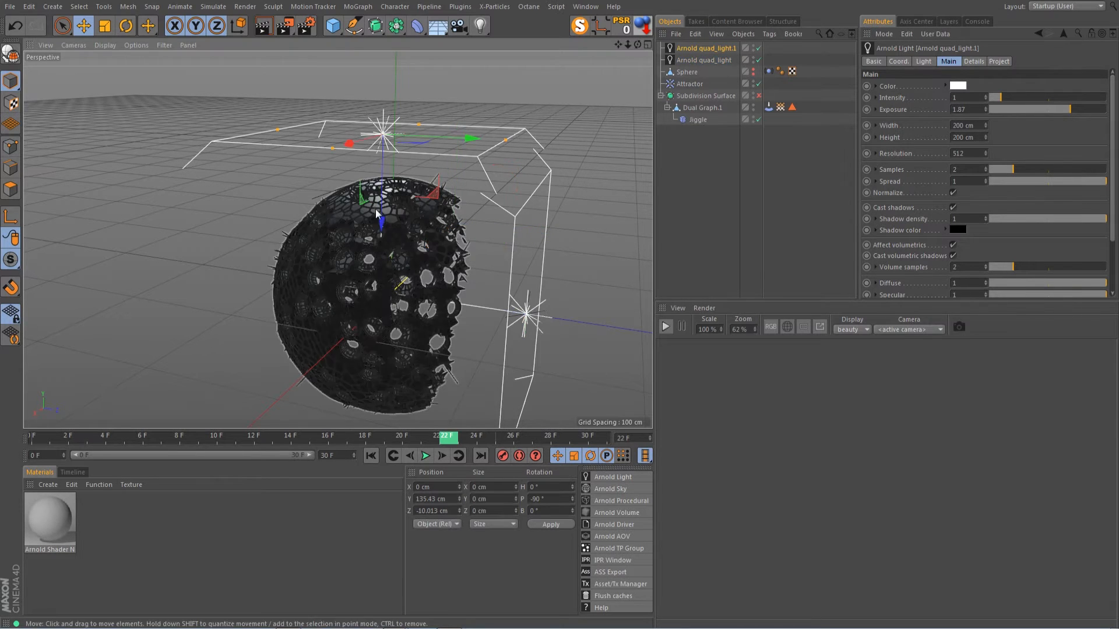
pyautogui.moveTo(382, 220); pyautogui.dragTo(382, 207)
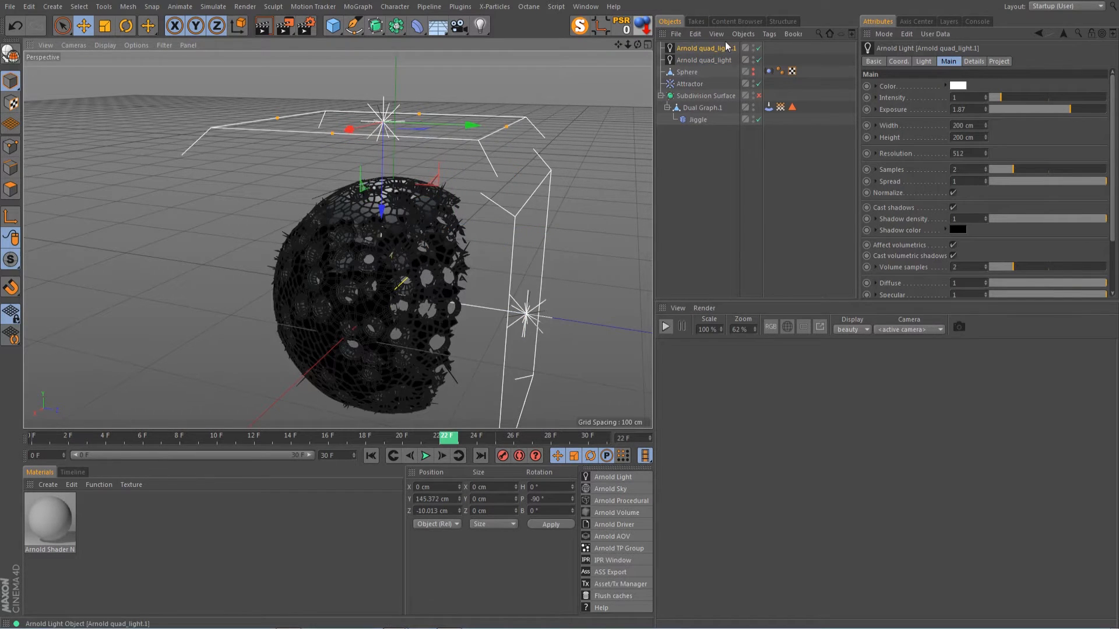
# Load the StudioL.c4d preset from the _Studios folder of GSG_Light_Kit_Pro into the scene.
pyautogui.click(727, 21)
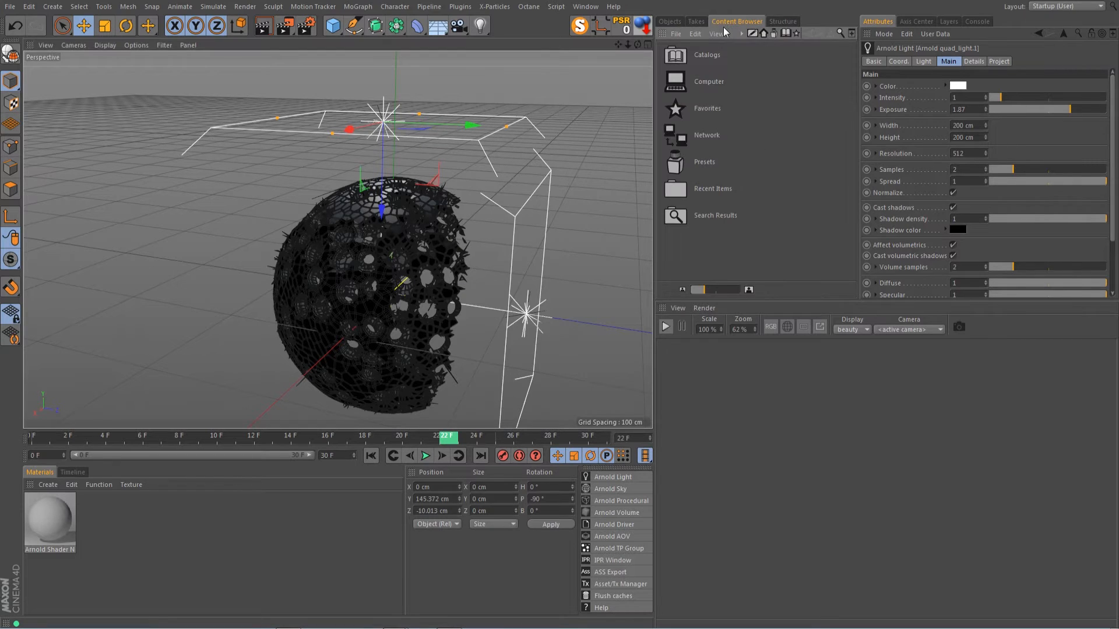
pyautogui.doubleClick(706, 167)
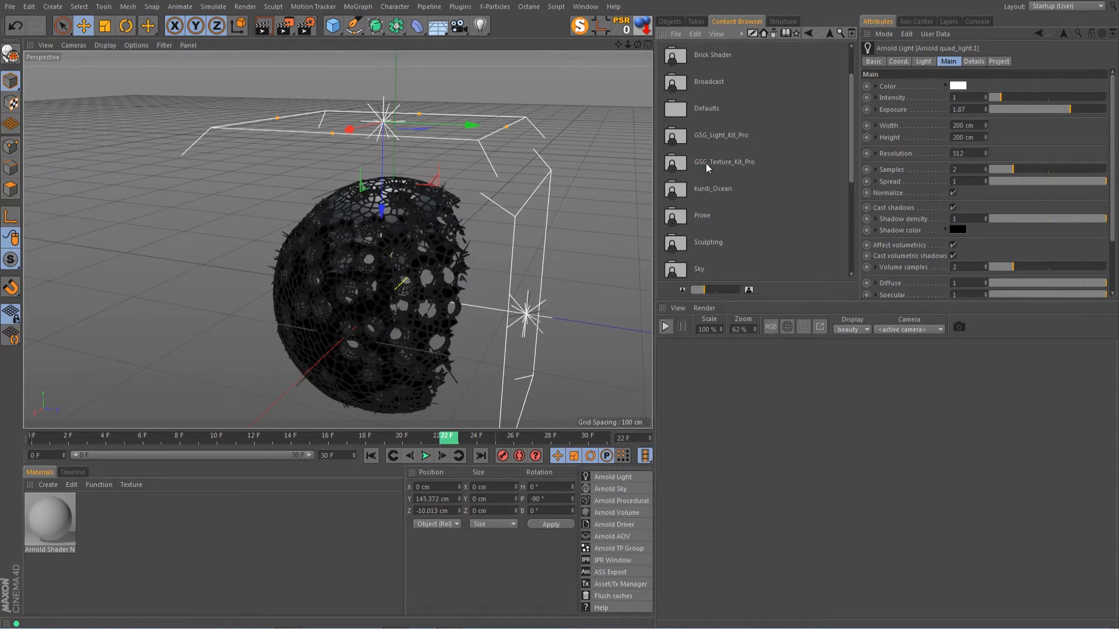
pyautogui.doubleClick(711, 140)
pyautogui.doubleClick(706, 91)
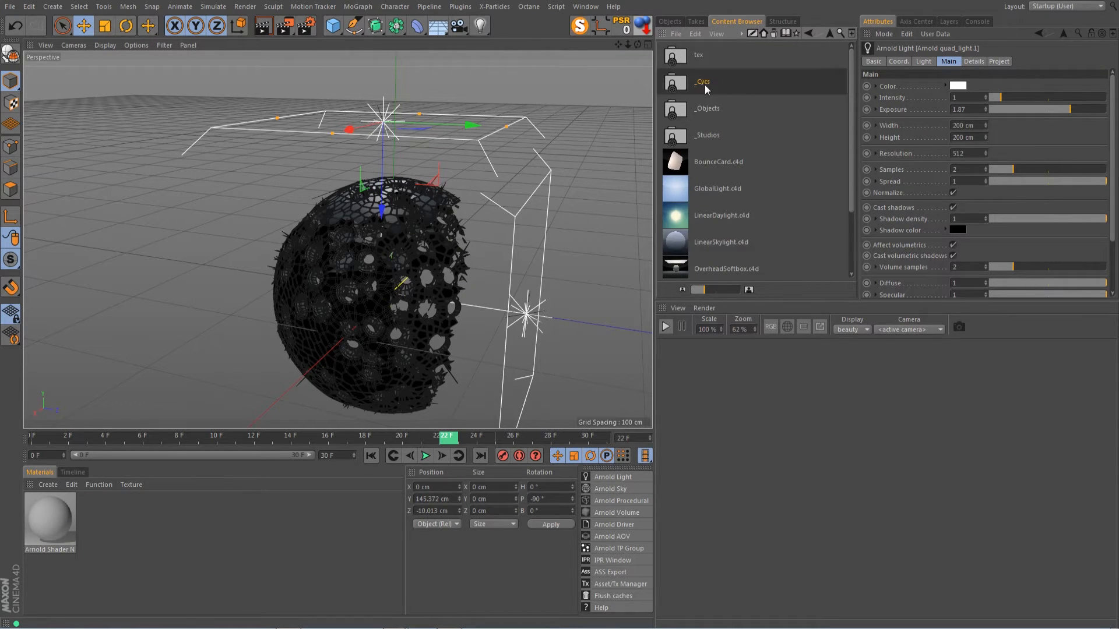
pyautogui.doubleClick(707, 109)
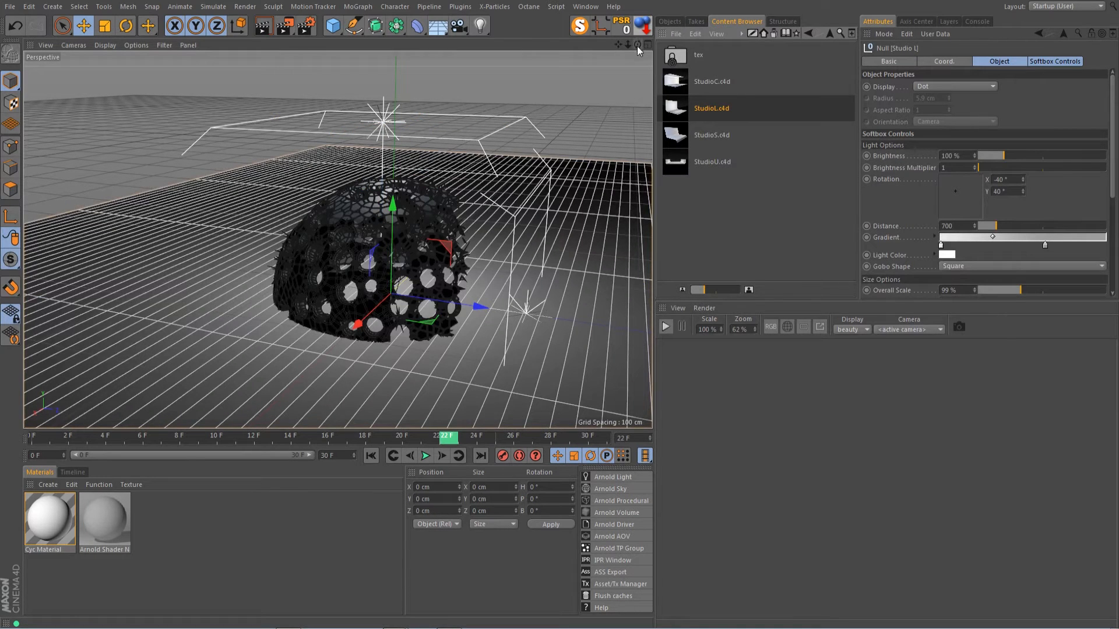
# Rotate the Studio L backdrop to a heading of about 114° so its wall stands behind the sphere.
pyautogui.moveTo(638, 46); pyautogui.dragTo(615, 63)
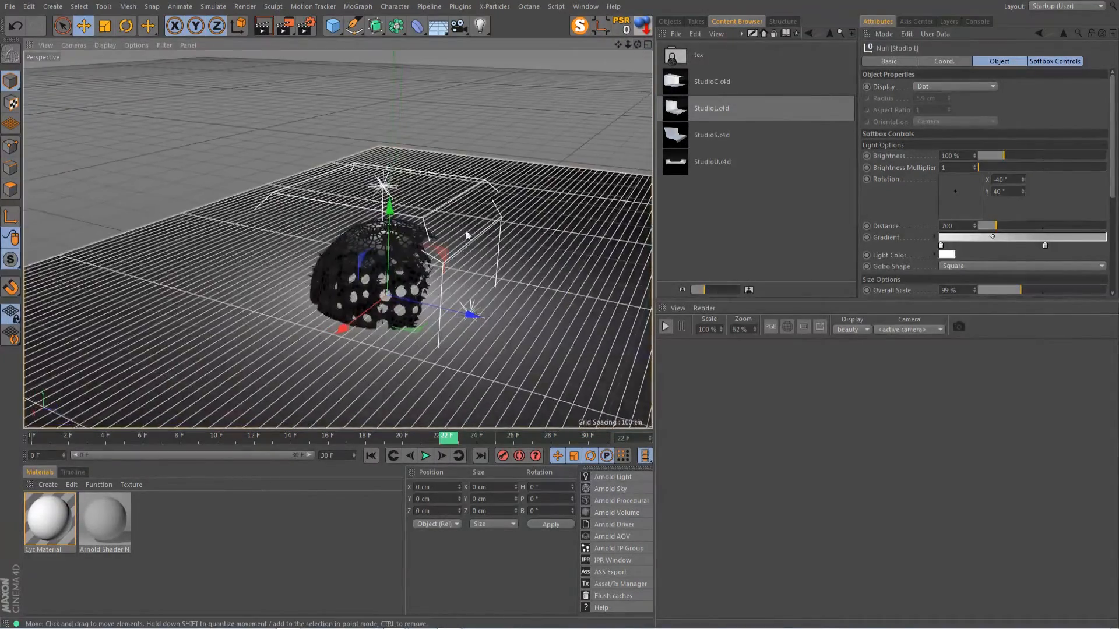
pyautogui.click(670, 21)
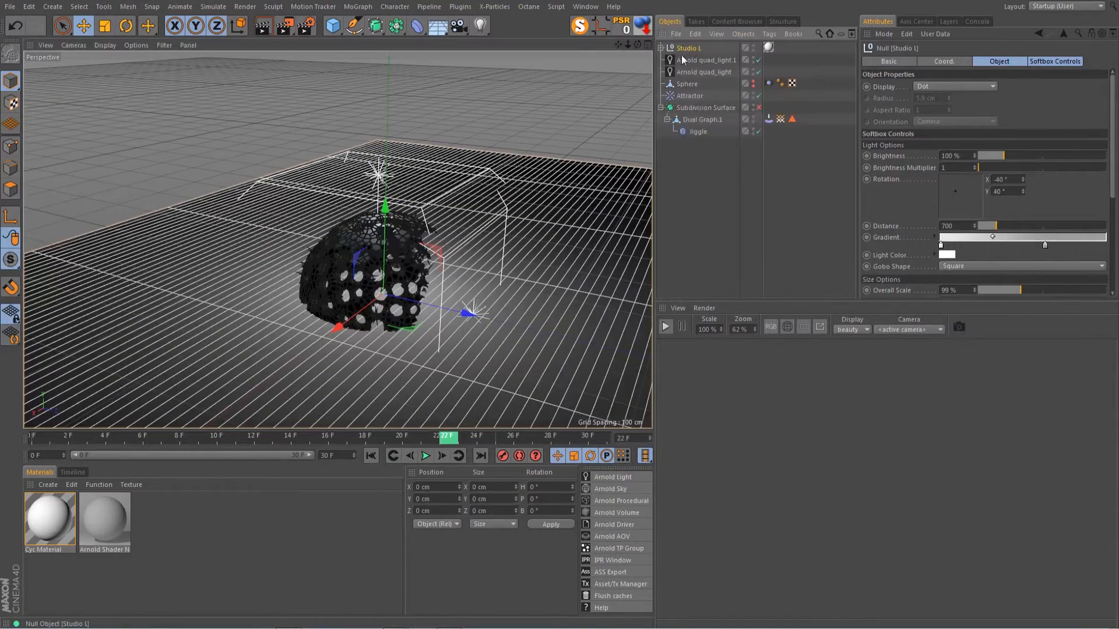
pyautogui.press('r')
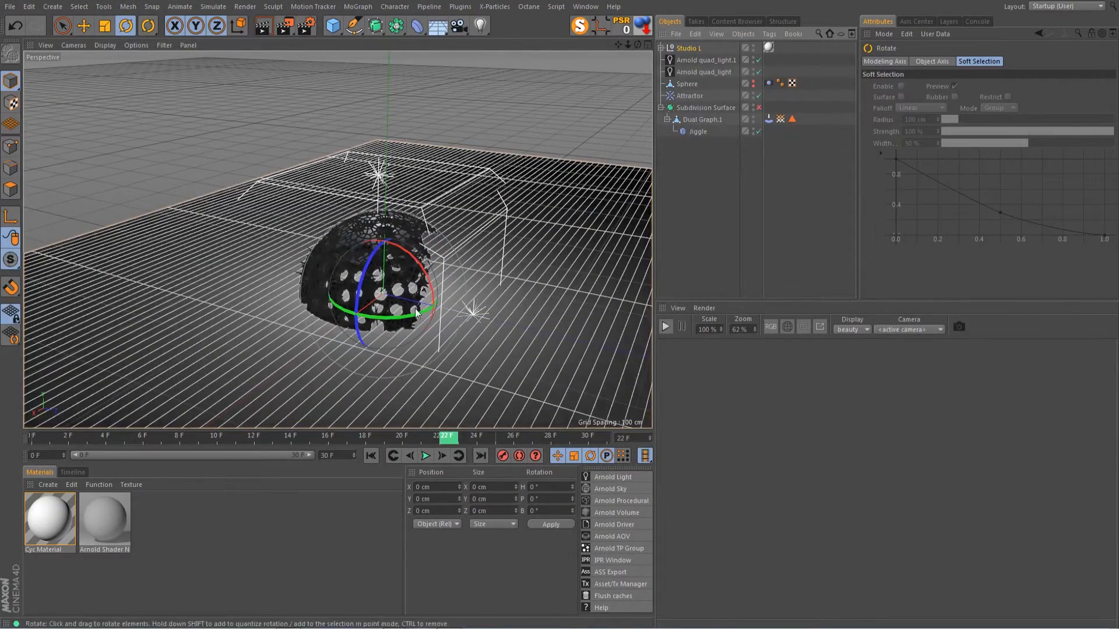
pyautogui.moveTo(409, 320); pyautogui.dragTo(710, 227)
pyautogui.moveTo(149, 441); pyautogui.dragTo(147, 442)
pyautogui.keyDown('alt'); pyautogui.moveTo(387, 366); pyautogui.dragTo(424, 366, button='right'); pyautogui.keyUp('alt')
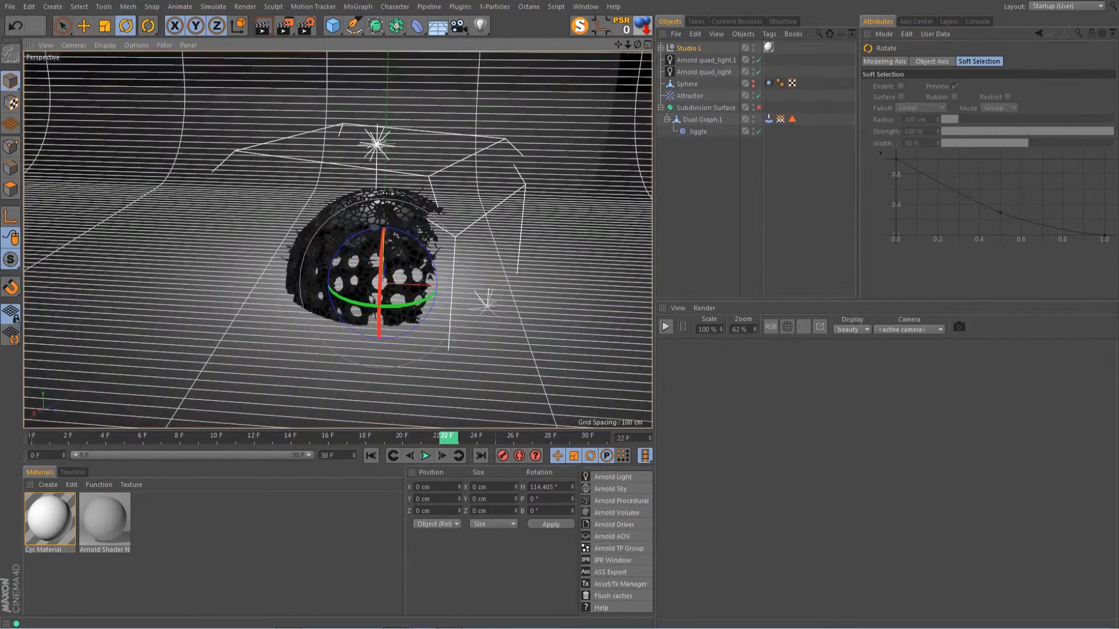
pyautogui.moveTo(637, 44)
pyautogui.mouseDown()
pyautogui.moveTo(636, 12)
pyautogui.moveTo(634, 30)
pyautogui.mouseUp()
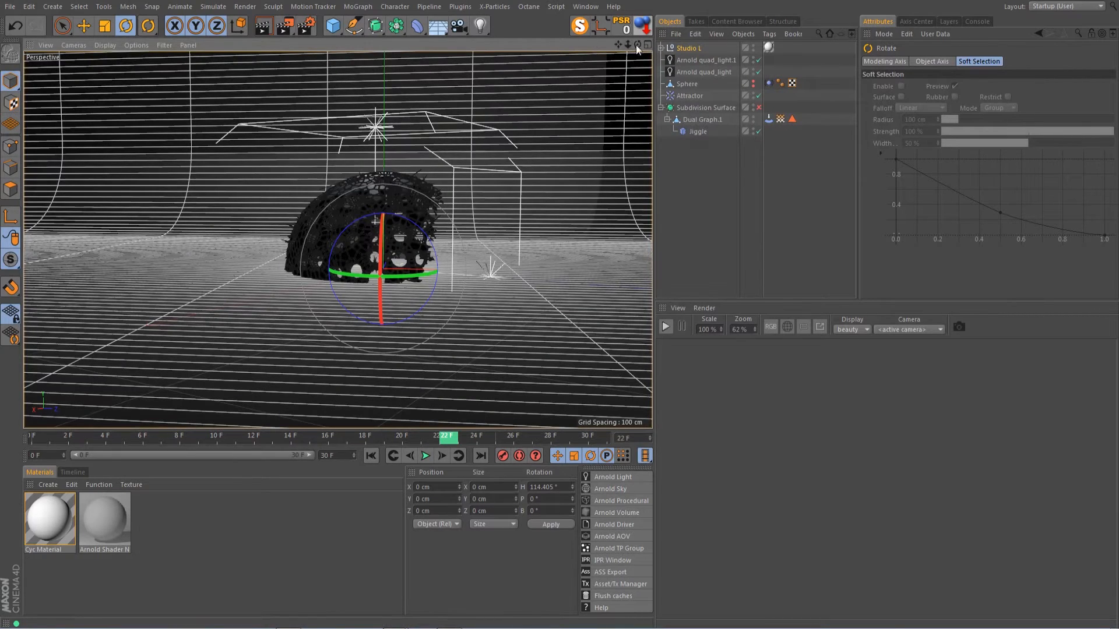
# Lower the Studio L backdrop beneath the sphere, to about -139 cm in Y.
pyautogui.click(697, 47)
pyautogui.press('e')
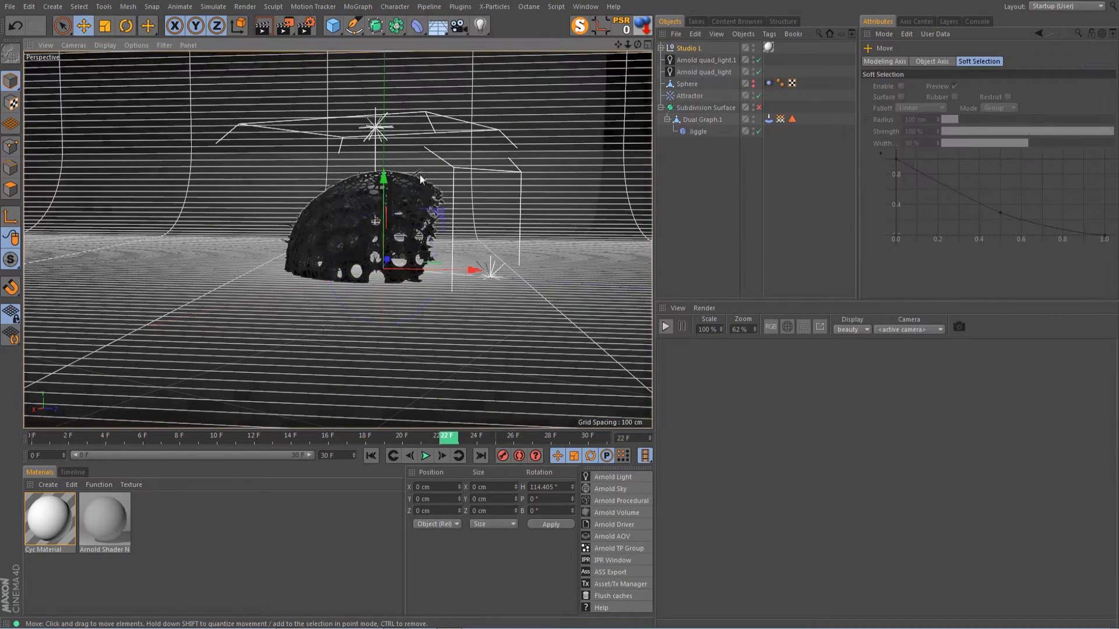
pyautogui.moveTo(383, 178); pyautogui.dragTo(378, 309)
# Unlock the output ratio in the render settings and set the render size to 800 x 800 pixels.
pyautogui.click(309, 26)
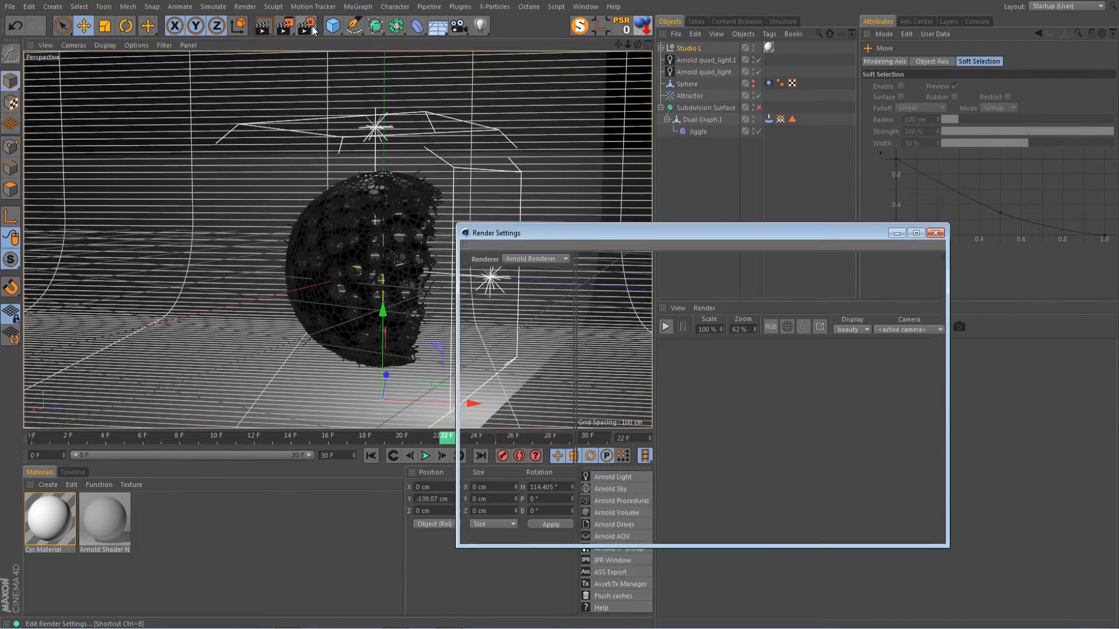
pyautogui.moveTo(634, 235); pyautogui.dragTo(585, 204)
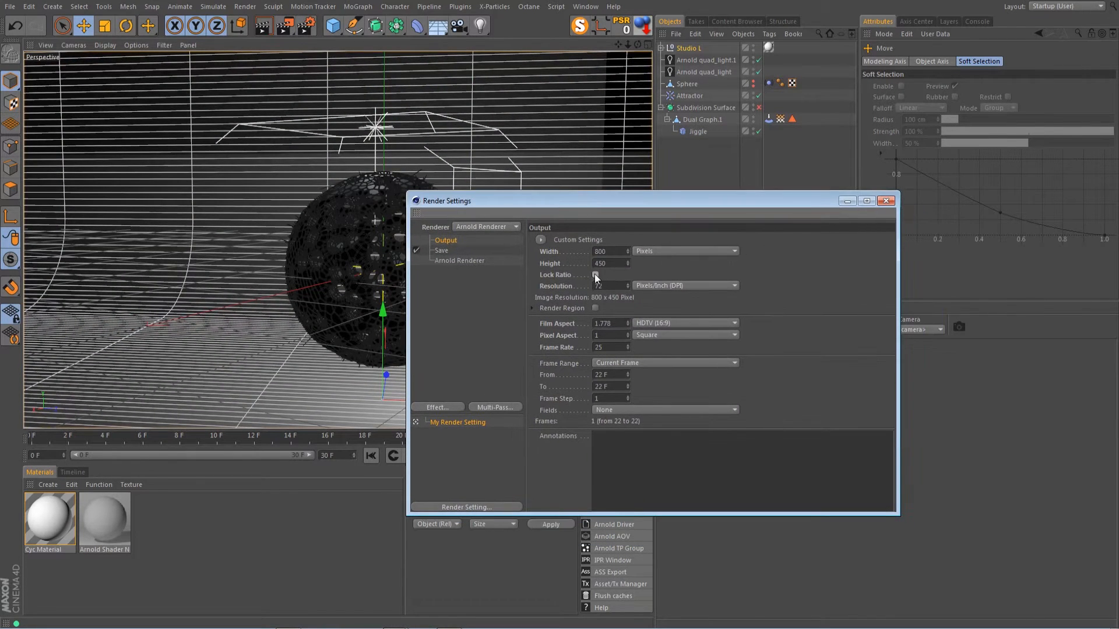
pyautogui.click(595, 274)
pyautogui.press('Return')
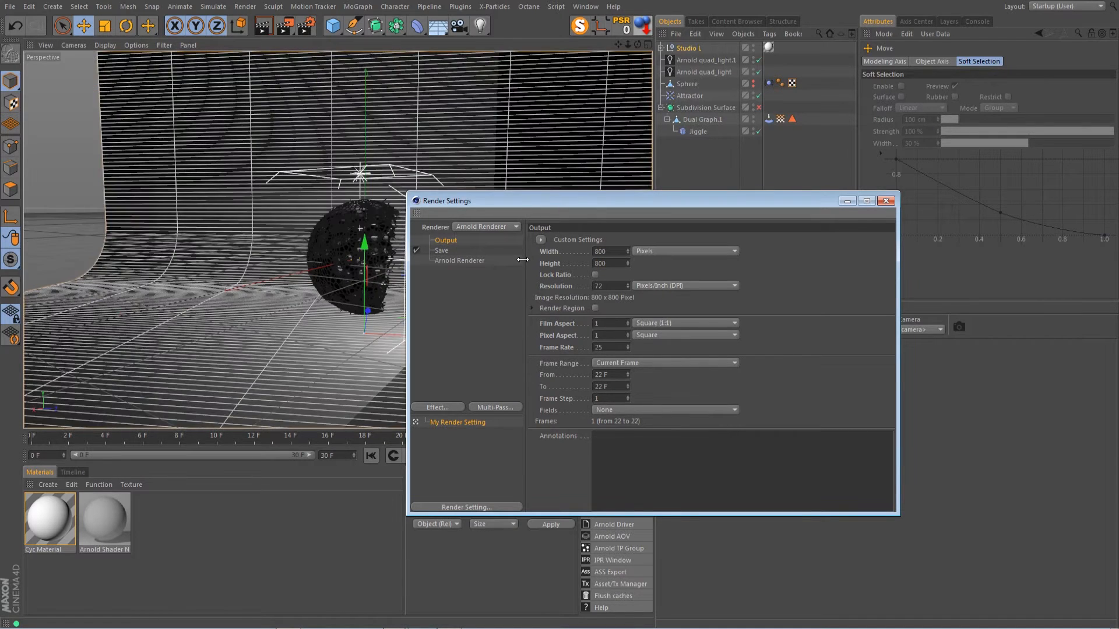
pyautogui.click(886, 202)
# Frame the sphere at an angle against the studio backdrop and start the Arnold interactive render.
pyautogui.scroll(5, 419, 293)
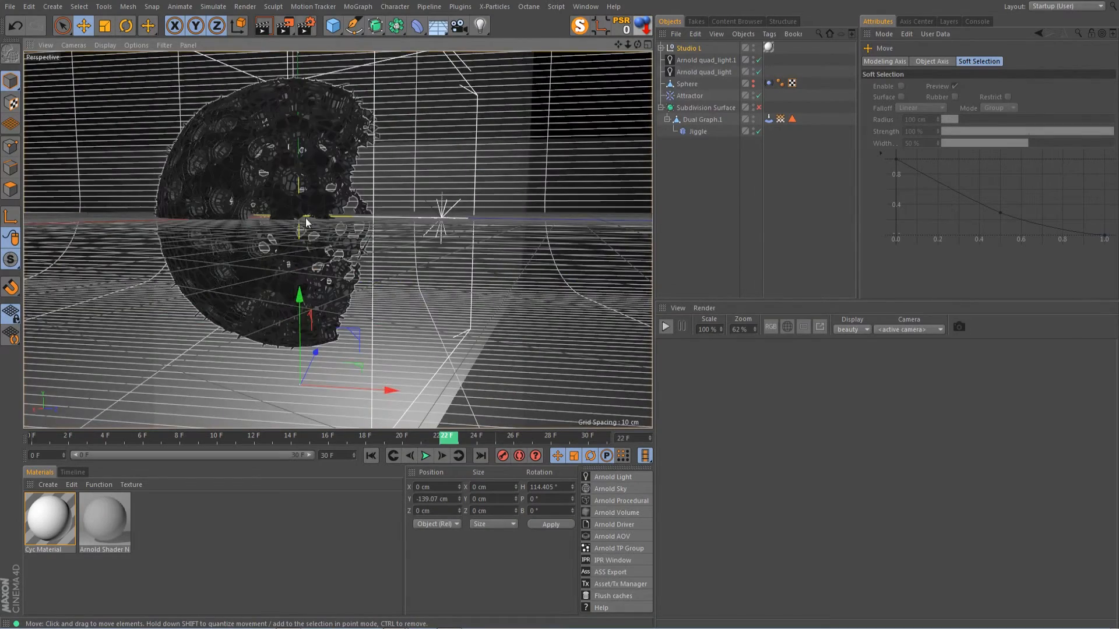
pyautogui.scroll(-2, 305, 222)
pyautogui.moveTo(616, 46); pyautogui.dragTo(640, 49)
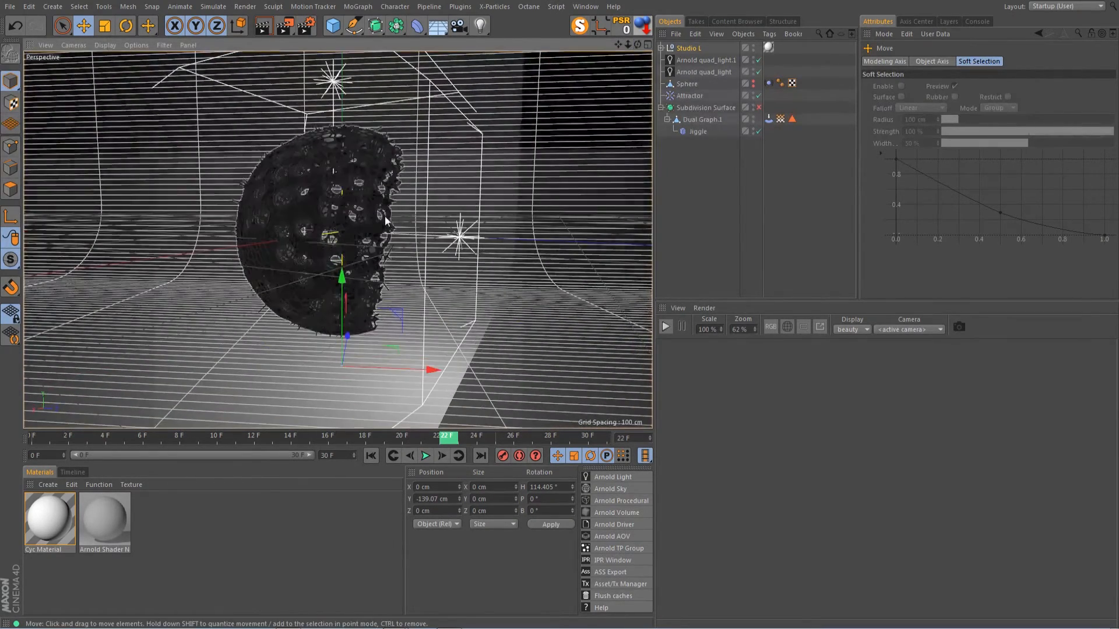
pyautogui.scroll(5, 384, 217)
pyautogui.scroll(-4, 385, 217)
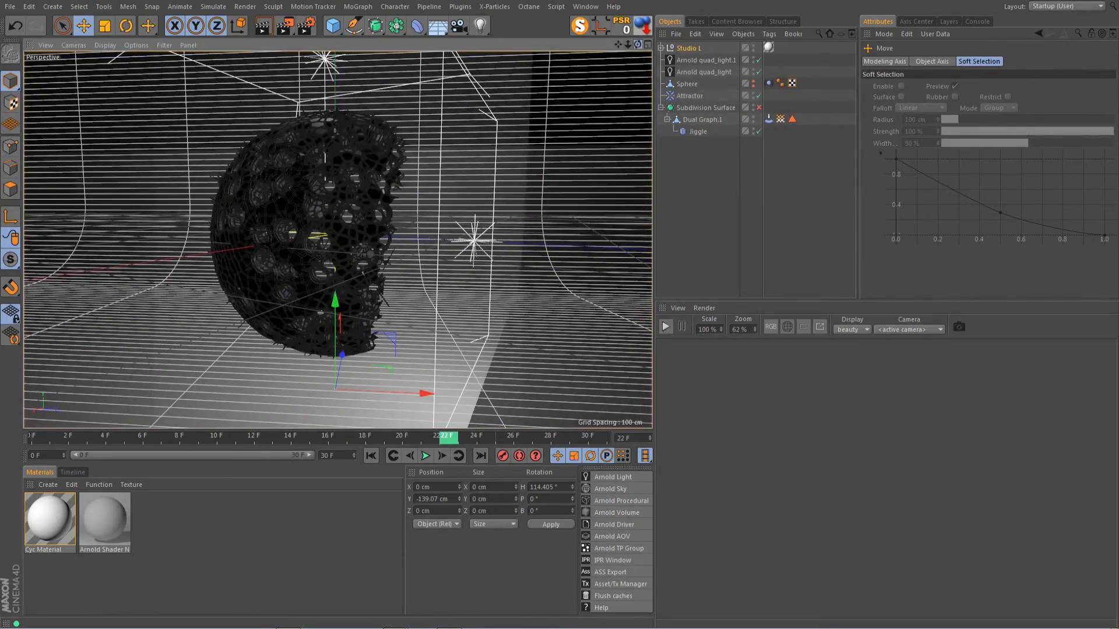
pyautogui.scroll(2, 337, 239)
pyautogui.moveTo(637, 45); pyautogui.dragTo(585, 42)
pyautogui.click(665, 327)
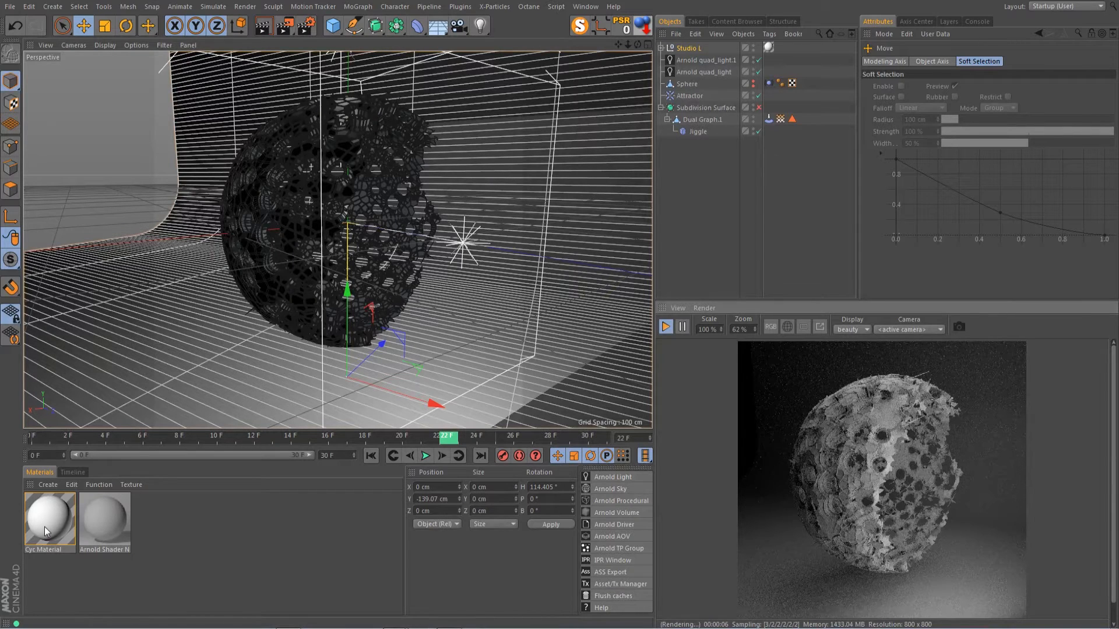
# Assign the Arnold Shader Network material to Dual Graph.1 and inspect the Vertex Map node in its network.
pyautogui.moveTo(105, 535); pyautogui.dragTo(556, 232)
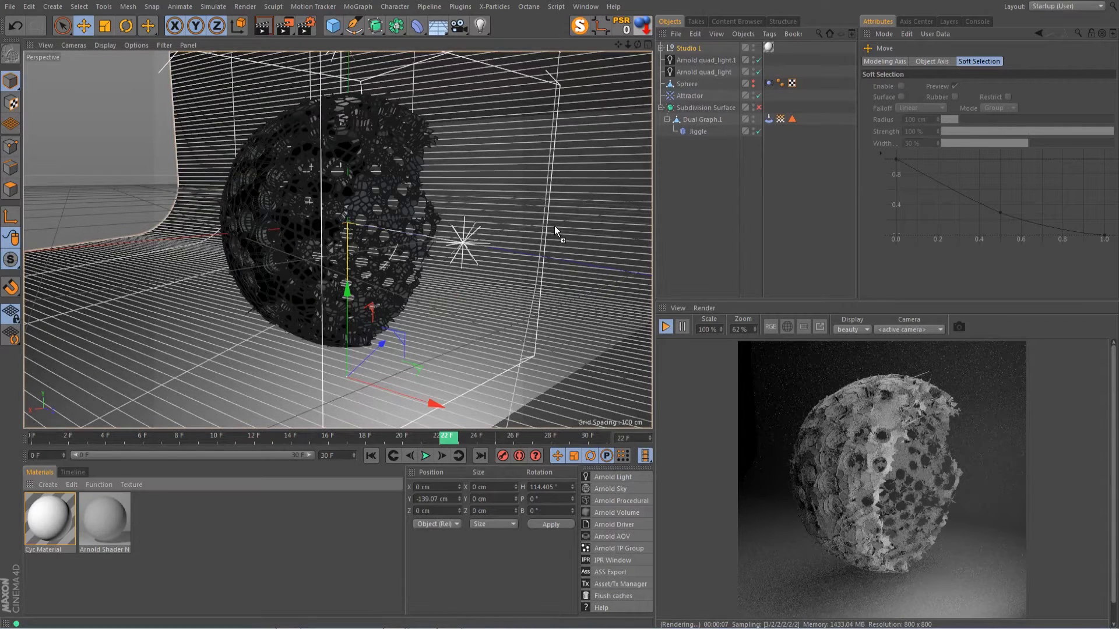
pyautogui.moveTo(707, 118); pyautogui.dragTo(707, 118)
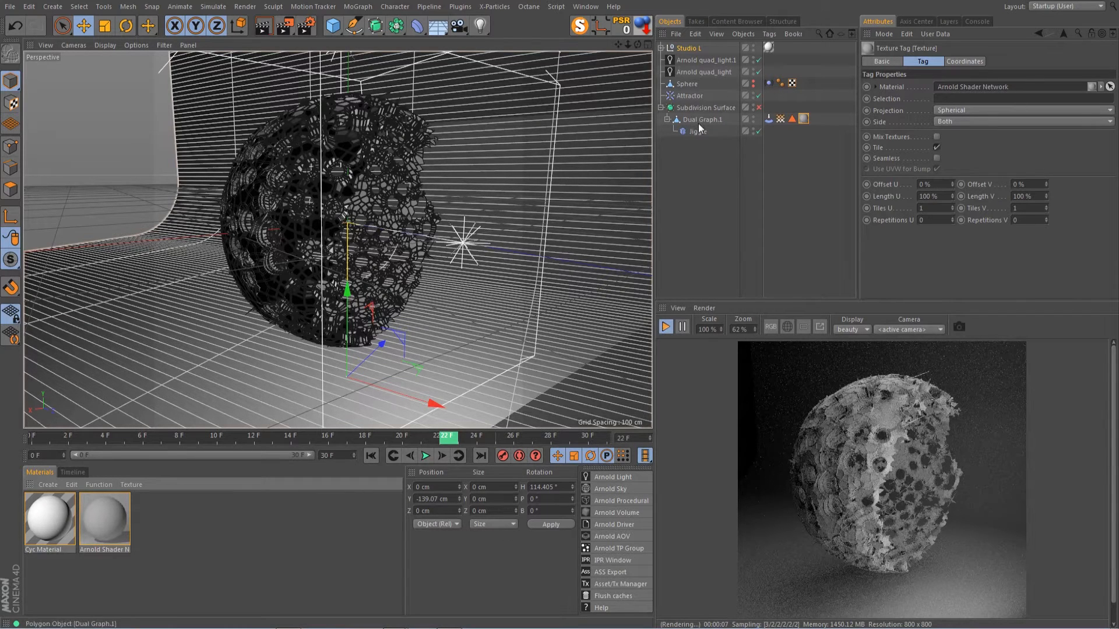
pyautogui.doubleClick(105, 518)
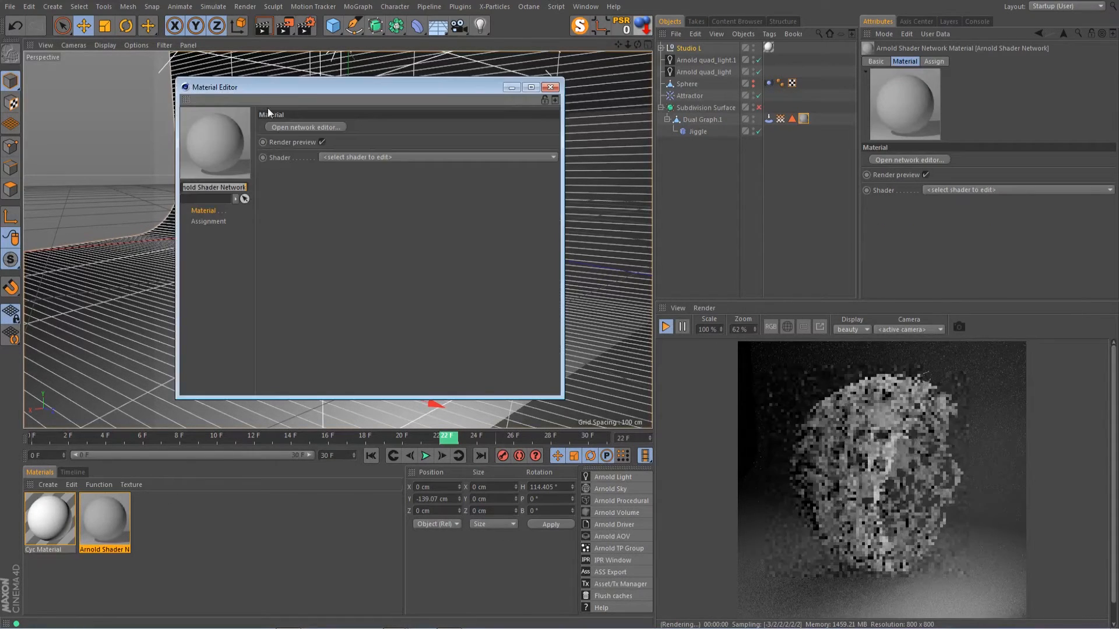
pyautogui.moveTo(291, 88); pyautogui.dragTo(222, 89)
pyautogui.click(236, 128)
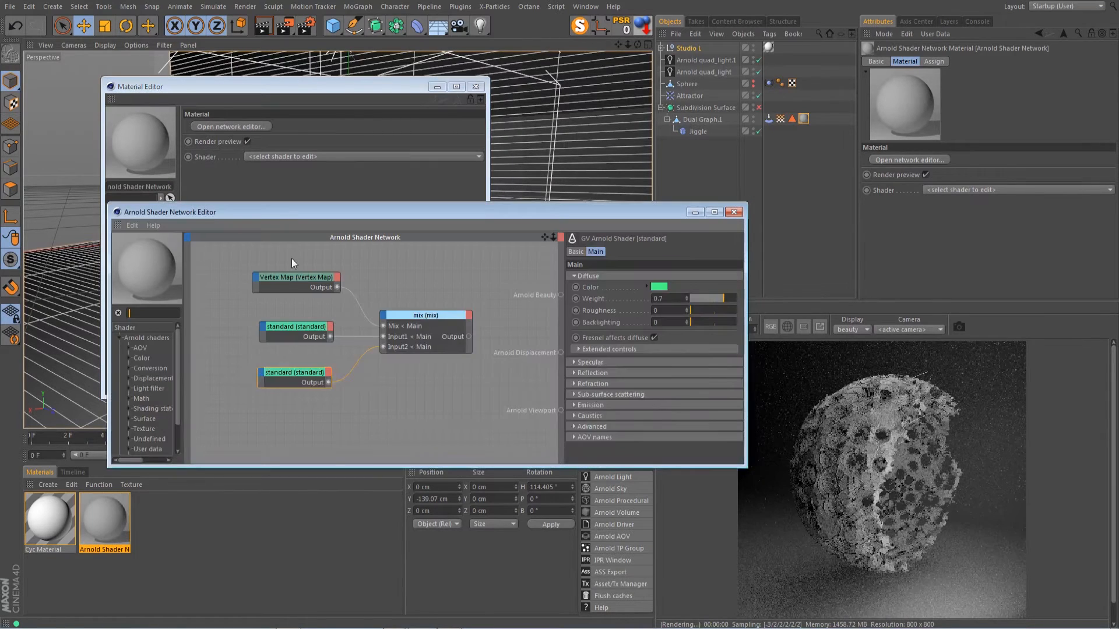
pyautogui.click(288, 278)
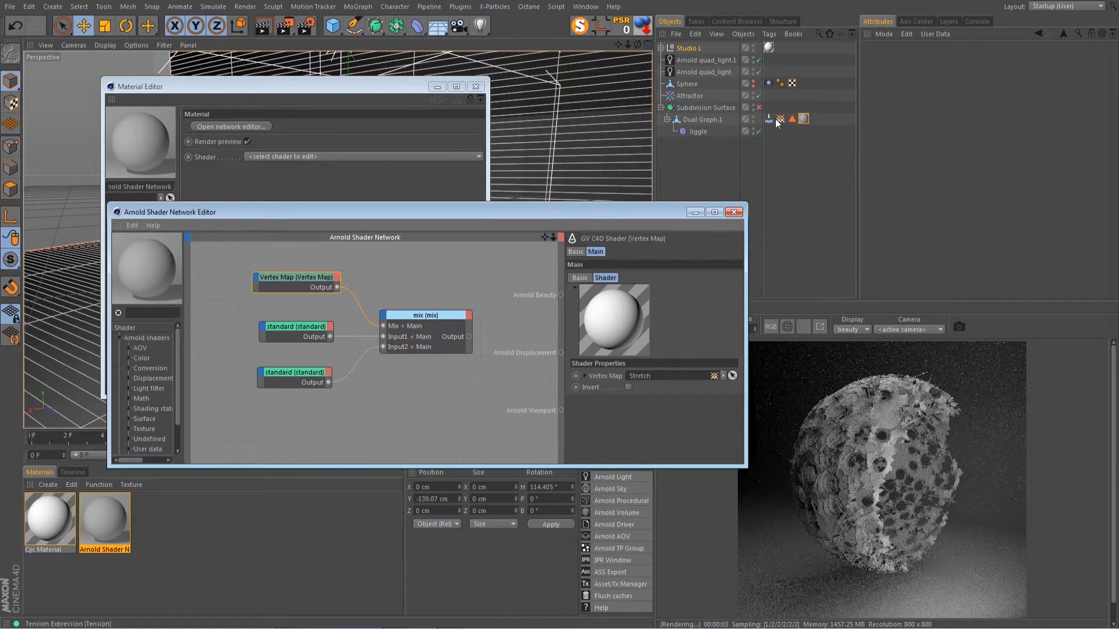
pyautogui.click(735, 213)
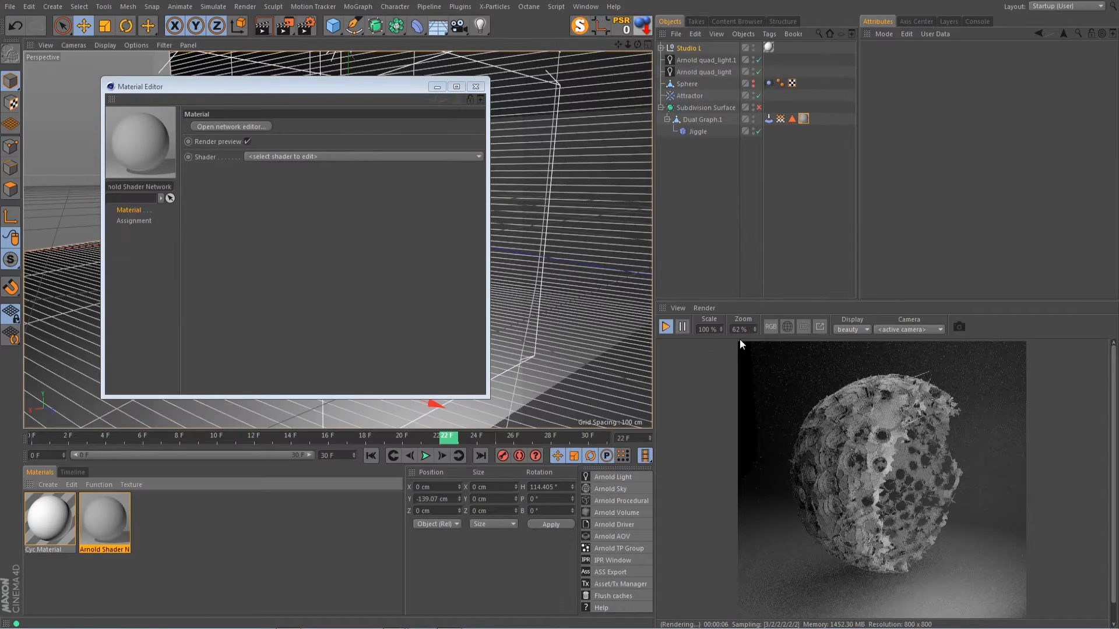
# Restart the interactive render, enlarge the render view and zoom it in to about 97%.
pyautogui.click(665, 327)
pyautogui.moveTo(845, 302); pyautogui.dragTo(837, 226)
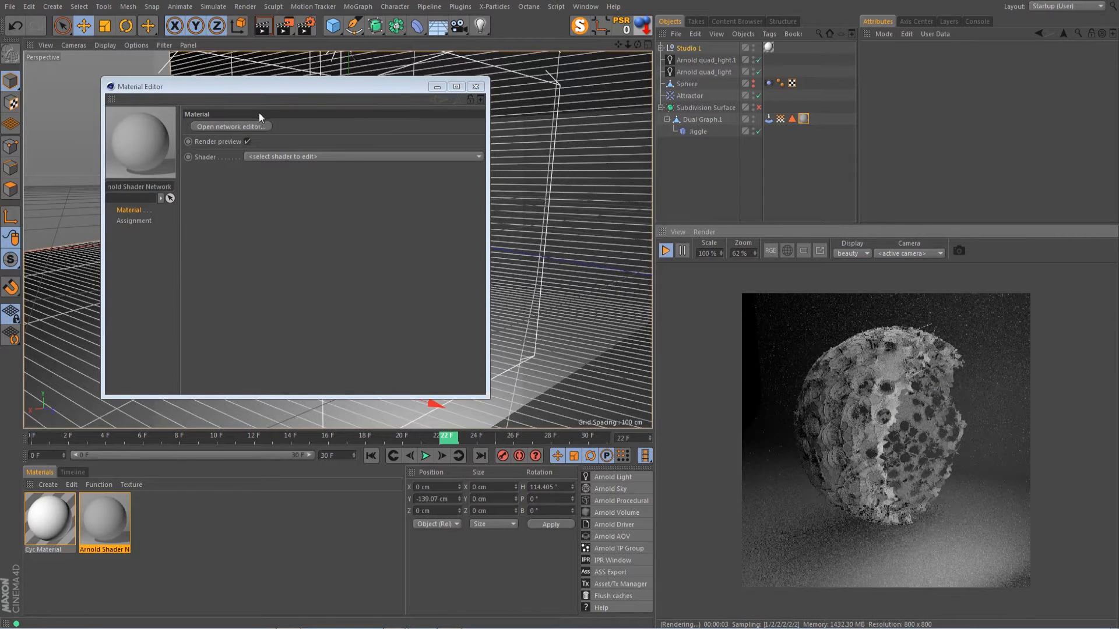
pyautogui.moveTo(278, 85); pyautogui.dragTo(376, 164)
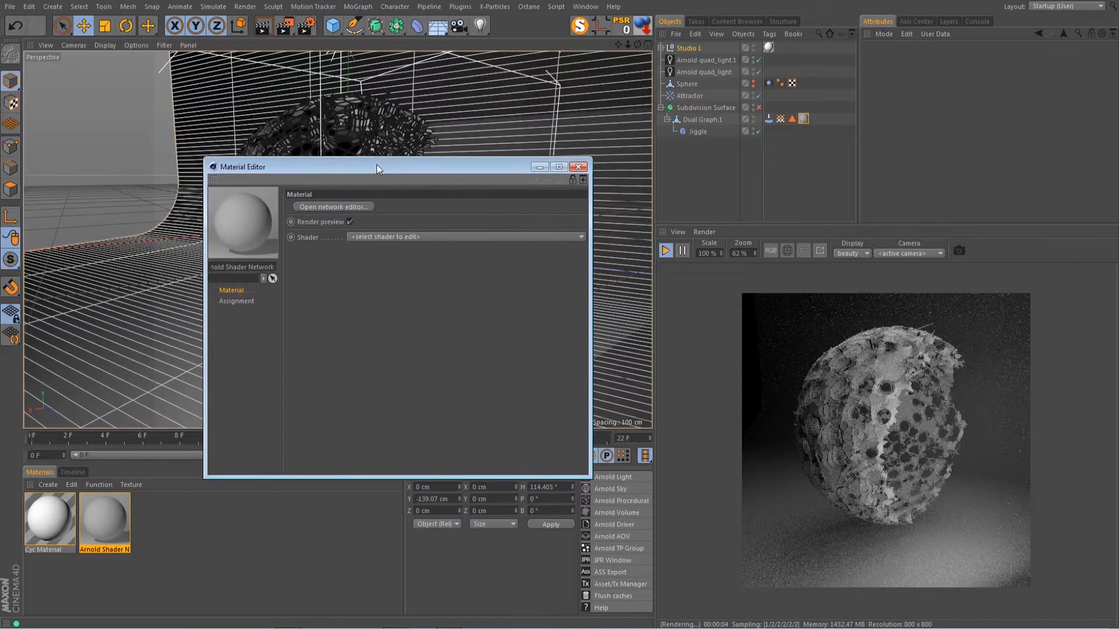
pyautogui.scroll(2, 886, 432)
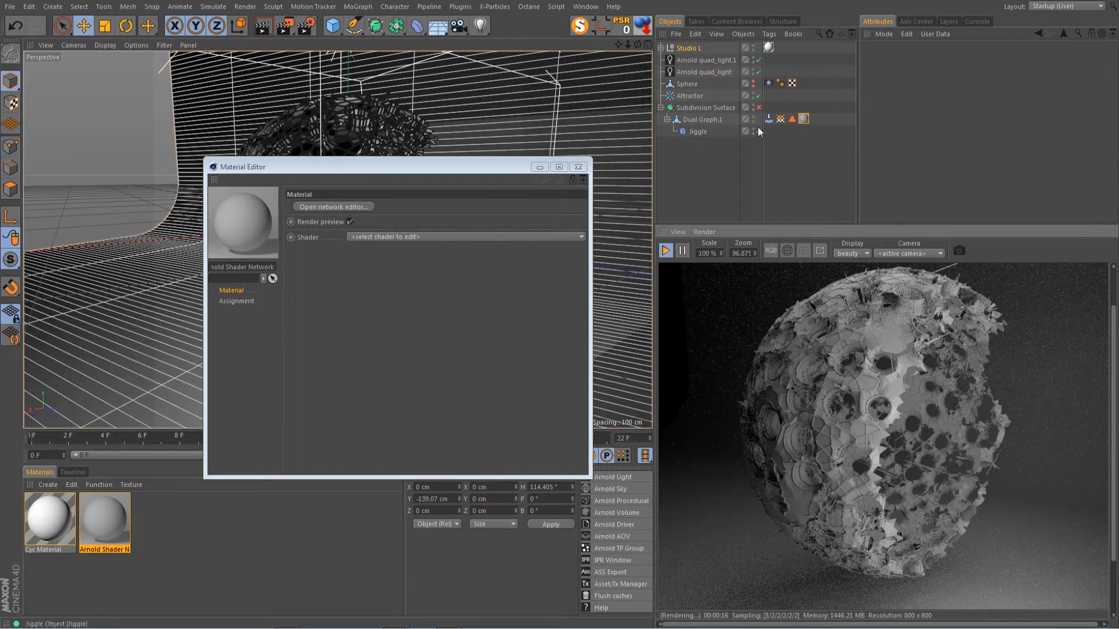
# Connect the mix node's output to Arnold Beauty in the material's network, close the editors and reframe the sphere.
pyautogui.click(103, 522)
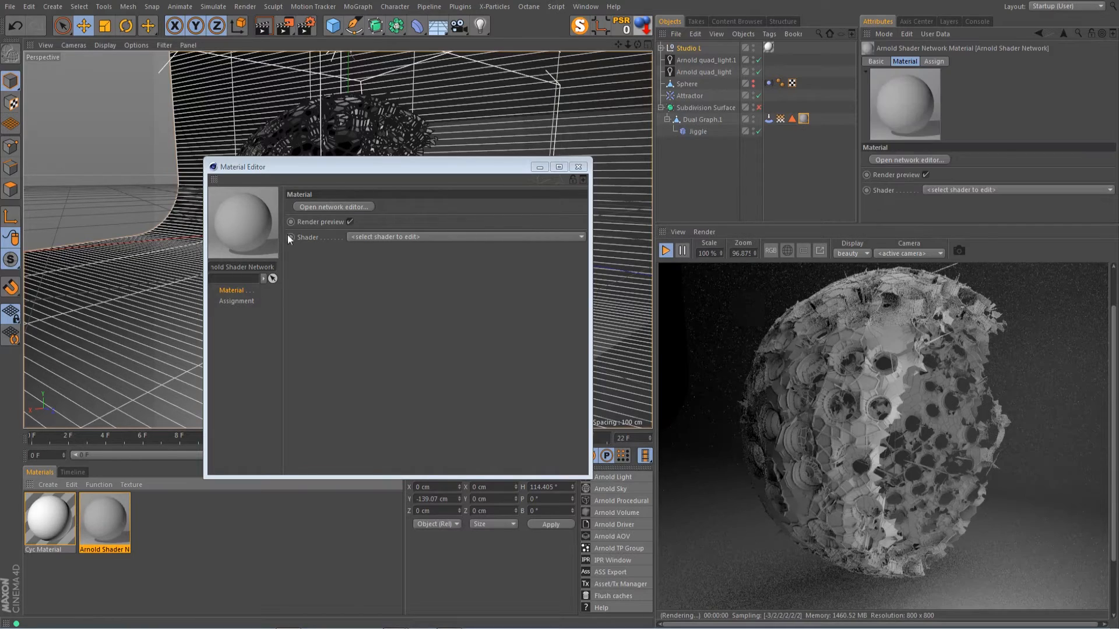
pyautogui.click(332, 207)
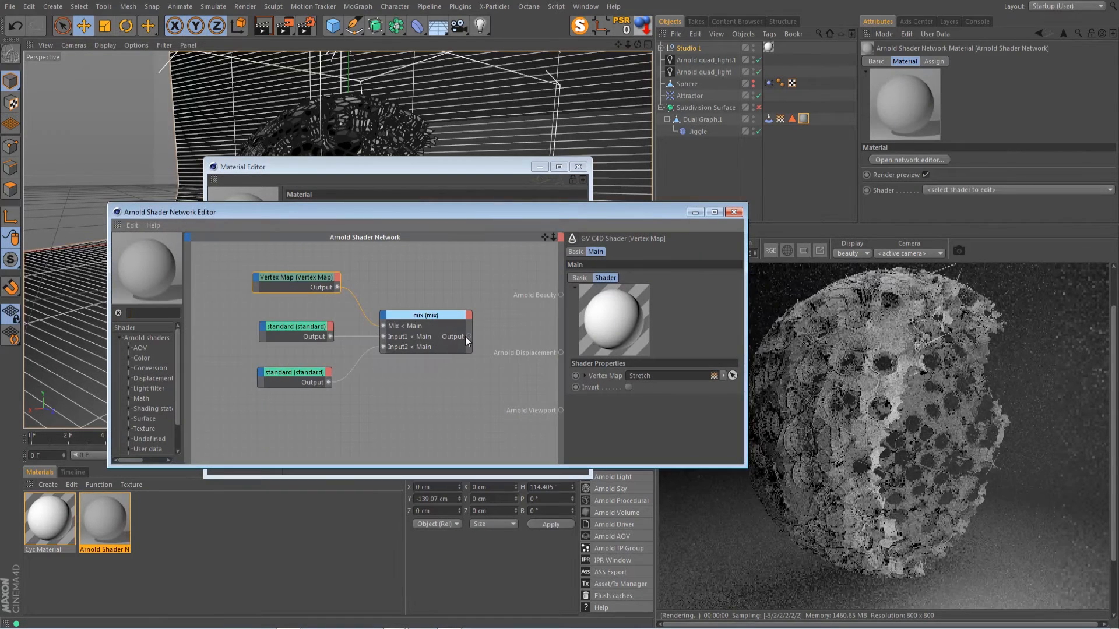
pyautogui.moveTo(469, 336); pyautogui.dragTo(560, 294)
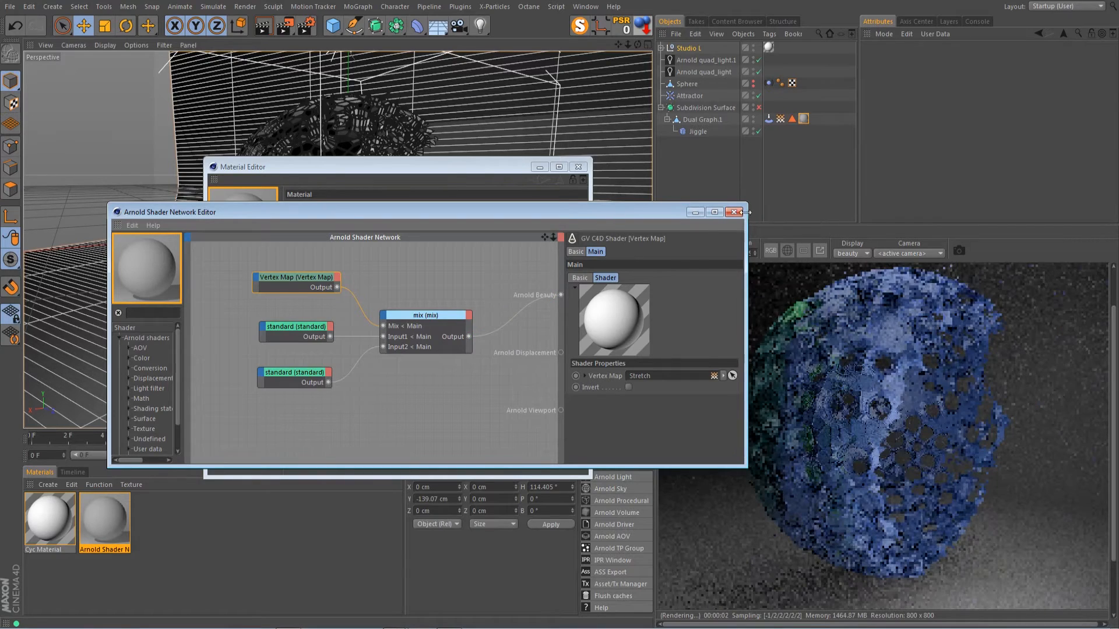
pyautogui.click(733, 212)
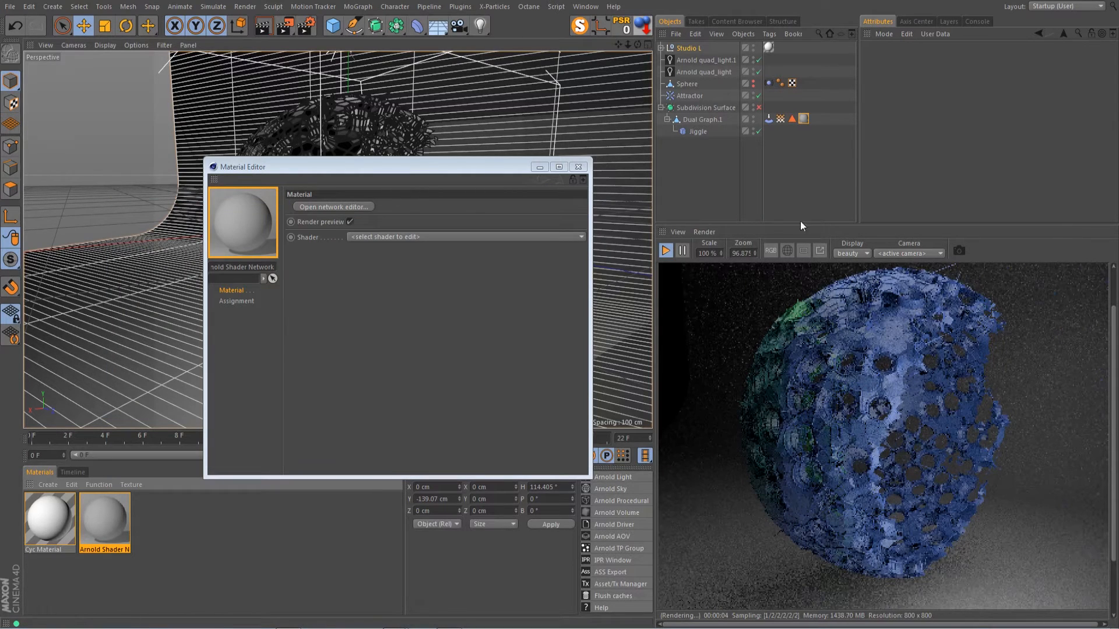
pyautogui.moveTo(620, 48); pyautogui.dragTo(644, 57)
pyautogui.click(578, 167)
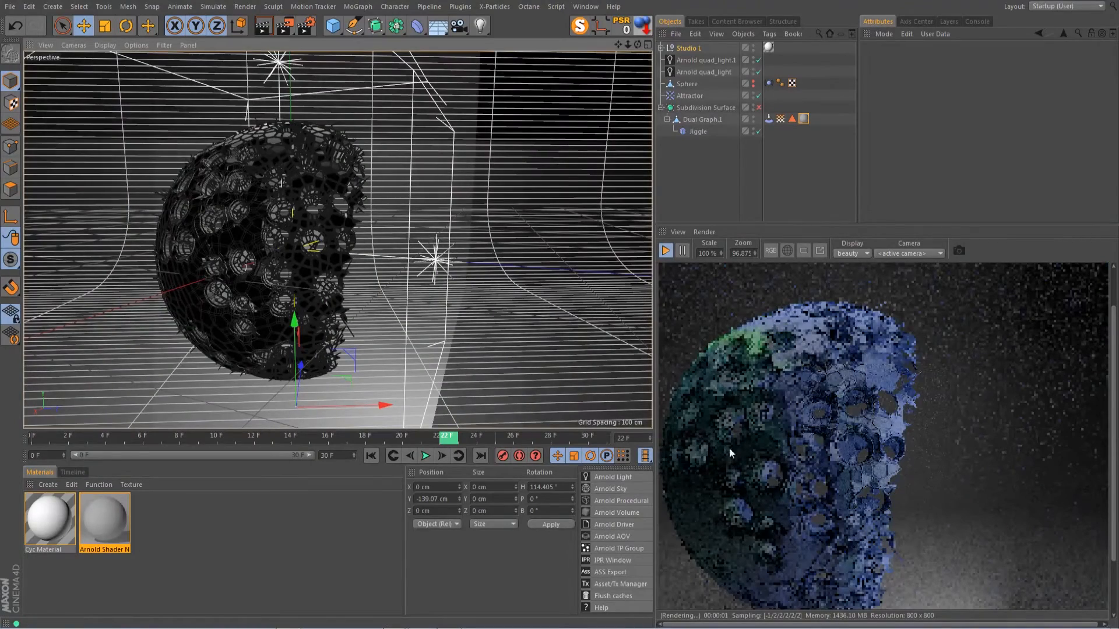
# Stop the interactive render at frame 27 and display Dual Graph.1's Stretch vertex map on the sphere.
pyautogui.scroll(-2, 757, 455)
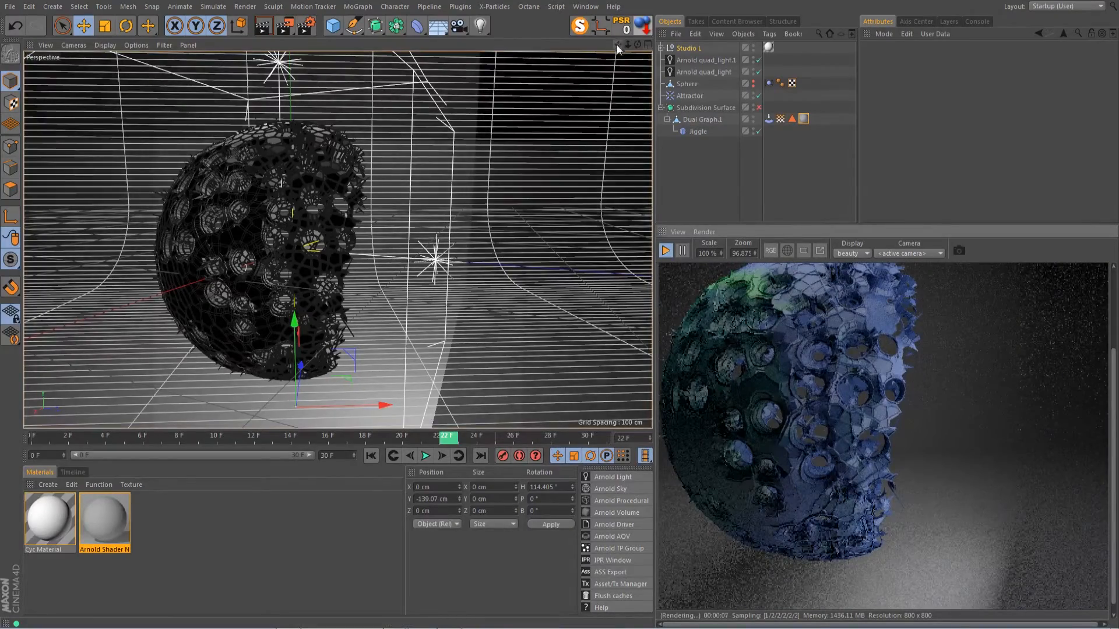
pyautogui.moveTo(619, 45)
pyautogui.mouseDown()
pyautogui.moveTo(676, 48)
pyautogui.moveTo(640, 45)
pyautogui.mouseUp()
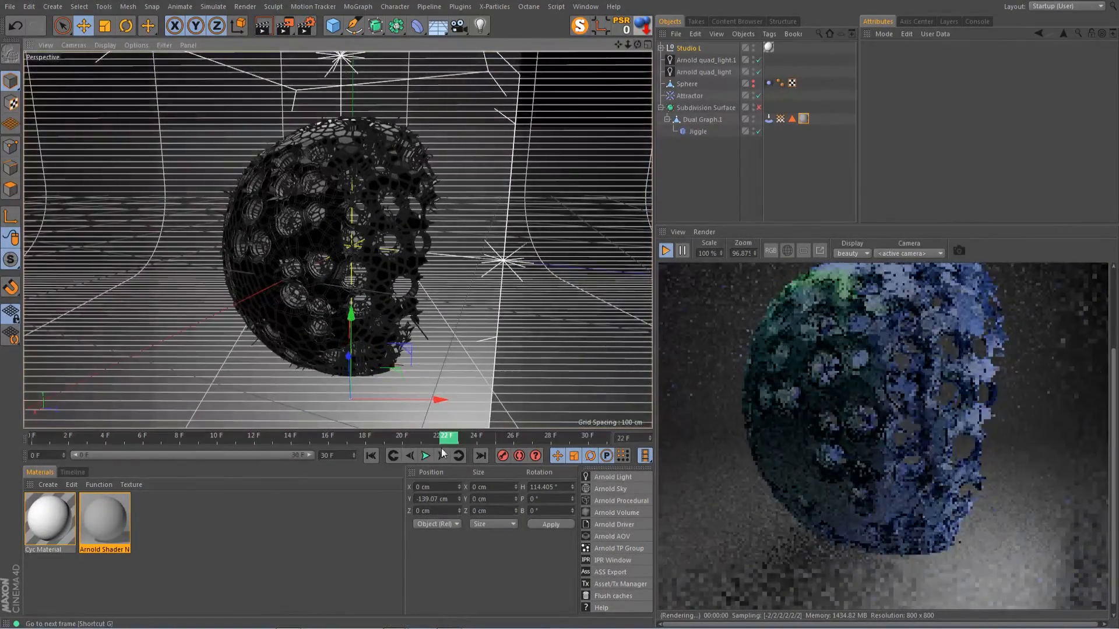
pyautogui.click(425, 456)
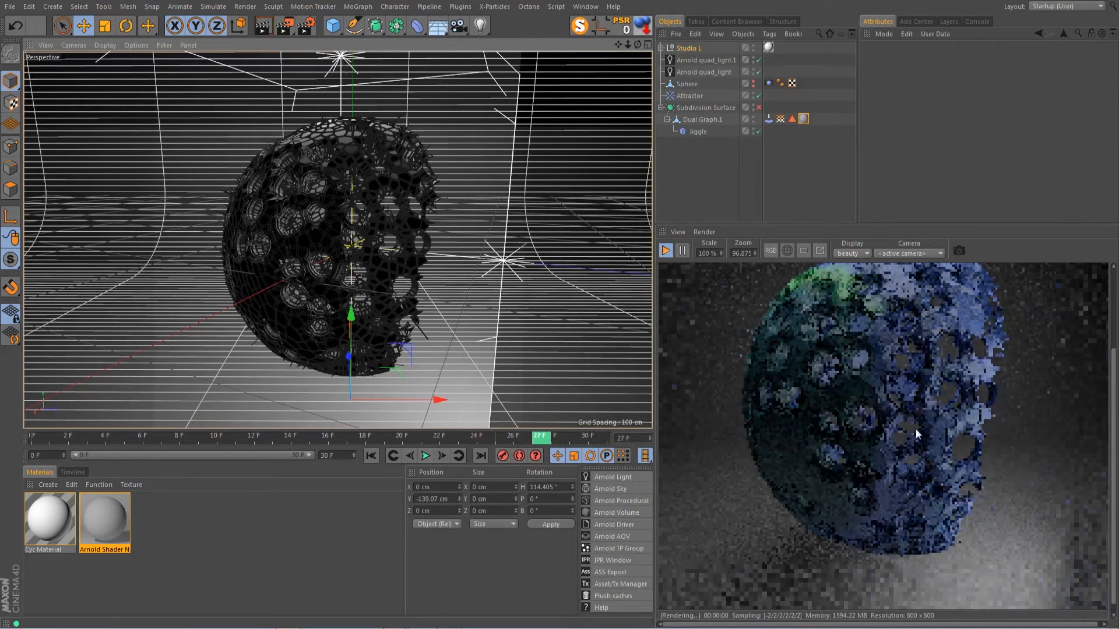
pyautogui.click(675, 249)
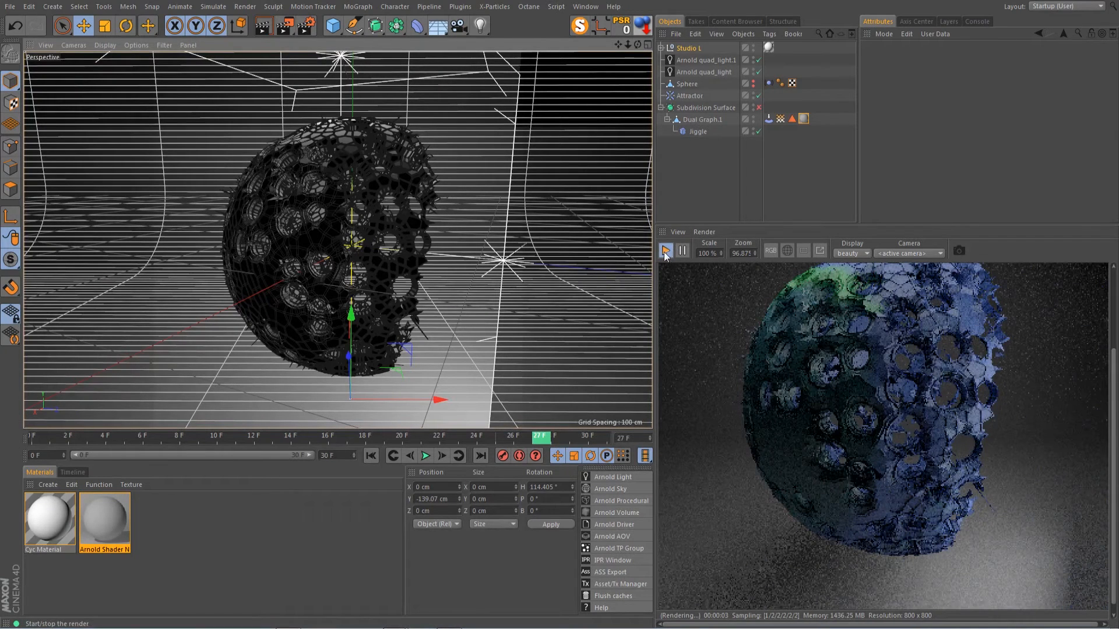
pyautogui.click(781, 118)
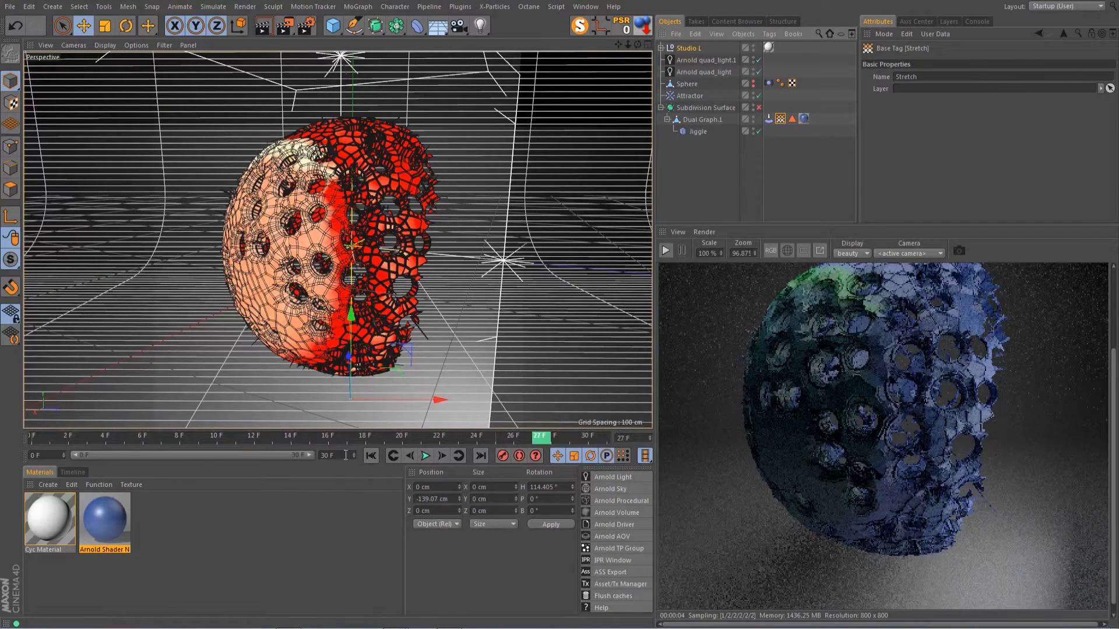
# Return to frame 0 and extend the animation length and preview range to 50 frames.
pyautogui.click(371, 455)
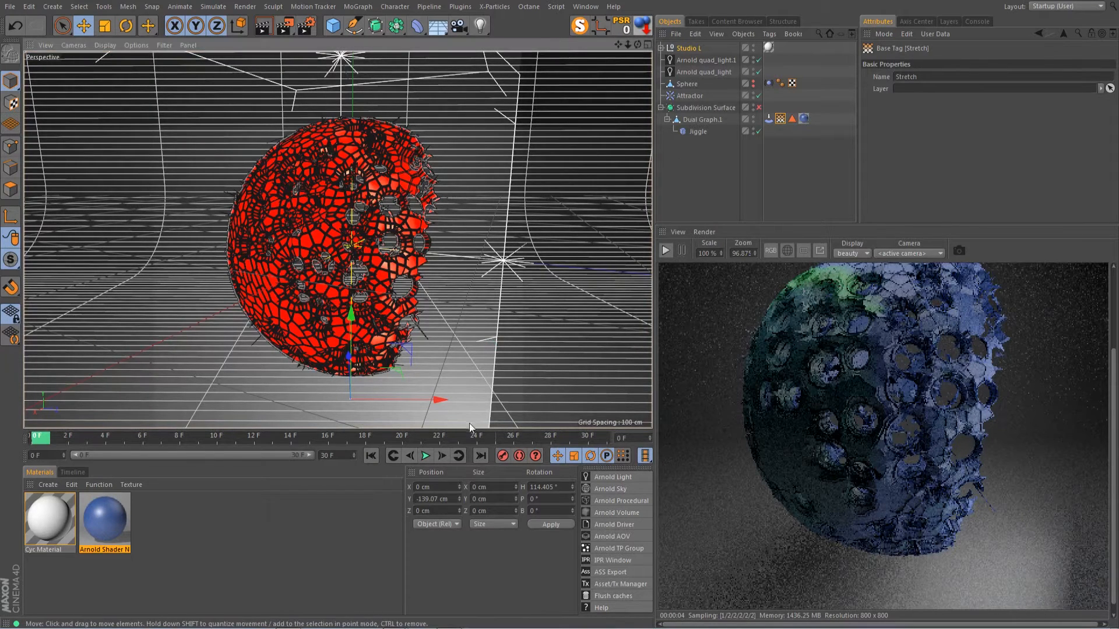
pyautogui.click(345, 453)
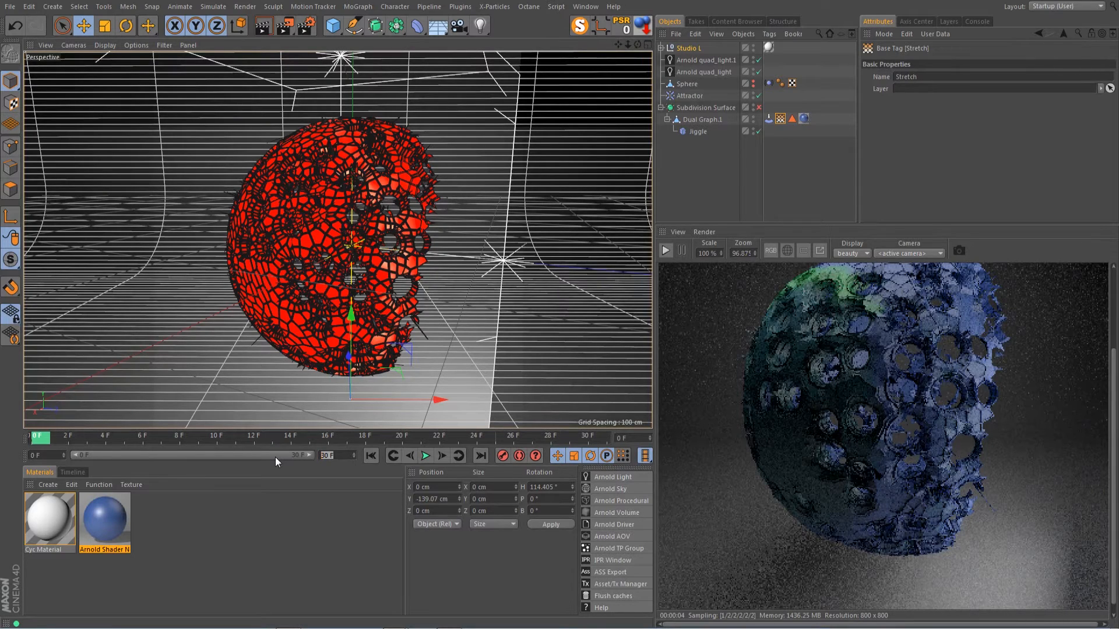
pyautogui.write('50')
pyautogui.press('Return')
pyautogui.moveTo(200, 455); pyautogui.dragTo(378, 445)
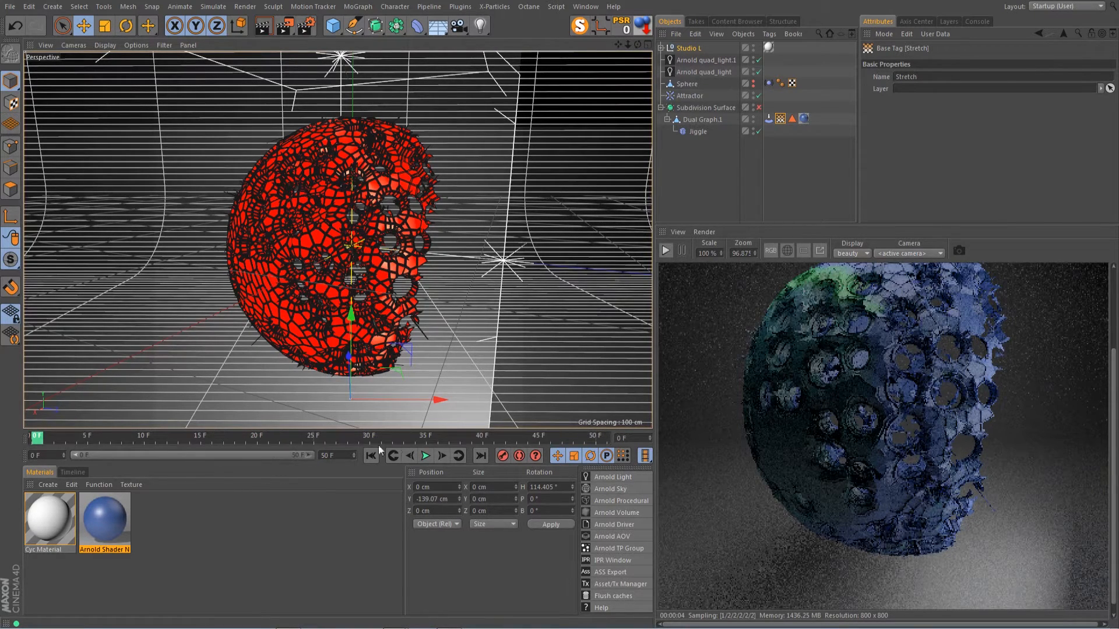
# Play the animation to frame 8 and restart the interactive render with the sphere seen slightly from above.
pyautogui.click(424, 455)
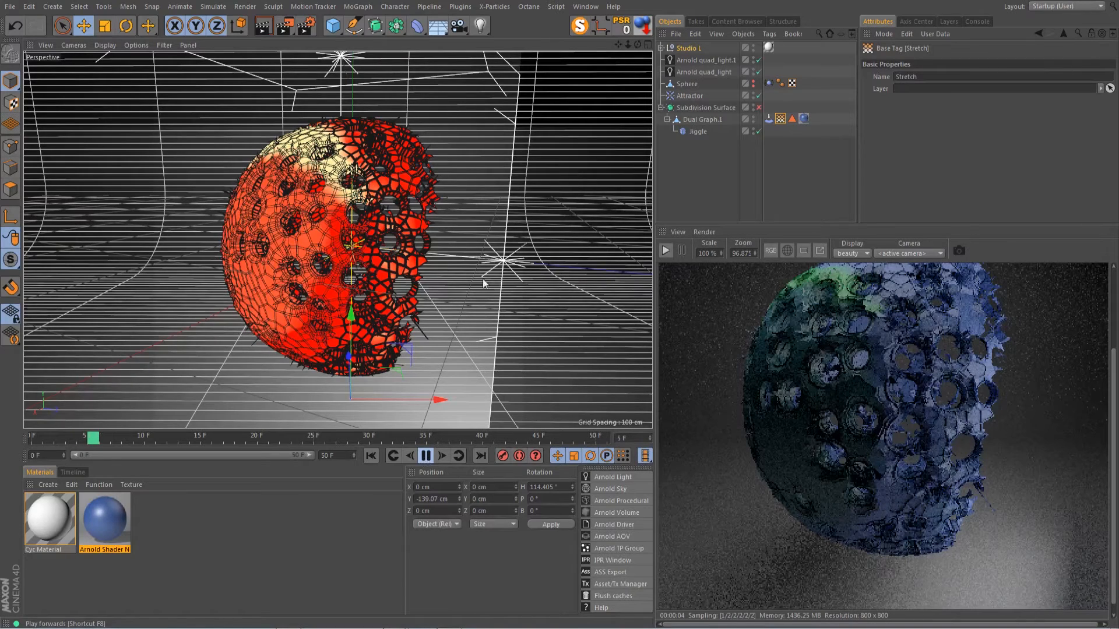
pyautogui.click(425, 457)
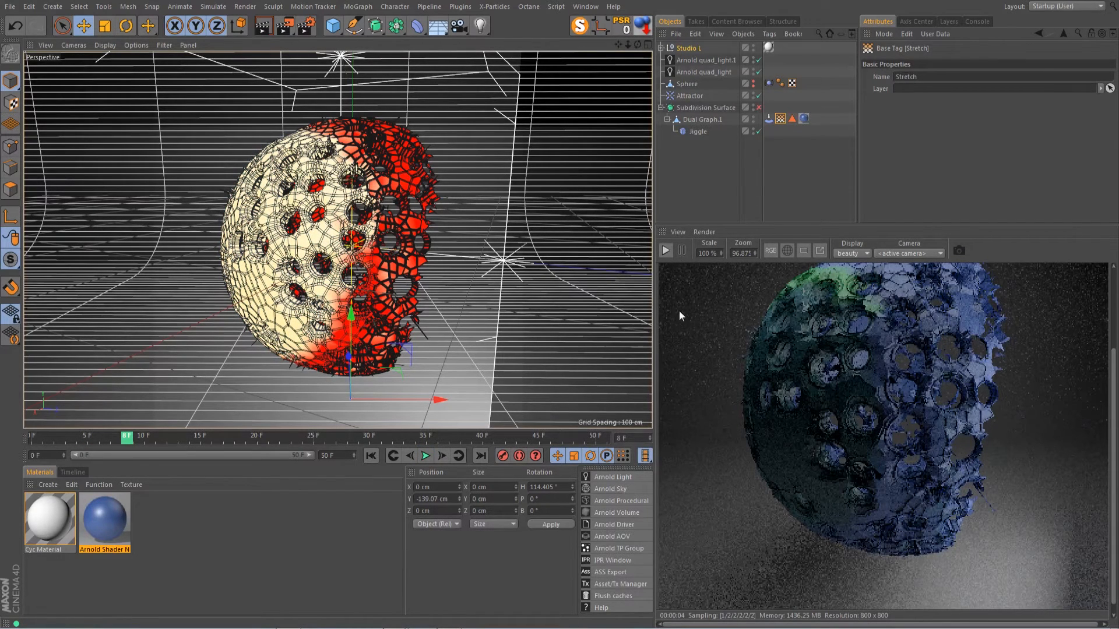
pyautogui.click(665, 251)
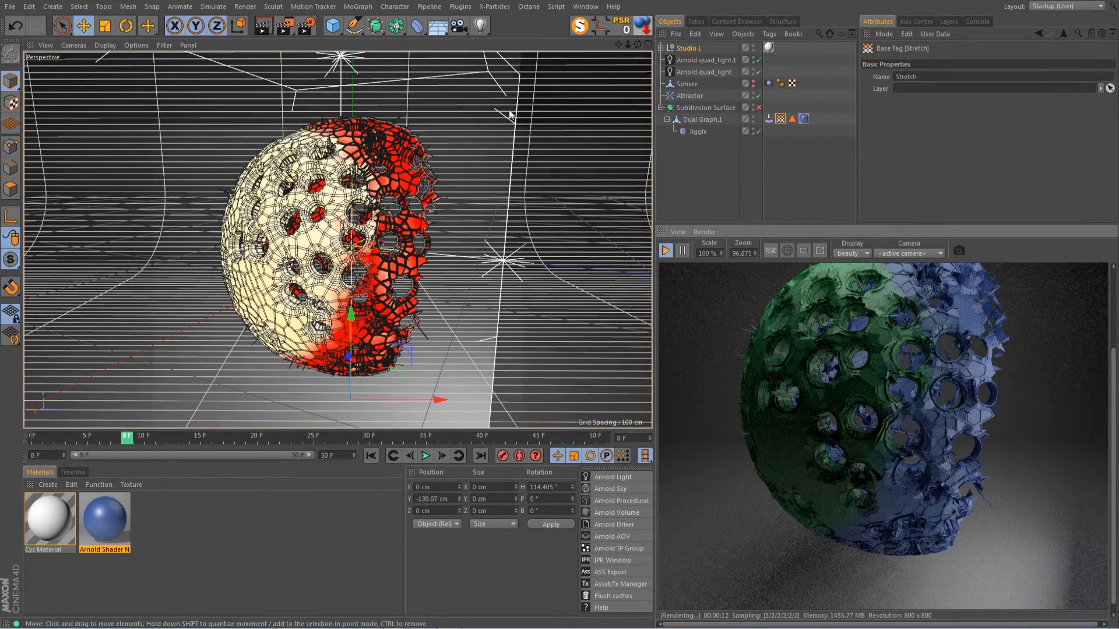
pyautogui.moveTo(636, 44); pyautogui.dragTo(599, 50)
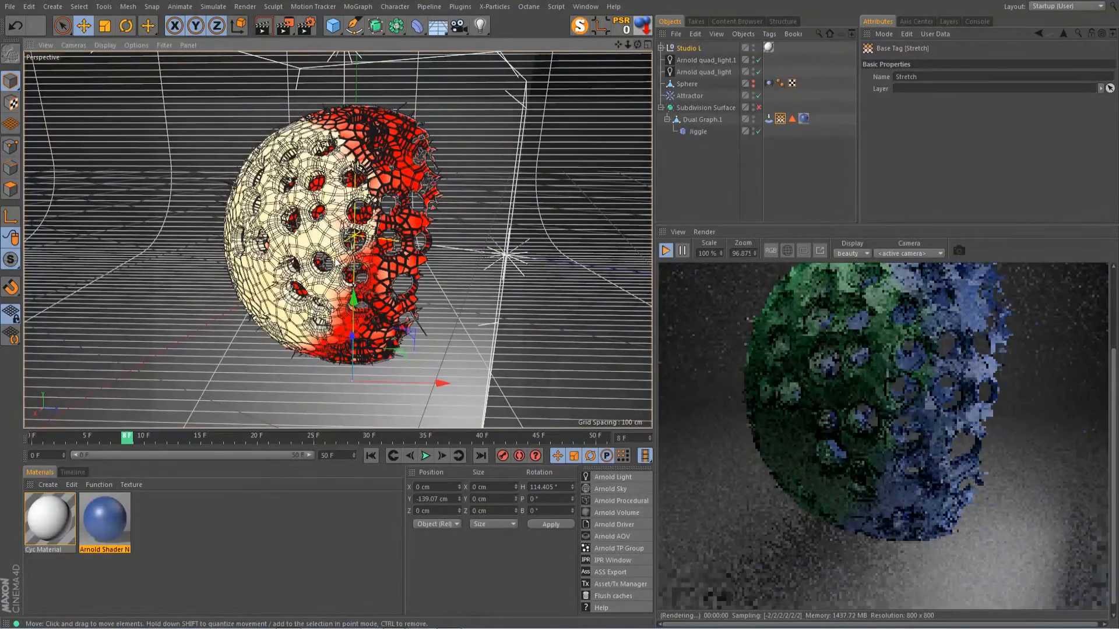
# Restore Dual Graph.1's stored polygon selection in polygon mode and inspect the selected faces up close.
pyautogui.click(792, 118)
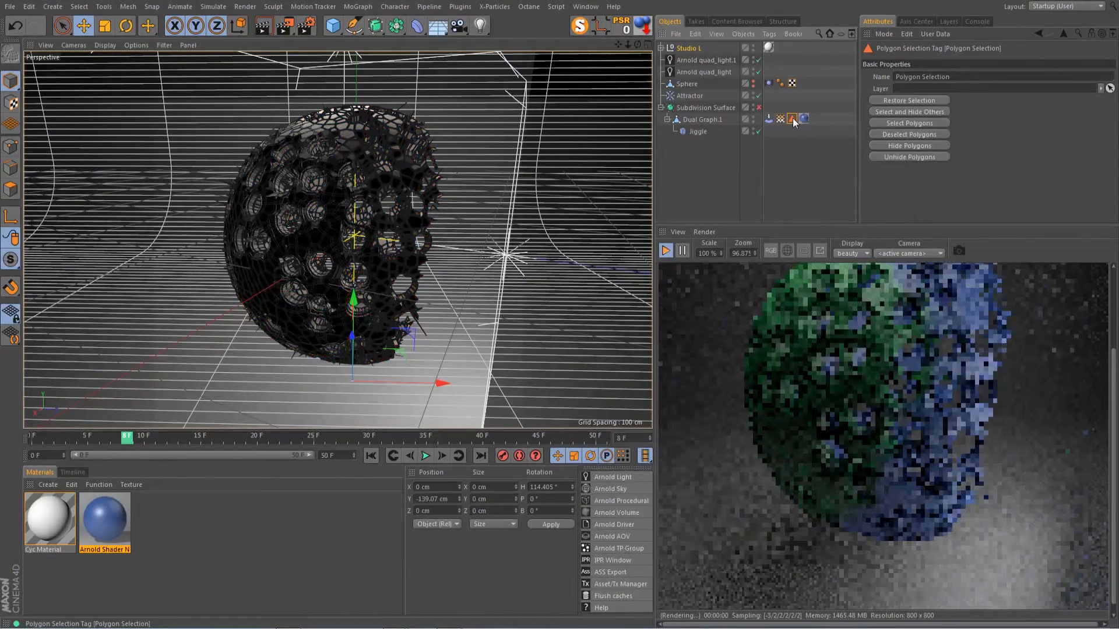
pyautogui.click(11, 188)
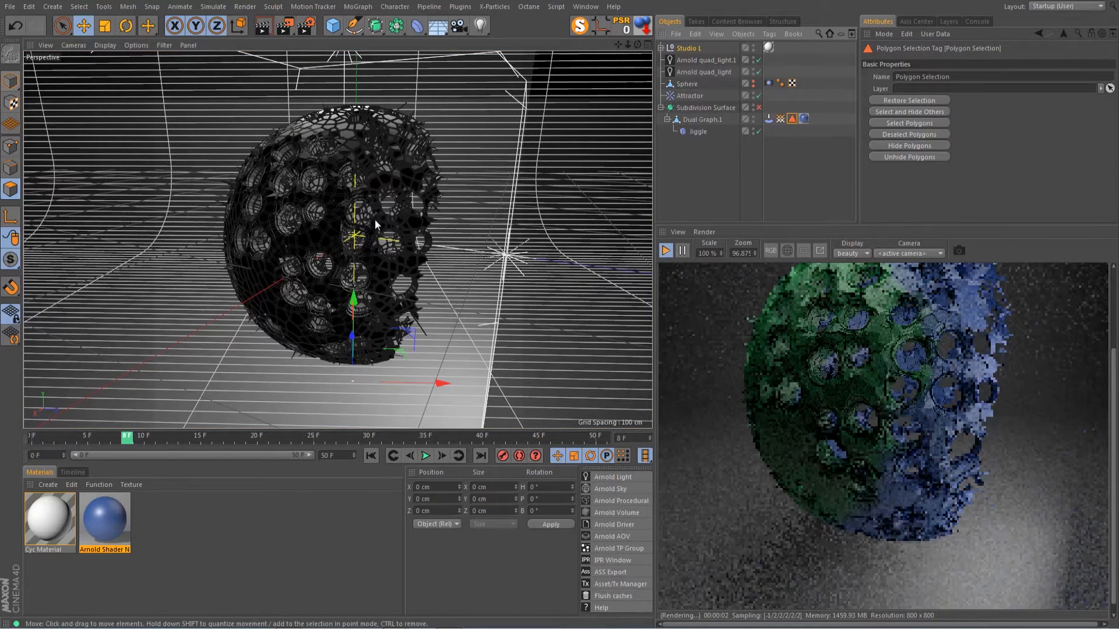
pyautogui.doubleClick(793, 118)
pyautogui.scroll(6, 393, 216)
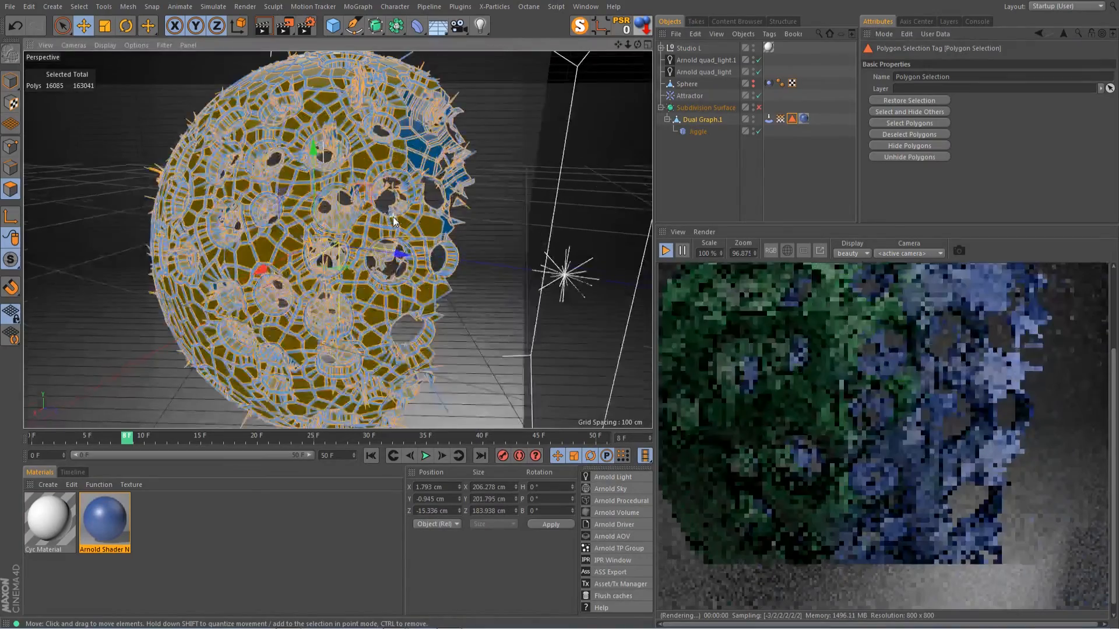
pyautogui.scroll(3, 393, 217)
pyautogui.scroll(-3, 393, 217)
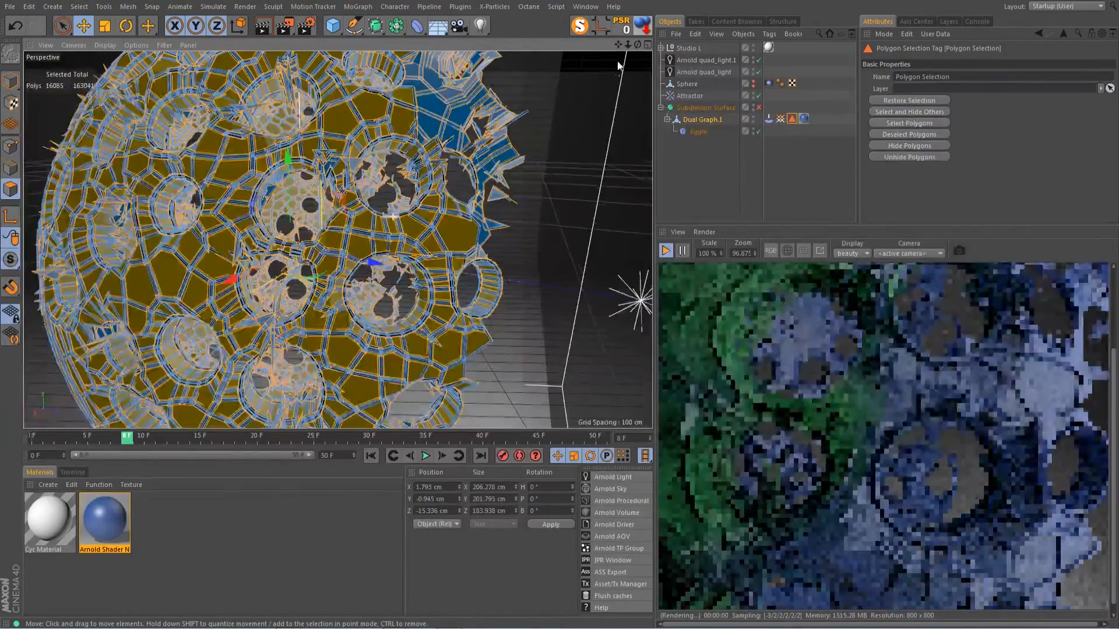
pyautogui.moveTo(637, 45); pyautogui.dragTo(547, 76)
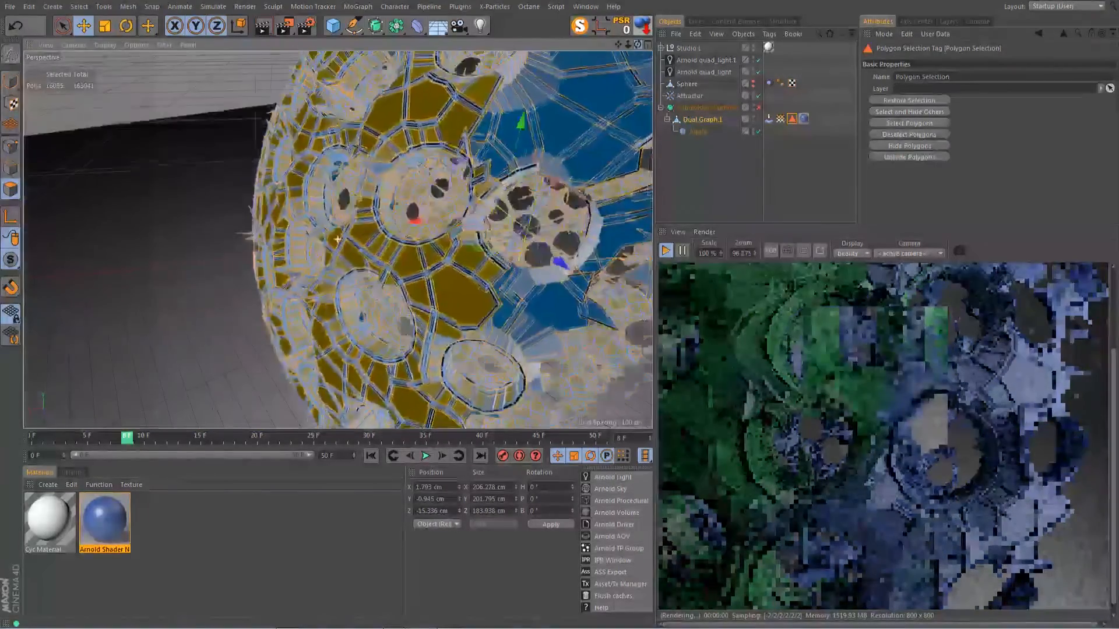
pyautogui.keyDown('alt'); pyautogui.moveTo(393, 216); pyautogui.dragTo(484, 257); pyautogui.keyUp('alt')
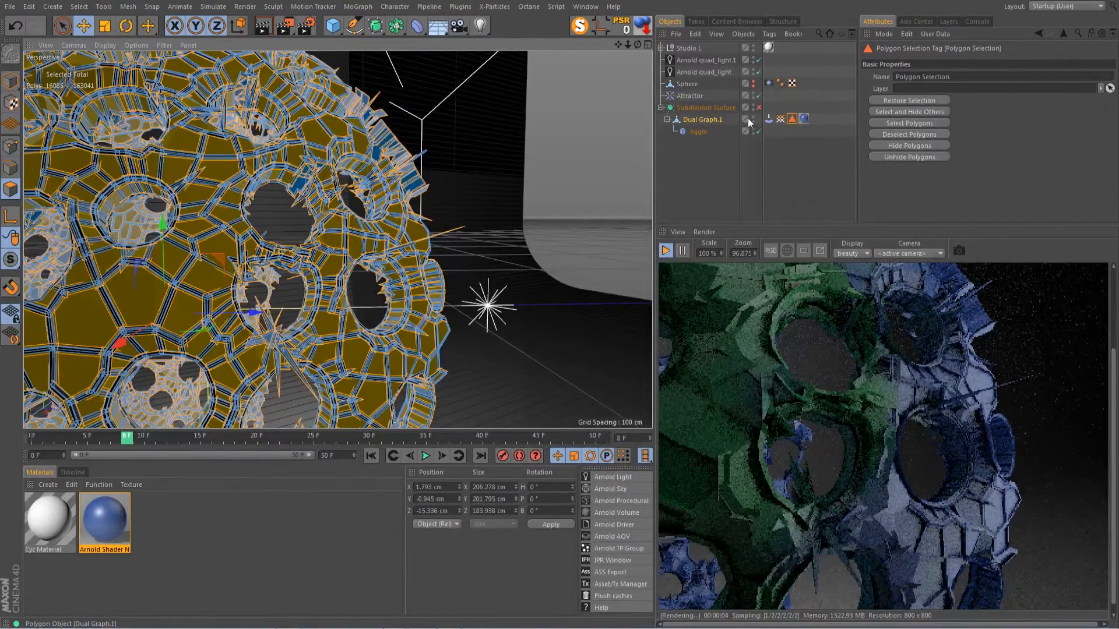
# Extrude the selected polygons of Dual Graph.1 with an offset of -0.8 cm.
pyautogui.press('d')
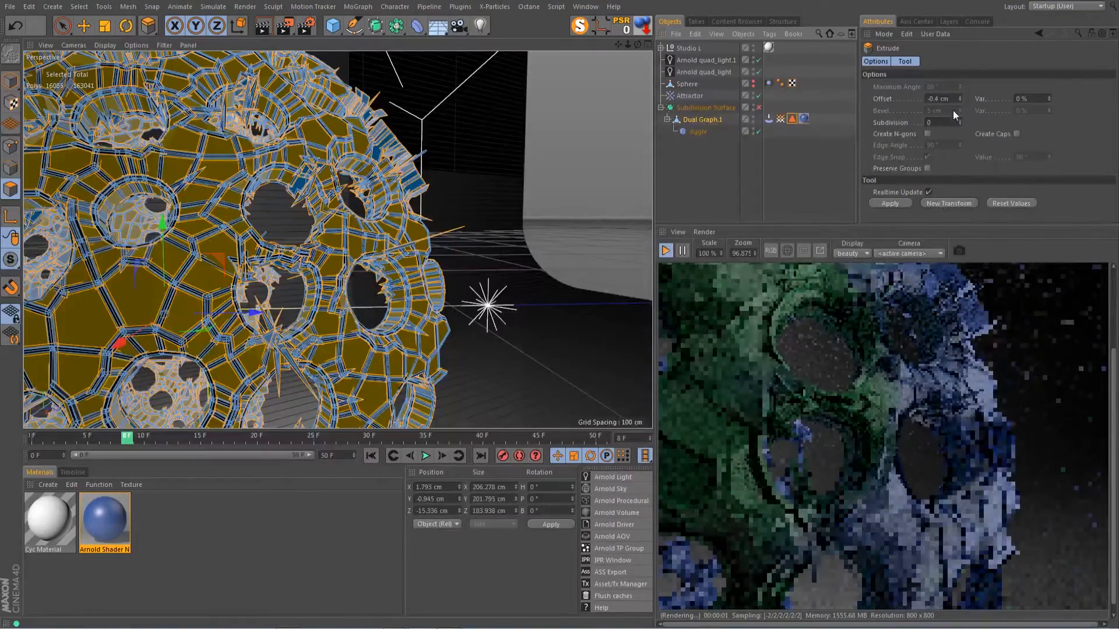
pyautogui.click(953, 99)
pyautogui.press('BackSpace')
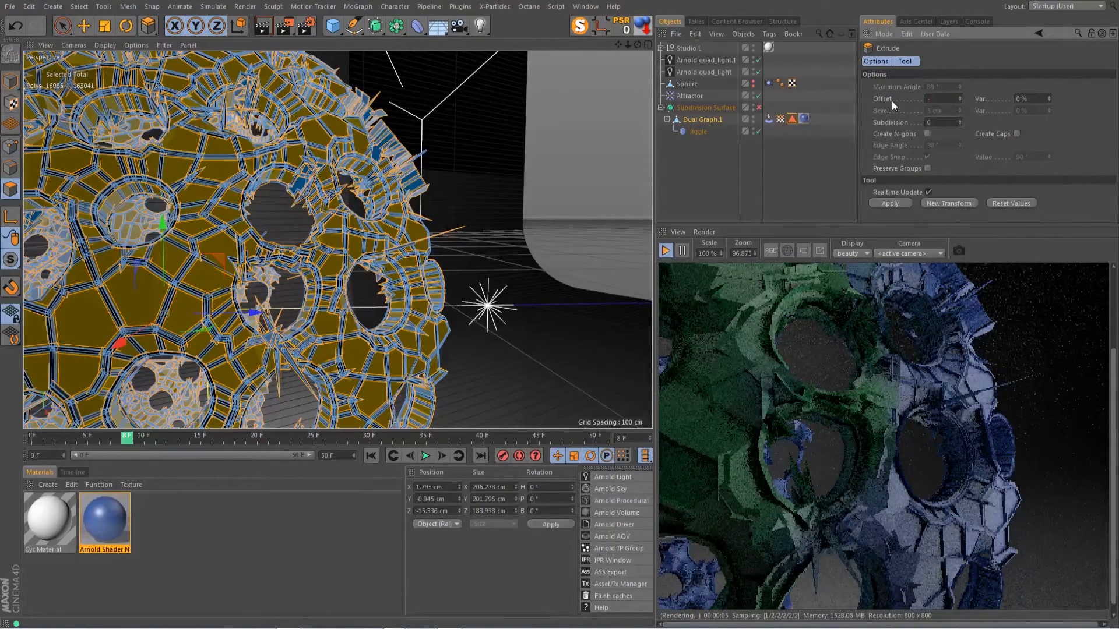
pyautogui.write('-8')
pyautogui.press('Return')
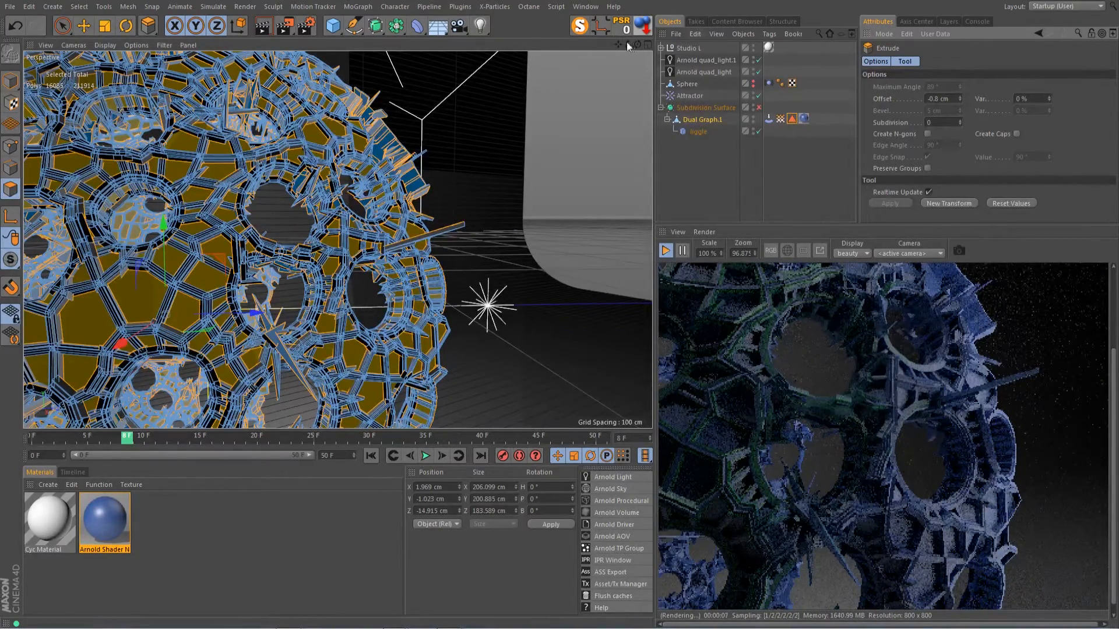
pyautogui.moveTo(638, 45); pyautogui.dragTo(679, 49)
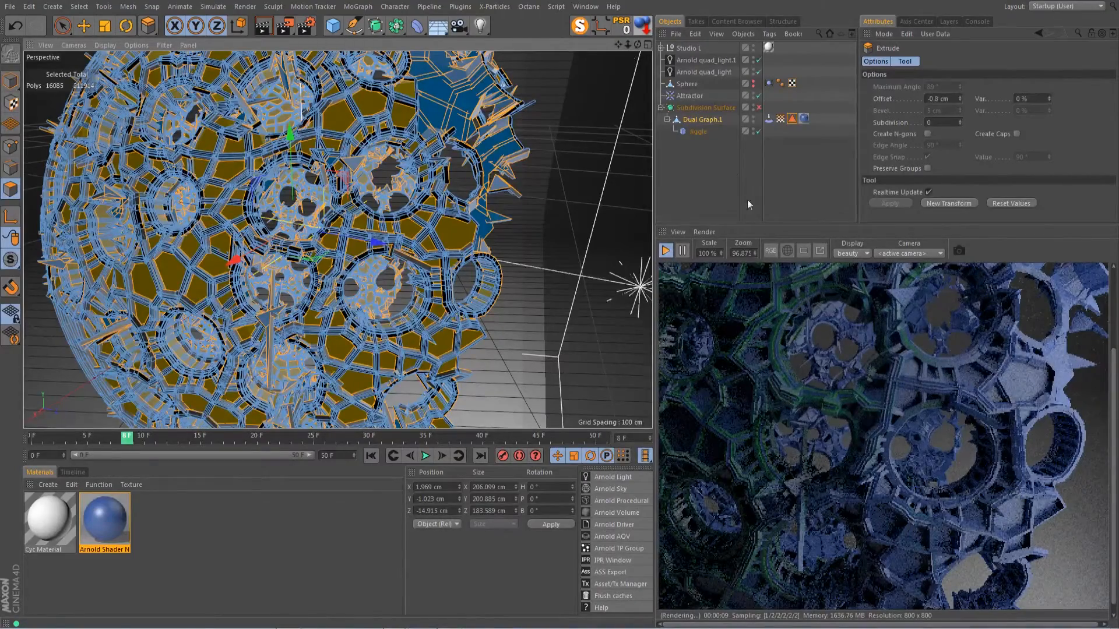
# Return to model mode with nothing selected and set the render view zoom to 77.5% to examine the extruded cells.
pyautogui.click(11, 81)
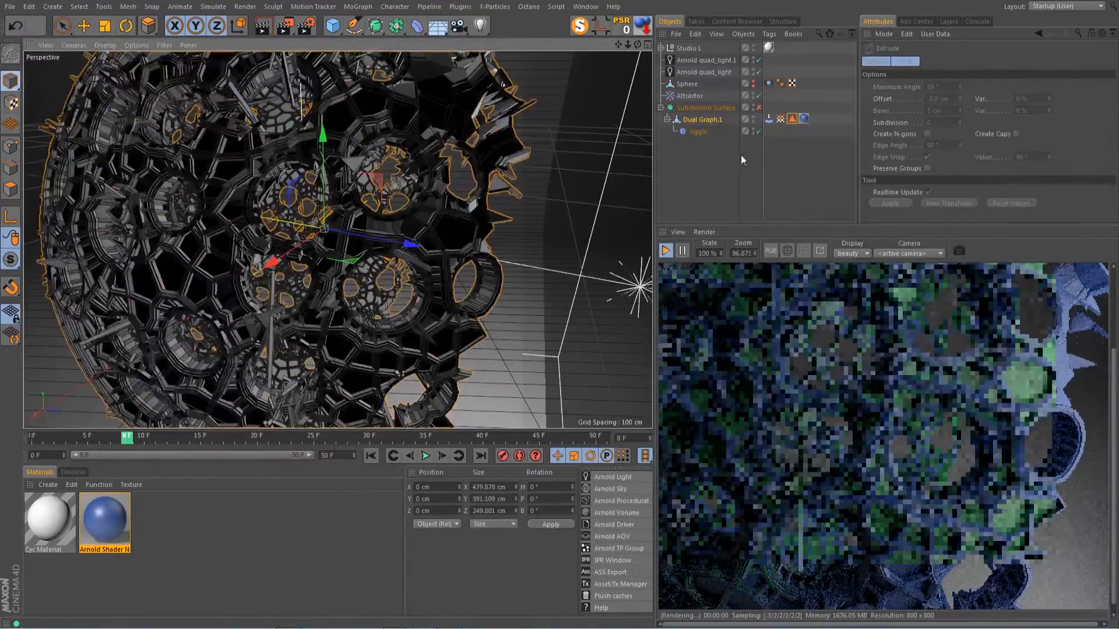
pyautogui.click(705, 151)
pyautogui.scroll(-3, 830, 402)
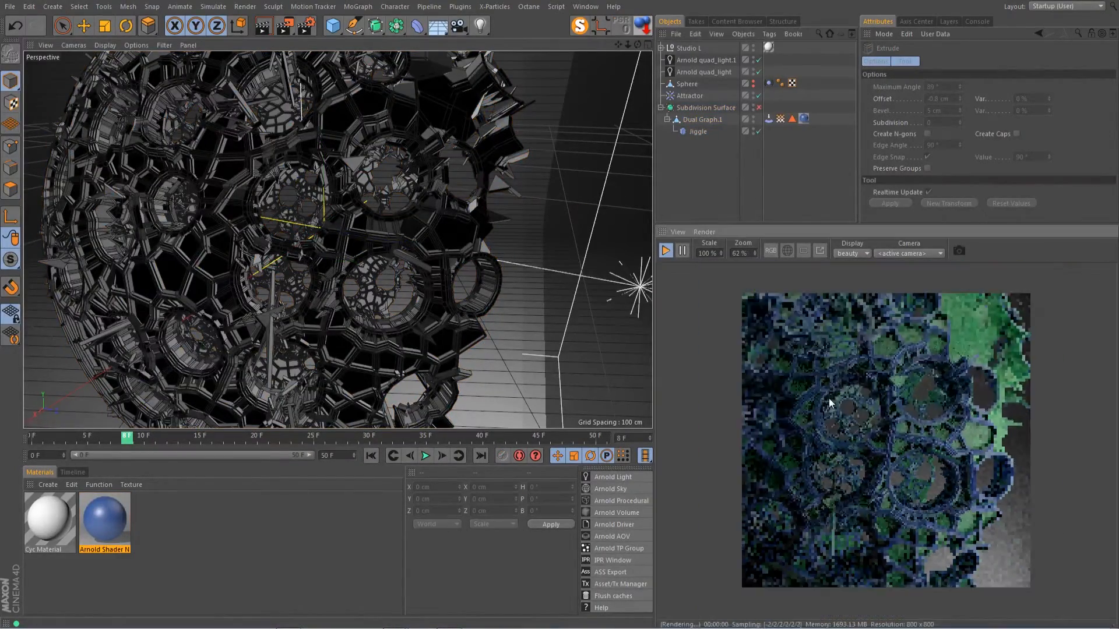
pyautogui.scroll(-10, 385, 181)
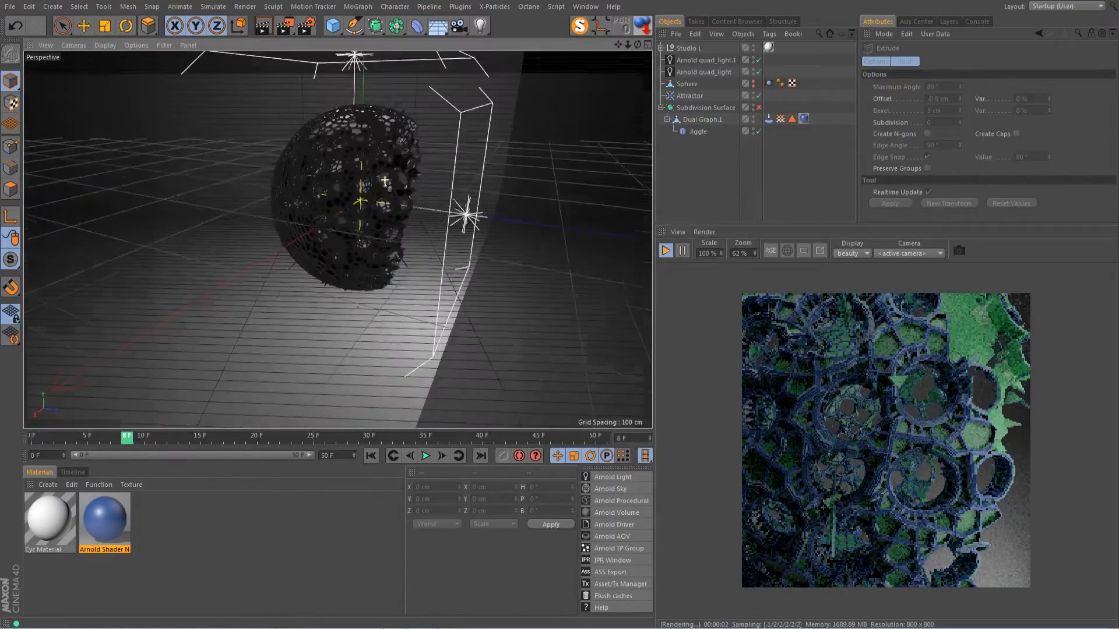
pyautogui.scroll(10, 385, 181)
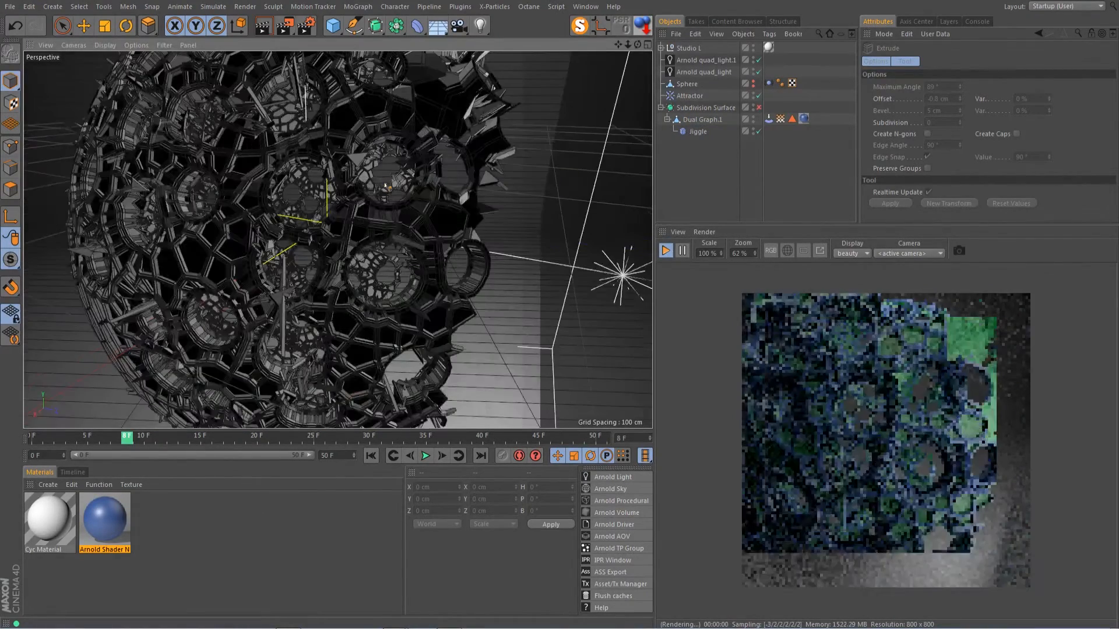
pyautogui.press('e')
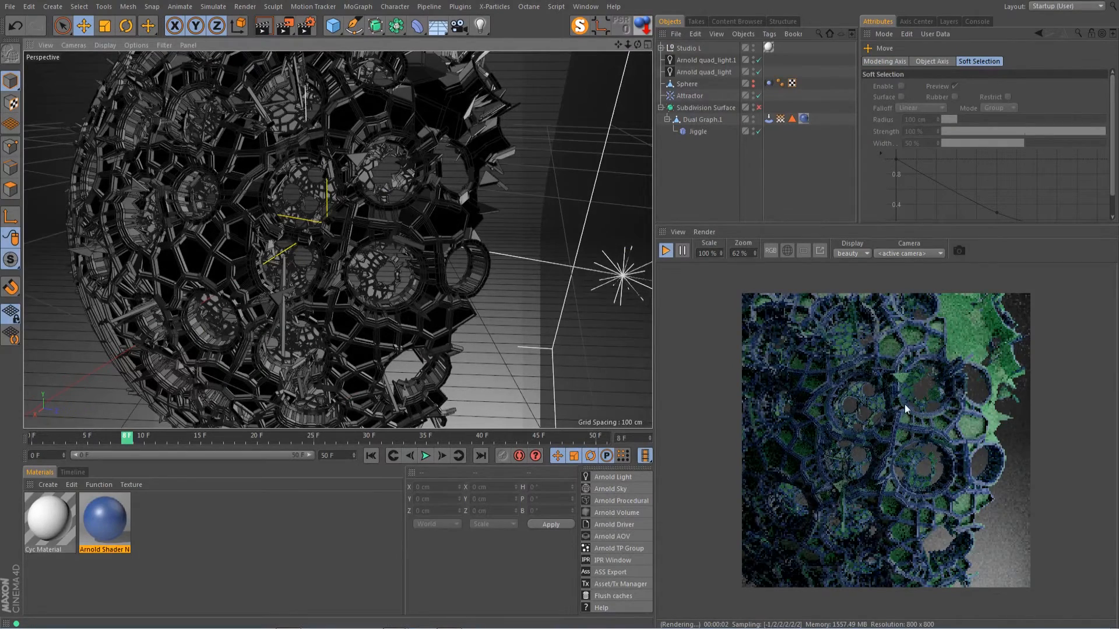
pyautogui.scroll(-1, 904, 407)
pyautogui.scroll(2, 905, 419)
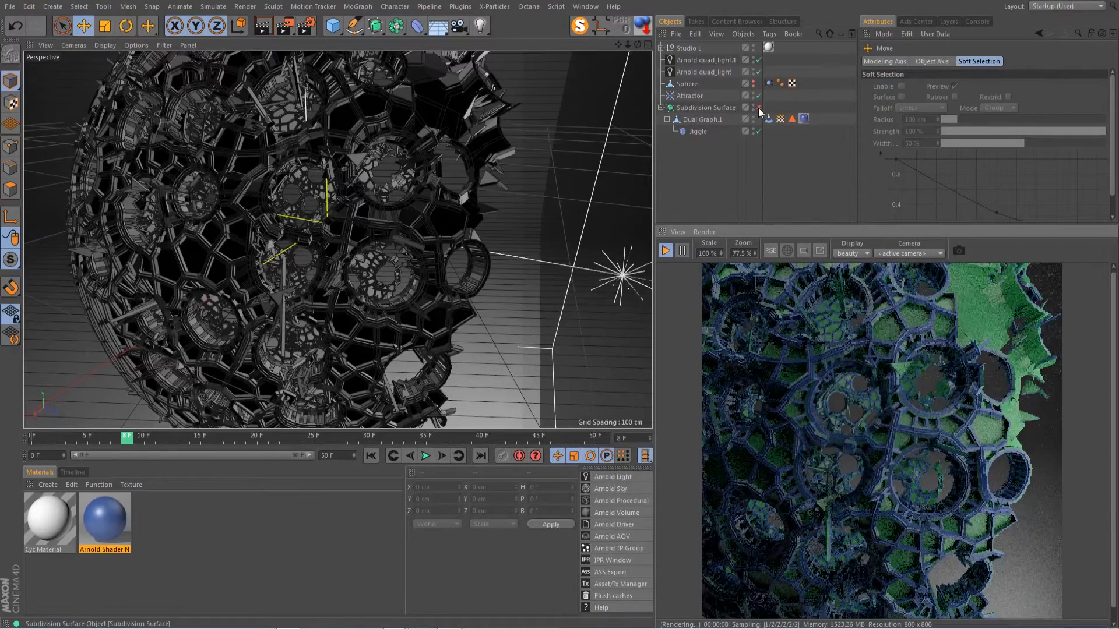
# Enable the Subdivision Surface, restart the interactive render and examine the smoothed sphere from another side.
pyautogui.click(758, 108)
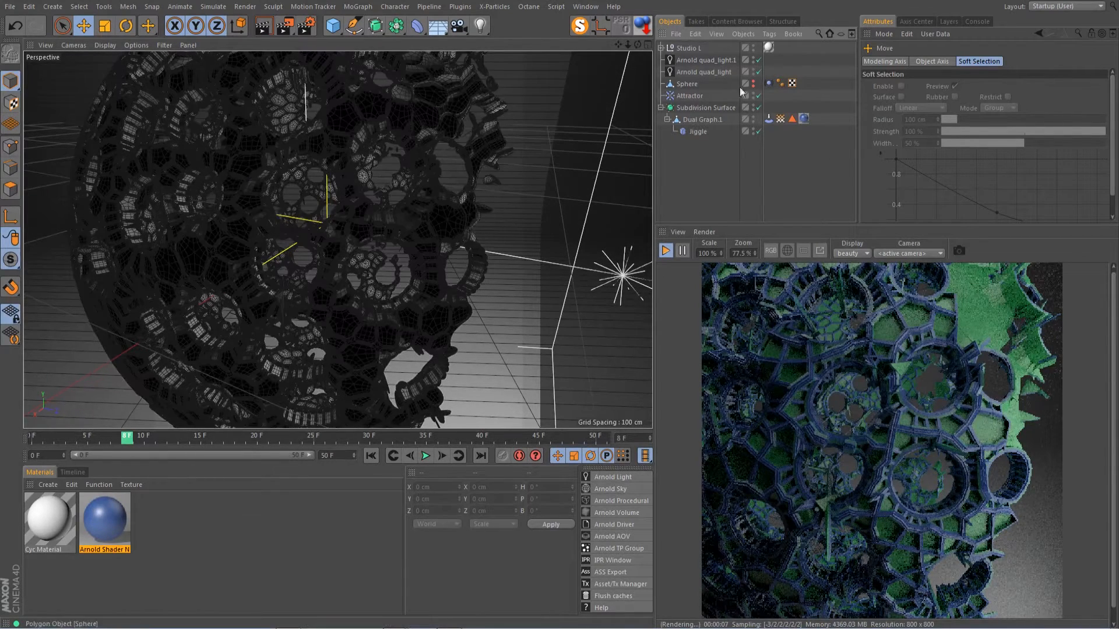
pyautogui.click(697, 108)
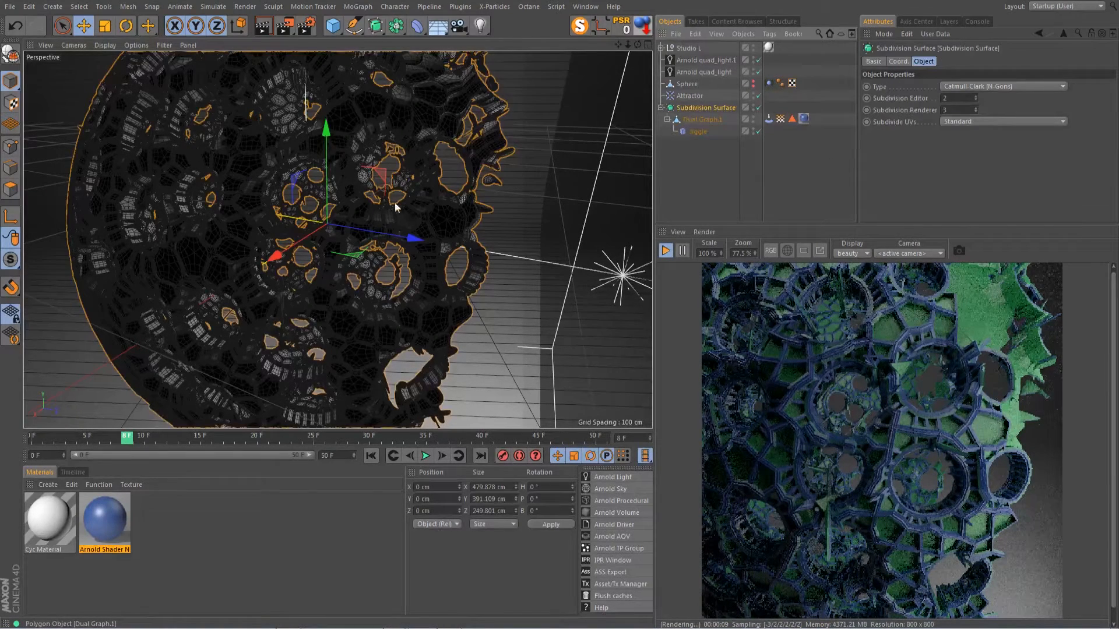
pyautogui.click(666, 251)
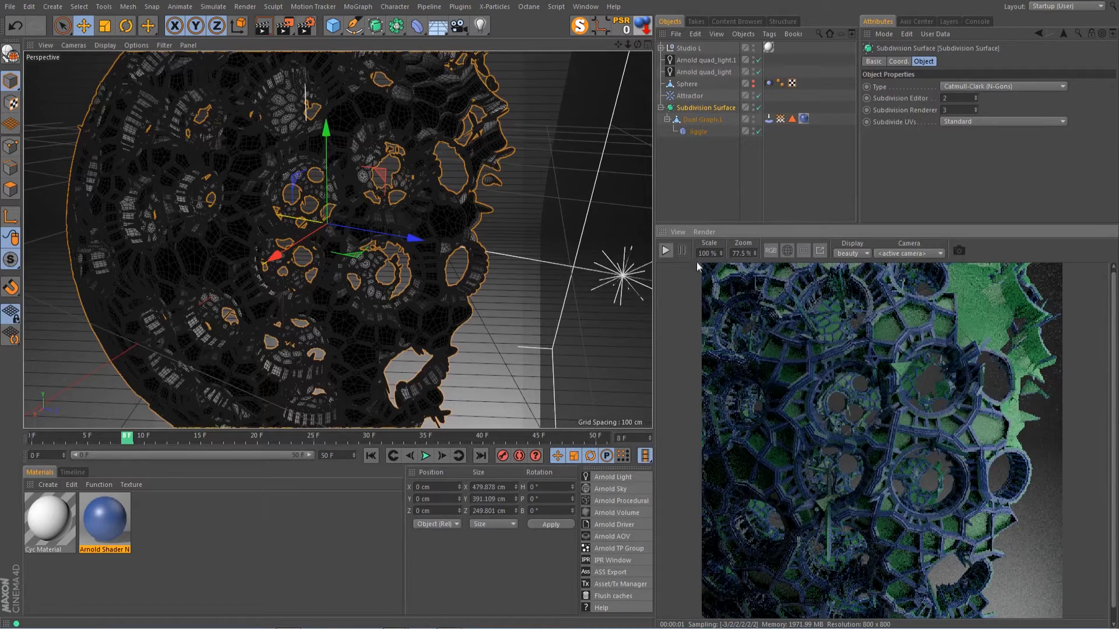
pyautogui.click(665, 251)
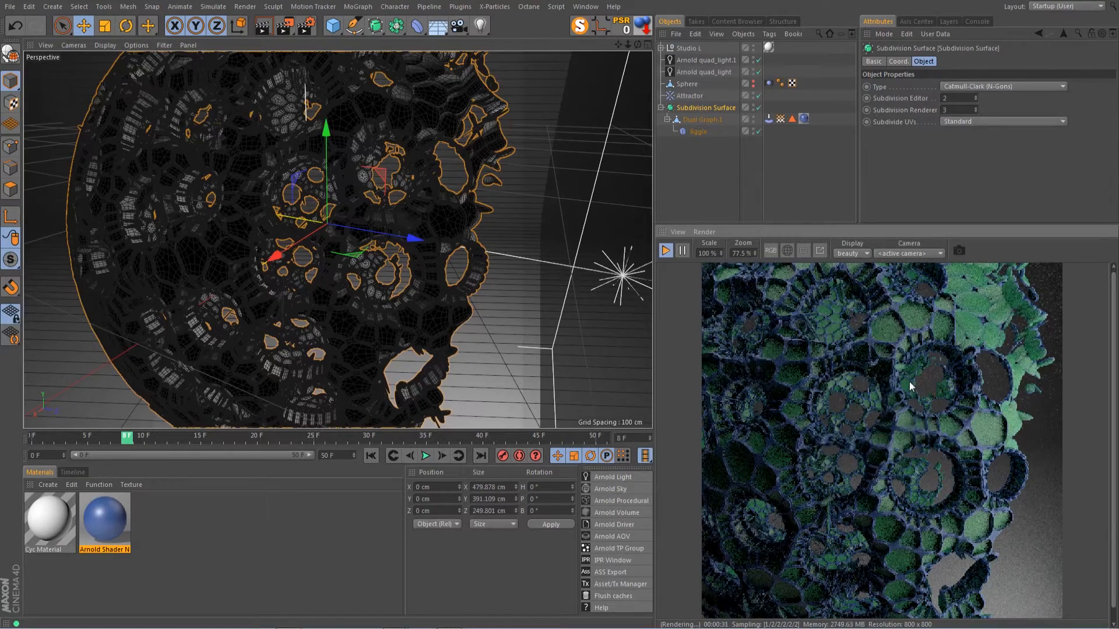
pyautogui.moveTo(638, 46); pyautogui.dragTo(548, 46)
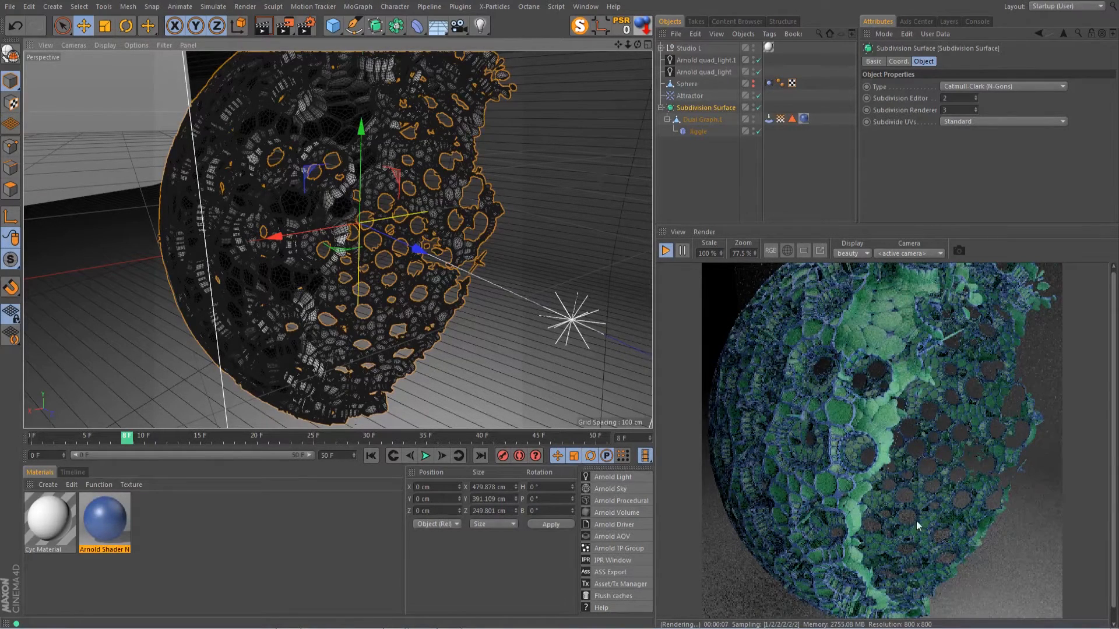
# Disable the Subdivision Surface and restrict Live Selection to visible elements only.
pyautogui.click(758, 107)
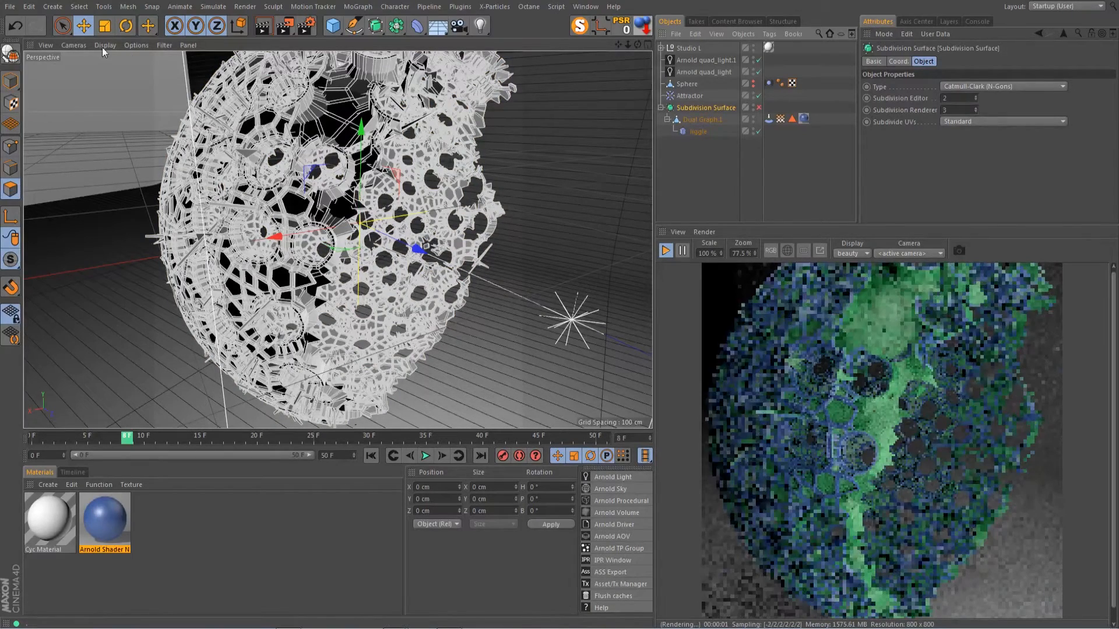
pyautogui.press('9')
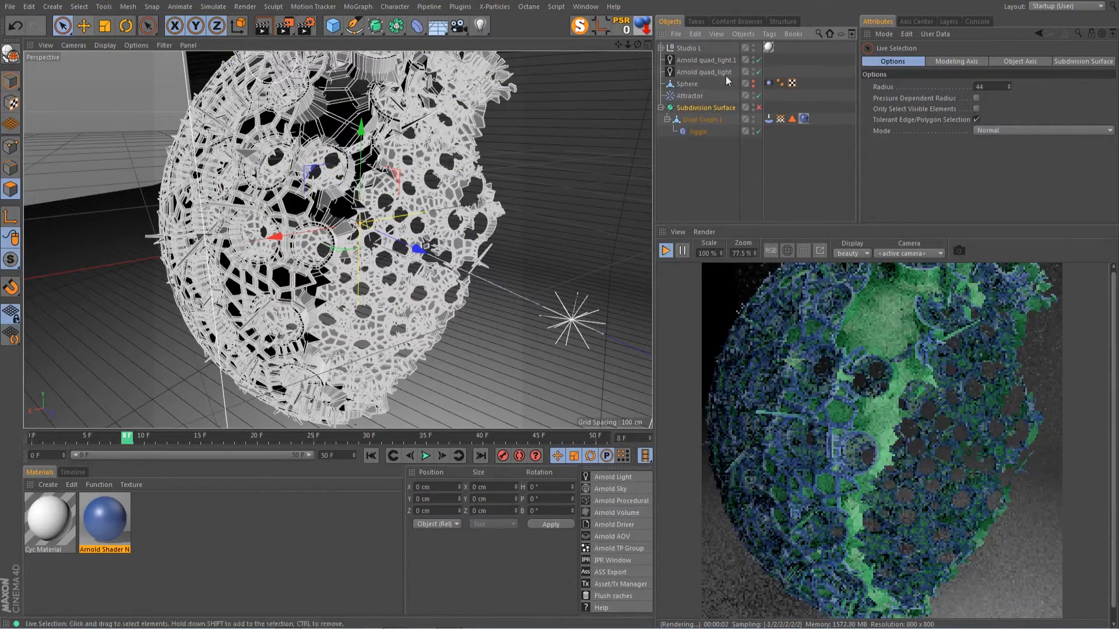
pyautogui.click(976, 108)
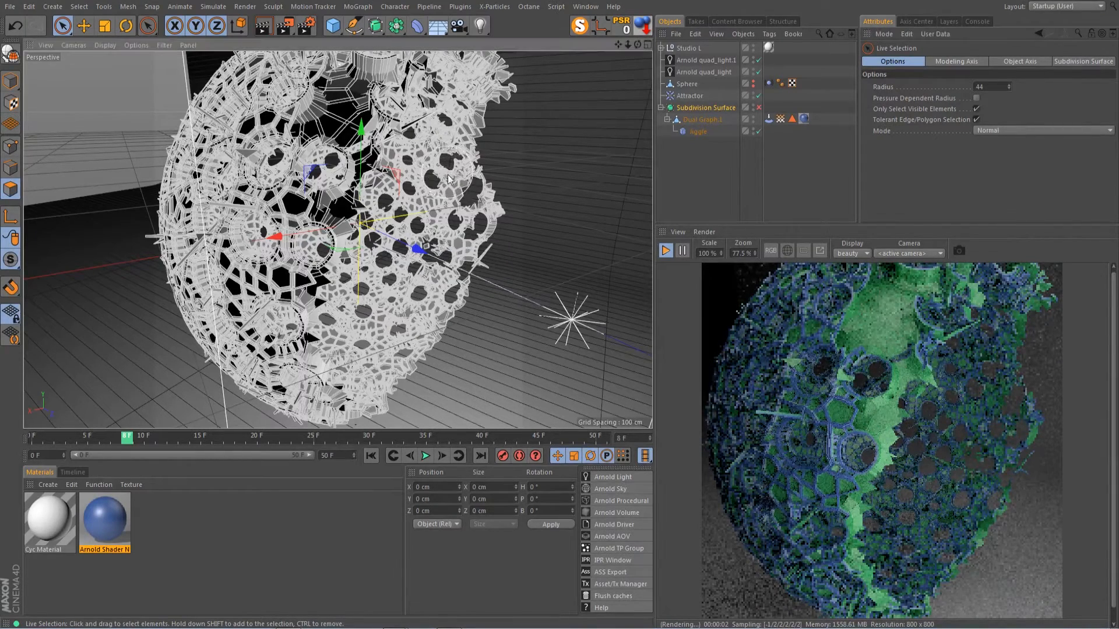
# Paint a Live Selection over the visible polygons on Dual Graph.1's finely perforated side nearest the Attractor, out to its ragged edge.
pyautogui.click(722, 118)
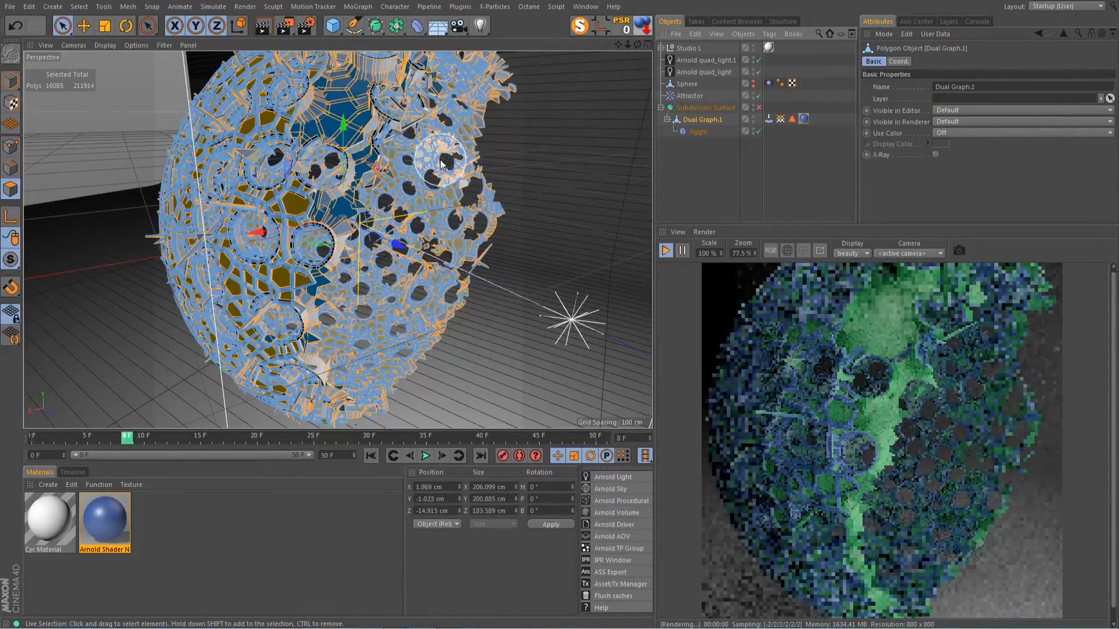
pyautogui.moveTo(437, 156)
pyautogui.mouseDown()
pyautogui.moveTo(413, 298)
pyautogui.moveTo(400, 170)
pyautogui.mouseUp()
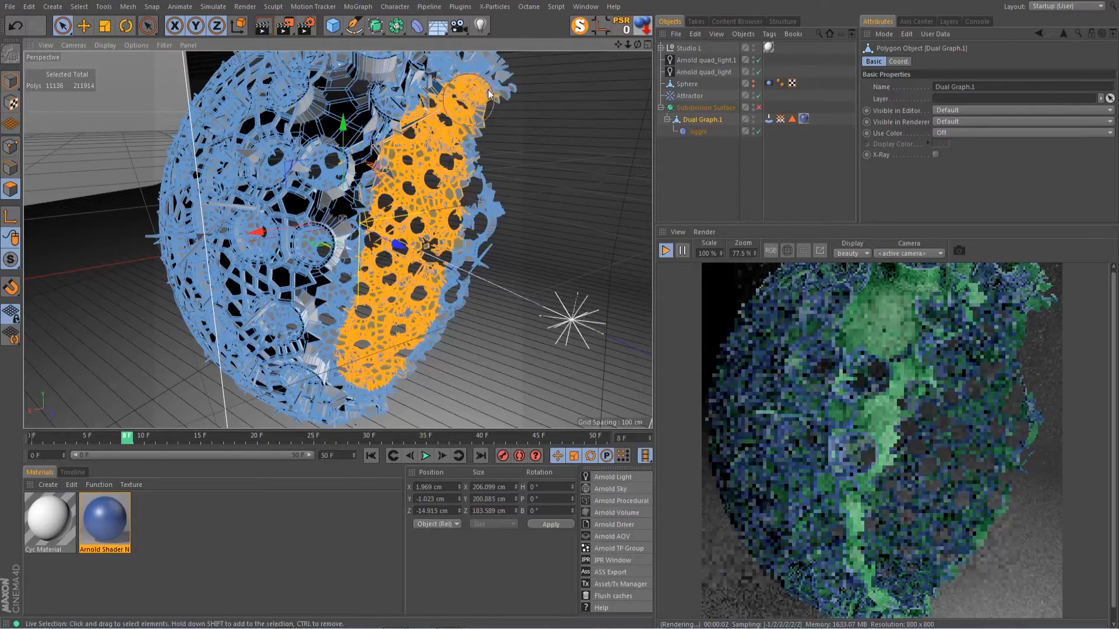
pyautogui.moveTo(488, 89)
pyautogui.mouseDown()
pyautogui.moveTo(479, 222)
pyautogui.moveTo(448, 298)
pyautogui.mouseUp()
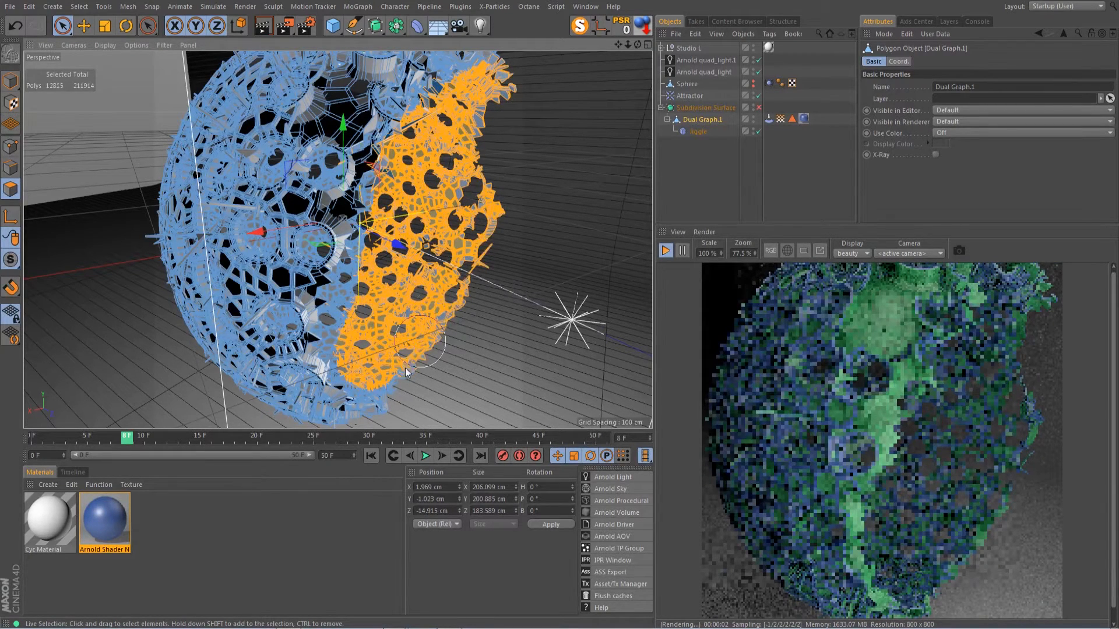
pyautogui.moveTo(406, 372); pyautogui.dragTo(375, 388)
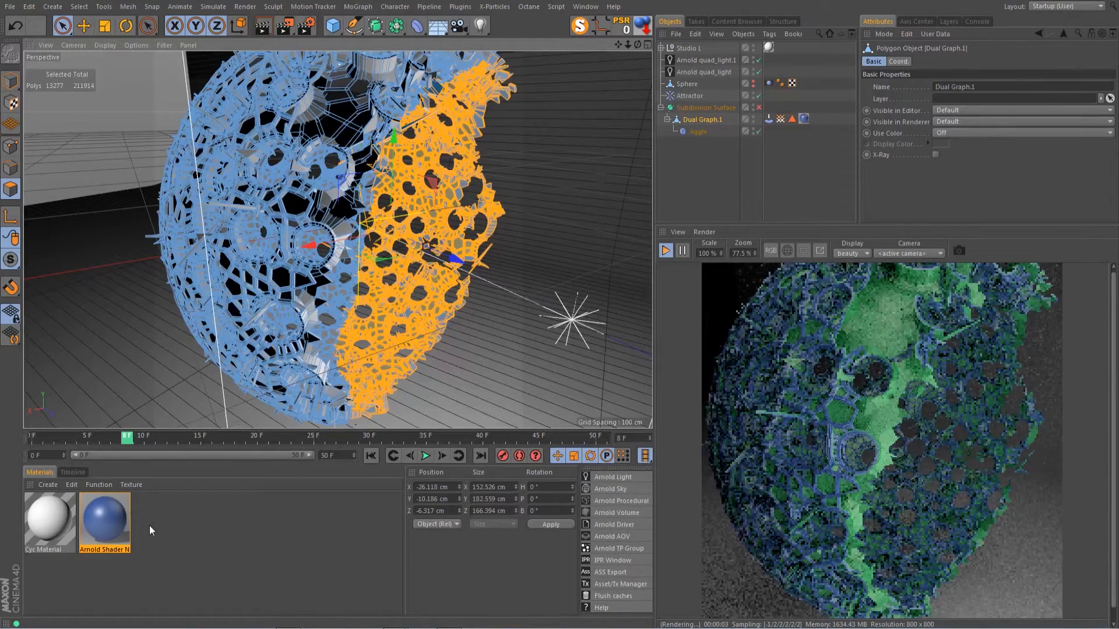
# Duplicate the blue Arnold Shader Network material and set the diffuse color hue of the copy's Input1 standard shader to 311°.
pyautogui.keyDown('ctrl'); pyautogui.moveTo(110, 521); pyautogui.dragTo(159, 526); pyautogui.keyUp('ctrl')
pyautogui.doubleClick(163, 518)
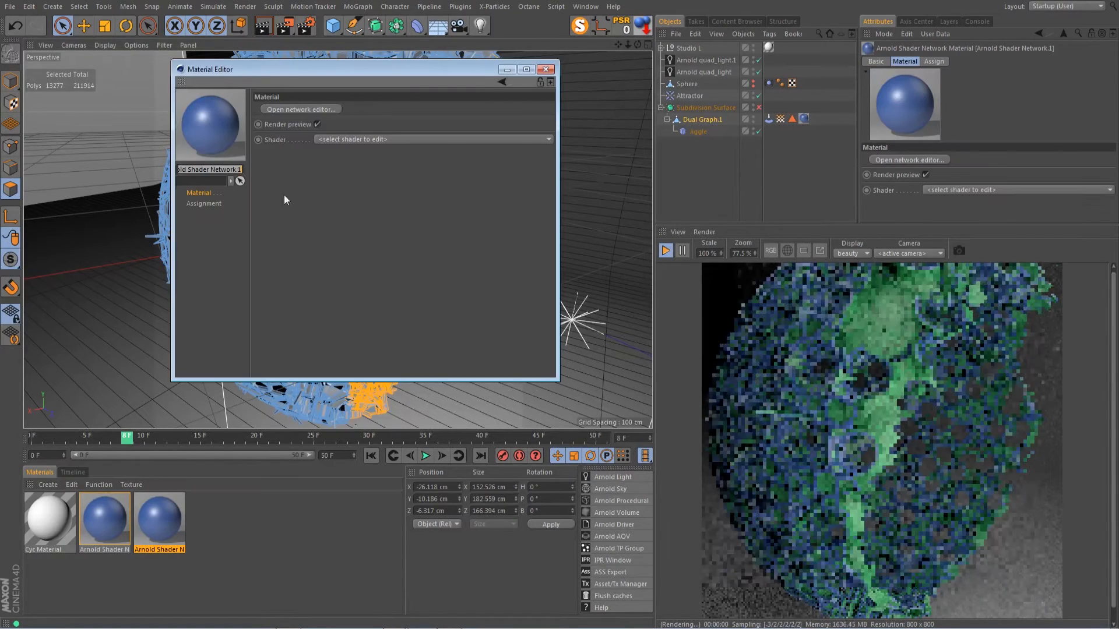
pyautogui.click(303, 109)
pyautogui.click(296, 326)
pyautogui.click(574, 276)
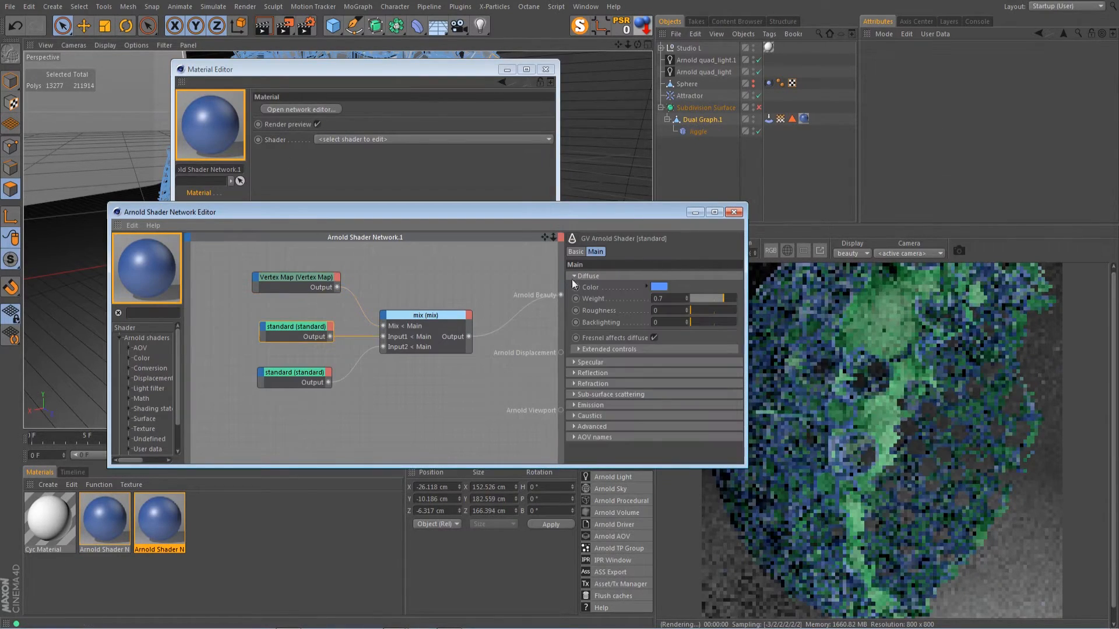
pyautogui.click(663, 287)
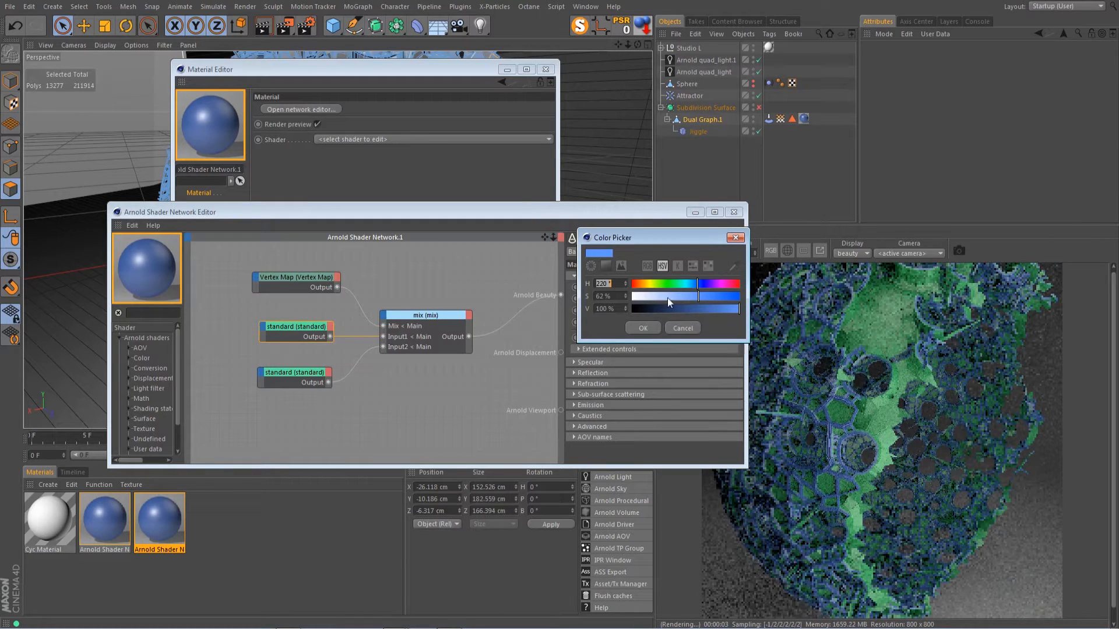
pyautogui.click(724, 284)
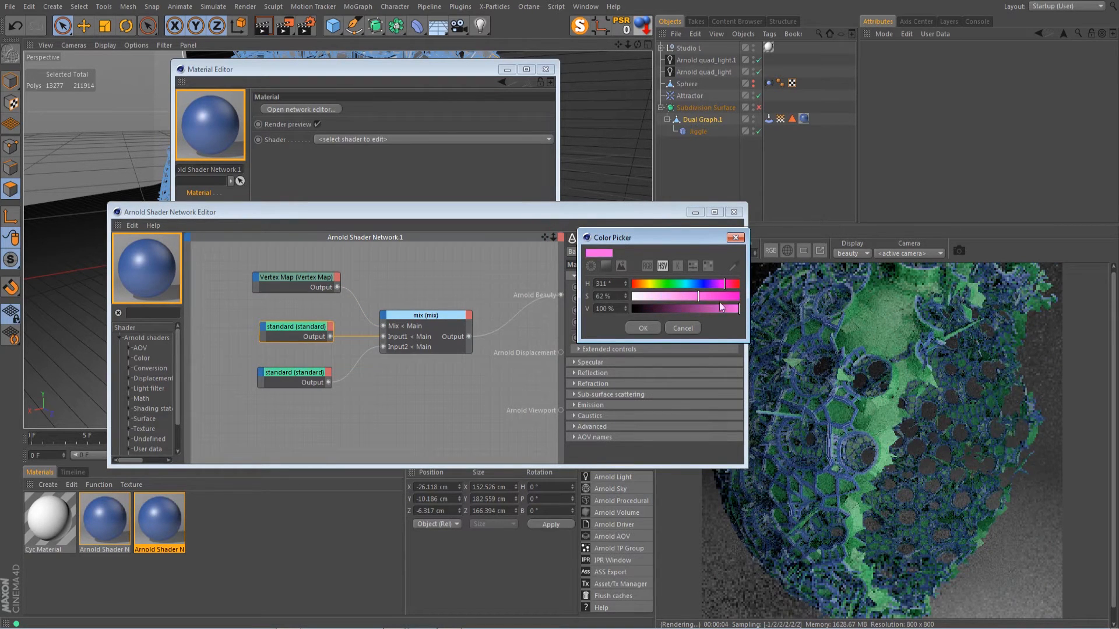
pyautogui.click(644, 328)
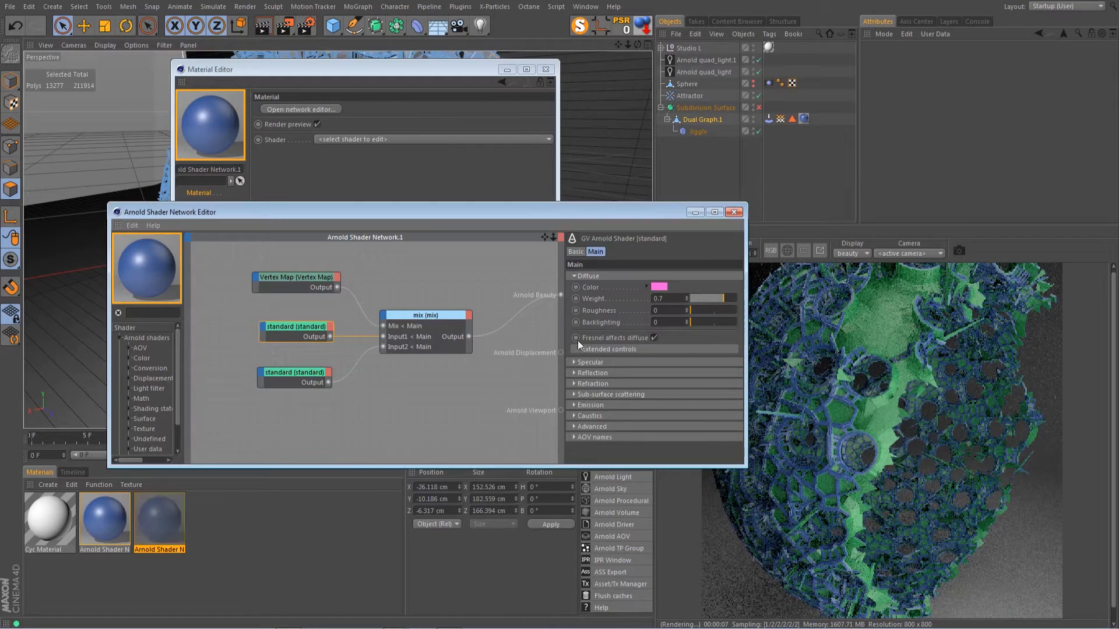
# Set the diffuse color hue of the copied material's Input2 standard shader to 253°.
pyautogui.click(665, 286)
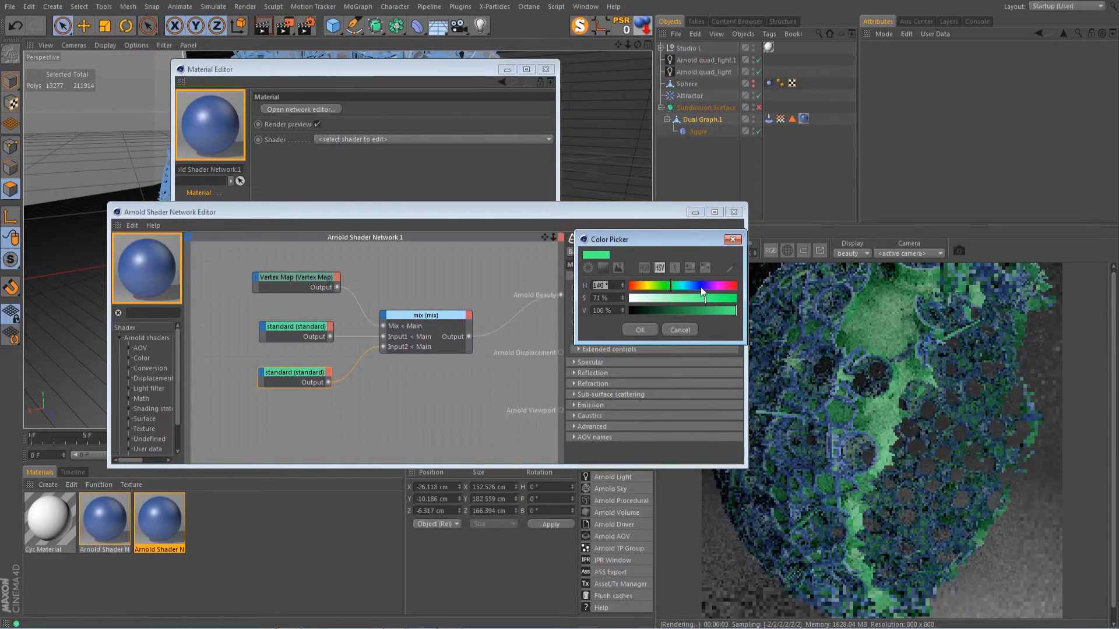
pyautogui.click(704, 285)
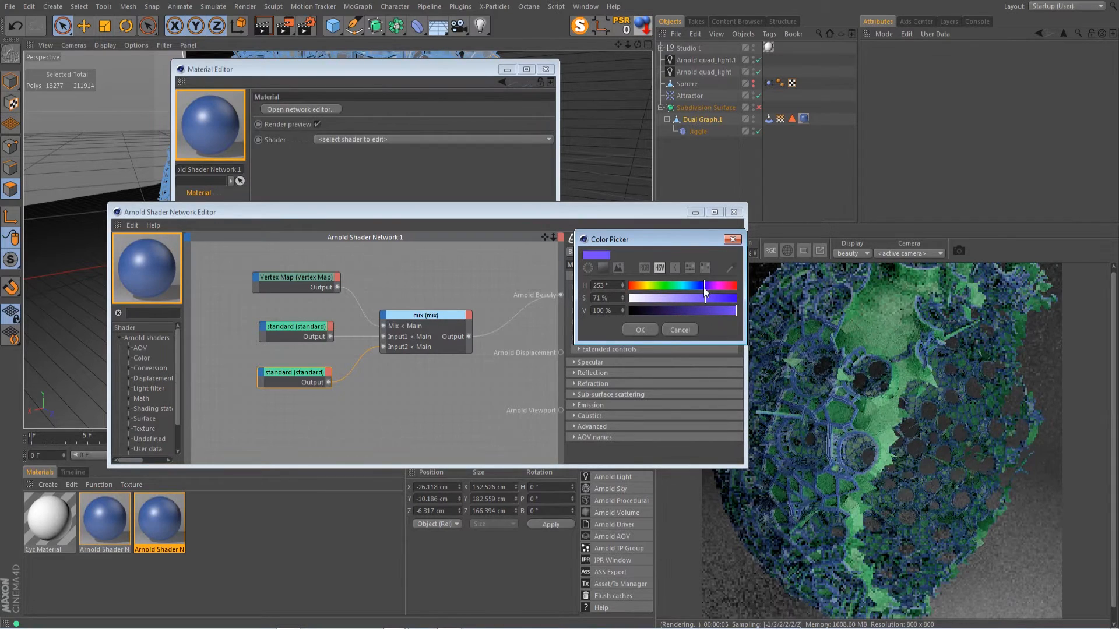
pyautogui.click(637, 330)
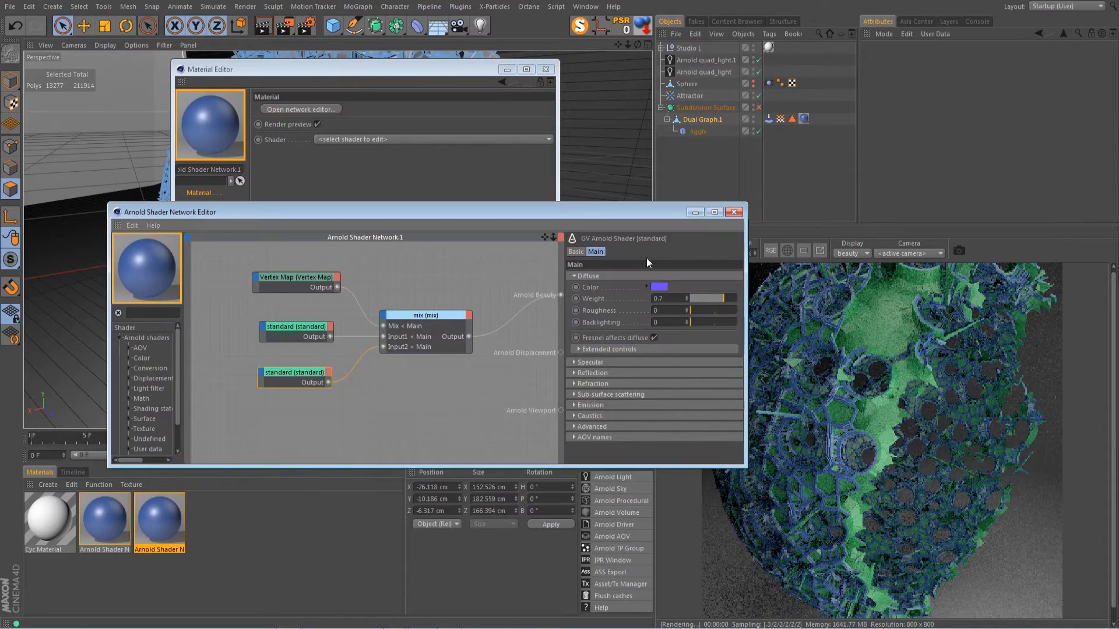
# Close the material editing windows and apply Arnold Shader Network.1 to the selected polygons of Dual Graph.1.
pyautogui.click(175, 515)
pyautogui.click(734, 213)
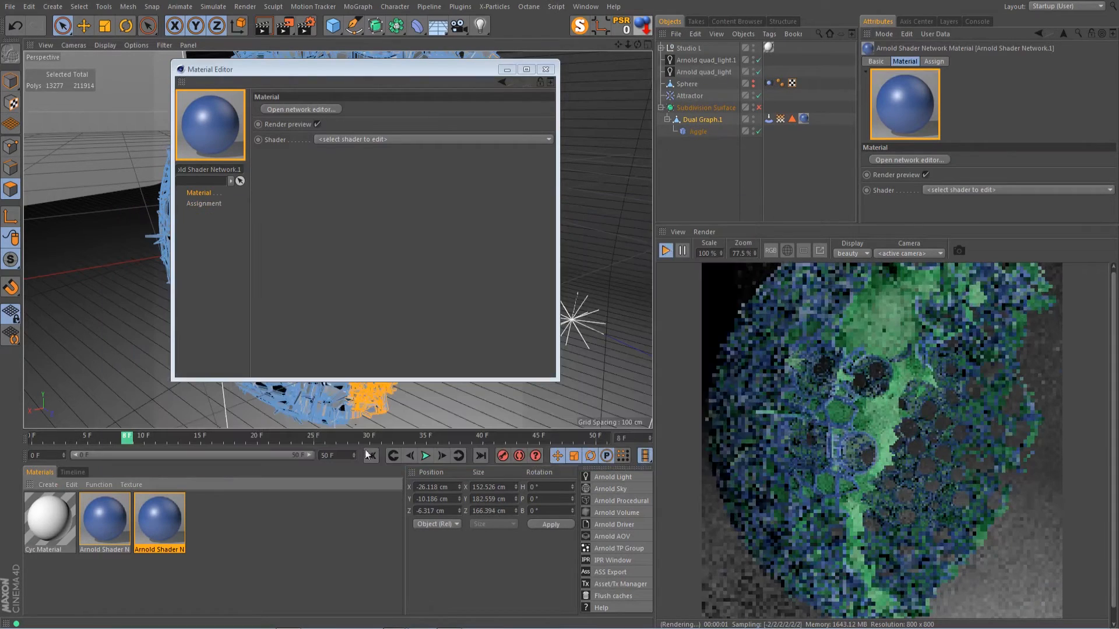
pyautogui.click(546, 69)
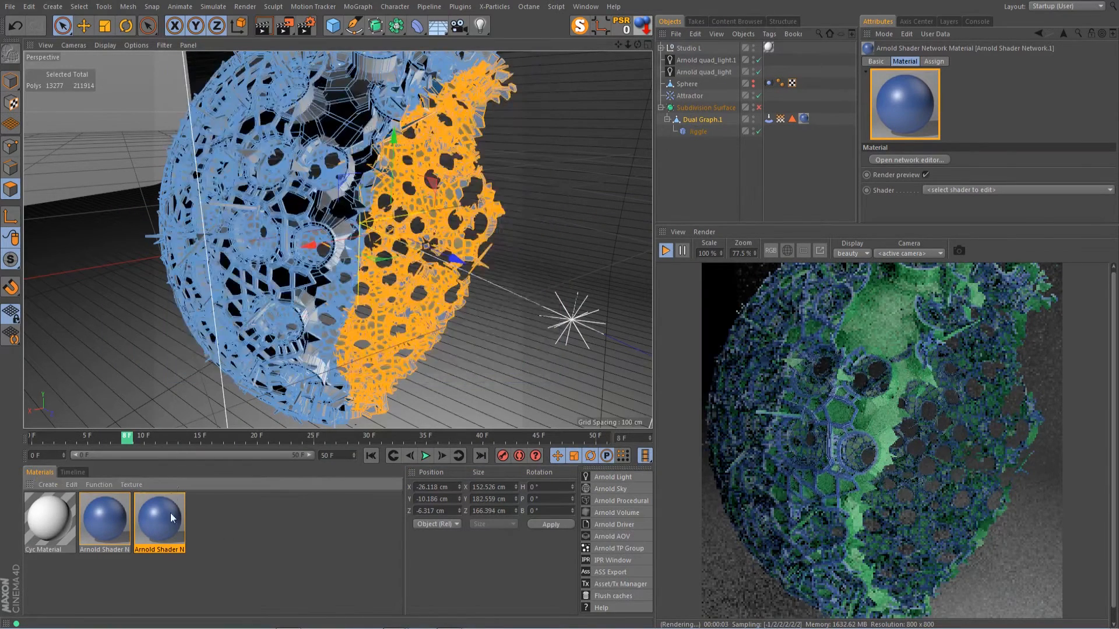
pyautogui.moveTo(170, 512); pyautogui.dragTo(438, 286)
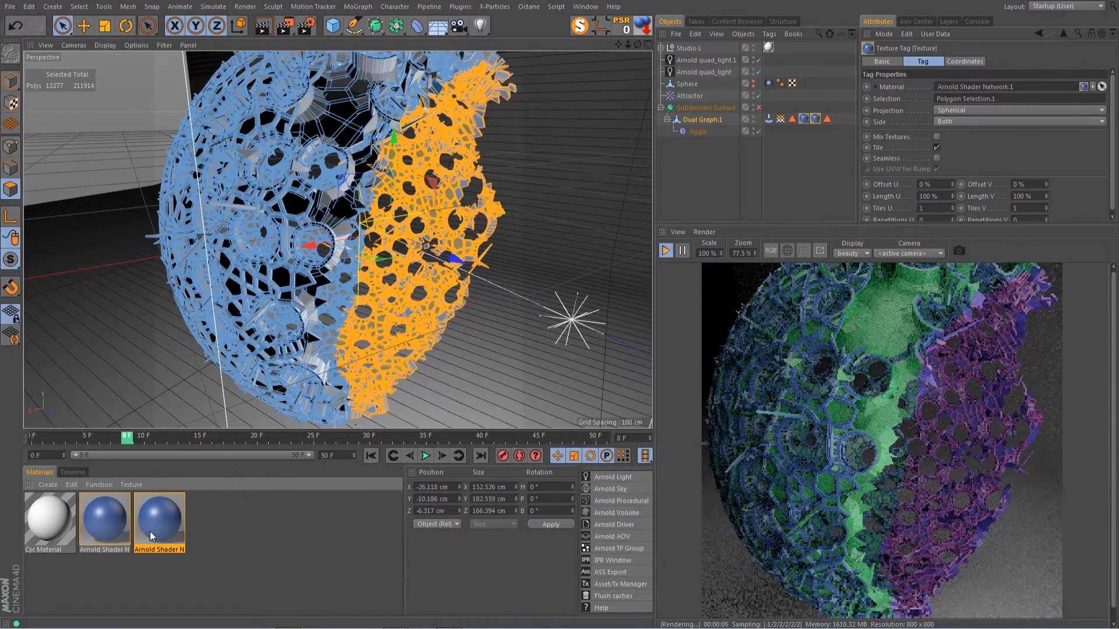
# Soften the pink diffuse color of Arnold Shader Network.1's Input1 standard shader to 32% saturation.
pyautogui.doubleClick(163, 519)
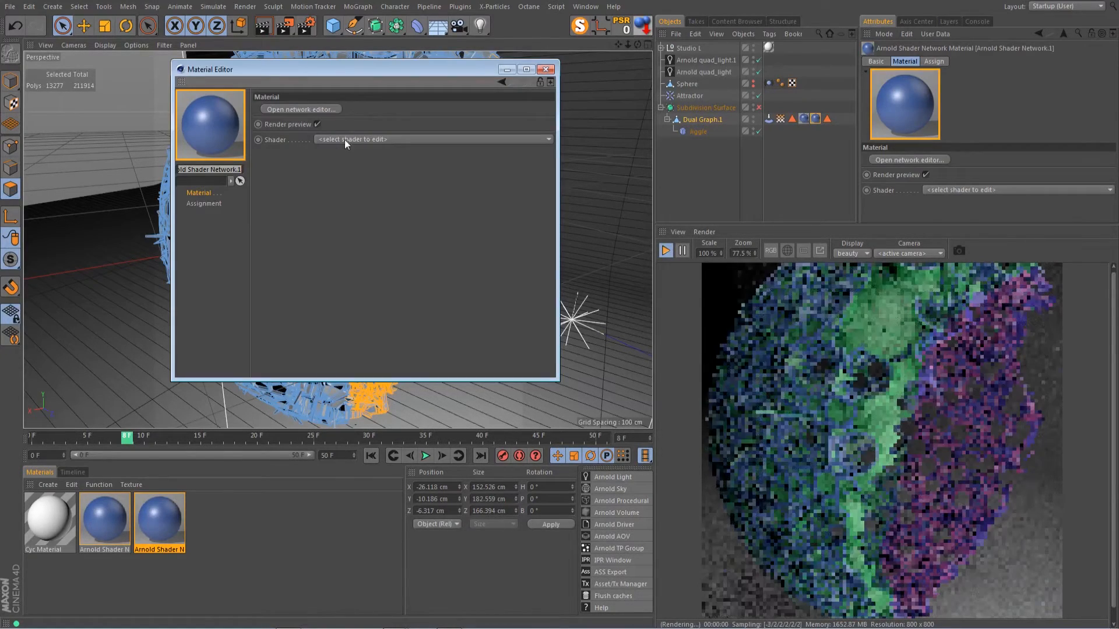
pyautogui.click(319, 110)
pyautogui.click(302, 324)
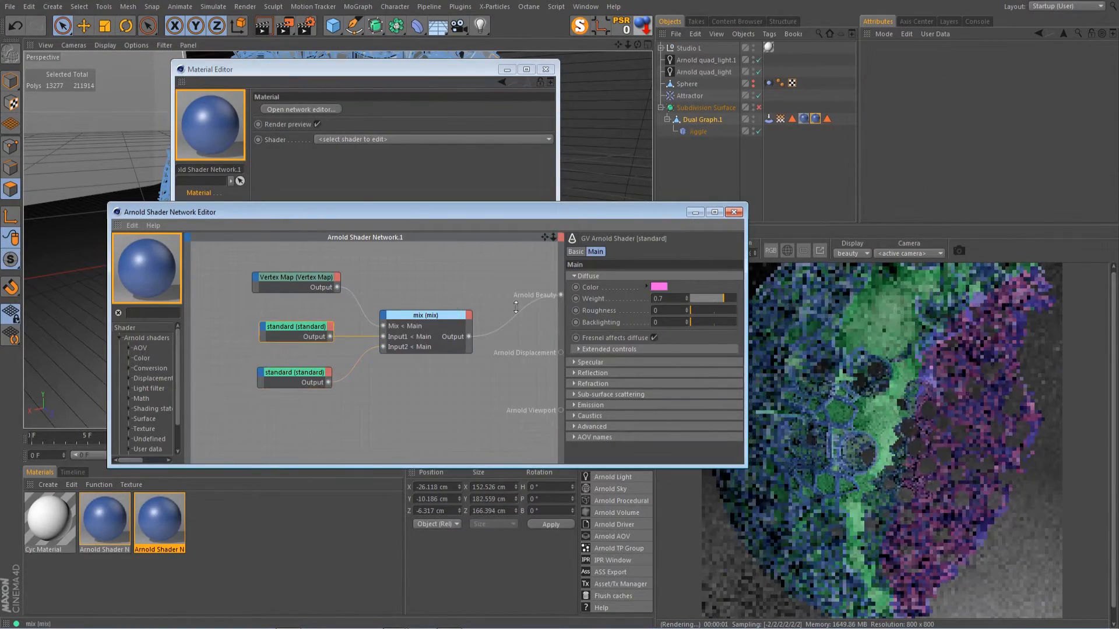
pyautogui.click(659, 287)
pyautogui.moveTo(679, 297); pyautogui.dragTo(667, 300)
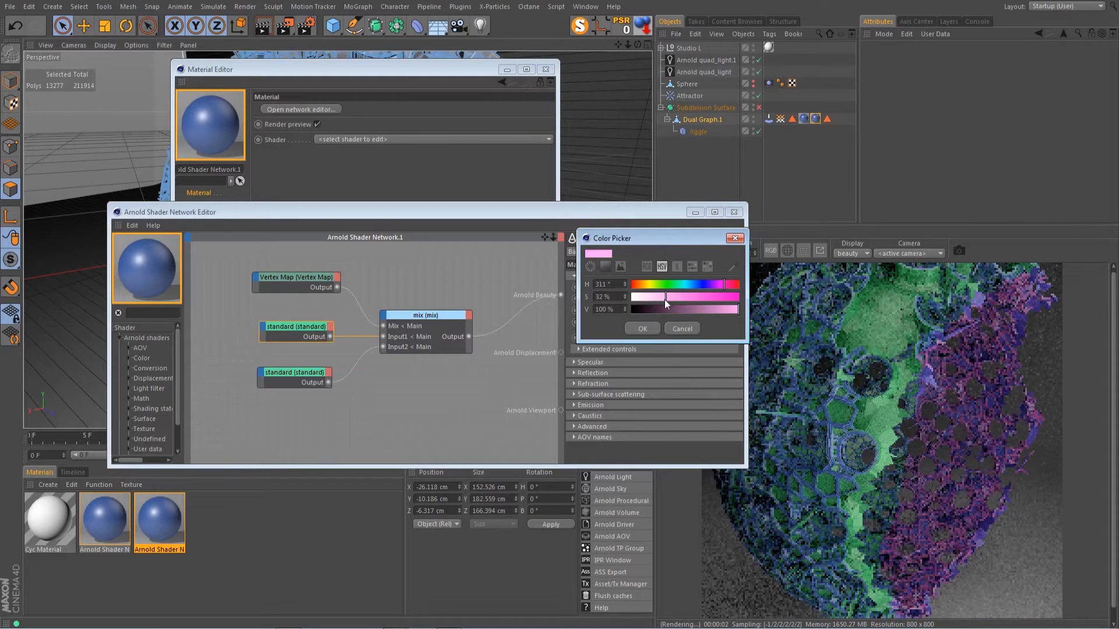
pyautogui.click(644, 328)
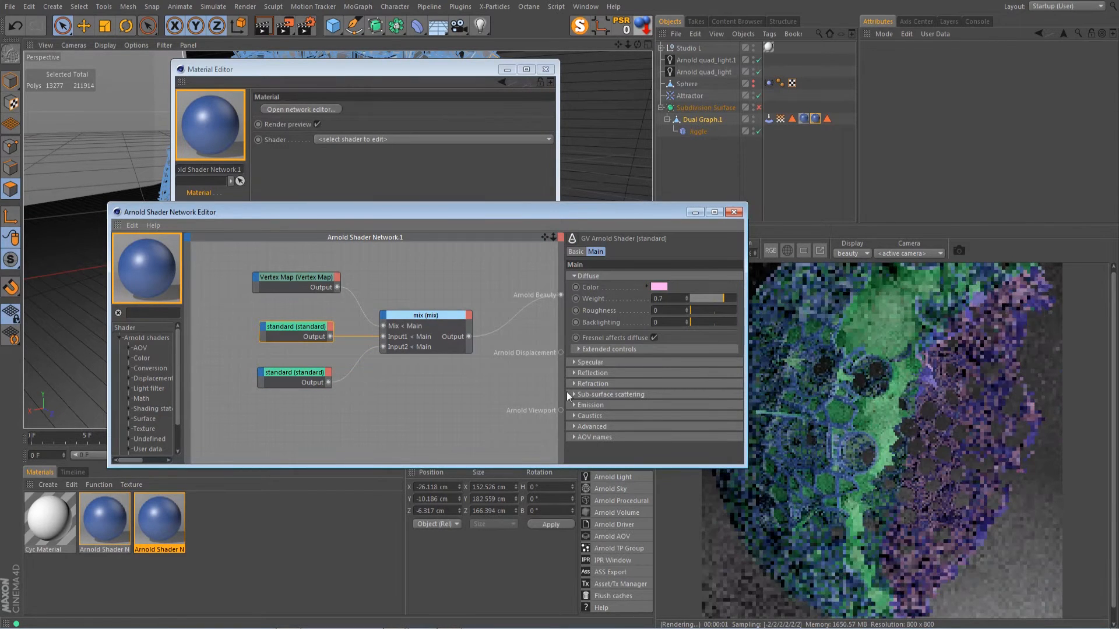
# Set the diffuse hue of Arnold Shader Network.1's Input2 standard shader to 167° and close the network editor.
pyautogui.click(311, 373)
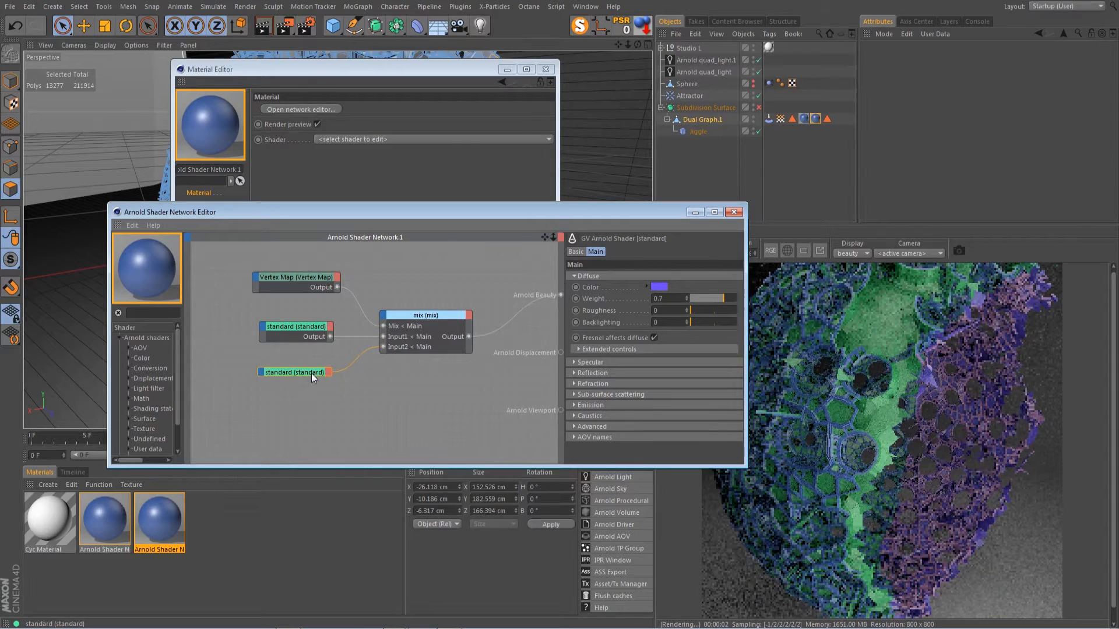
pyautogui.click(658, 286)
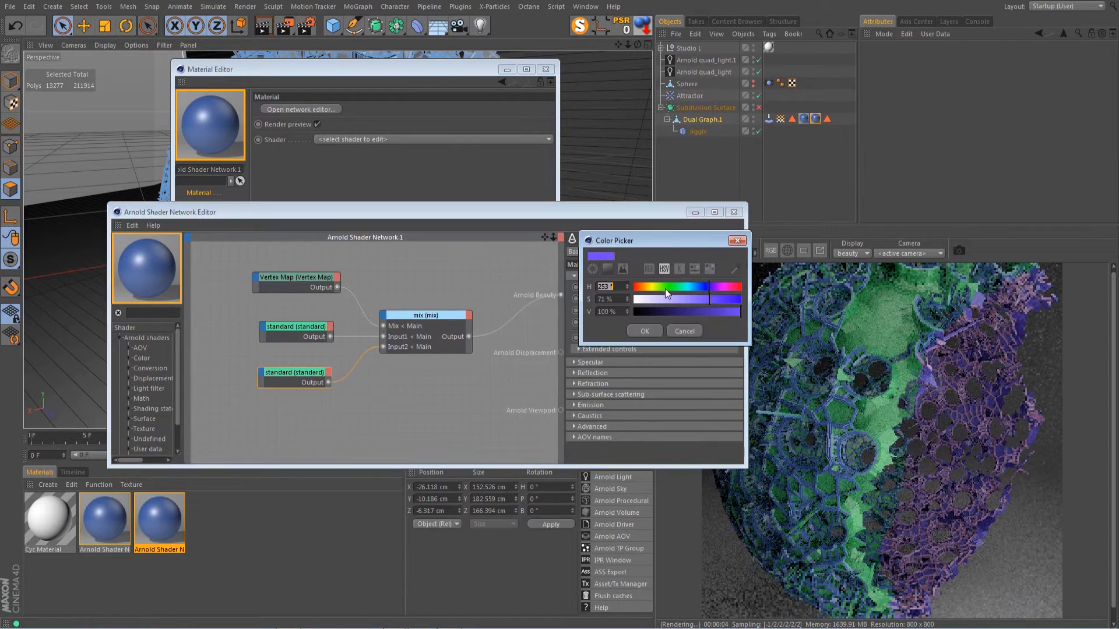
pyautogui.click(674, 288)
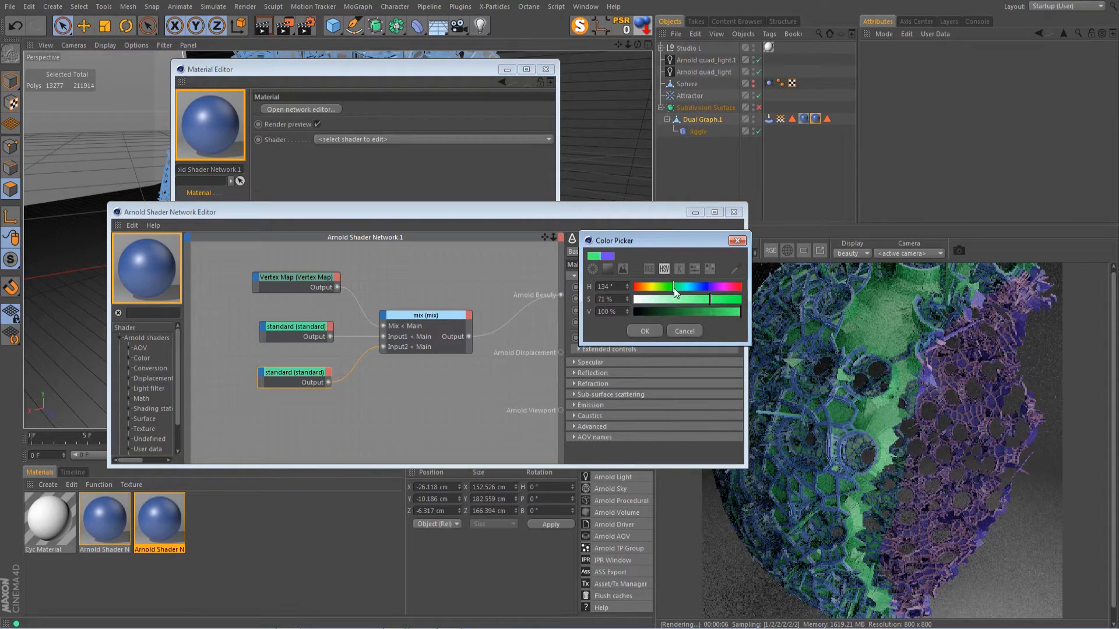
pyautogui.moveTo(682, 290); pyautogui.dragTo(684, 291)
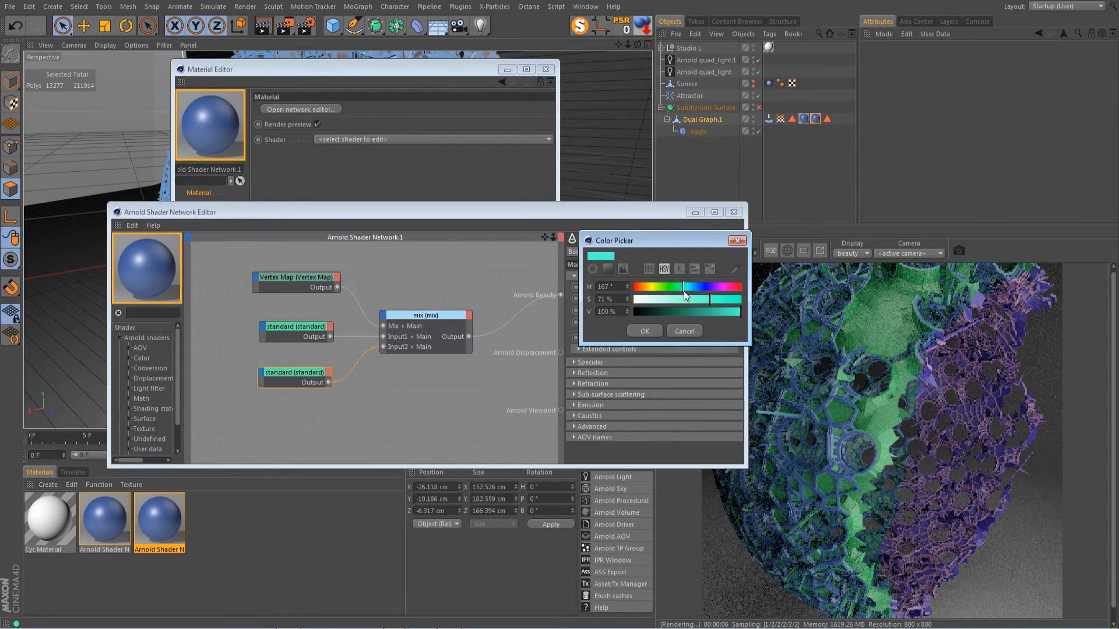
pyautogui.click(645, 331)
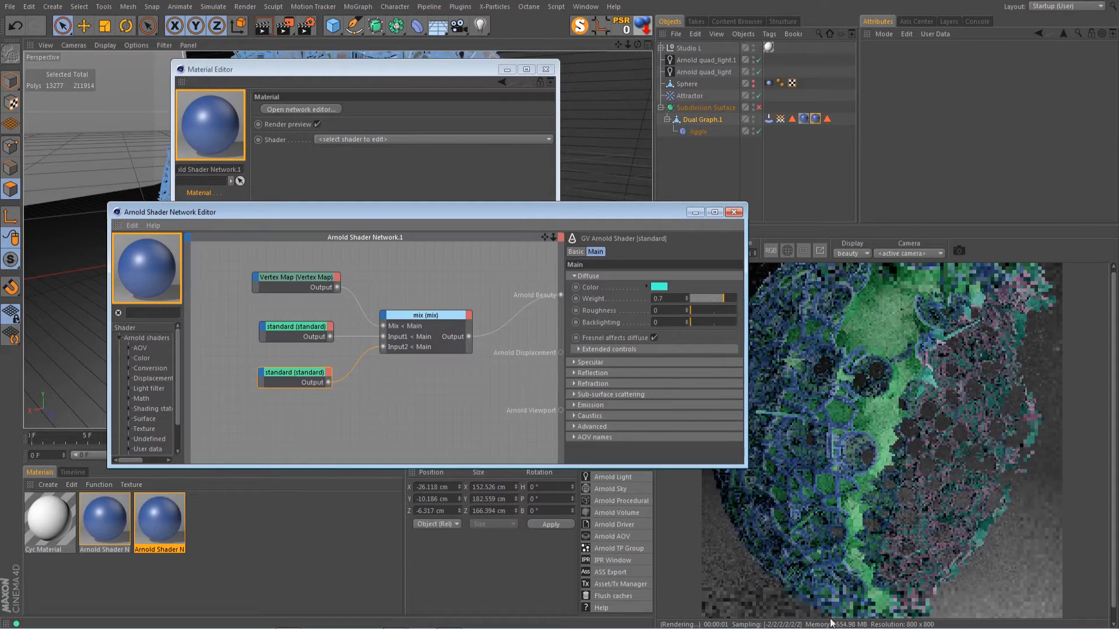
pyautogui.click(734, 212)
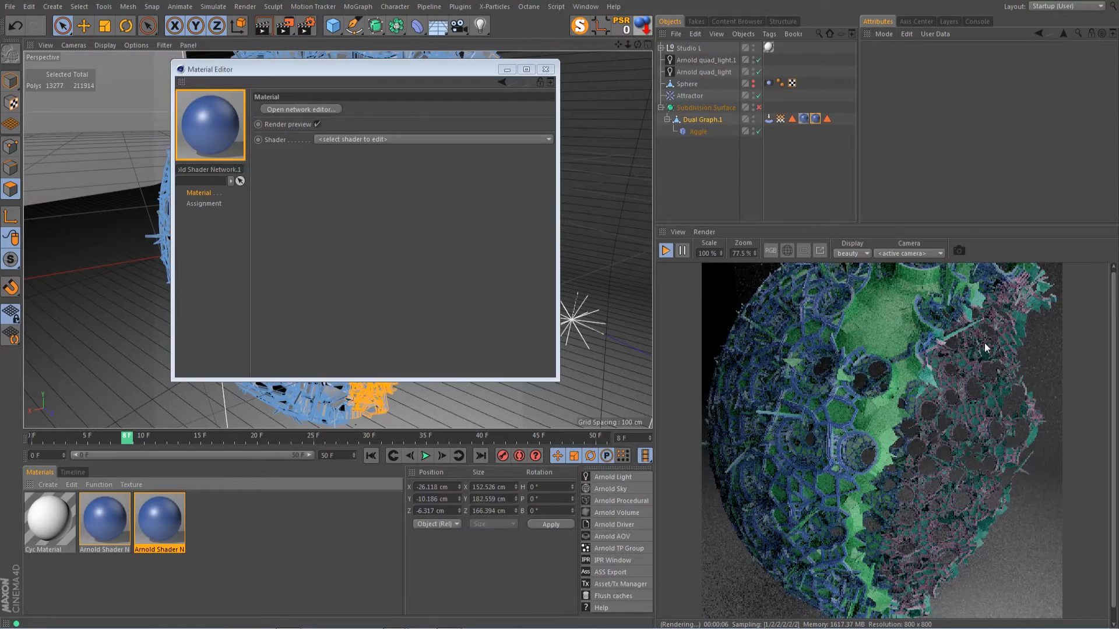
# Darken the green diffuse color of the original Arnold Shader Network's Input2 standard shader to a value of 63% and close the material windows.
pyautogui.click(102, 534)
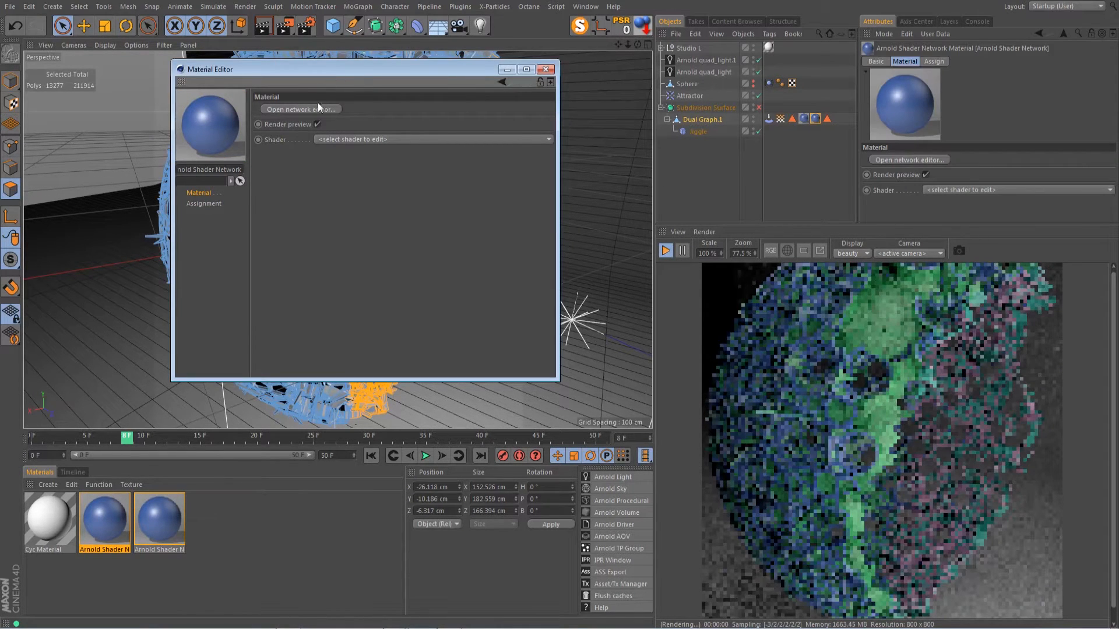
pyautogui.click(318, 109)
pyautogui.click(299, 372)
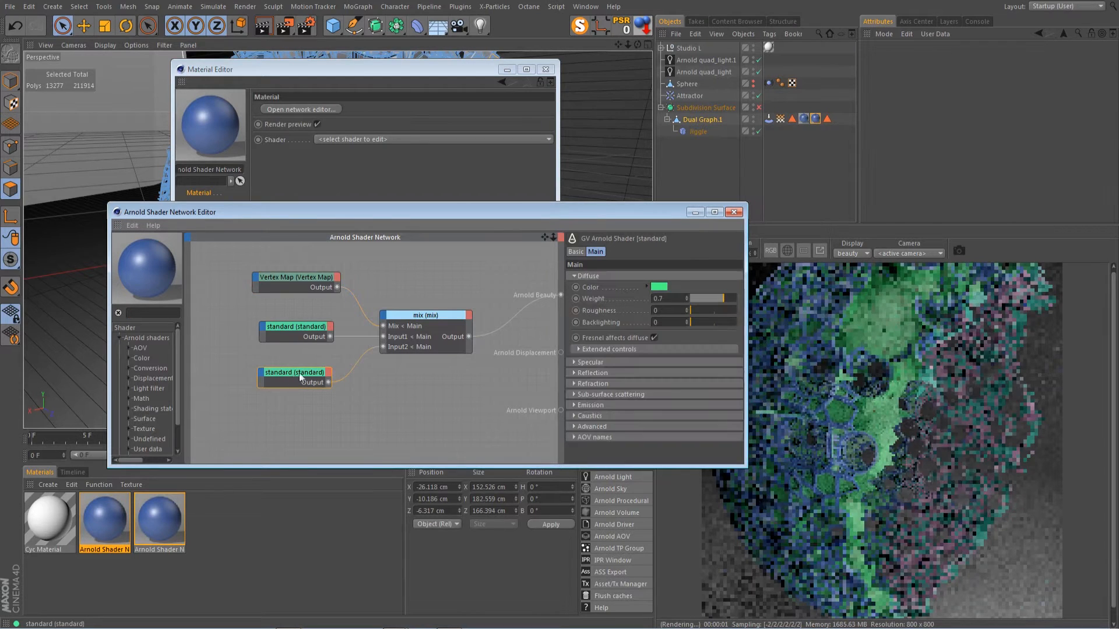
pyautogui.click(659, 286)
pyautogui.click(693, 309)
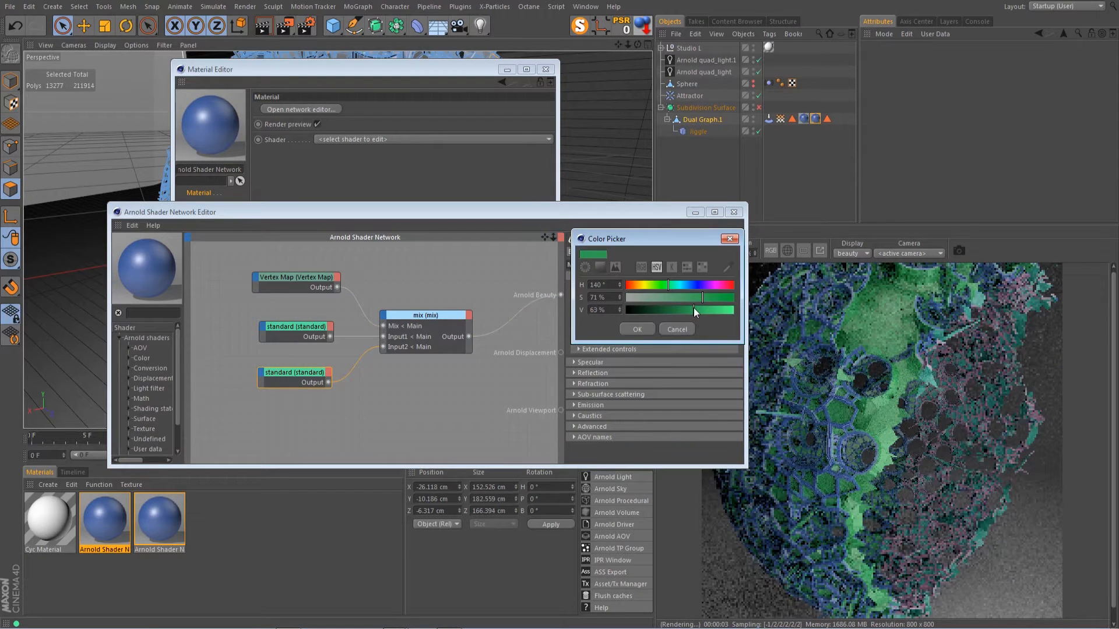
pyautogui.click(642, 329)
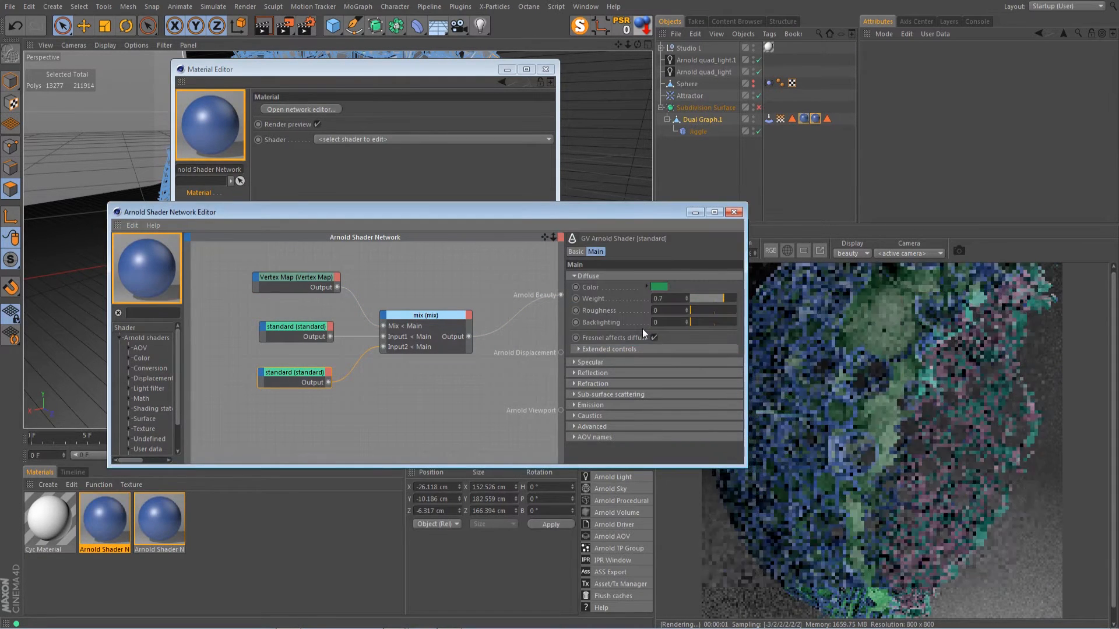
pyautogui.click(734, 212)
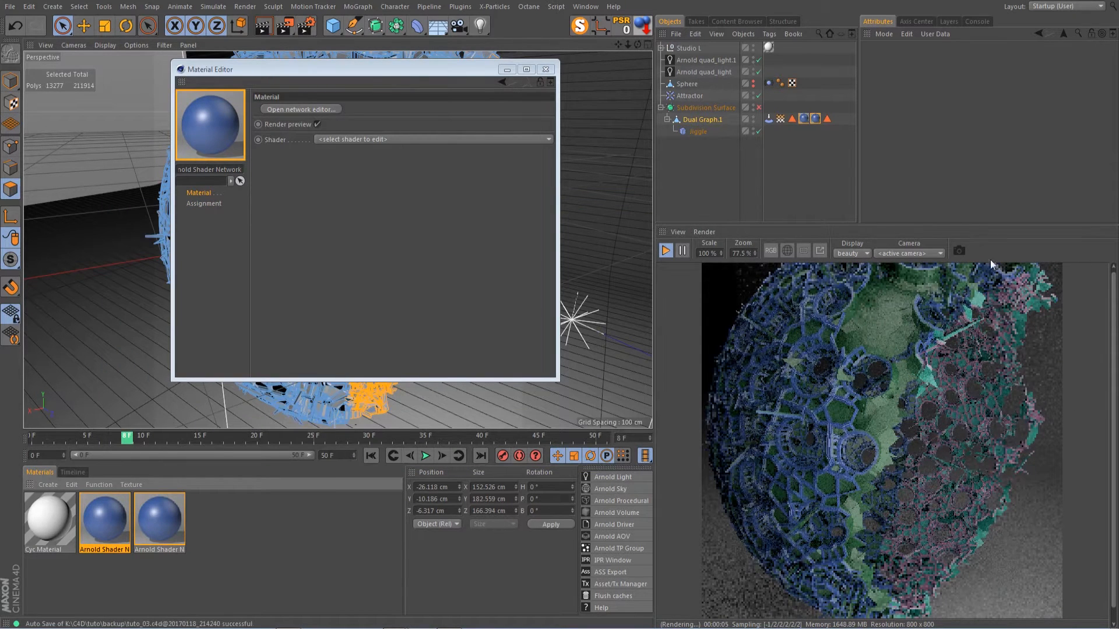
pyautogui.click(545, 70)
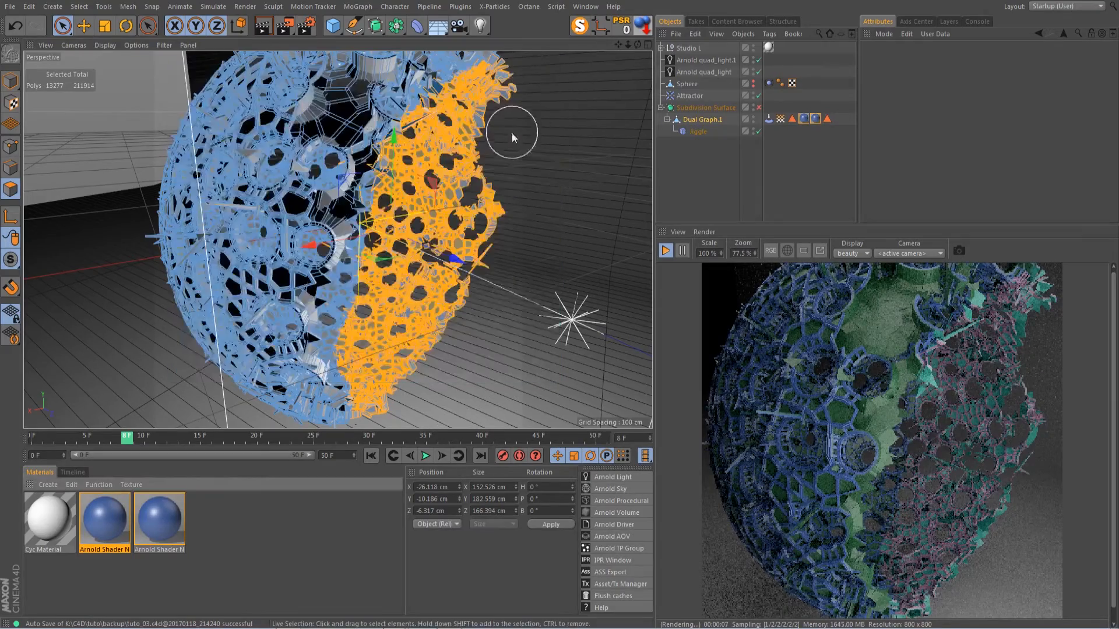
pyautogui.moveTo(628, 44)
pyautogui.mouseDown()
pyautogui.moveTo(641, 48)
pyautogui.moveTo(630, 43)
pyautogui.mouseUp()
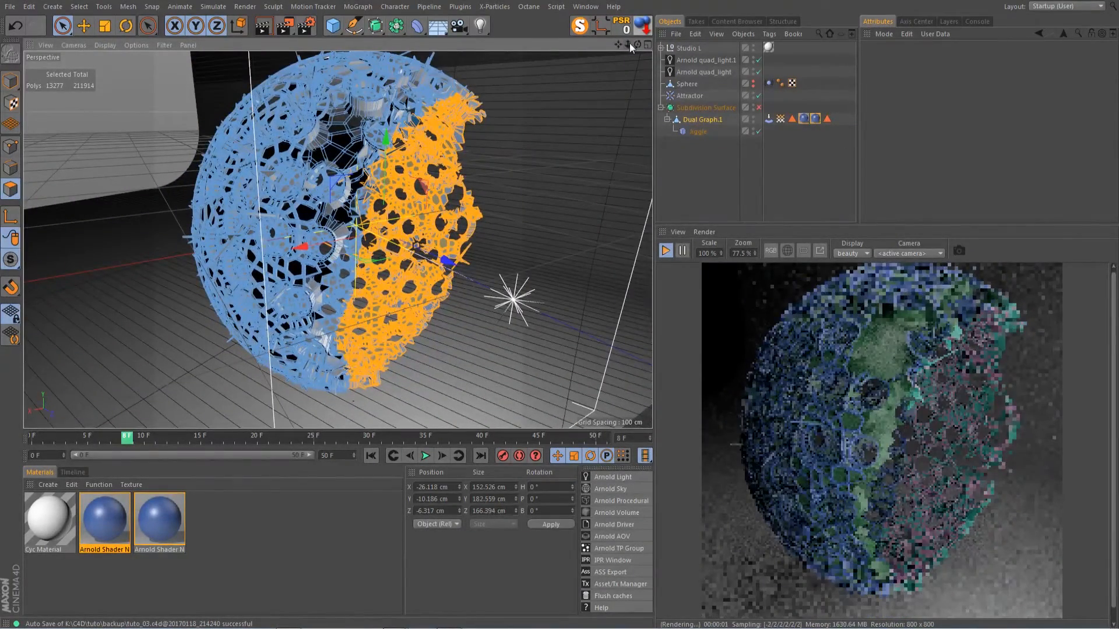
# Rotate the Studio L backdrop to a heading of about 134°.
pyautogui.click(691, 49)
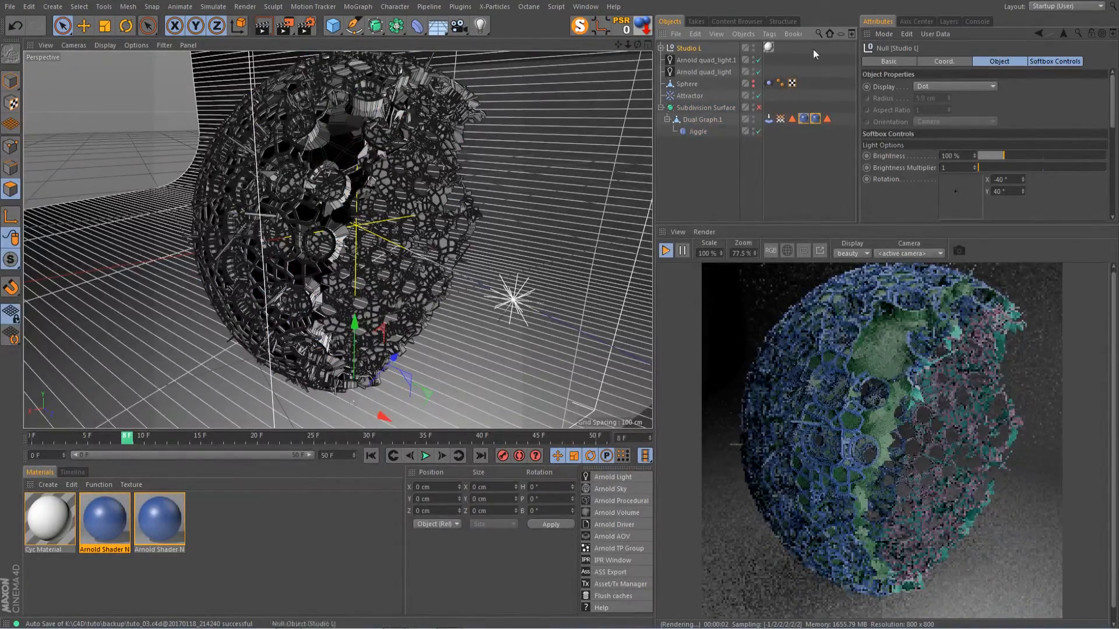
pyautogui.click(939, 62)
pyautogui.moveTo(1061, 87); pyautogui.dragTo(1075, 79)
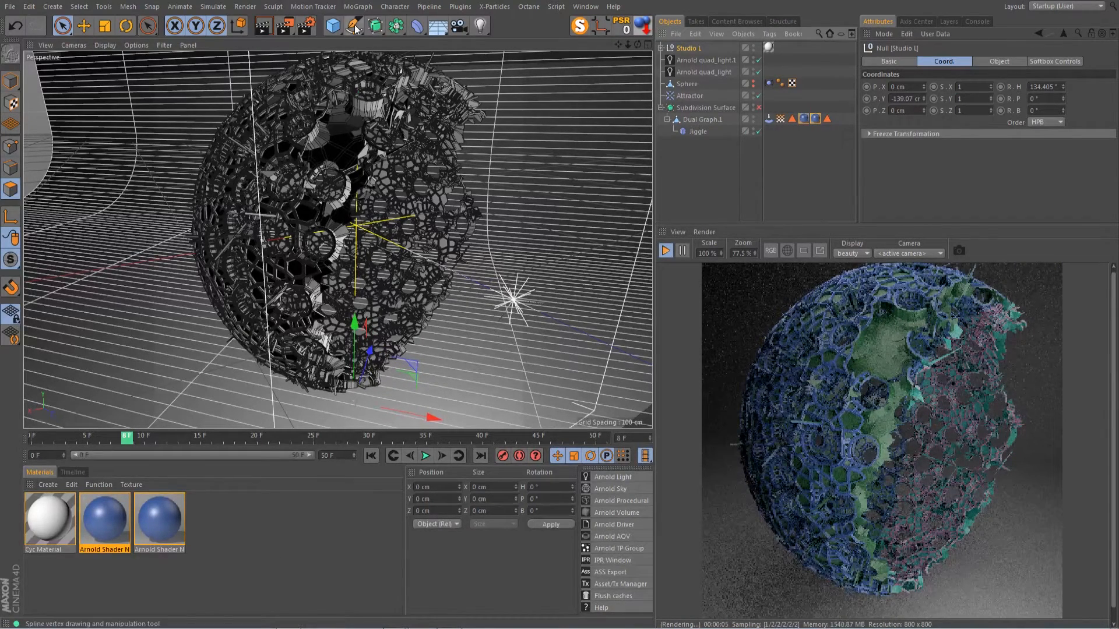
# Add a sphere primitive to the scene with a radius of 10 cm.
pyautogui.click(333, 26)
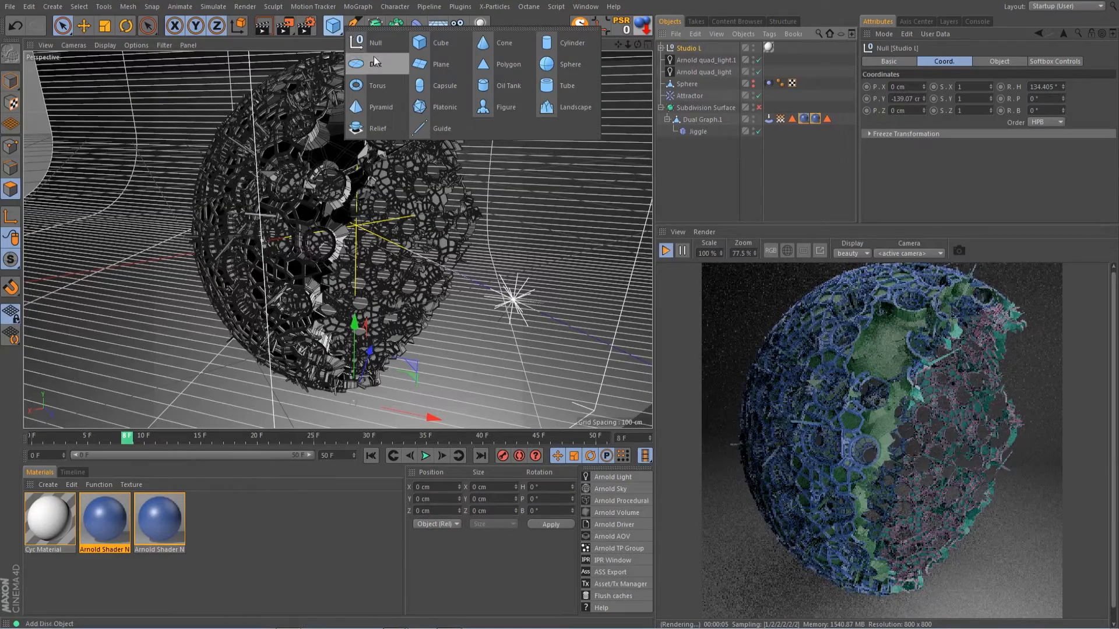
pyautogui.click(550, 65)
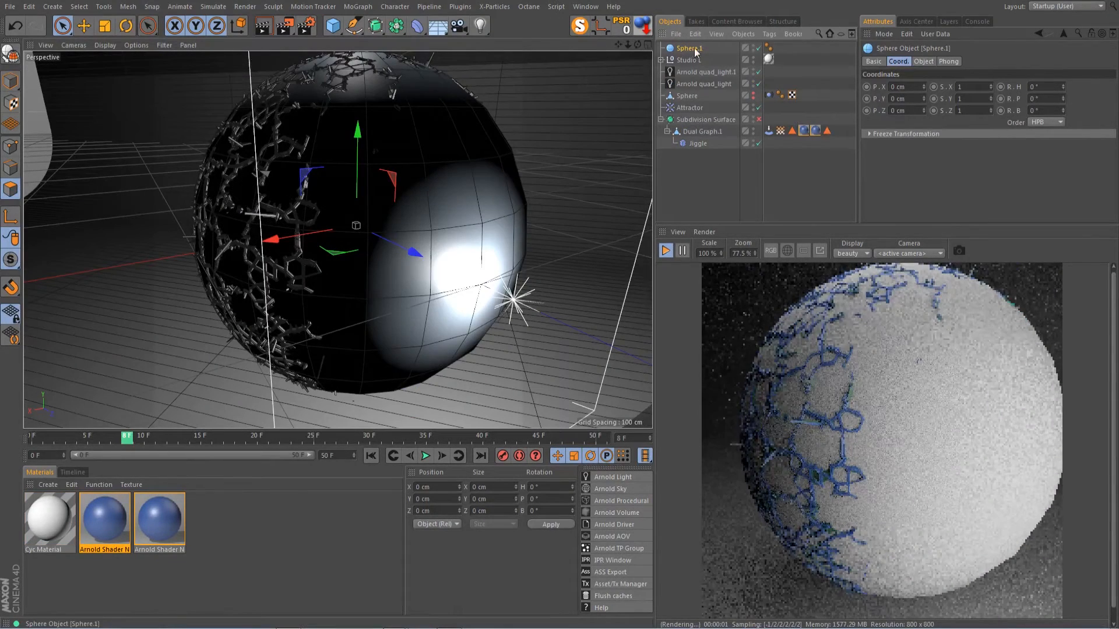
pyautogui.click(923, 61)
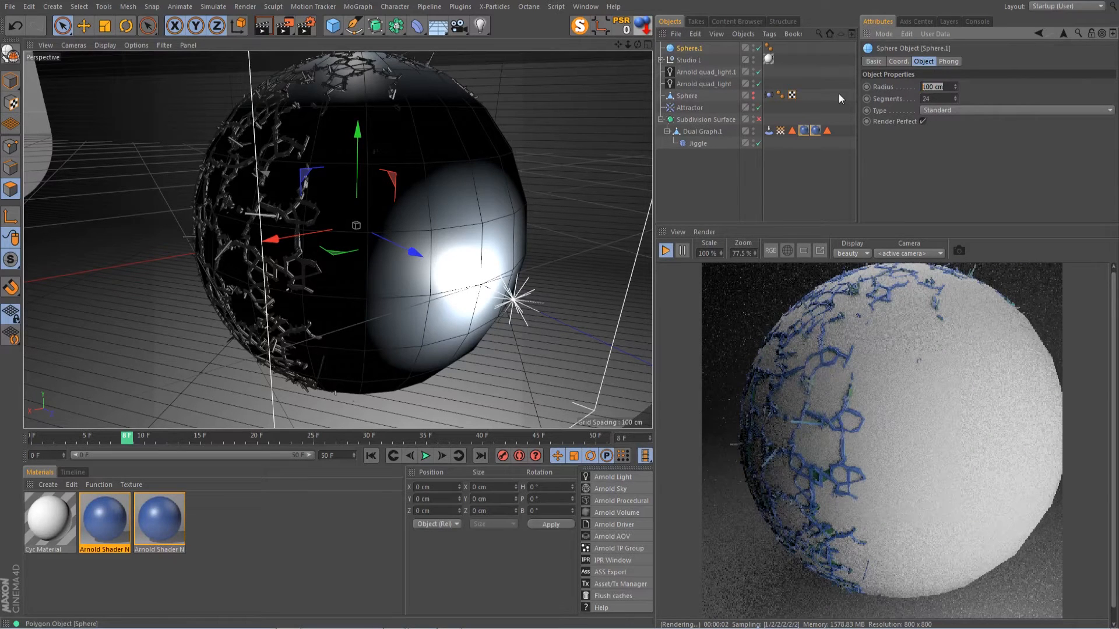
pyautogui.write('10')
pyautogui.press('Return')
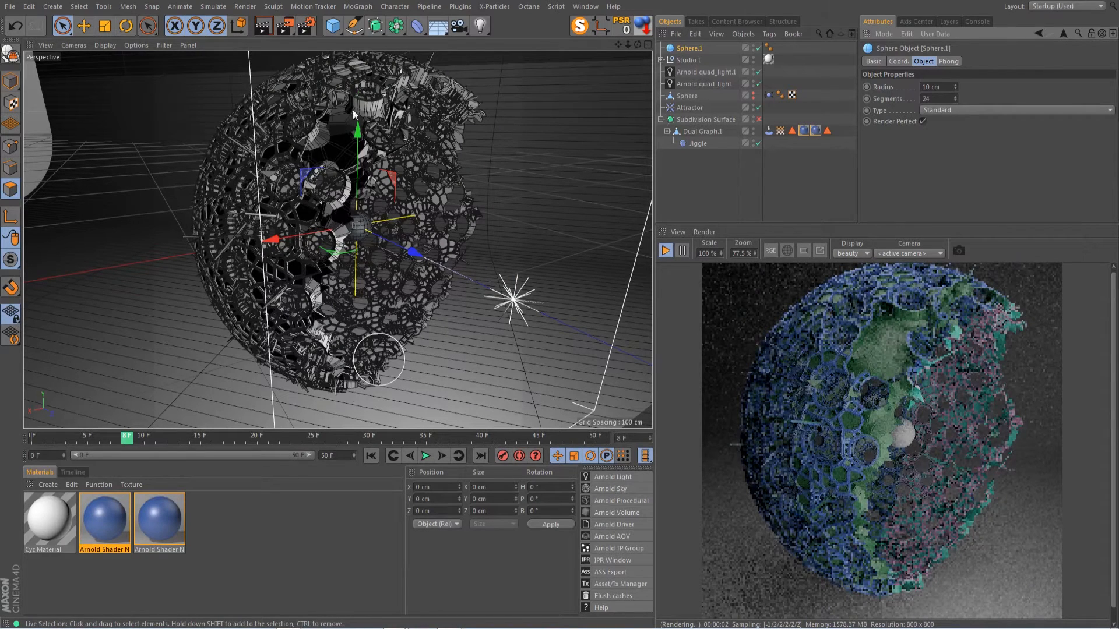
# Add a plane primitive and lower it to the base of the perforated sphere.
pyautogui.click(337, 32)
pyautogui.click(414, 64)
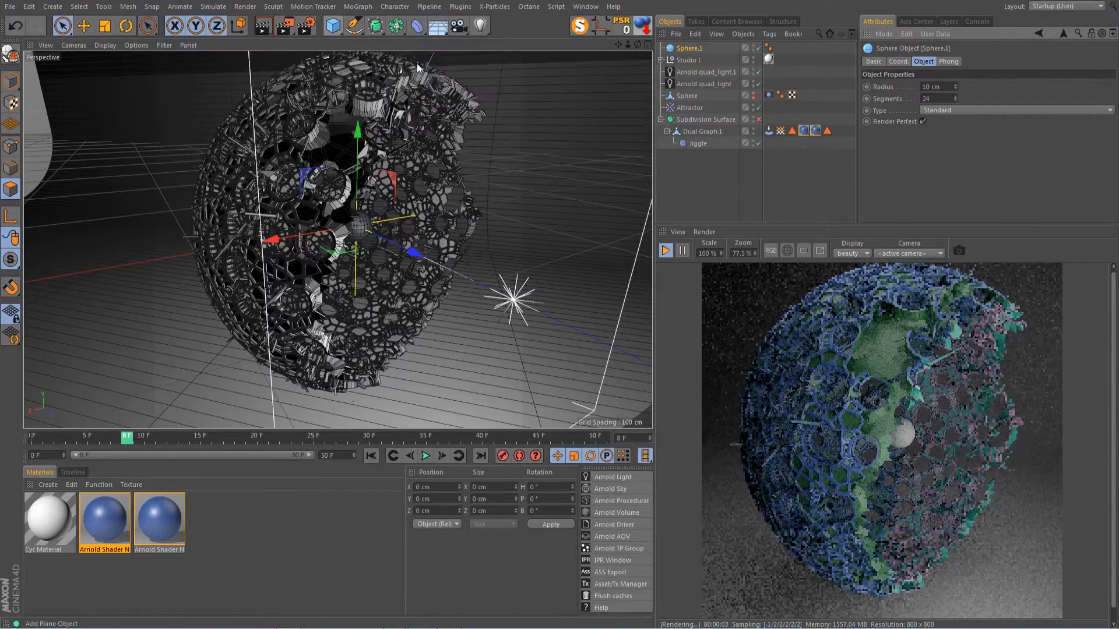
pyautogui.moveTo(357, 128); pyautogui.dragTo(357, 331)
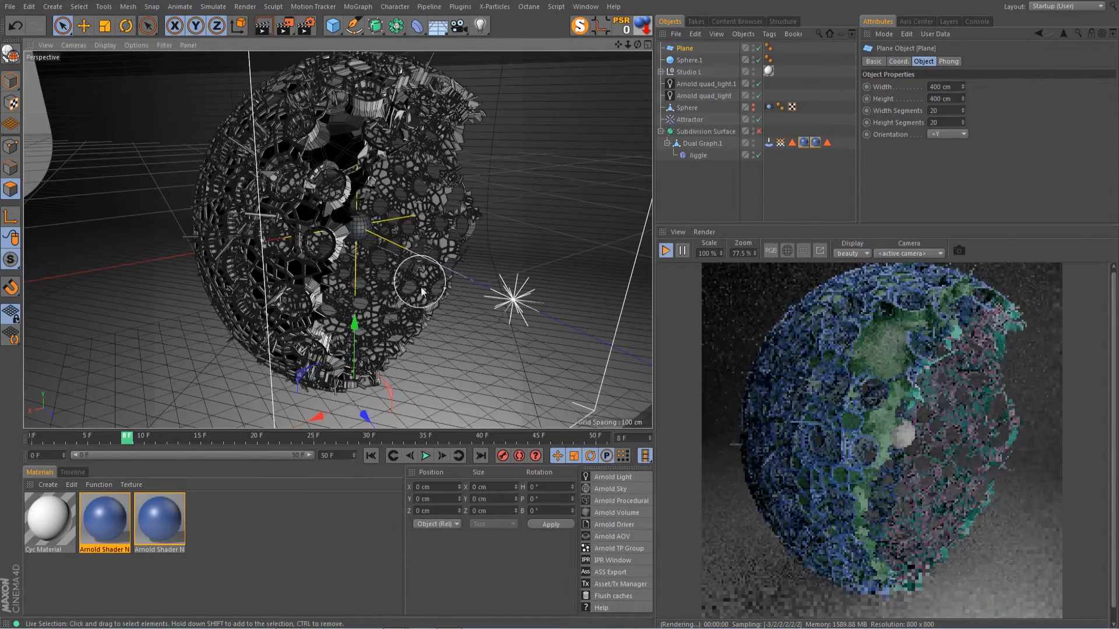
# Set the plane's width and height to 2000 cm with 1 width and height segment, and save the scene.
pyautogui.click(962, 85)
pyautogui.doubleClick(953, 86)
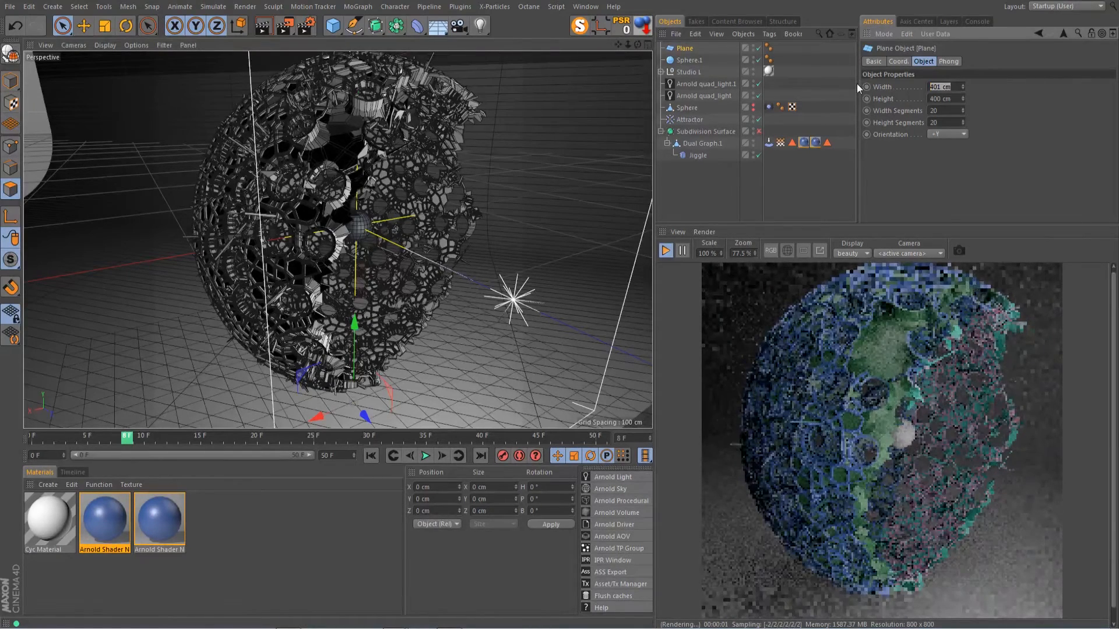
pyautogui.write('2000')
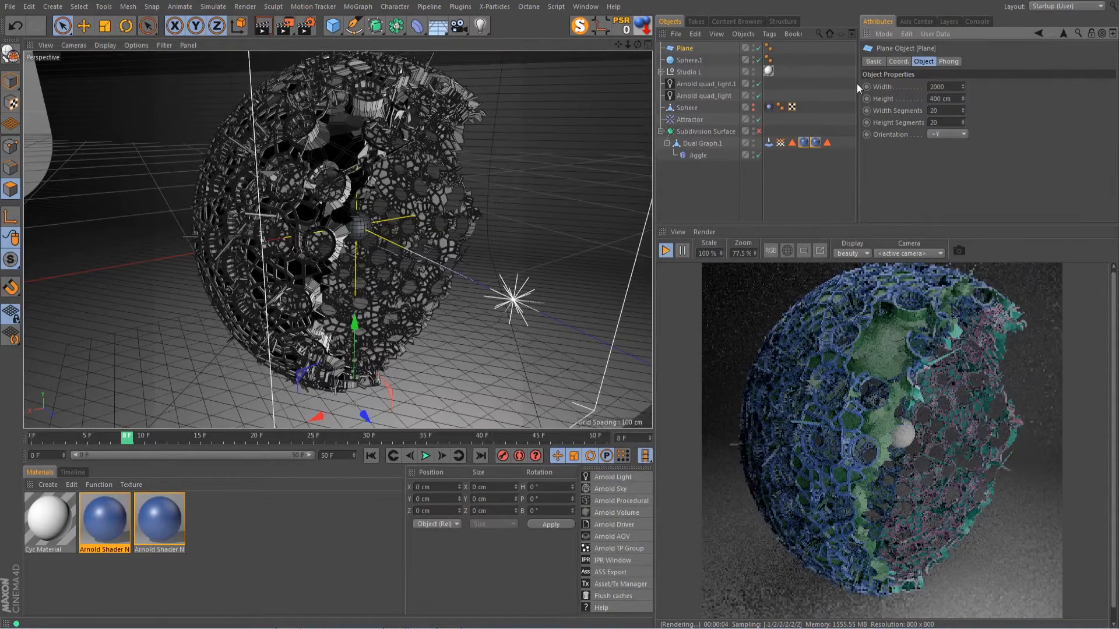
pyautogui.press('Tab')
pyautogui.write('2000')
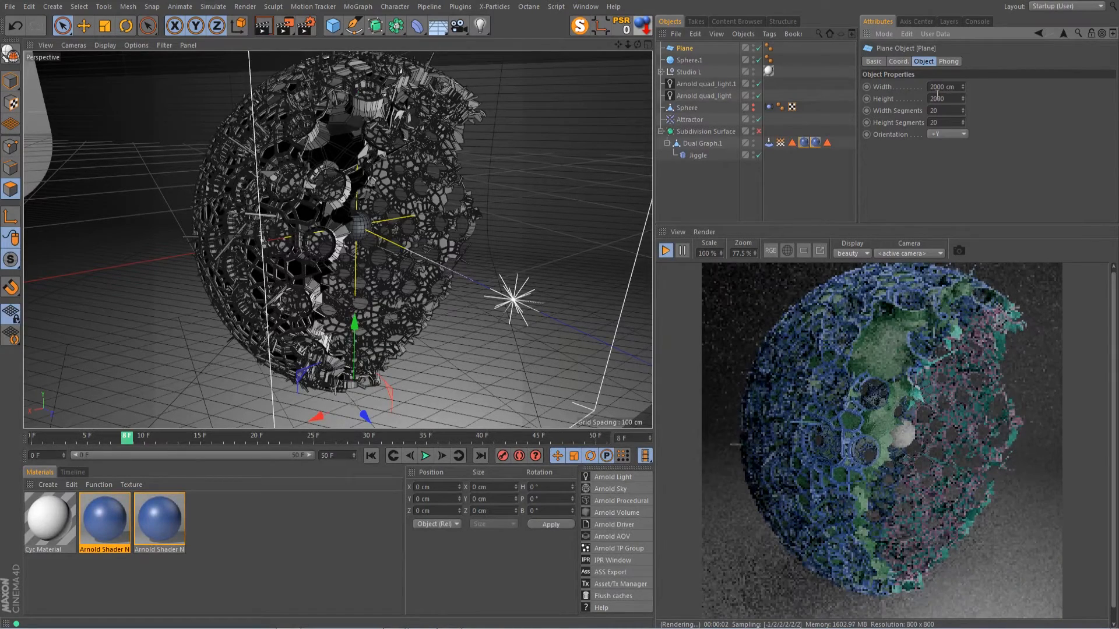
pyautogui.press('Tab')
pyautogui.write('1')
pyautogui.press('Tab')
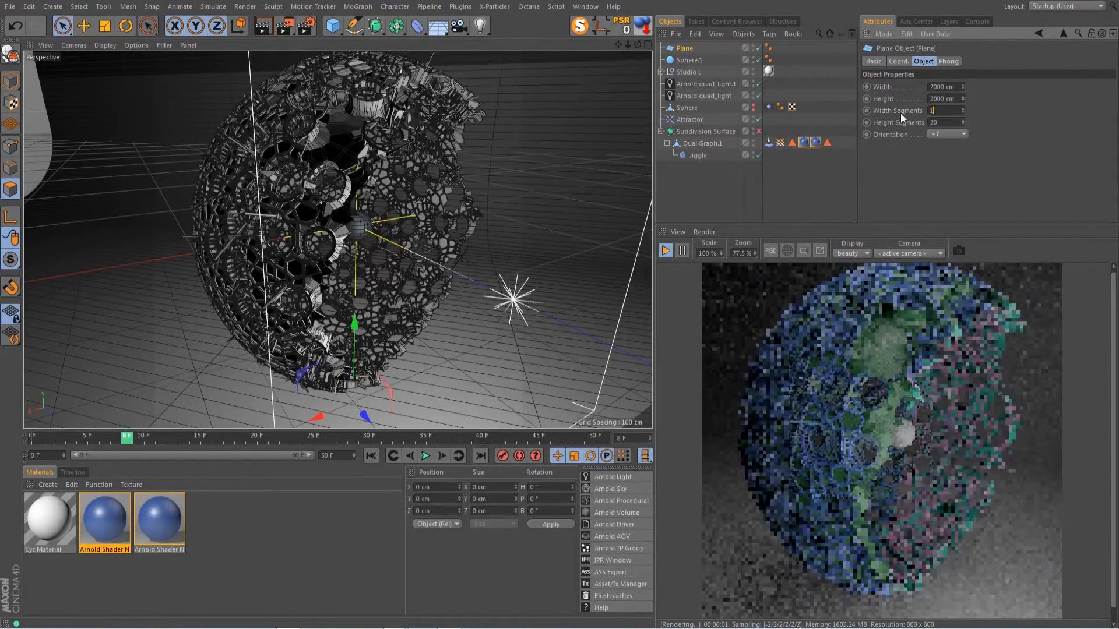
pyautogui.write('1')
pyautogui.press('Return')
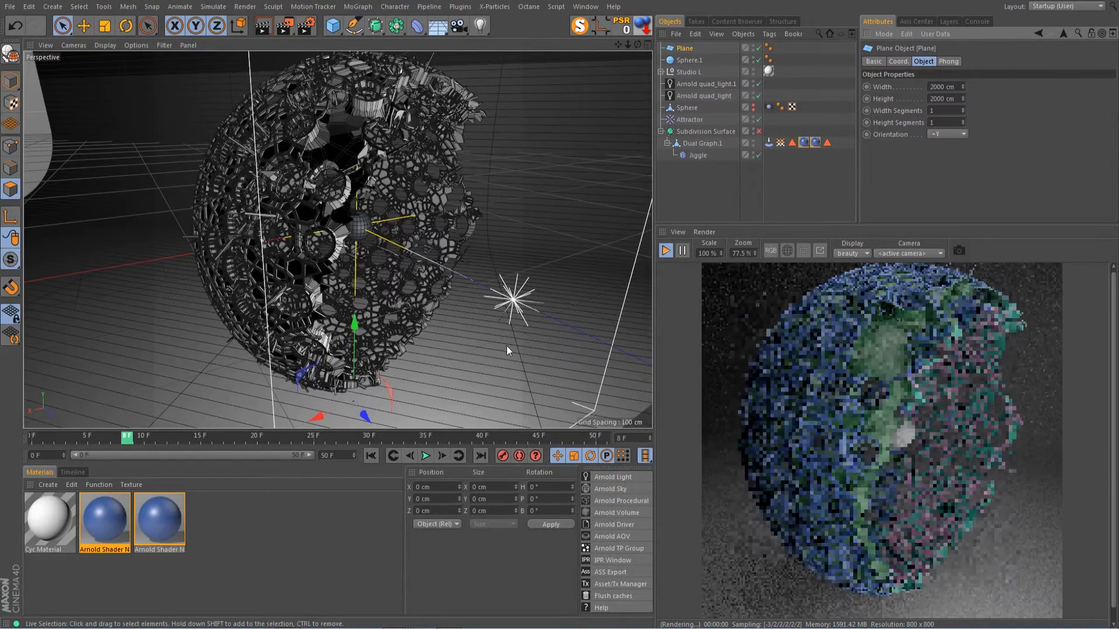
pyautogui.hotkey('ctrl', 's')
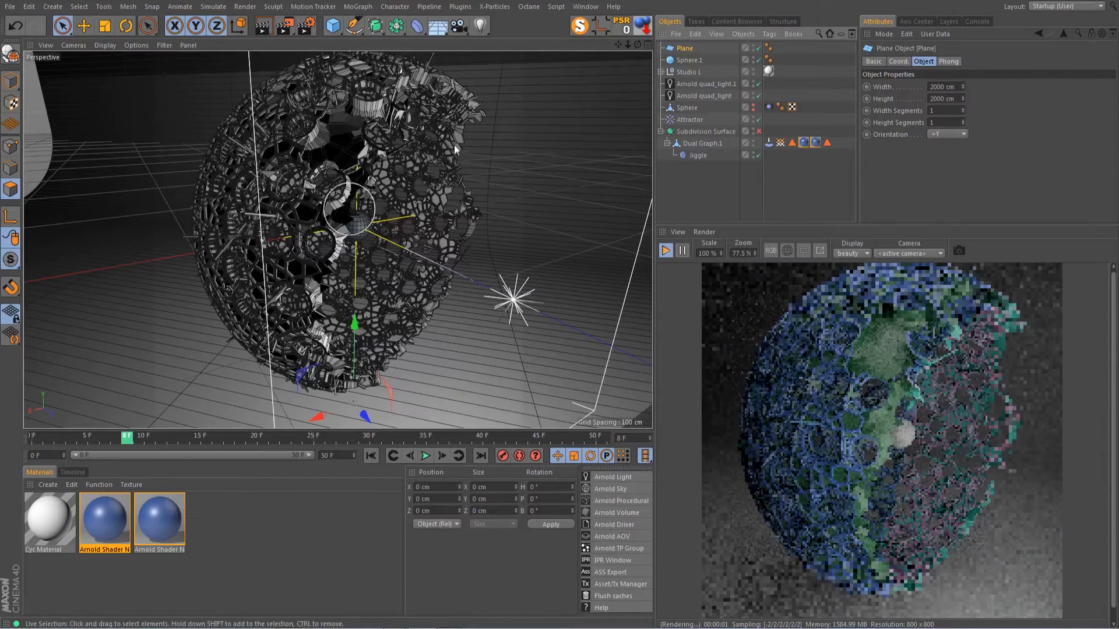
# Create a MoGraph Cloner and make Sphere.1 its child.
pyautogui.click(370, 7)
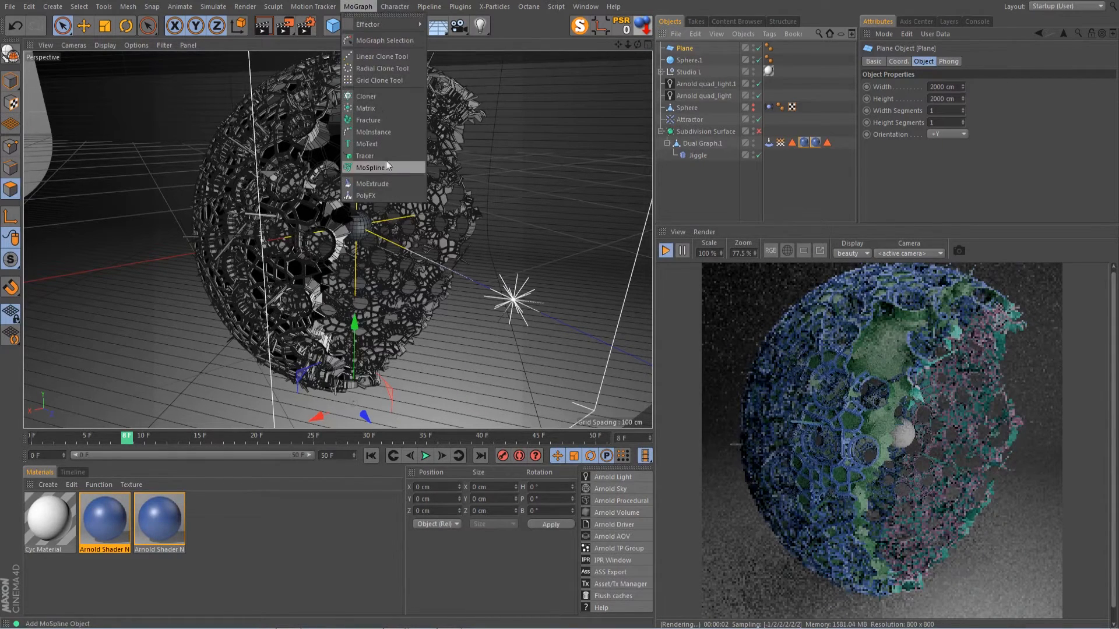
pyautogui.click(380, 93)
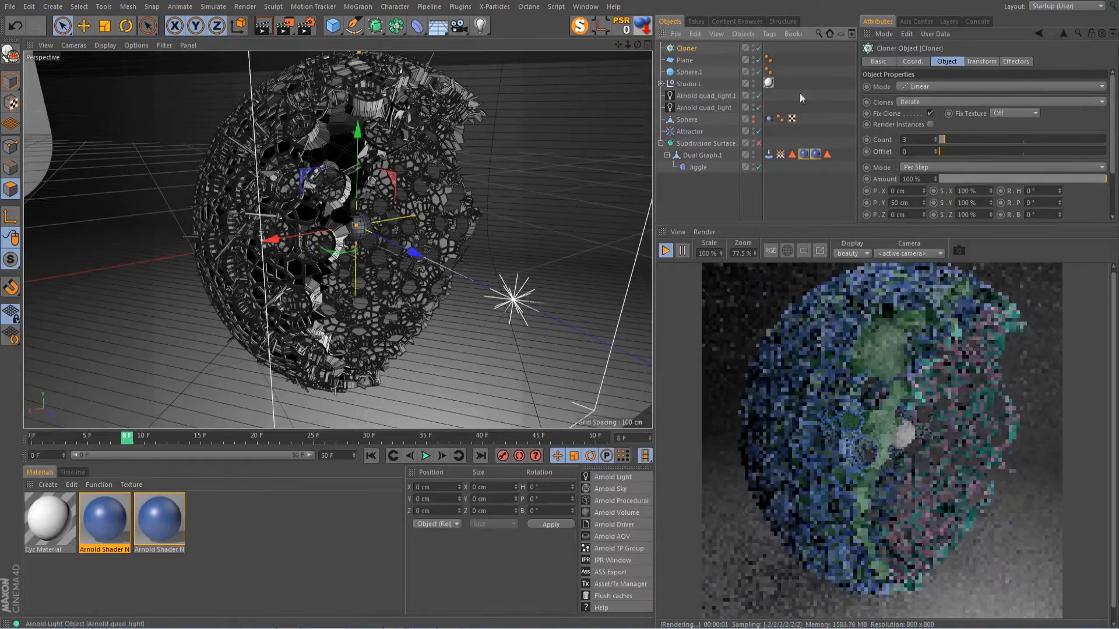
pyautogui.moveTo(688, 72); pyautogui.dragTo(690, 49)
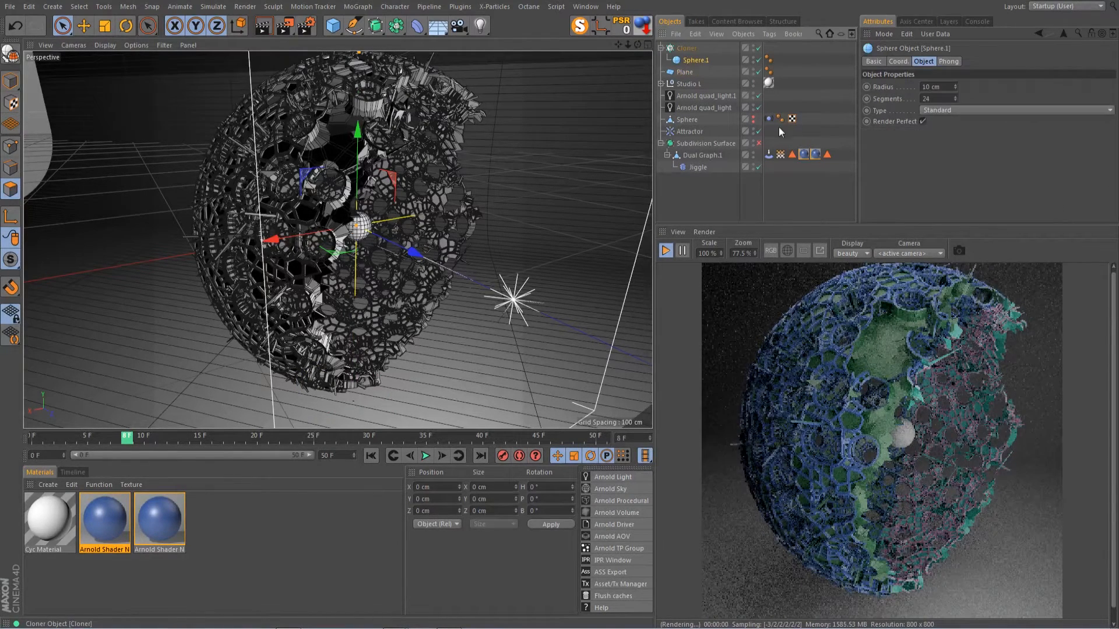
# Isolate the Cloner together with its child sphere using MagicSolo.
pyautogui.click(580, 26)
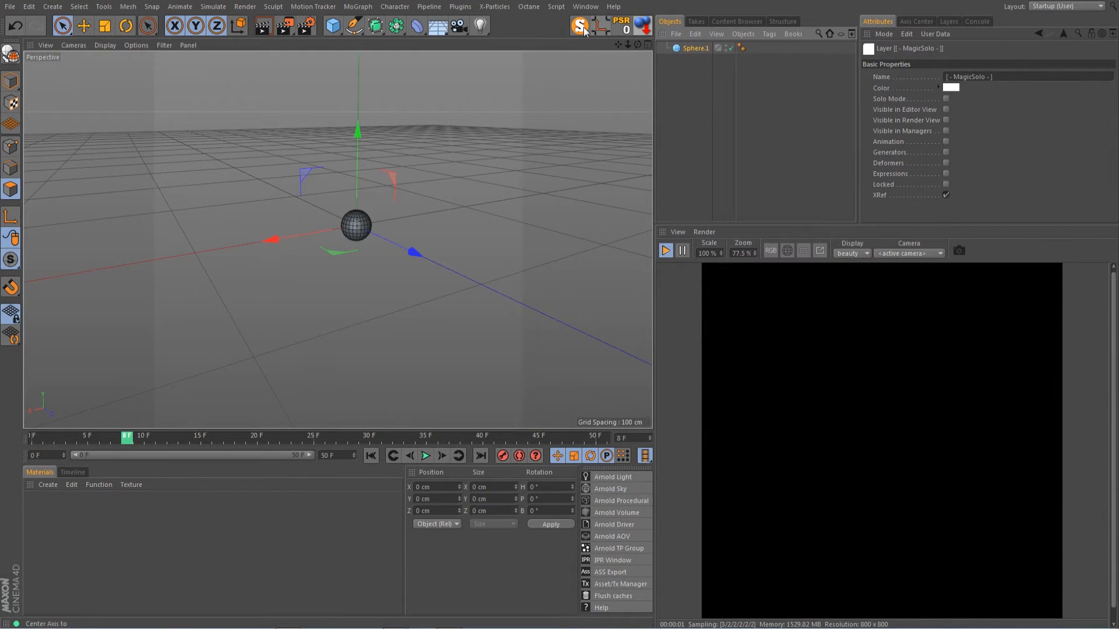
pyautogui.click(582, 28)
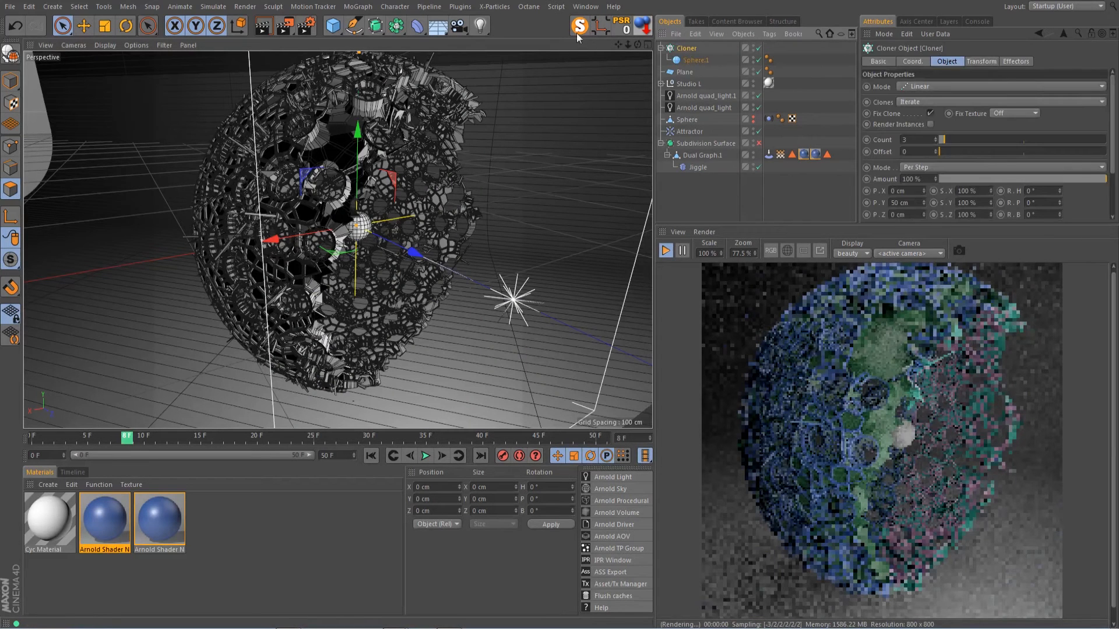
pyautogui.click(580, 29)
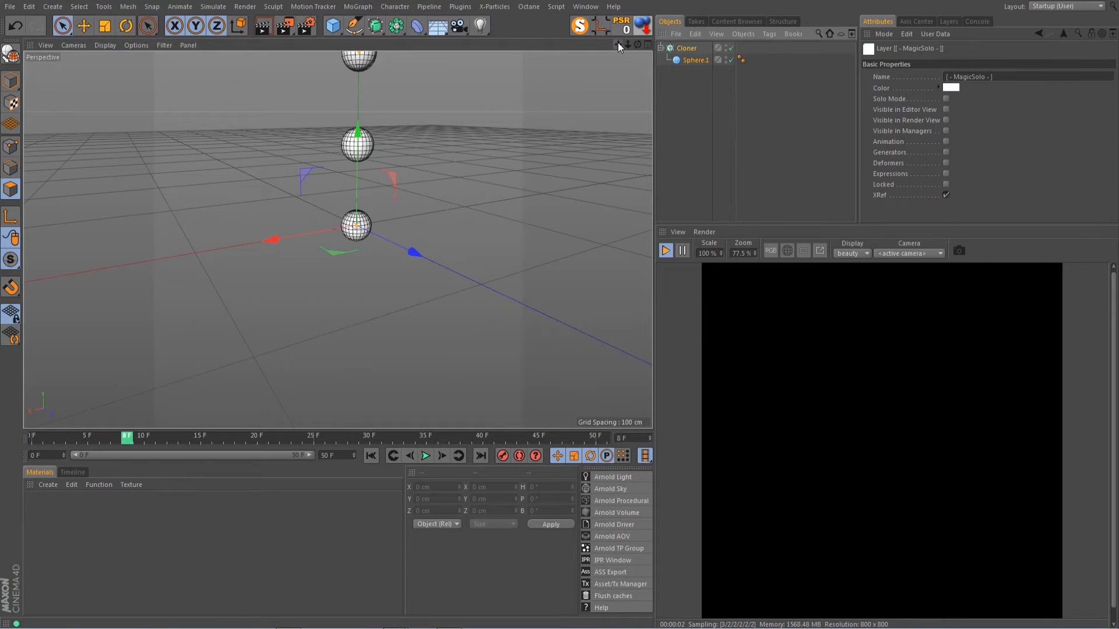
# Add a camera object to the scene and bring all three sphere clones into view.
pyautogui.click(459, 27)
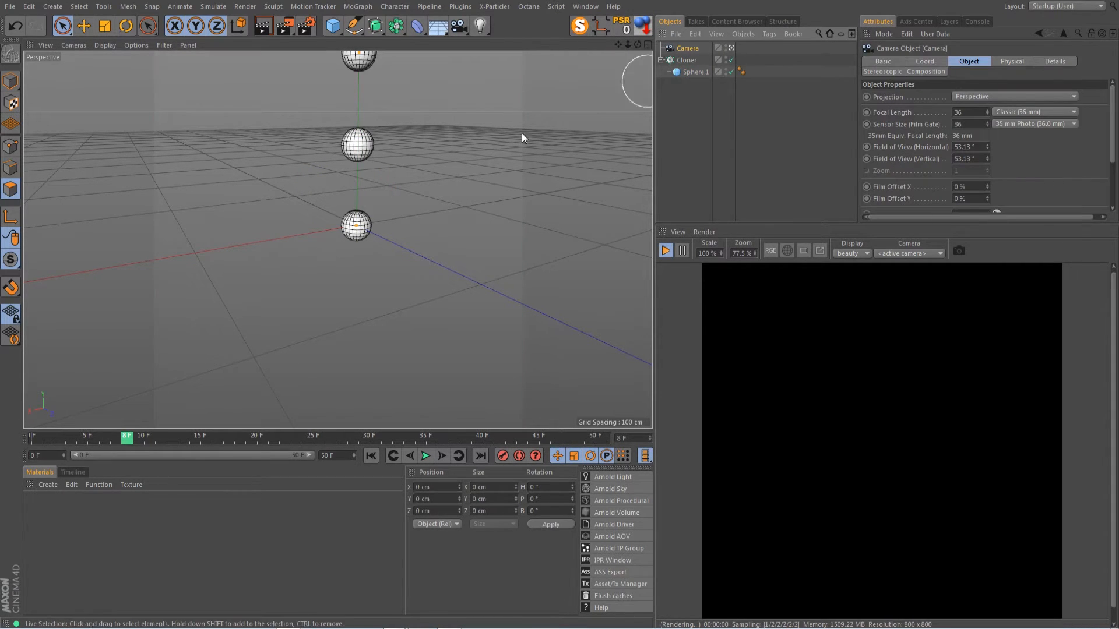
pyautogui.moveTo(619, 44); pyautogui.dragTo(614, 83)
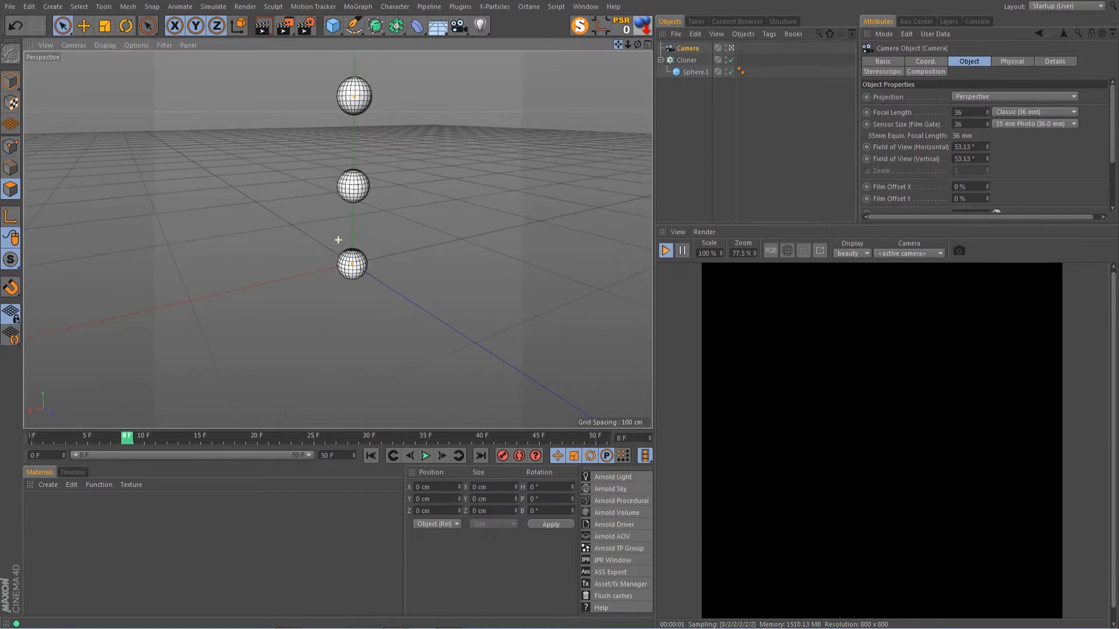
pyautogui.moveTo(638, 45); pyautogui.dragTo(617, 78)
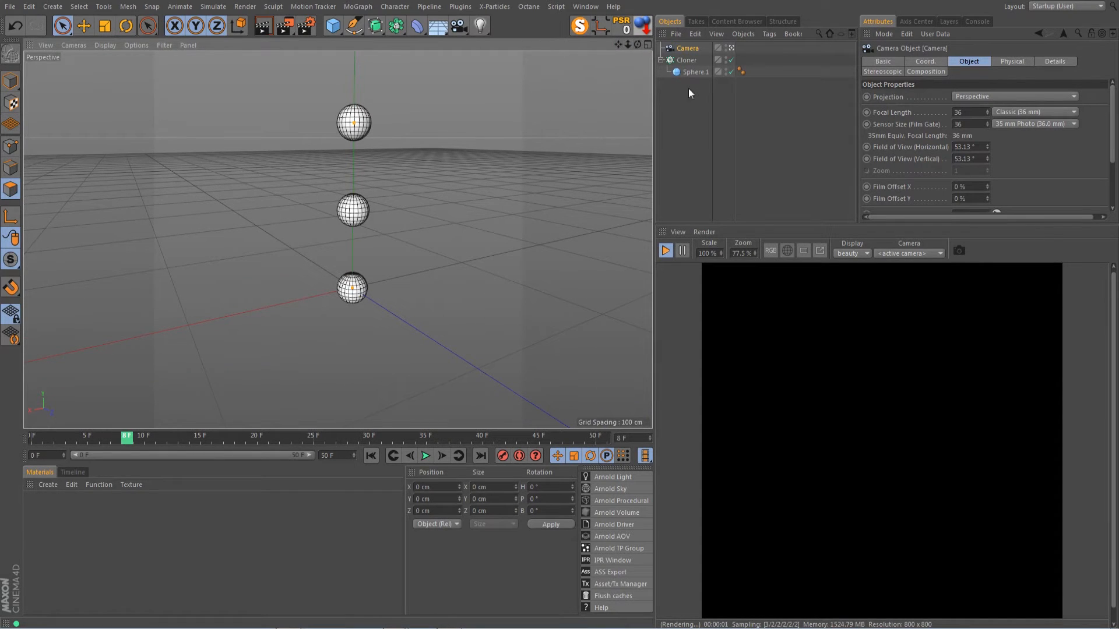
# Switch the Cloner's mode from Linear to Grid Array.
pyautogui.click(689, 60)
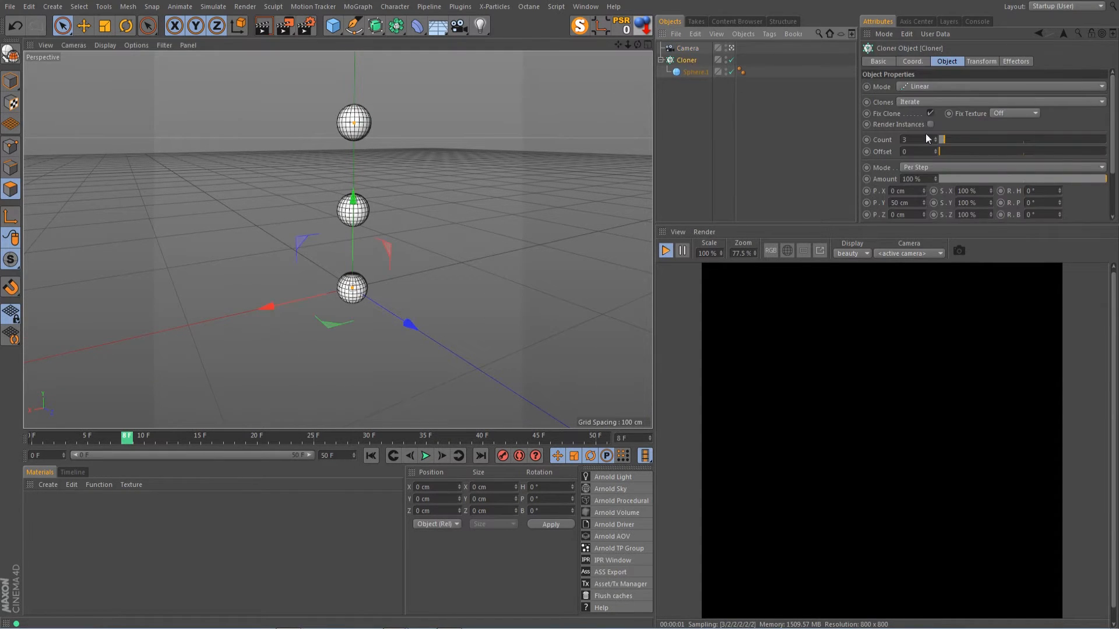
pyautogui.click(939, 86)
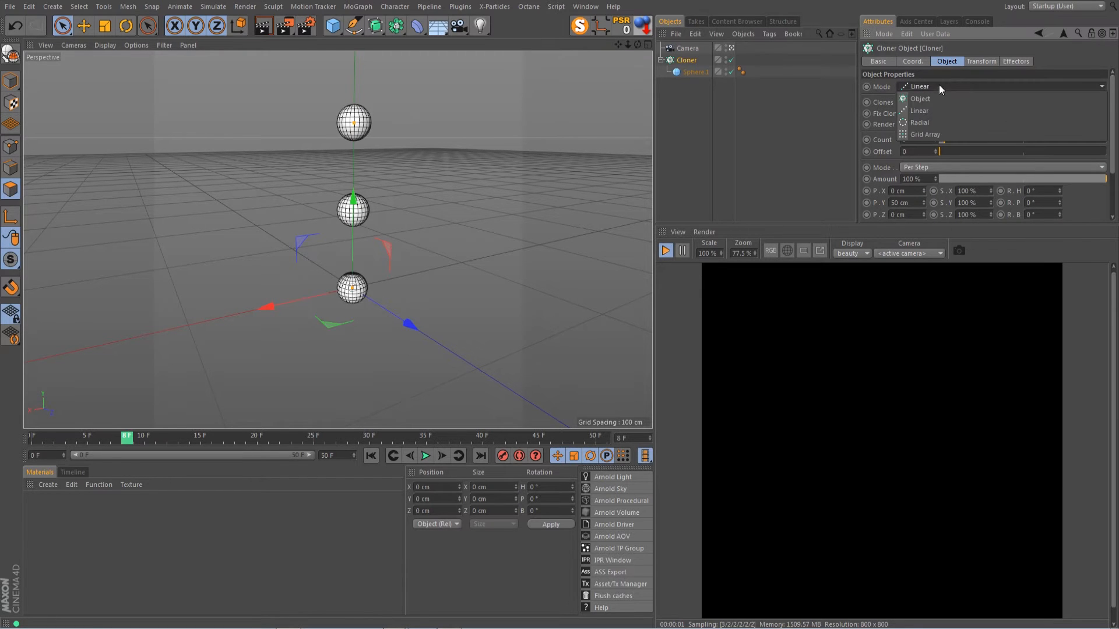
pyautogui.click(932, 134)
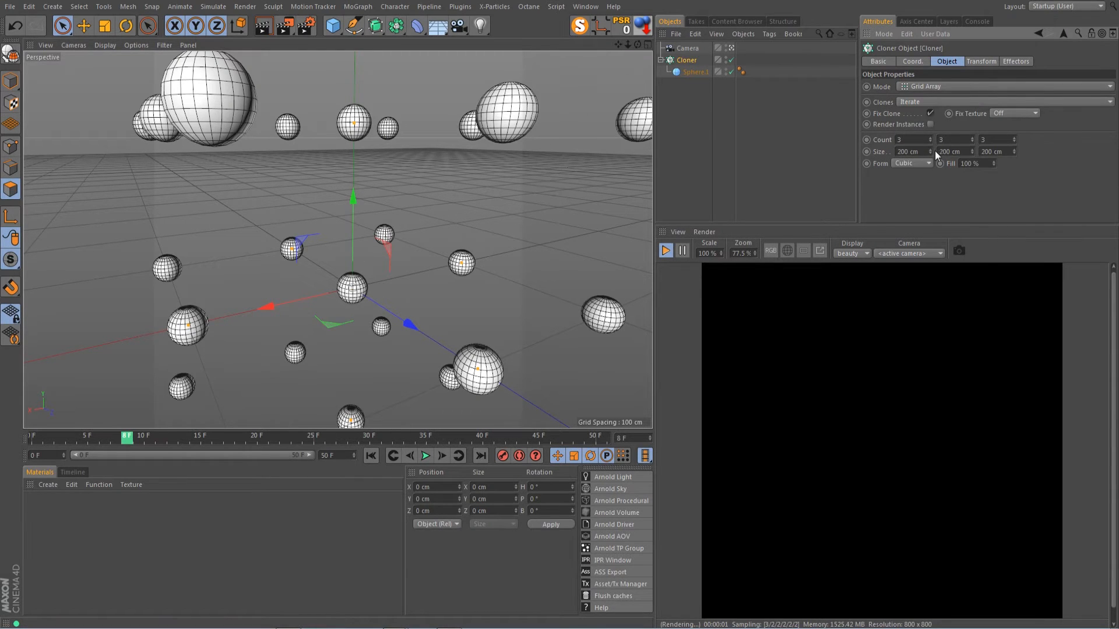
# Set the Cloner's grid size to 100 cm in all three directions.
pyautogui.doubleClick(907, 152)
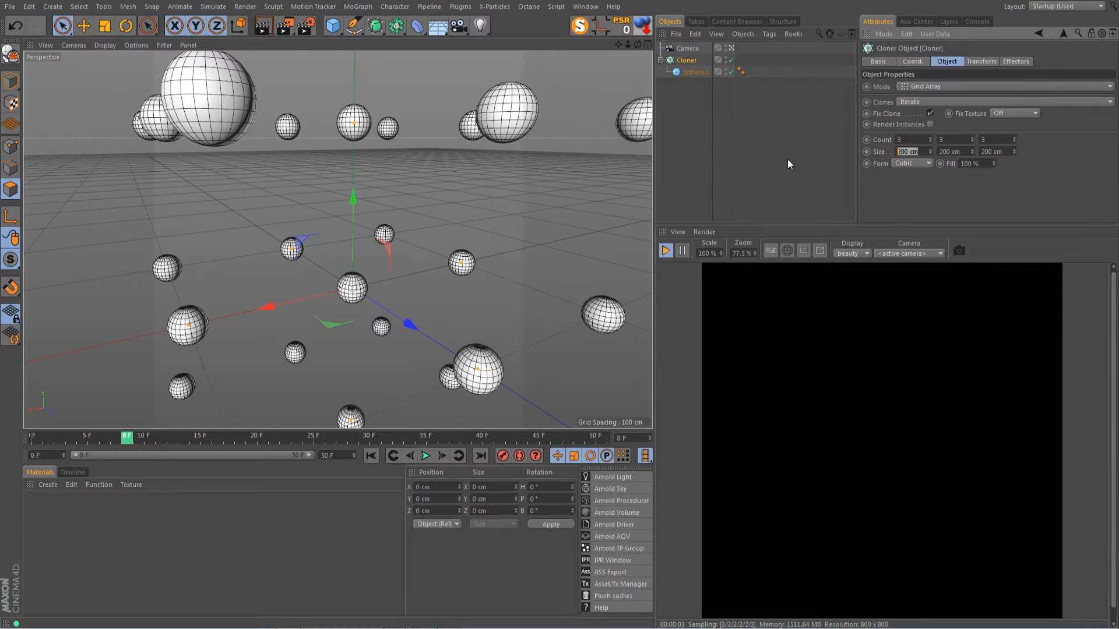
pyautogui.write('100')
pyautogui.press('Tab')
pyautogui.write('100')
pyautogui.press('Tab')
pyautogui.write('1')
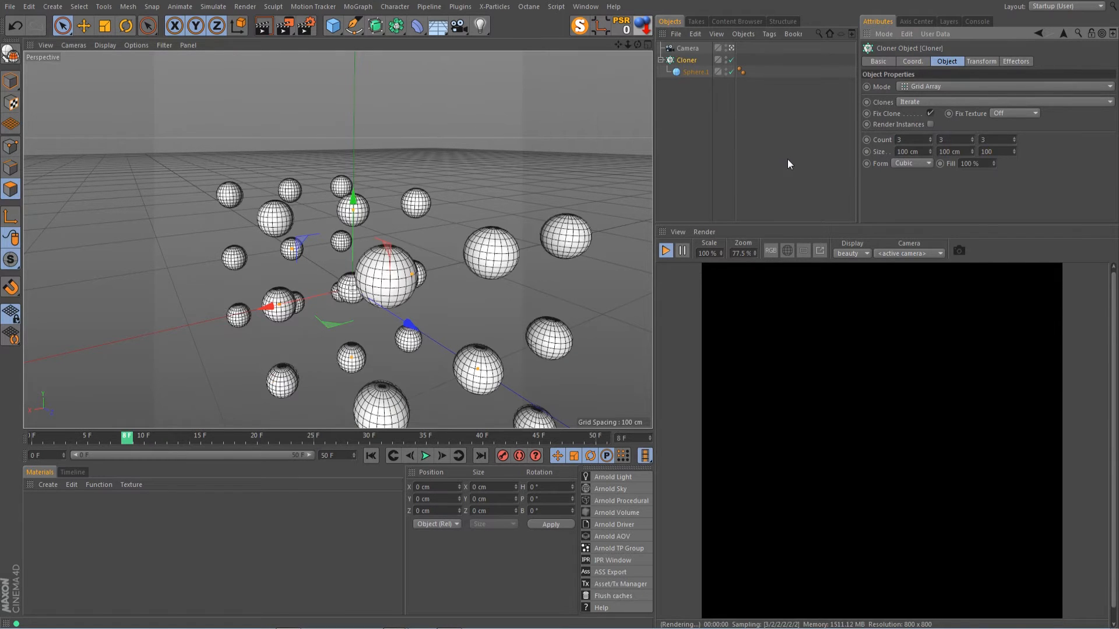
pyautogui.write('00')
pyautogui.press('Return')
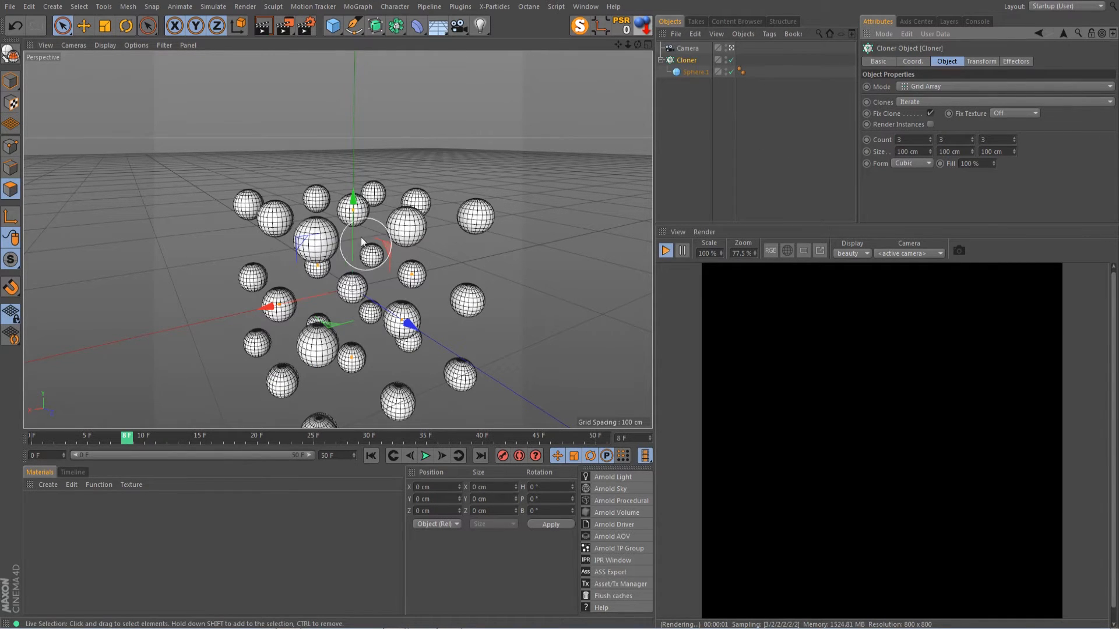
# Add a Random effector to the Cloner.
pyautogui.click(356, 6)
pyautogui.moveTo(382, 24)
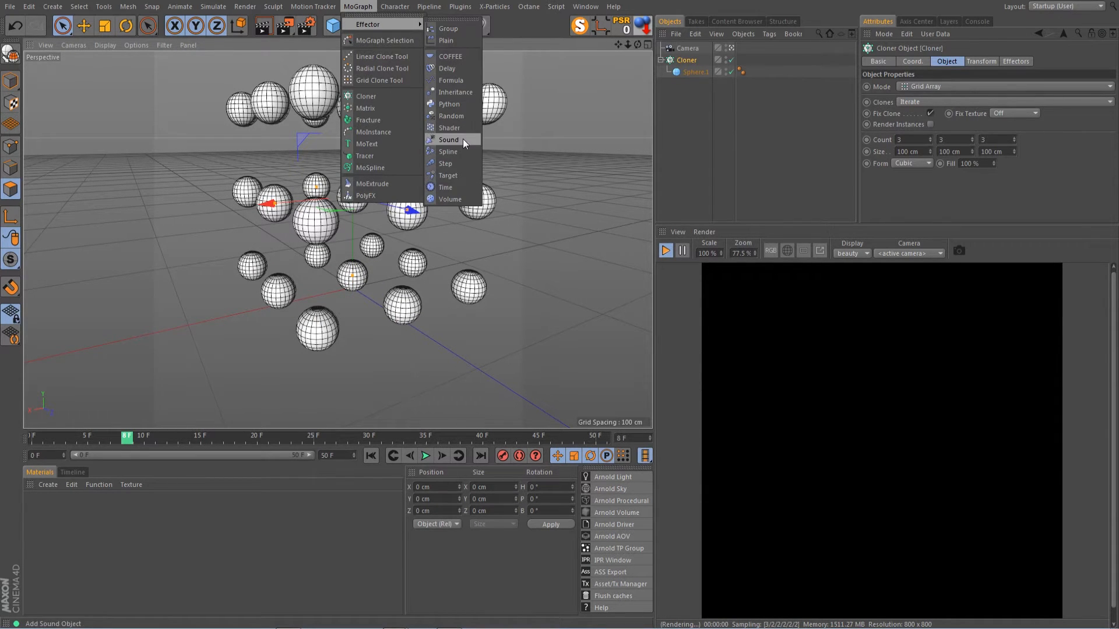
pyautogui.click(464, 119)
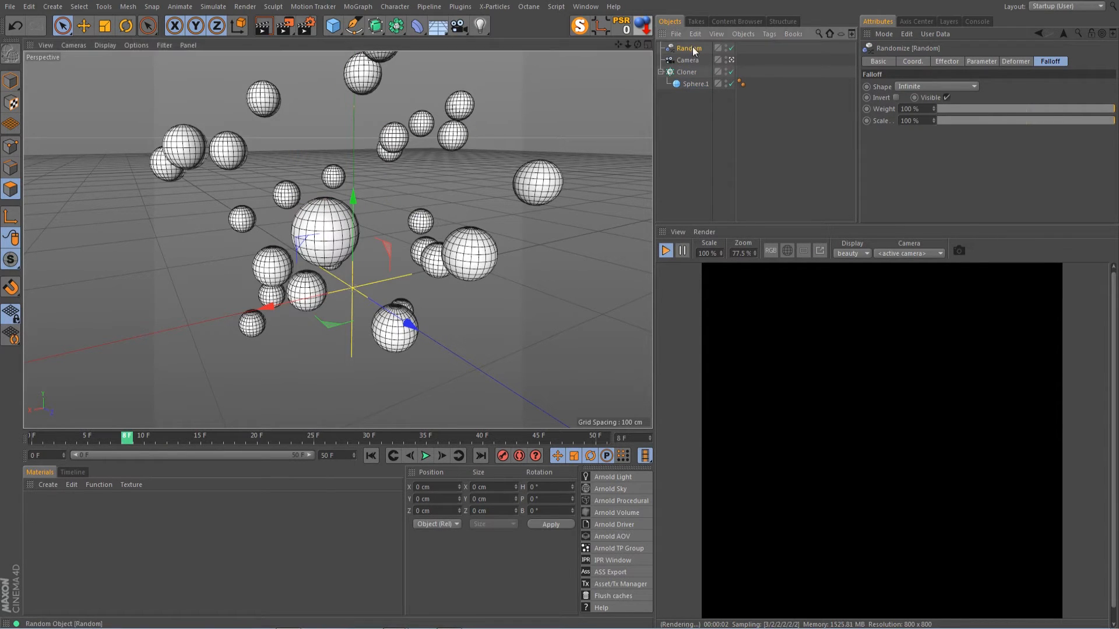
# Enable uniform scale randomization in the Random effector and set its scale to 0.5.
pyautogui.click(945, 62)
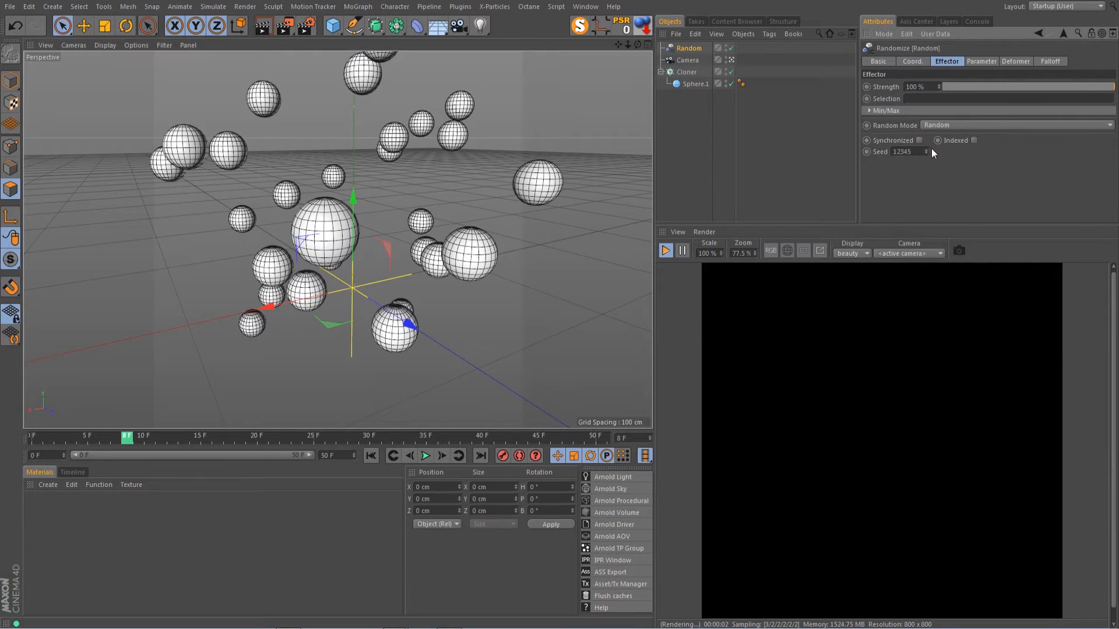
pyautogui.click(994, 60)
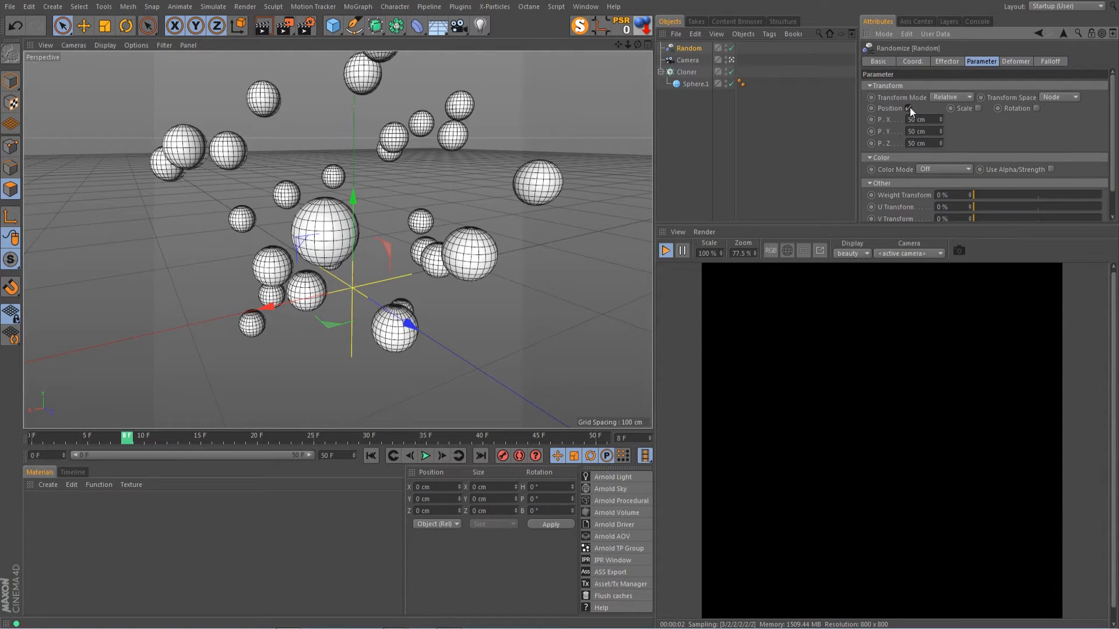
pyautogui.click(979, 108)
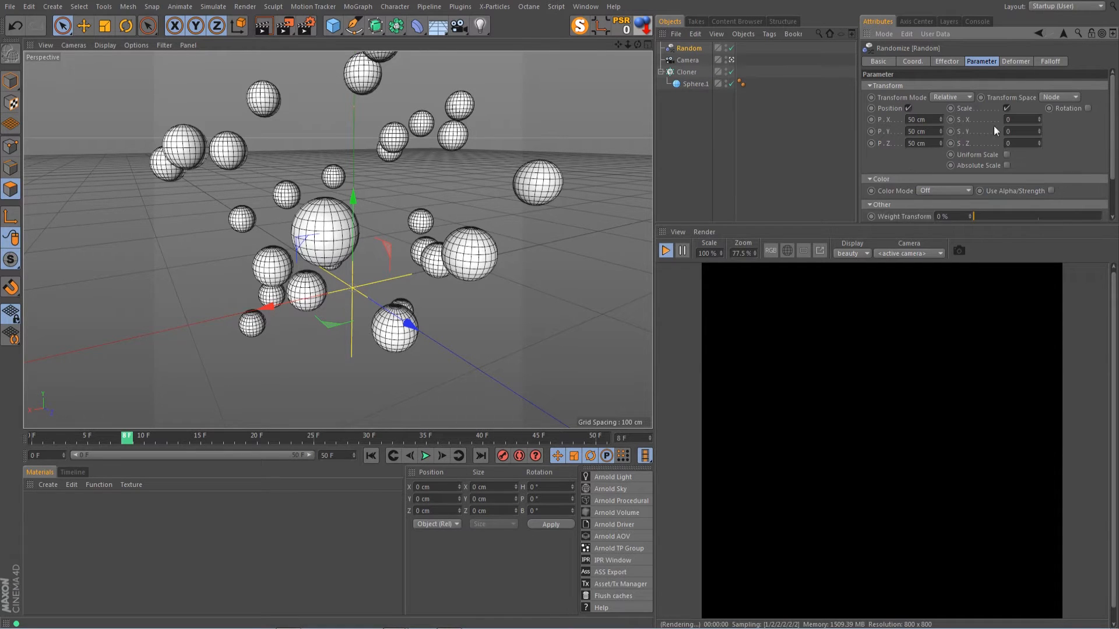
pyautogui.click(1006, 154)
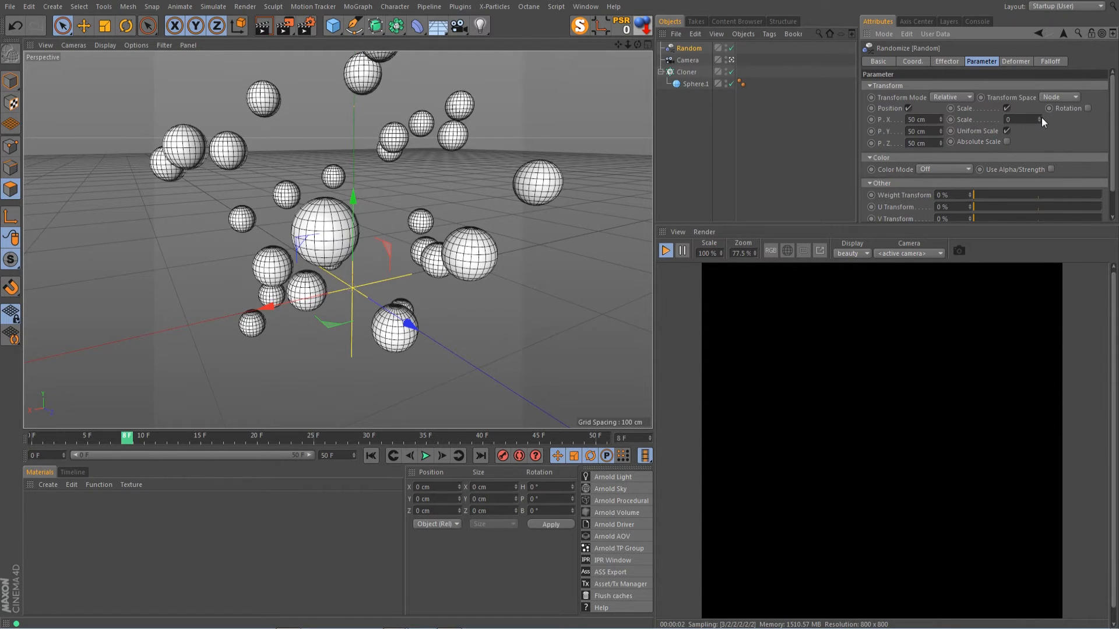
pyautogui.moveTo(1040, 119); pyautogui.dragTo(1071, 119)
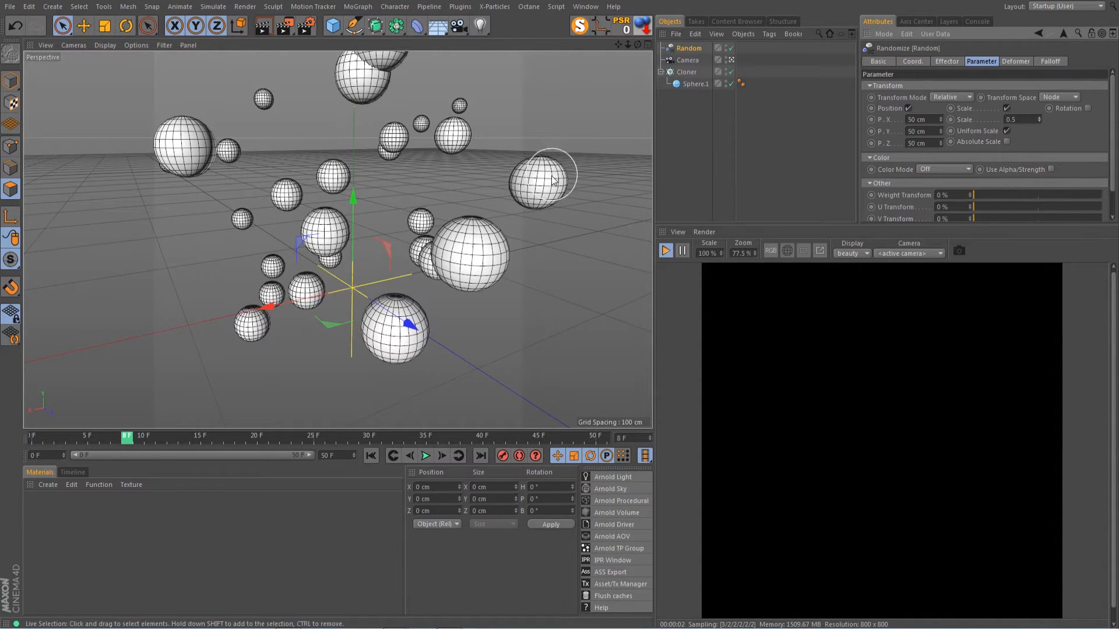
# Try a radius of 5 cm on the cloned sphere and settle on 7 cm.
pyautogui.click(694, 85)
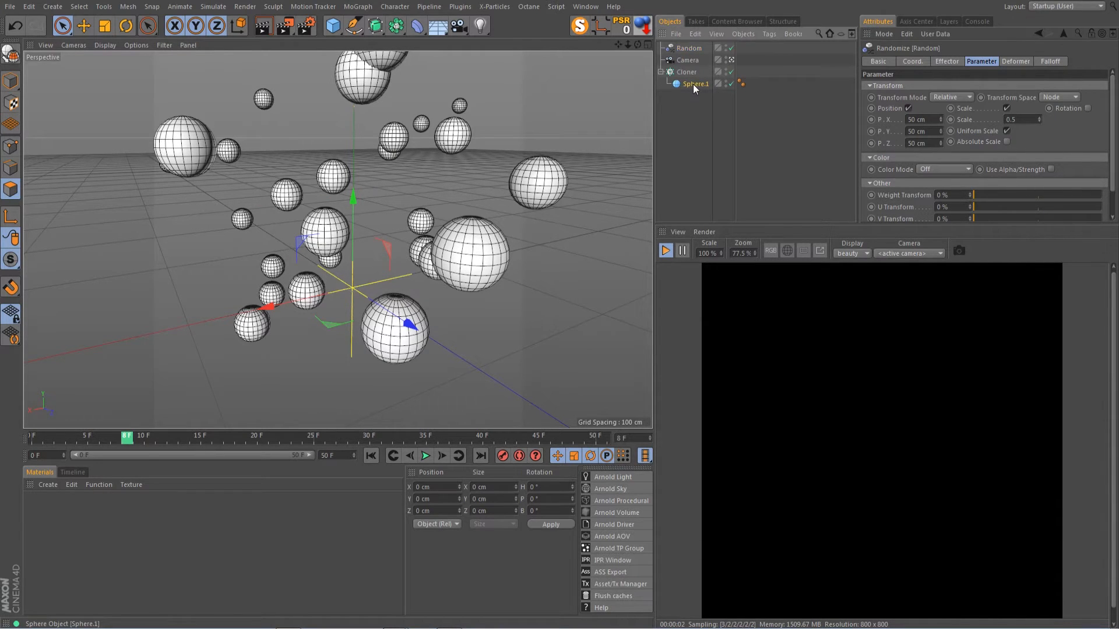
pyautogui.moveTo(941, 88); pyautogui.dragTo(832, 93)
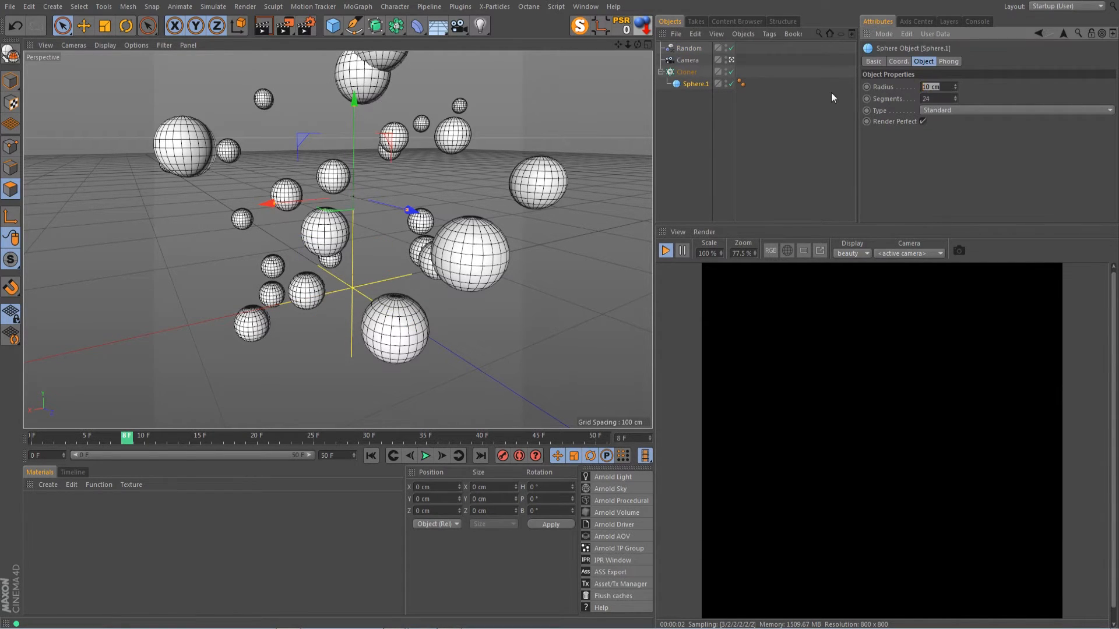
pyautogui.write('5')
pyautogui.press('Return')
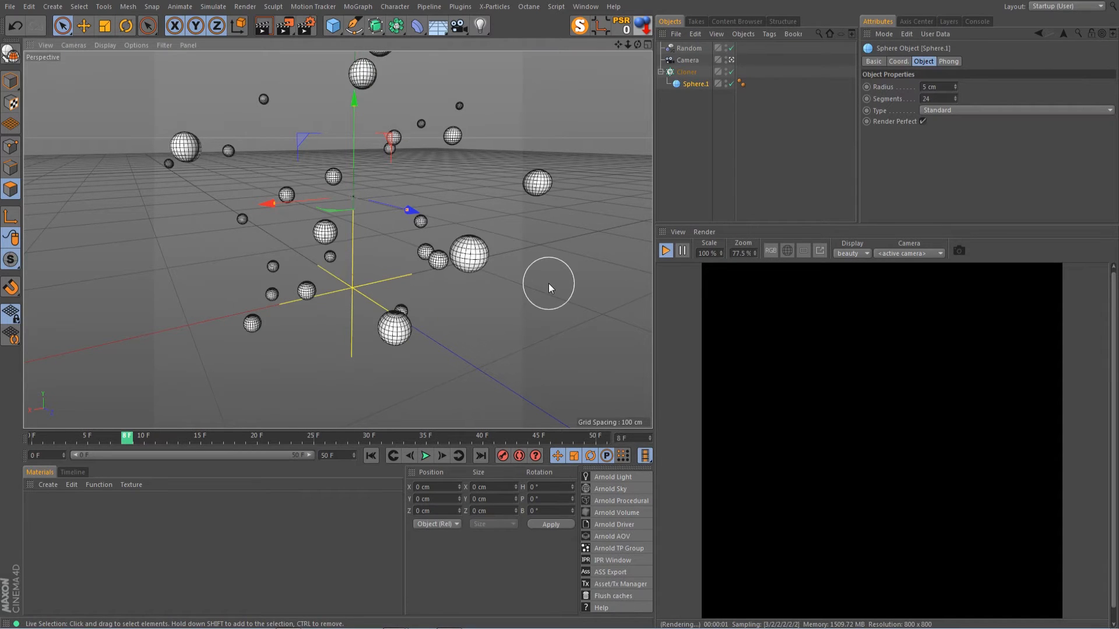
pyautogui.moveTo(941, 86); pyautogui.dragTo(785, 82)
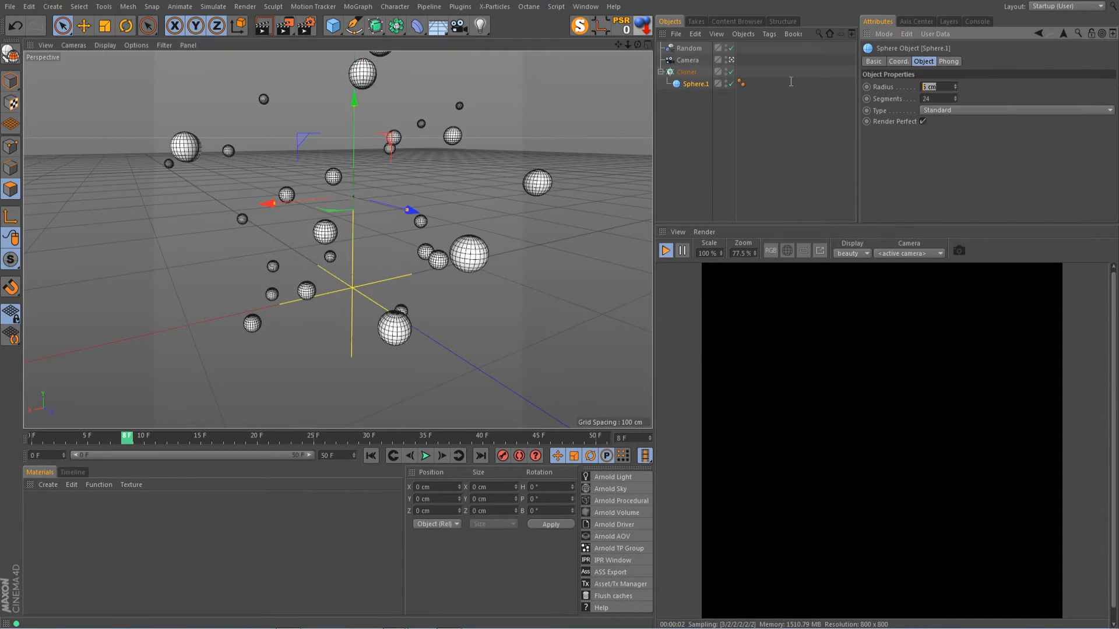
pyautogui.write('7')
pyautogui.press('Return')
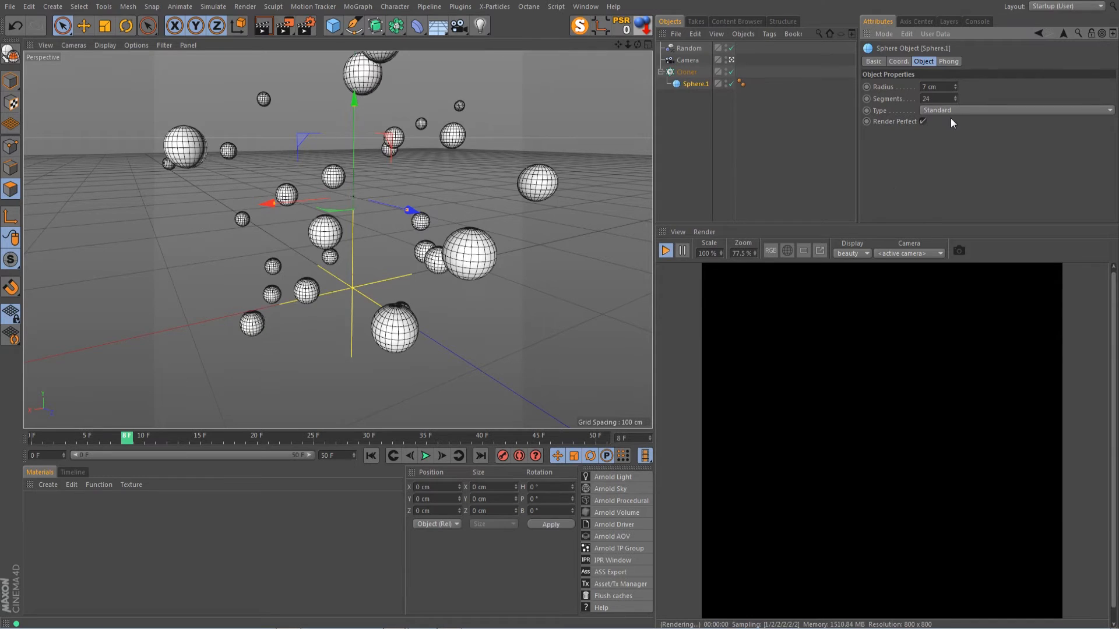
# Reduce the cloned sphere's segments to 12 and raise them to 18.
pyautogui.click(955, 110)
pyautogui.click(948, 105)
pyautogui.moveTo(940, 99); pyautogui.dragTo(808, 104)
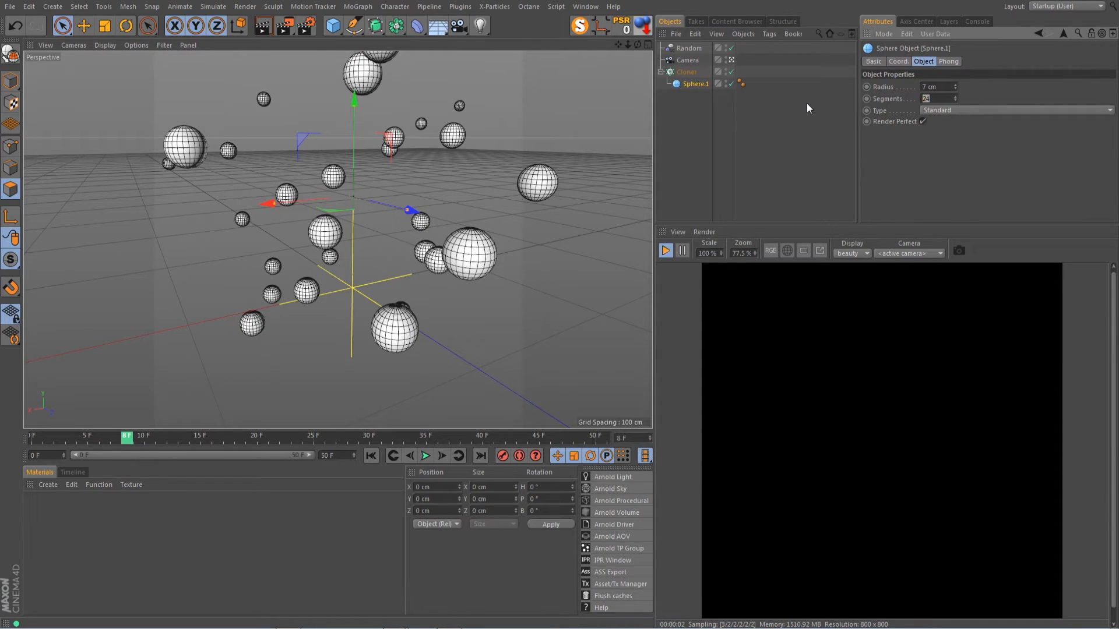
pyautogui.write('12')
pyautogui.press('Return')
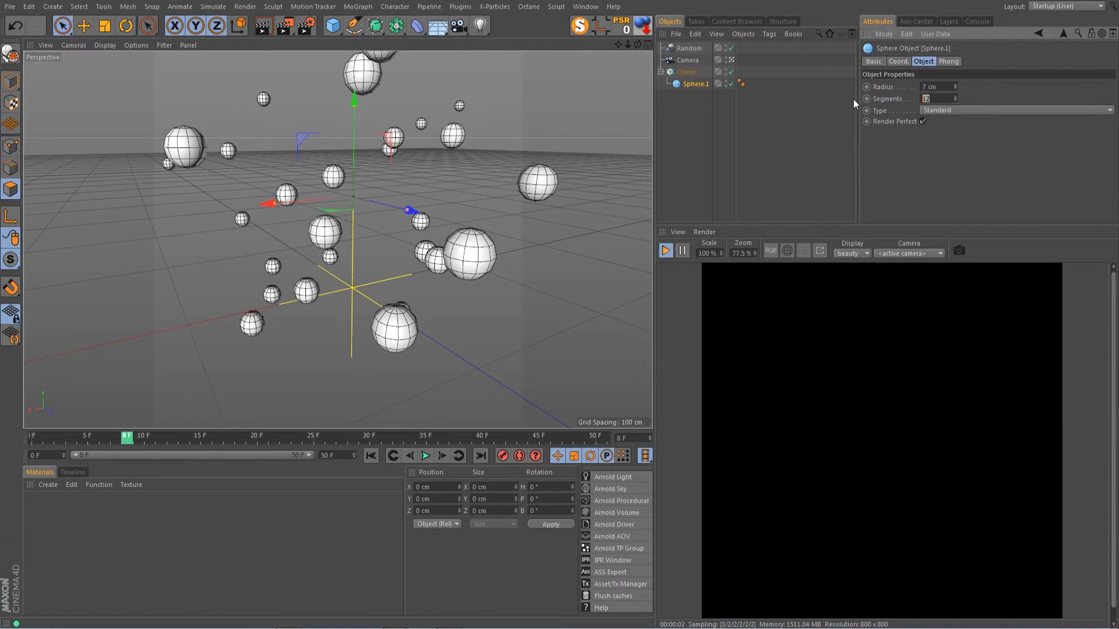
pyautogui.write('18')
pyautogui.press('Return')
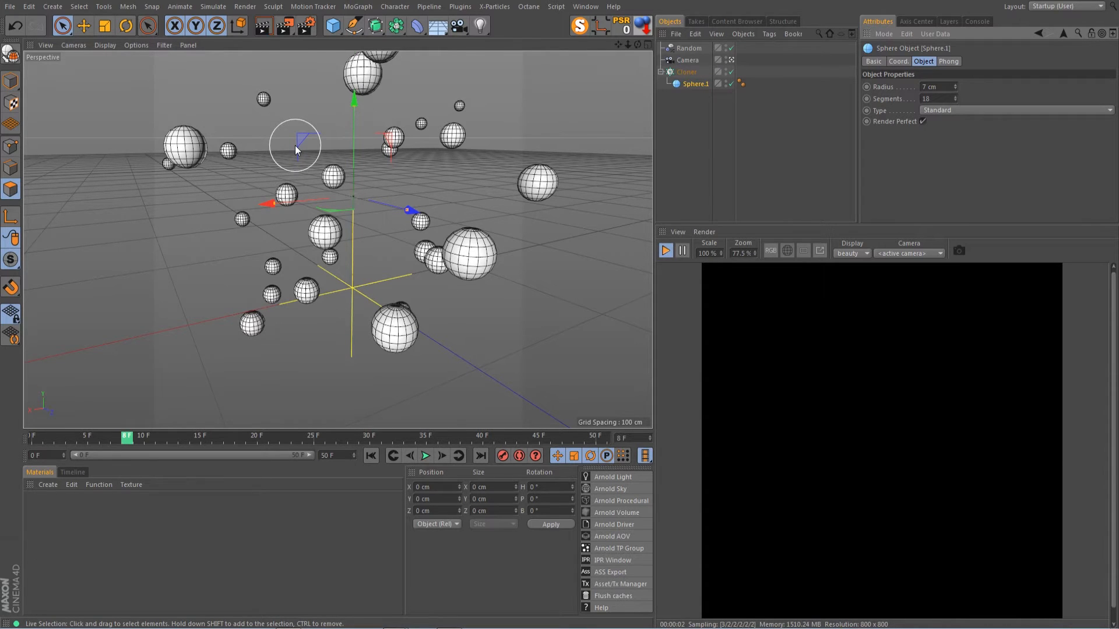
# Add a Rigid Body simulation tag to the Cloner.
pyautogui.click(687, 72)
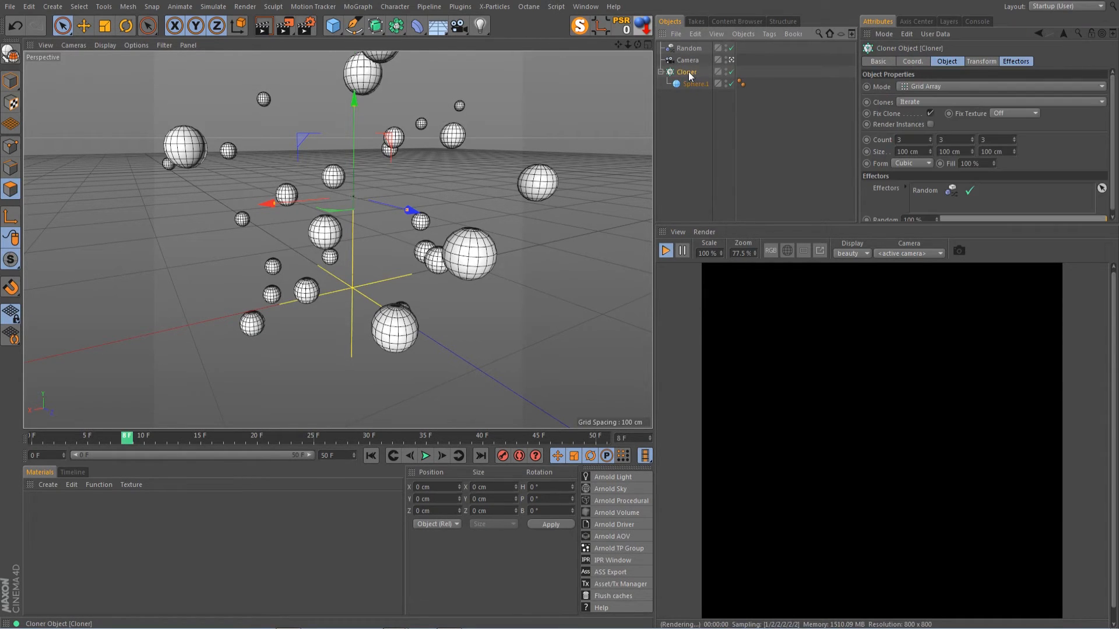
pyautogui.rightClick(688, 72)
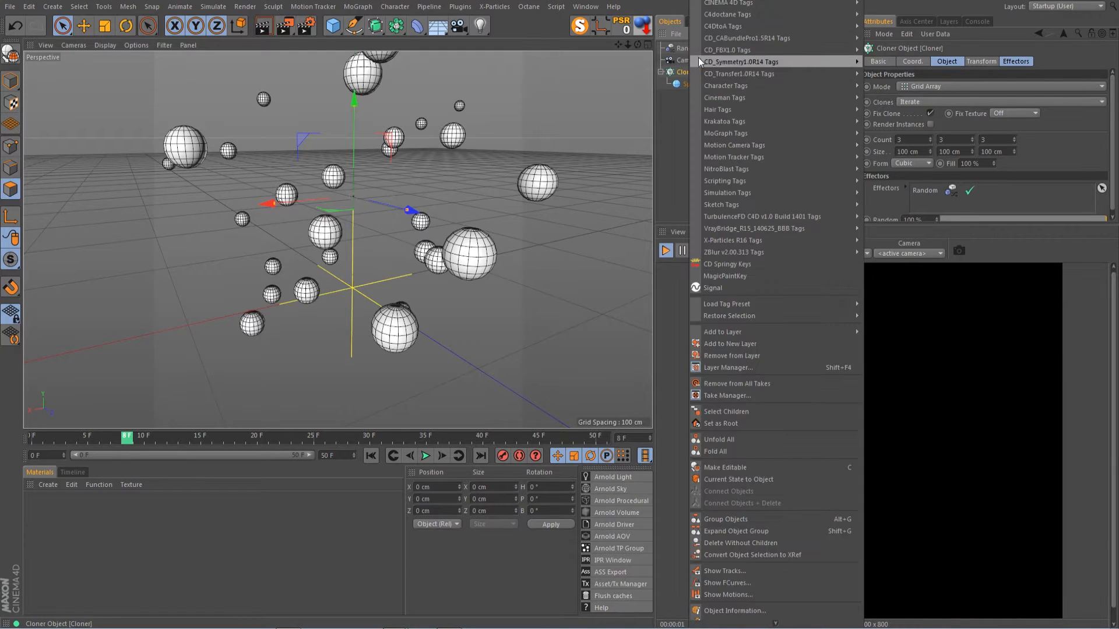
pyautogui.moveTo(735, 194)
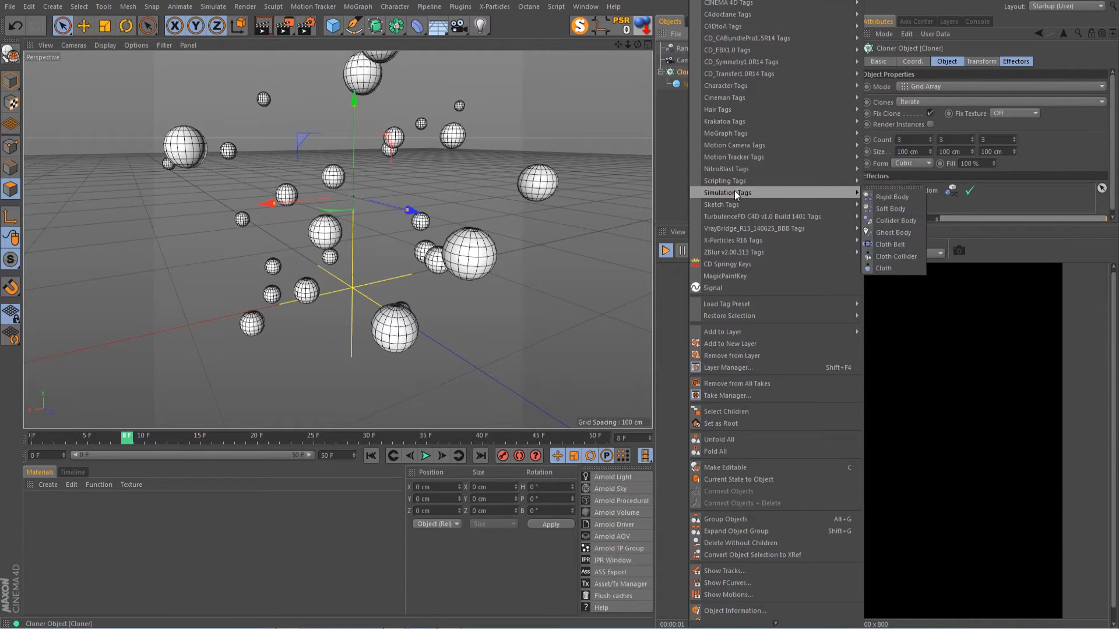
pyautogui.click(894, 198)
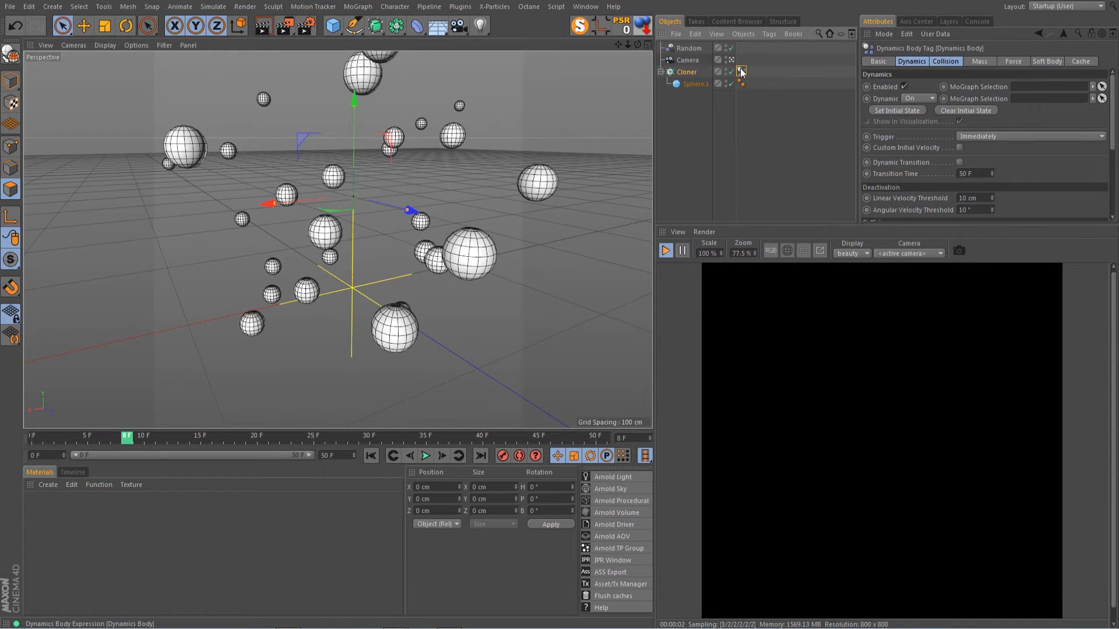
# Set the Cloner's dynamics collision to Apply Tag to Children with Individual Elements set to All.
pyautogui.click(944, 62)
pyautogui.click(979, 86)
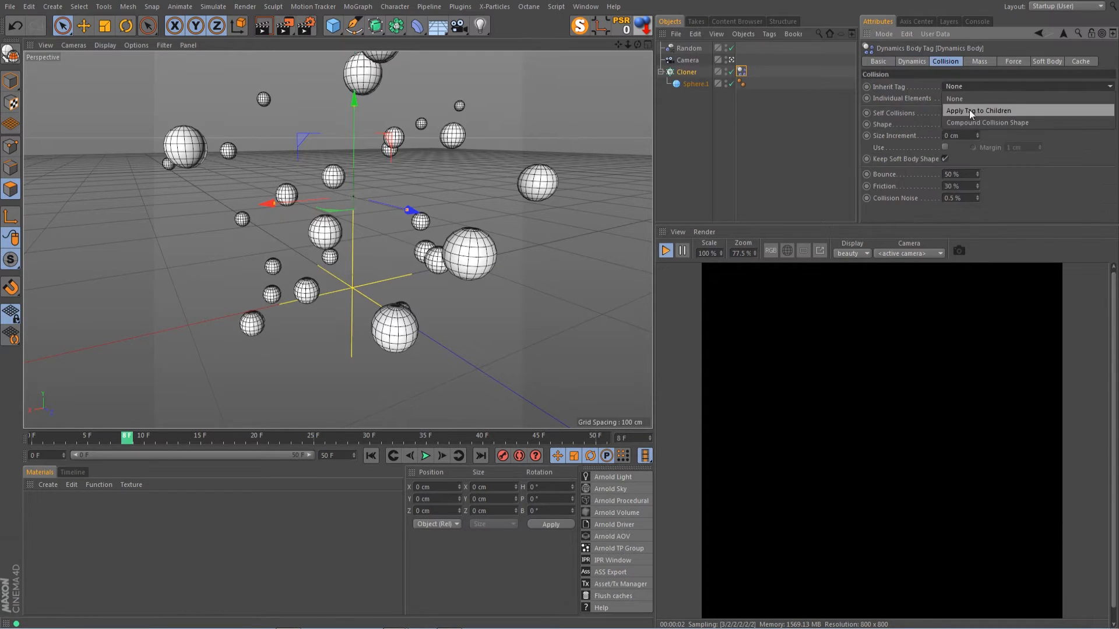
pyautogui.click(967, 111)
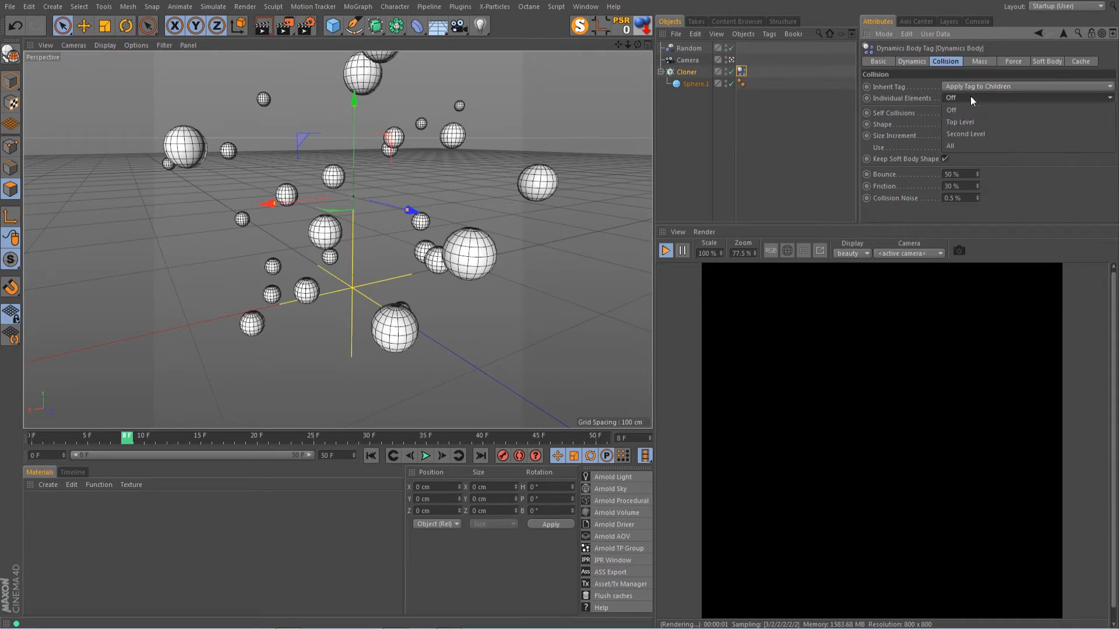
pyautogui.click(970, 98)
pyautogui.click(967, 142)
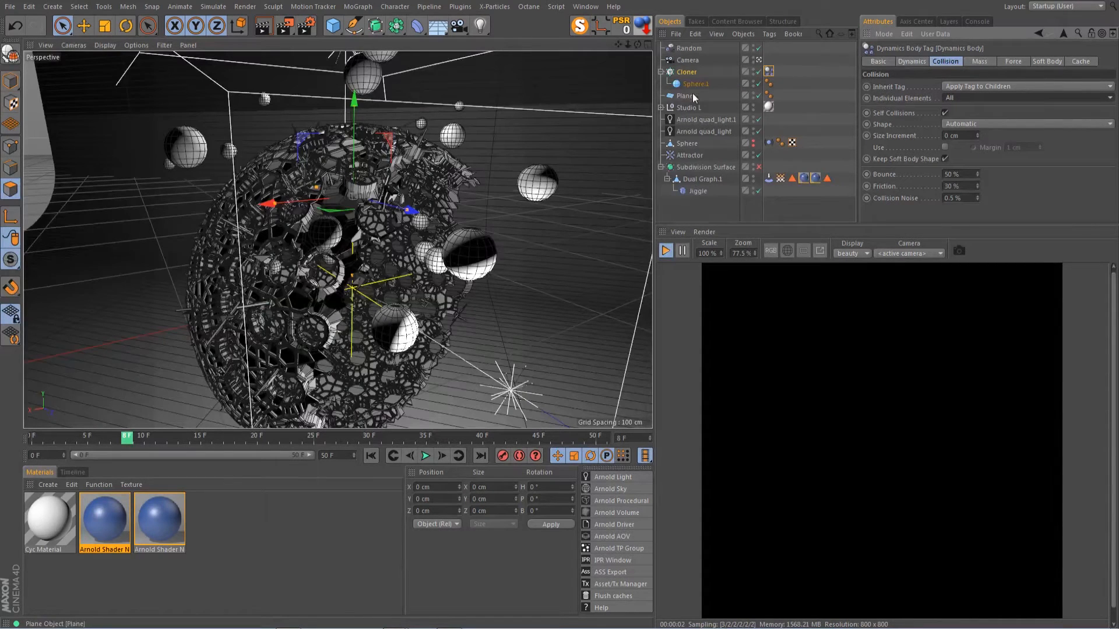
# Hide the floor plane in both the editor and the renderer.
pyautogui.click(686, 98)
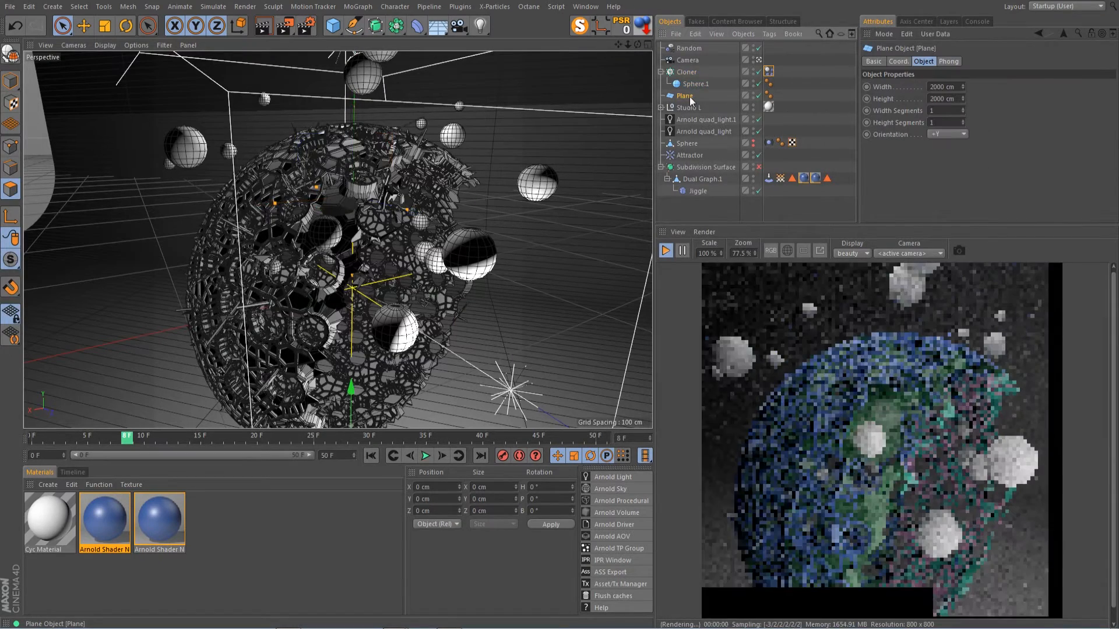
pyautogui.rightClick(690, 96)
pyautogui.press('Escape')
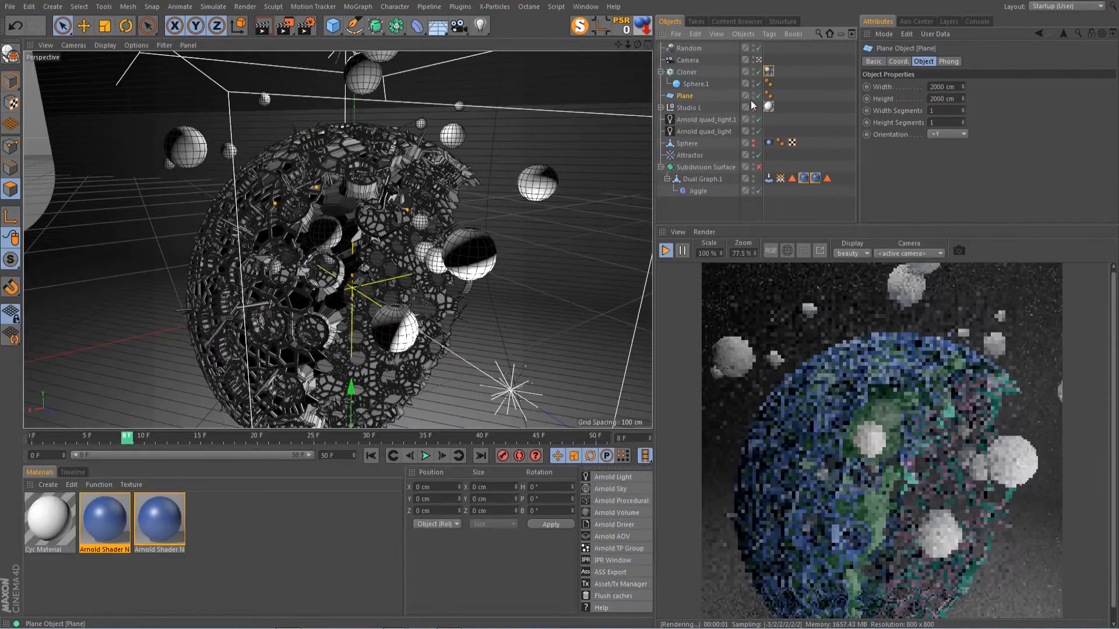
pyautogui.click(753, 98)
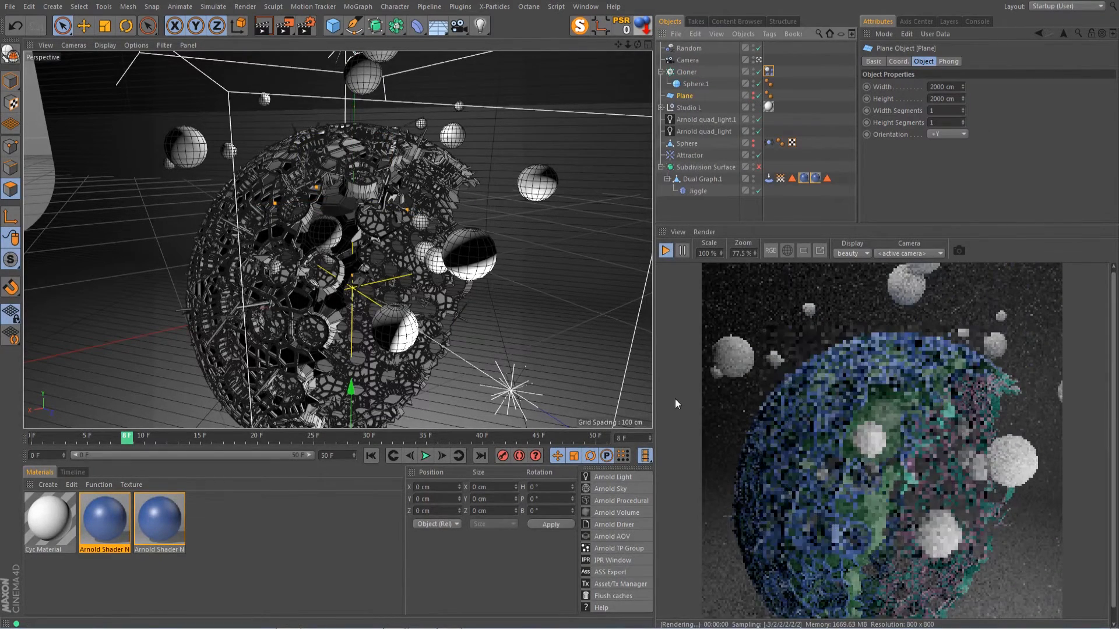
# Add a Collider Body simulation tag to the floor plane.
pyautogui.rightClick(686, 99)
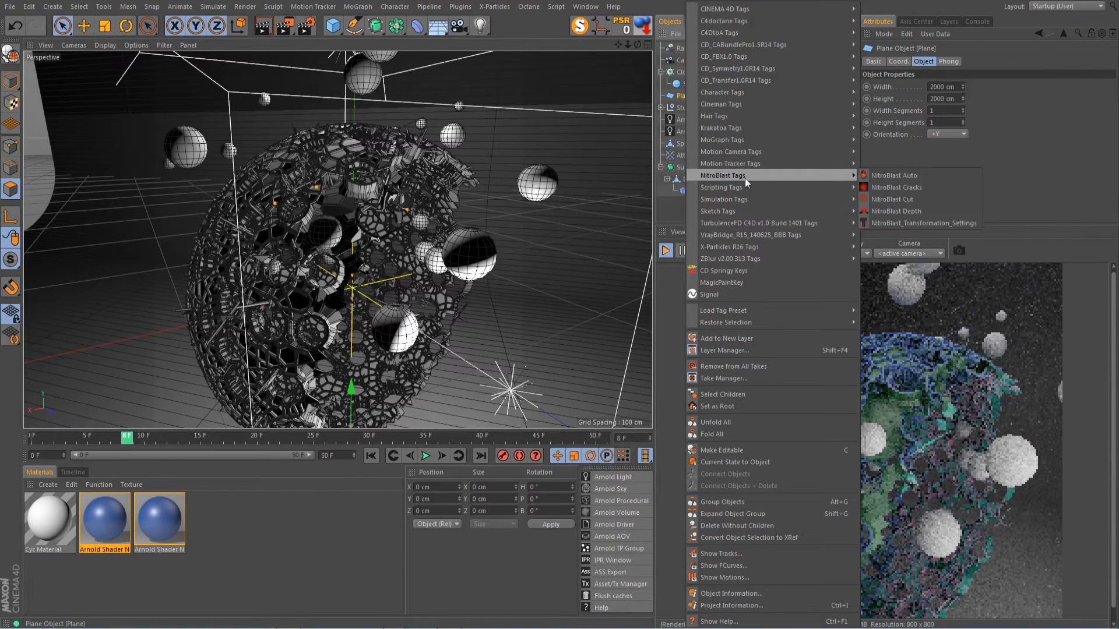
pyautogui.moveTo(744, 151)
pyautogui.moveTo(739, 199)
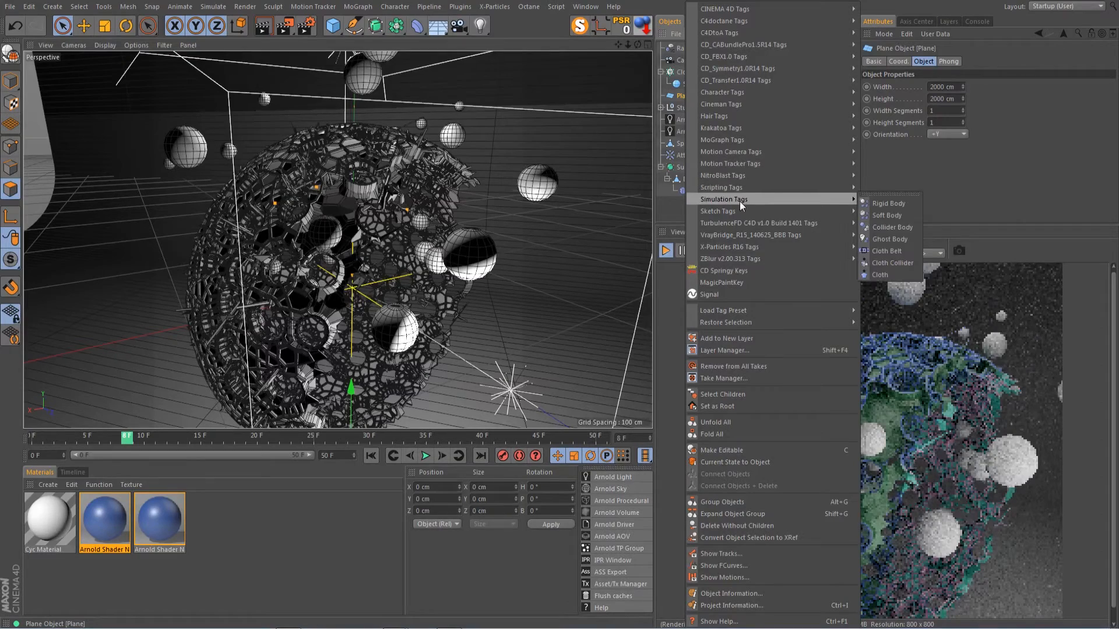
pyautogui.click(884, 221)
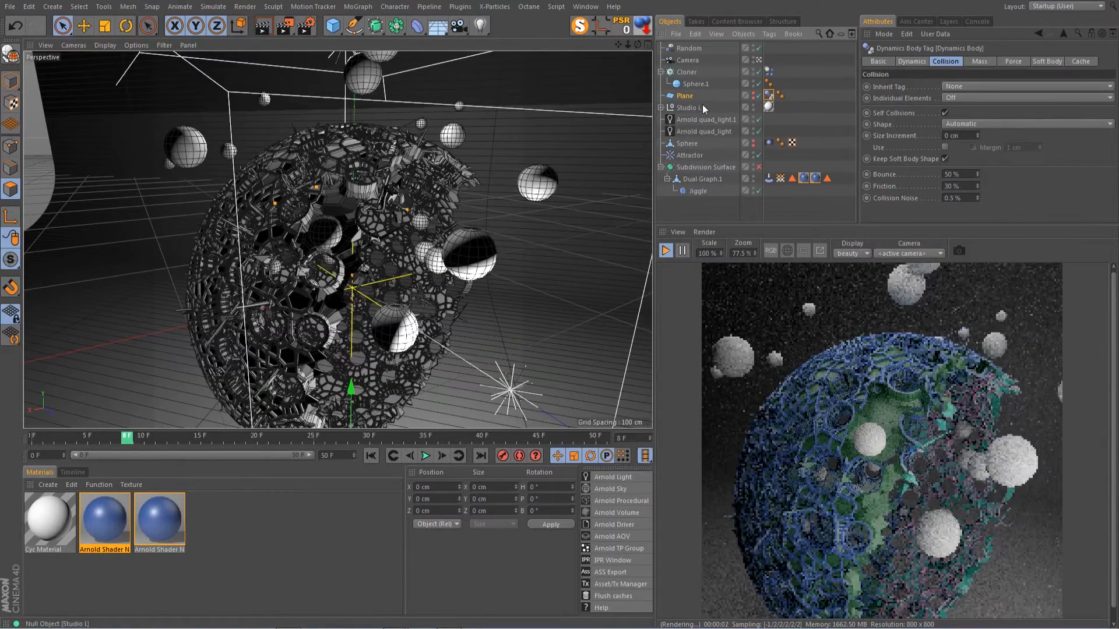
# Solo the Random effector, camera, Cloner with its sphere, and floor plane, and play back the dynamics simulation.
pyautogui.click(689, 95)
pyautogui.keyDown('shift'); pyautogui.click(684, 48); pyautogui.keyUp('shift')
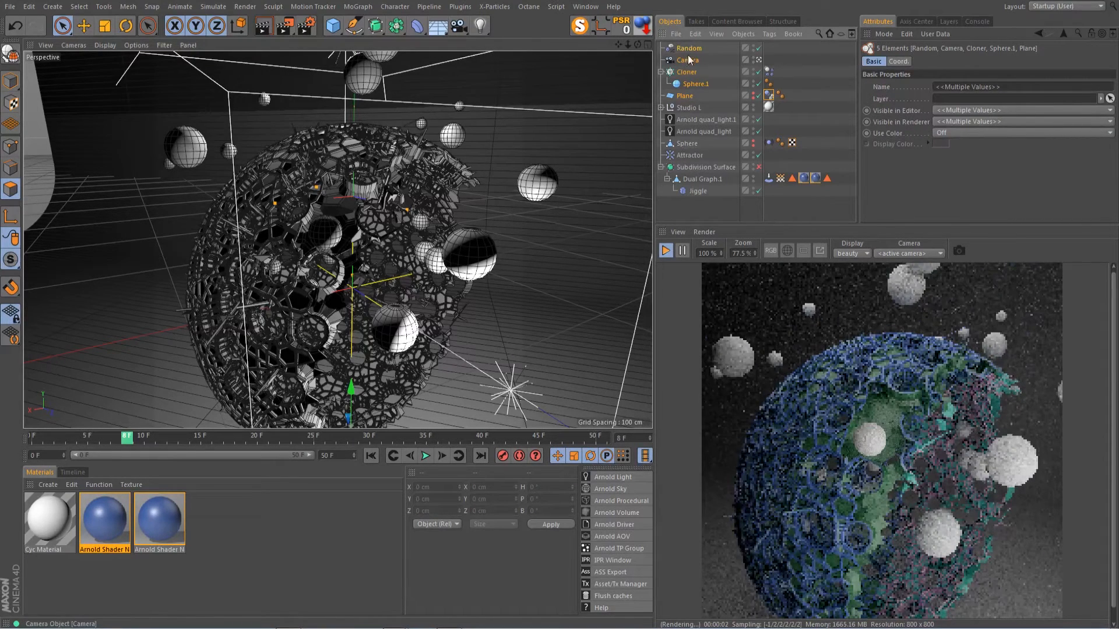
pyautogui.click(577, 33)
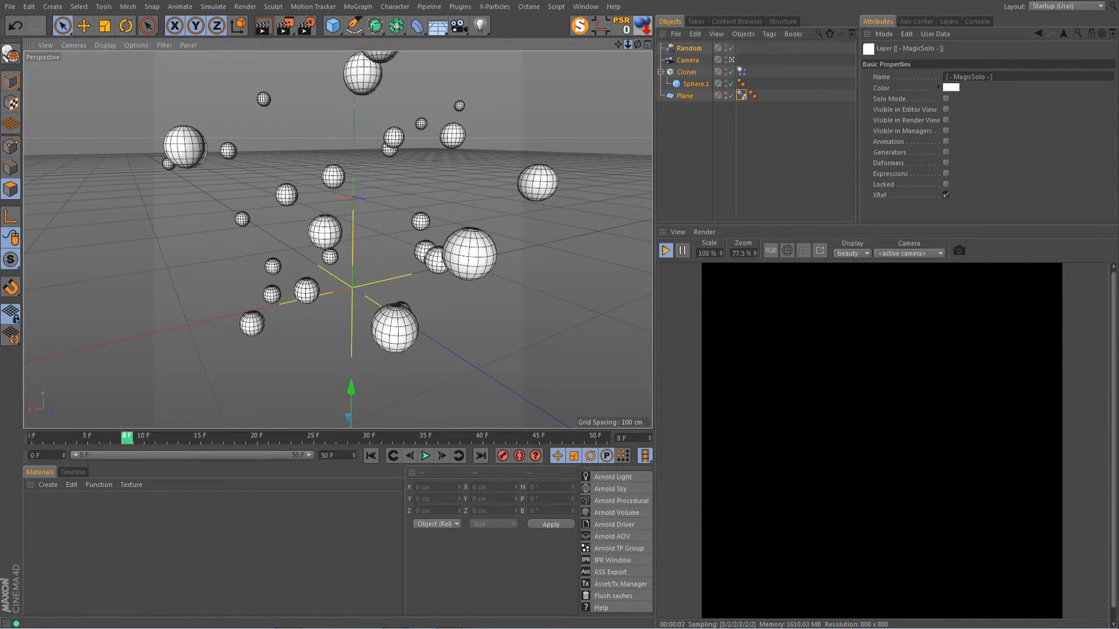
pyautogui.moveTo(627, 45); pyautogui.dragTo(585, 46)
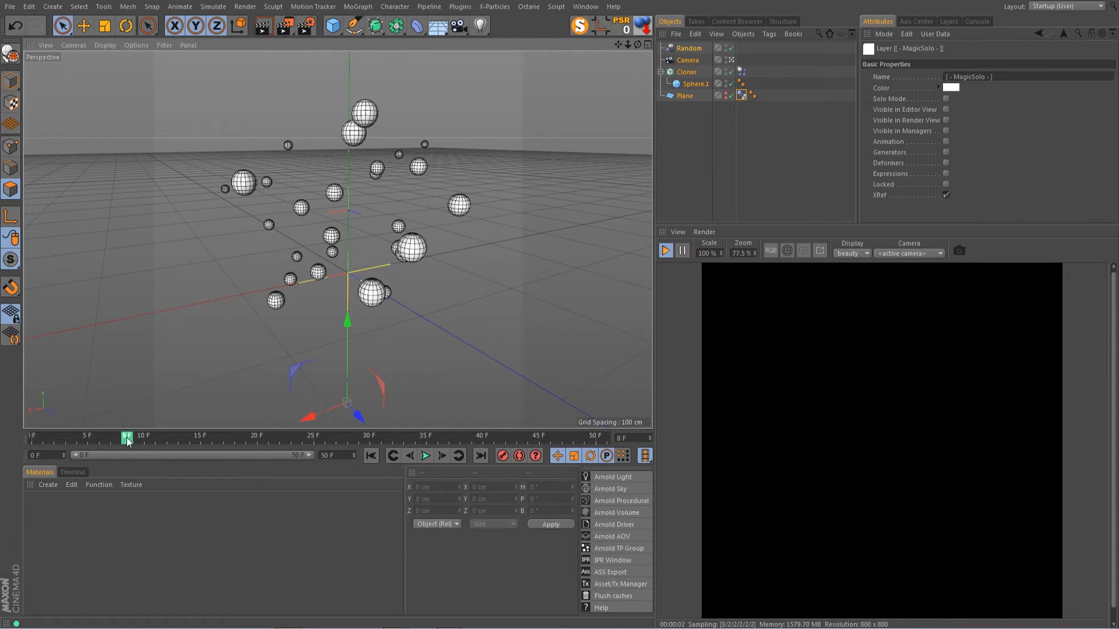
pyautogui.click(426, 456)
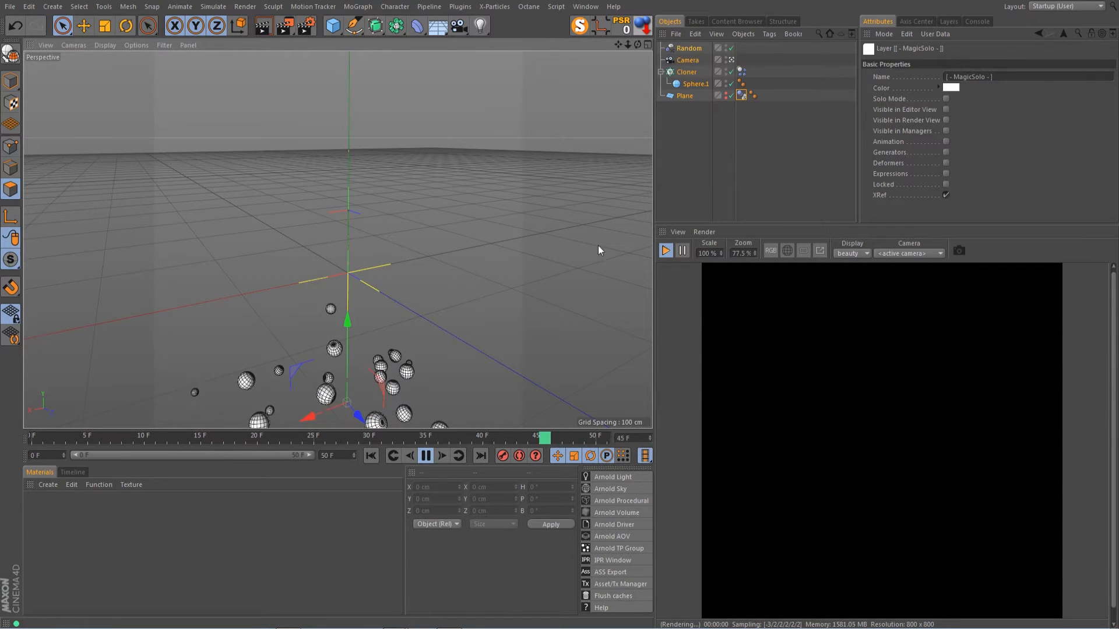
# Replay the falling spheres' dynamics simulation from frame 0 and stop it at frame 48.
pyautogui.click(425, 456)
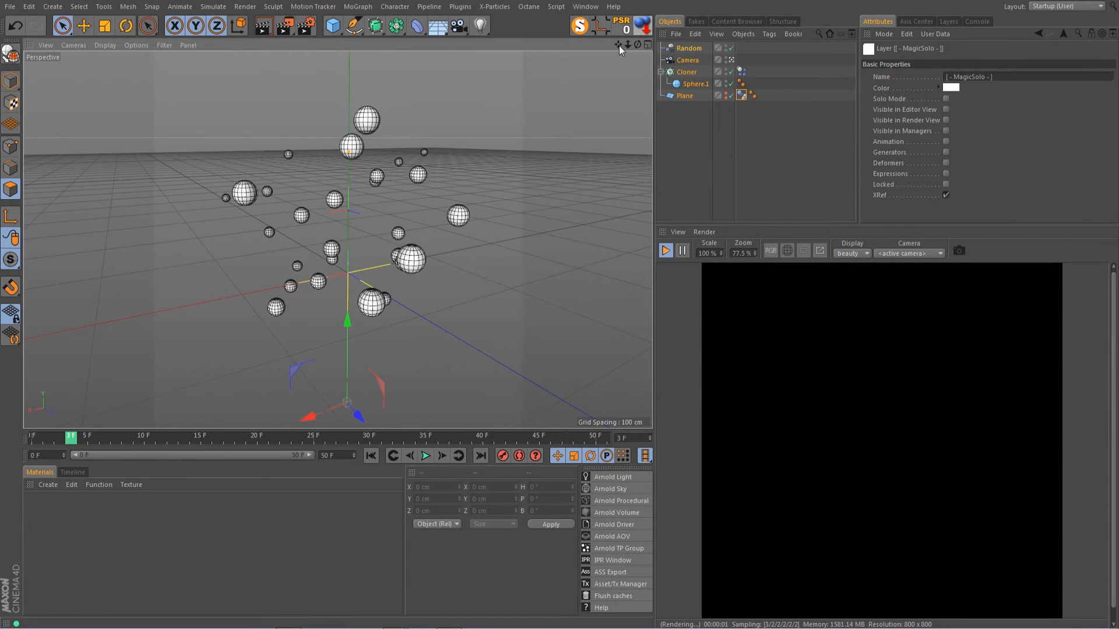
pyautogui.moveTo(619, 45); pyautogui.dragTo(617, 16)
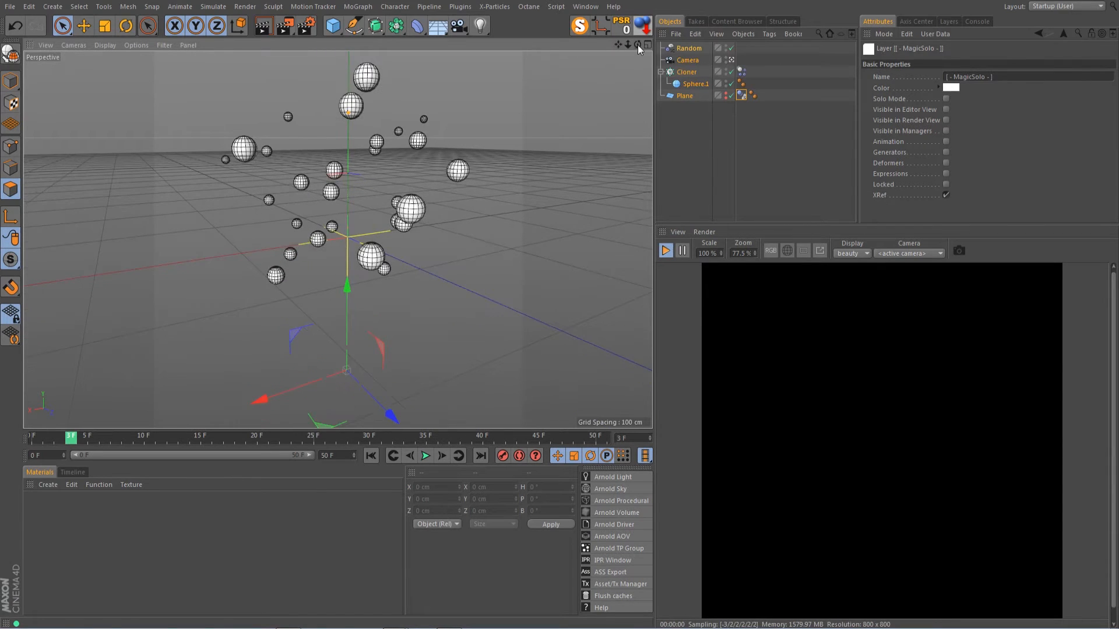
pyautogui.click(371, 455)
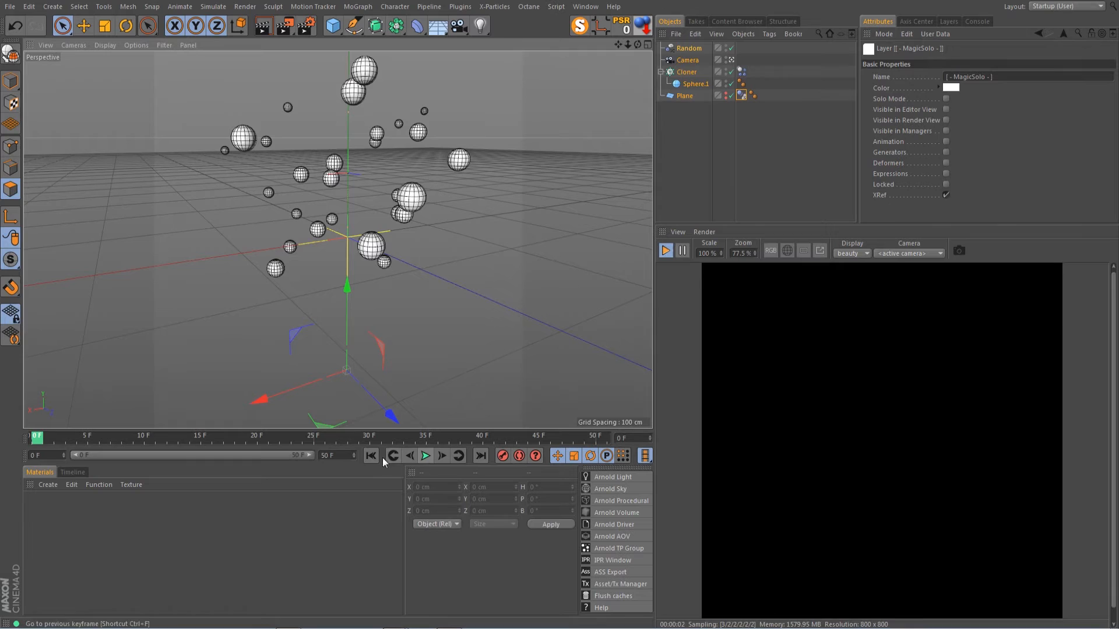
pyautogui.click(425, 456)
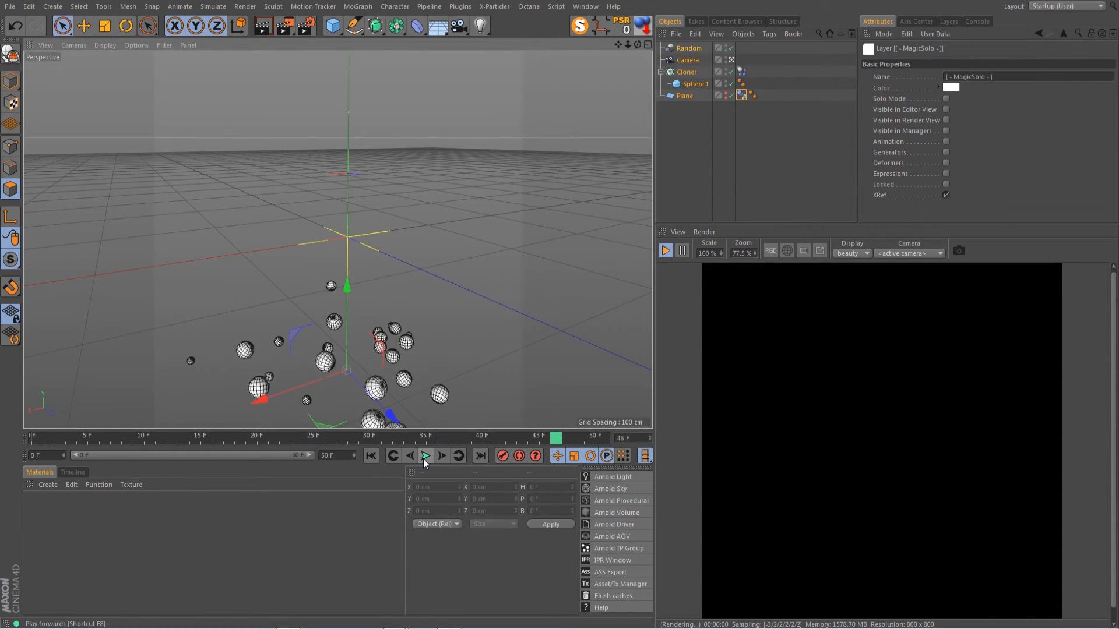
pyautogui.click(425, 456)
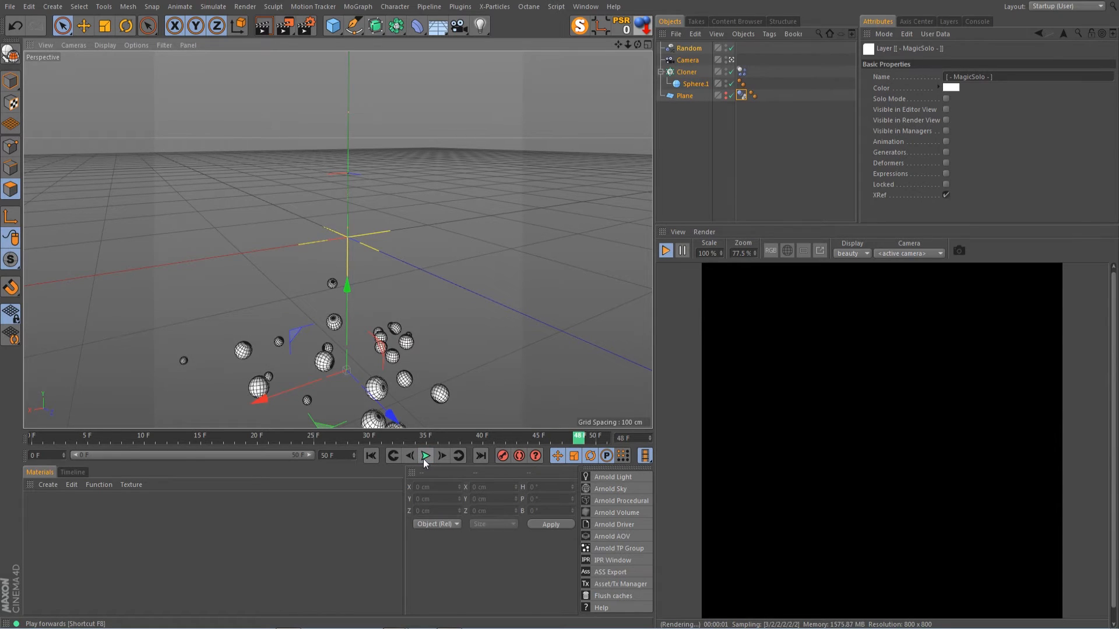
# Turn off Magic Solo to bring the hidden lights, studio and Dual Graph.1 sphere back into the scene.
pyautogui.click(742, 70)
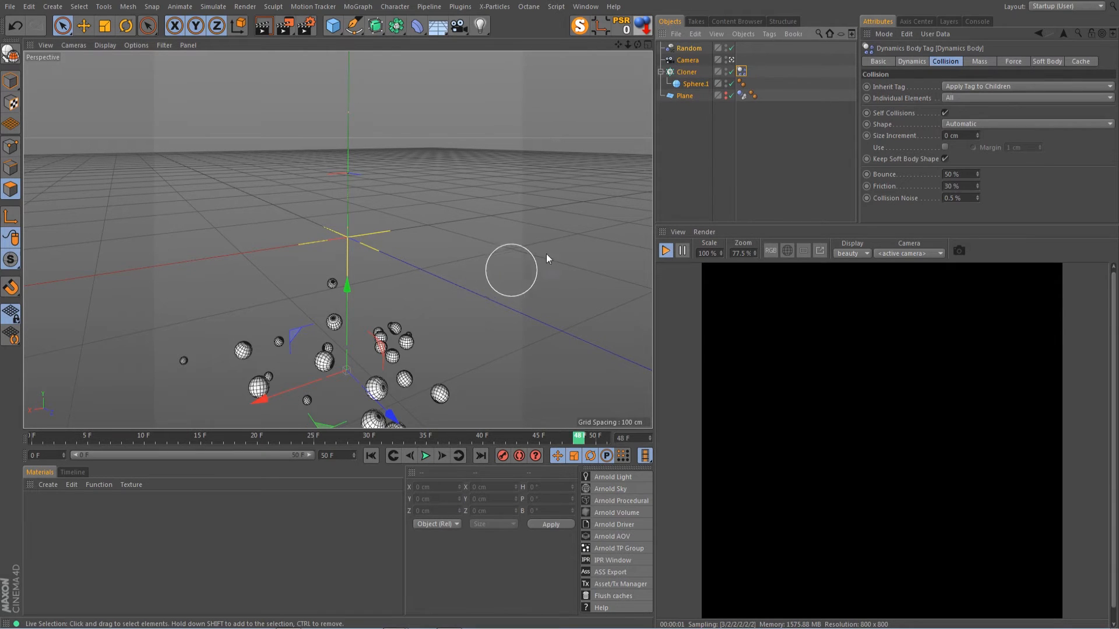
pyautogui.click(579, 27)
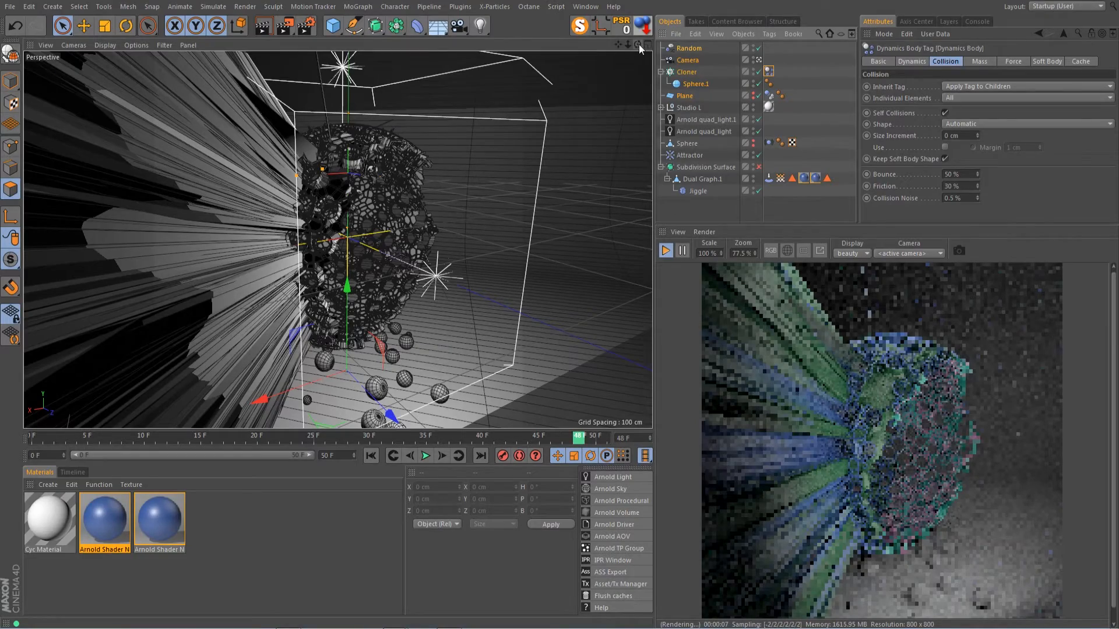
pyautogui.moveTo(638, 44)
pyautogui.mouseDown()
pyautogui.moveTo(665, 58)
pyautogui.moveTo(638, 51)
pyautogui.mouseUp()
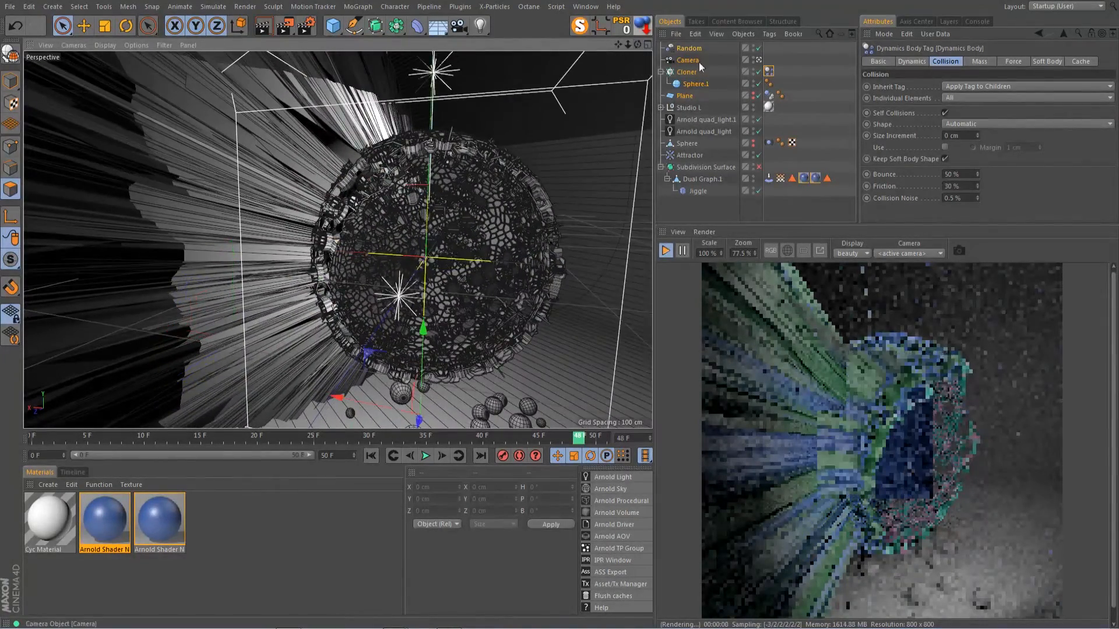
# Select Dual Graph.1, stop the Arnold IPR render and leave the scene camera, framing the large sphere with the fallen balls.
pyautogui.click(702, 179)
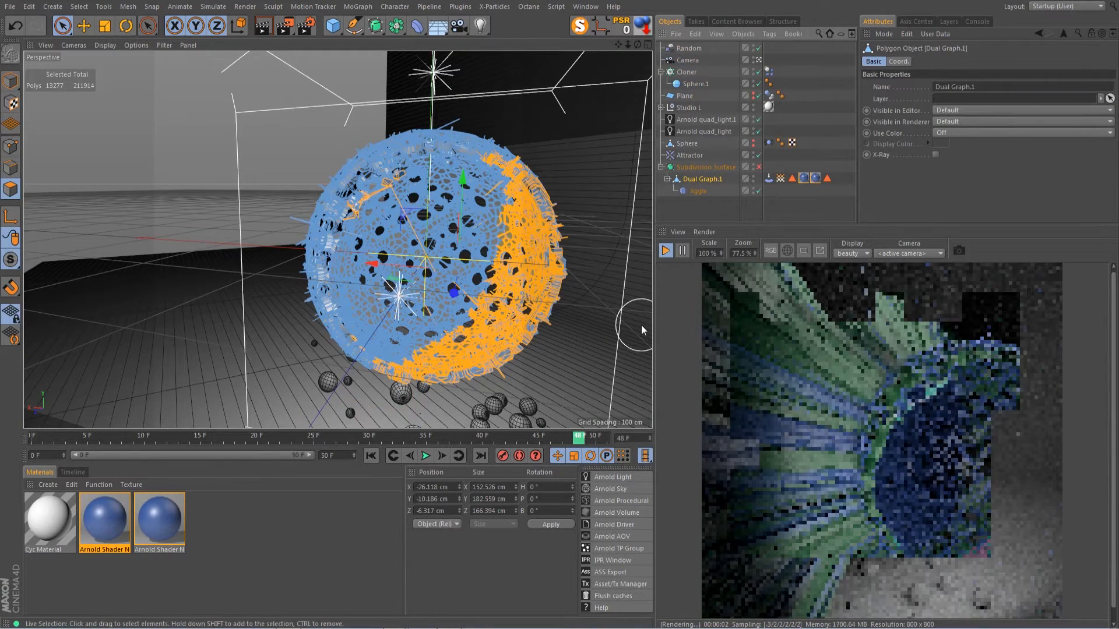
pyautogui.click(665, 252)
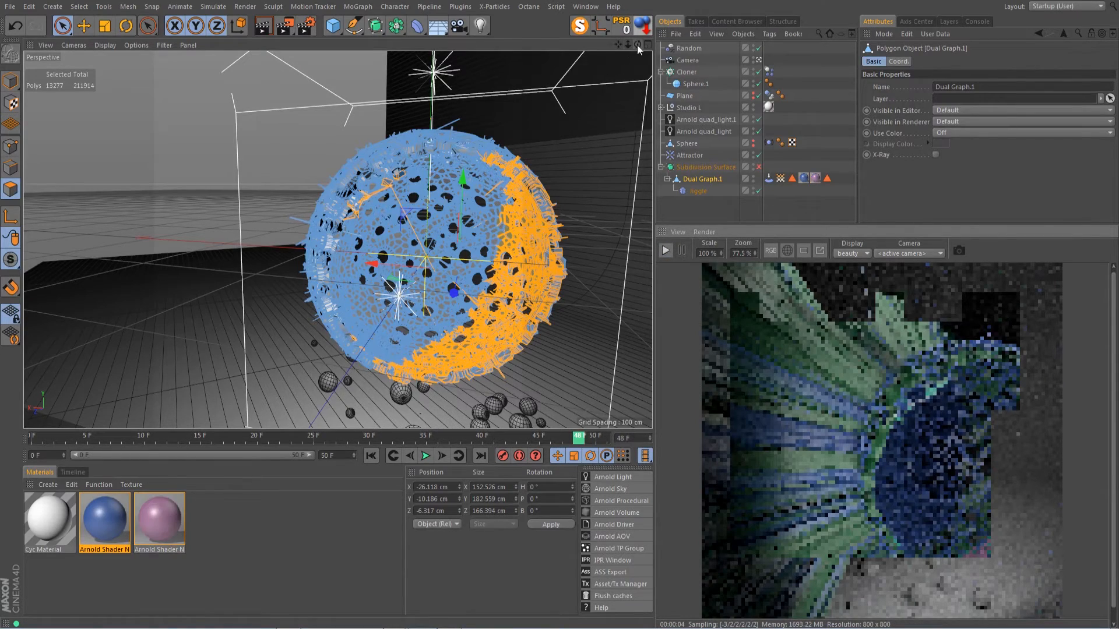
pyautogui.moveTo(638, 44); pyautogui.dragTo(637, 45)
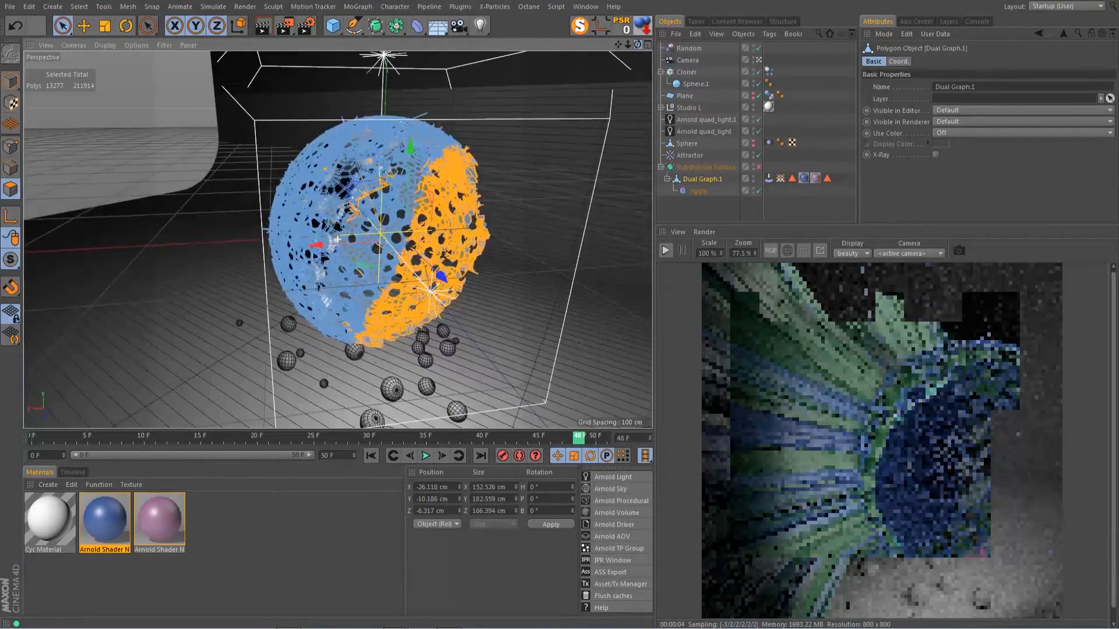
pyautogui.click(759, 60)
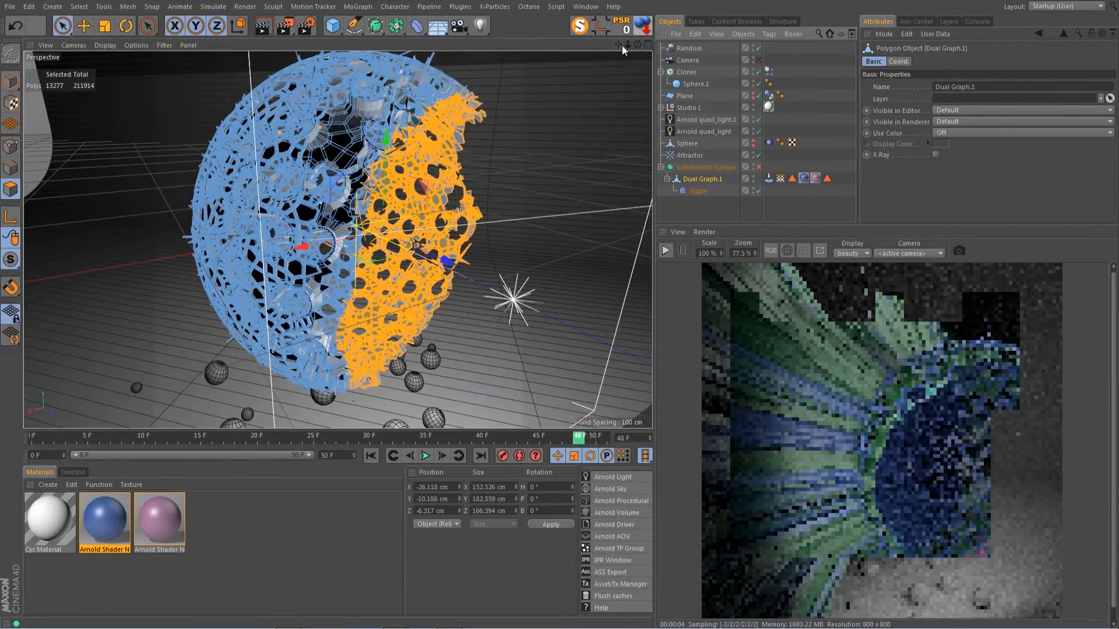
pyautogui.moveTo(621, 46); pyautogui.dragTo(639, 46)
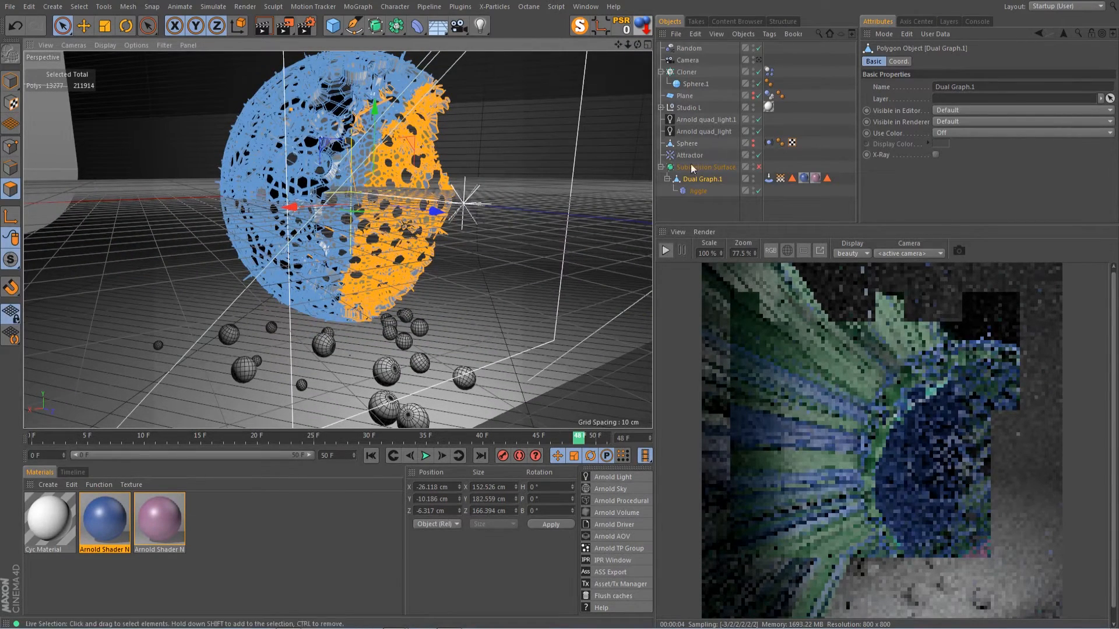
# Add a MoGraph Cache tag to the Cloner and bake its dynamics simulation.
pyautogui.click(770, 70)
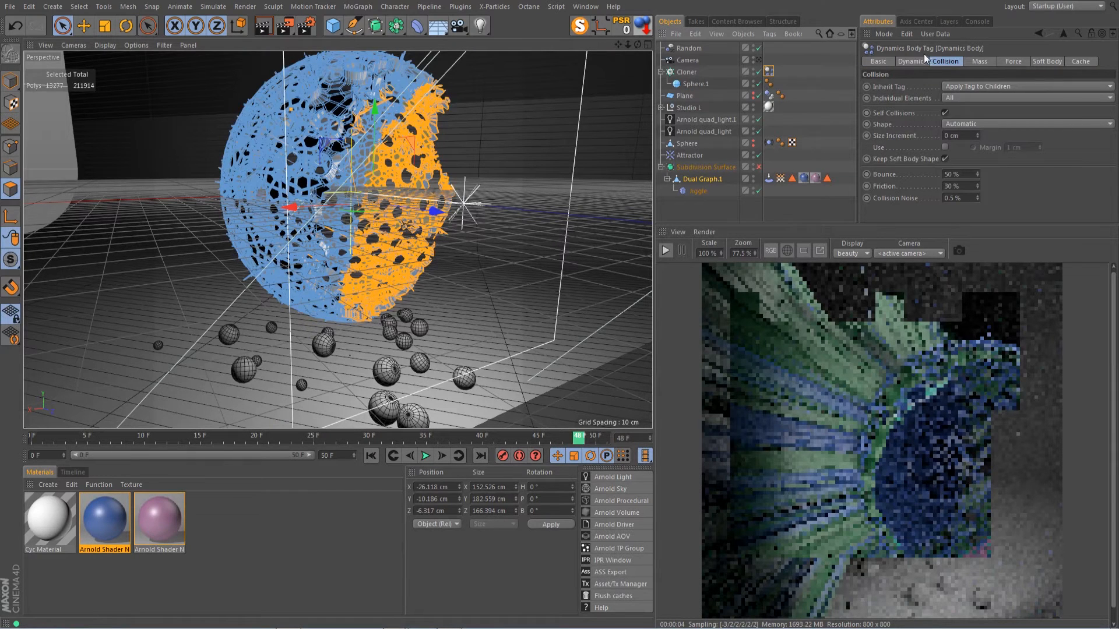
pyautogui.click(912, 61)
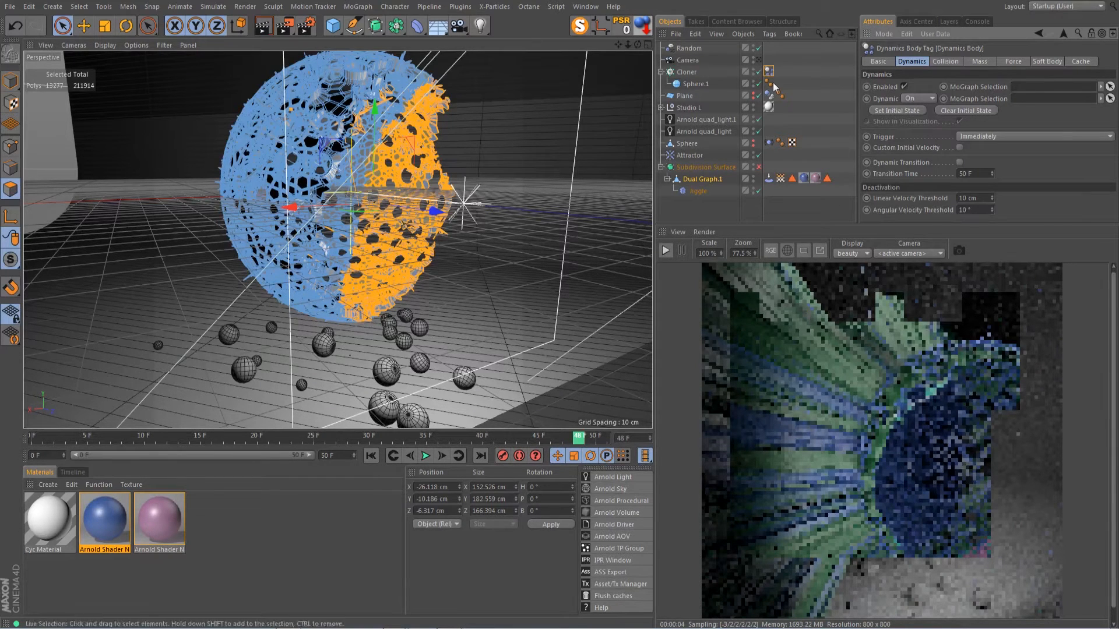
pyautogui.rightClick(688, 72)
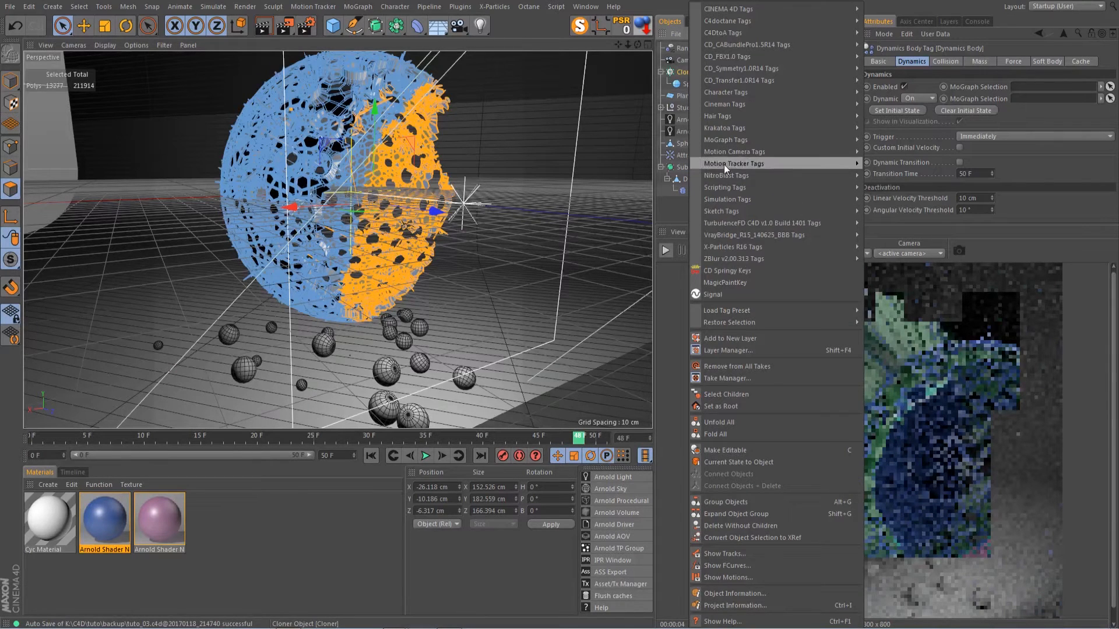
pyautogui.moveTo(725, 236)
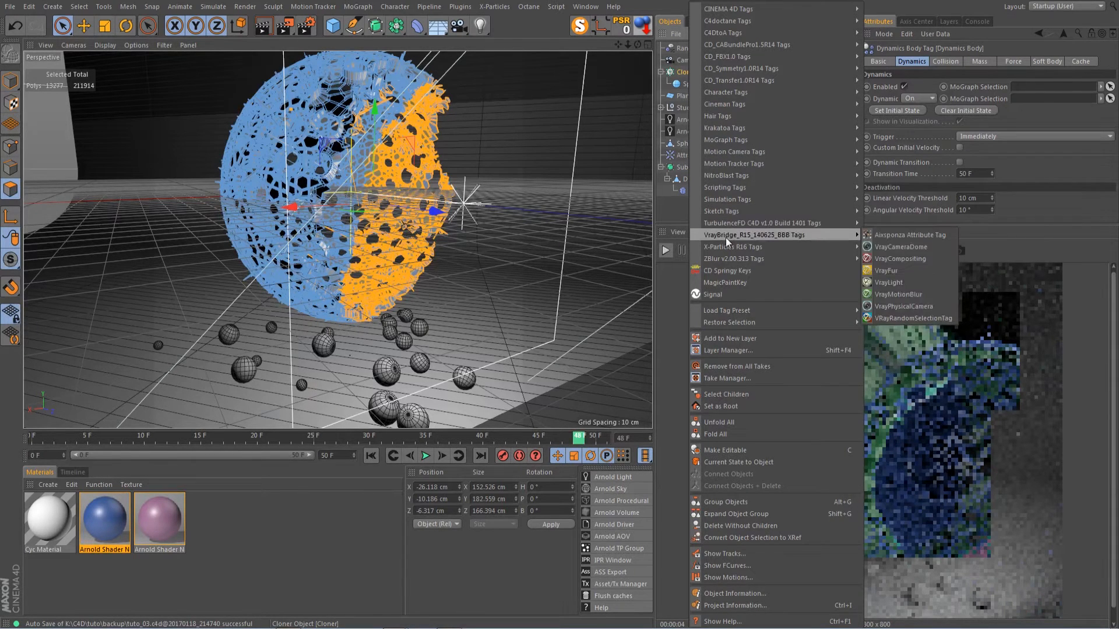
pyautogui.moveTo(731, 168)
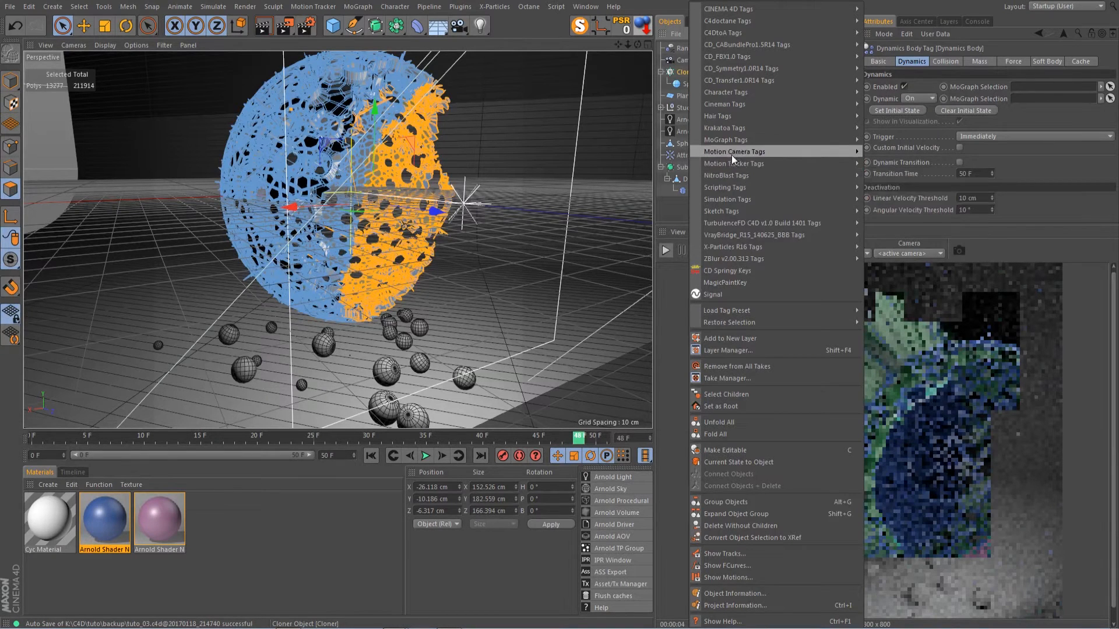
pyautogui.moveTo(732, 141)
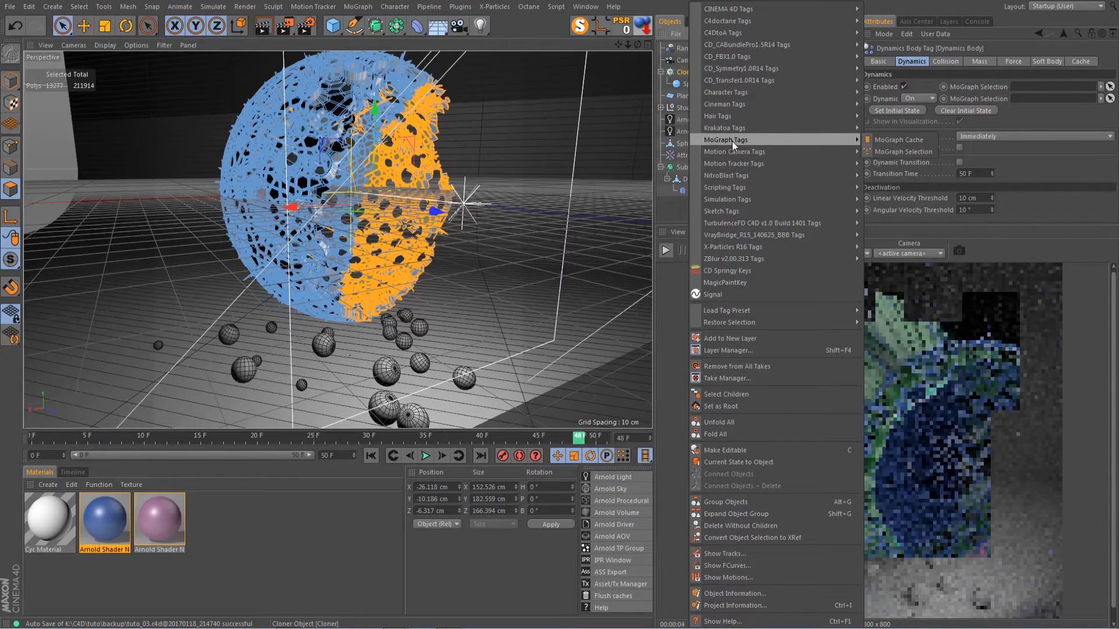
pyautogui.click(904, 141)
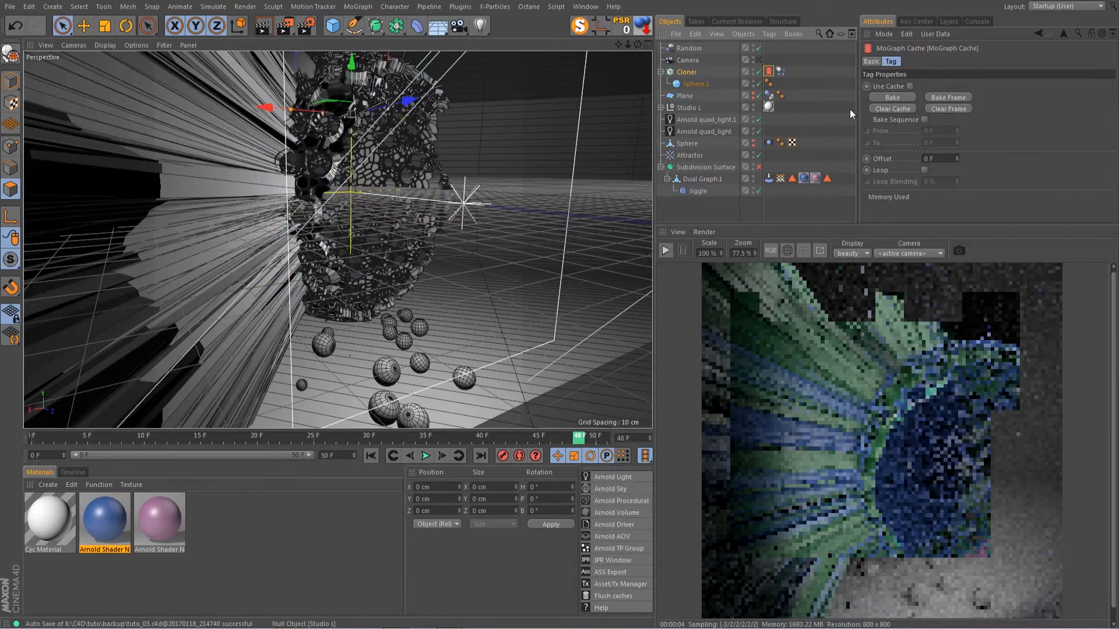
pyautogui.click(893, 98)
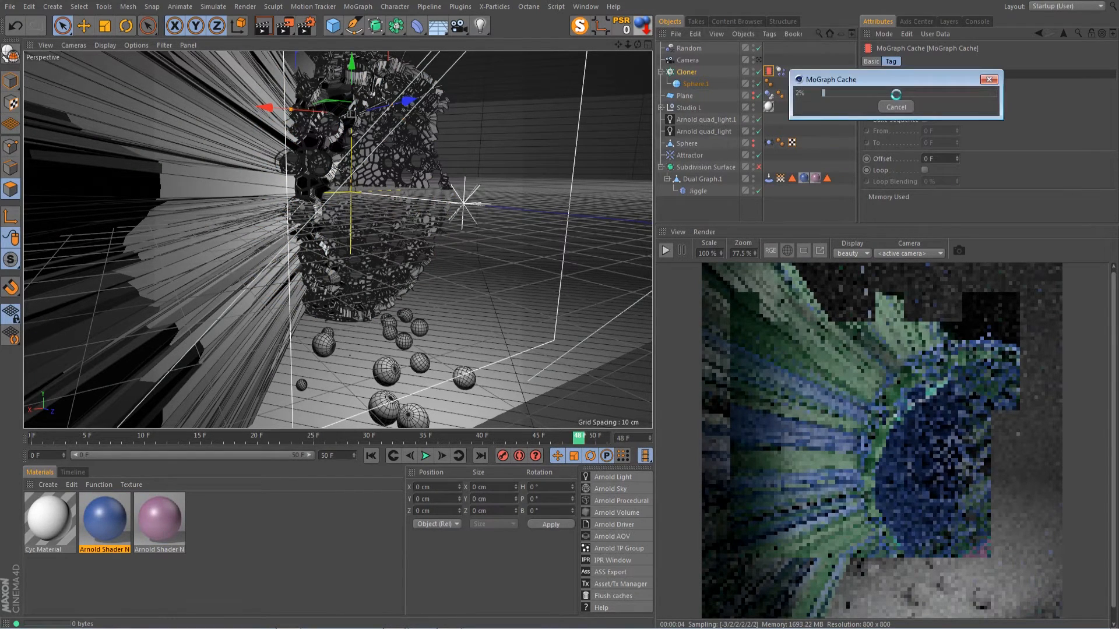
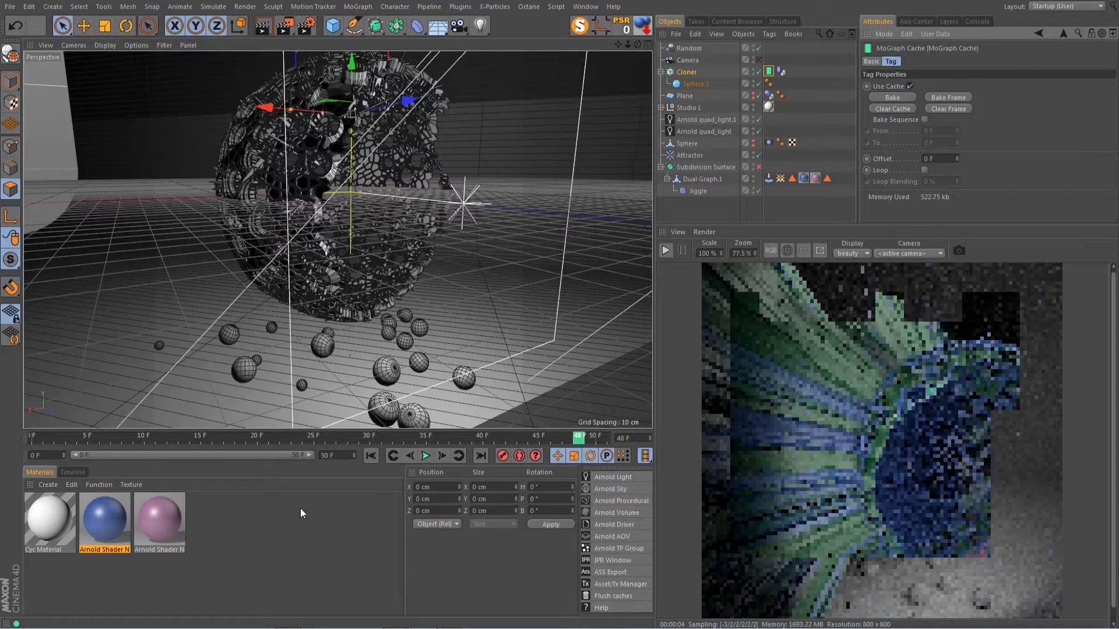
# Restart the Arnold IPR render and move the Arnold quad_light farther away from the large sphere.
pyautogui.click(666, 250)
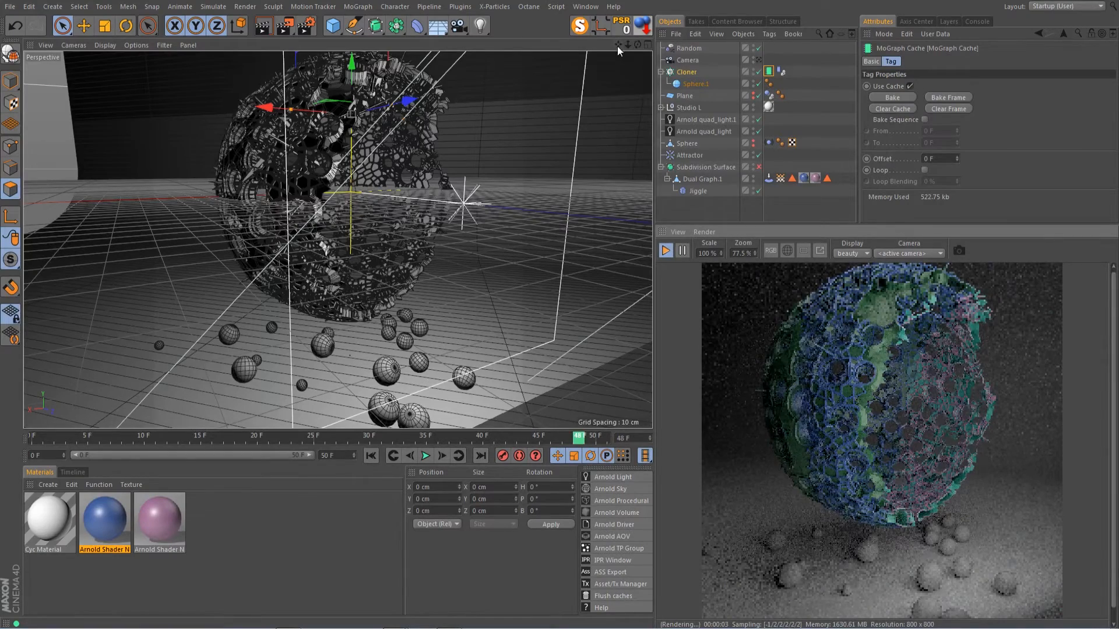
pyautogui.moveTo(617, 47); pyautogui.dragTo(595, 55)
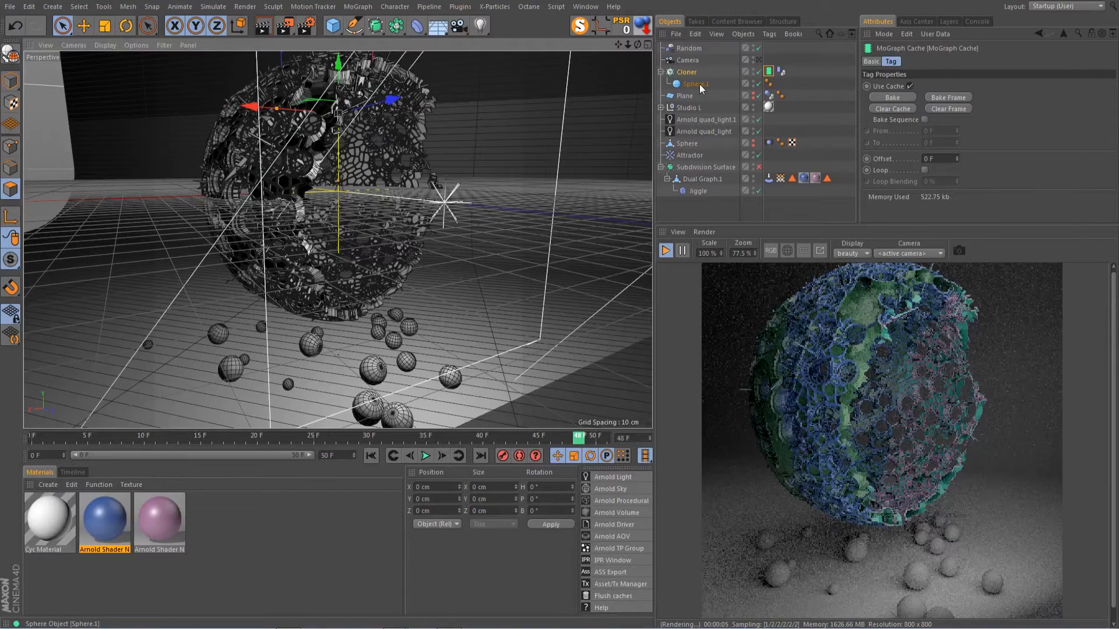
pyautogui.click(698, 132)
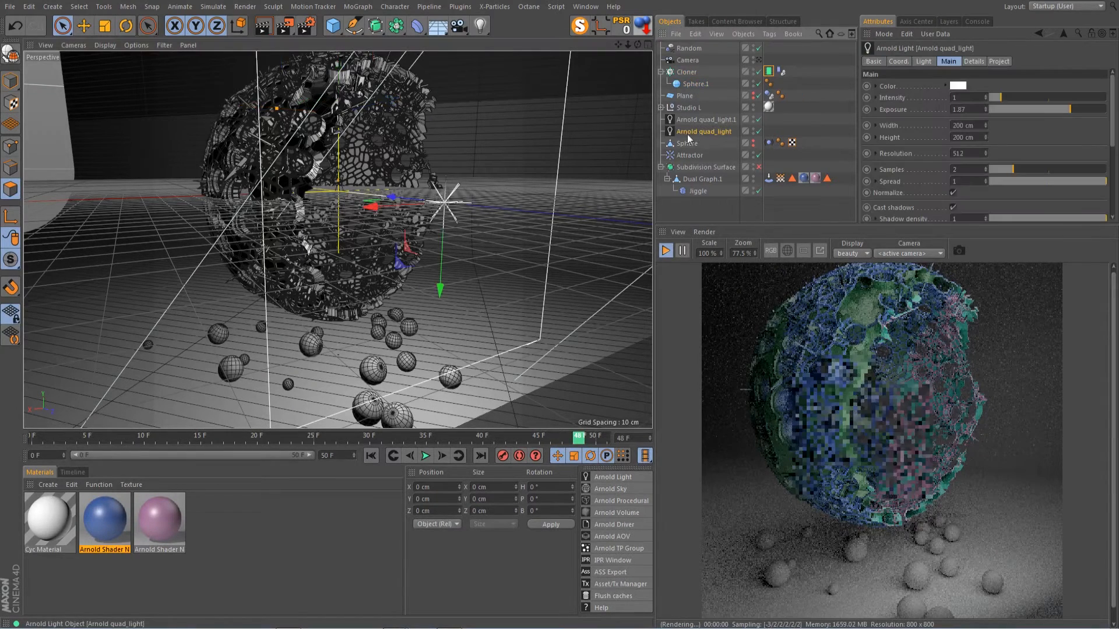
pyautogui.moveTo(423, 213); pyautogui.dragTo(451, 218)
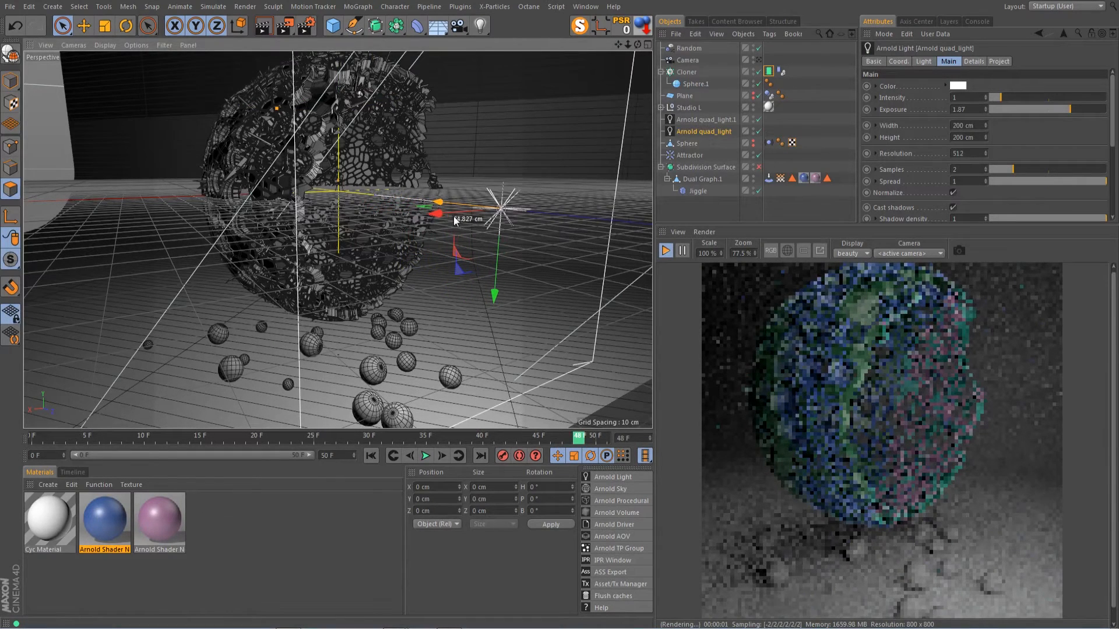
pyautogui.click(708, 206)
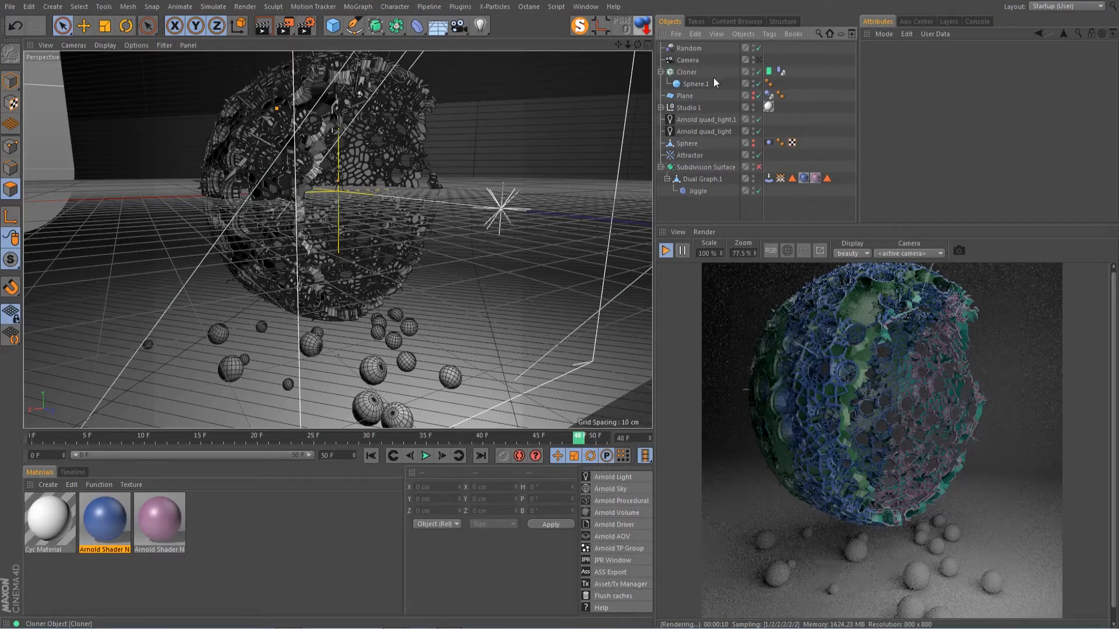
# Make the Cloner editable and expand it to list its individual spheres.
pyautogui.click(685, 72)
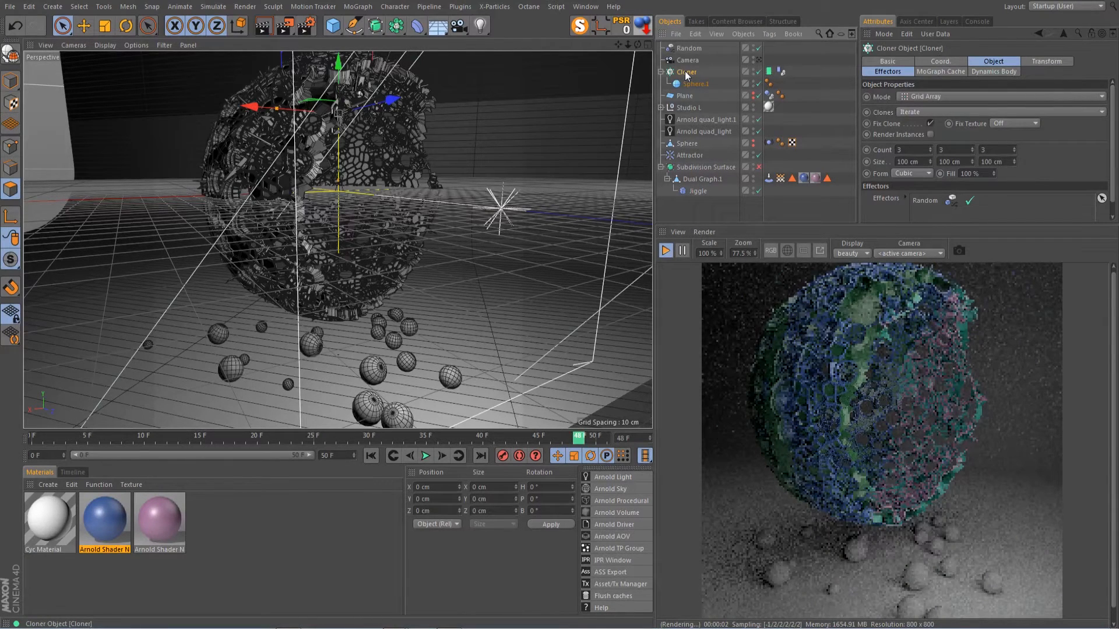
pyautogui.press('c')
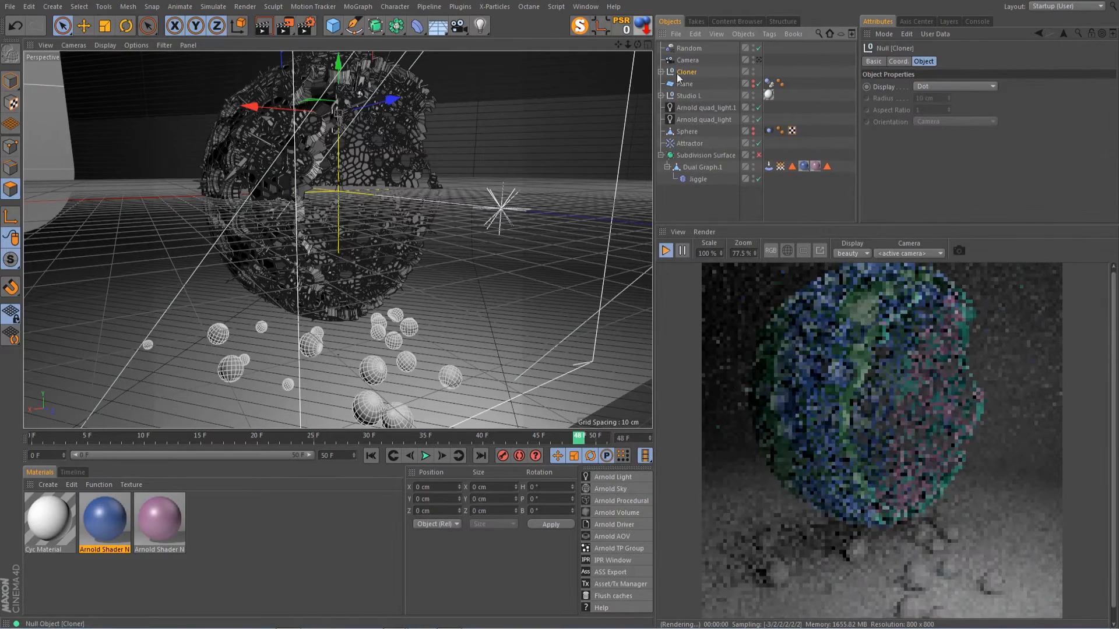
pyautogui.click(661, 72)
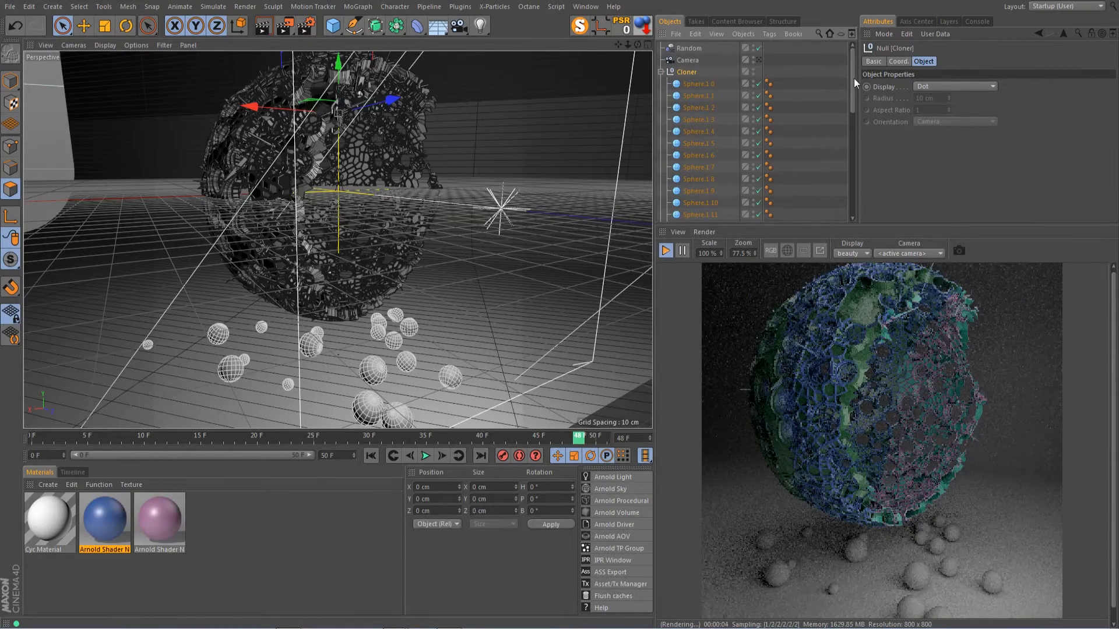
pyautogui.moveTo(854, 78)
pyautogui.mouseDown()
pyautogui.moveTo(851, 184)
pyautogui.moveTo(855, 82)
pyautogui.moveTo(858, 98)
pyautogui.mouseUp()
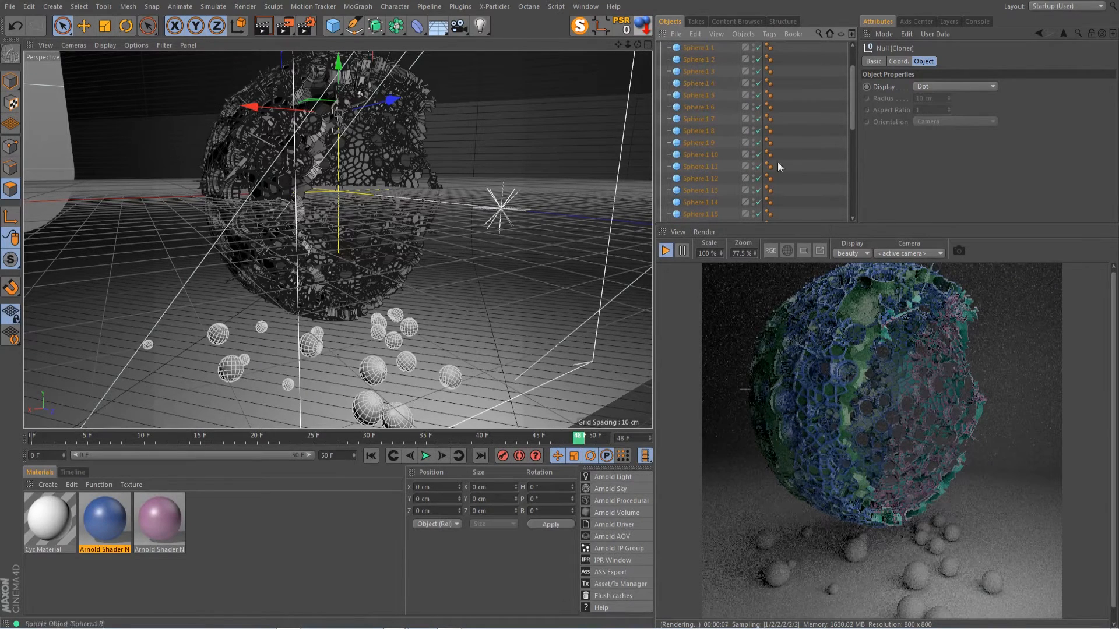
# Select Sphere.1 0 through Sphere.1 10 and assign the blue Arnold shader material to Sphere.1 0.
pyautogui.click(229, 539)
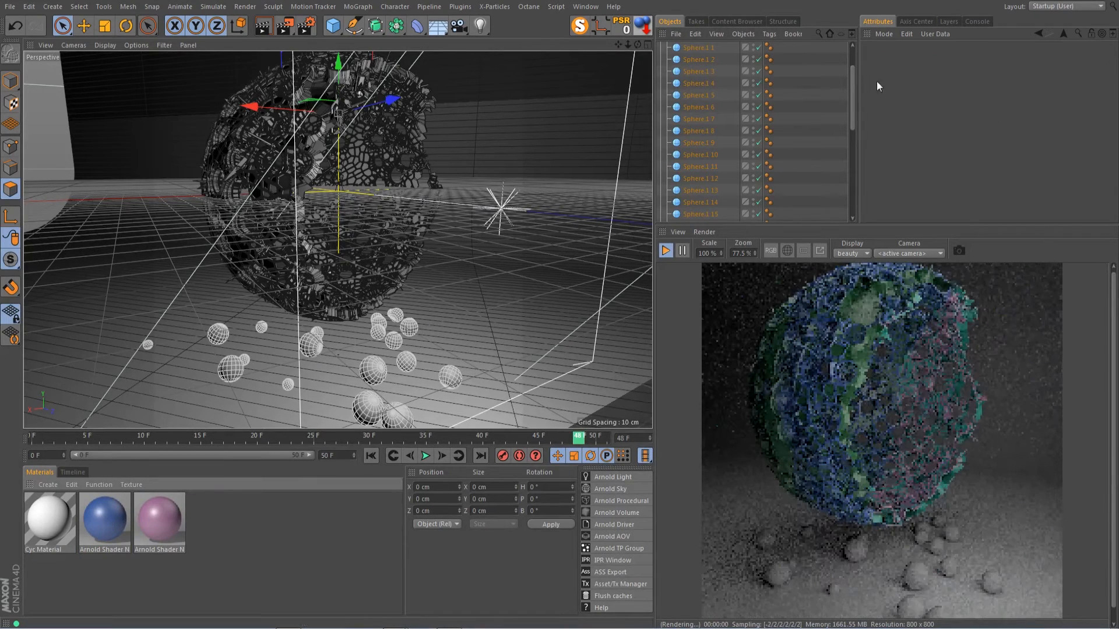
pyautogui.moveTo(855, 100); pyautogui.dragTo(854, 87)
pyautogui.click(697, 73)
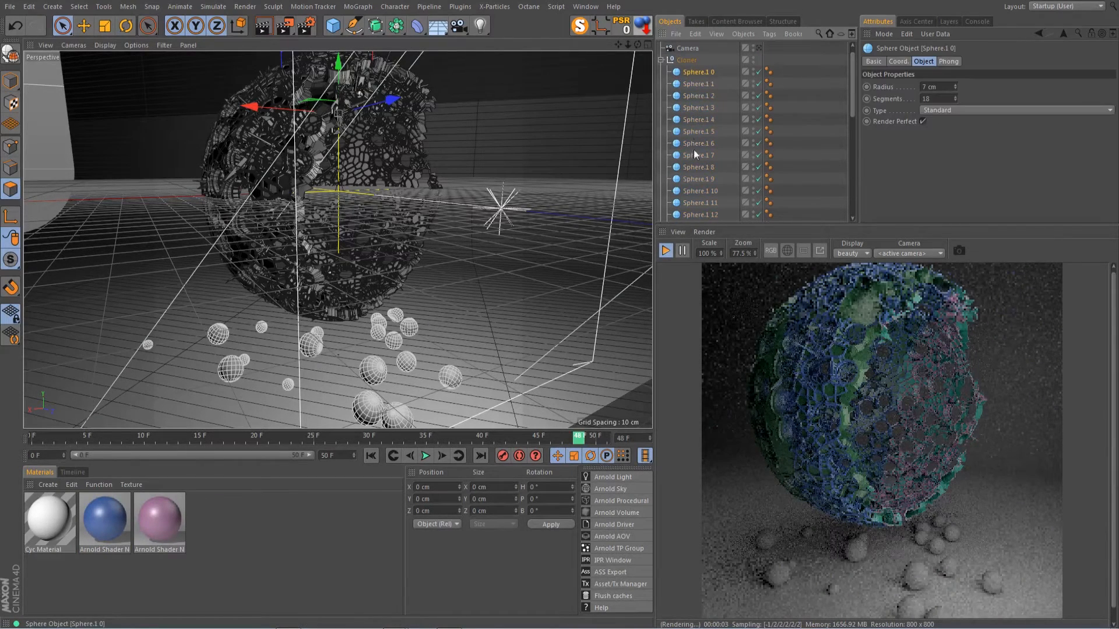
pyautogui.keyDown('shift'); pyautogui.click(701, 191); pyautogui.keyUp('shift')
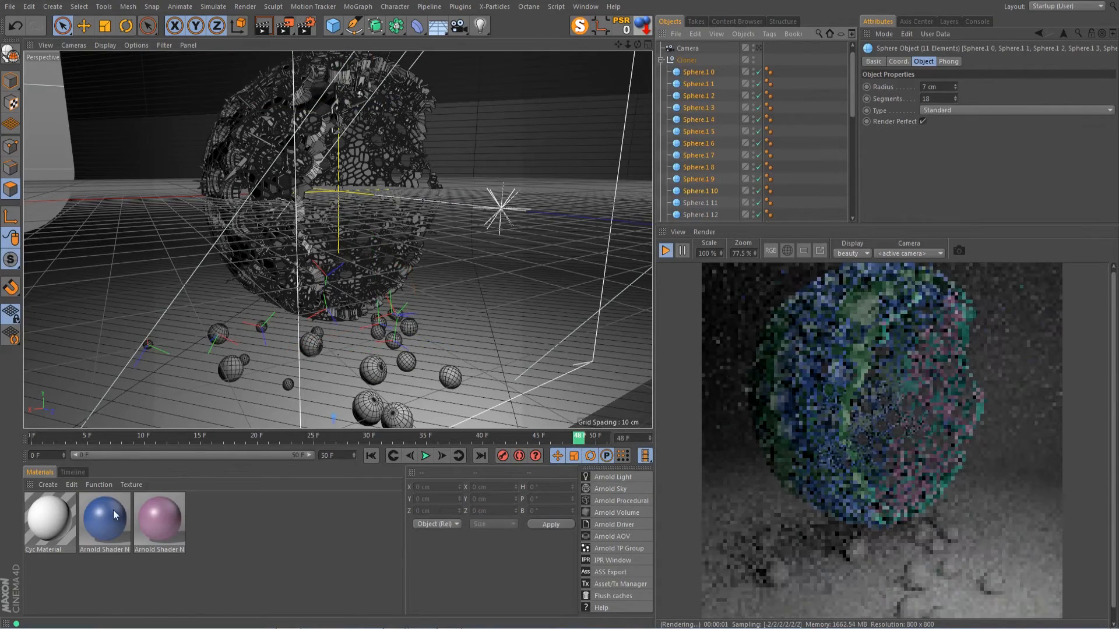
pyautogui.moveTo(116, 517); pyautogui.dragTo(702, 73)
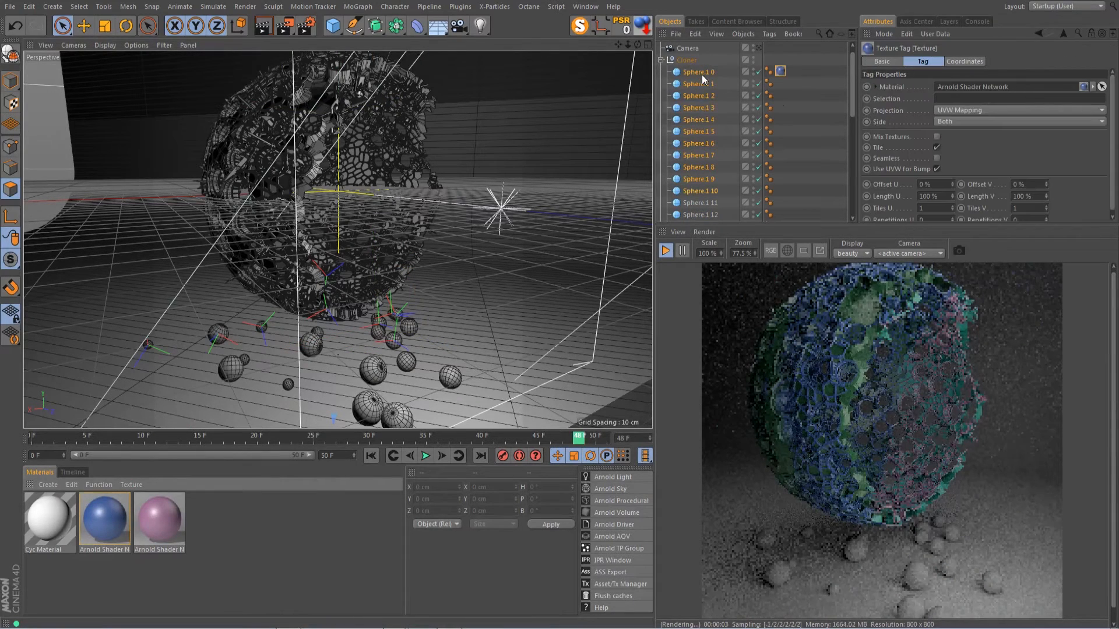
# Copy the blue Arnold material tag from Sphere.1 0 to Sphere.1 1 through Sphere.1 8.
pyautogui.keyDown('ctrl'); pyautogui.moveTo(784, 82); pyautogui.dragTo(782, 109); pyautogui.keyUp('ctrl')
pyautogui.keyDown('ctrl'); pyautogui.moveTo(781, 108); pyautogui.dragTo(781, 167); pyautogui.keyUp('ctrl')
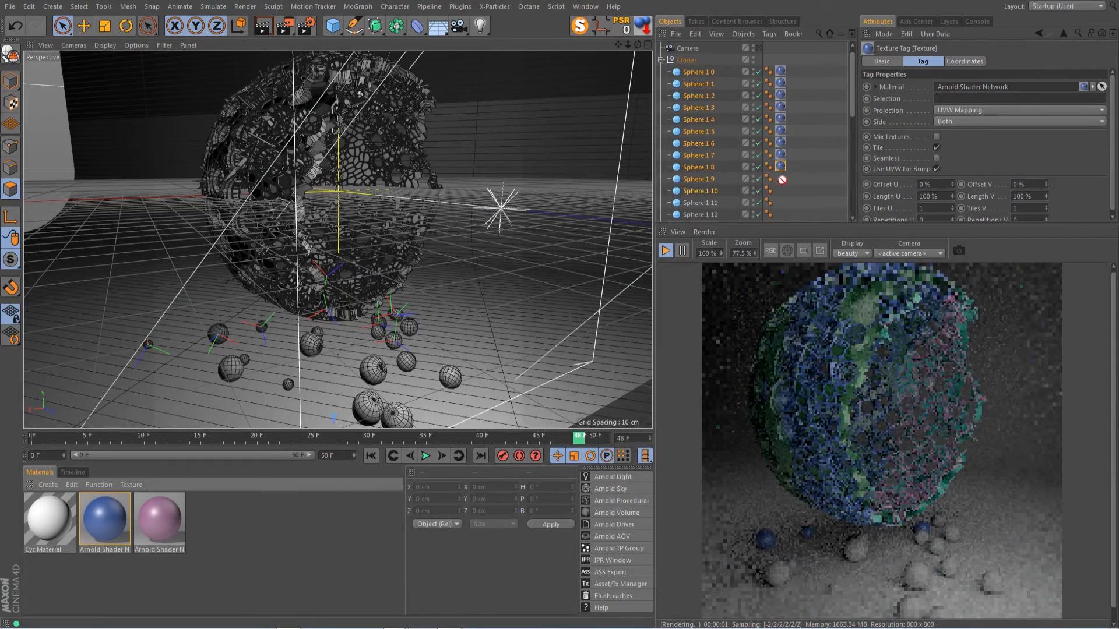
# Assign the pink Arnold shader material to Sphere.1 9 and copy its tag to Sphere.1 10 through Sphere.1 15.
pyautogui.moveTo(707, 179); pyautogui.dragTo(708, 180)
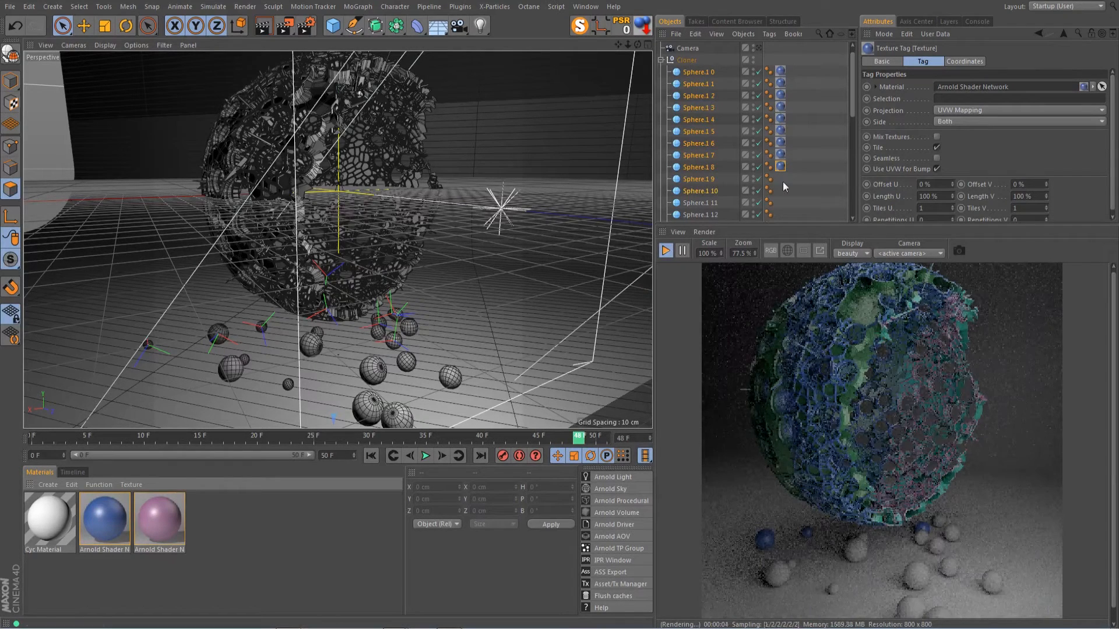
pyautogui.moveTo(854, 108); pyautogui.dragTo(853, 138)
pyautogui.keyDown('ctrl'); pyautogui.moveTo(780, 101); pyautogui.dragTo(781, 166); pyautogui.keyUp('ctrl')
pyautogui.click(794, 139)
pyautogui.keyDown('ctrl'); pyautogui.click(781, 153); pyautogui.keyUp('ctrl')
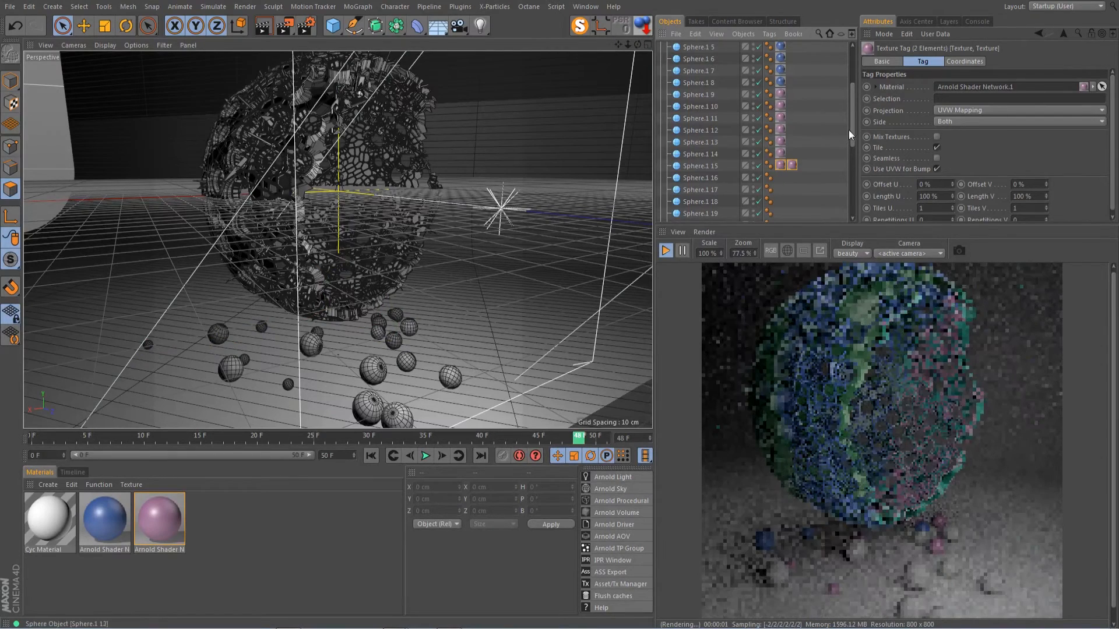
# Remove the duplicate pink tag from Sphere.1 15 and copy the pink material tag to Sphere.1 16 through Sphere.1 25.
pyautogui.moveTo(848, 131); pyautogui.dragTo(850, 156)
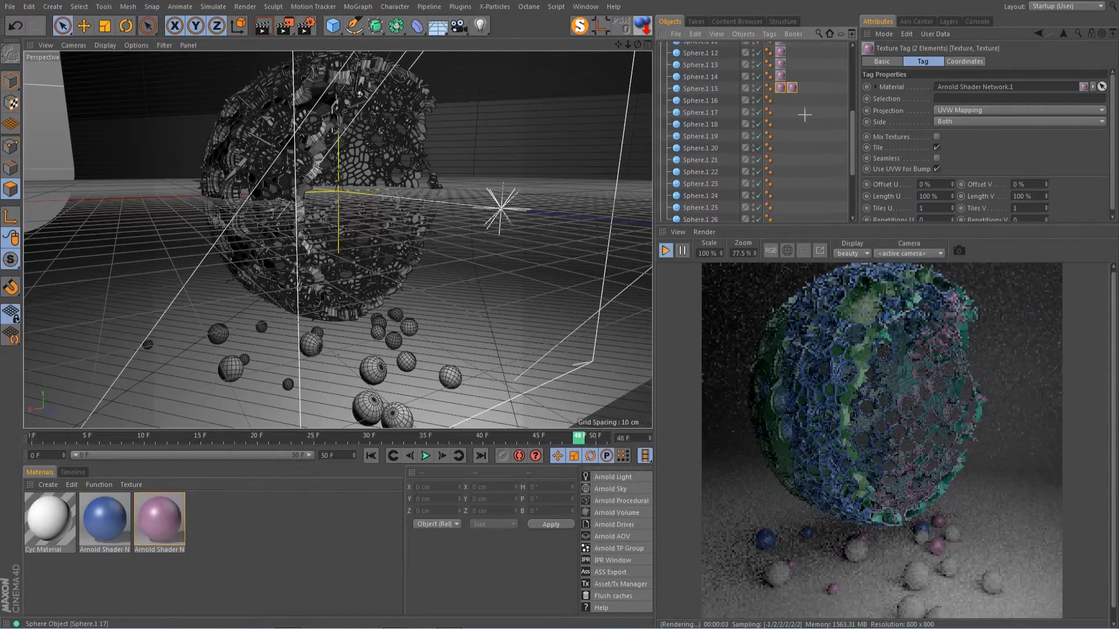
pyautogui.click(804, 114)
pyautogui.moveTo(781, 88); pyautogui.dragTo(781, 111)
pyautogui.keyDown('ctrl'); pyautogui.moveTo(781, 111); pyautogui.dragTo(781, 208); pyautogui.keyUp('ctrl')
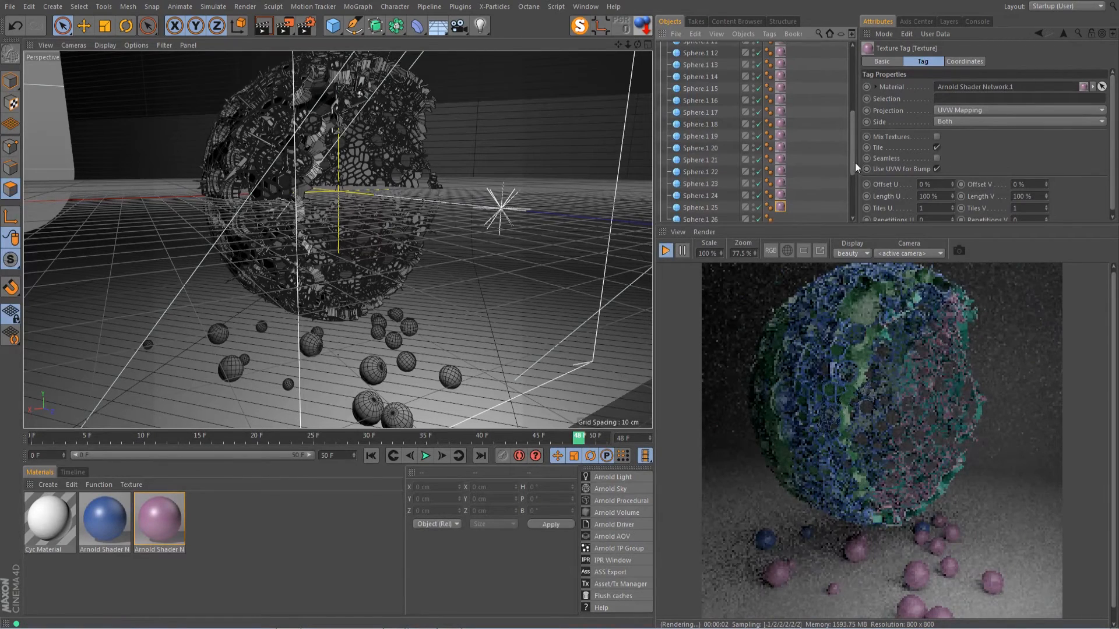
# Copy the blue Arnold material tag to Sphere.1 18, Sphere.1 19 and Sphere.1 22 to vary the sphere colours.
pyautogui.moveTo(852, 162); pyautogui.dragTo(858, 135)
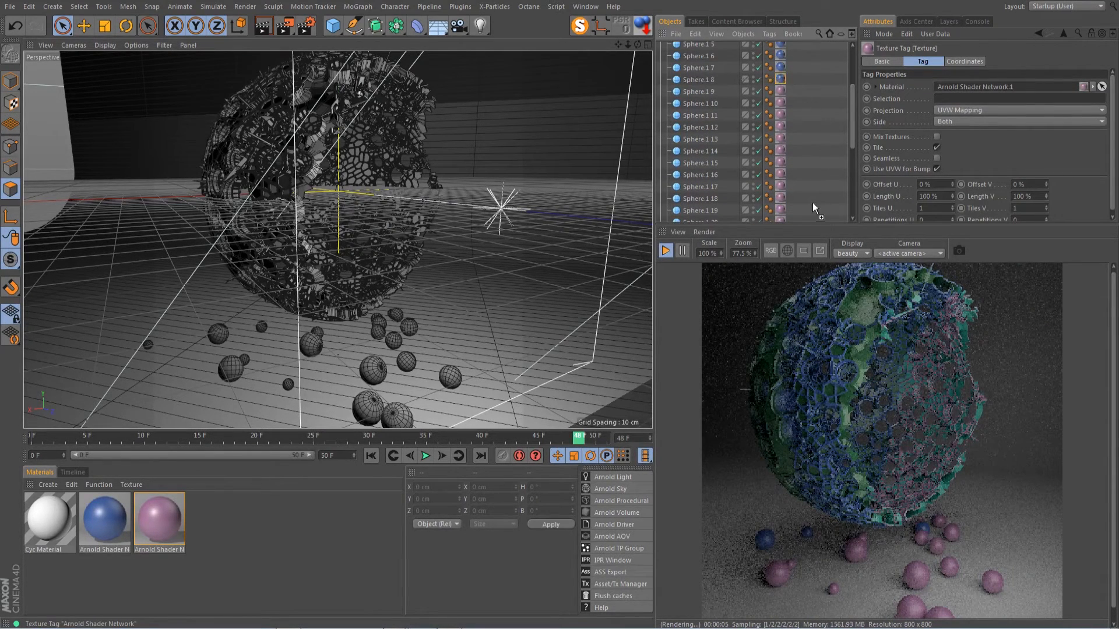
pyautogui.keyDown('ctrl'); pyautogui.moveTo(806, 197); pyautogui.dragTo(806, 197); pyautogui.keyUp('ctrl')
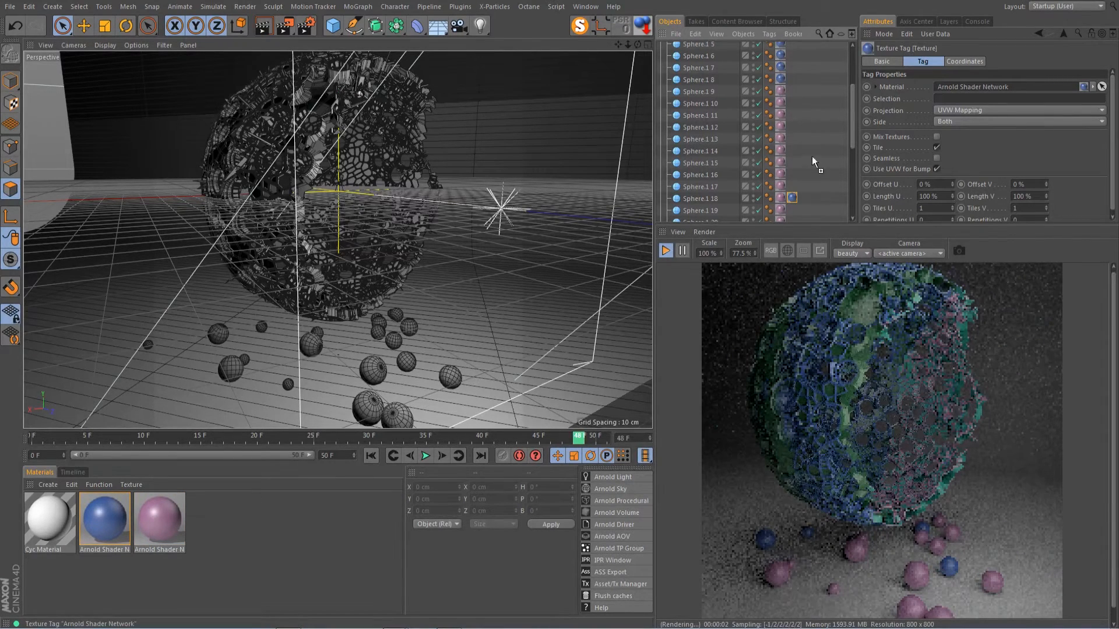
pyautogui.keyDown('ctrl'); pyautogui.moveTo(799, 216); pyautogui.dragTo(799, 217); pyautogui.keyUp('ctrl')
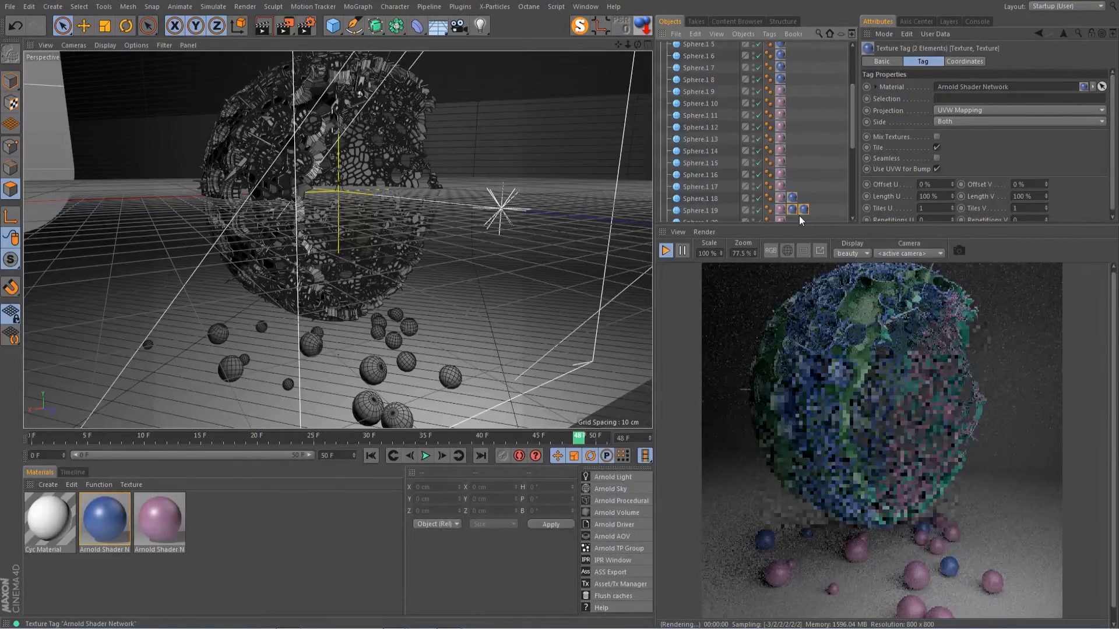
pyautogui.scroll(-4, 814, 210)
pyautogui.scroll(-2, 814, 210)
pyautogui.scroll(2, 813, 202)
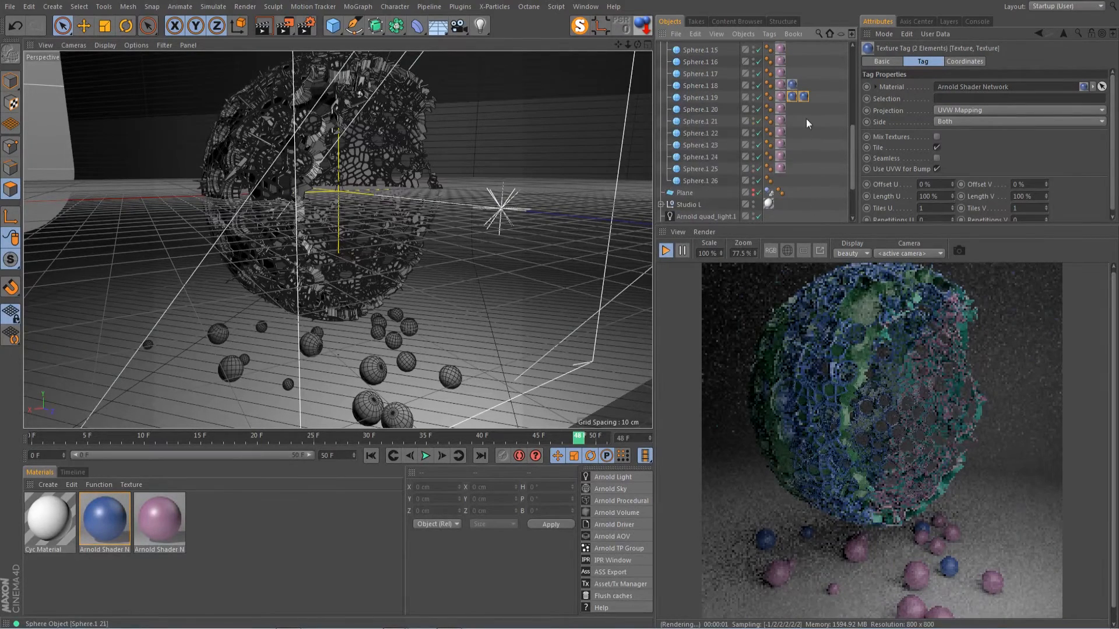
pyautogui.click(807, 109)
pyautogui.keyDown('ctrl'); pyautogui.moveTo(798, 139); pyautogui.dragTo(798, 138); pyautogui.keyUp('ctrl')
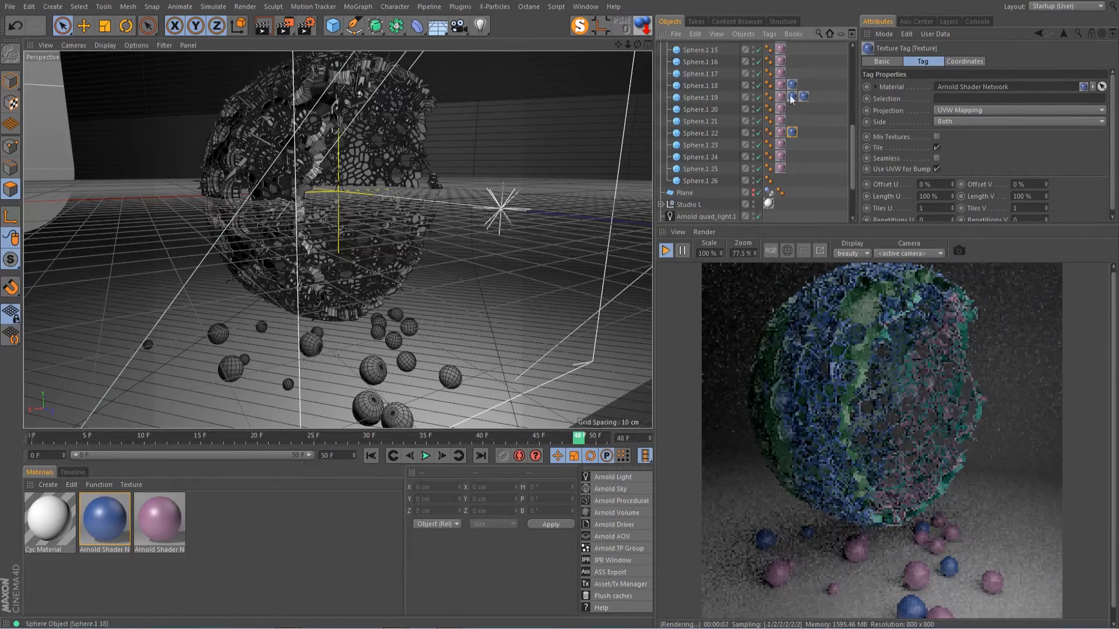
# Delete the pink material tags from Sphere.1 22, 19 and 18, and the duplicate blue tag from Sphere.1 19.
pyautogui.click(781, 132)
pyautogui.press('Delete')
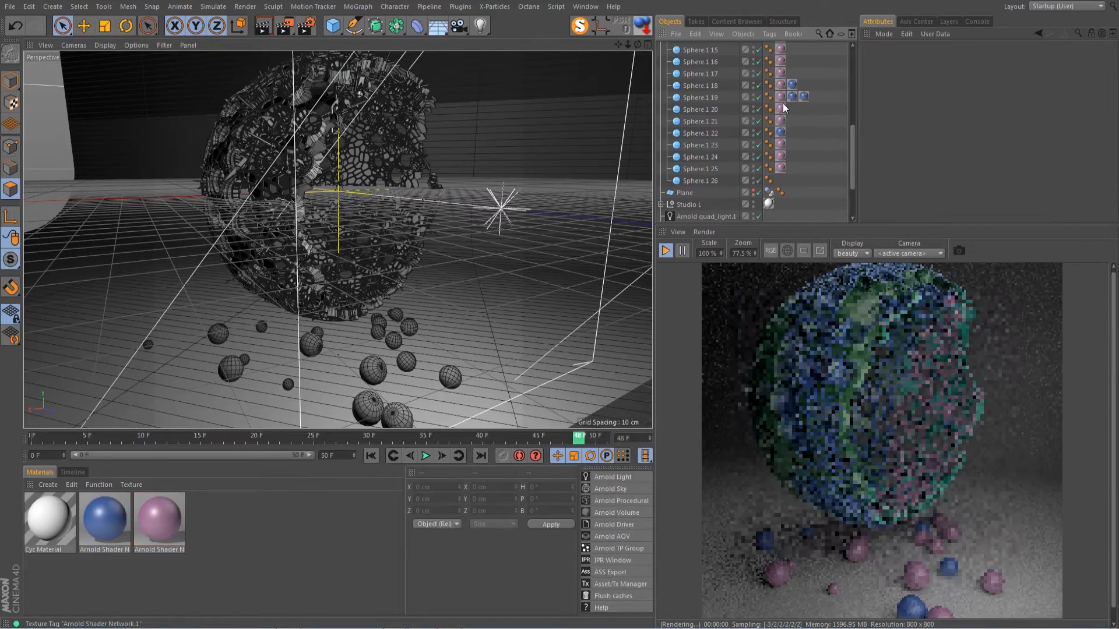
pyautogui.click(782, 97)
pyautogui.press('Delete')
pyautogui.click(782, 96)
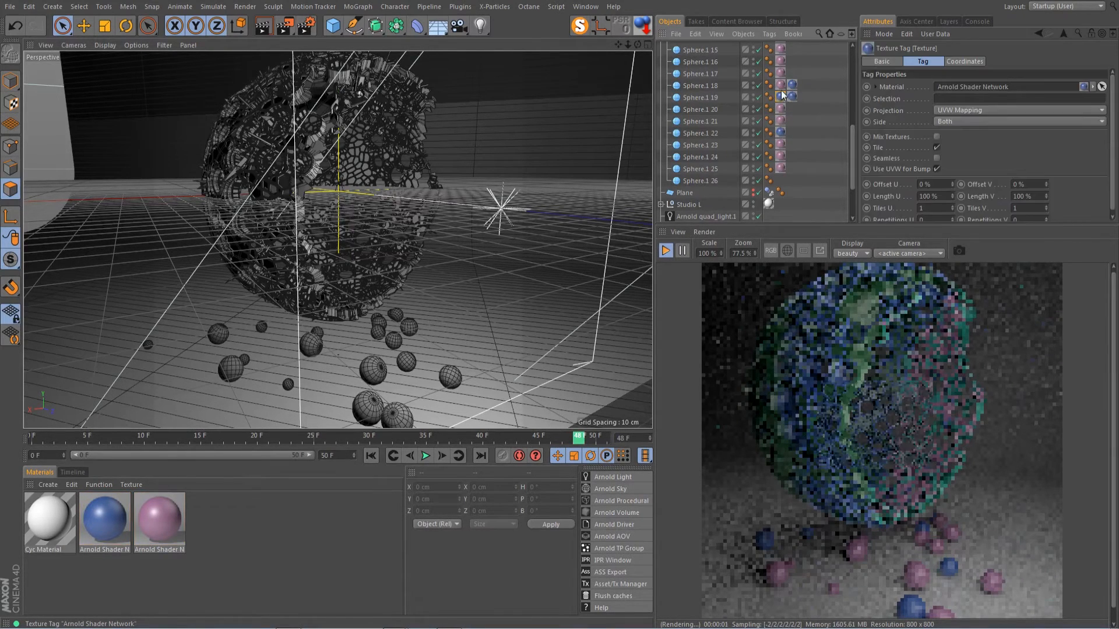
pyautogui.press('Delete')
pyautogui.click(781, 85)
pyautogui.press('Delete')
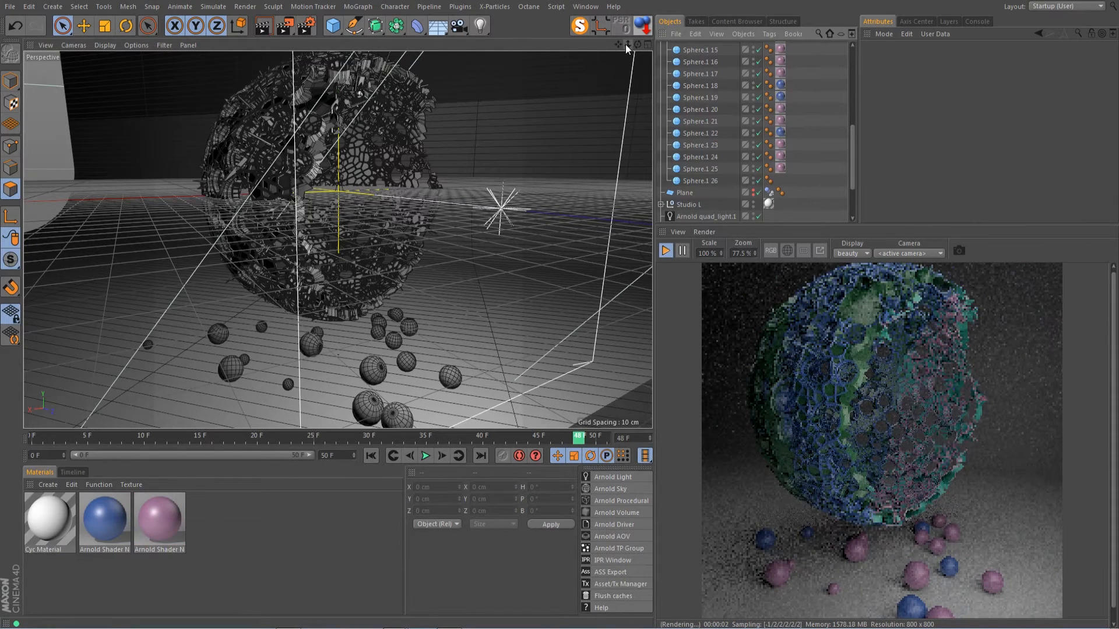
# Add a second camera to the scene and frame the large sphere together with the lowest small spheres.
pyautogui.click(460, 28)
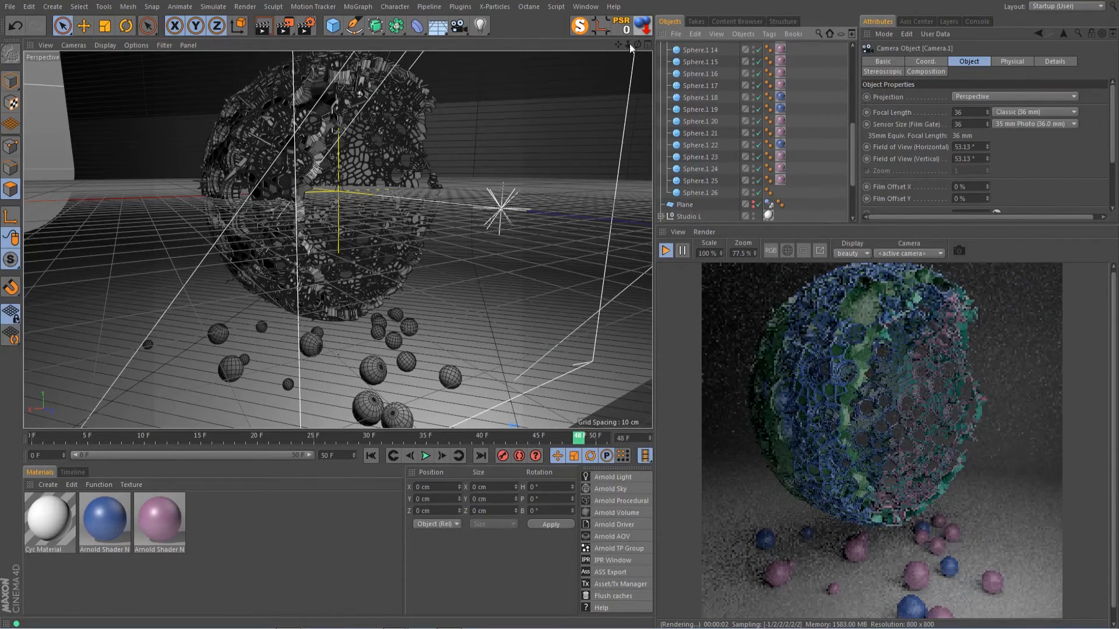
pyautogui.moveTo(628, 45)
pyautogui.mouseDown()
pyautogui.moveTo(594, 51)
pyautogui.moveTo(607, 49)
pyautogui.mouseUp()
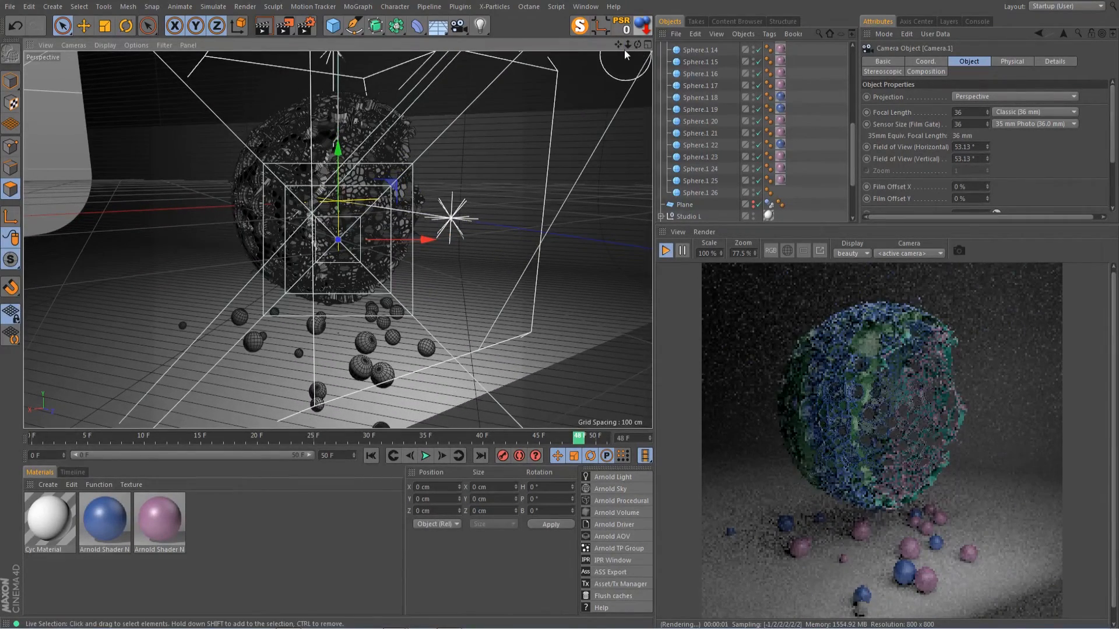
pyautogui.scroll(3, 546, 163)
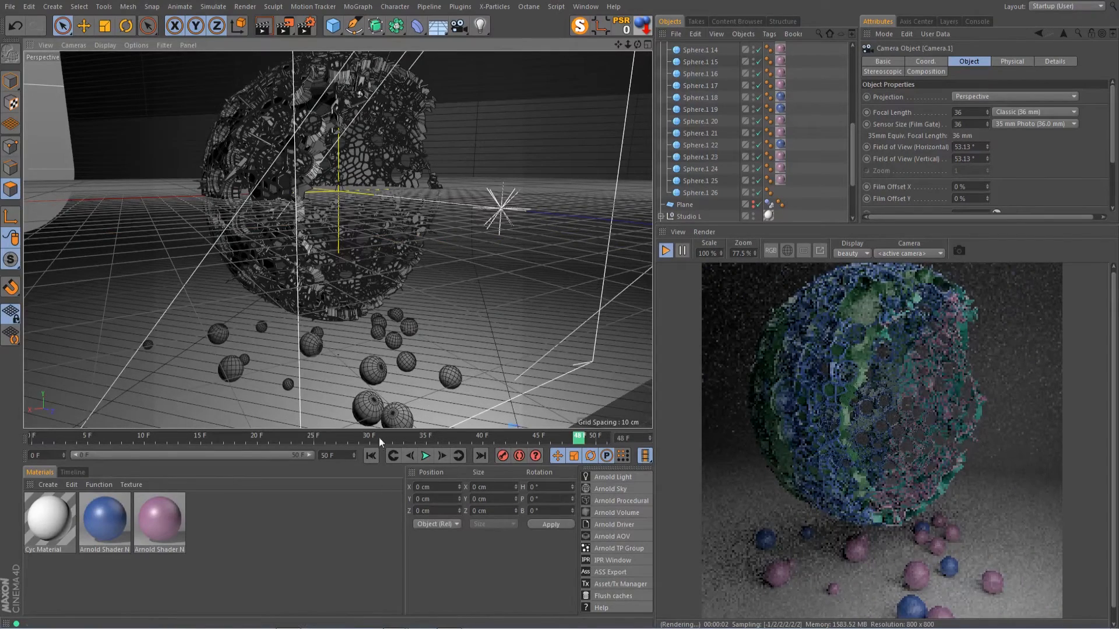
pyautogui.moveTo(628, 45); pyautogui.dragTo(612, 59)
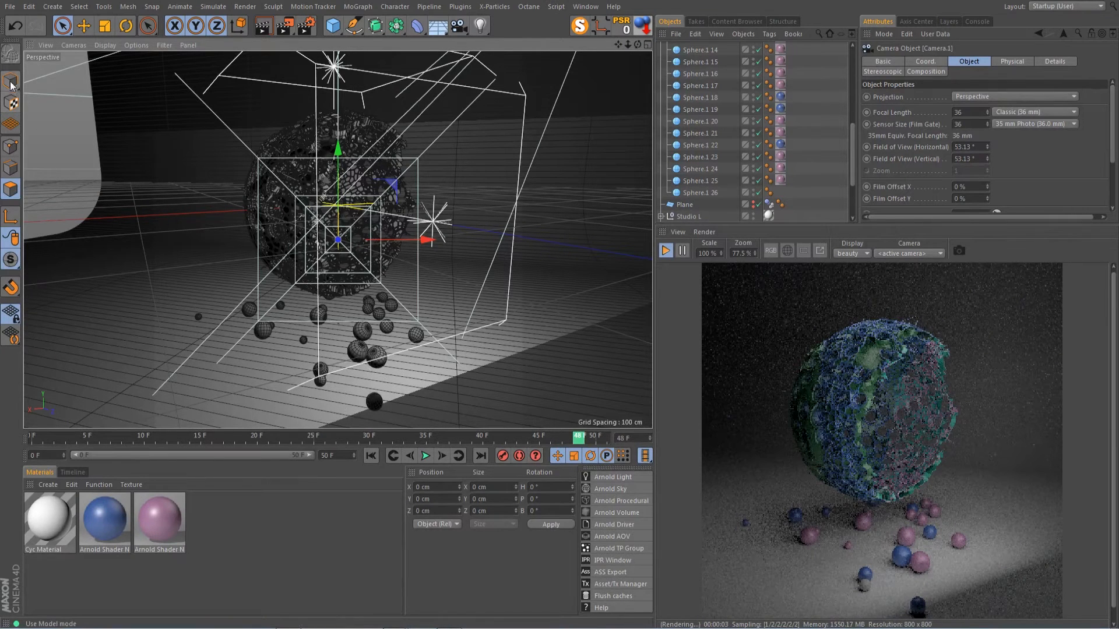
# Try to delete the two lowest small spheres by picking them in the viewport.
pyautogui.click(322, 380)
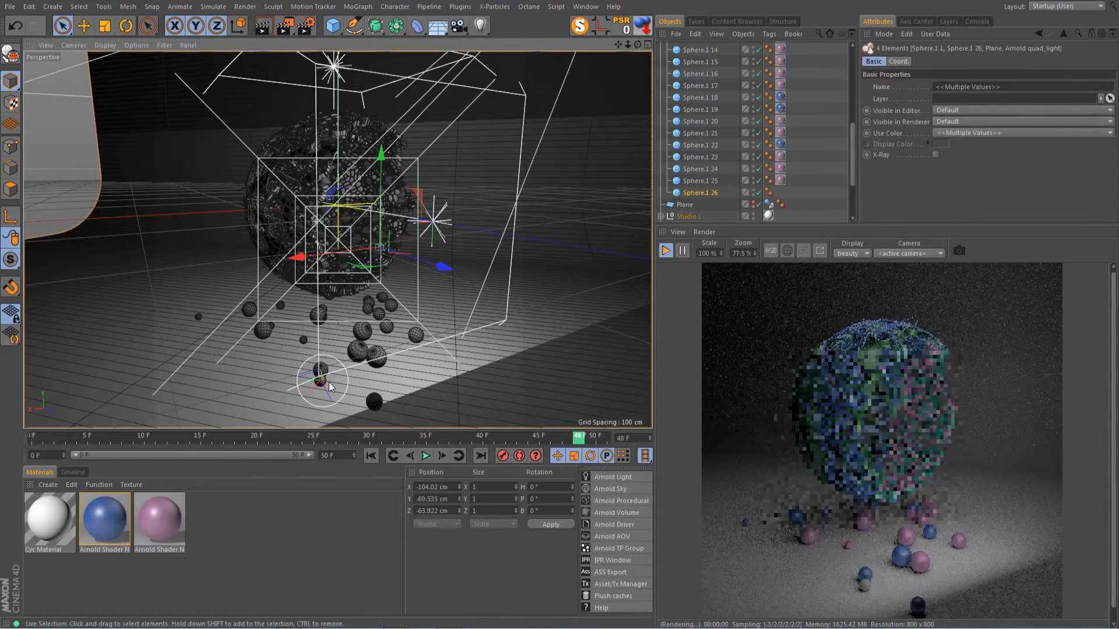
pyautogui.press('Delete')
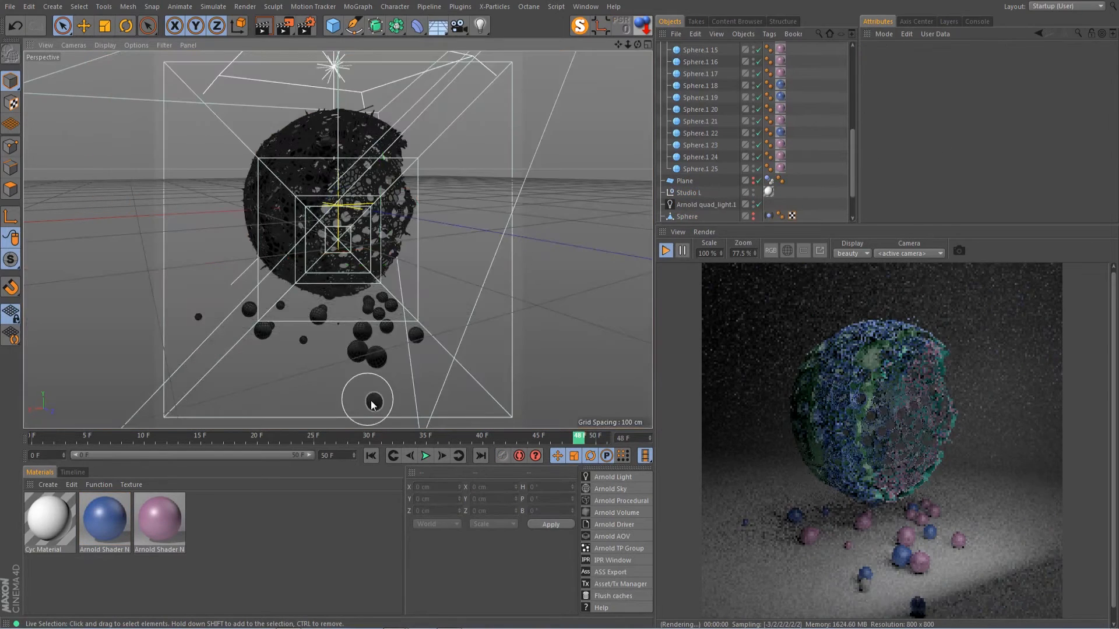
pyautogui.click(373, 404)
pyautogui.press('Delete')
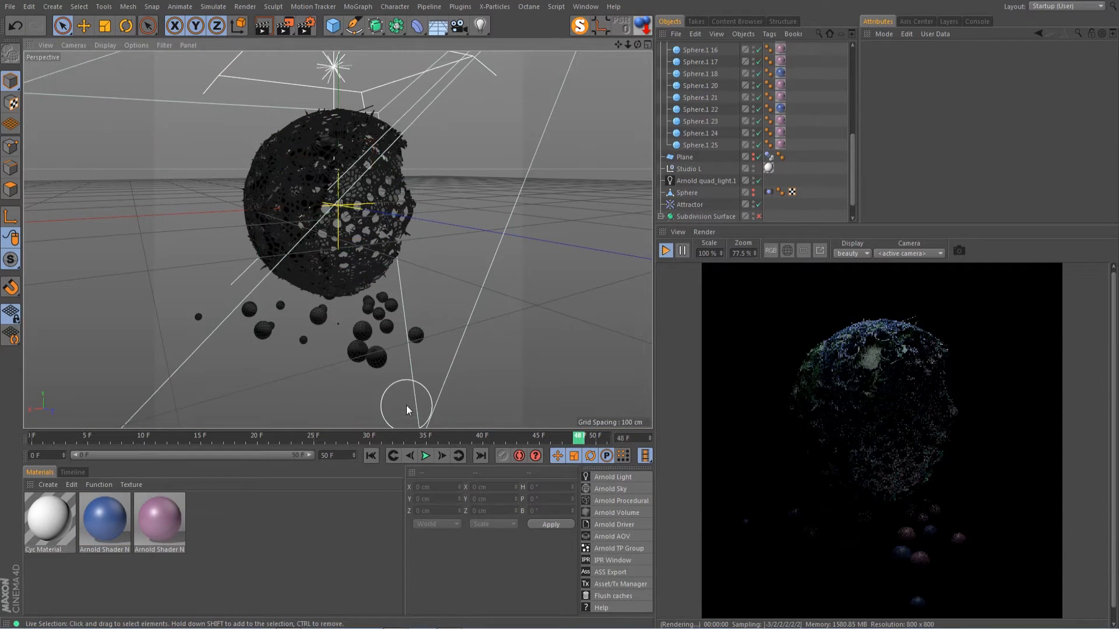
# Collapse the Cloner hierarchy, undo the last deletions and leave the scene camera's view.
pyautogui.moveTo(851, 153); pyautogui.dragTo(841, 23)
pyautogui.click(758, 60)
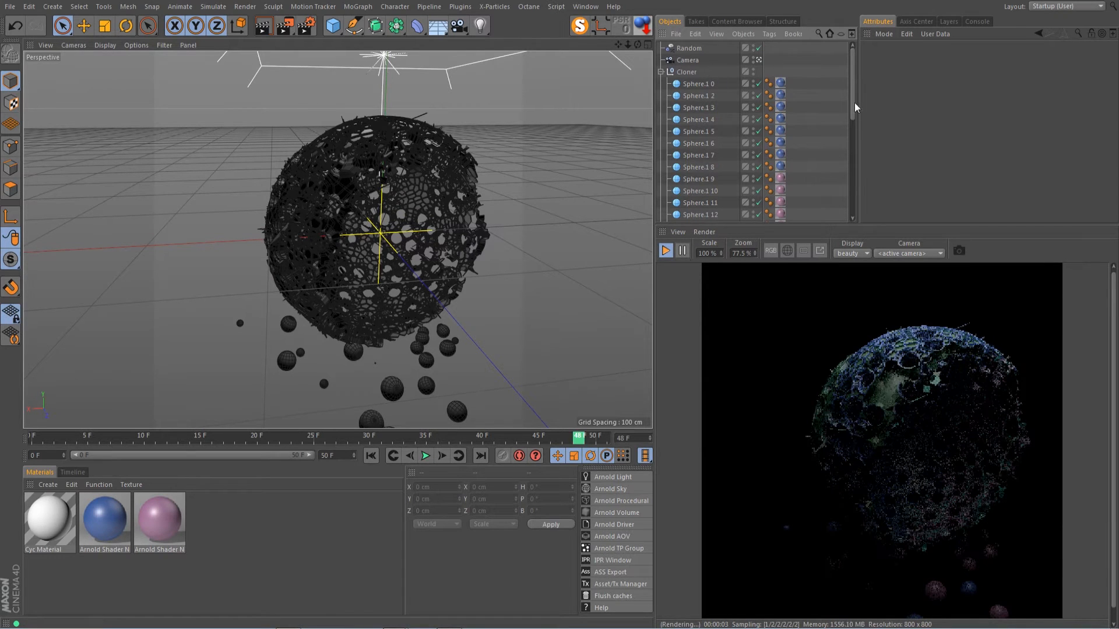
pyautogui.click(660, 72)
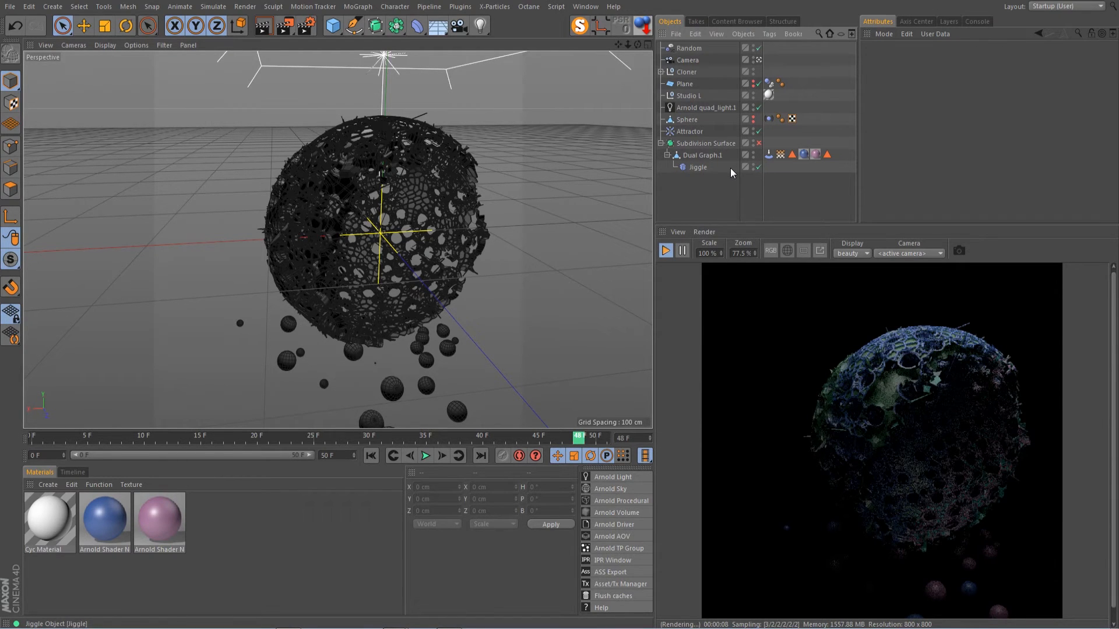
pyautogui.hotkey('ctrl', 'z')
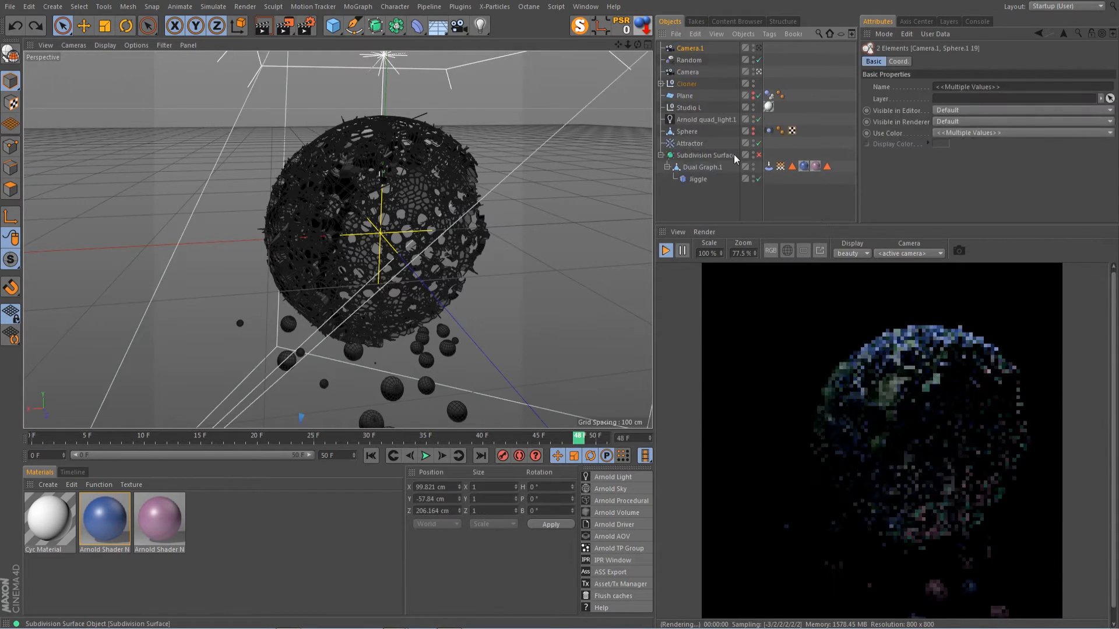
pyautogui.hotkey('ctrl', 'z')
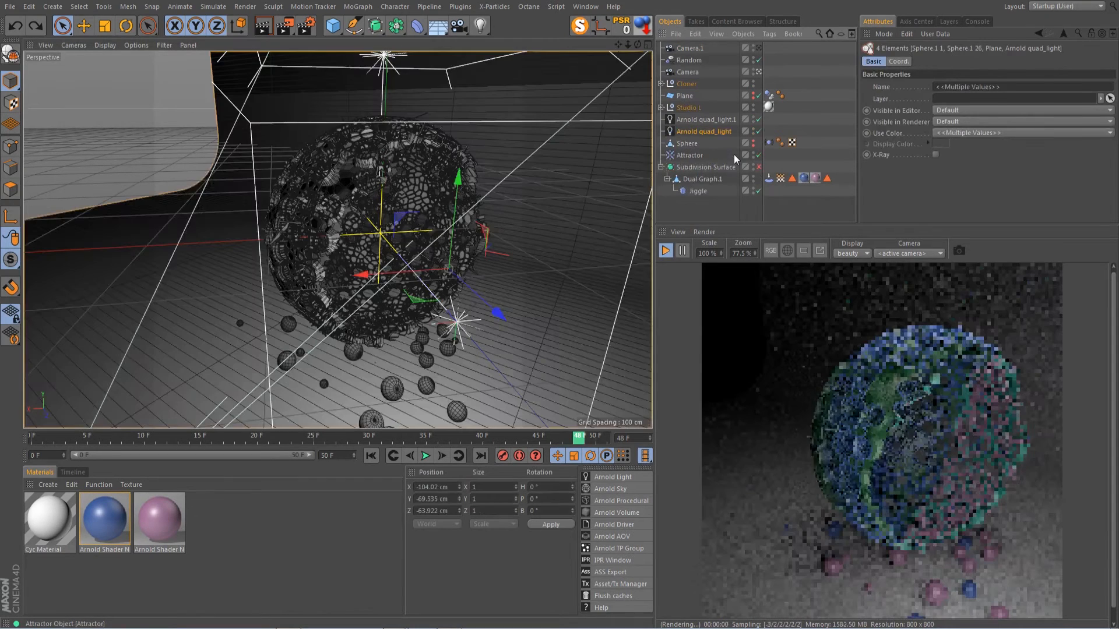
pyautogui.click(759, 72)
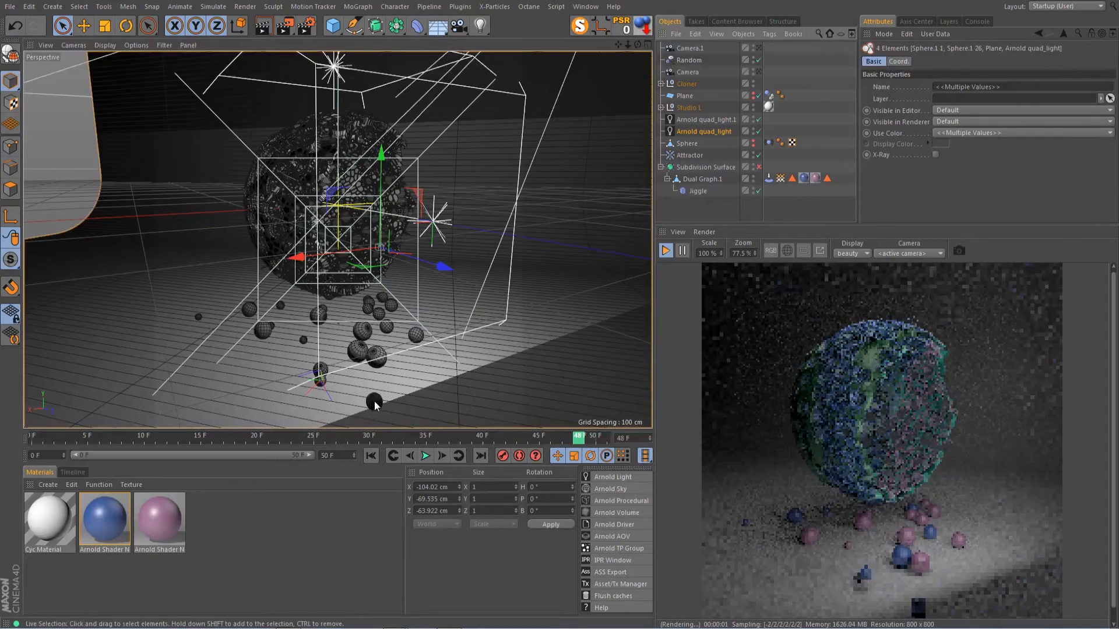
# Try again to delete the lowest sphere from the viewport, undoing each deletion.
pyautogui.click(374, 402)
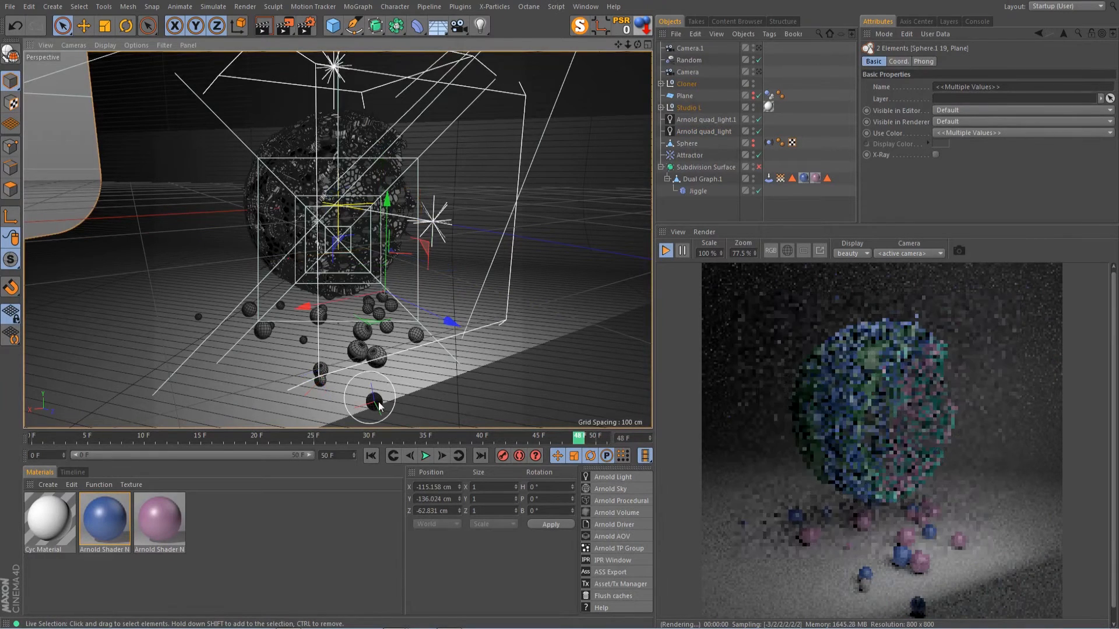
pyautogui.press('Delete')
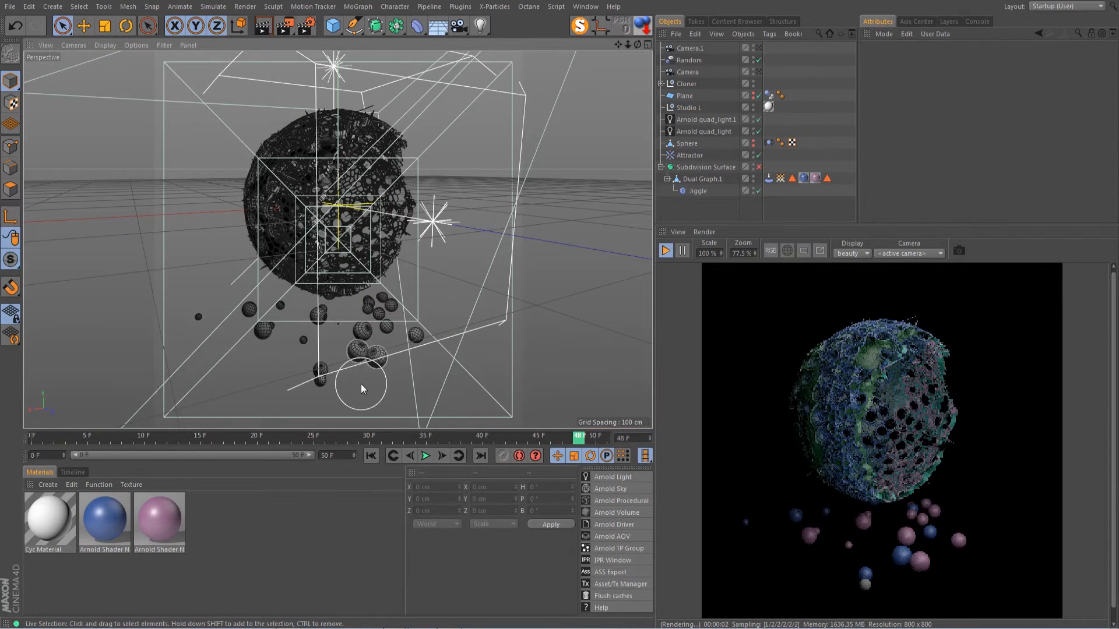
pyautogui.hotkey('ctrl', 'z')
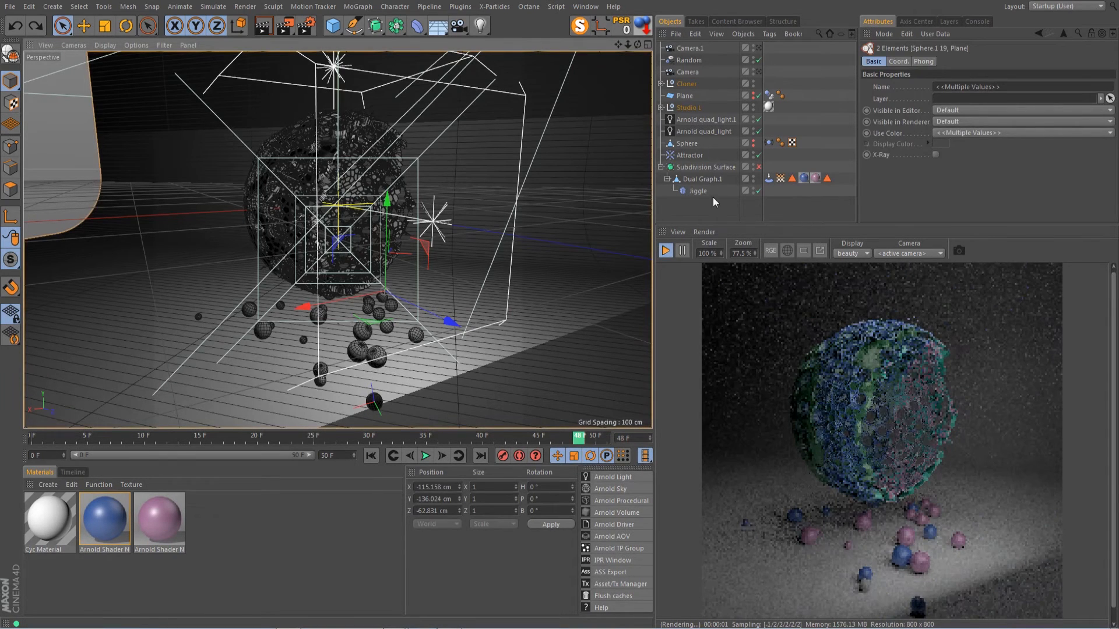
pyautogui.hotkey('ctrl', 'z')
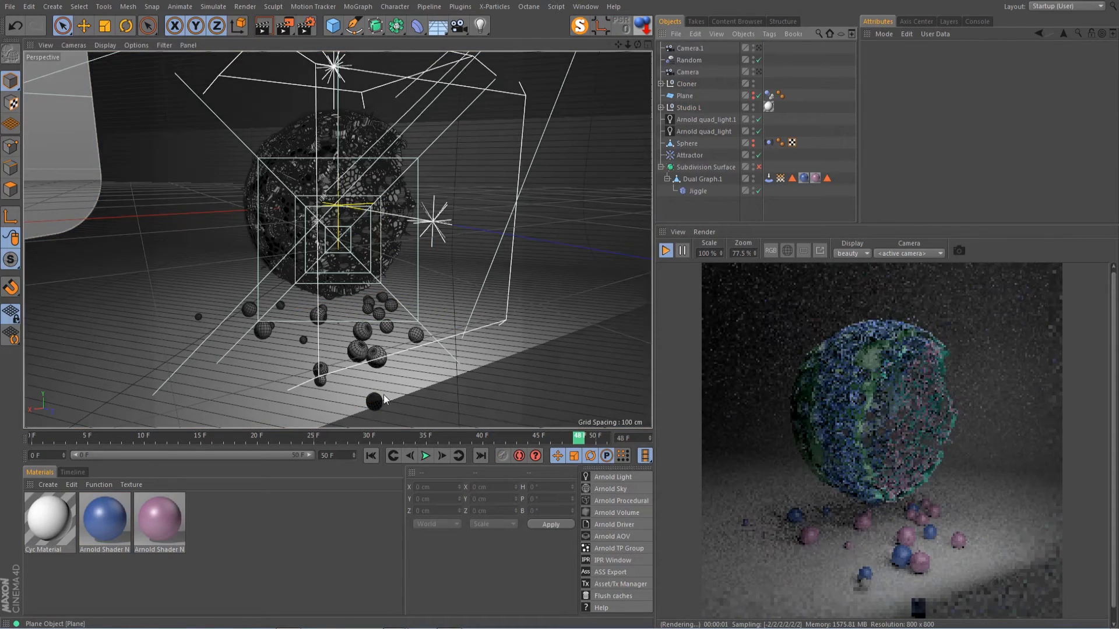
pyautogui.press('Delete')
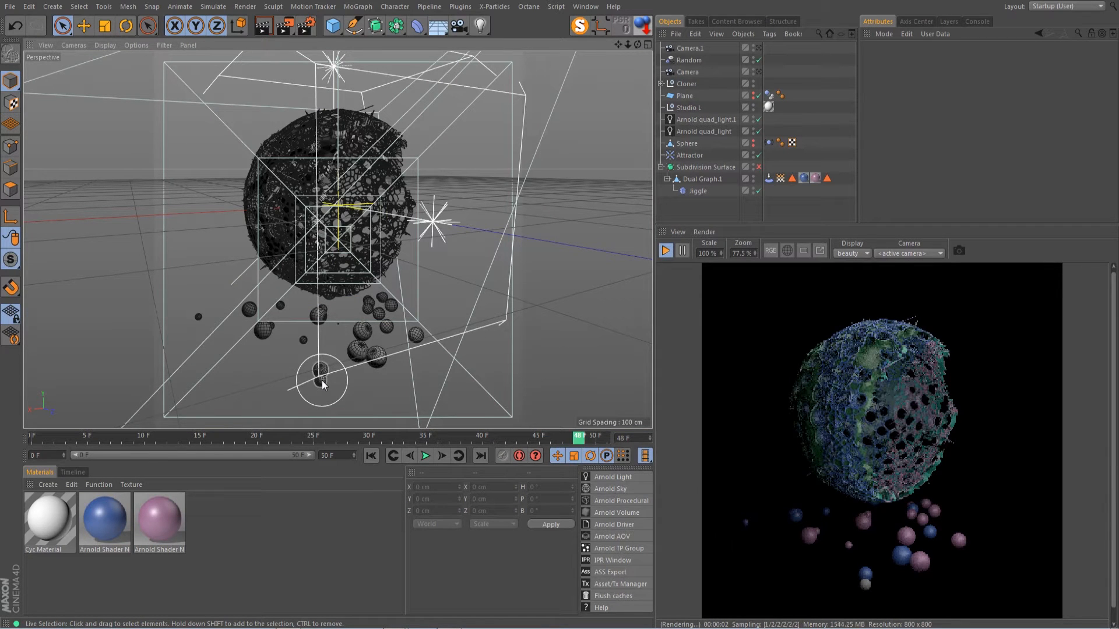
pyautogui.hotkey('ctrl', 'z')
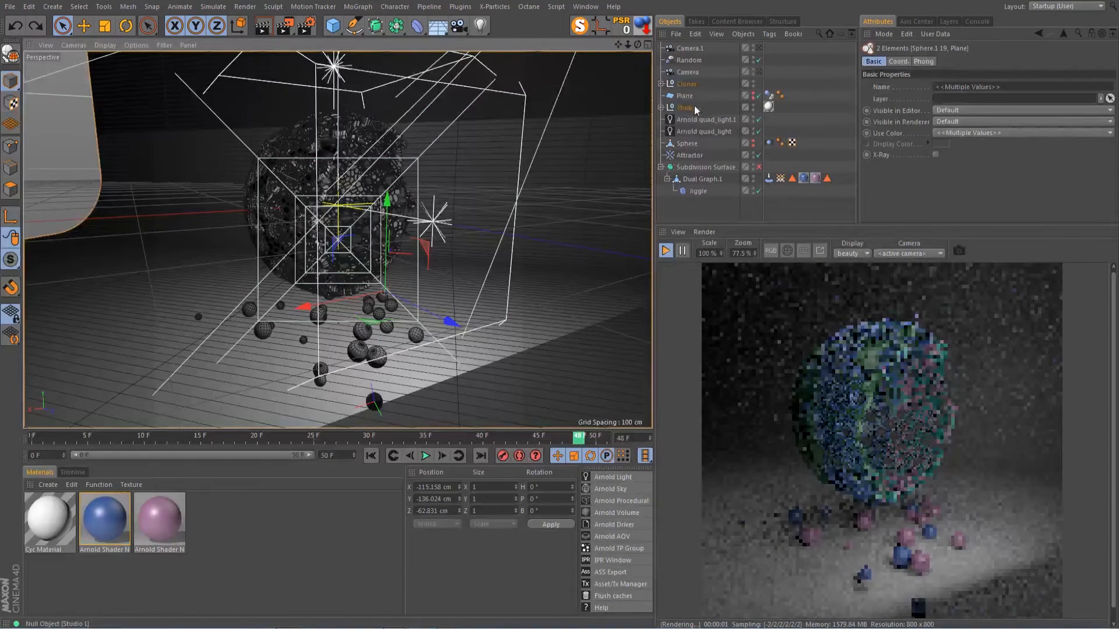
# Expand the Cloner hierarchy, locate the lowest sphere, Sphere.1 19, in the object list and delete only that sphere.
pyautogui.click(671, 84)
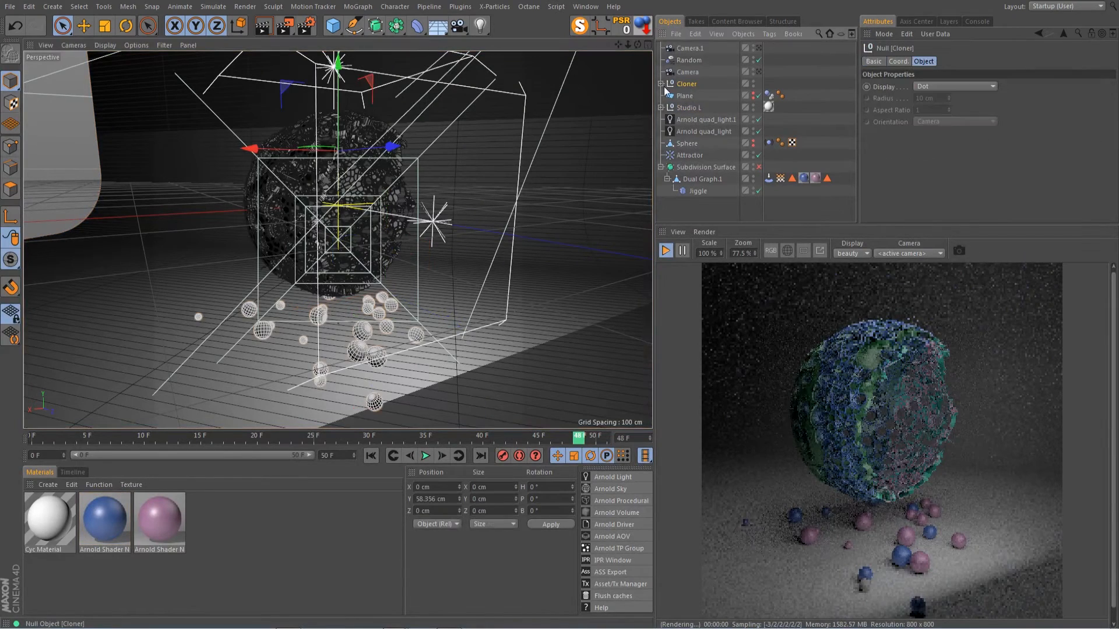
pyautogui.click(661, 85)
pyautogui.scroll(-8, 712, 174)
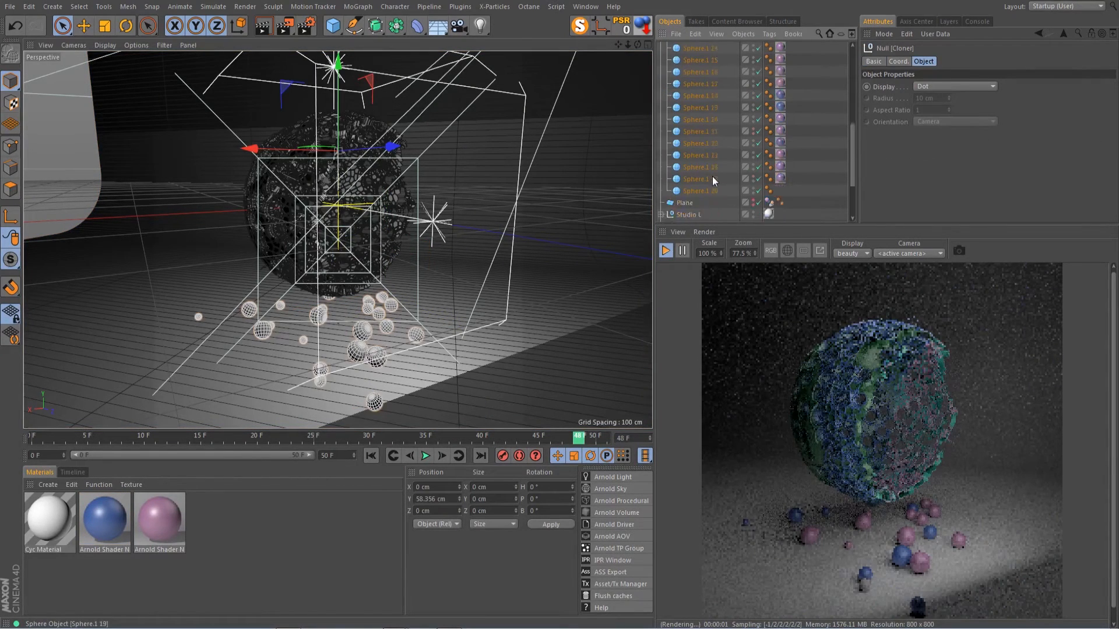
pyautogui.click(374, 401)
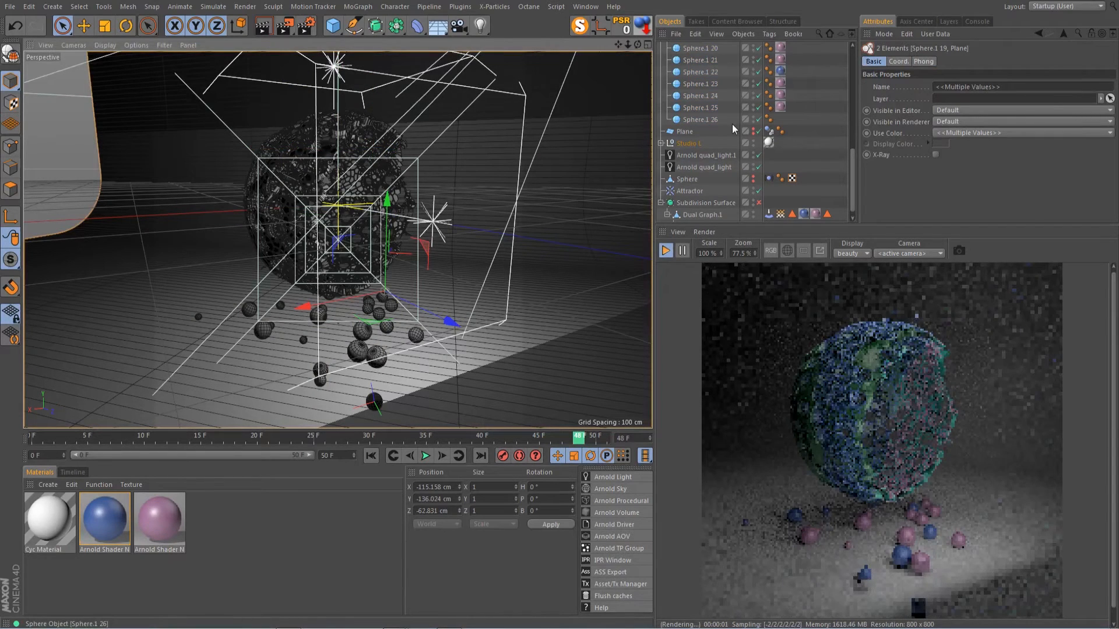
pyautogui.scroll(5, 722, 140)
pyautogui.click(708, 179)
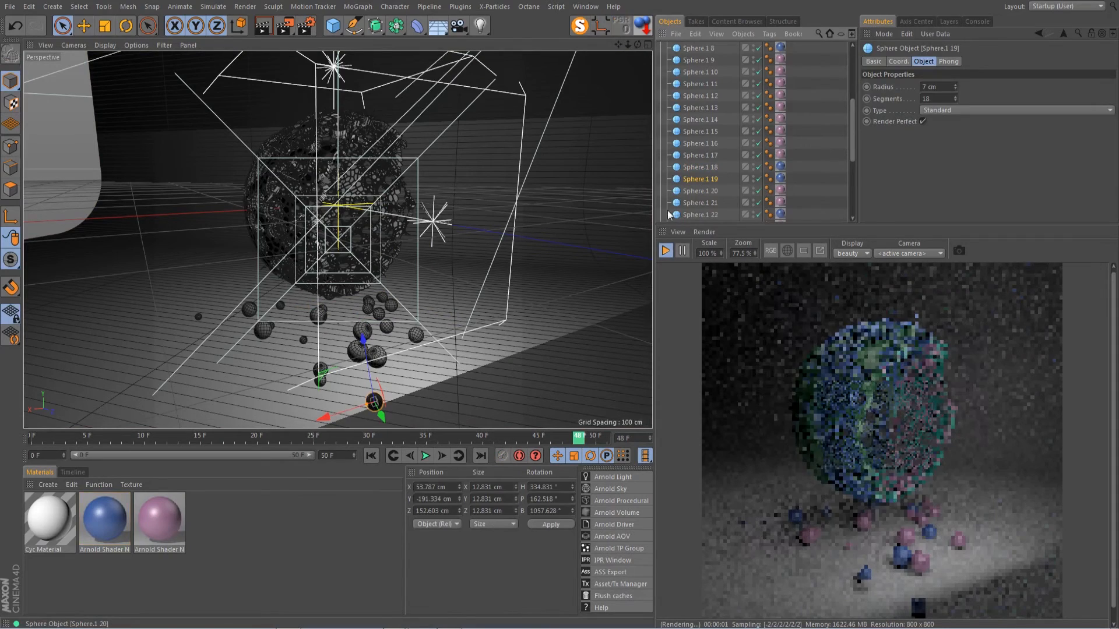
pyautogui.press('Delete')
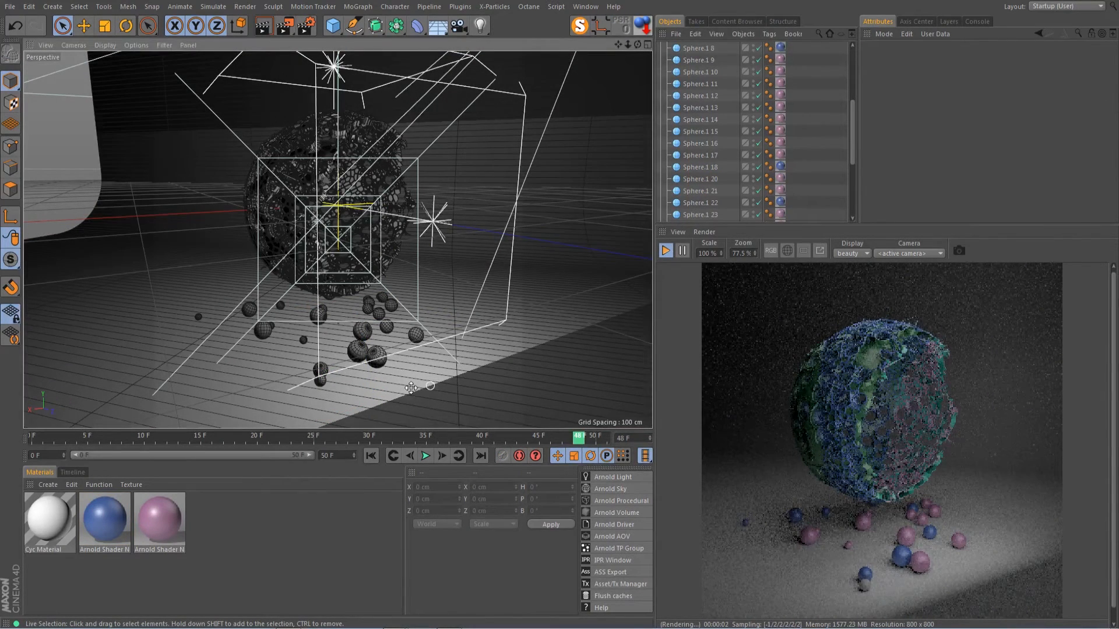
# Identify the small lower sphere without a material as Sphere.1 26 and delete only it from the Cloner hierarchy.
pyautogui.keyDown('shift'); pyautogui.click(321, 382); pyautogui.keyUp('shift')
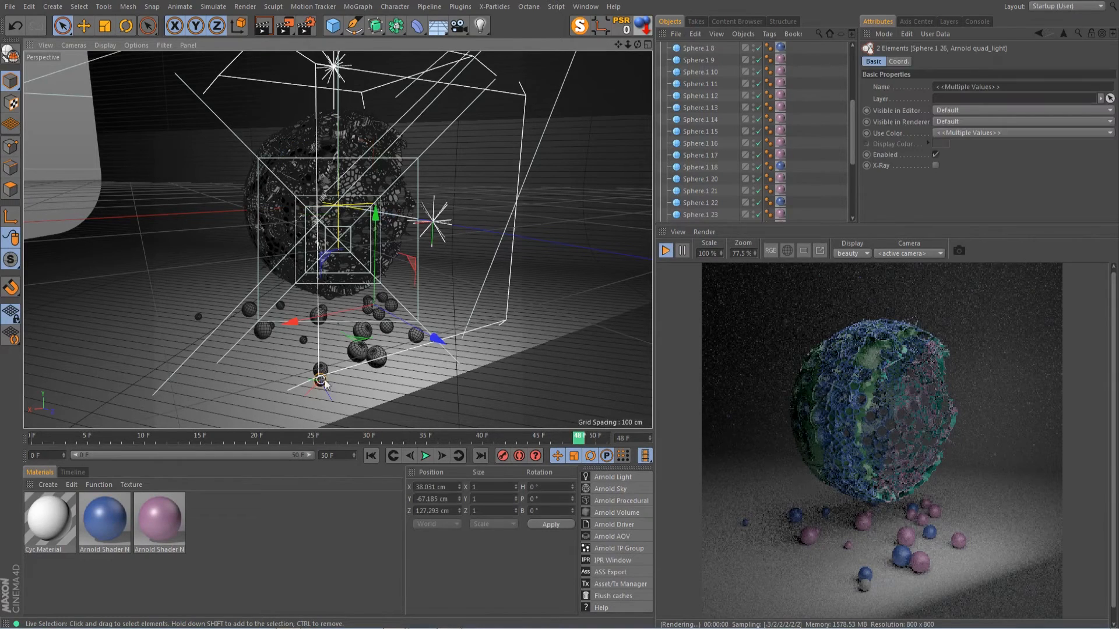
pyautogui.scroll(5, 712, 166)
pyautogui.scroll(-5, 712, 166)
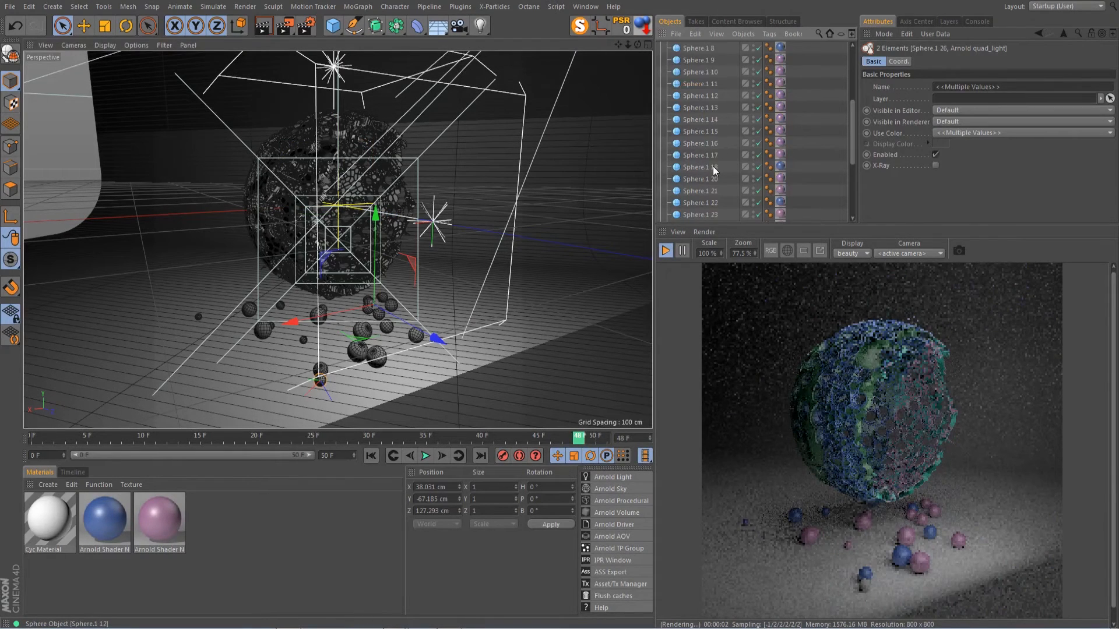
pyautogui.click(705, 110)
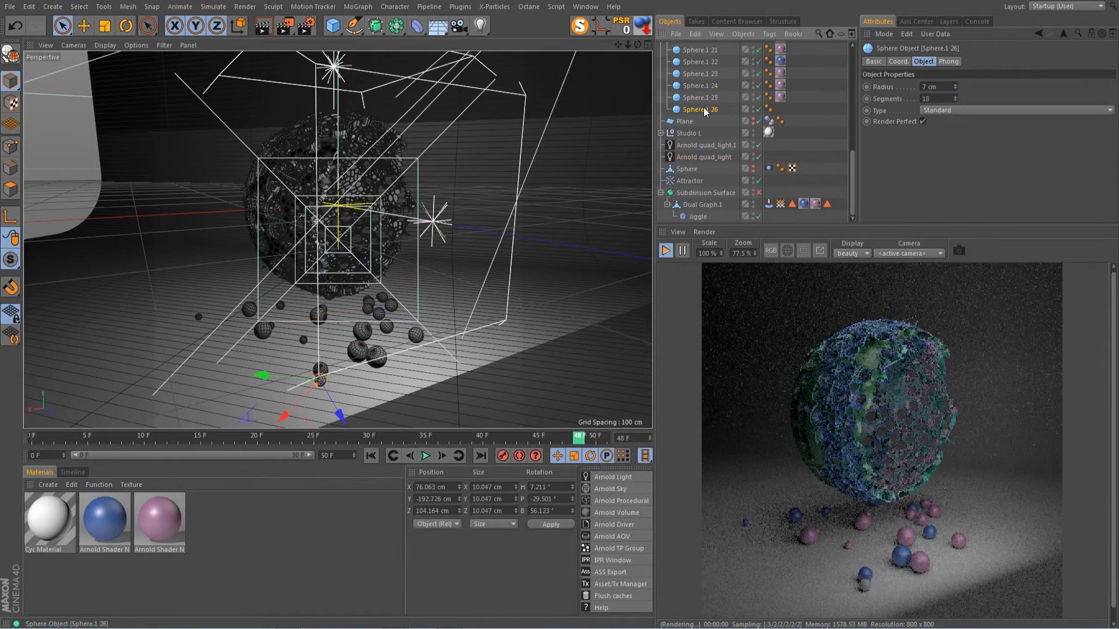
pyautogui.press('Delete')
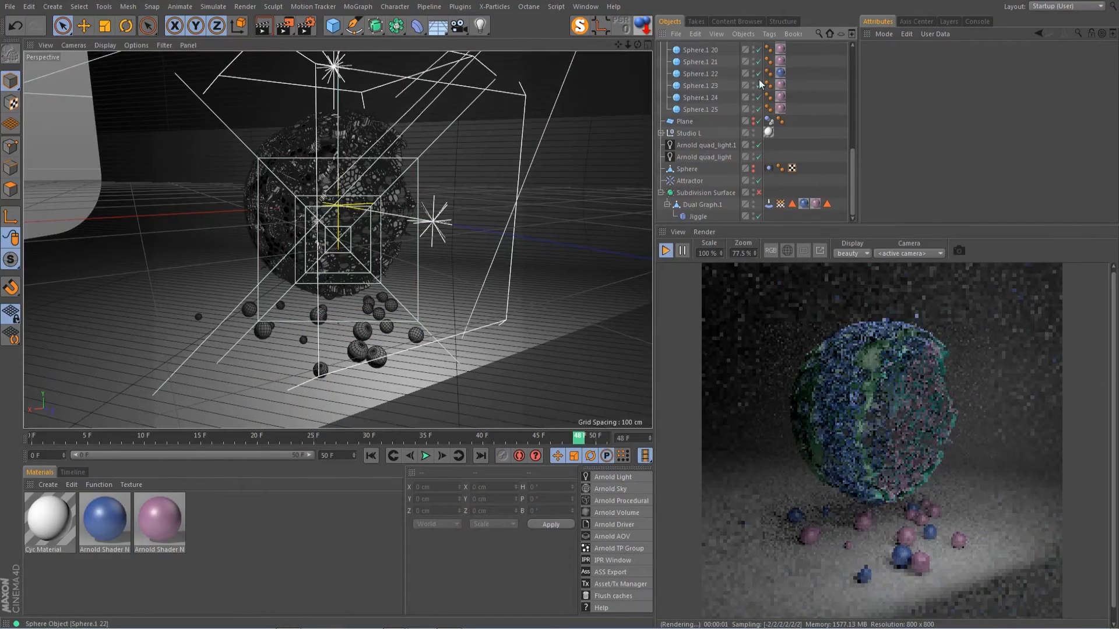
# Look through Camera.1 and delete the other camera, fitting the whole frame in the render preview.
pyautogui.scroll(5, 757, 138)
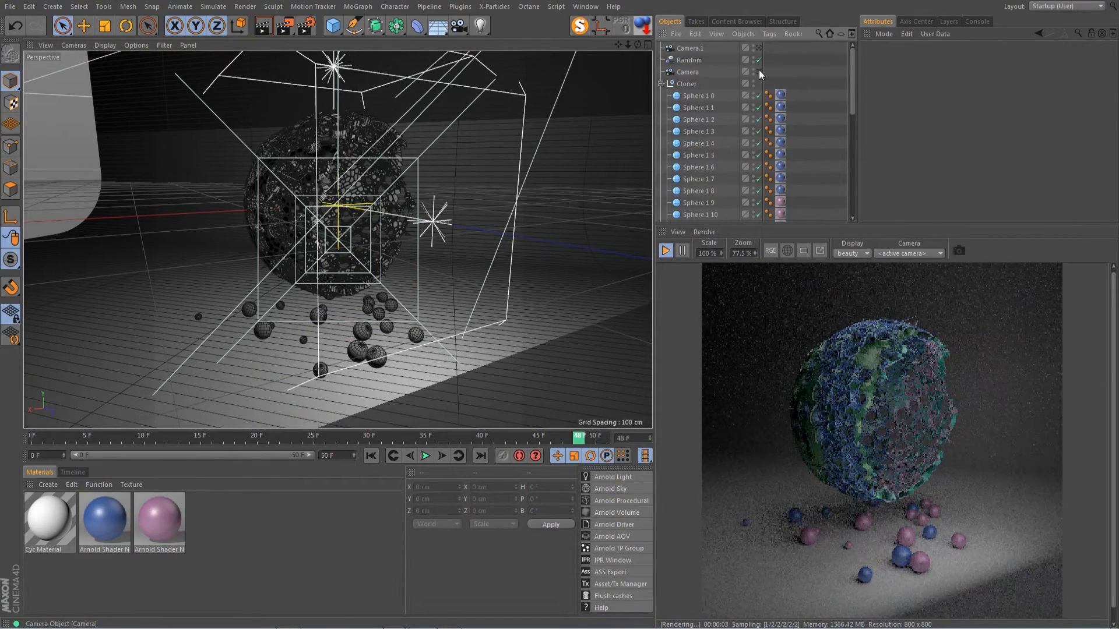
pyautogui.click(758, 48)
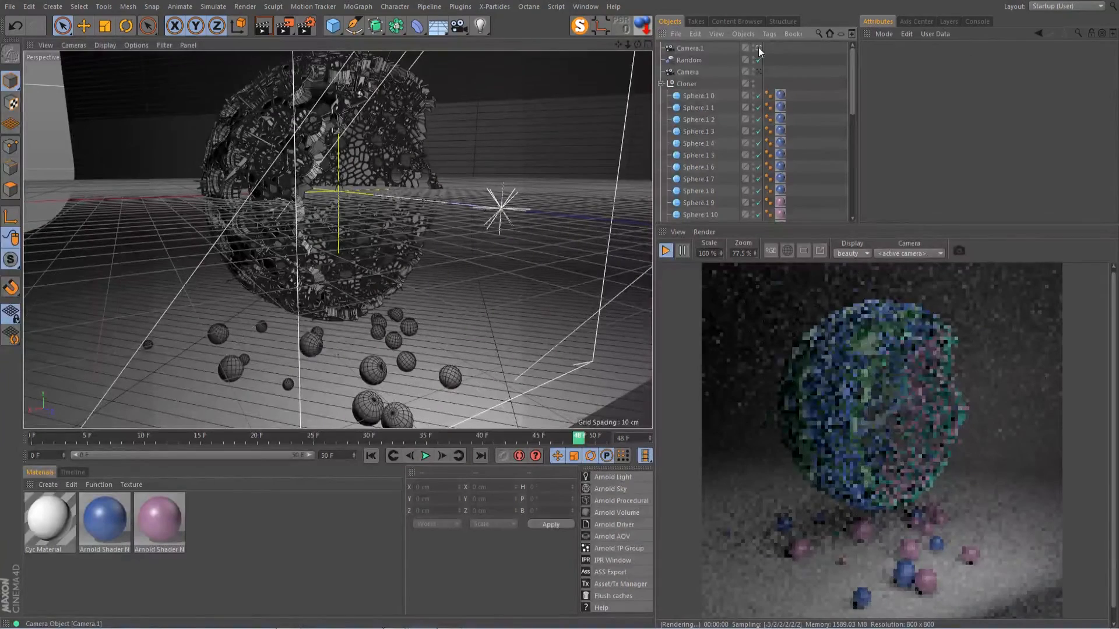
pyautogui.click(694, 72)
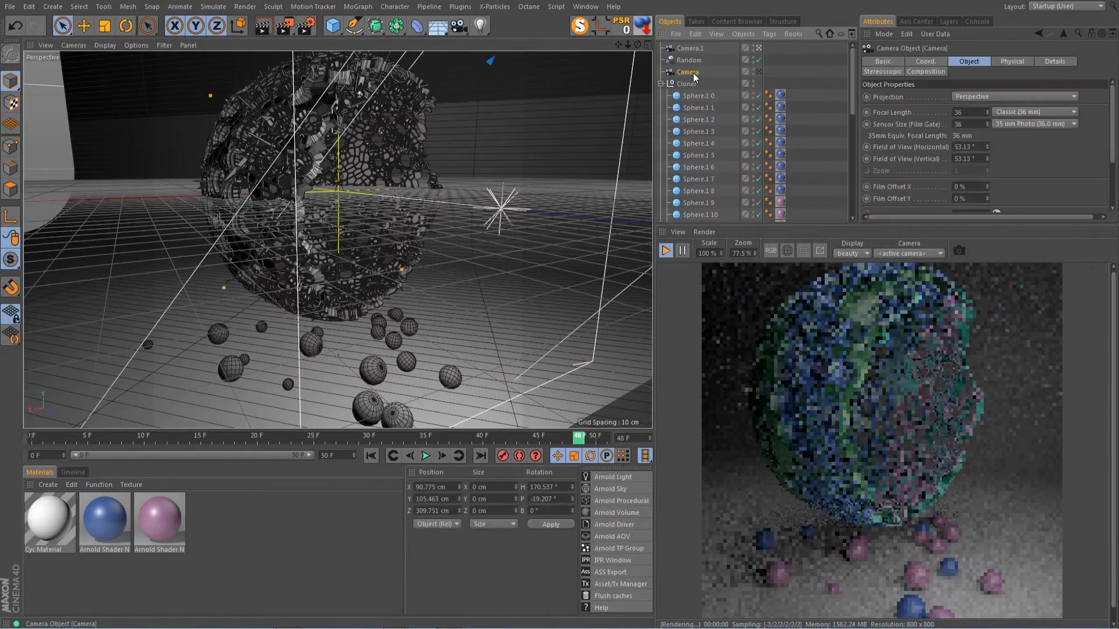
pyautogui.press('Delete')
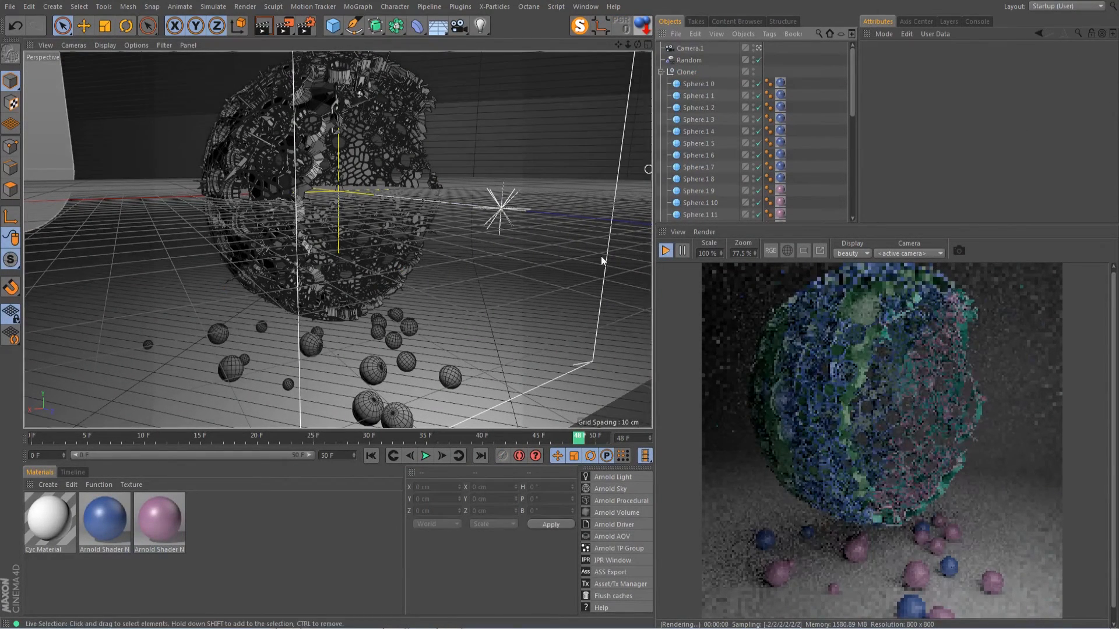
pyautogui.scroll(-3, 935, 557)
pyautogui.scroll(1, 936, 557)
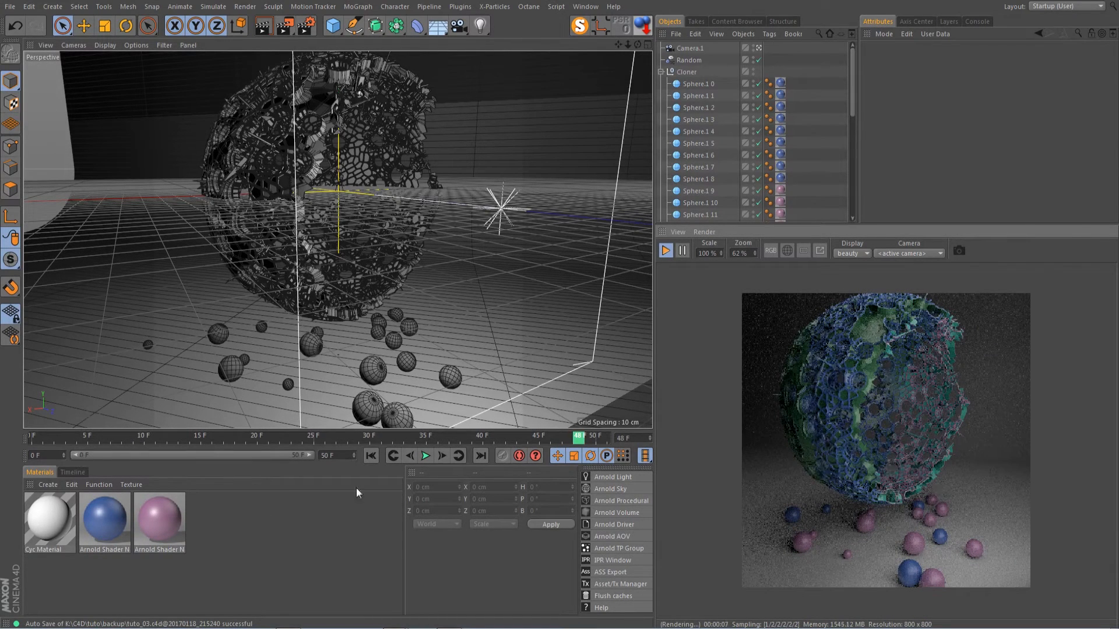
# Rewind the animation to the start, play it up to frame 8 and save the project.
pyautogui.click(371, 457)
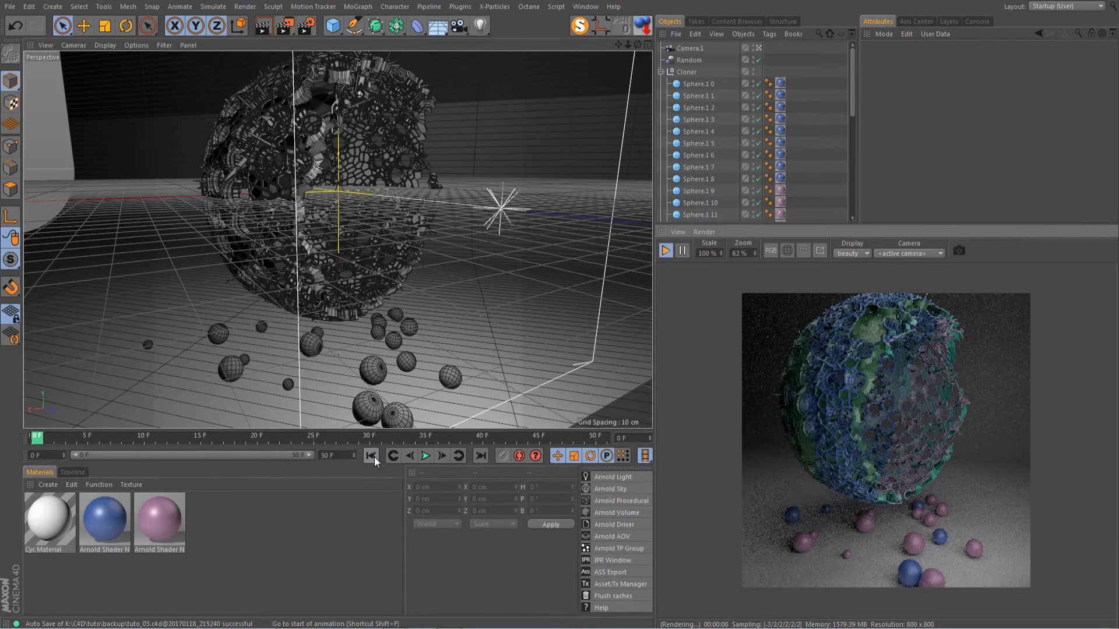
pyautogui.click(420, 456)
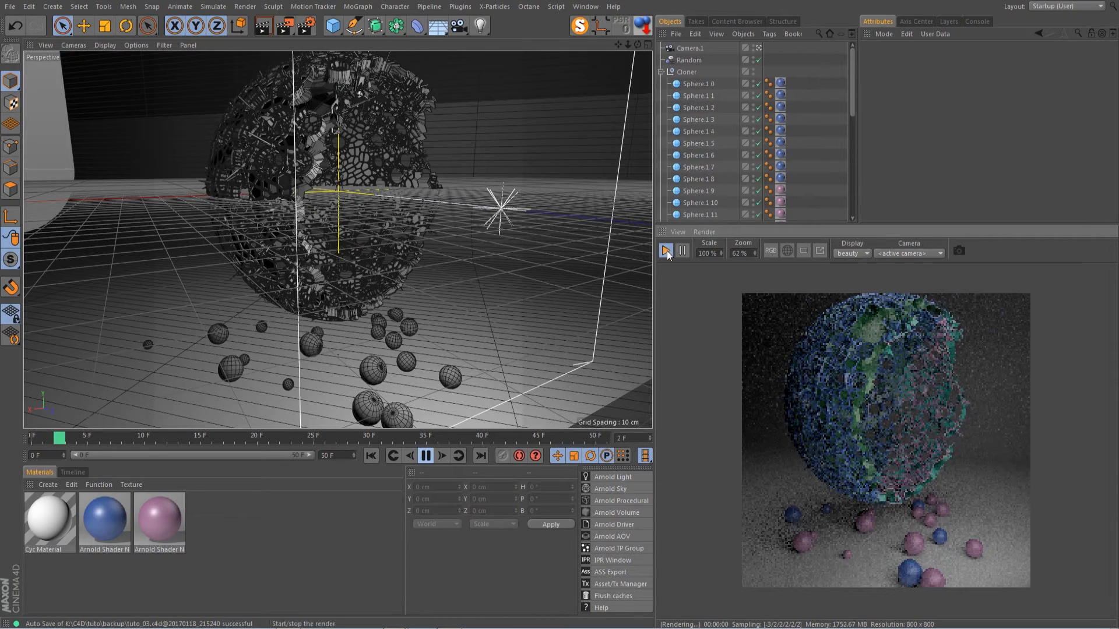
pyautogui.click(427, 457)
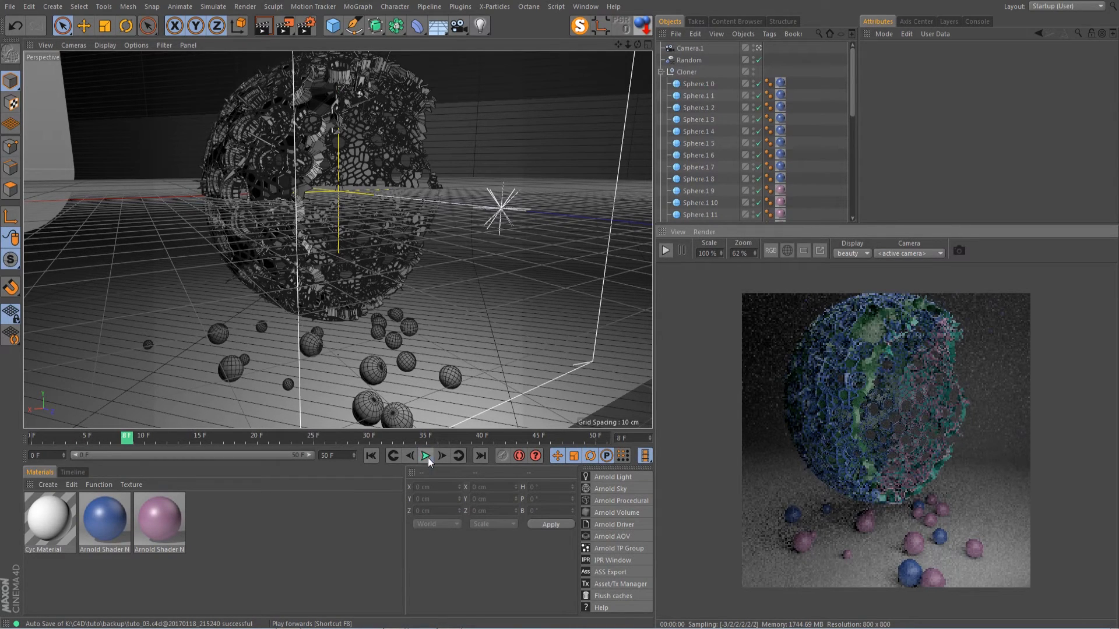
pyautogui.hotkey('ctrl', 's')
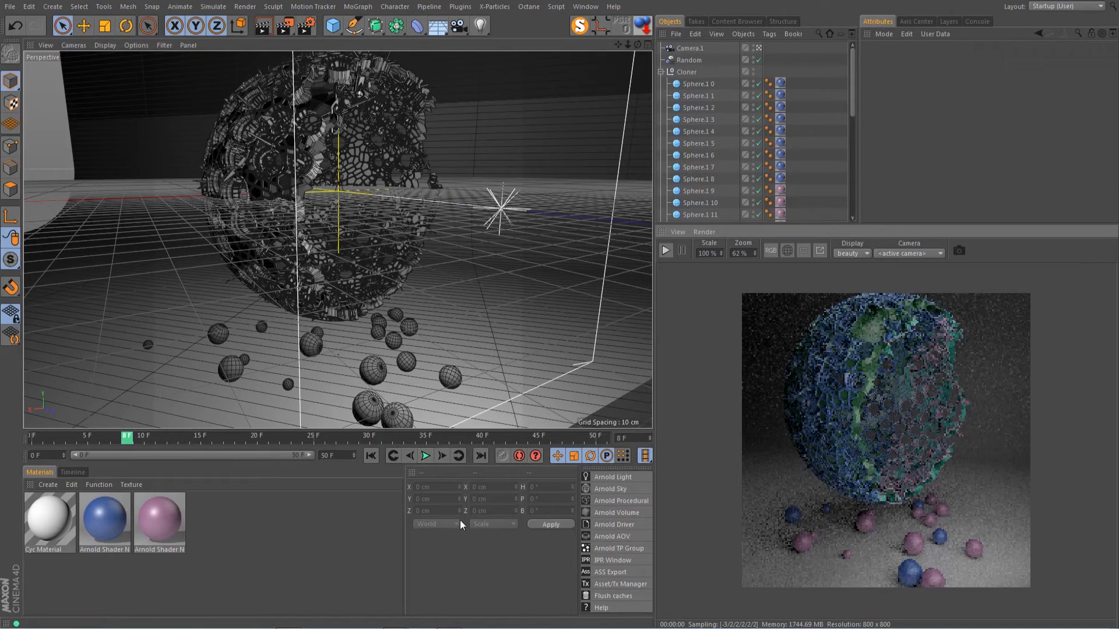
# Restart the interactive render to examine the large sphere's surface detail up close, and collapse the Cloner hierarchy.
pyautogui.click(666, 250)
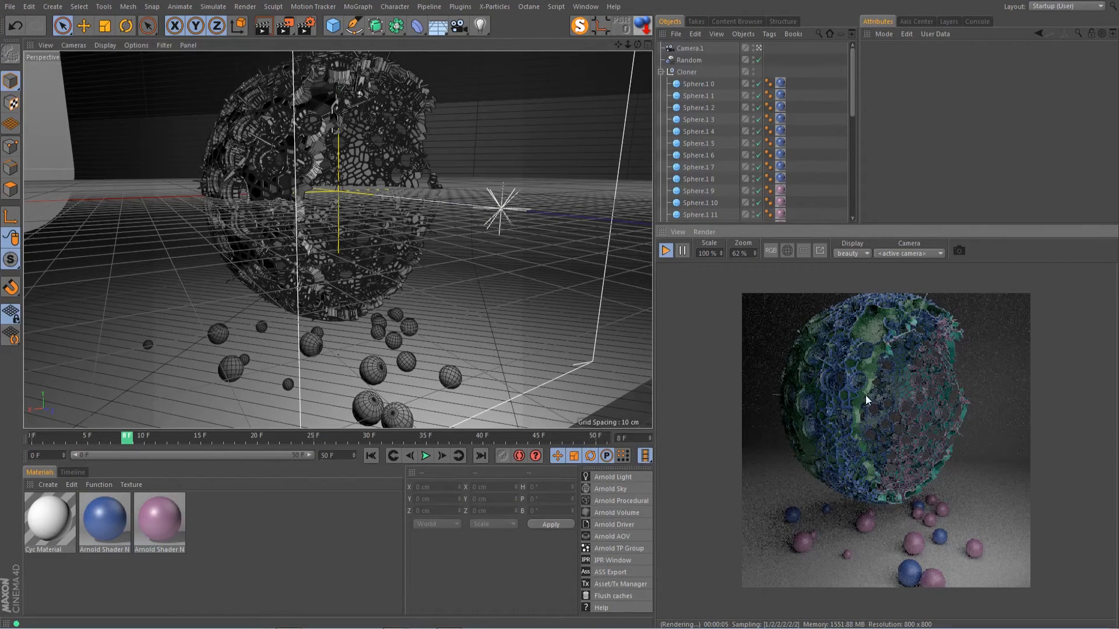
pyautogui.scroll(3, 878, 332)
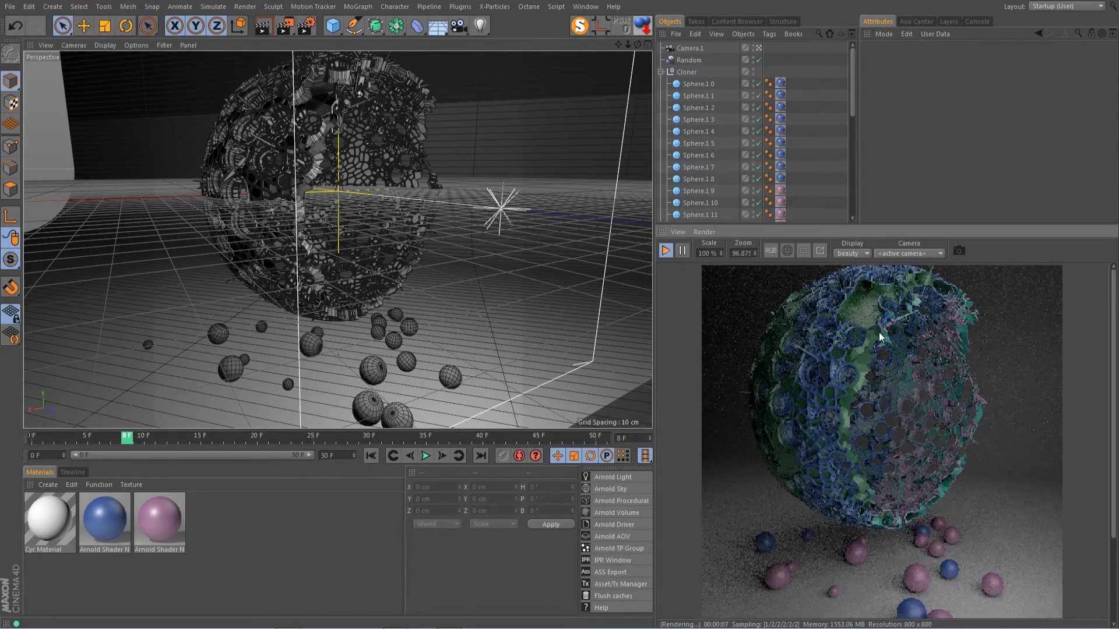
pyautogui.scroll(4, 836, 407)
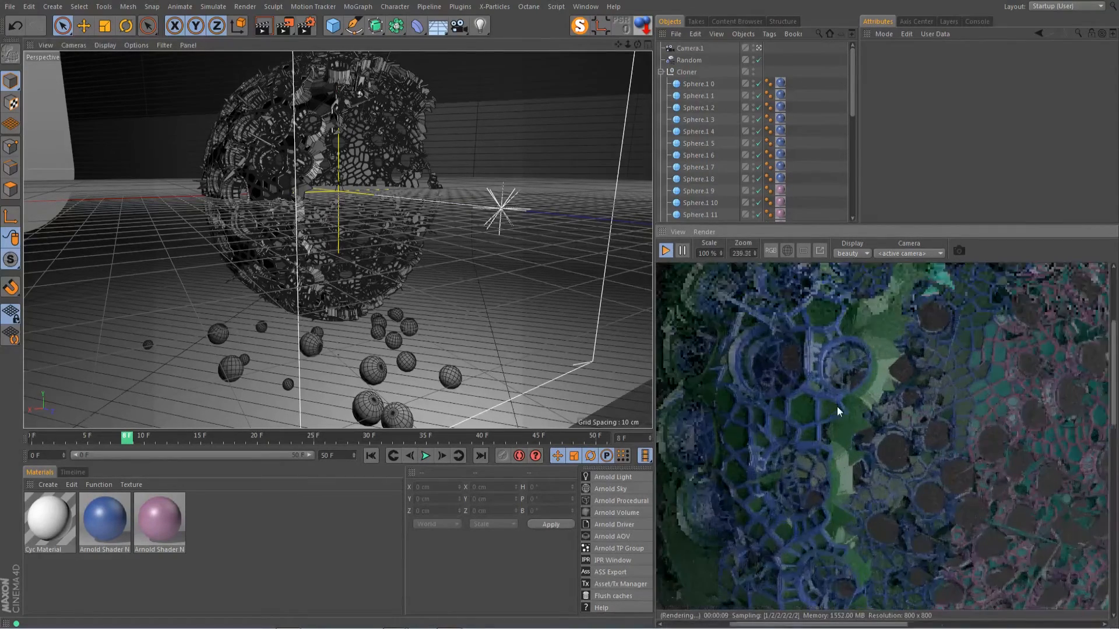
pyautogui.scroll(-3, 837, 407)
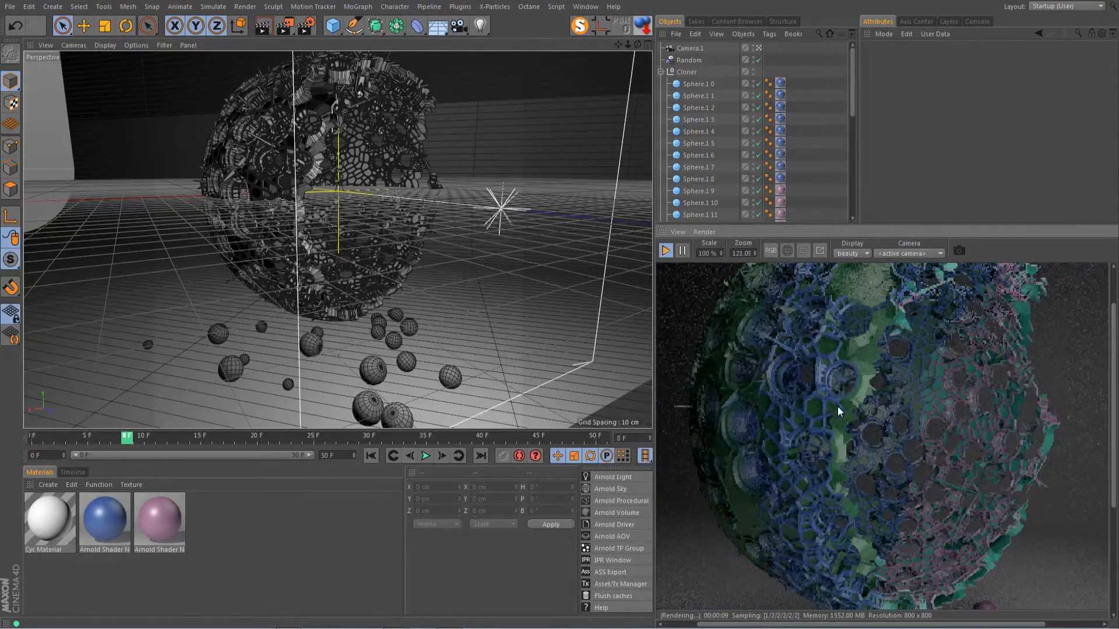
pyautogui.click(660, 72)
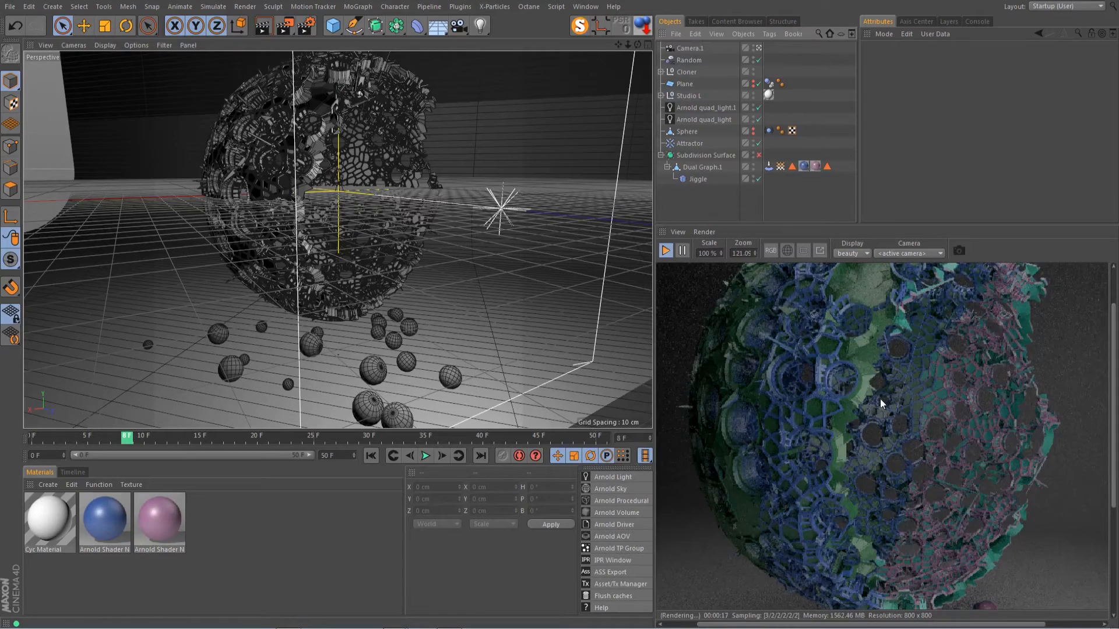
pyautogui.scroll(-3, 882, 400)
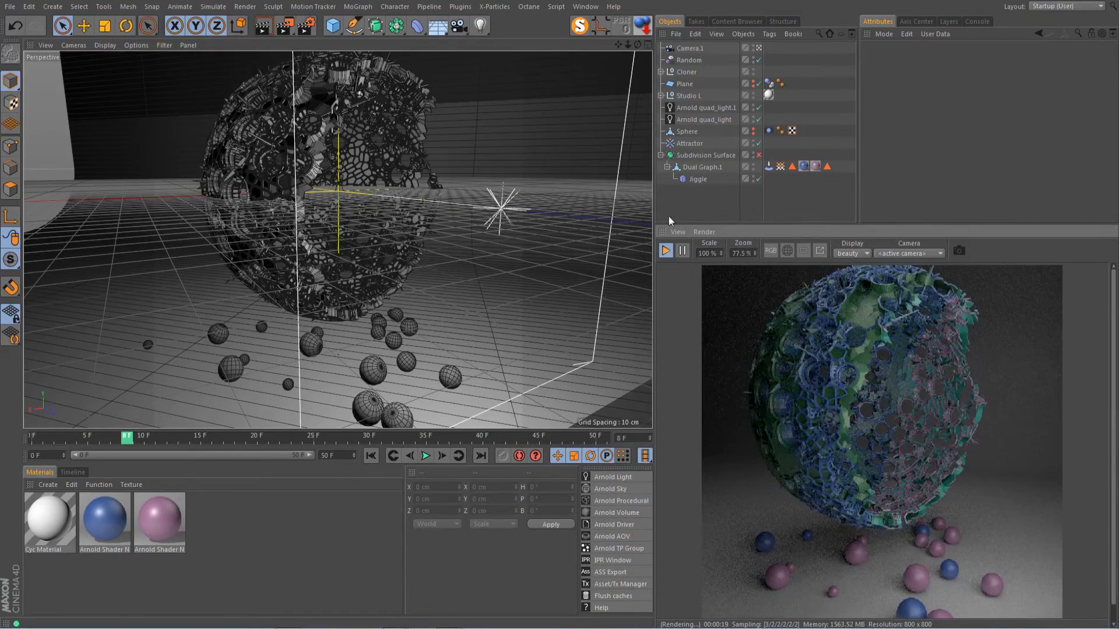
# Set the Arnold render sampling to 4 for Camera (AA) and 0 for Refraction, SSS and Volume indirect.
pyautogui.click(307, 27)
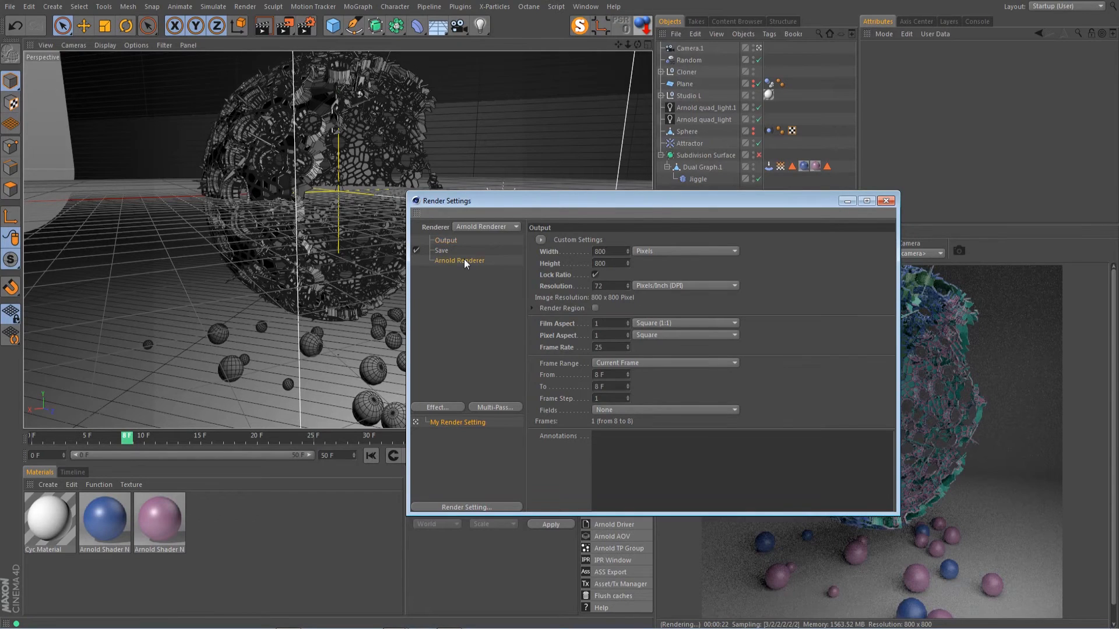
pyautogui.click(464, 261)
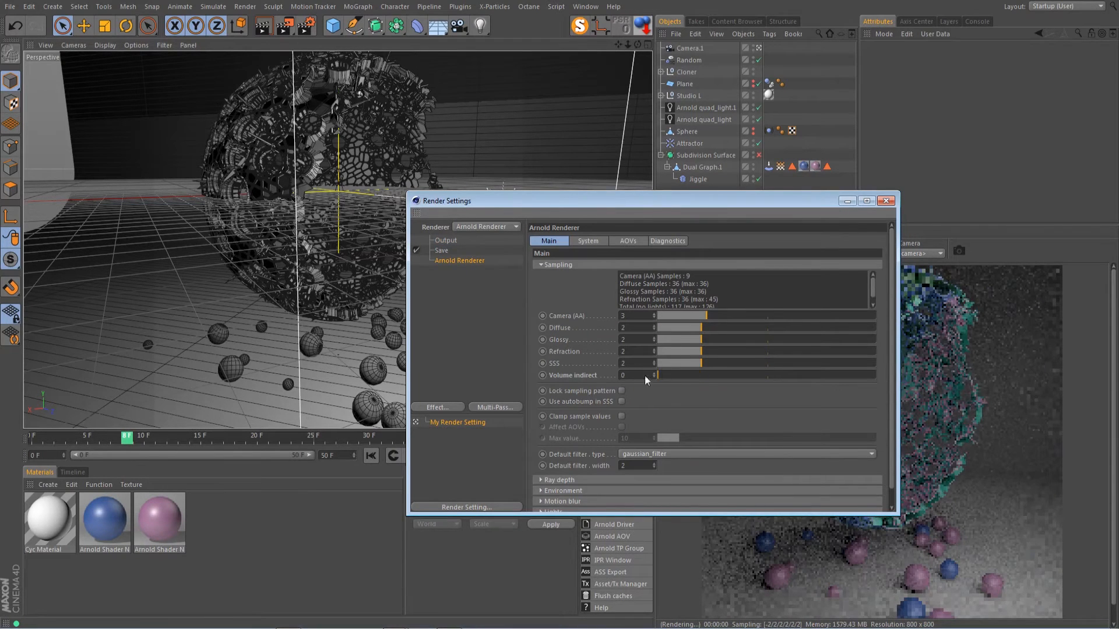
pyautogui.moveTo(681, 364); pyautogui.dragTo(643, 352)
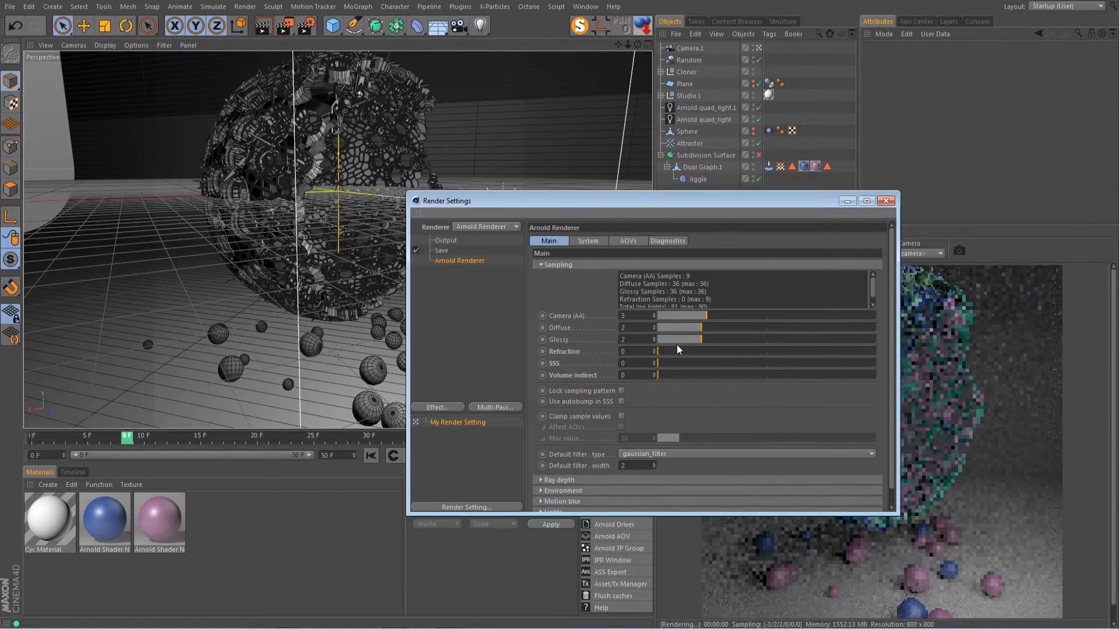
pyautogui.click(720, 316)
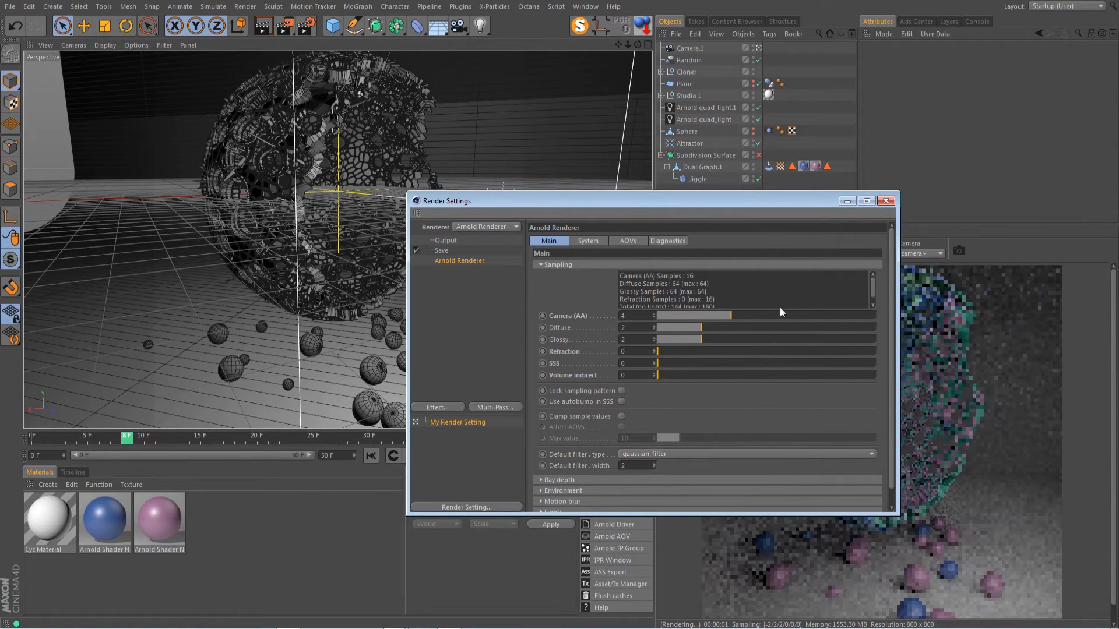
# Set the samples of both Arnold quad lights to 3 and close the render settings.
pyautogui.moveTo(803, 197); pyautogui.dragTo(674, 188)
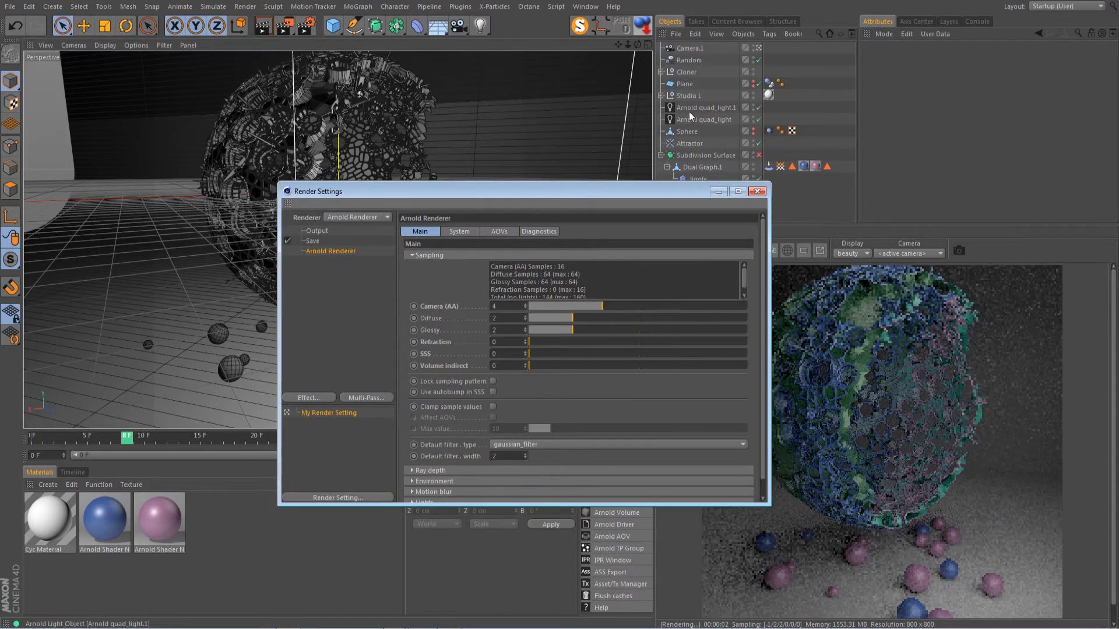
pyautogui.click(692, 110)
pyautogui.keyDown('shift'); pyautogui.click(701, 119); pyautogui.keyUp('shift')
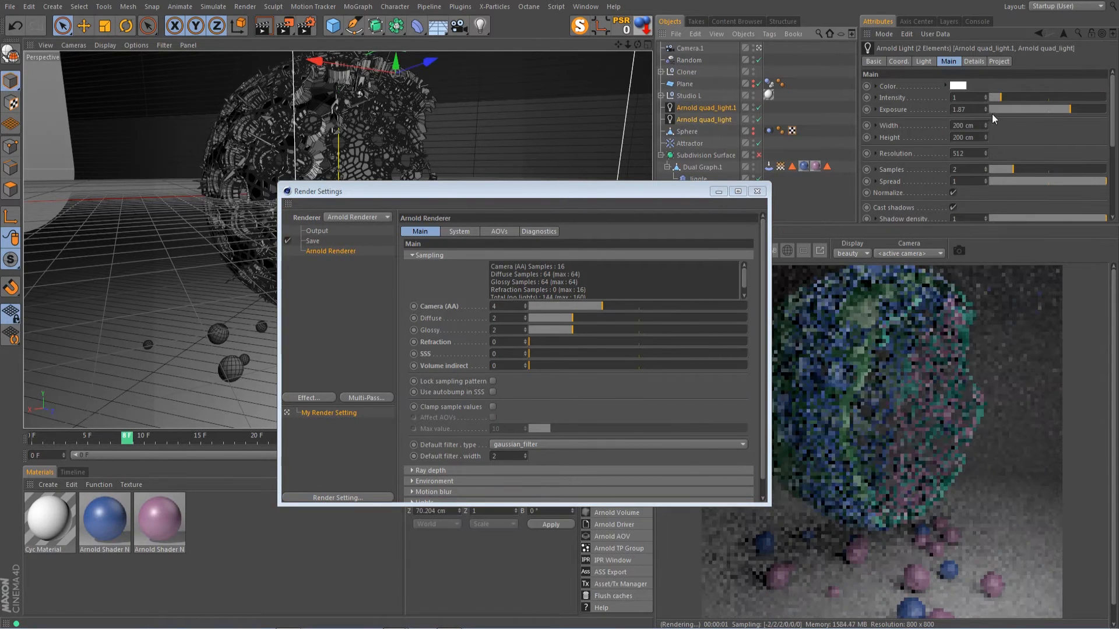
pyautogui.moveTo(1013, 170); pyautogui.dragTo(1024, 169)
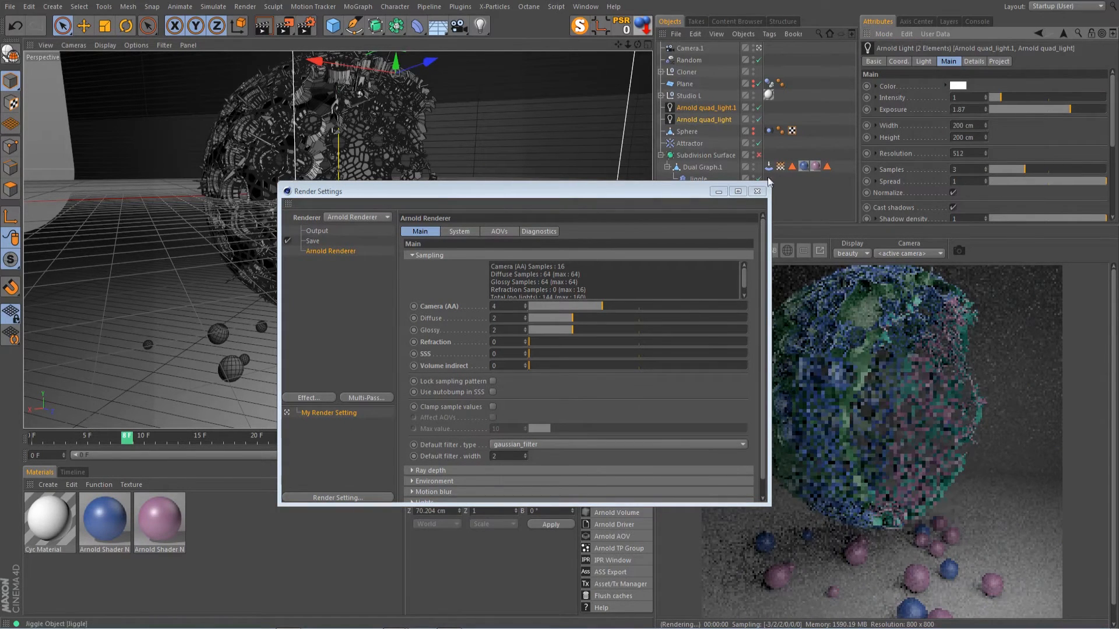
pyautogui.click(757, 192)
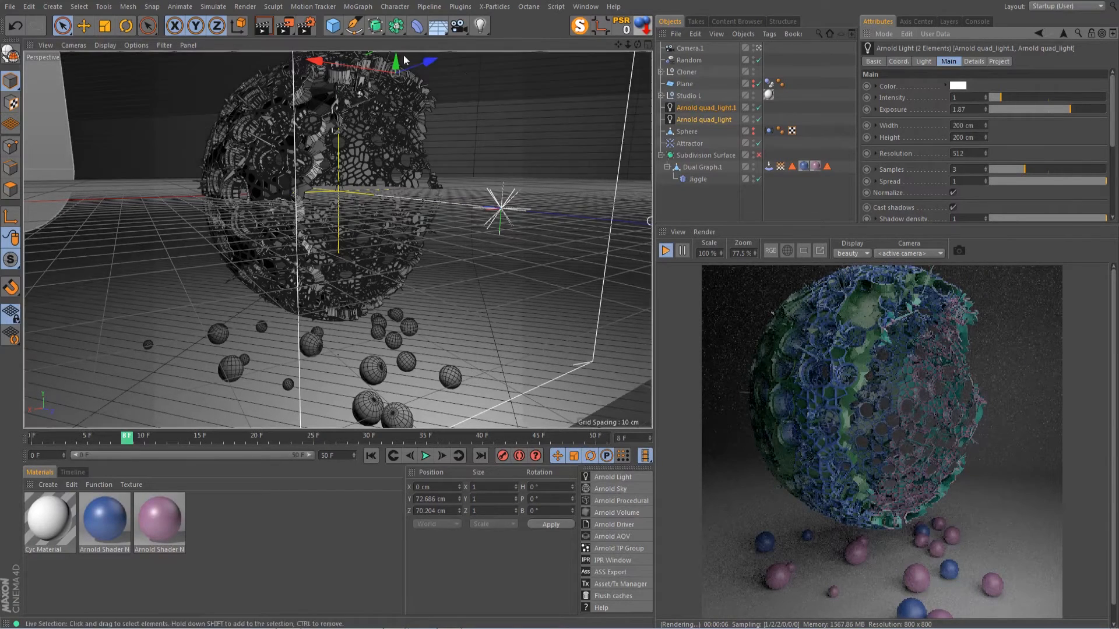
# Start choosing the regular image's output file in the render settings and browse to the C4D\tuto folder on the SSD (K:) drive.
pyautogui.click(307, 27)
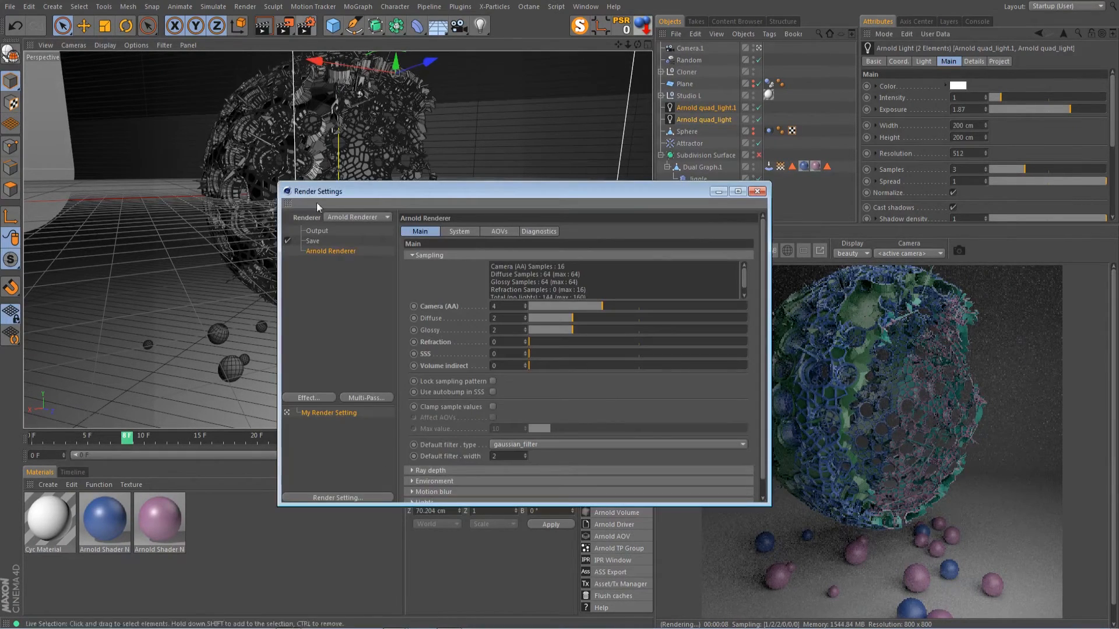
pyautogui.click(313, 241)
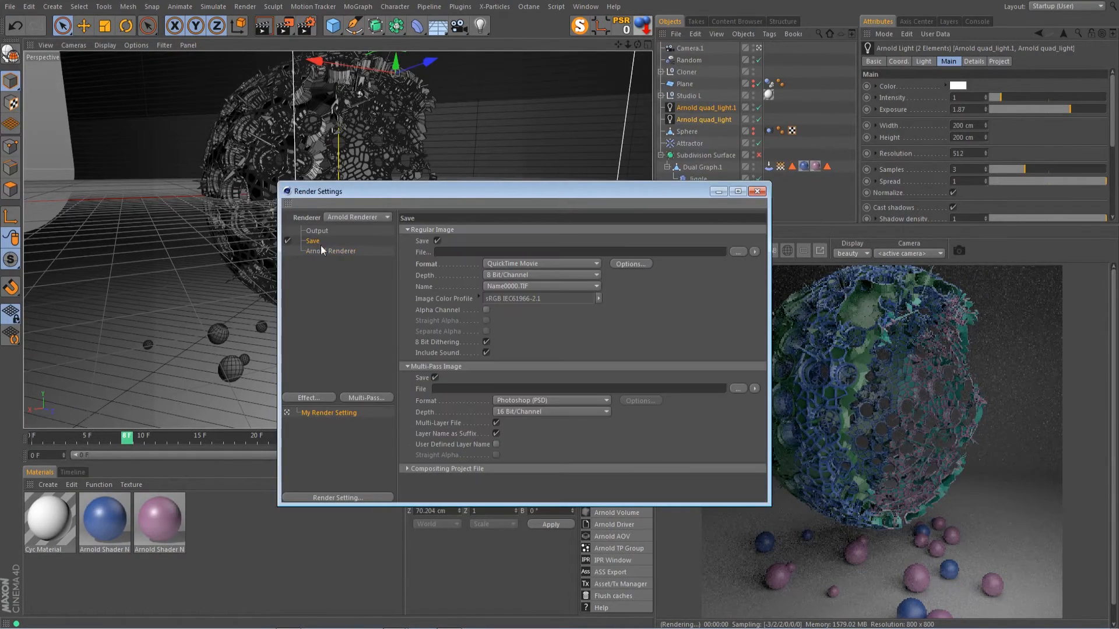
pyautogui.click(739, 253)
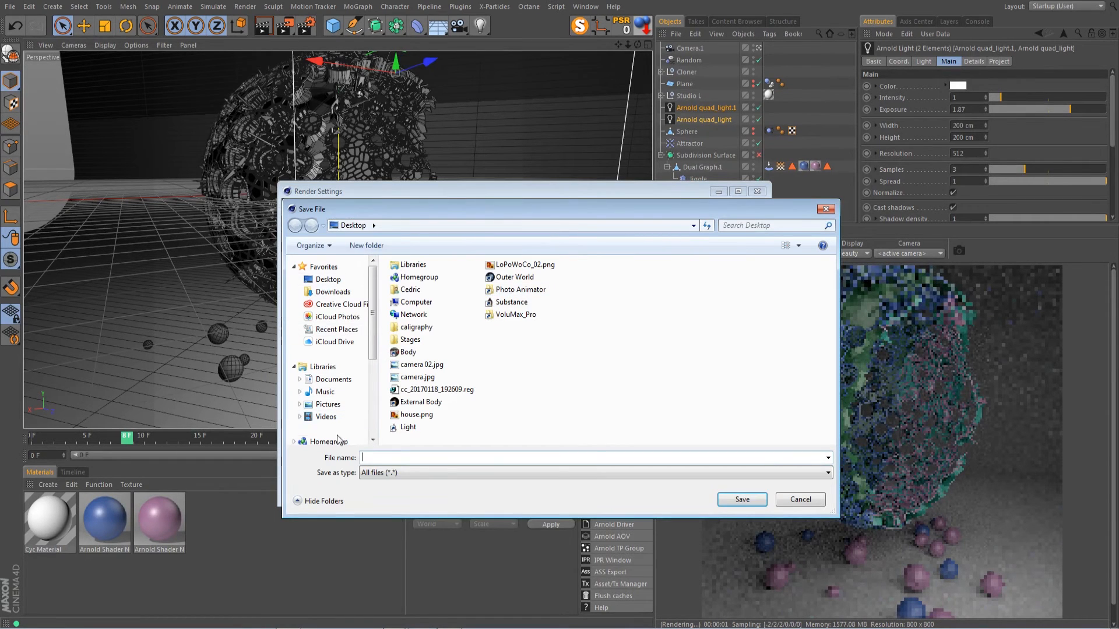
pyautogui.scroll(-4, 348, 384)
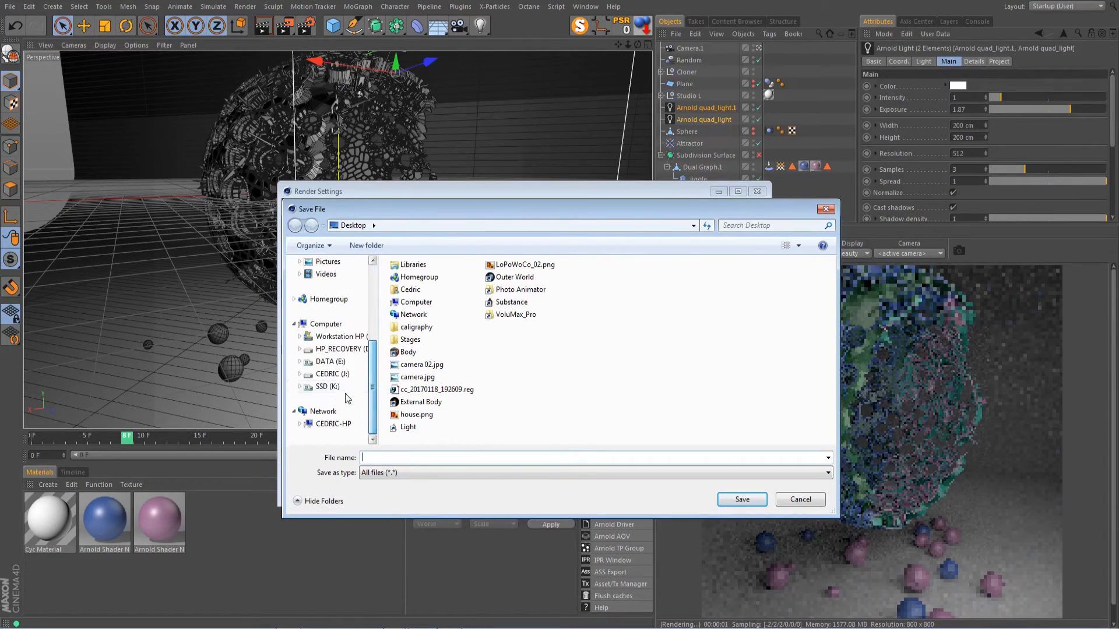
pyautogui.click(326, 386)
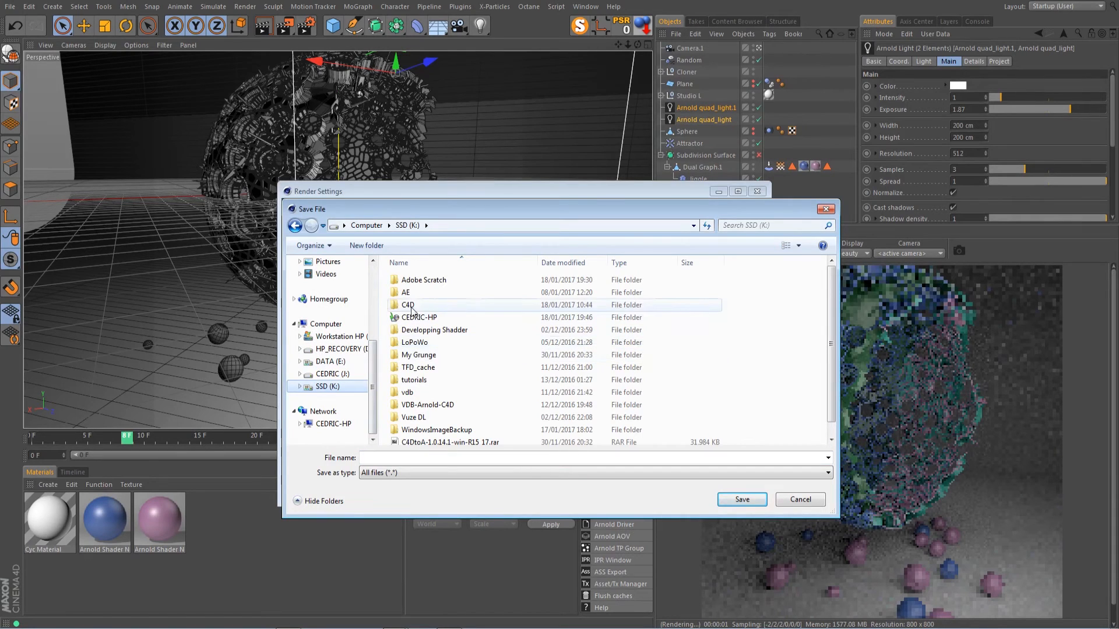
pyautogui.doubleClick(407, 304)
pyautogui.scroll(-1, 419, 384)
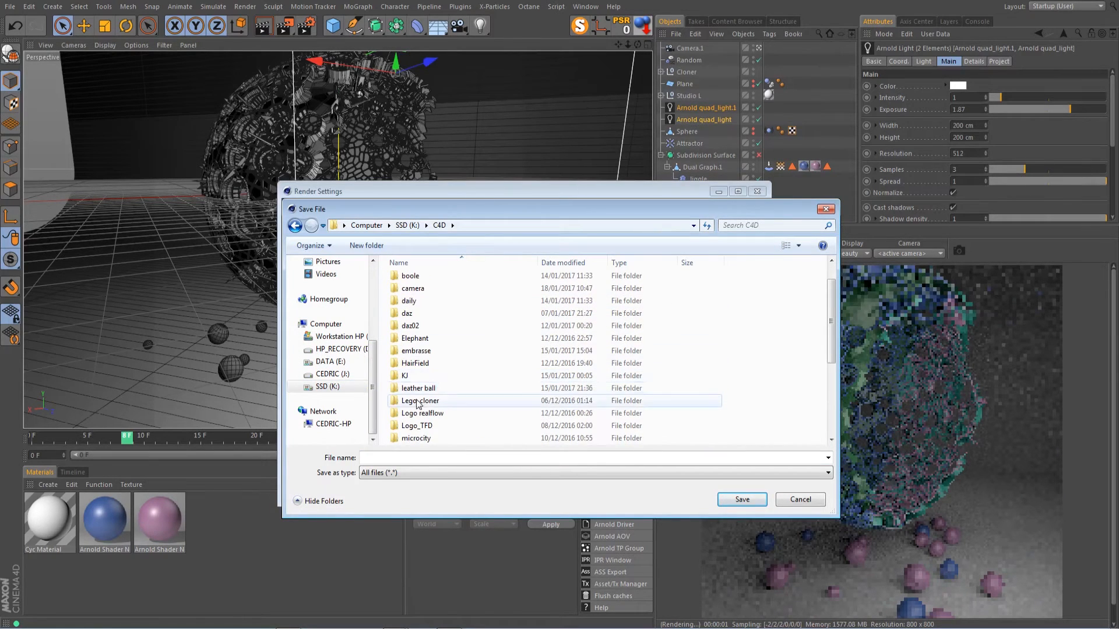
pyautogui.scroll(-3, 419, 384)
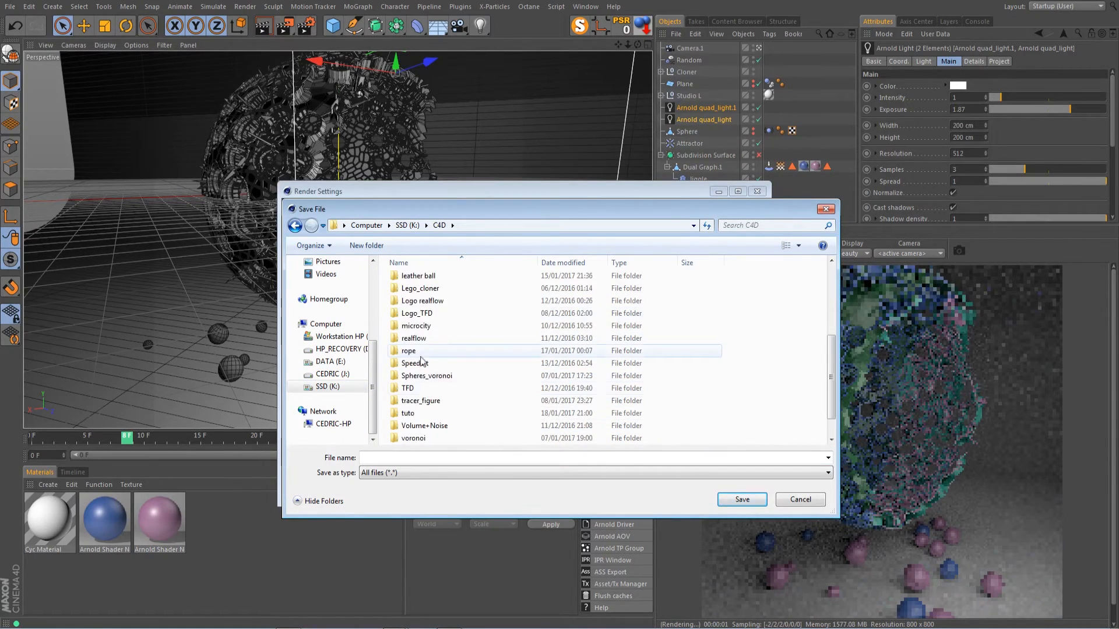
pyautogui.doubleClick(415, 415)
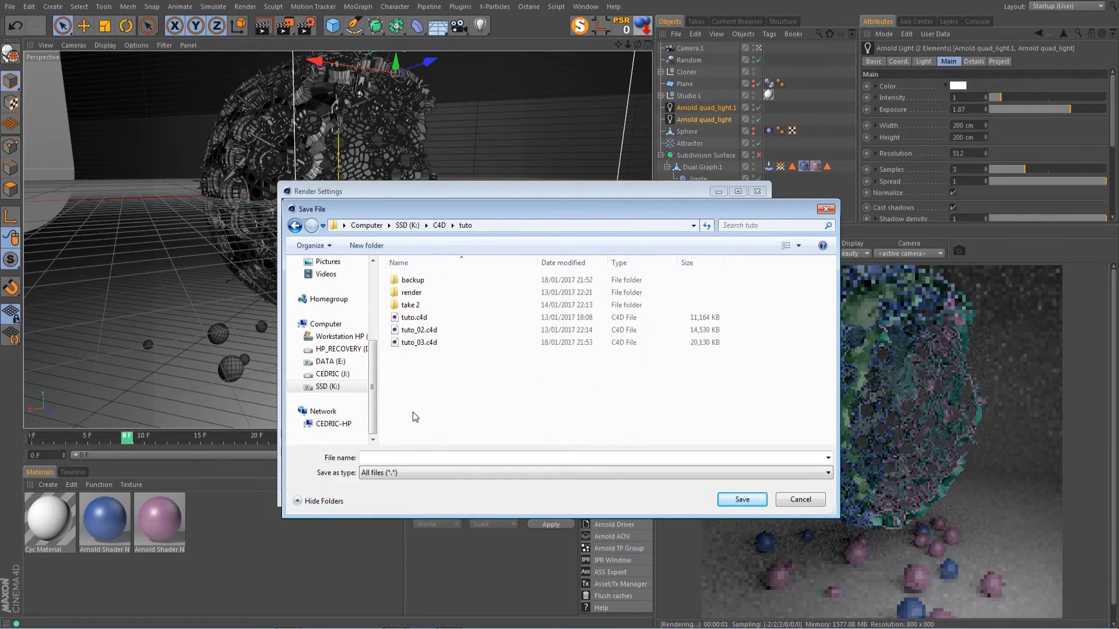
# Create a folder named "tuto 3 render" inside the tuto folder.
pyautogui.rightClick(414, 396)
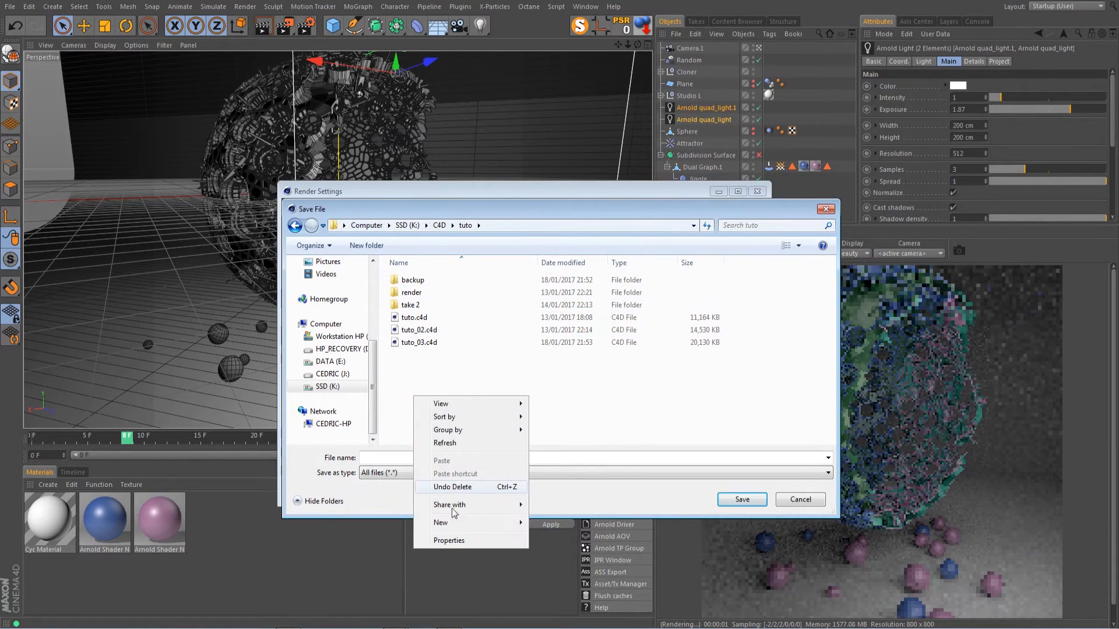
pyautogui.moveTo(480, 527)
pyautogui.click(553, 524)
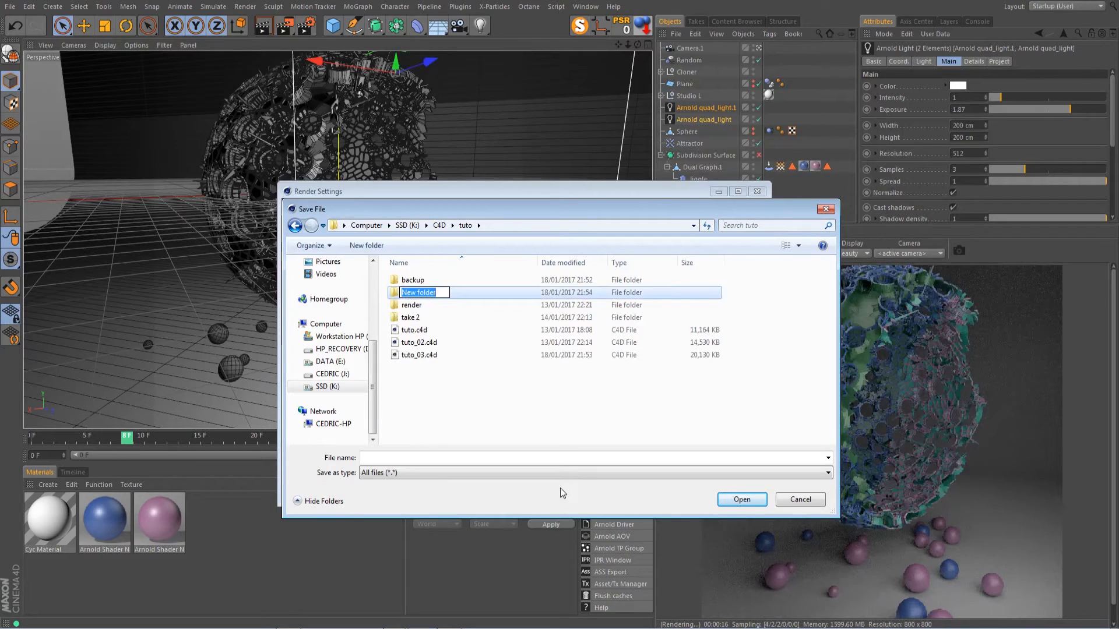
pyautogui.write('tuto 3 render')
pyautogui.press('Return')
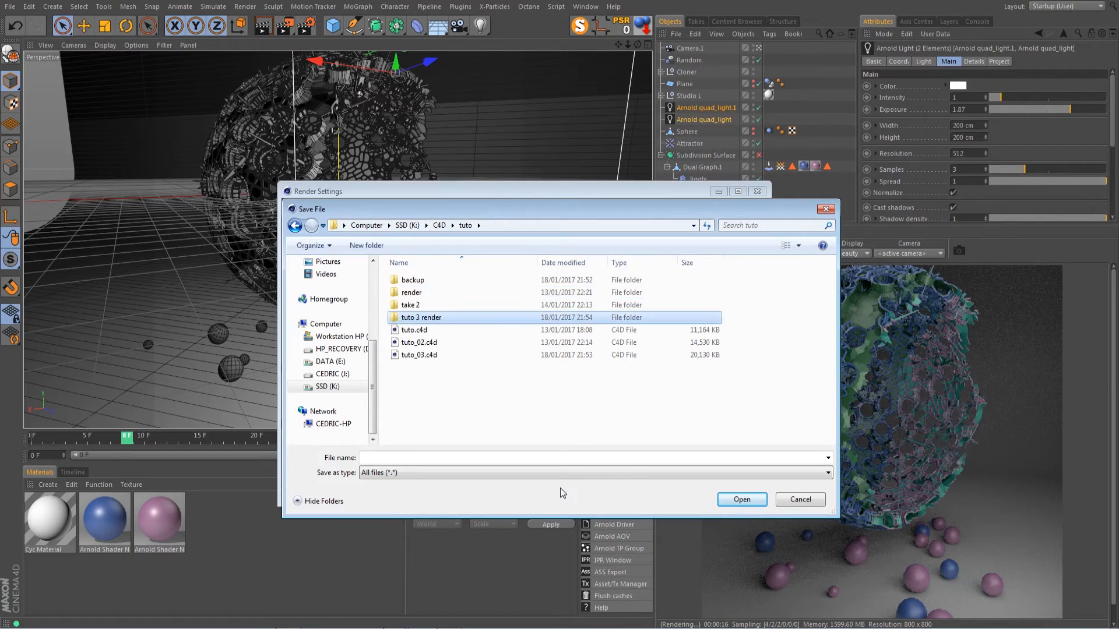
# Set the regular image's output file to tuto_03 inside the "tuto 3 render" folder.
pyautogui.doubleClick(406, 318)
pyautogui.click(396, 457)
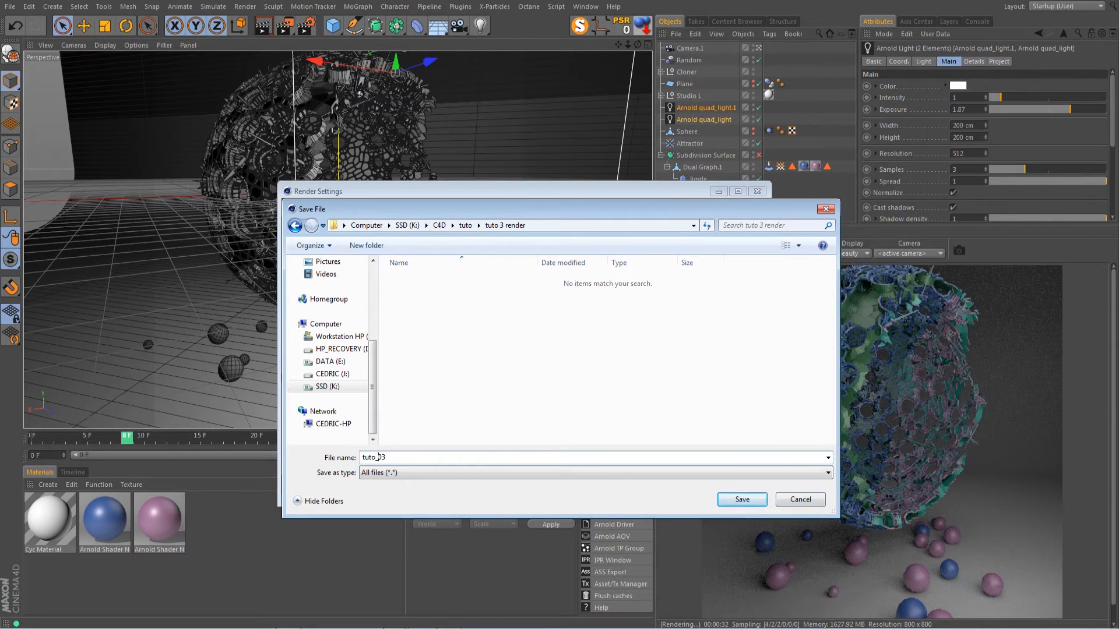
pyautogui.press('Return')
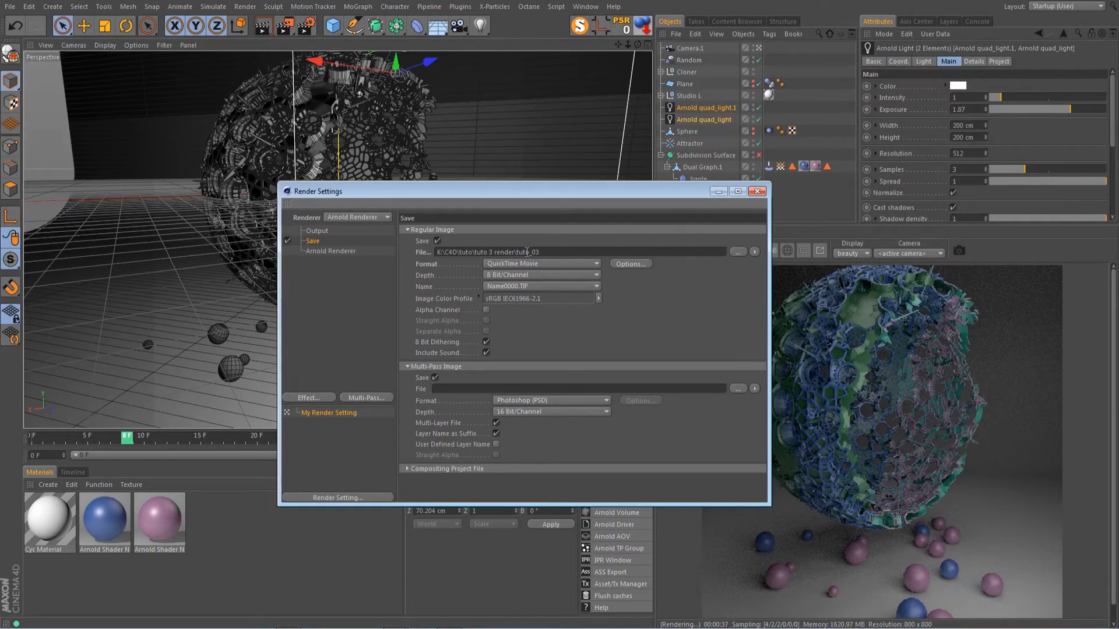
# Set the regular image's format to Photoshop (PSD) with a depth of 16 Bit/Channel.
pyautogui.click(593, 268)
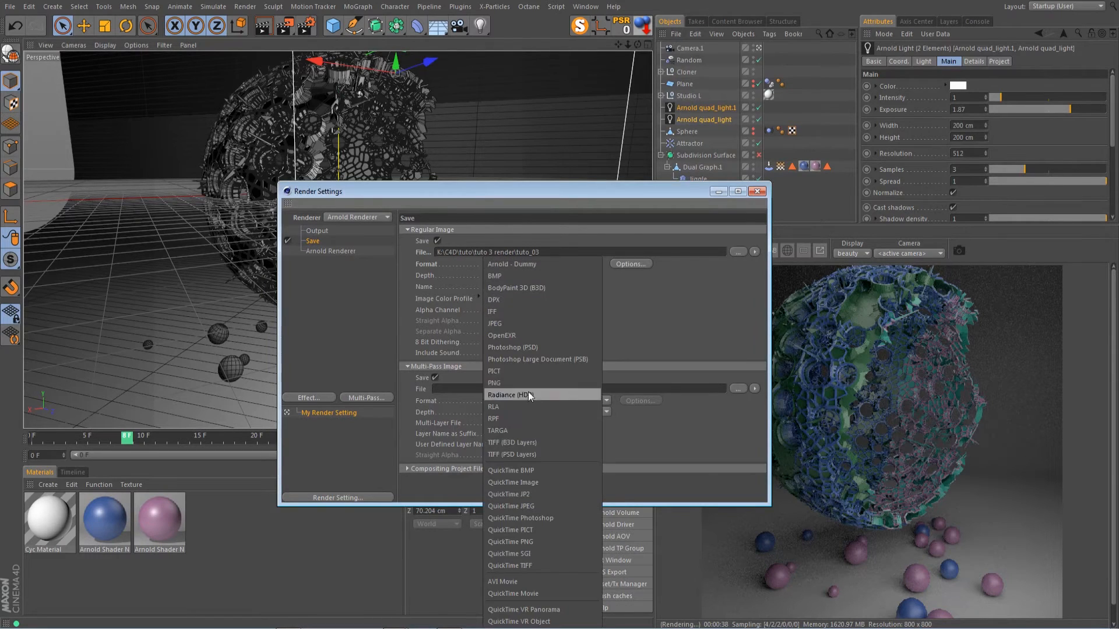
pyautogui.click(526, 348)
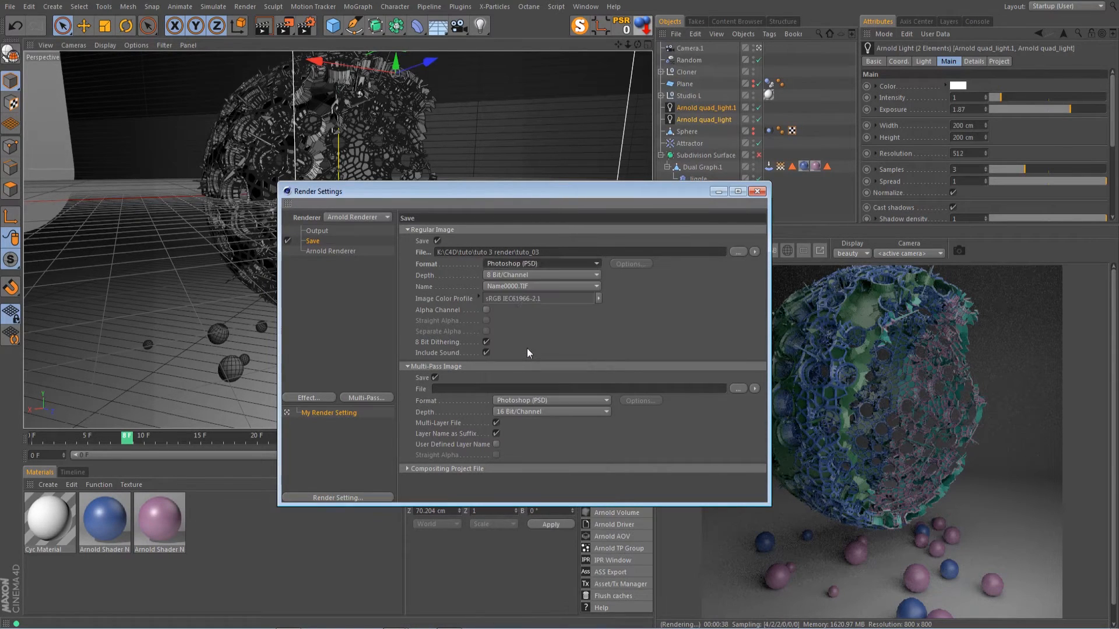
pyautogui.click(522, 275)
pyautogui.click(516, 300)
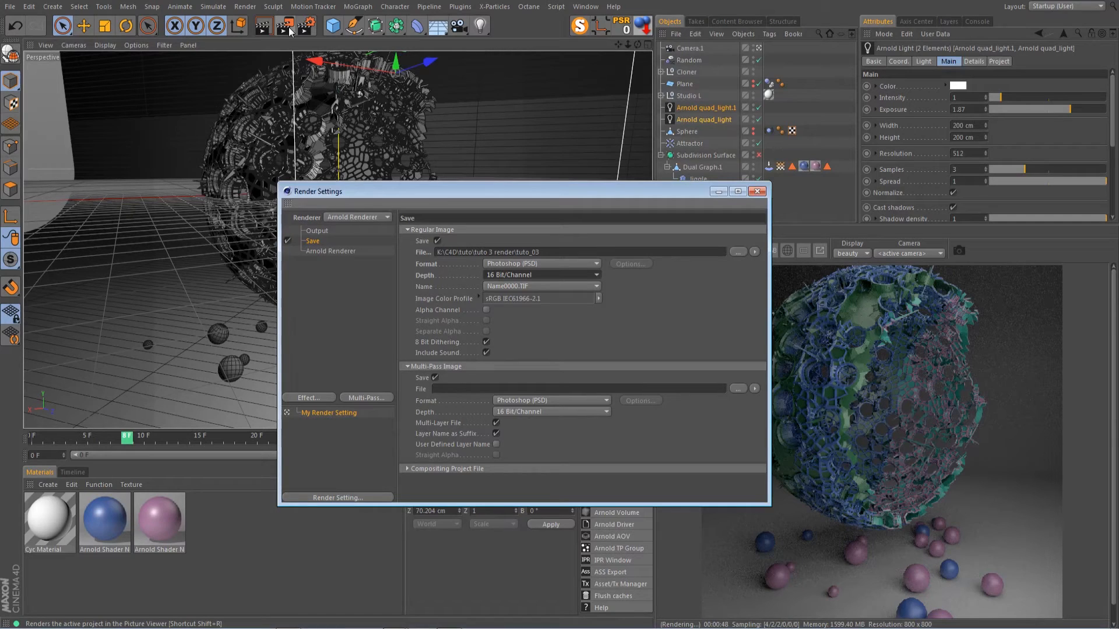
# Close the render settings and reframe the camera so the whole large sphere fits in the shot.
pyautogui.moveTo(483, 192); pyautogui.dragTo(268, 156)
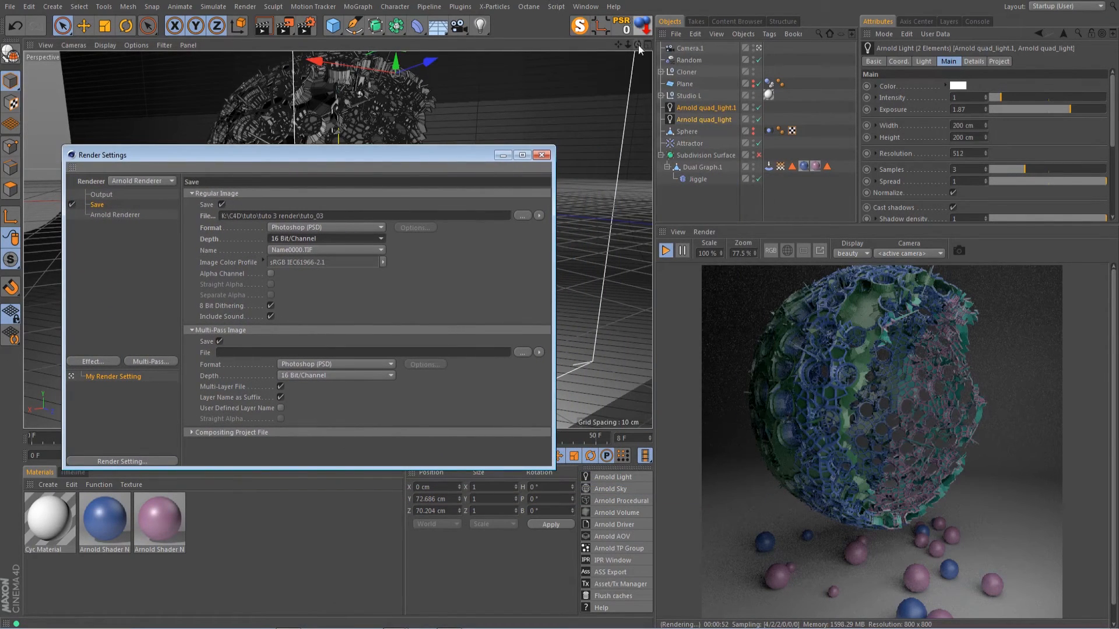
pyautogui.moveTo(619, 44); pyautogui.dragTo(636, 85)
pyautogui.click(543, 156)
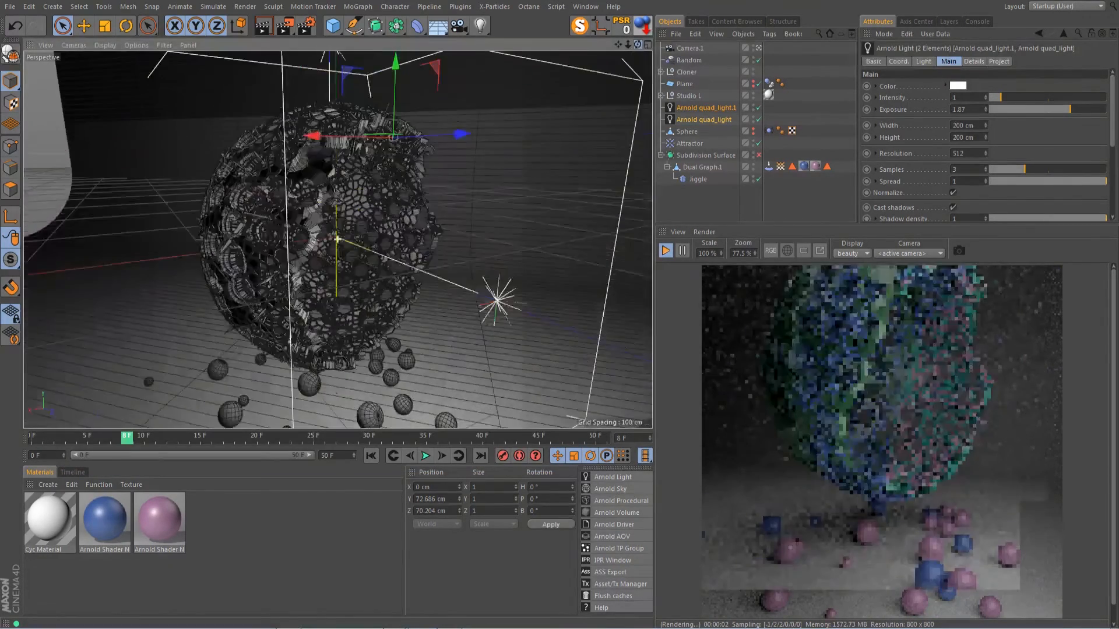
pyautogui.moveTo(628, 45); pyautogui.dragTo(644, 44)
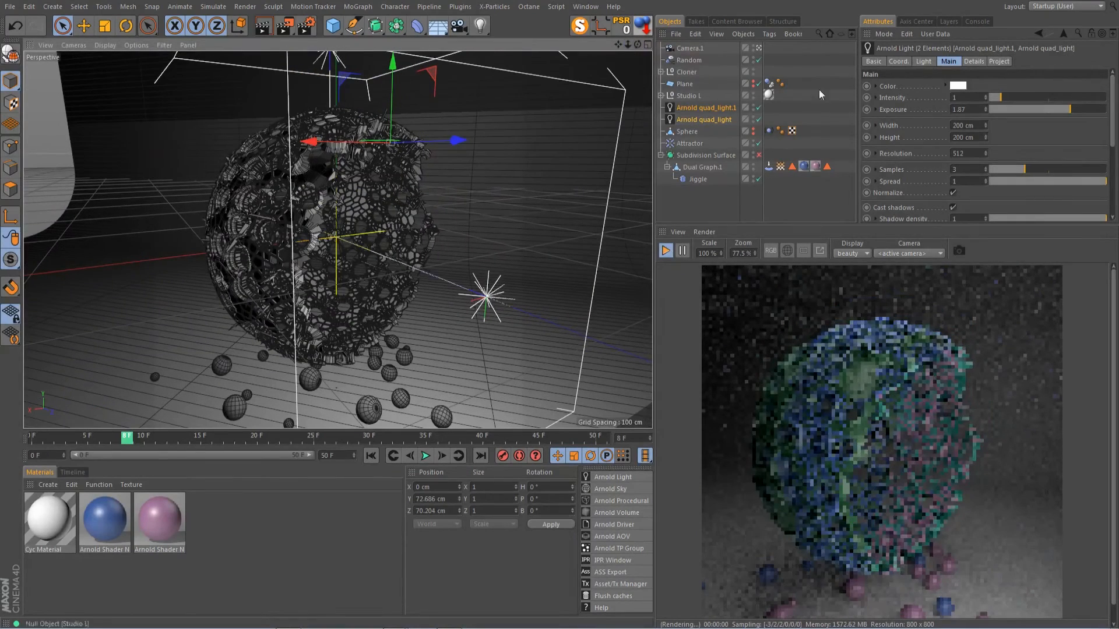
# Set Camera.1's focal length to Wide Angle (25 mm) and reframe the shot closer on the large sphere.
pyautogui.click(704, 47)
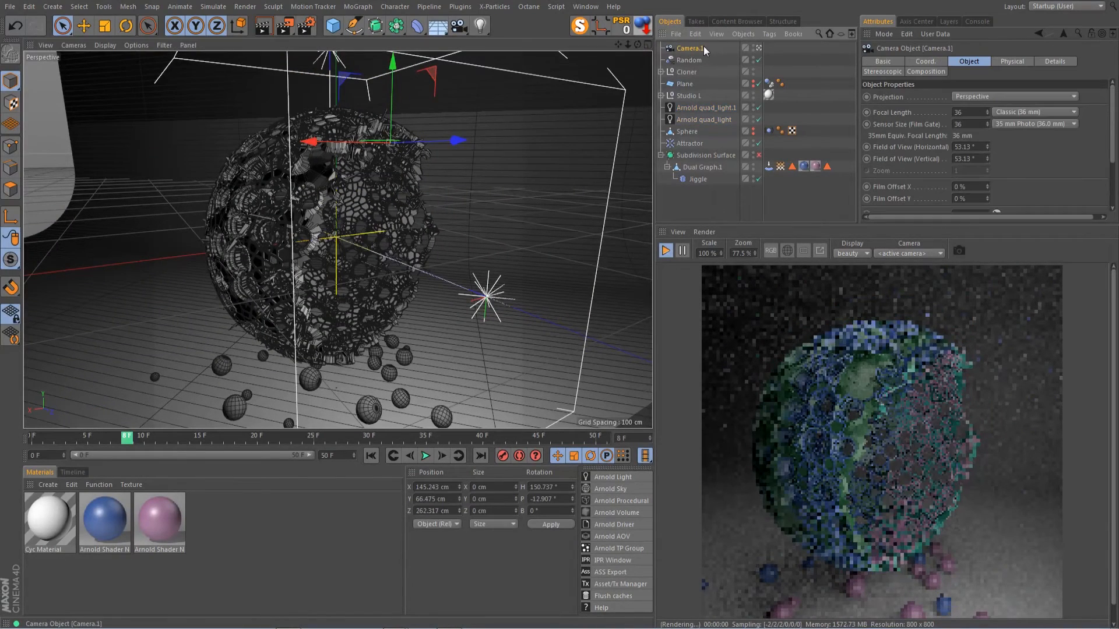
pyautogui.click(1030, 110)
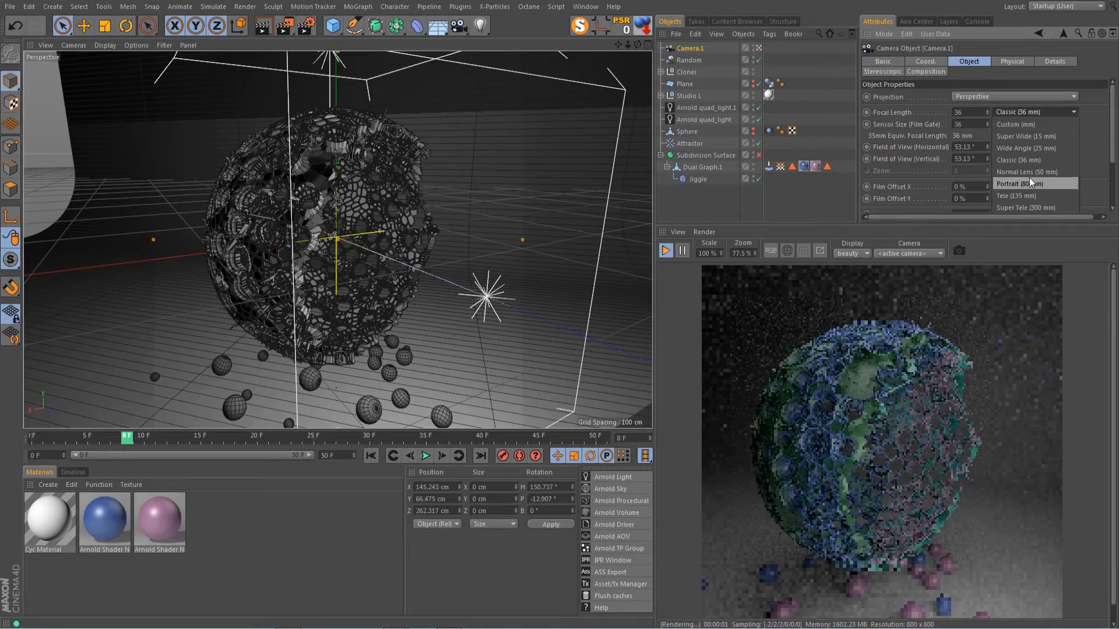
pyautogui.click(1040, 150)
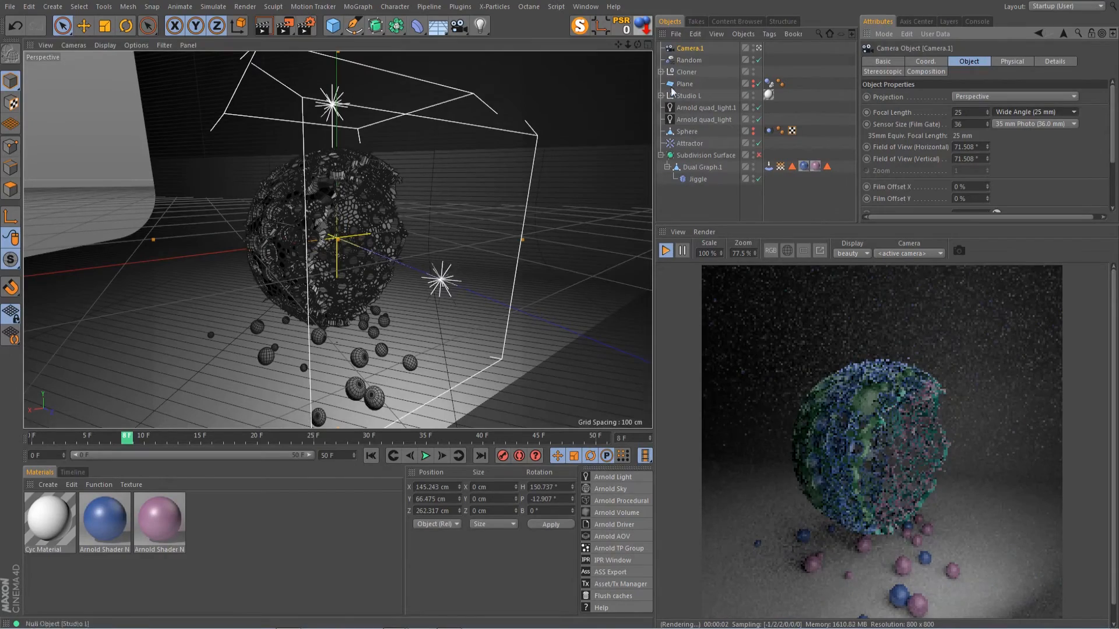
pyautogui.moveTo(618, 45)
pyautogui.mouseDown()
pyautogui.moveTo(613, 32)
pyautogui.moveTo(627, 47)
pyautogui.mouseUp()
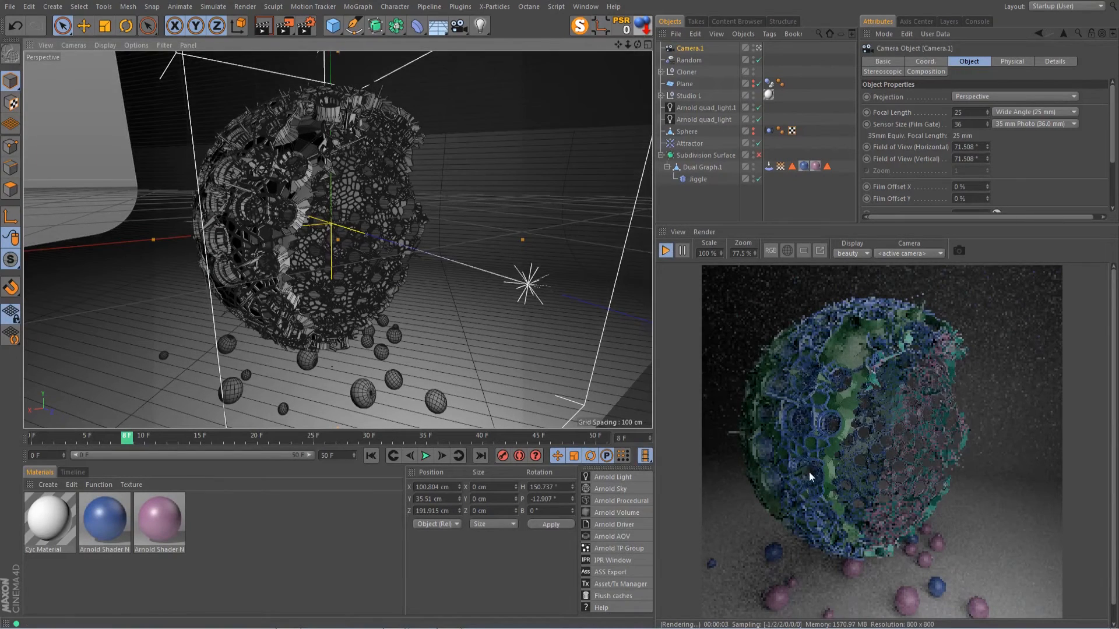
pyautogui.scroll(-1, 815, 473)
pyautogui.moveTo(617, 44); pyautogui.dragTo(617, 44)
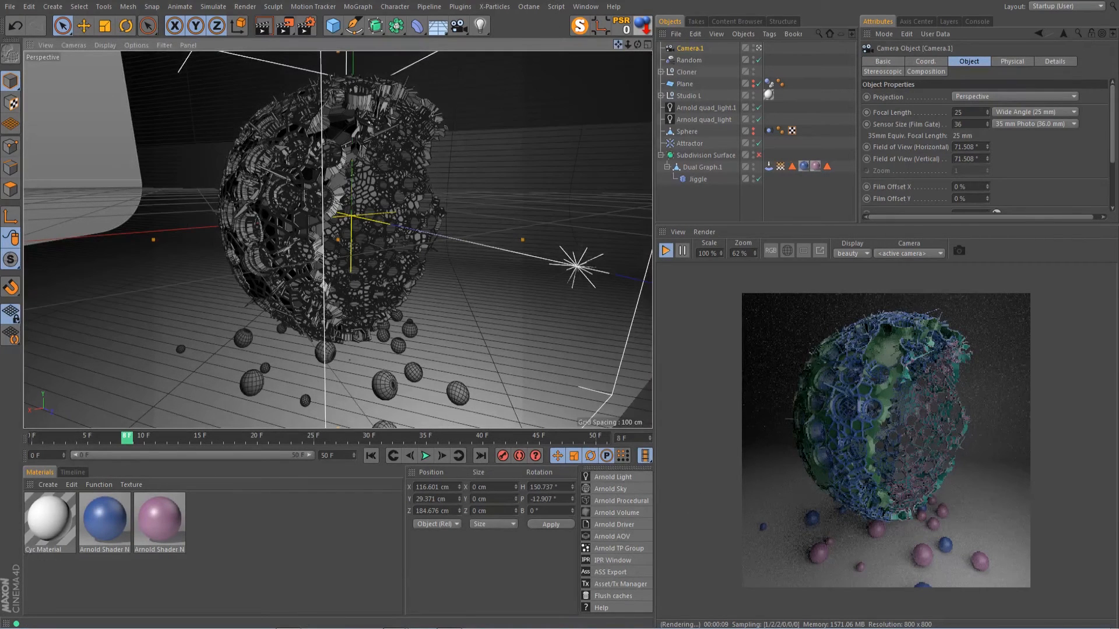
pyautogui.moveTo(618, 45); pyautogui.dragTo(614, 47)
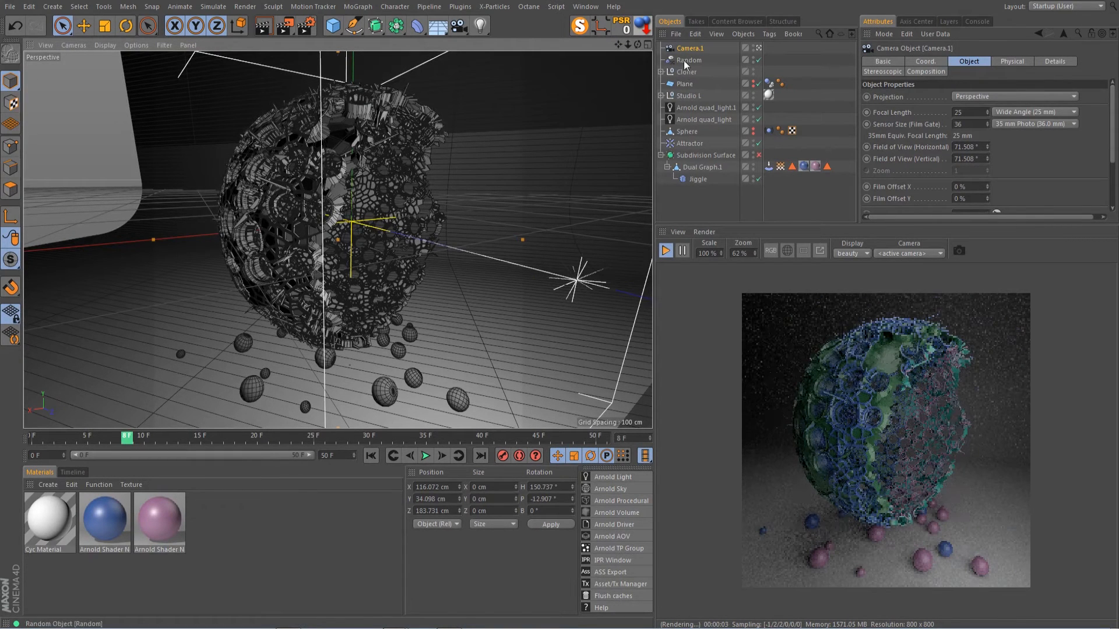
# Raise the exposure of Arnold quad_light to 3.55 and select the Subdivision Surface object.
pyautogui.click(699, 119)
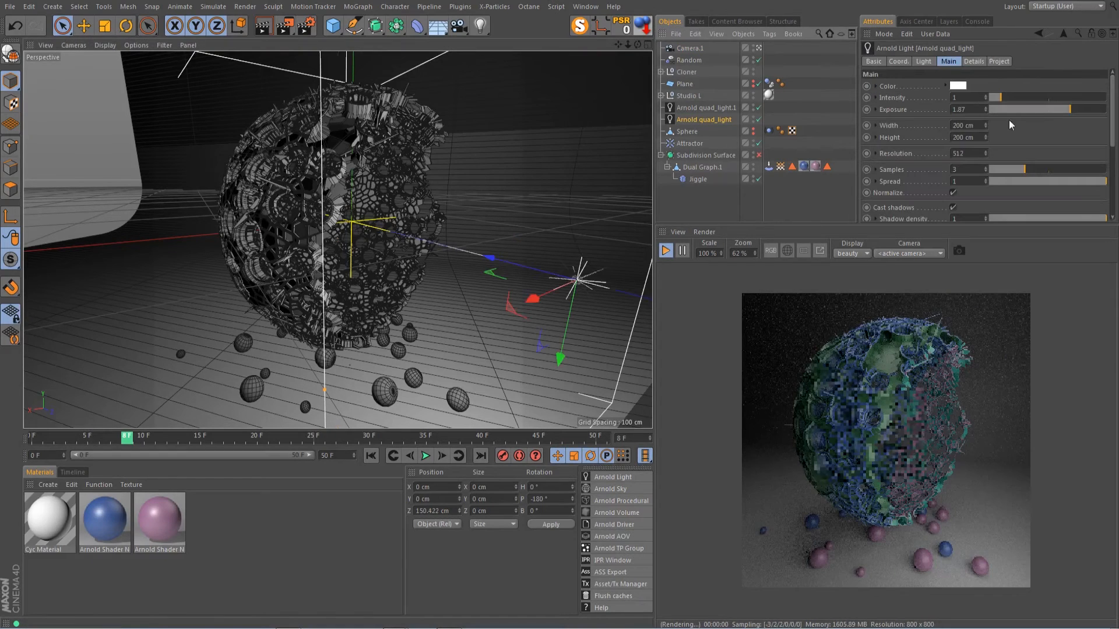
pyautogui.click(1086, 110)
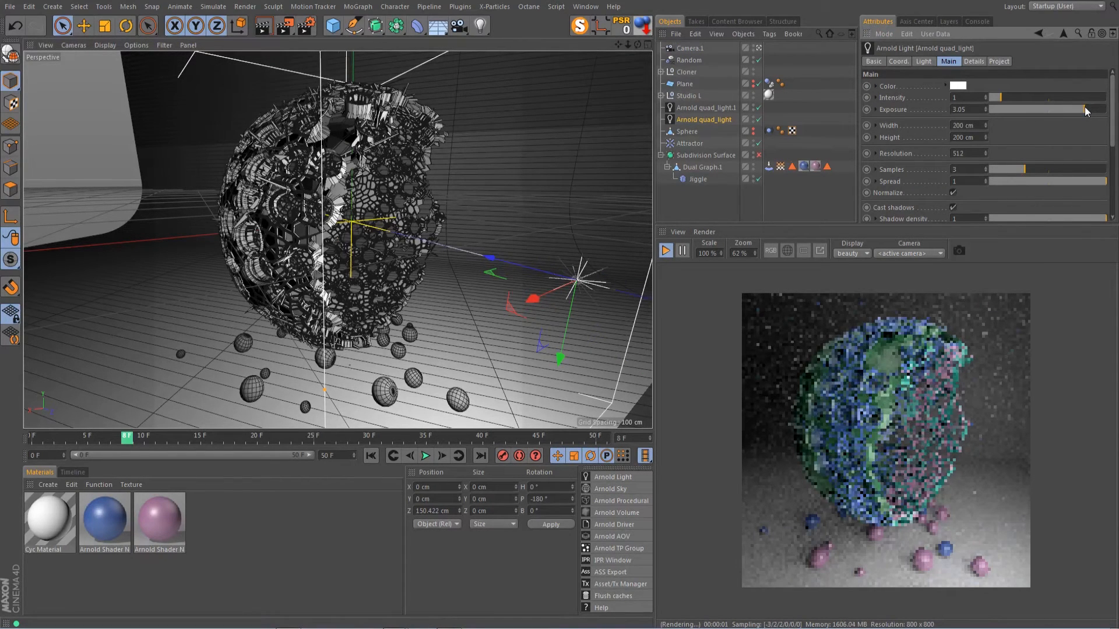
pyautogui.click(1084, 110)
pyautogui.click(1092, 111)
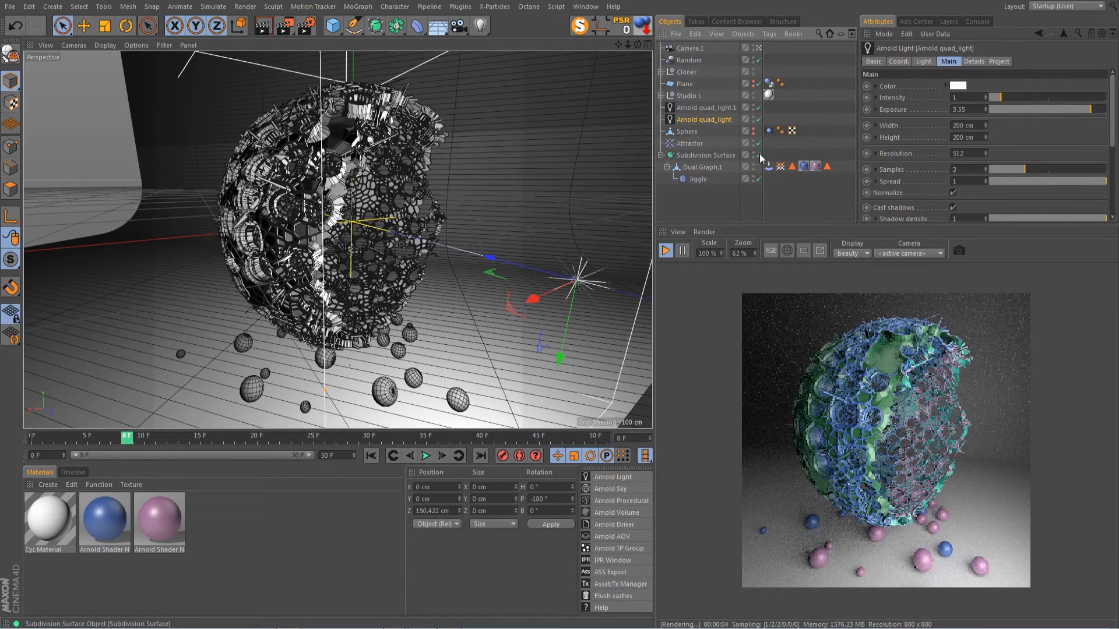
pyautogui.click(697, 156)
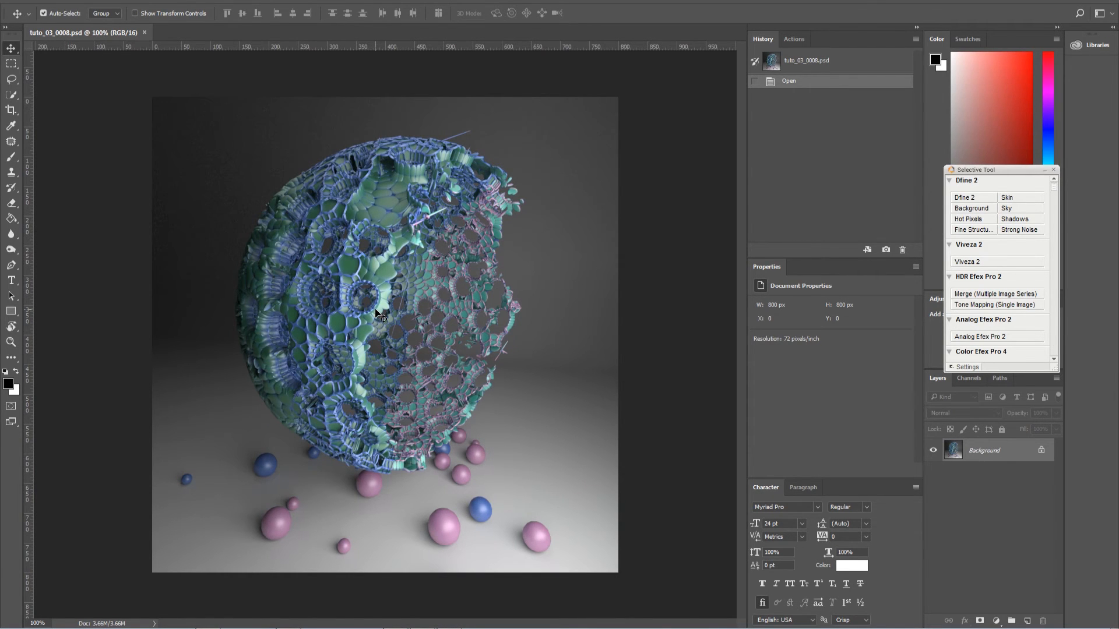
# Switch to Photoshop and examine the finished render tuto_03_0008.psd at 100% and 200%, checking the sphere's cell detail up to its upper edge.
pyautogui.hotkey('ctrl', '+')
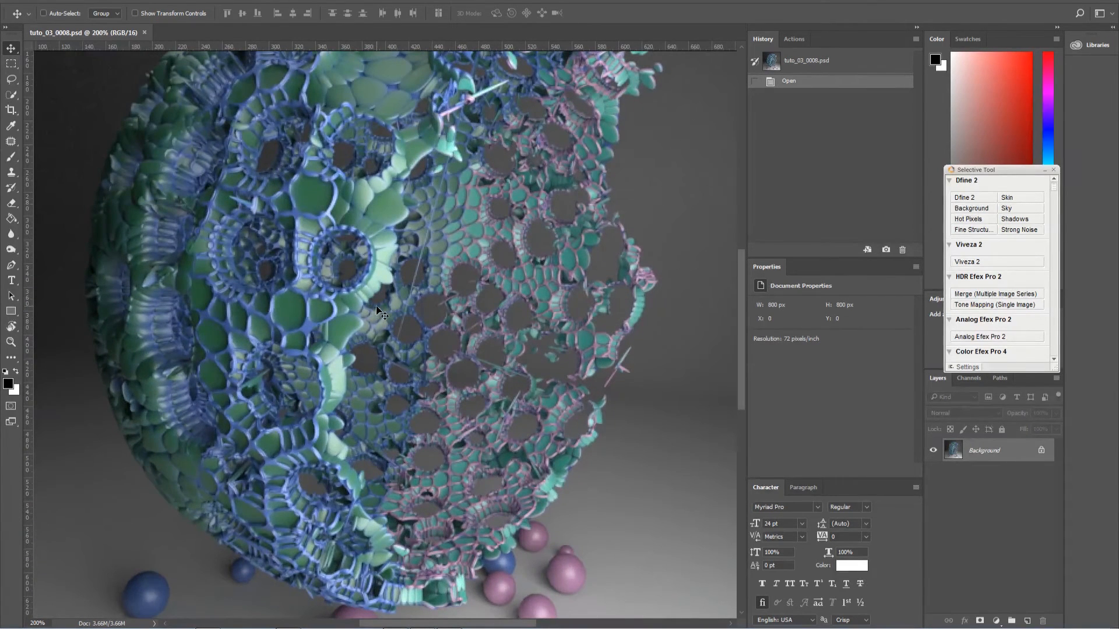
pyautogui.hotkey('ctrl', '-')
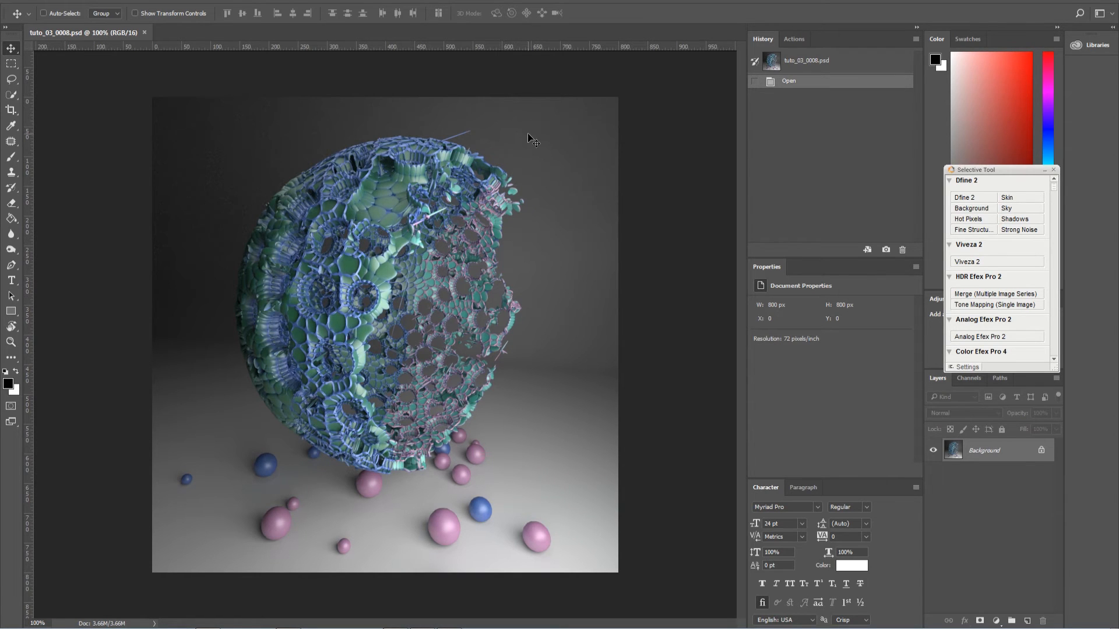
pyautogui.hotkey('ctrl', '+')
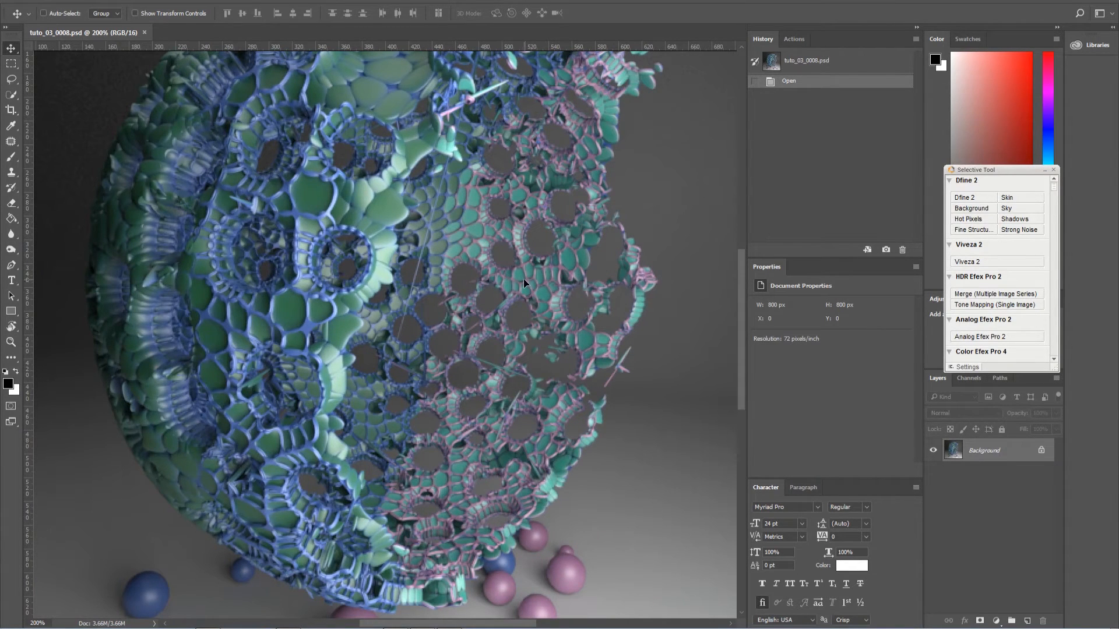
pyautogui.moveTo(525, 282); pyautogui.dragTo(546, 306)
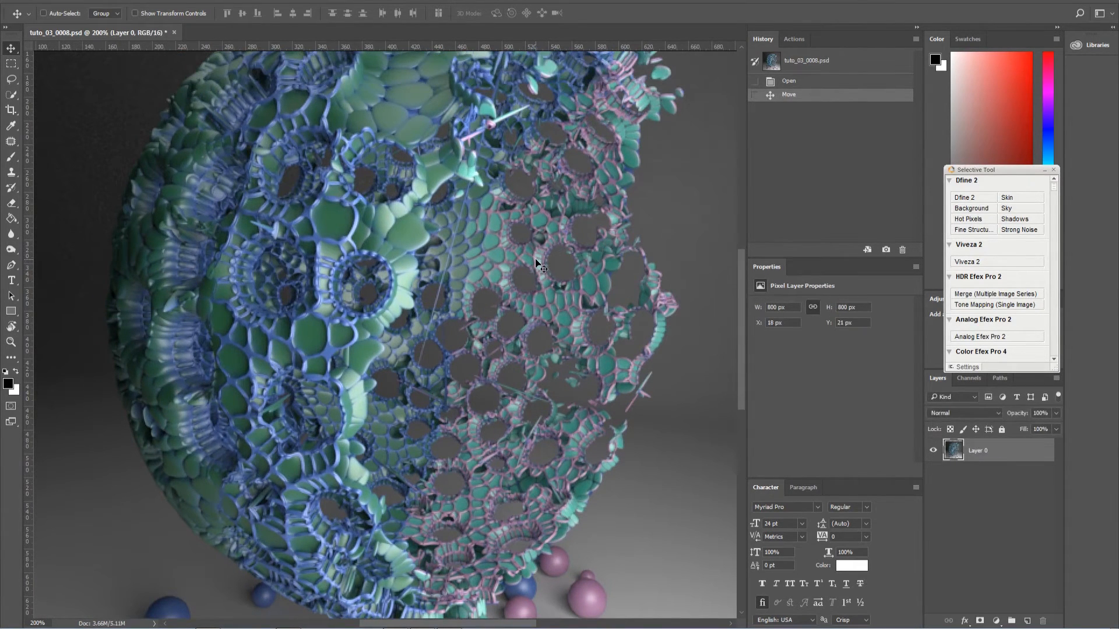
pyautogui.hotkey('ctrl', 'z')
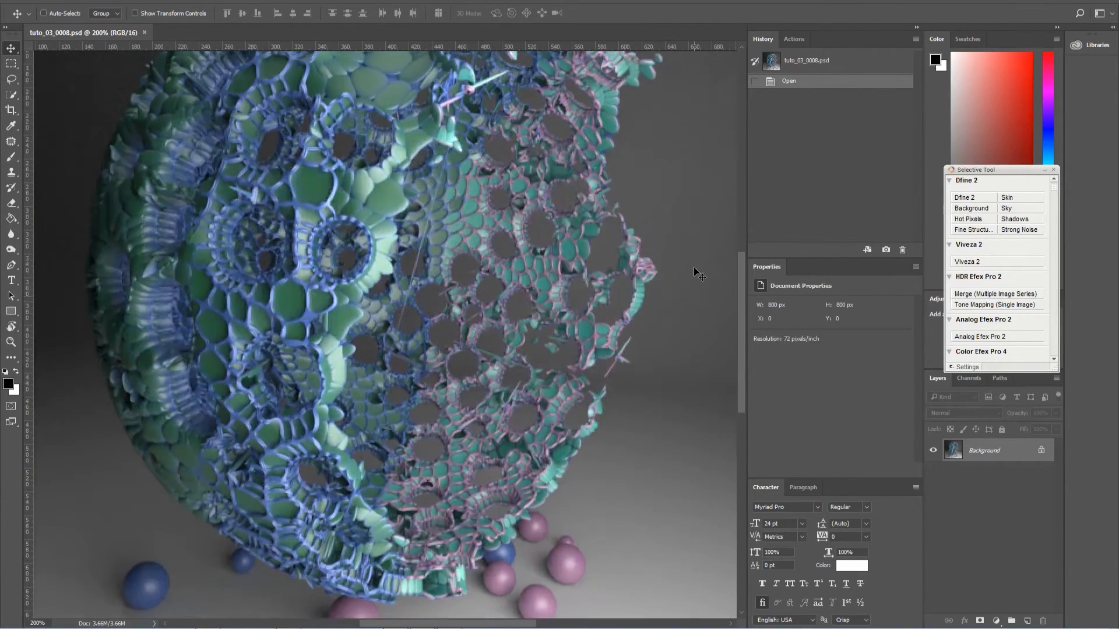
pyautogui.scroll(9, 694, 272)
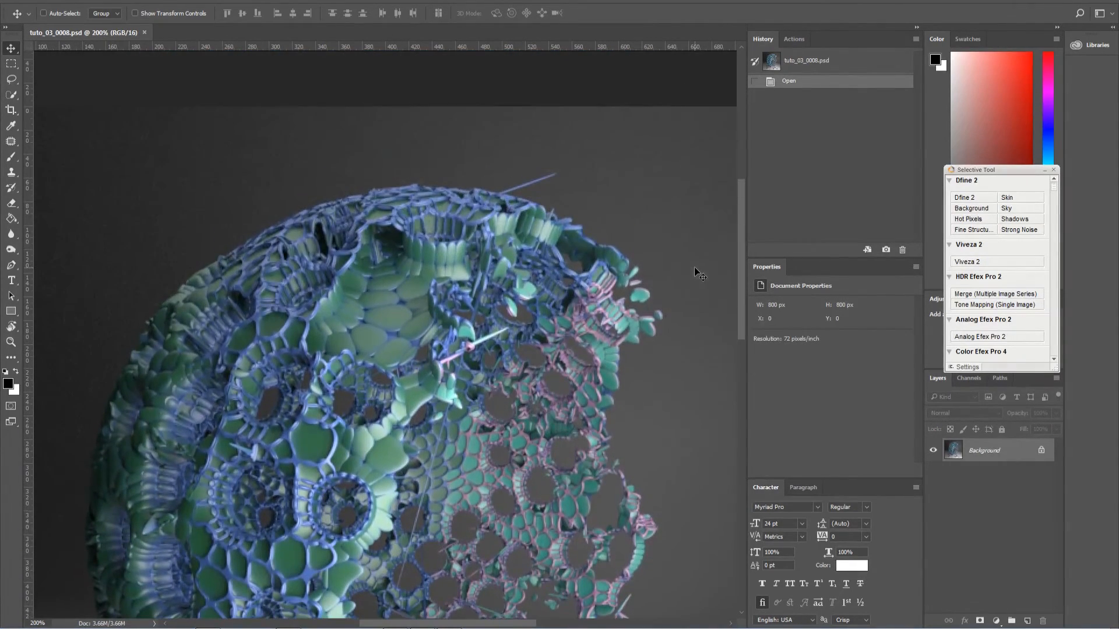
# Open the finished render in the Nik Collection filter Analog Efex Pro 2.
pyautogui.scroll(-2, 699, 273)
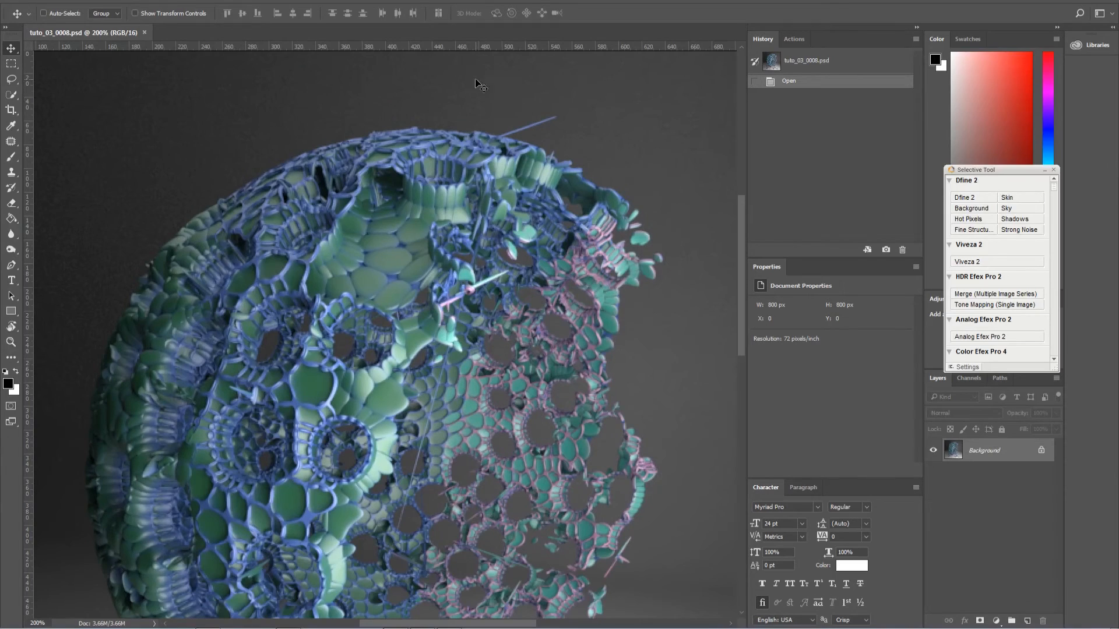
pyautogui.scroll(-4, 741, 248)
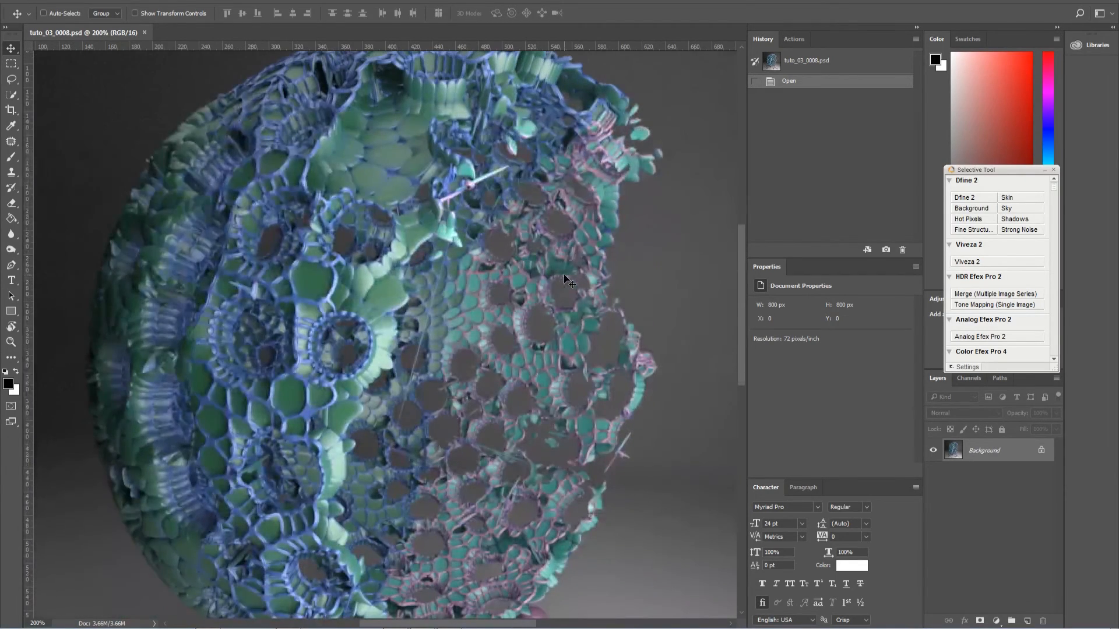
pyautogui.hotkey('ctrl', '0')
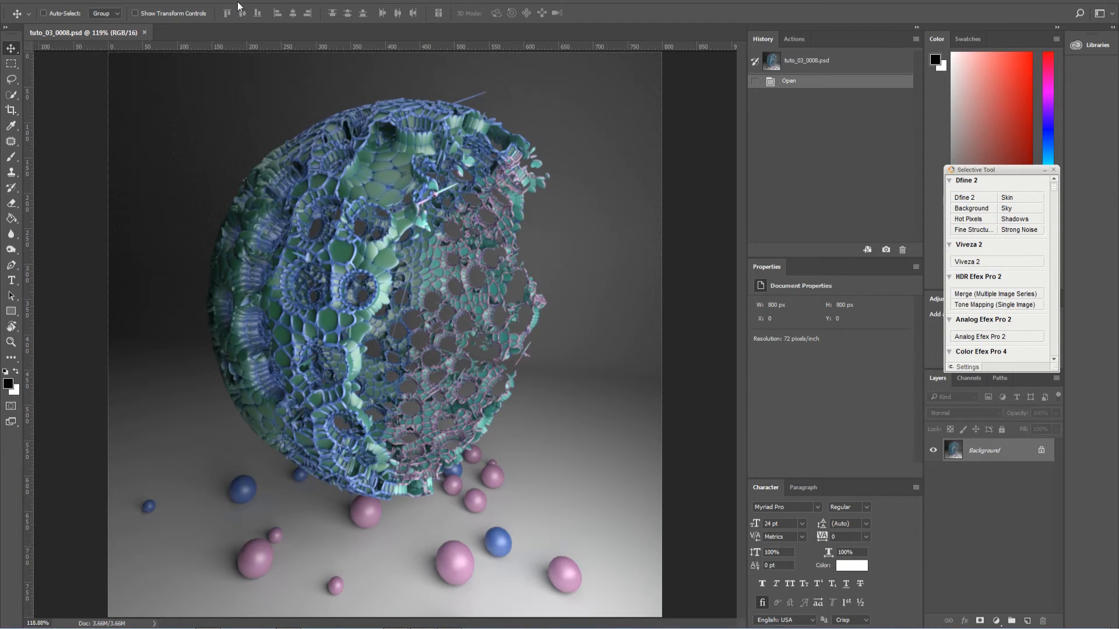
pyautogui.click(179, 1)
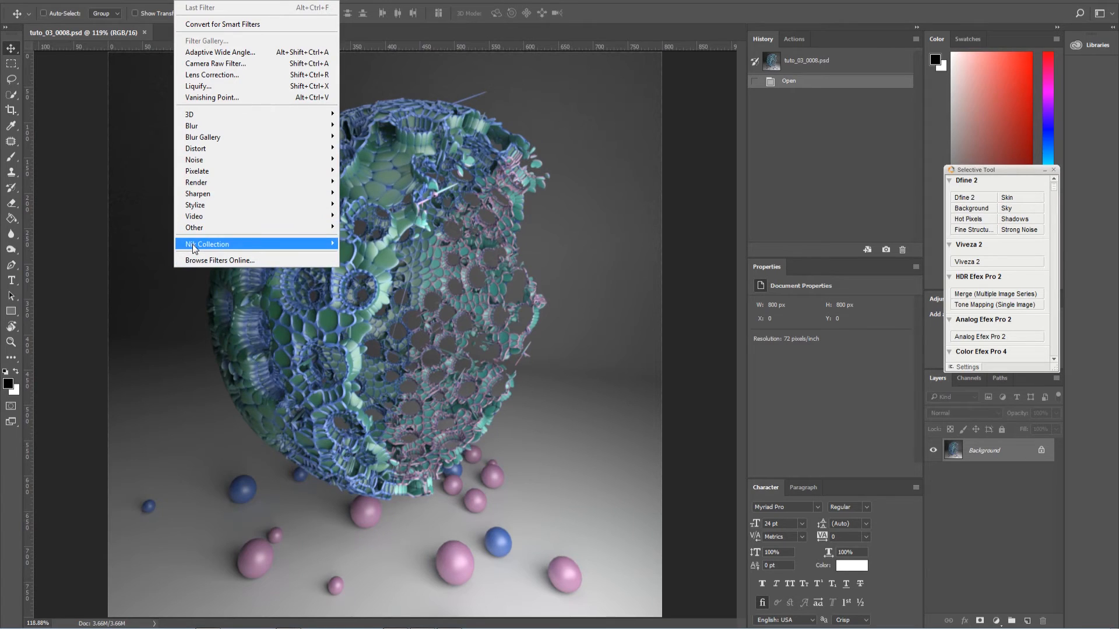
pyautogui.moveTo(196, 248)
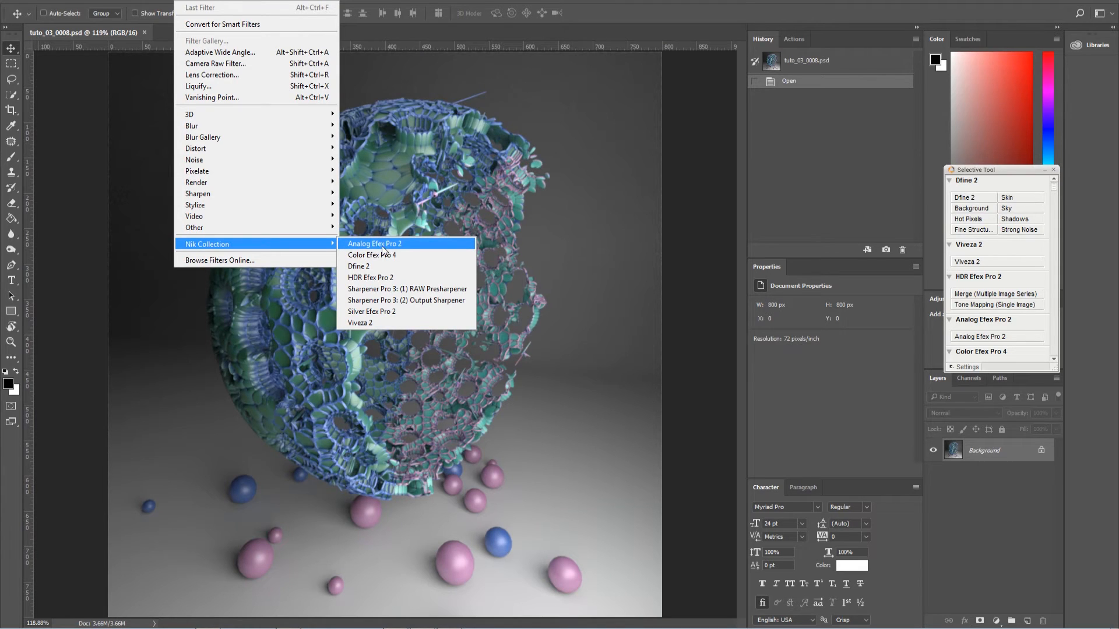
pyautogui.click(366, 248)
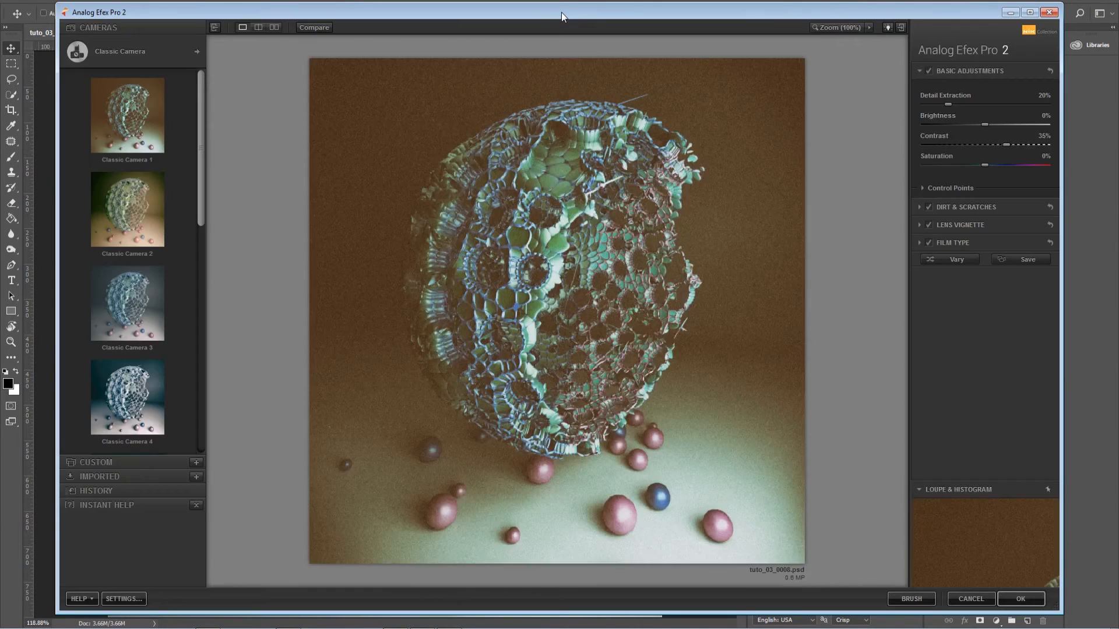
pyautogui.moveTo(561, 12); pyautogui.dragTo(520, 0)
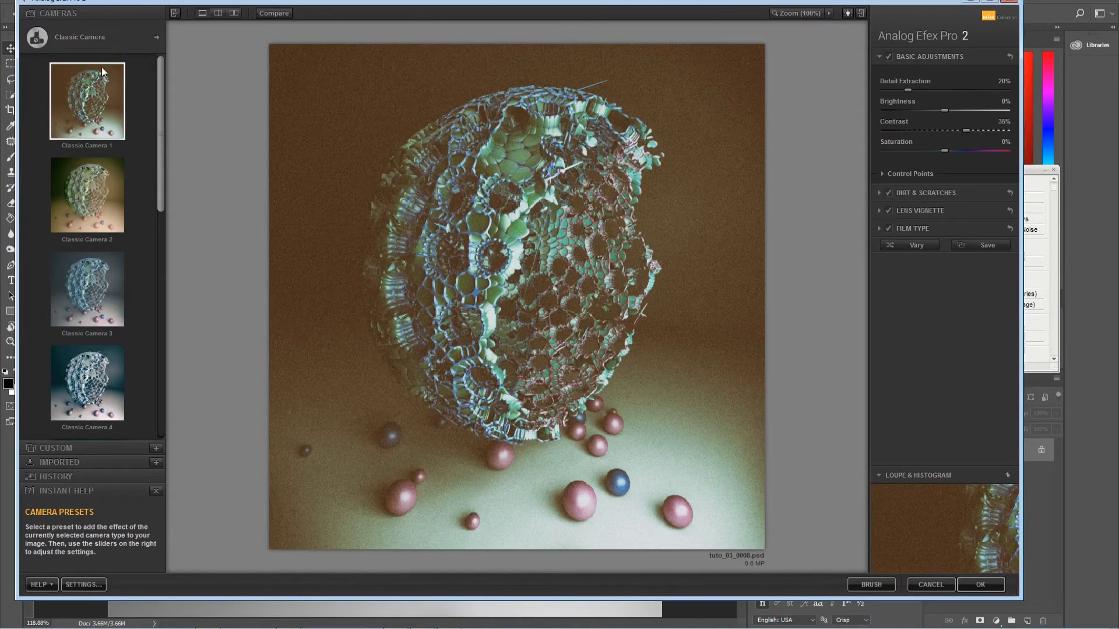
pyautogui.moveTo(477, 2); pyautogui.dragTo(496, 5)
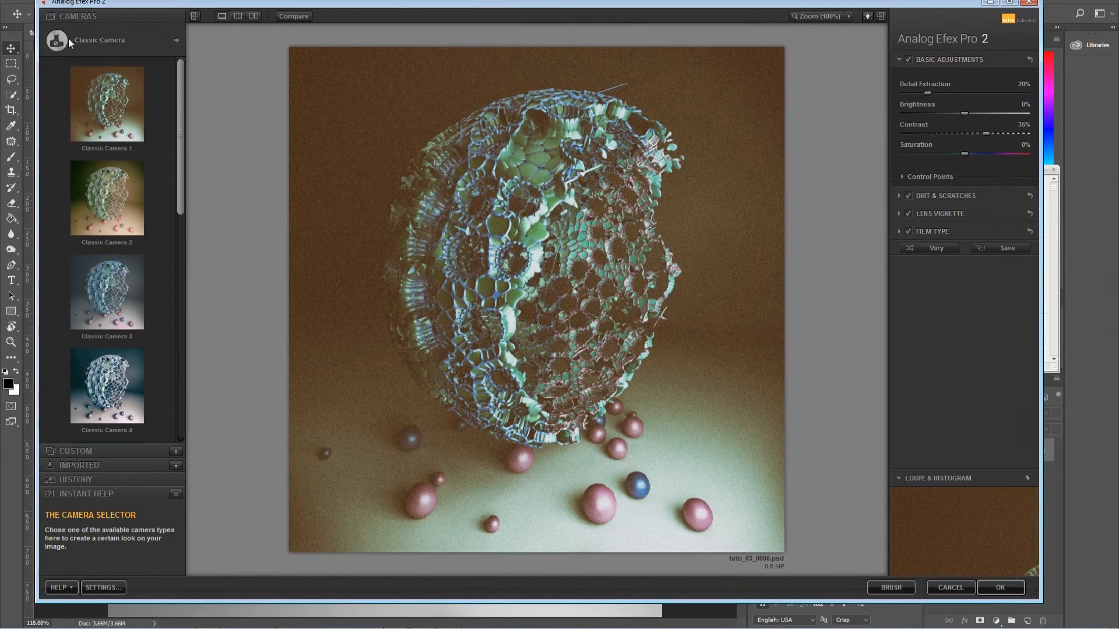
# Switch the camera type to Colour Cast and try presets Colour Cast 2, Colour Cast 1 and Colour Cast 3 on the render.
pyautogui.click(176, 40)
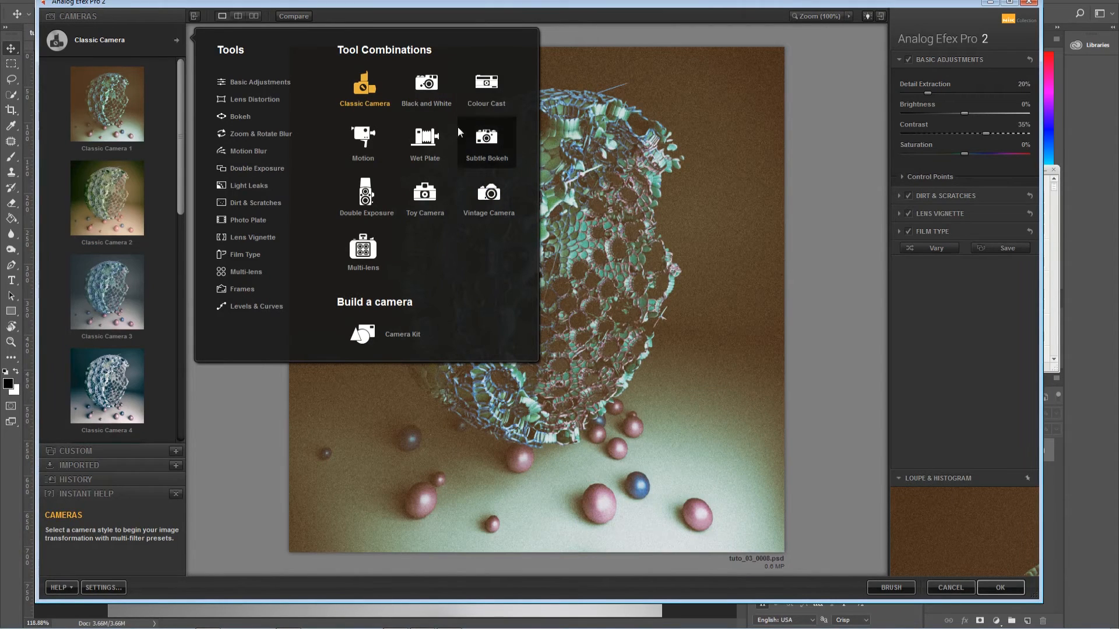
pyautogui.click(489, 89)
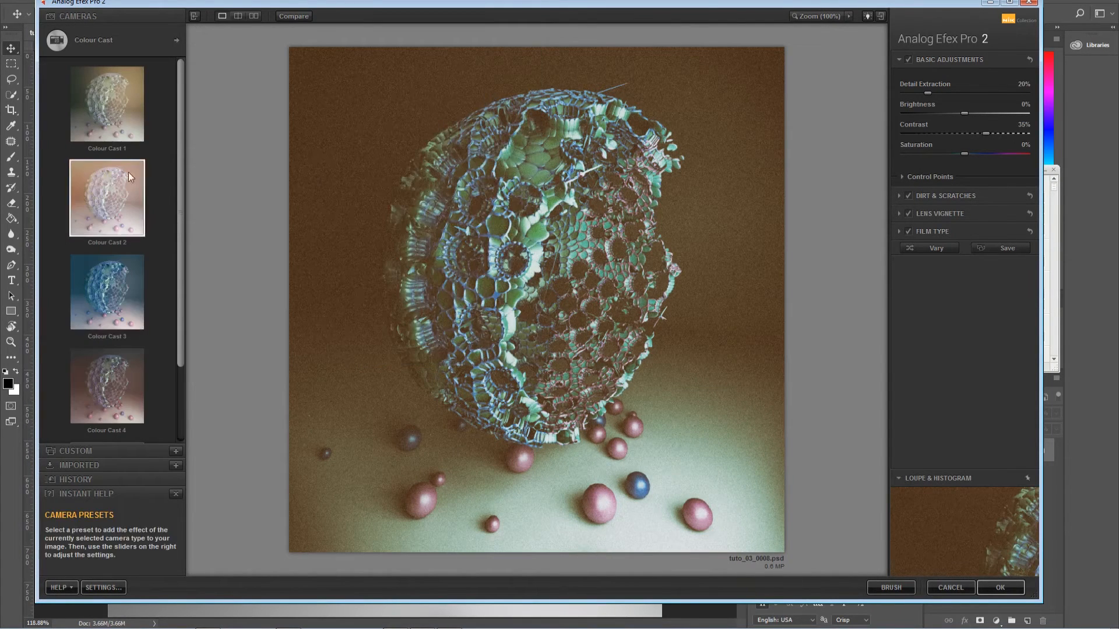
pyautogui.scroll(-1, 178, 132)
pyautogui.click(113, 201)
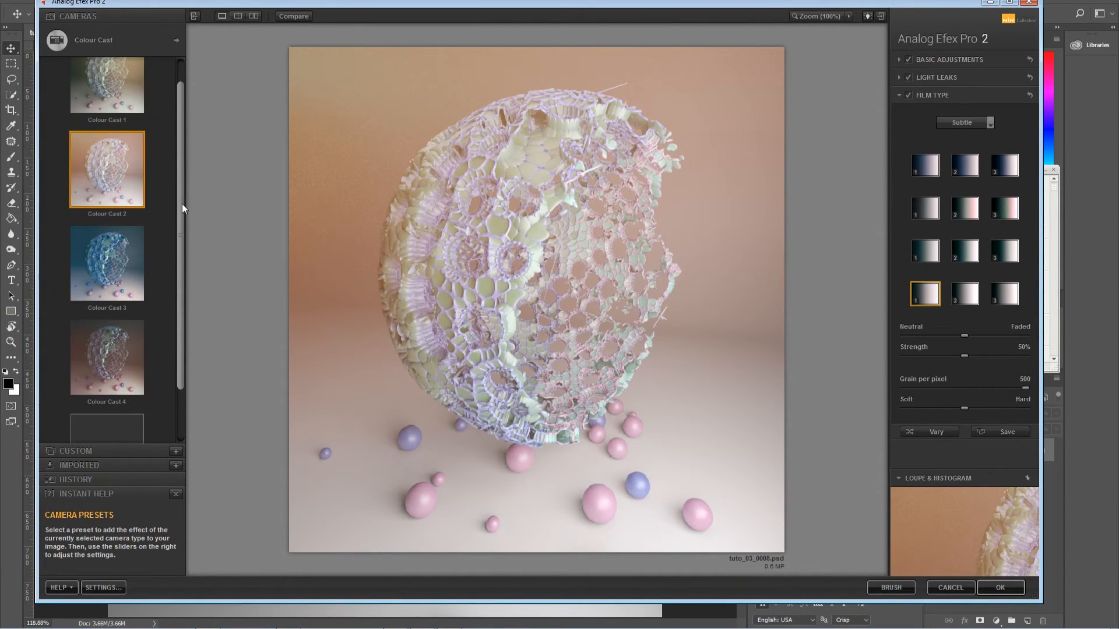
pyautogui.scroll(1, 181, 204)
pyautogui.click(134, 118)
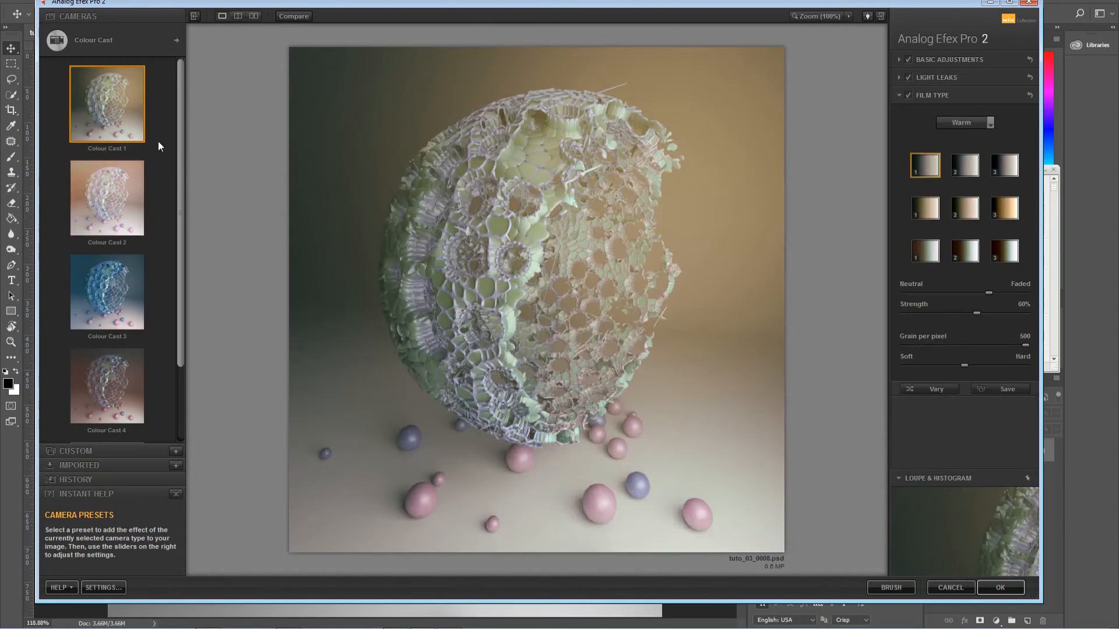
pyautogui.click(101, 294)
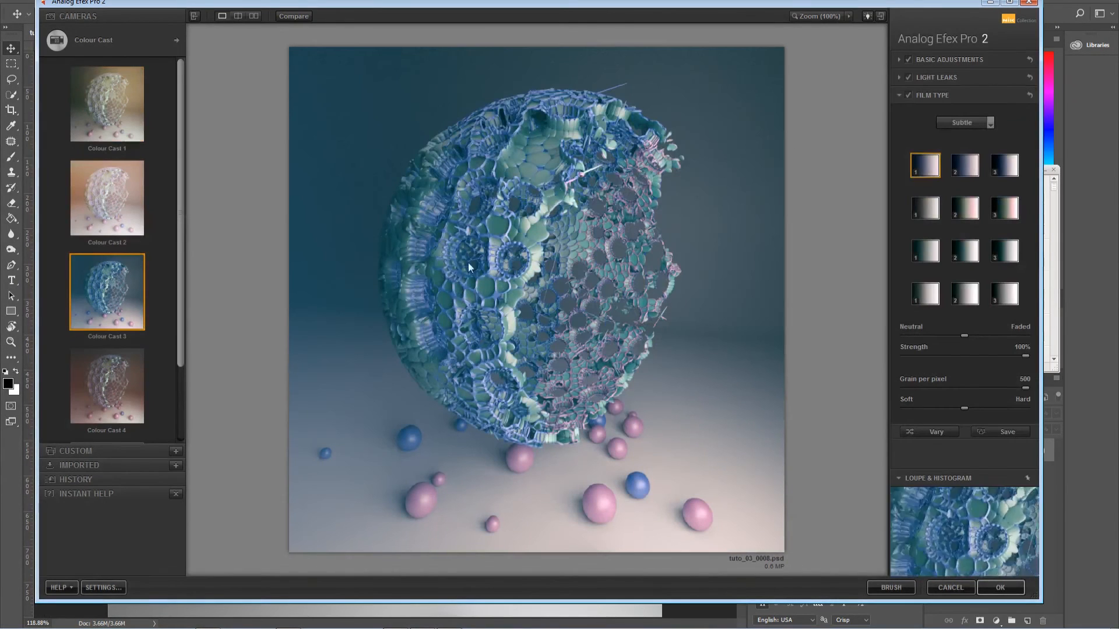
# Try the Colour Cast 4 preset on the render and return to Colour Cast 3.
pyautogui.moveTo(180, 144); pyautogui.dragTo(182, 260)
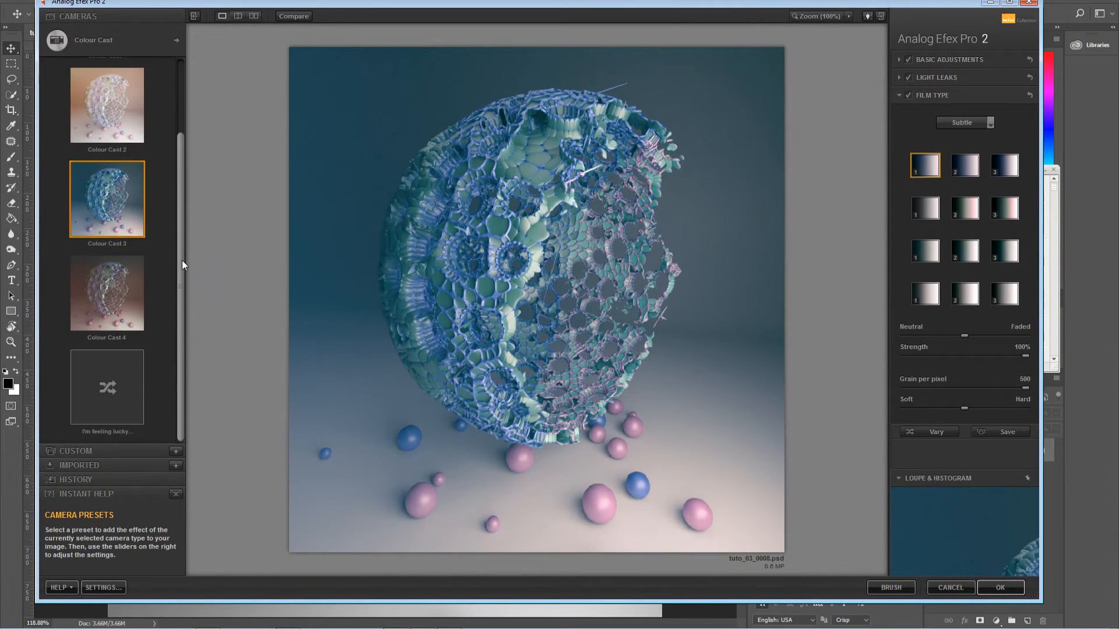
pyautogui.click(101, 301)
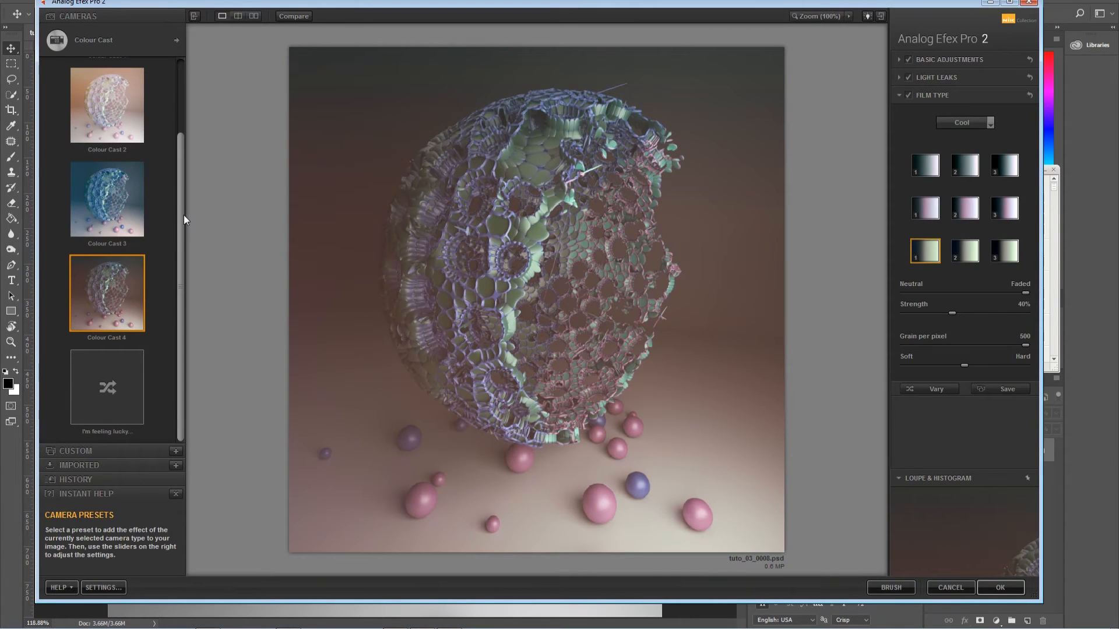
pyautogui.moveTo(181, 219); pyautogui.dragTo(178, 133)
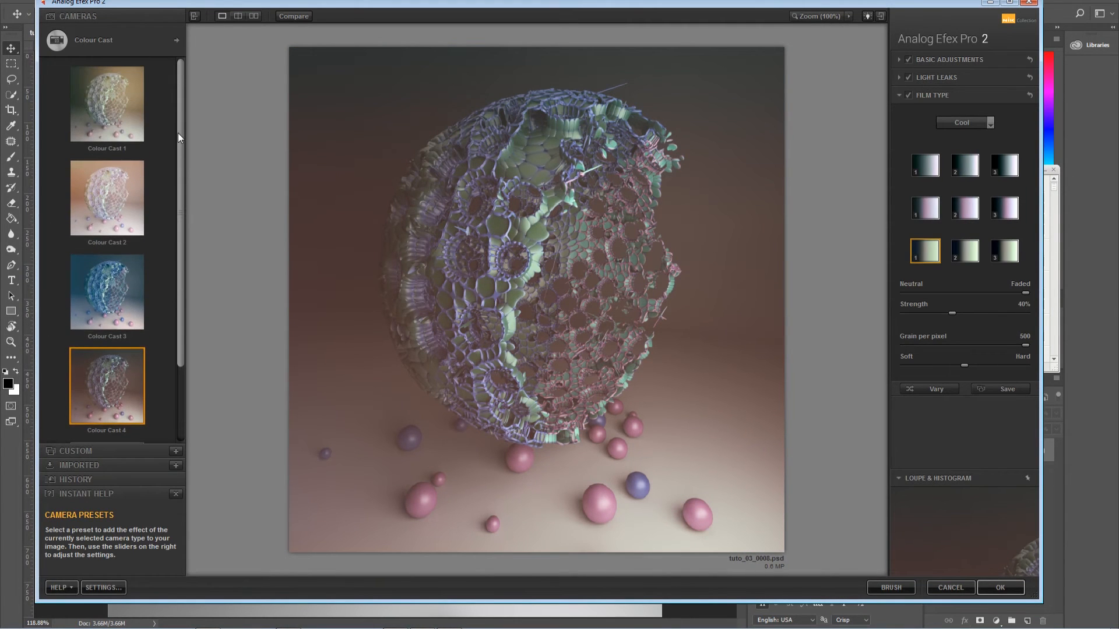
pyautogui.click(112, 313)
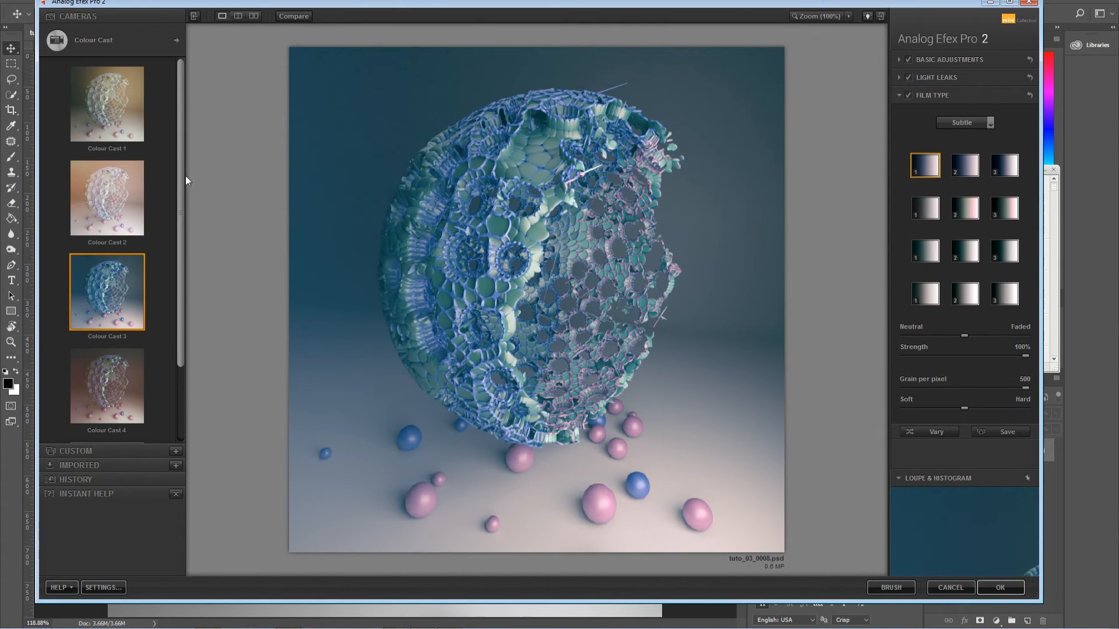
pyautogui.moveTo(176, 159); pyautogui.dragTo(180, 78)
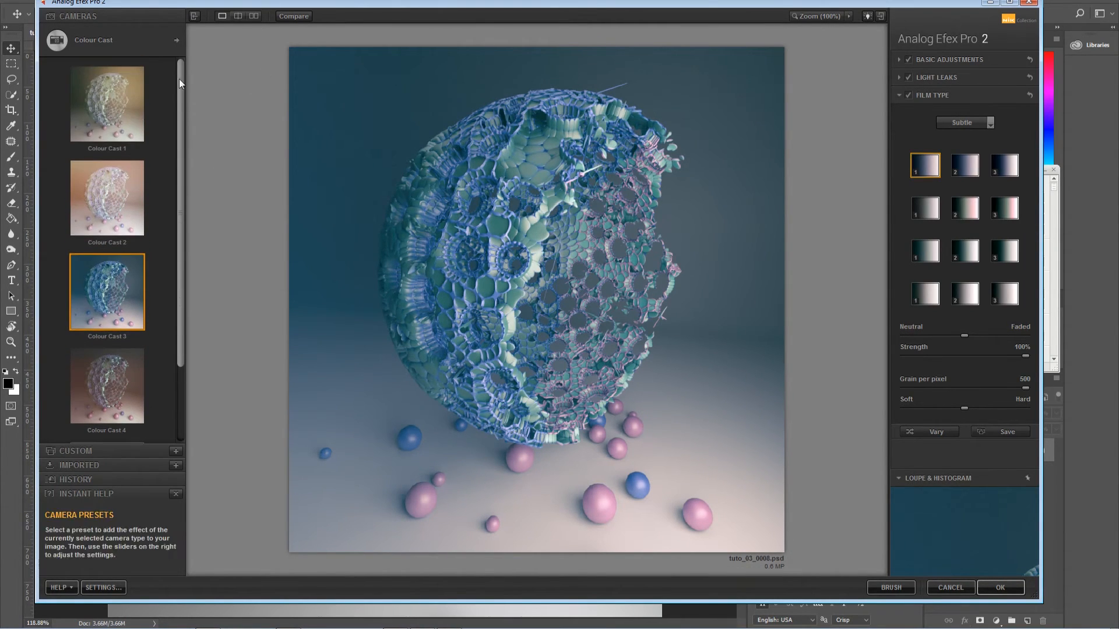
# Switch the camera type to Classic Camera and try presets Classic Camera 4 and Classic Camera 7.
pyautogui.click(177, 40)
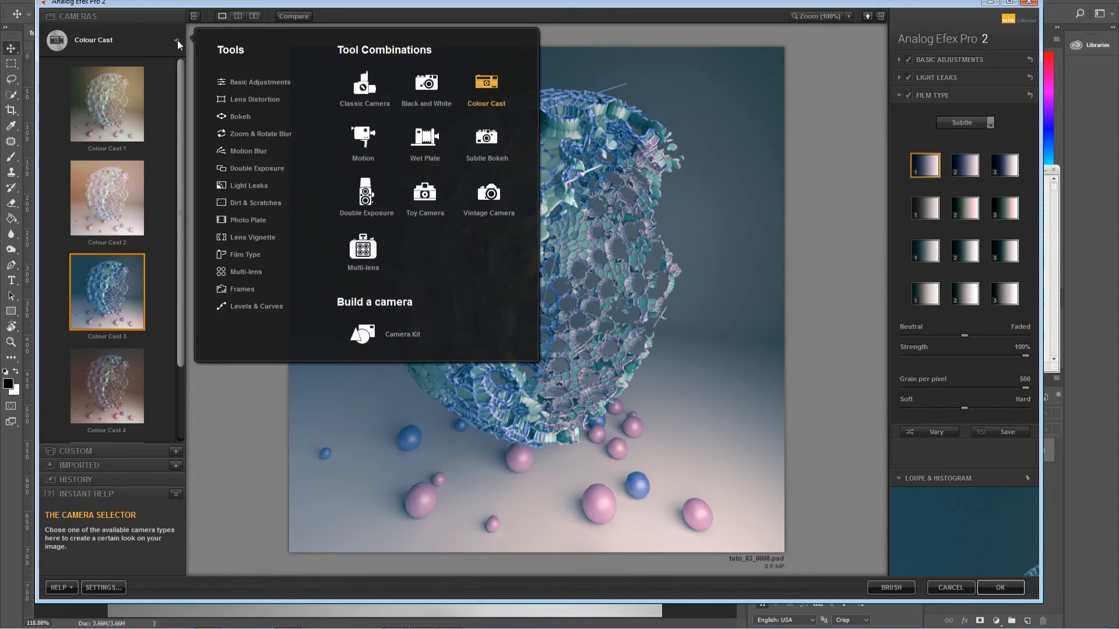
pyautogui.click(364, 84)
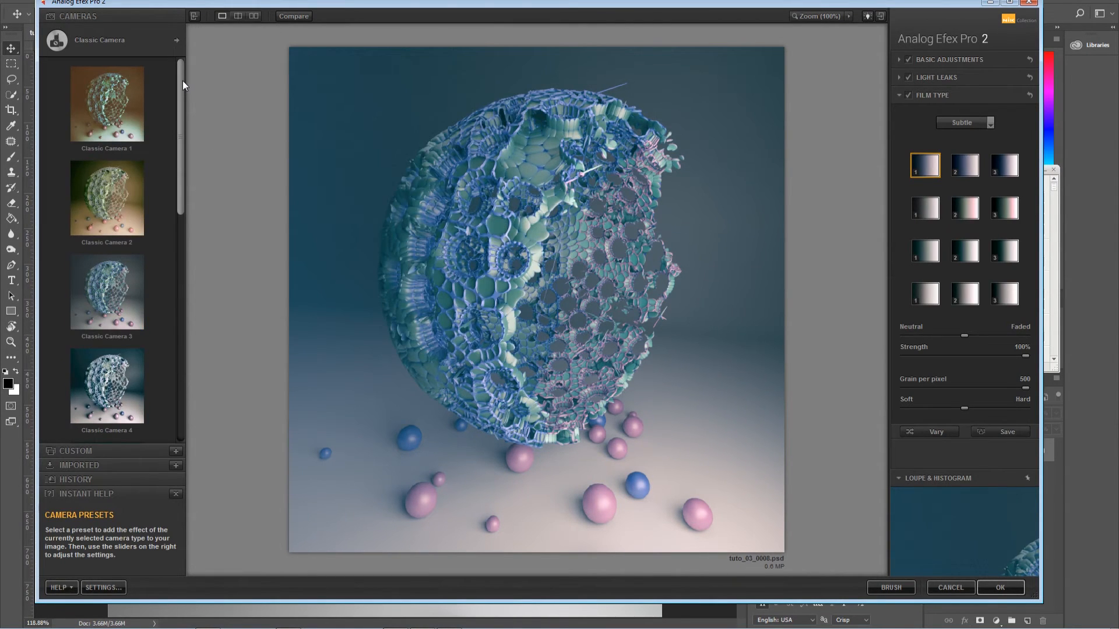
pyautogui.moveTo(183, 81); pyautogui.dragTo(180, 159)
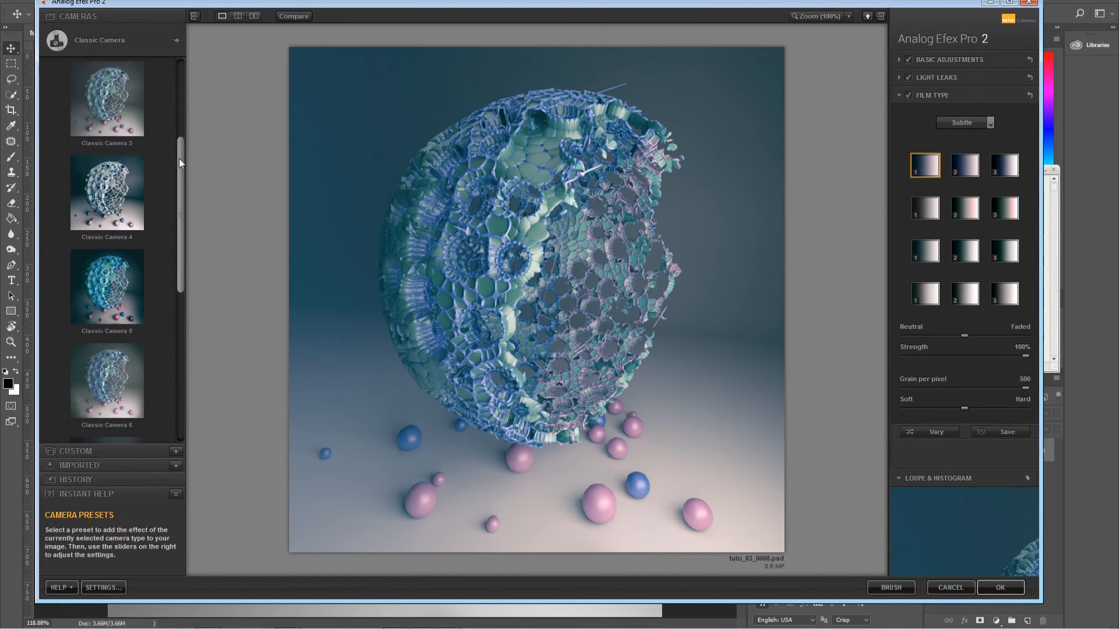
pyautogui.click(106, 186)
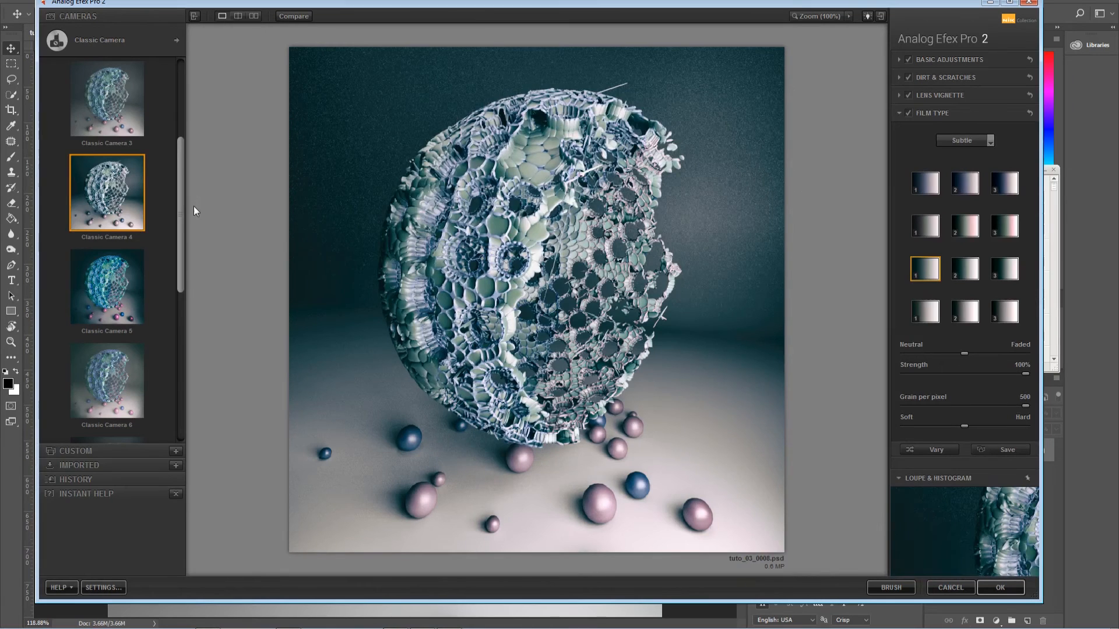
pyautogui.moveTo(182, 192); pyautogui.dragTo(182, 275)
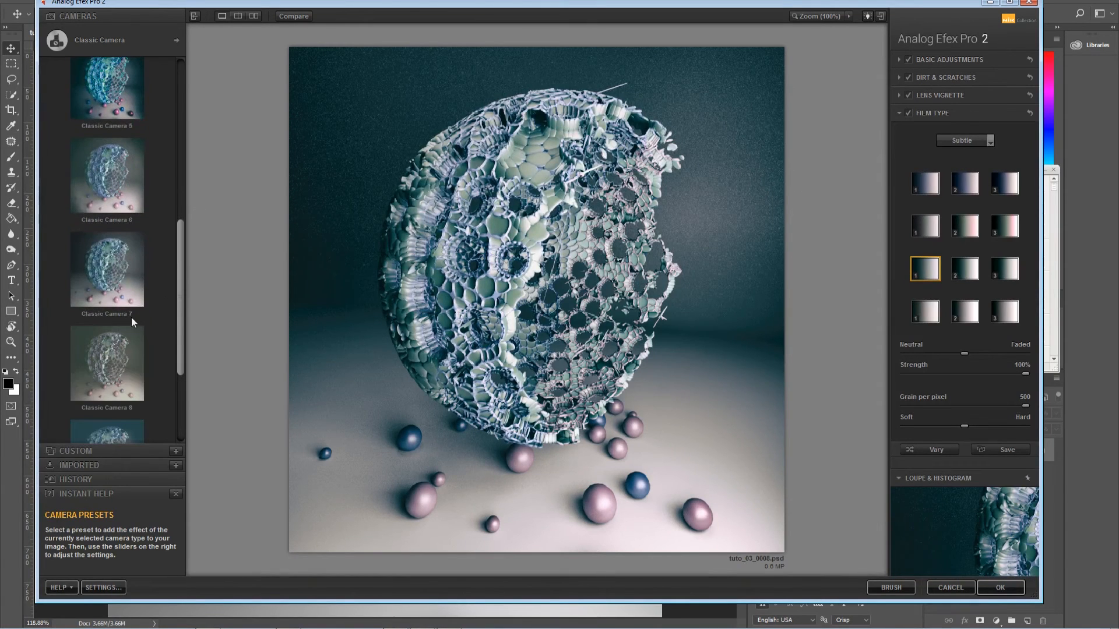
pyautogui.click(119, 271)
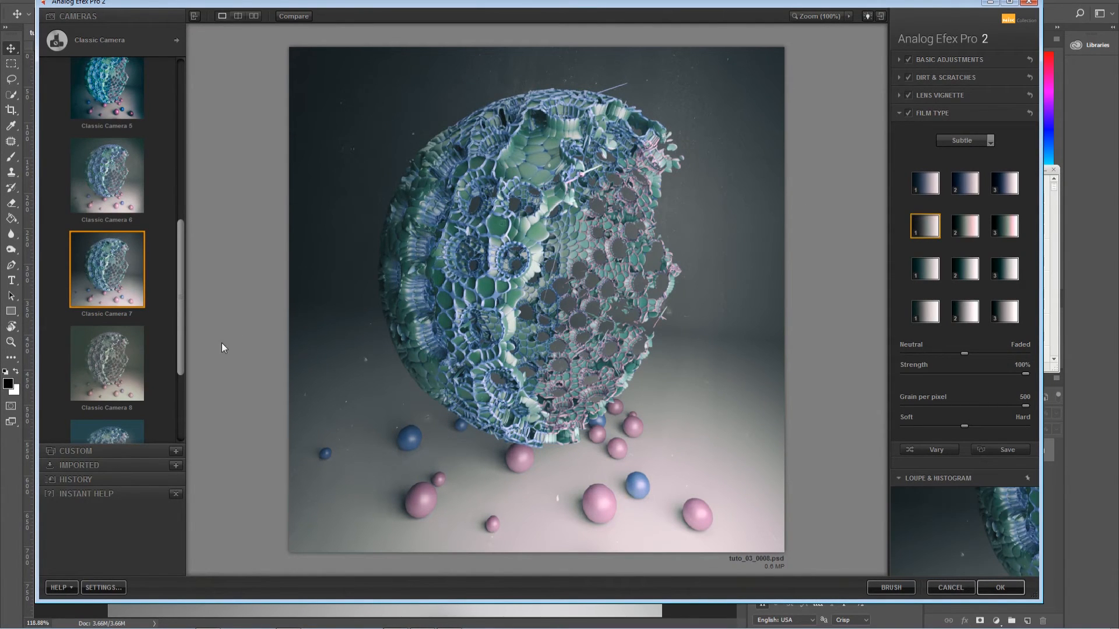
# Try the Classic Camera 8 and Classic Camera 5 presets on the render.
pyautogui.scroll(-3, 178, 303)
pyautogui.click(118, 279)
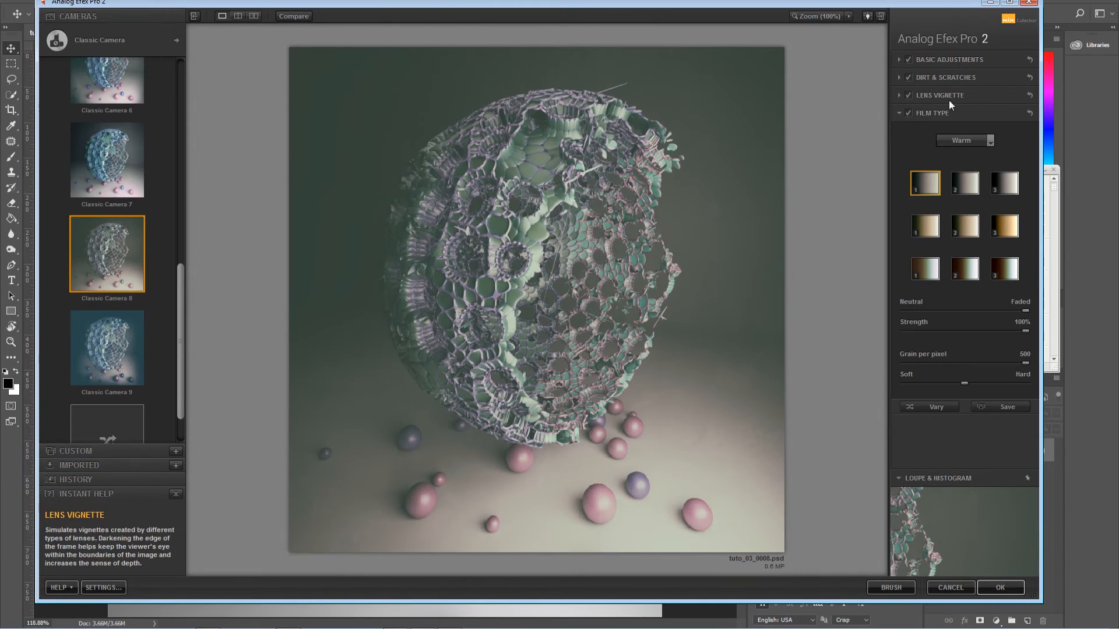
pyautogui.moveTo(180, 324); pyautogui.dragTo(192, 212)
pyautogui.click(120, 230)
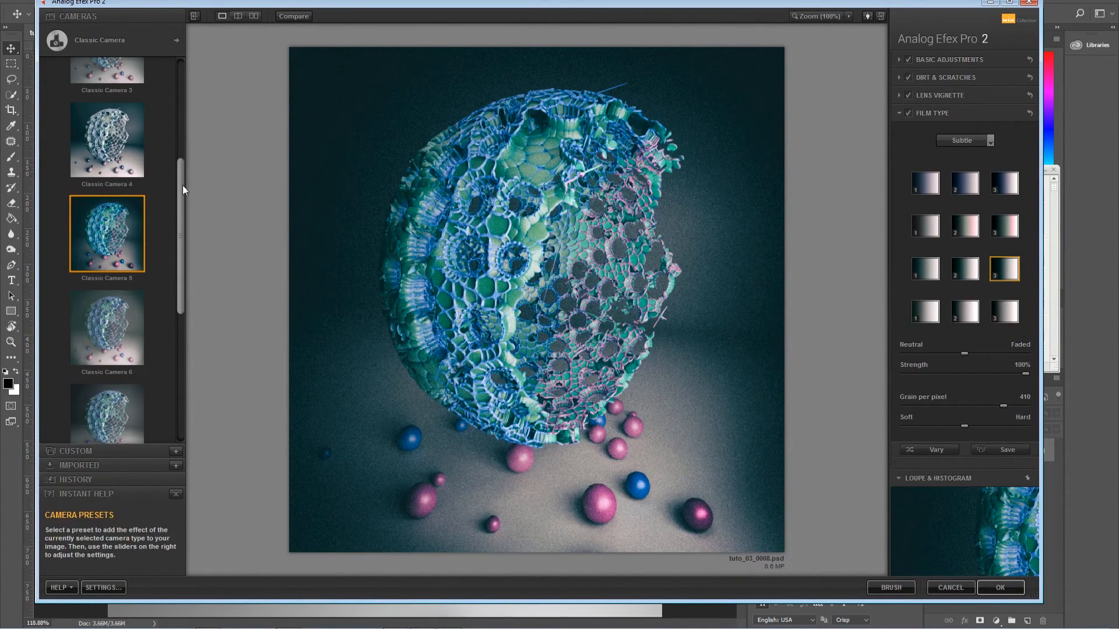
# Return to the Colour Cast camera, preview Colour Cast 2 and choose the Colour Cast 3 preset for the render.
pyautogui.moveTo(183, 185); pyautogui.dragTo(180, 85)
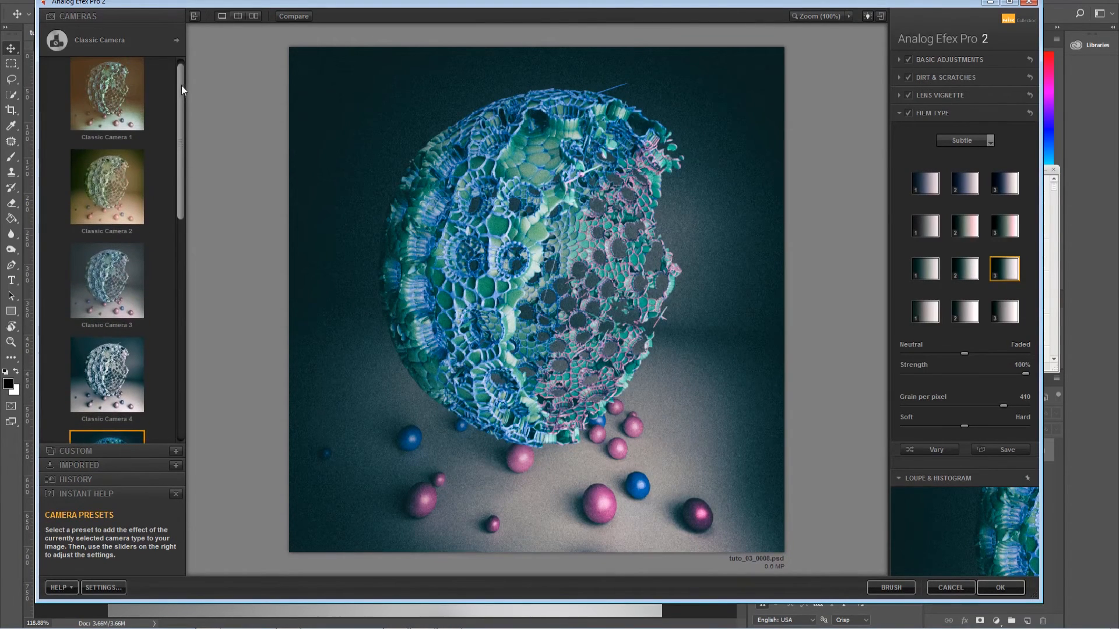
pyautogui.click(176, 40)
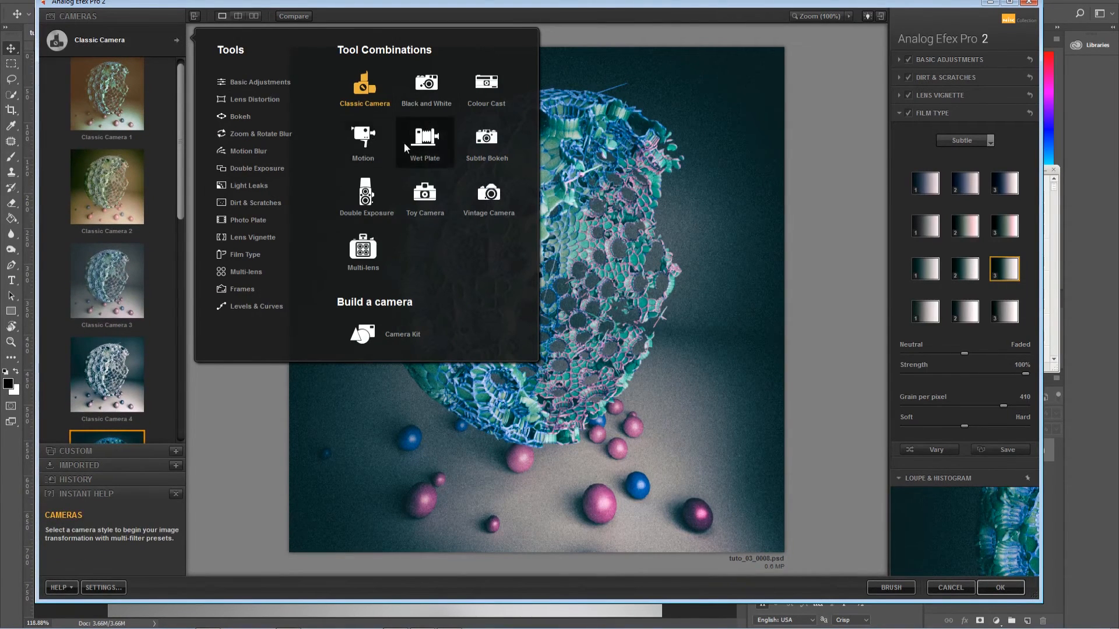
pyautogui.click(503, 82)
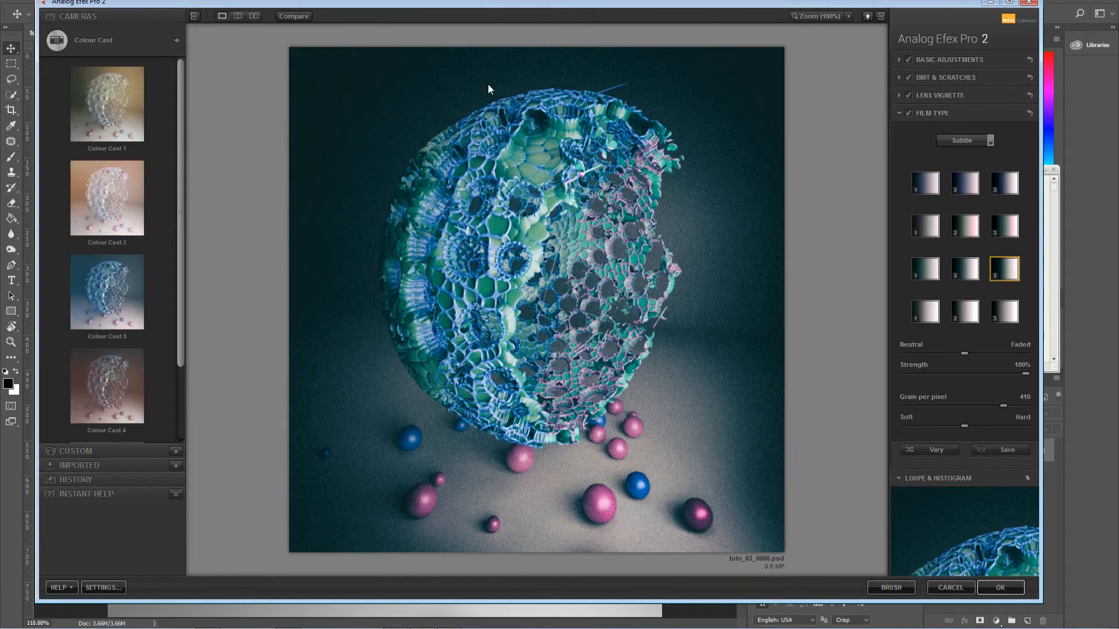
pyautogui.click(129, 210)
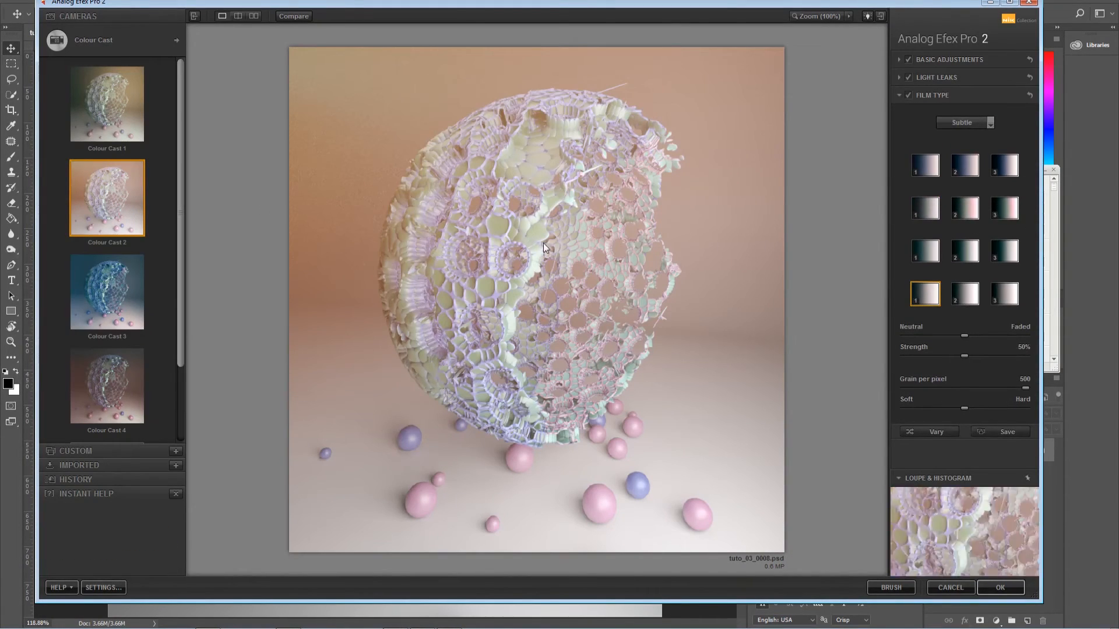
pyautogui.moveTo(184, 142)
pyautogui.mouseDown()
pyautogui.moveTo(183, 253)
pyautogui.moveTo(180, 146)
pyautogui.mouseUp()
pyautogui.click(125, 282)
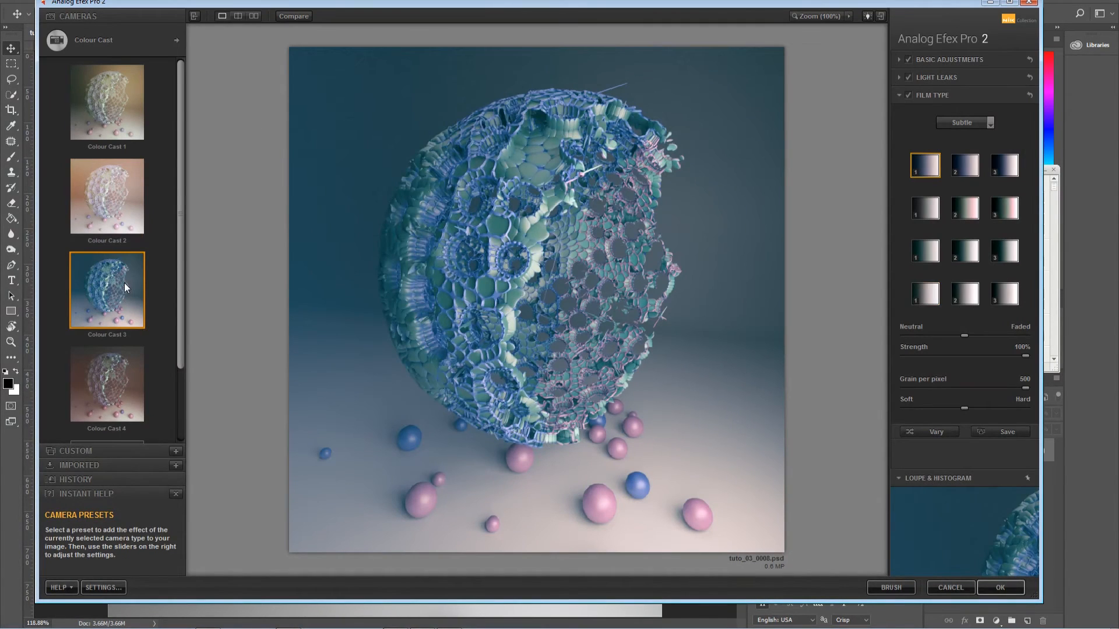
# Compare the original render with the Colour Cast 3 version side by side and in split view, and return to the single image view.
pyautogui.click(252, 17)
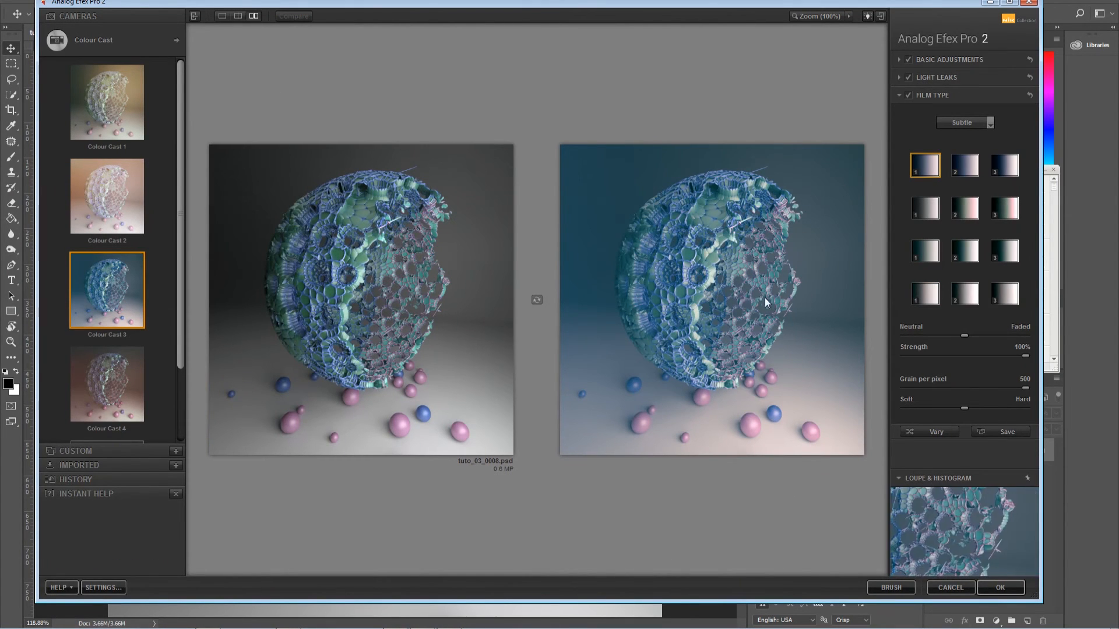
pyautogui.click(238, 16)
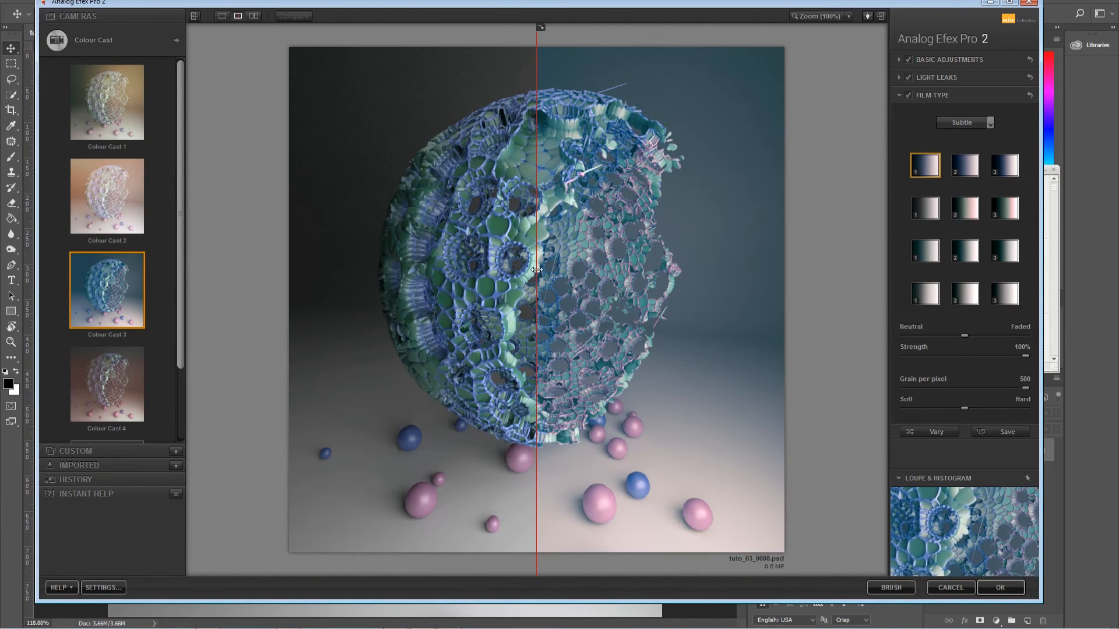
pyautogui.moveTo(537, 272); pyautogui.dragTo(526, 357)
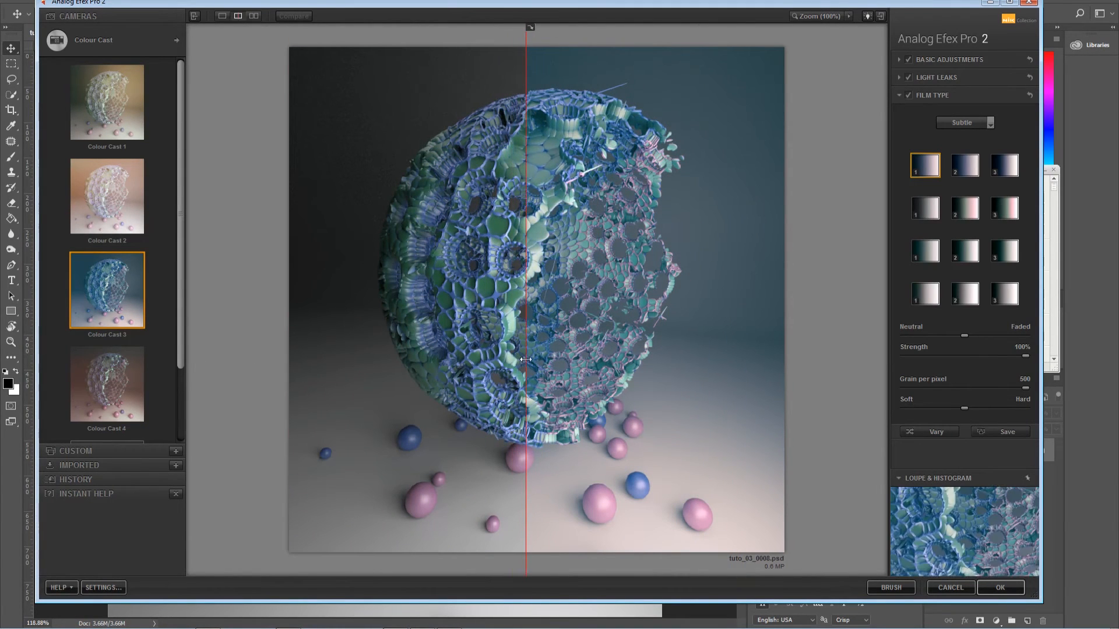
pyautogui.click(222, 16)
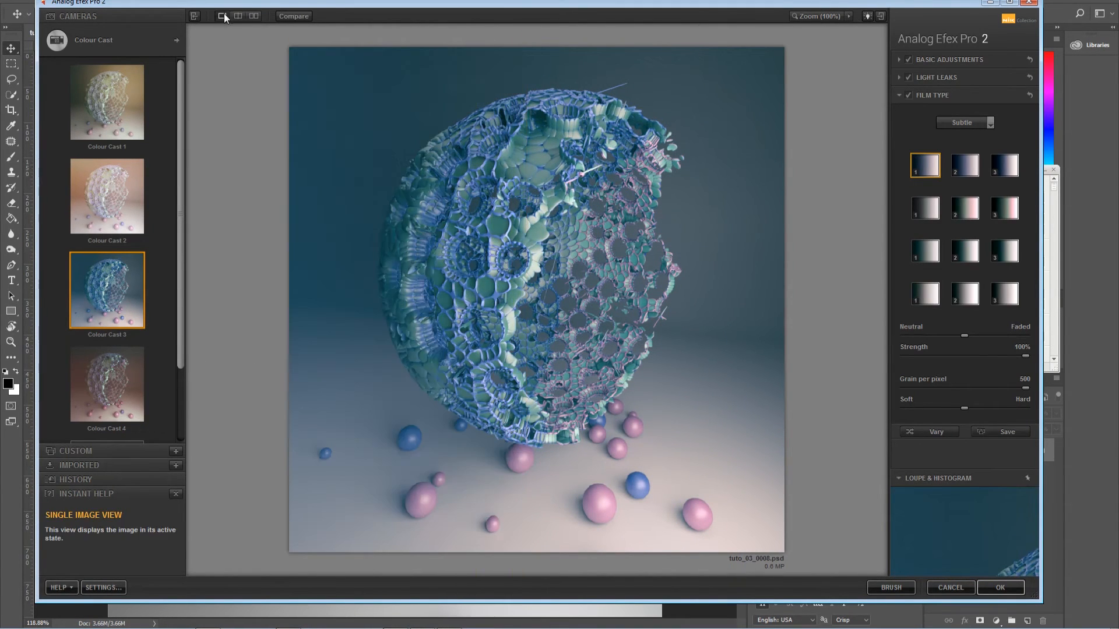
# Switch off the Film Type filter and toggle Light Leaks to judge its effect, leaving Light Leaks off.
pyautogui.click(901, 93)
pyautogui.click(900, 93)
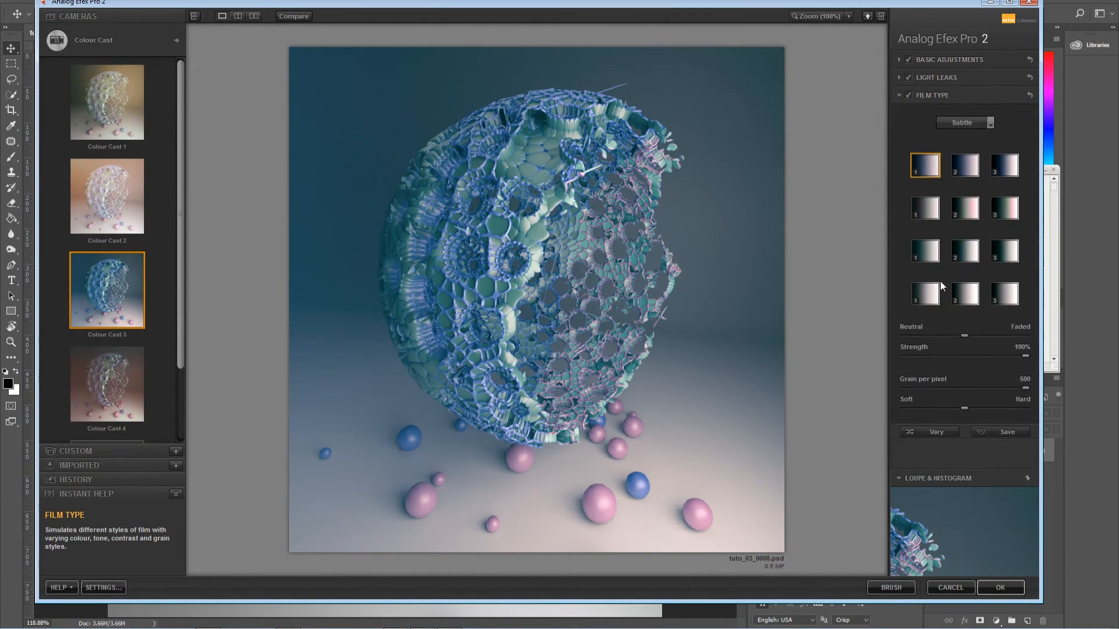
pyautogui.click(908, 96)
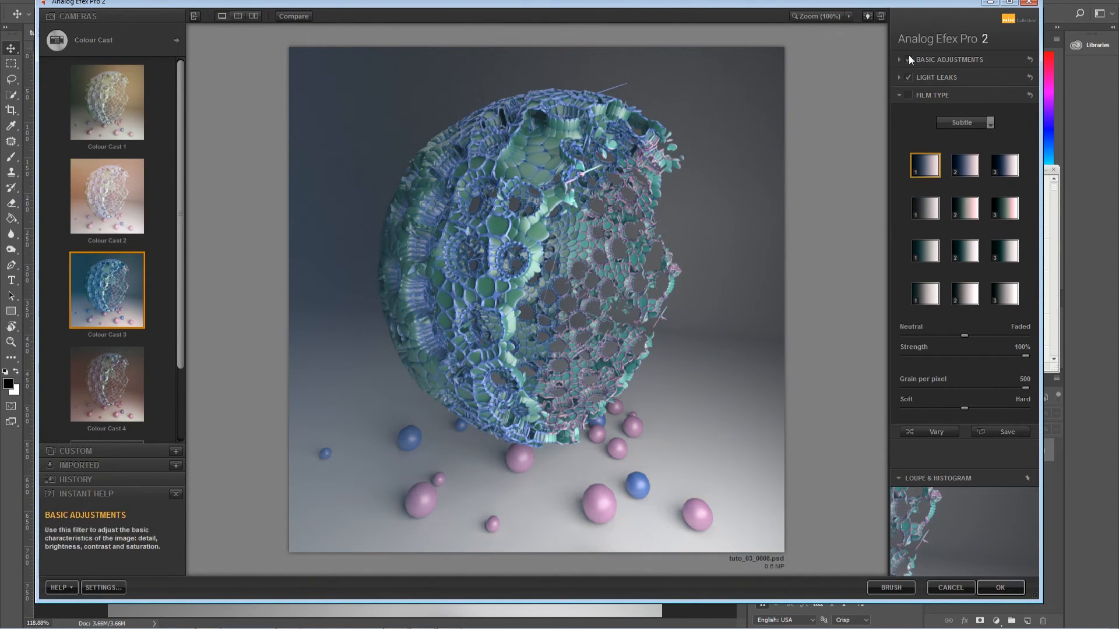
pyautogui.click(909, 77)
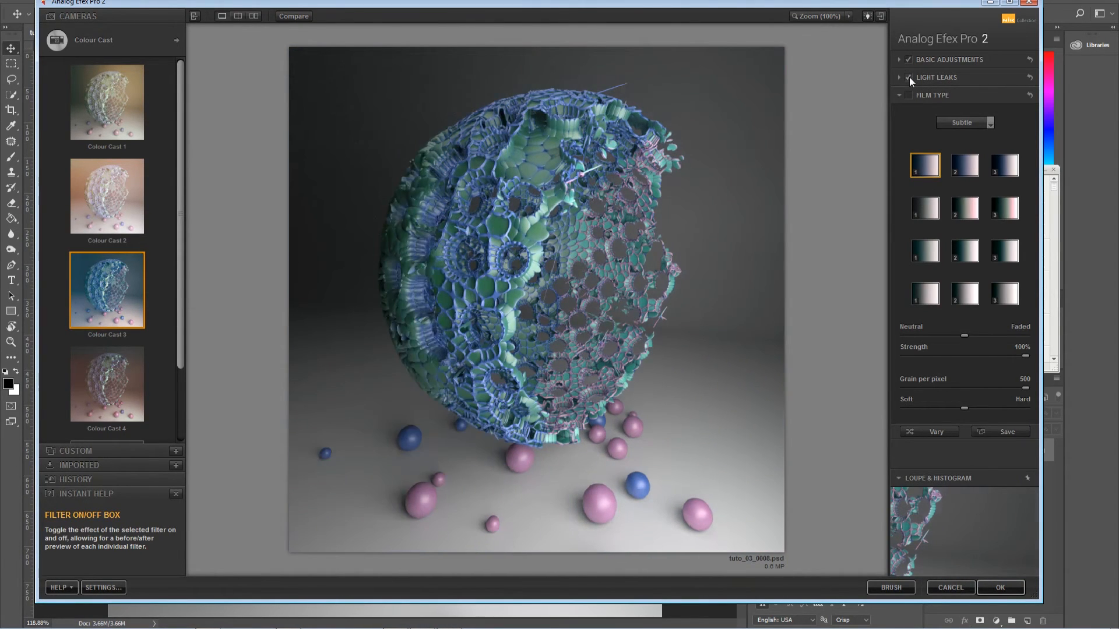
pyautogui.click(909, 77)
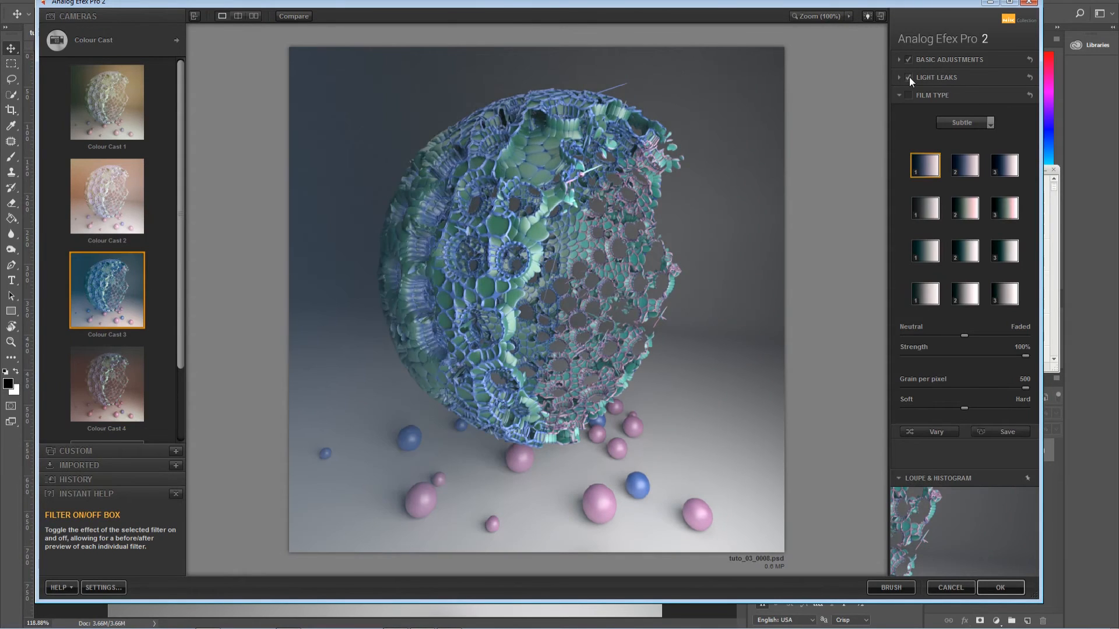
pyautogui.click(909, 77)
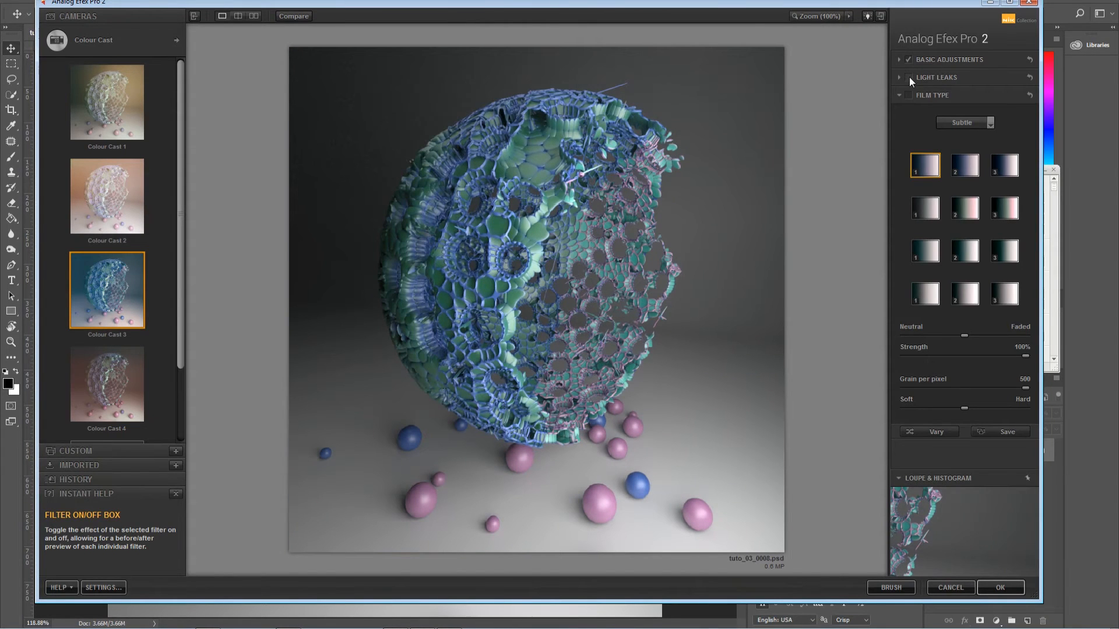
# Compare the original and graded render in split view with Film Type switched back on, and return to the single image view.
pyautogui.click(238, 15)
pyautogui.moveTo(544, 255)
pyautogui.mouseDown()
pyautogui.moveTo(294, 256)
pyautogui.moveTo(769, 262)
pyautogui.moveTo(400, 257)
pyautogui.moveTo(554, 256)
pyautogui.moveTo(530, 256)
pyautogui.mouseUp()
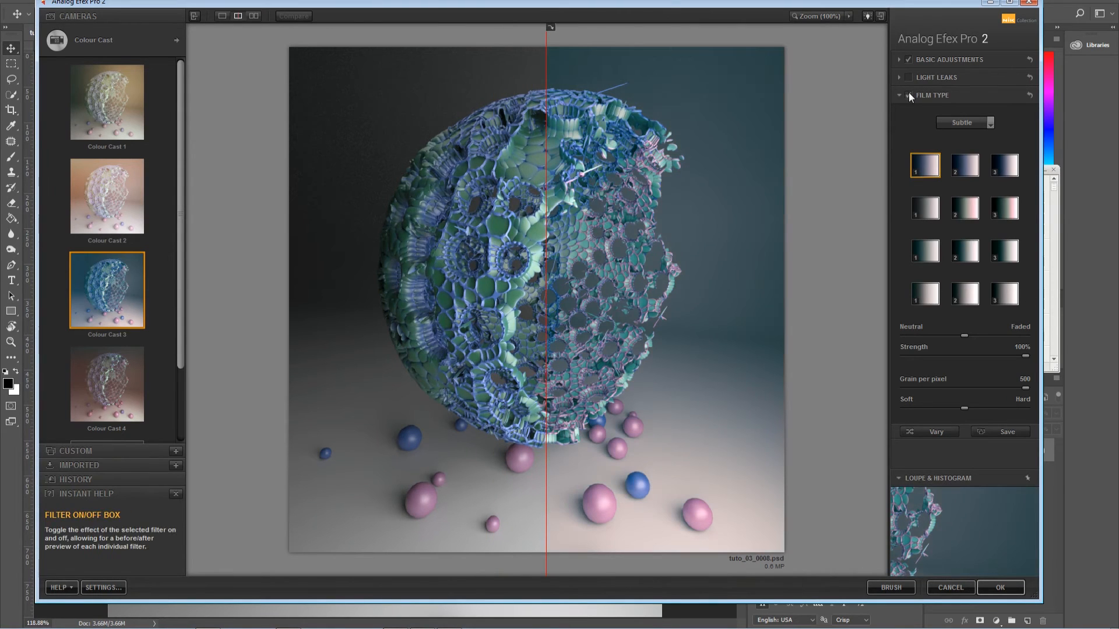
pyautogui.moveTo(548, 278); pyautogui.dragTo(218, 274)
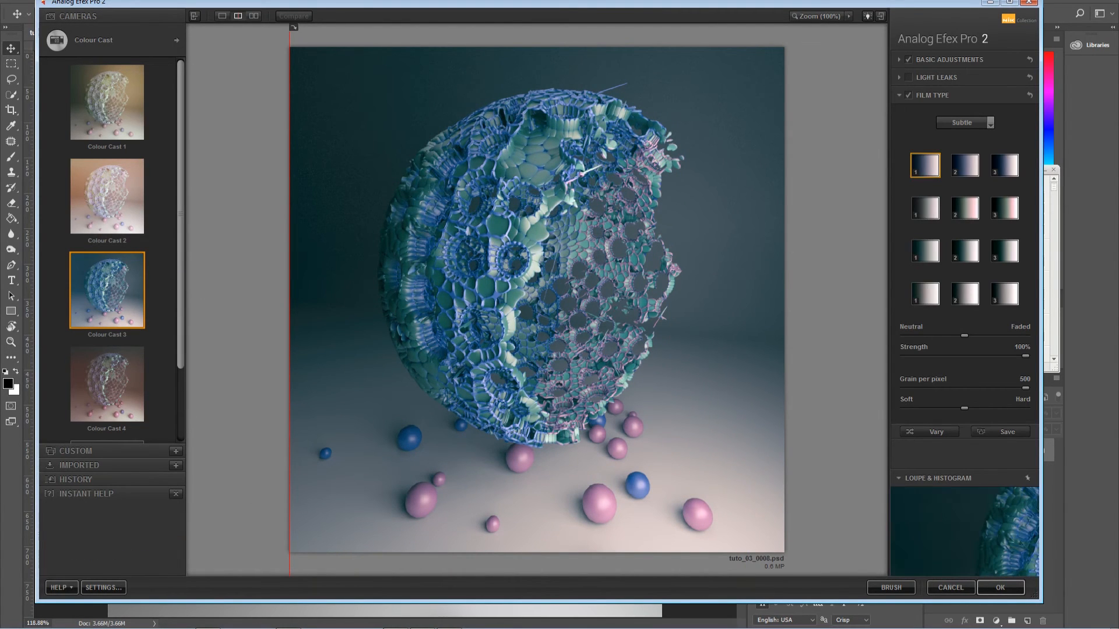
pyautogui.click(222, 16)
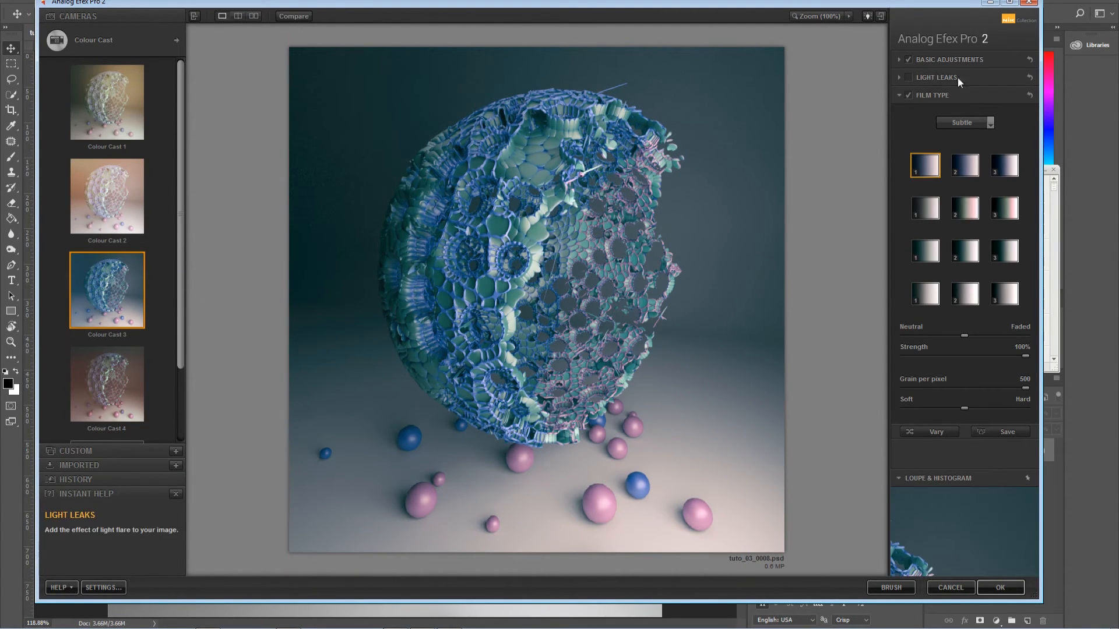
# Switch the camera type to Camera Kit and remove the Light Leaks filter from the filter stack.
pyautogui.click(901, 59)
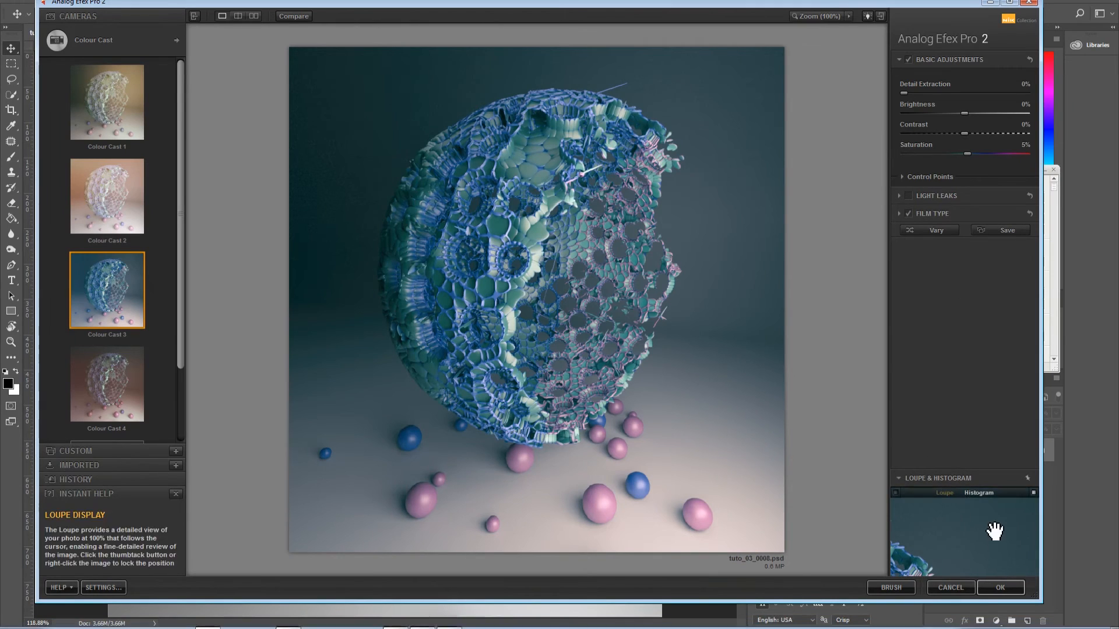
pyautogui.click(175, 40)
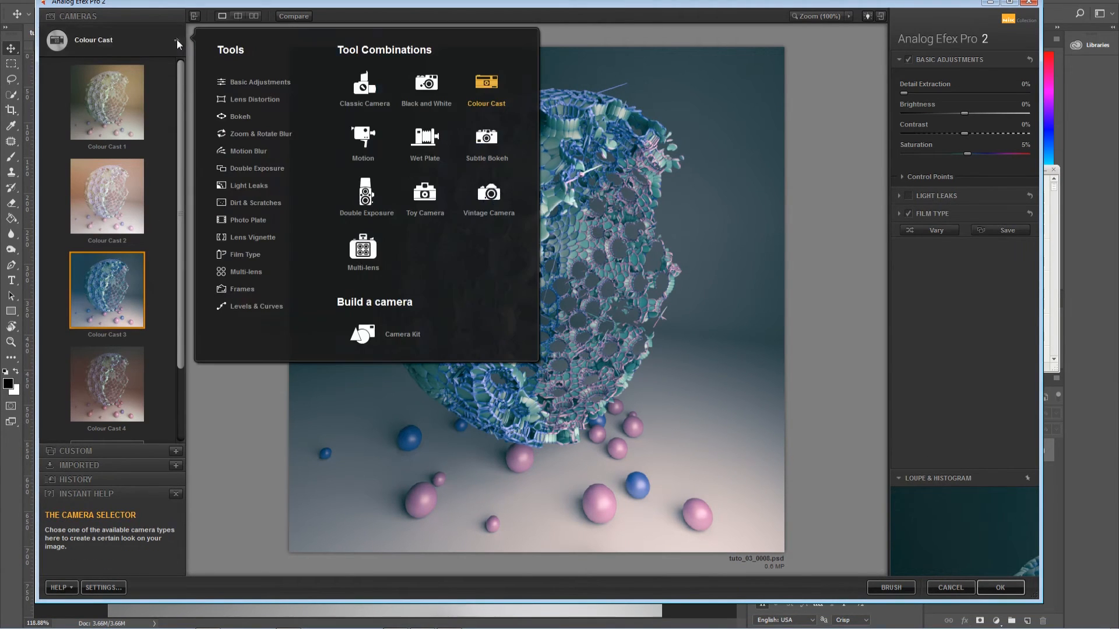
pyautogui.click(394, 331)
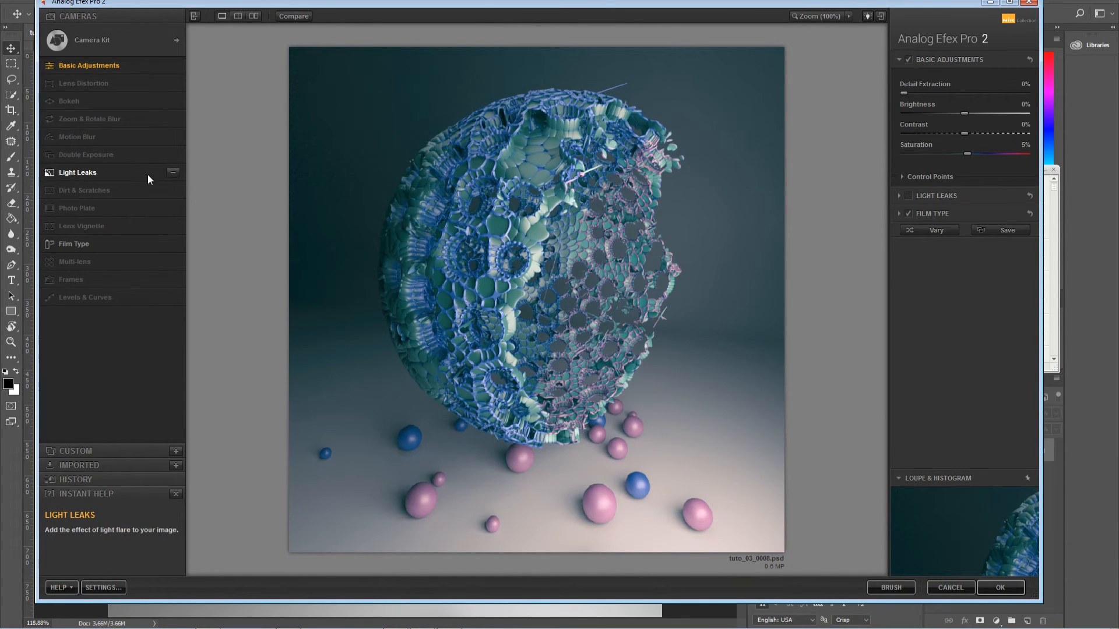
pyautogui.click(170, 173)
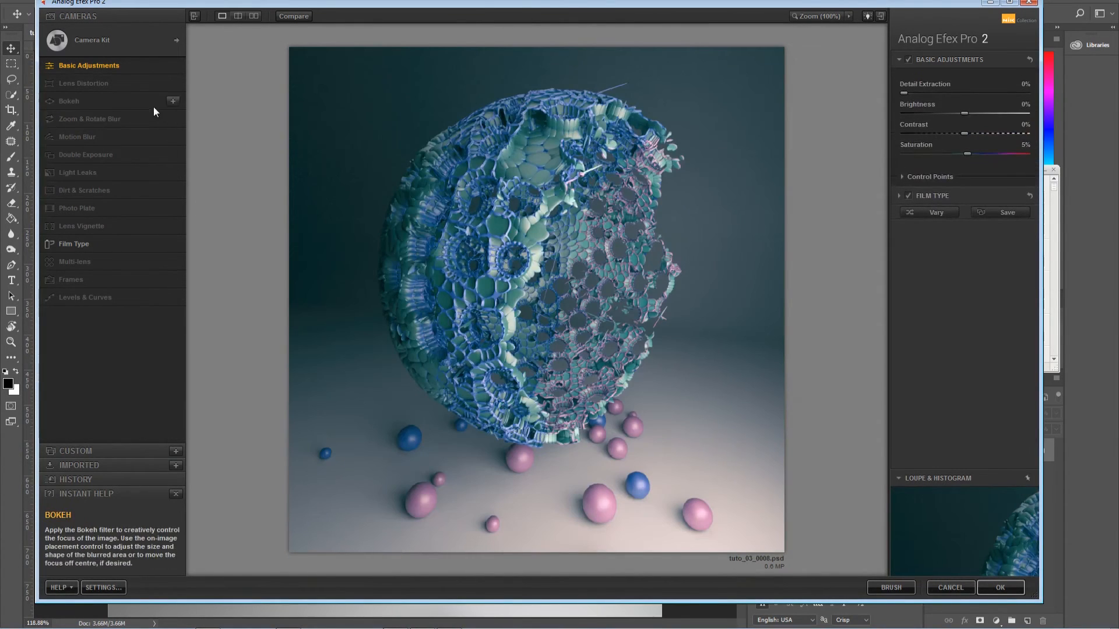
# Add a Bokeh filter, enlarge its focus area to surround the cellular sphere, and tighten the outer blur falloff ring.
pyautogui.click(173, 101)
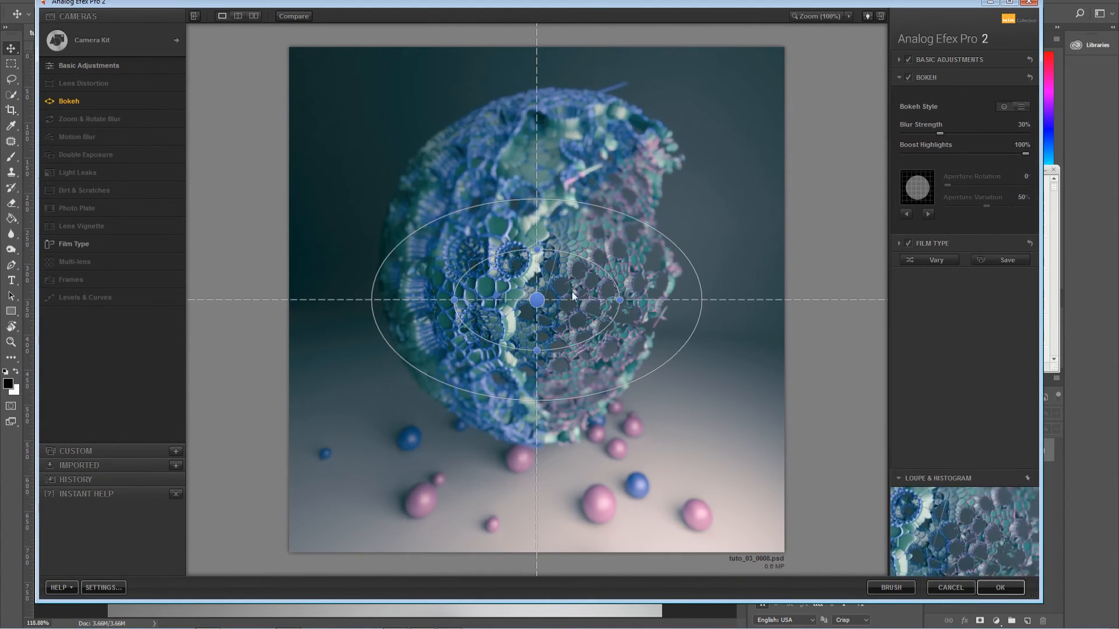
pyautogui.moveTo(539, 252); pyautogui.dragTo(575, 216)
pyautogui.moveTo(620, 287); pyautogui.dragTo(684, 232)
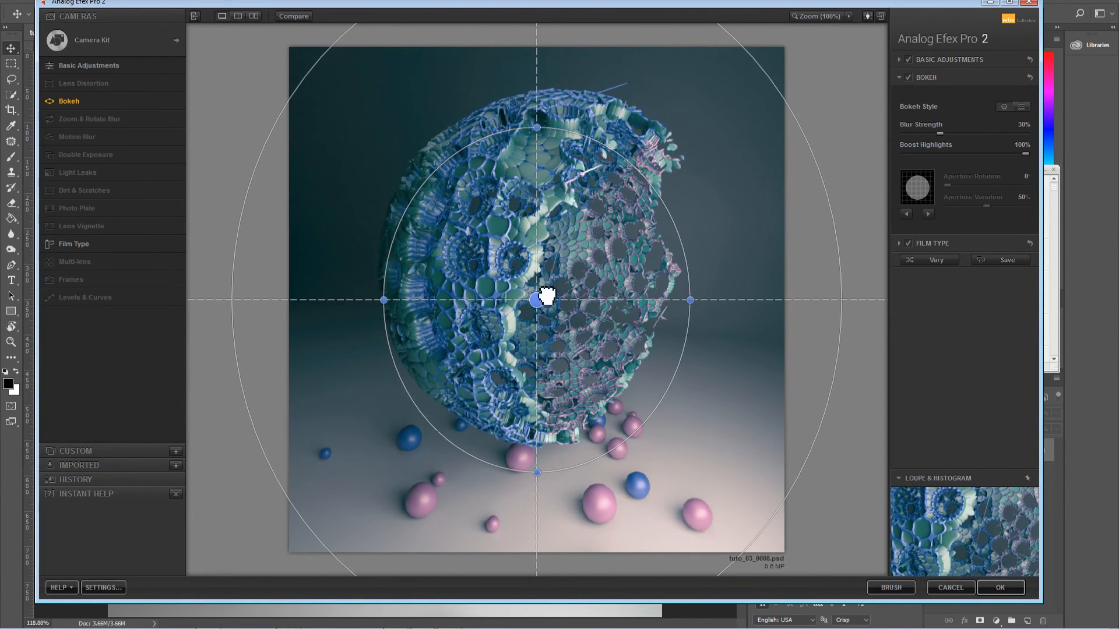
pyautogui.moveTo(544, 299); pyautogui.dragTo(550, 259)
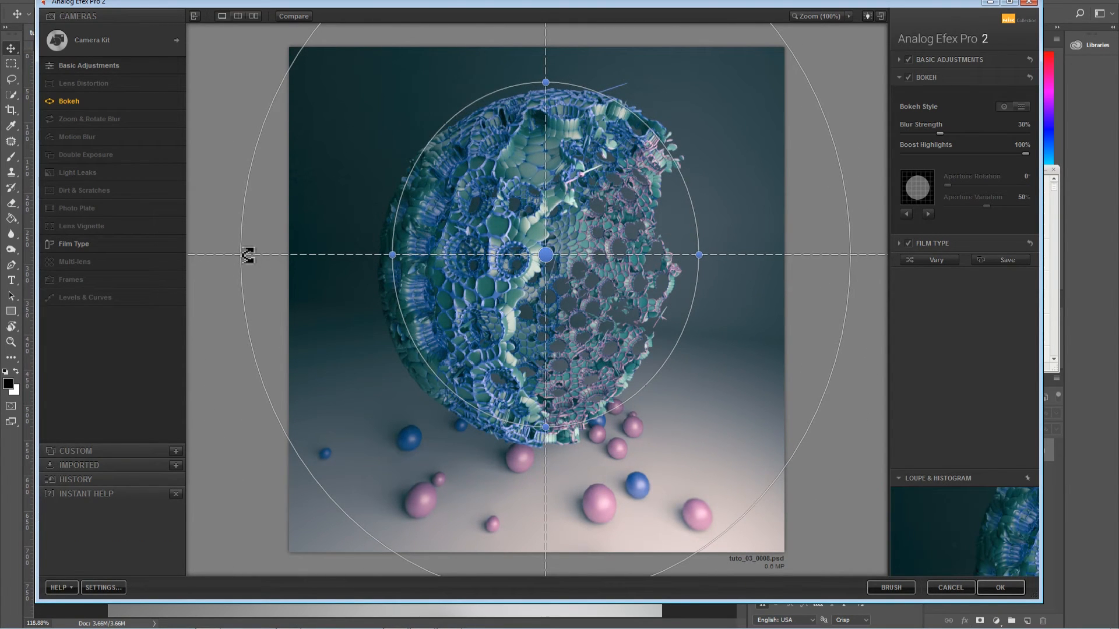
pyautogui.moveTo(248, 255); pyautogui.dragTo(324, 252)
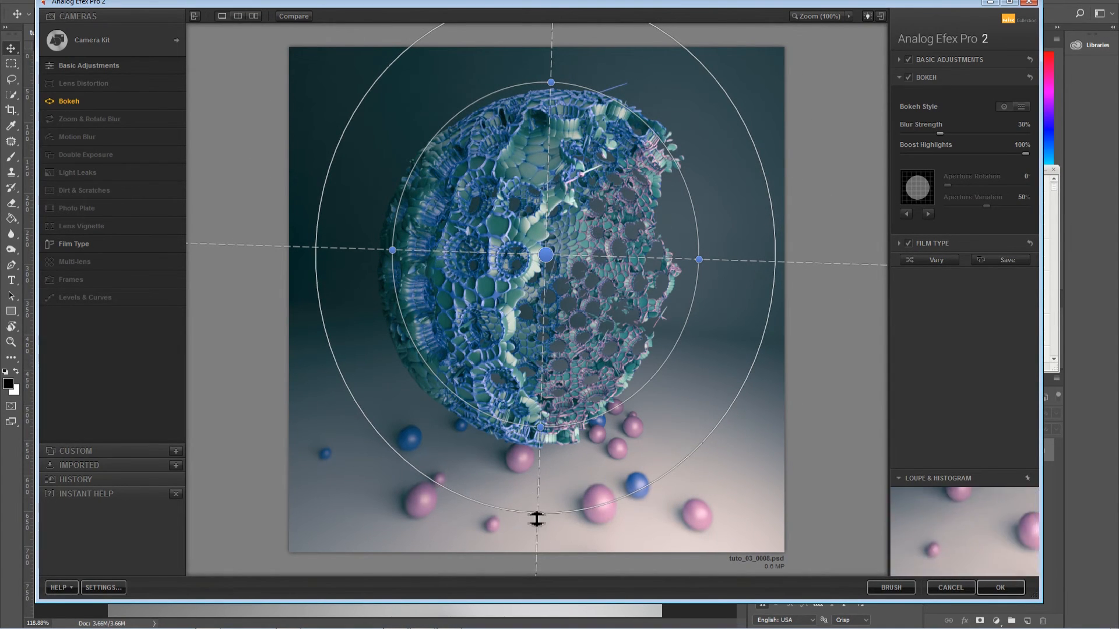
pyautogui.moveTo(550, 257); pyautogui.dragTo(547, 269)
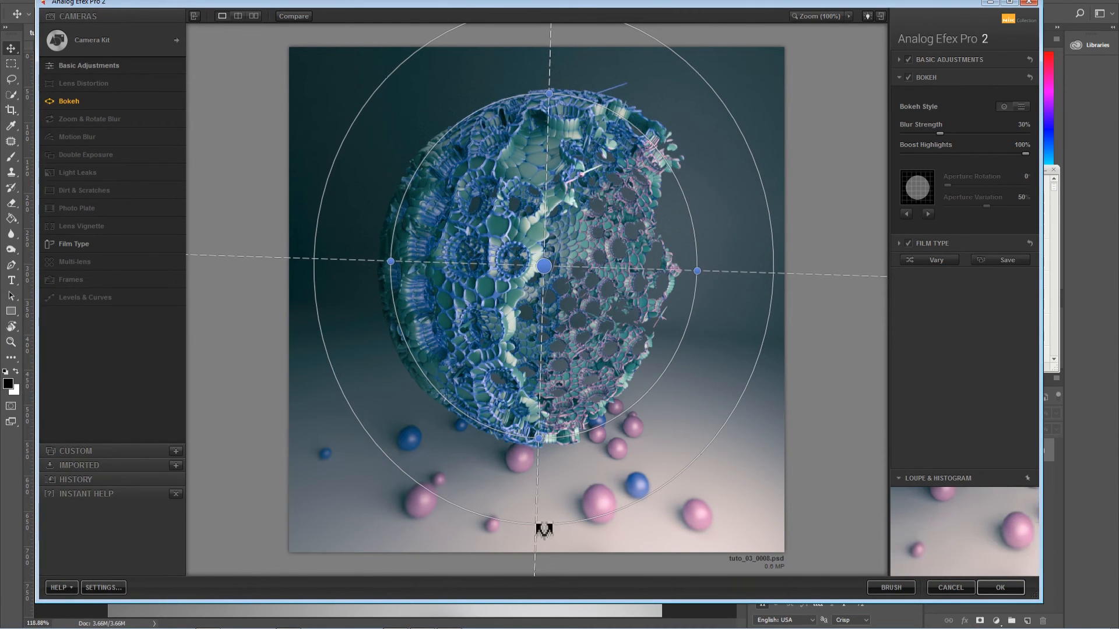
# Adjust the height of the bokeh focus ellipse and recentre it on the sphere.
pyautogui.moveTo(555, 107); pyautogui.dragTo(558, 141)
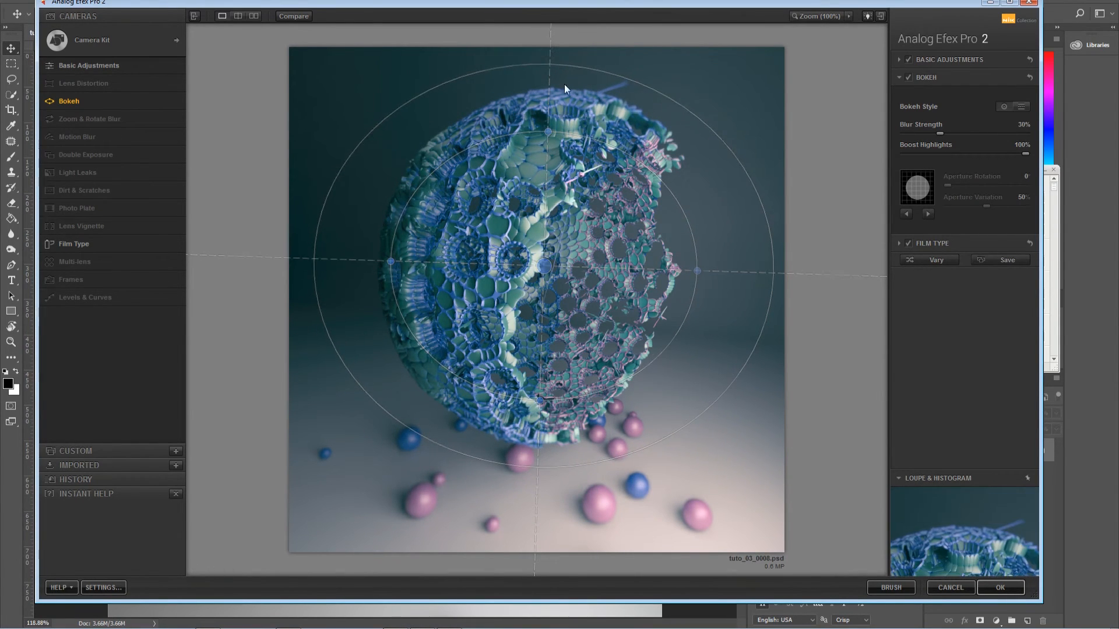
pyautogui.moveTo(552, 274); pyautogui.dragTo(541, 274)
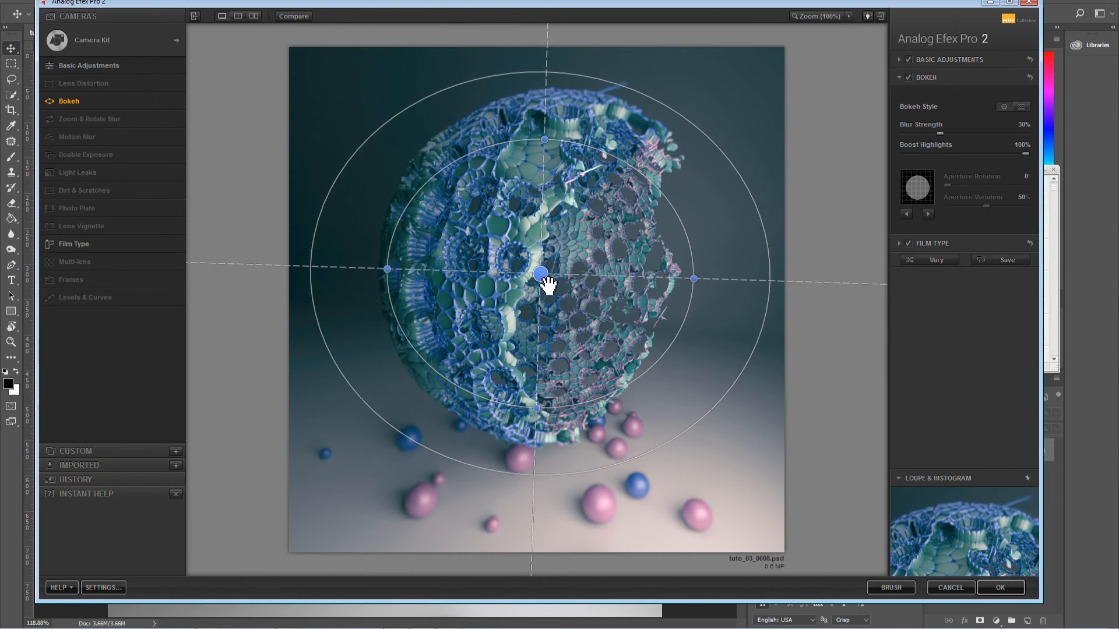
pyautogui.moveTo(537, 409); pyautogui.dragTo(537, 434)
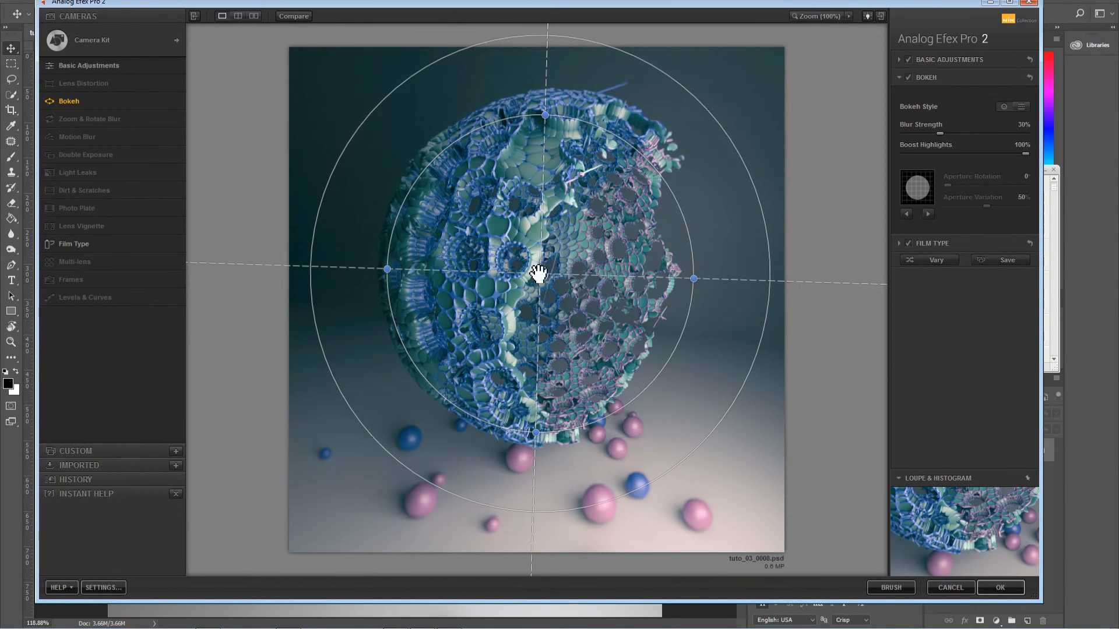
pyautogui.moveTo(542, 275); pyautogui.dragTo(548, 270)
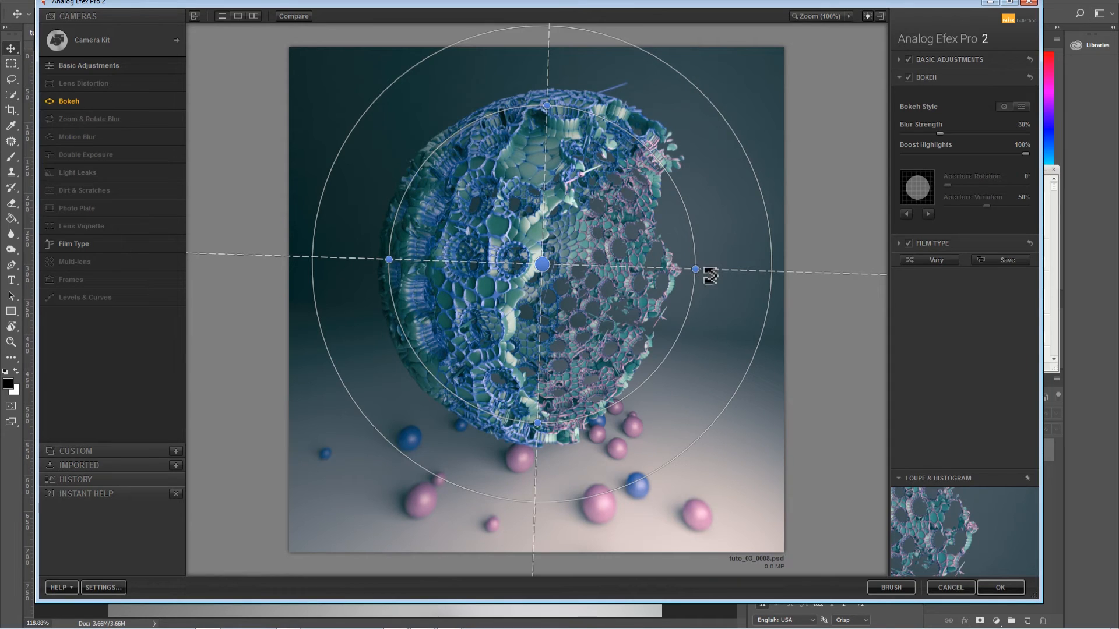
# Rotate the bokeh focus ellipse diagonally and shift its centre towards the upper-left part of the sphere, fine-tuning its size.
pyautogui.moveTo(710, 275); pyautogui.dragTo(661, 337)
pyautogui.moveTo(542, 264); pyautogui.dragTo(455, 226)
pyautogui.moveTo(571, 289); pyautogui.dragTo(587, 298)
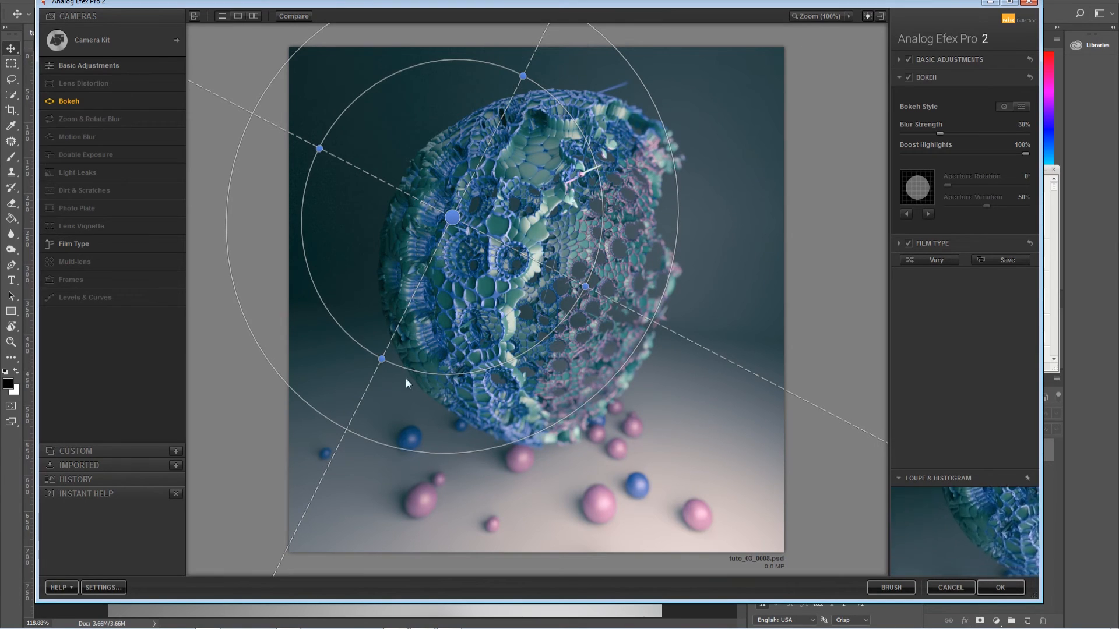
pyautogui.moveTo(381, 360); pyautogui.dragTo(381, 367)
pyautogui.moveTo(452, 217); pyautogui.dragTo(472, 225)
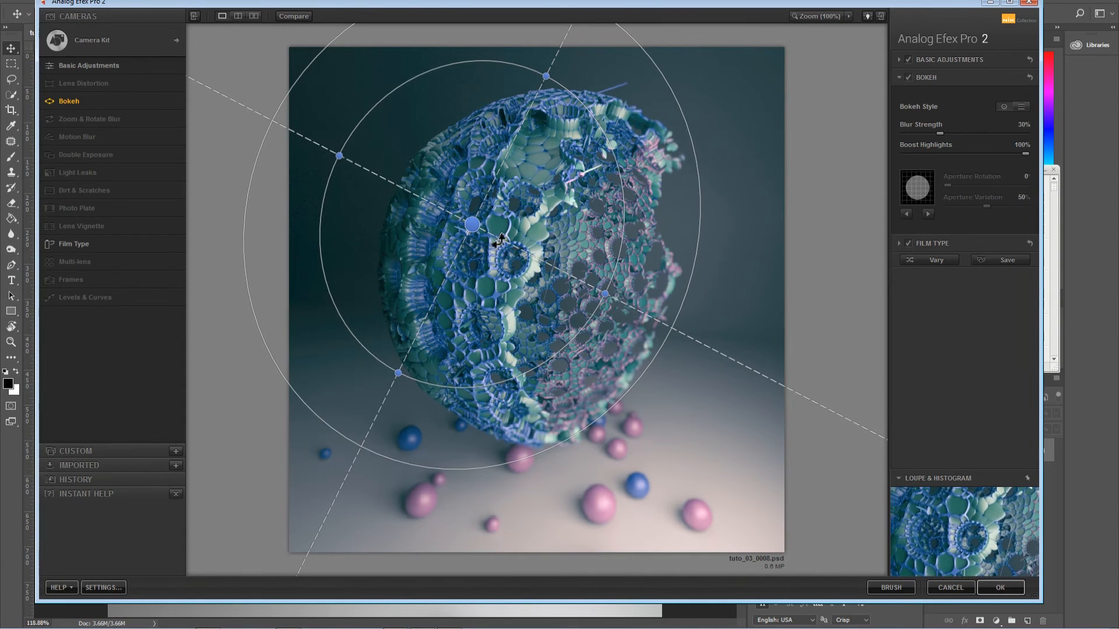
pyautogui.moveTo(472, 225)
pyautogui.mouseDown()
pyautogui.moveTo(483, 241)
pyautogui.moveTo(474, 244)
pyautogui.mouseUp()
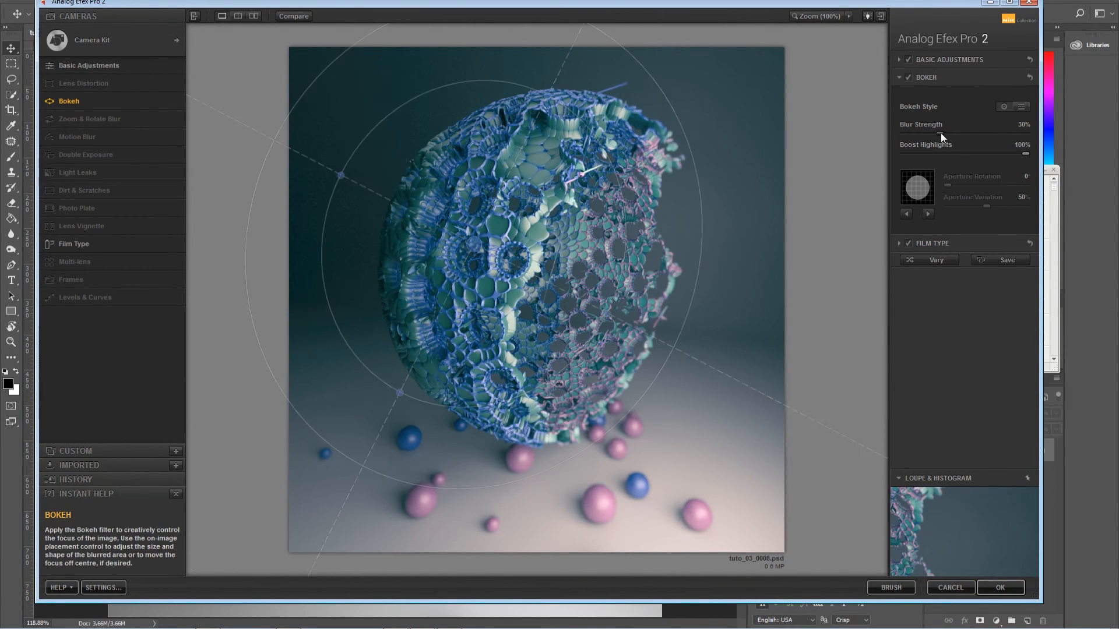
# Set the bokeh Blur Strength to 25% and apply the Analog Efex Pro 2 grading to the Photoshop document.
pyautogui.moveTo(940, 133); pyautogui.dragTo(933, 136)
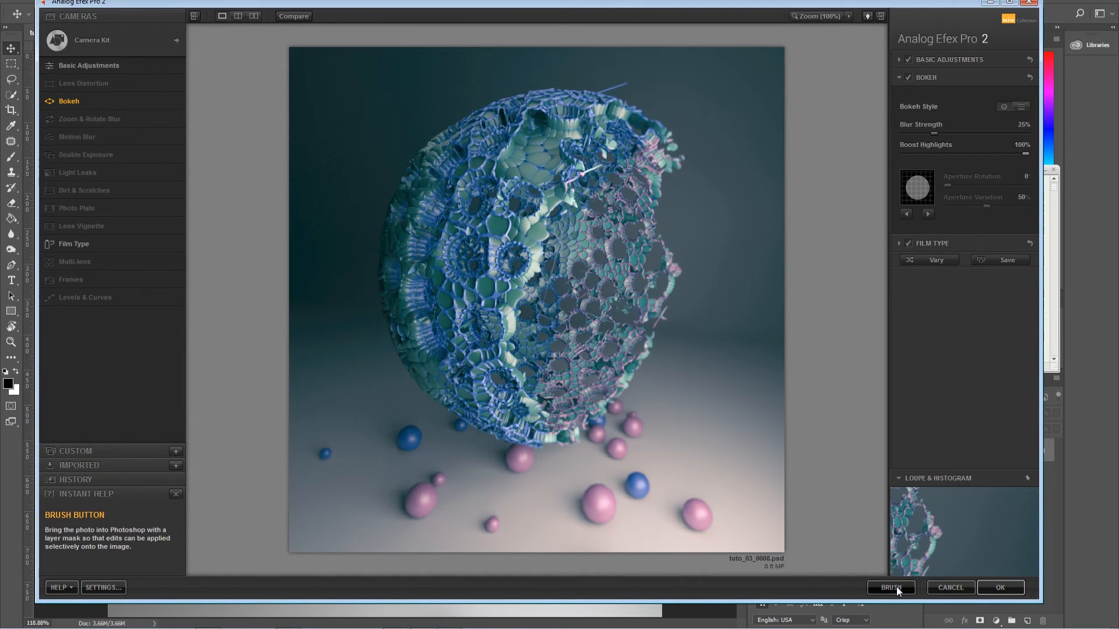
pyautogui.moveTo(890, 5); pyautogui.dragTo(829, 5)
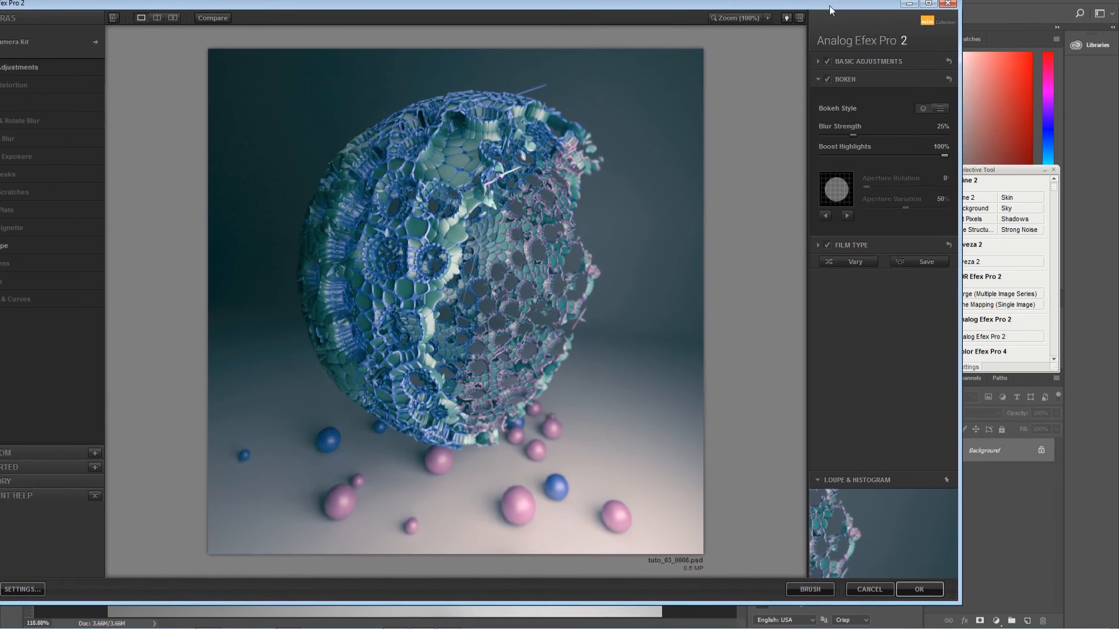
pyautogui.click(924, 590)
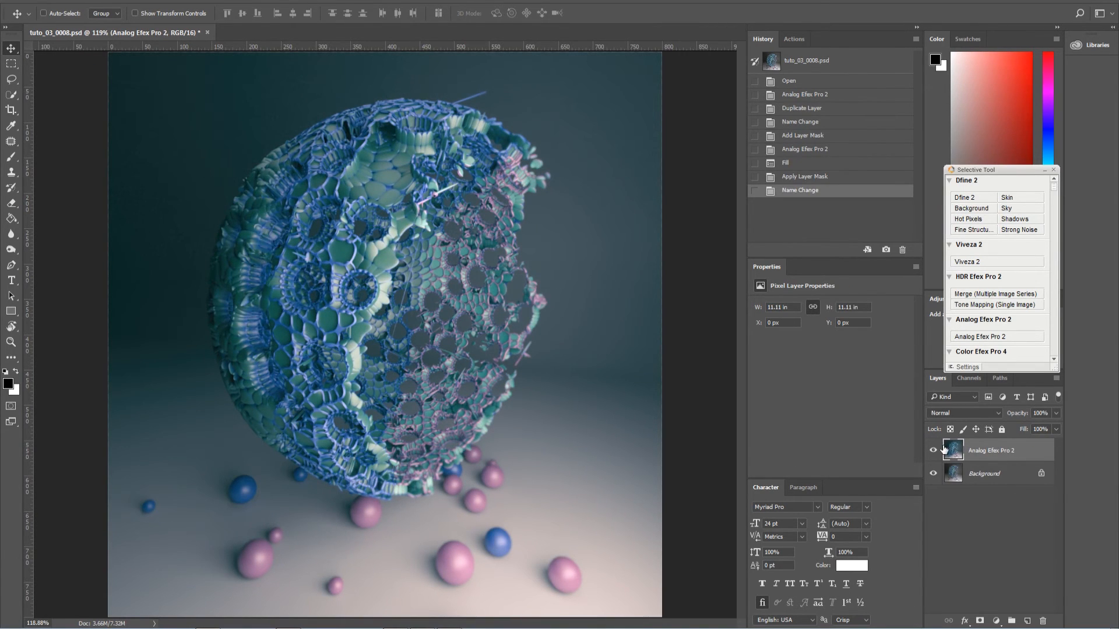
# Toggle the visibility of the Analog Efex Pro 2 layer to compare the render before and after grading.
pyautogui.click(933, 451)
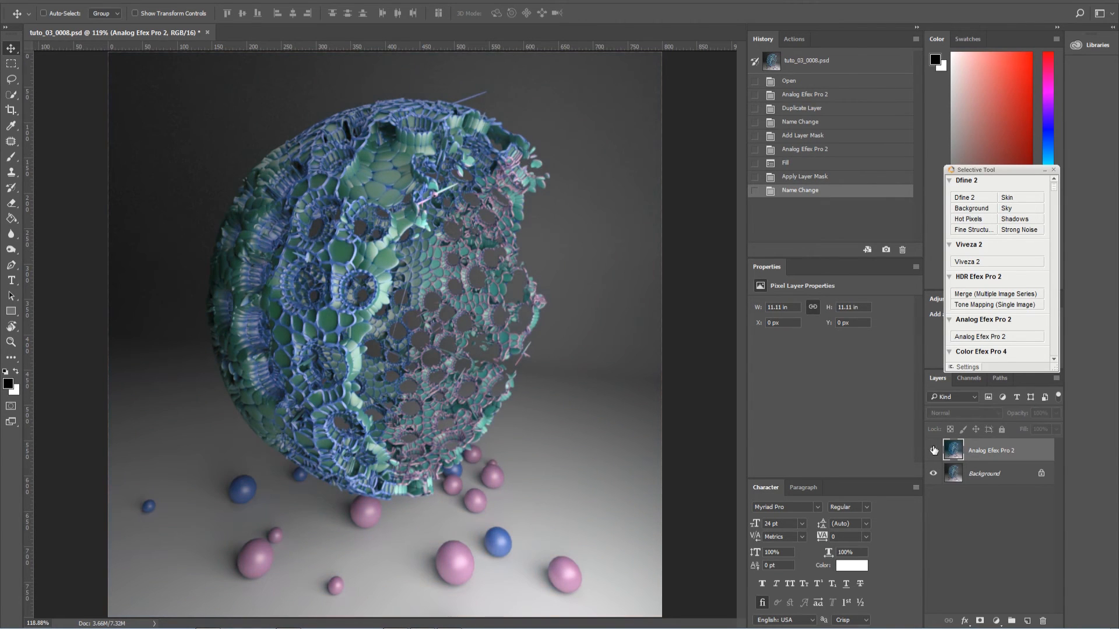
pyautogui.click(933, 450)
pyautogui.click(933, 449)
pyautogui.click(933, 450)
pyautogui.click(933, 450)
pyautogui.click(932, 450)
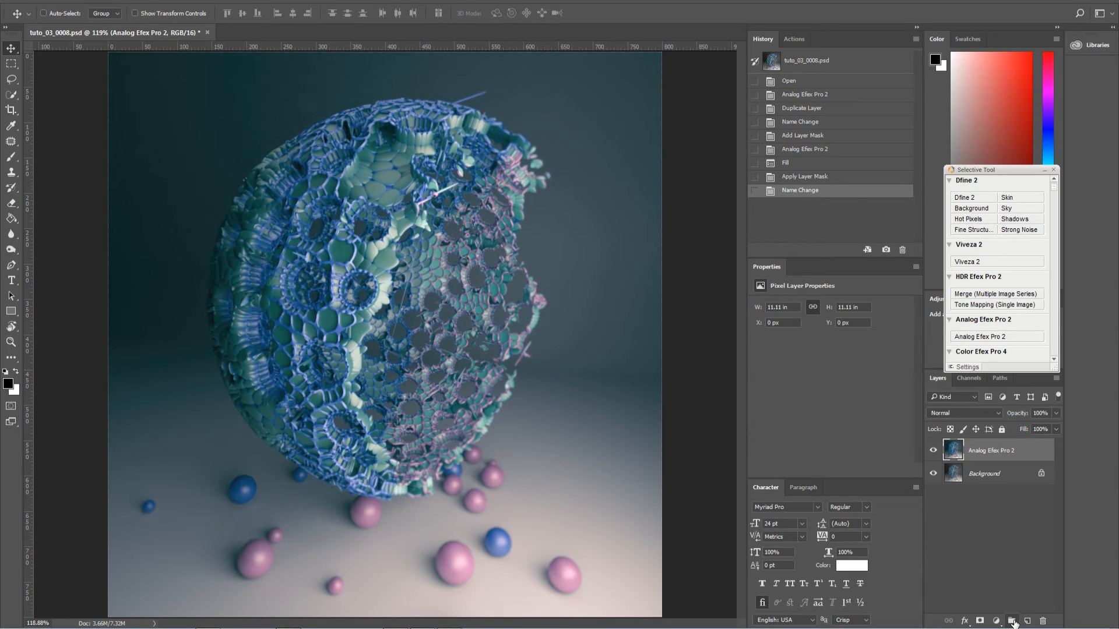
# Add a Curves adjustment layer above the Analog Efex Pro 2 layer, anchoring the shadows and slightly raising the highlights.
pyautogui.click(1011, 621)
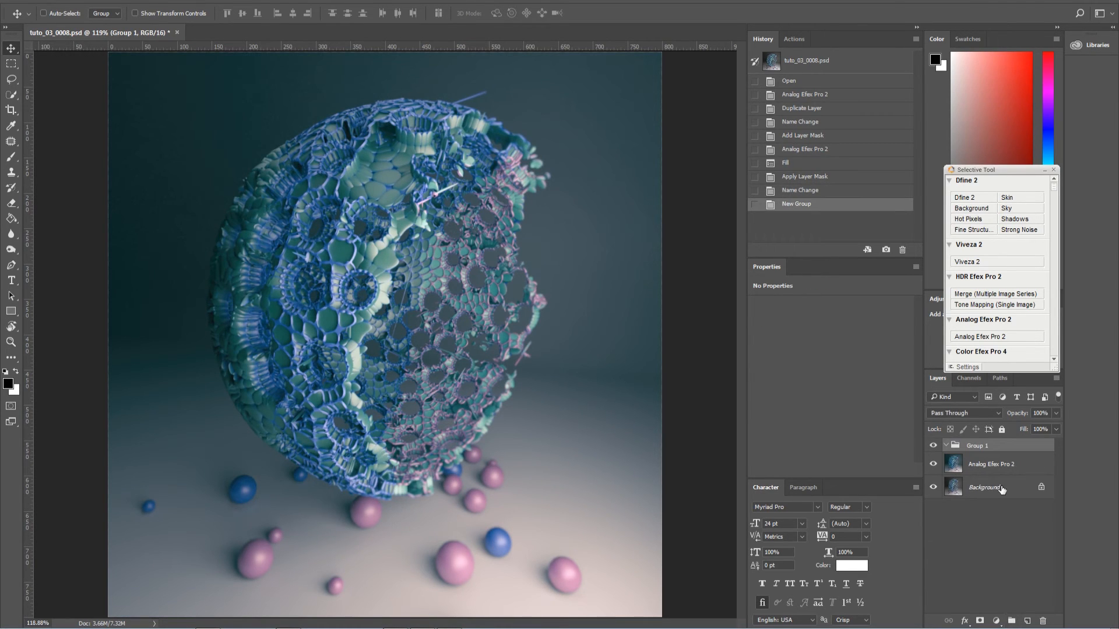
pyautogui.hotkey('ctrl', 'z')
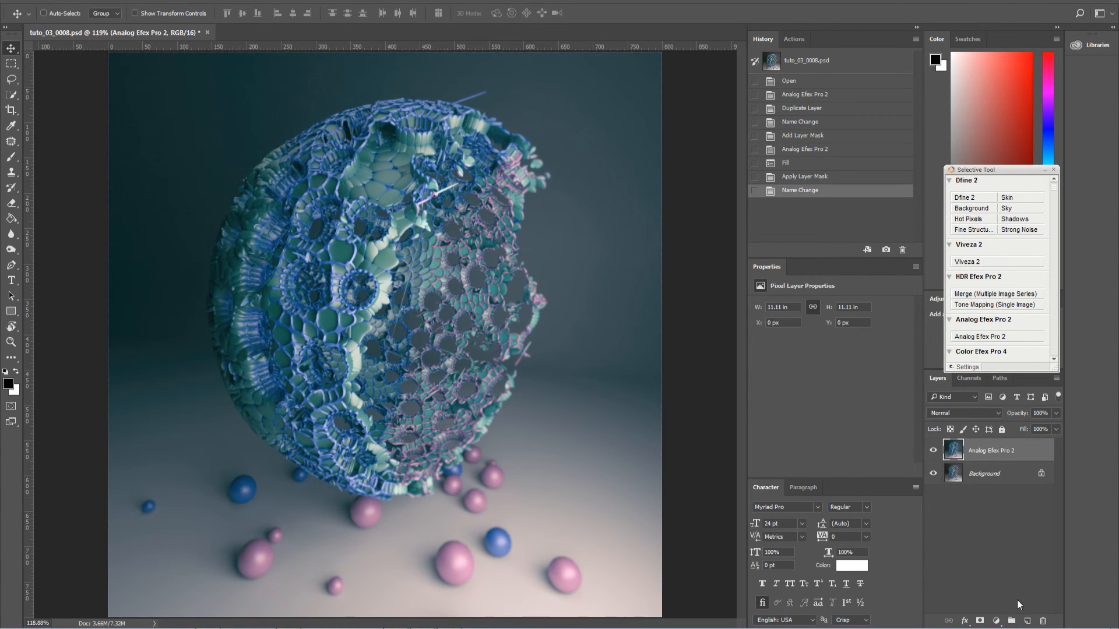
pyautogui.click(996, 621)
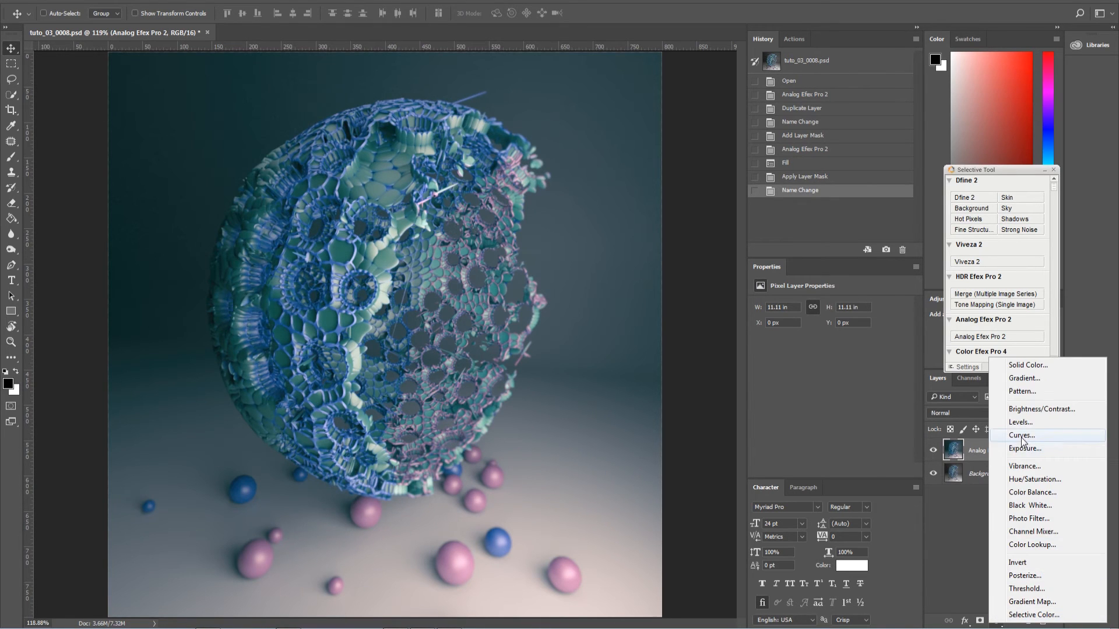
pyautogui.click(1005, 441)
pyautogui.moveTo(808, 425); pyautogui.dragTo(812, 427)
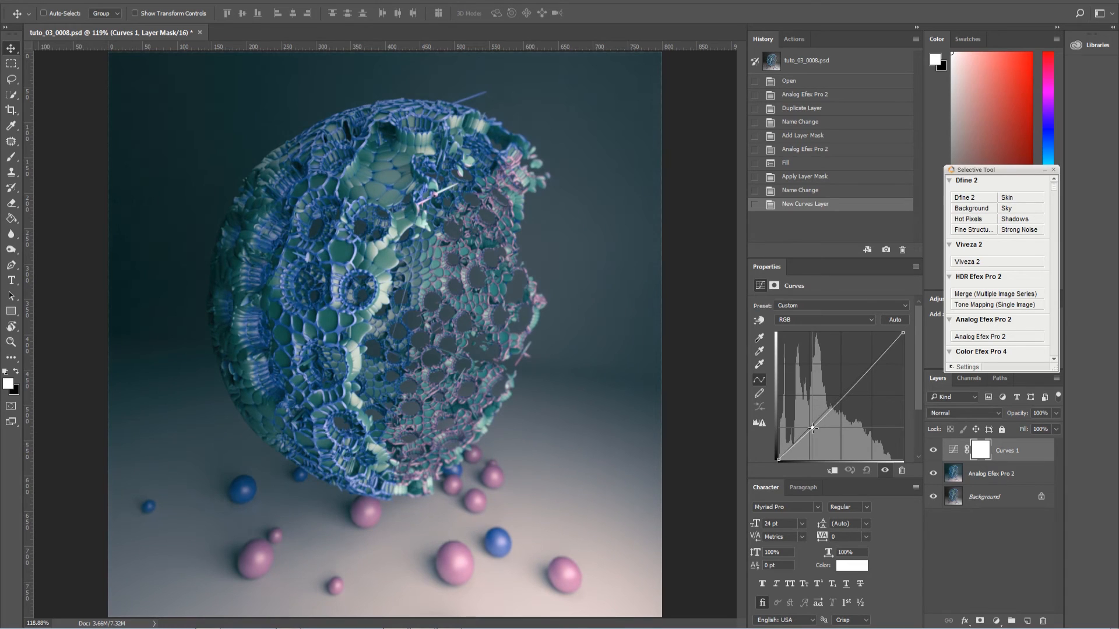
pyautogui.moveTo(874, 365); pyautogui.dragTo(872, 358)
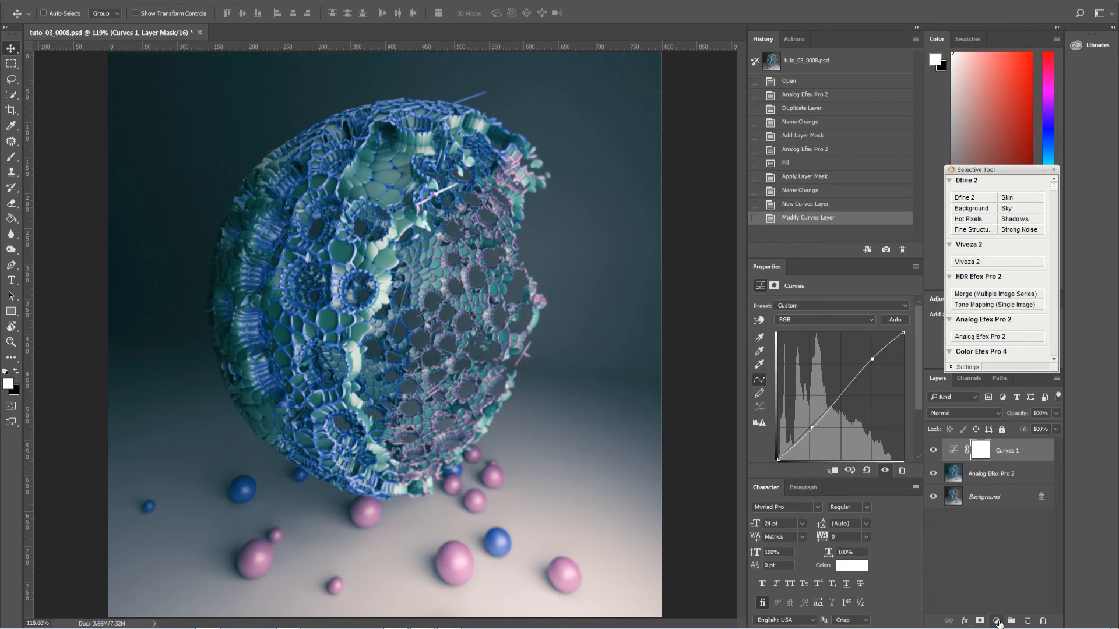
# Add a Levels adjustment layer above Curves 1, with the black input level at 6 and the white input level at 241.
pyautogui.click(996, 621)
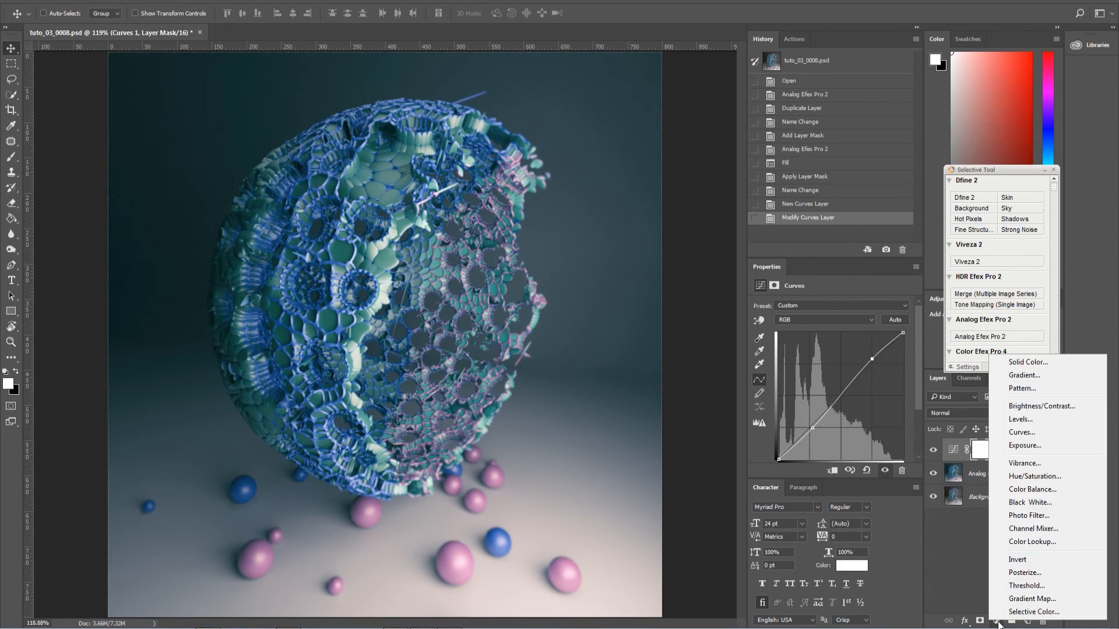
pyautogui.click(1029, 418)
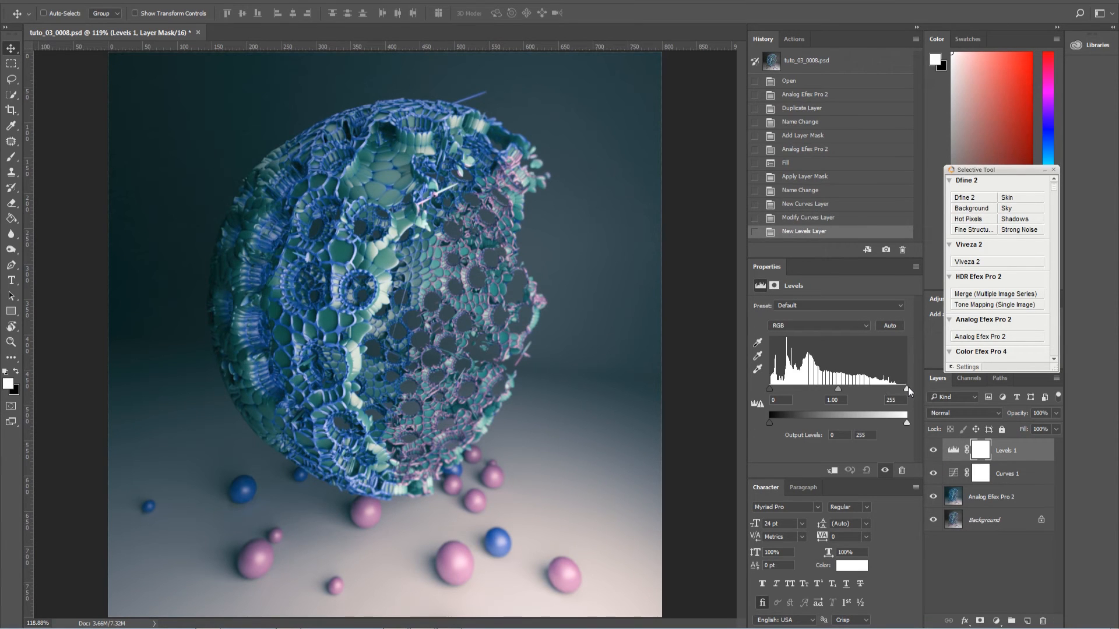
pyautogui.moveTo(907, 388); pyautogui.dragTo(901, 387)
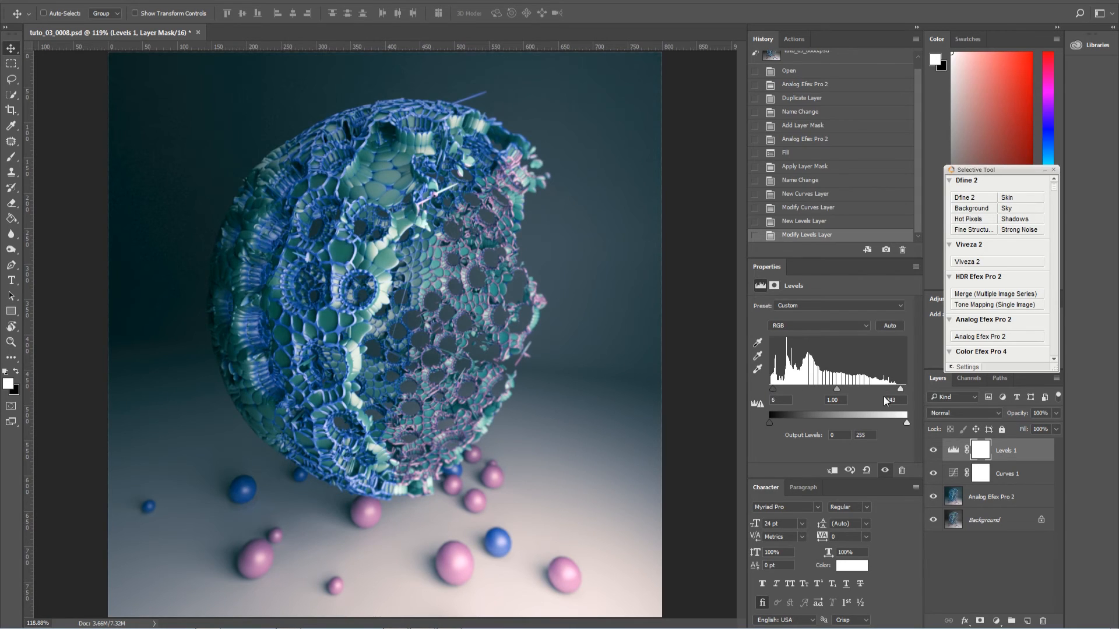
pyautogui.click(998, 623)
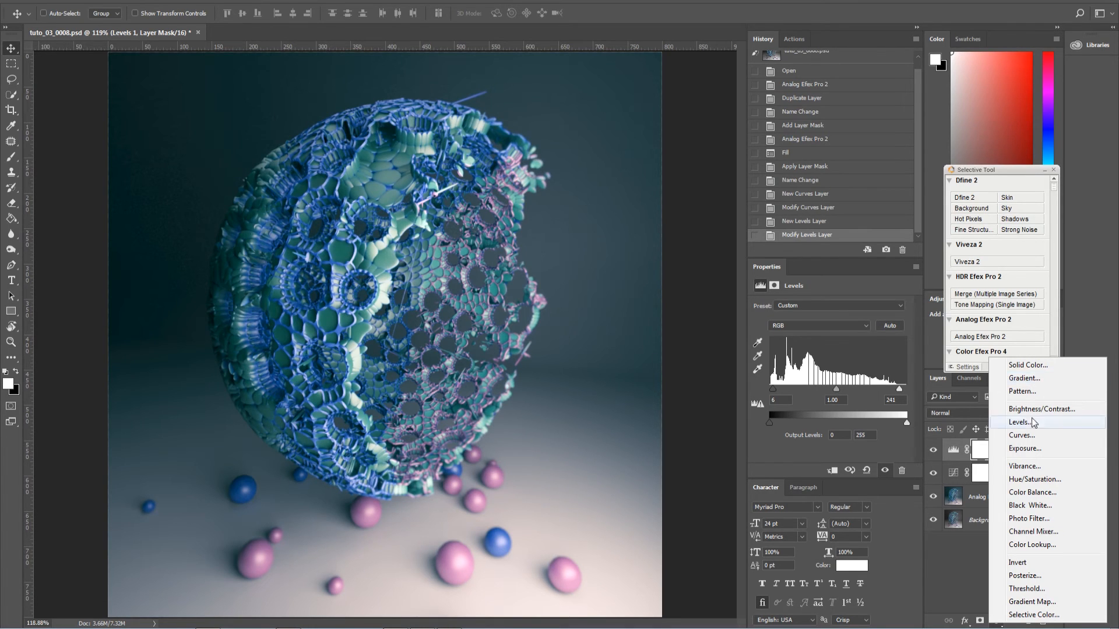
pyautogui.click(570, 373)
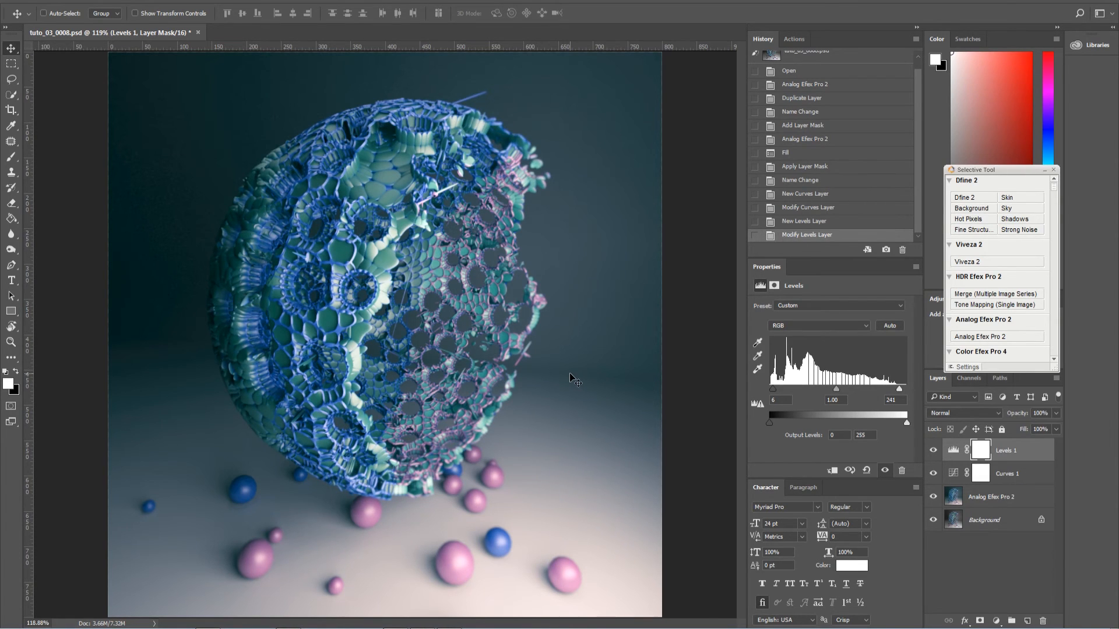
pyautogui.hotkey('ctrl', '1')
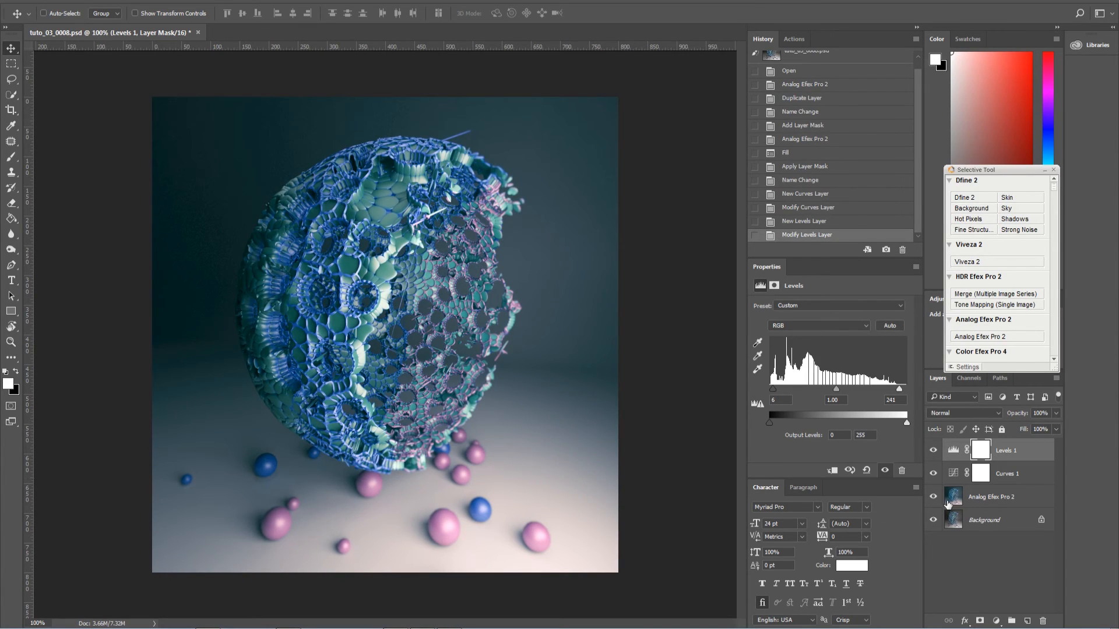
# Add a second Curves adjustment layer on top, pulling the midtones down strongly and lowering the white endpoint slightly.
pyautogui.moveTo(999, 623)
pyautogui.click(997, 621)
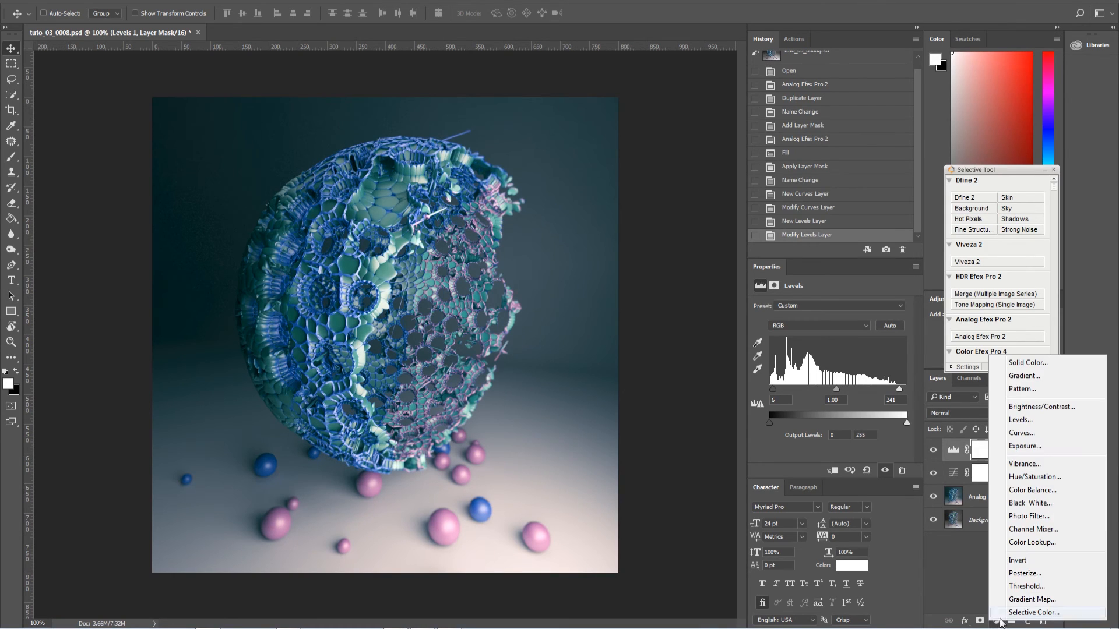
pyautogui.click(1040, 432)
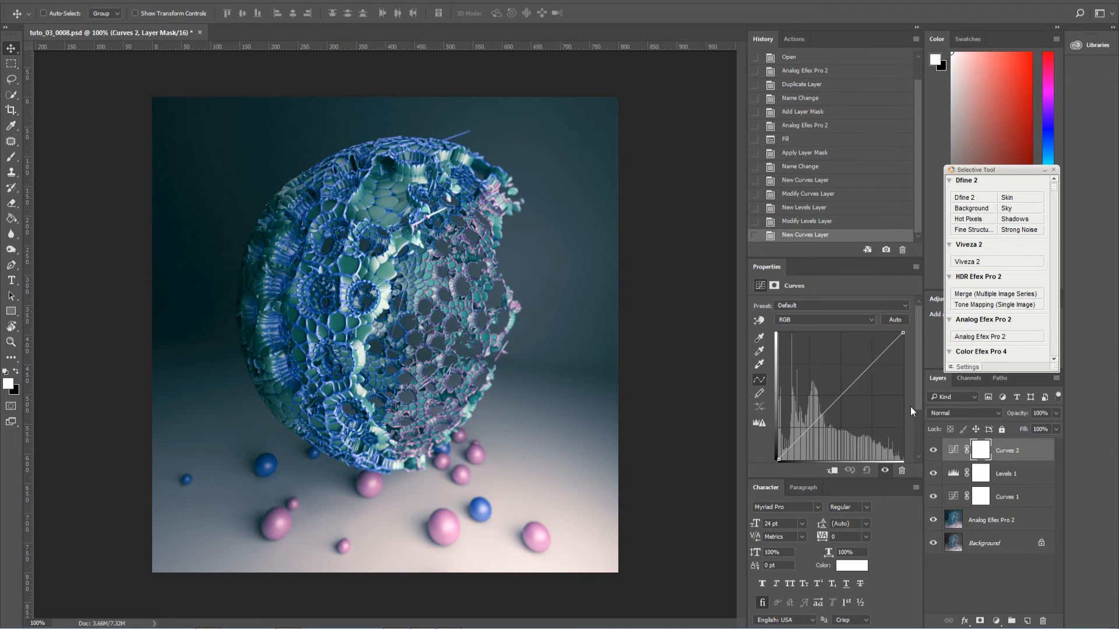
pyautogui.moveTo(840, 401); pyautogui.dragTo(867, 427)
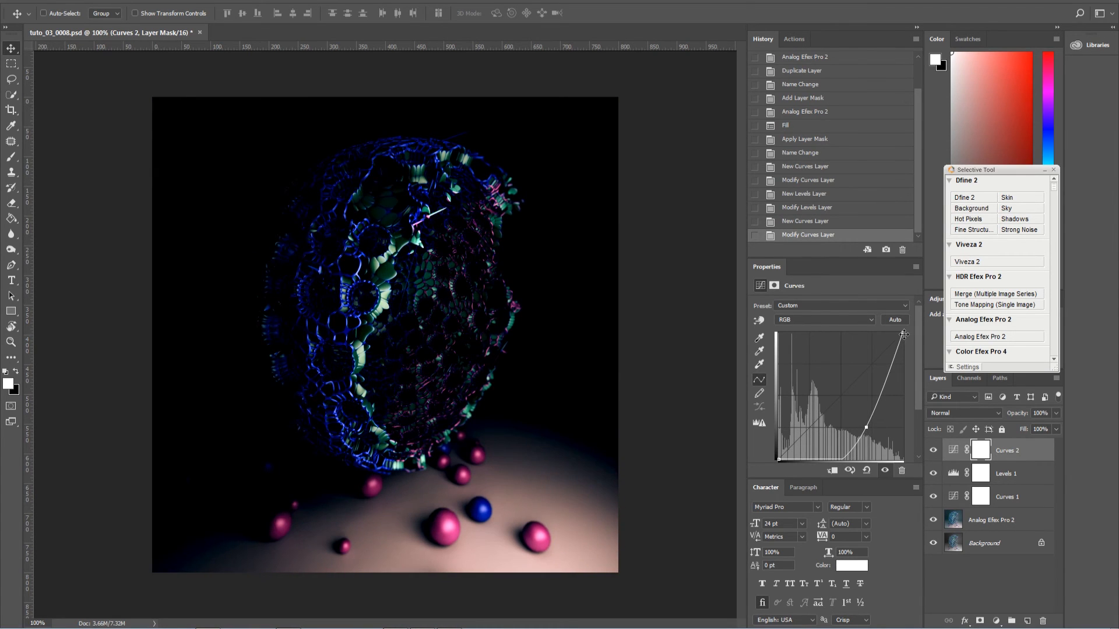
pyautogui.moveTo(903, 334); pyautogui.dragTo(903, 348)
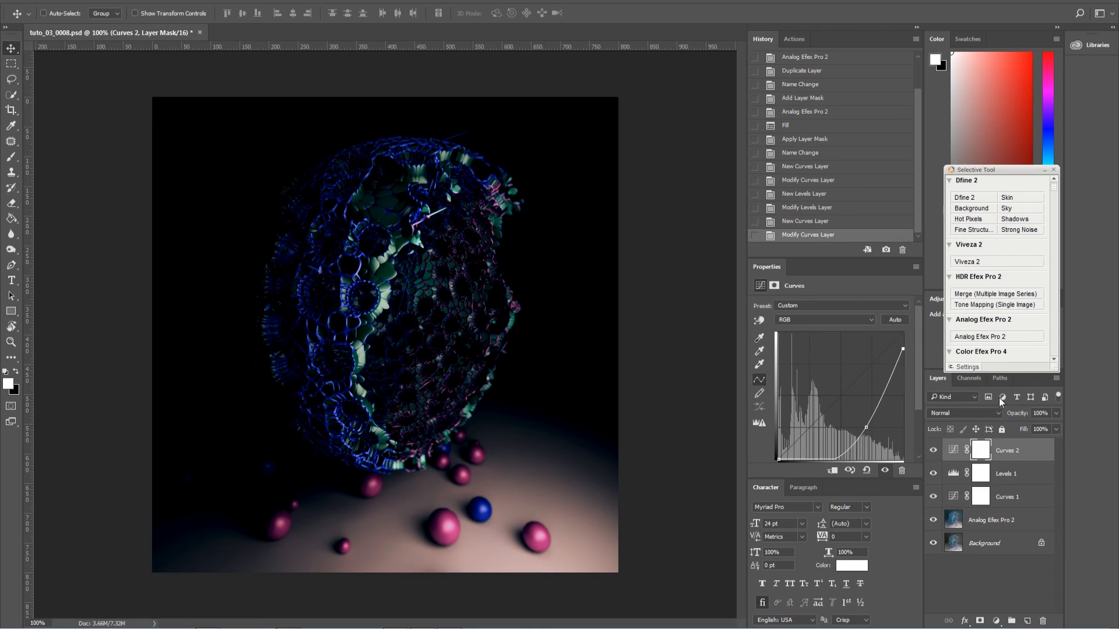
# Paint black on the Curves 2 layer mask with a soft brush at 60% opacity to clear the darkening from the sphere and surrounding backdrop.
pyautogui.click(982, 453)
pyautogui.press('b')
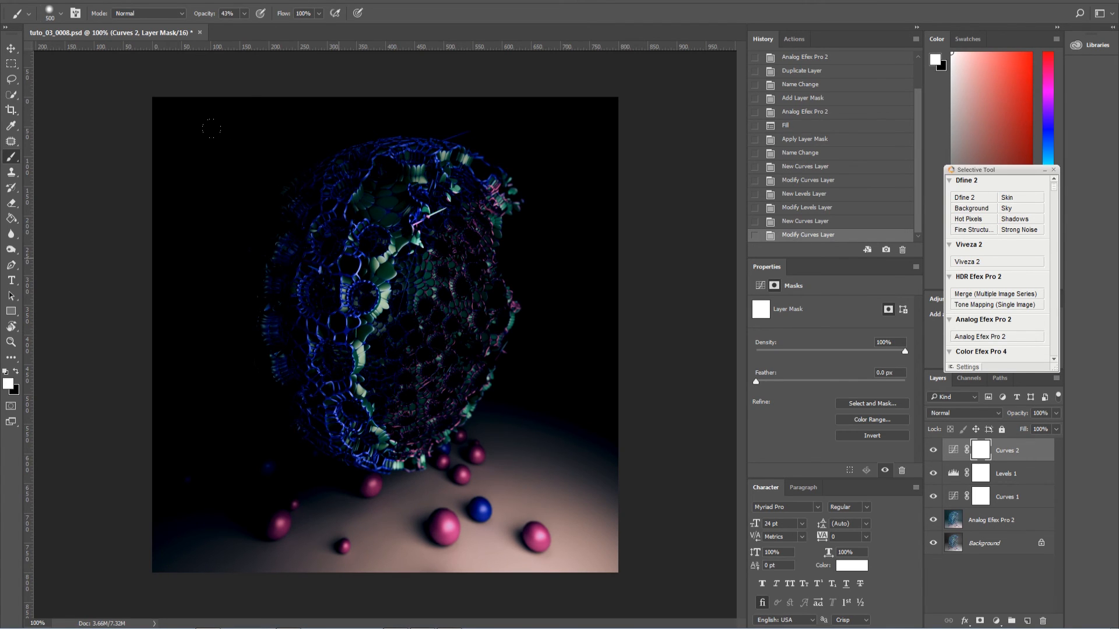
pyautogui.moveTo(211, 128); pyautogui.dragTo(236, 158)
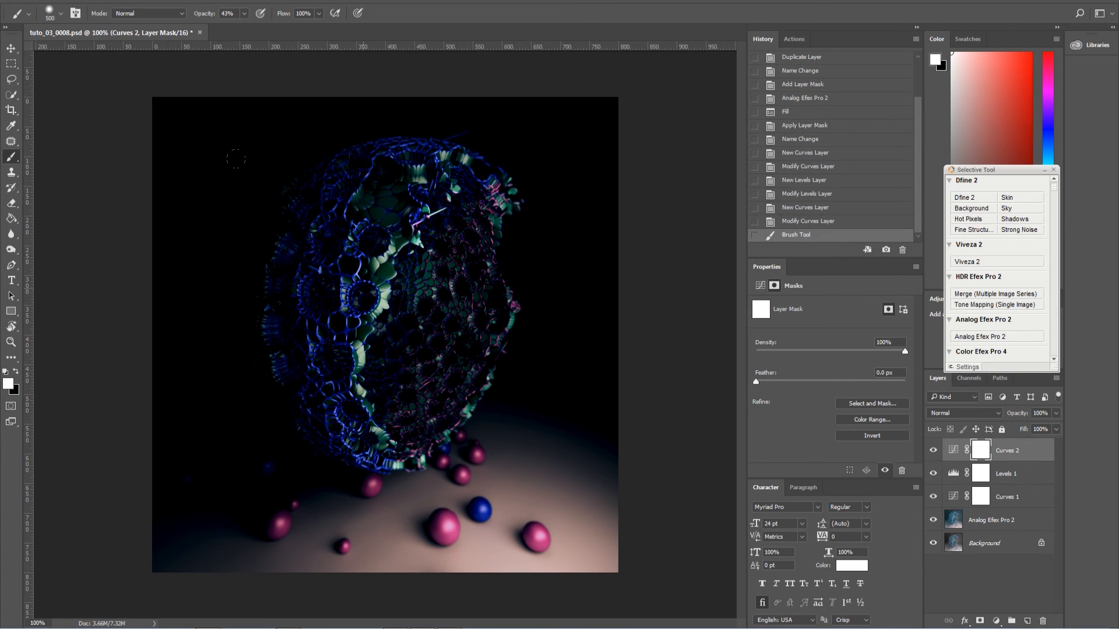
pyautogui.click(195, 137)
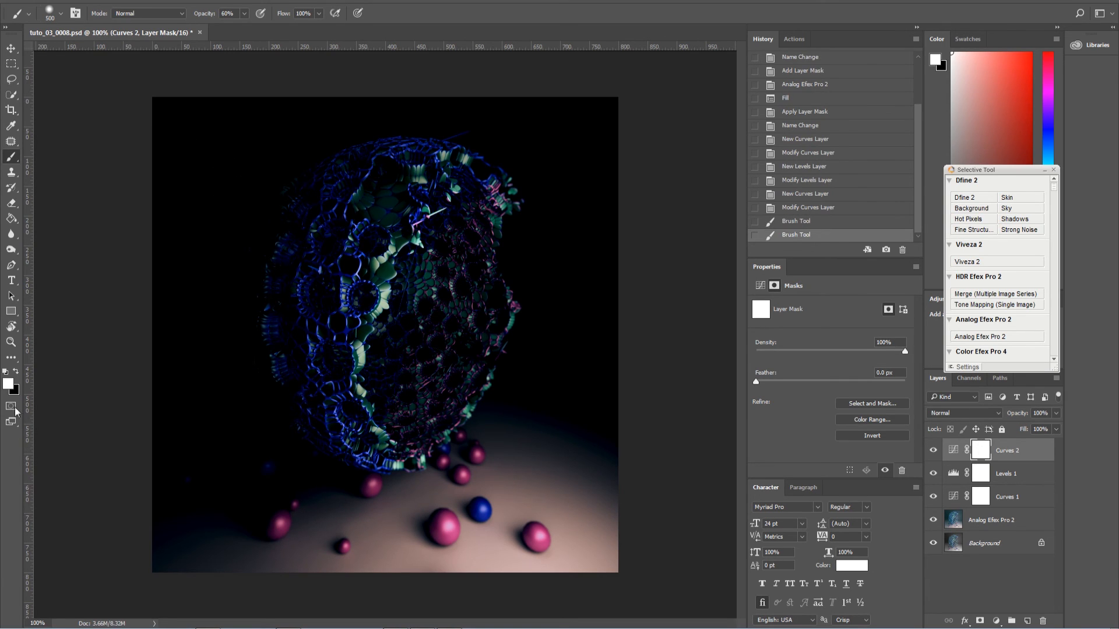
pyautogui.press('x')
pyautogui.moveTo(367, 311); pyautogui.dragTo(394, 338)
pyautogui.click(294, 244)
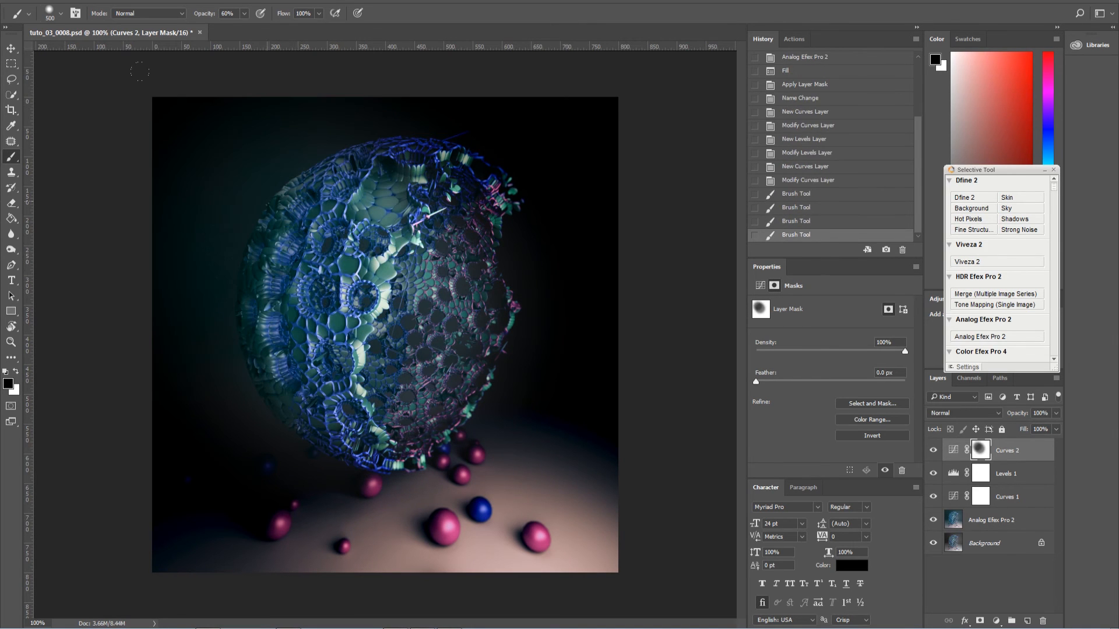
pyautogui.click(355, 204)
pyautogui.moveTo(455, 209)
pyautogui.mouseDown()
pyautogui.moveTo(530, 297)
pyautogui.moveTo(480, 344)
pyautogui.mouseUp()
pyautogui.moveTo(258, 405)
pyautogui.mouseDown()
pyautogui.moveTo(259, 425)
pyautogui.moveTo(368, 457)
pyautogui.mouseUp()
pyautogui.click(409, 428)
pyautogui.moveTo(481, 407); pyautogui.dragTo(495, 344)
pyautogui.click(531, 257)
pyautogui.click(508, 150)
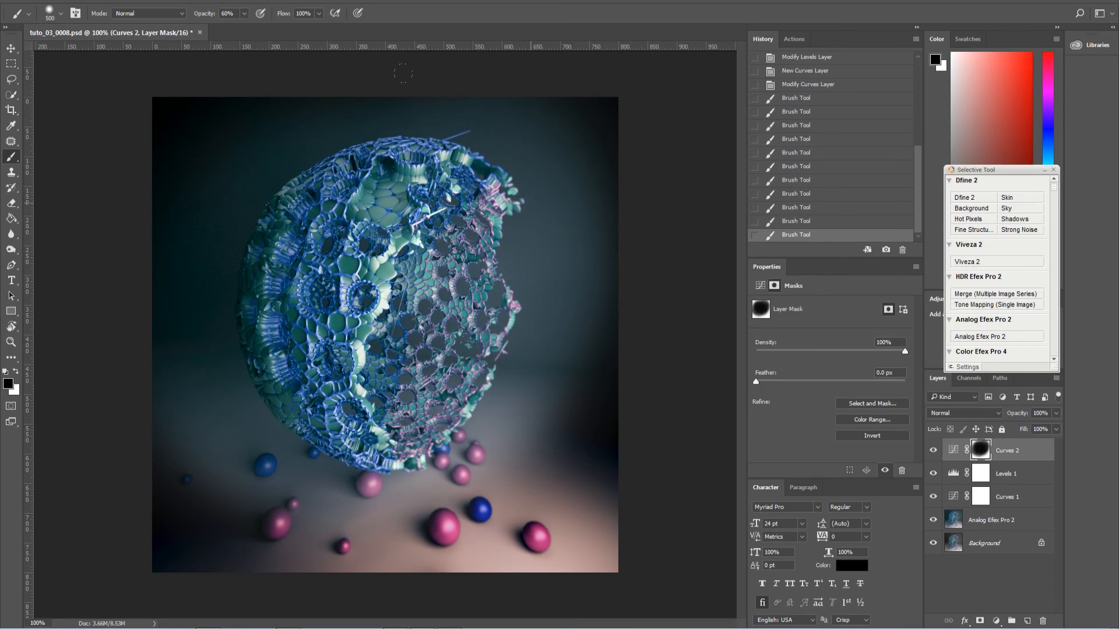
pyautogui.click(537, 200)
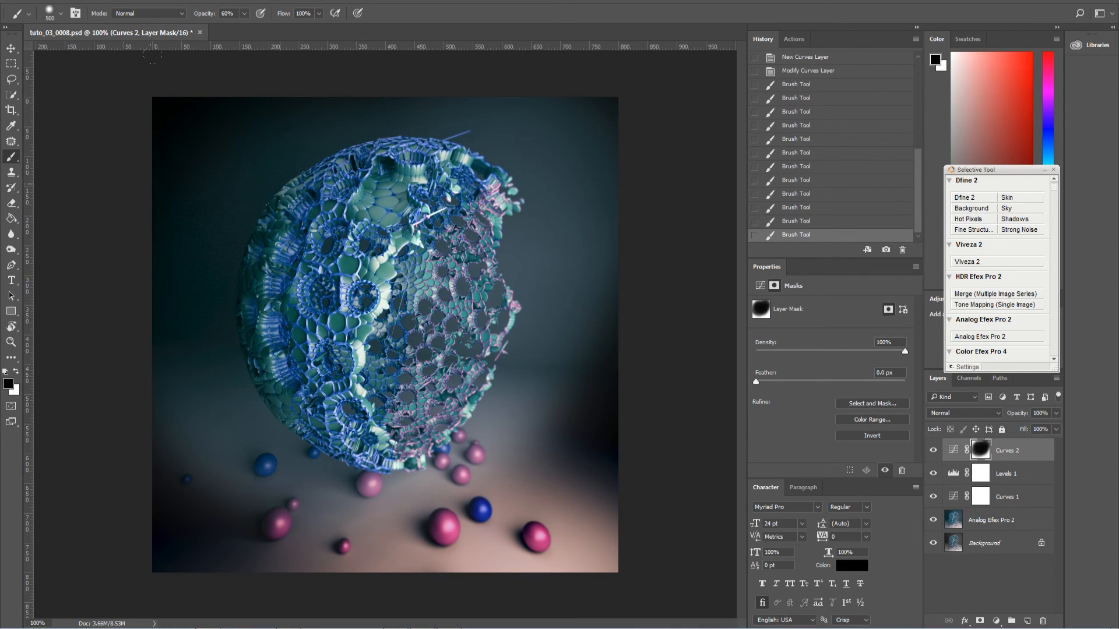
pyautogui.click(250, 166)
pyautogui.click(218, 175)
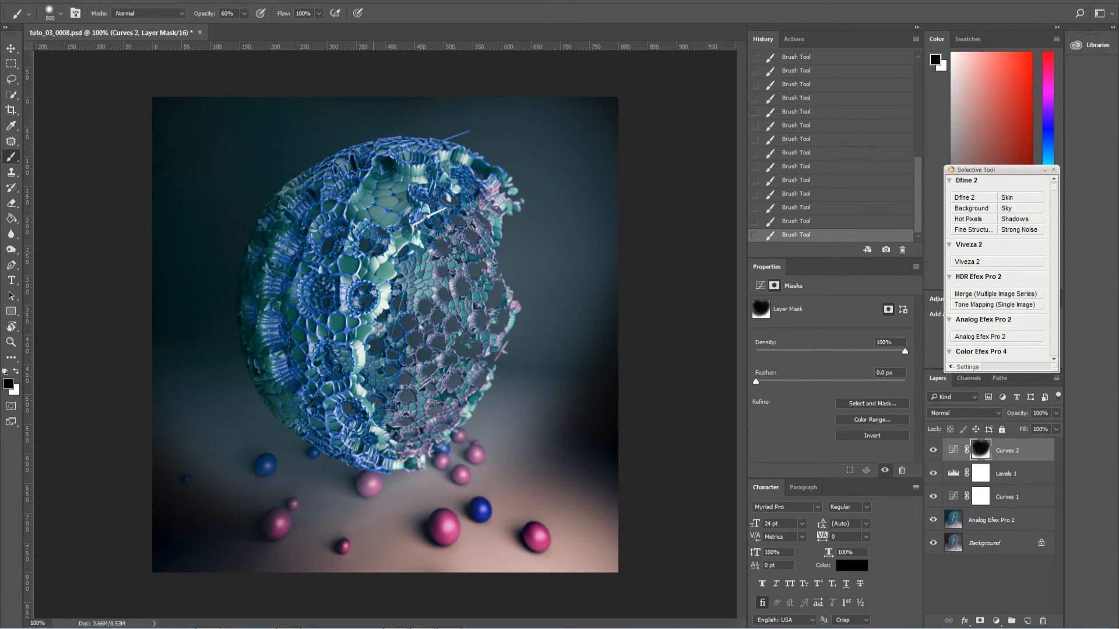
# Soften the vignette around the floor's left corner and right side with black mask strokes, reducing the brush opacity to 20%.
pyautogui.click(225, 478)
pyautogui.click(210, 490)
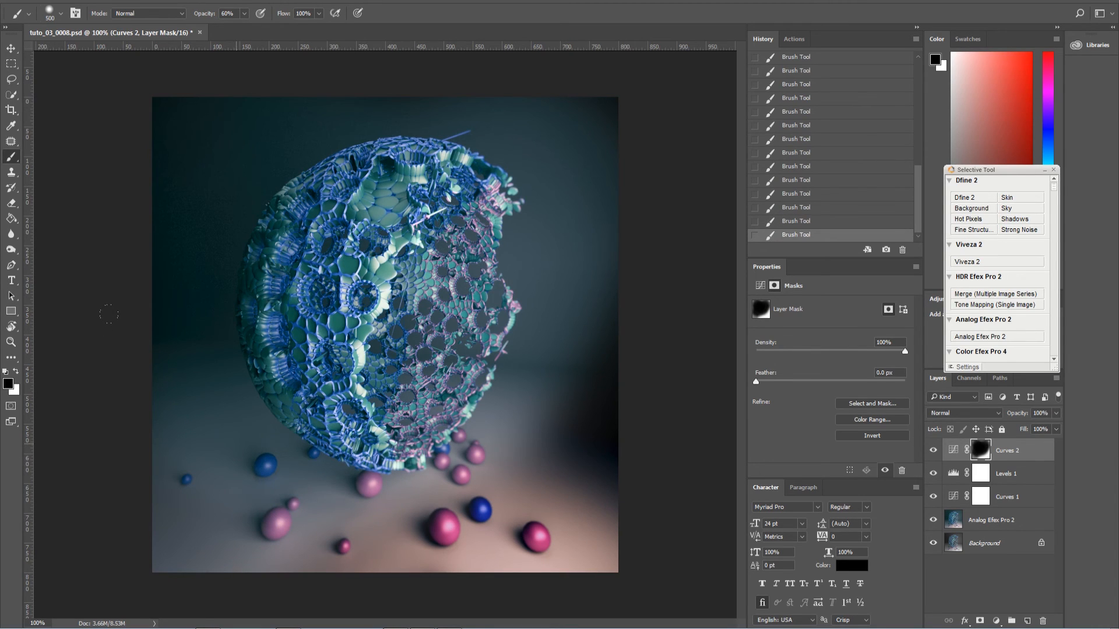
pyautogui.hotkey('ctrl', 'z')
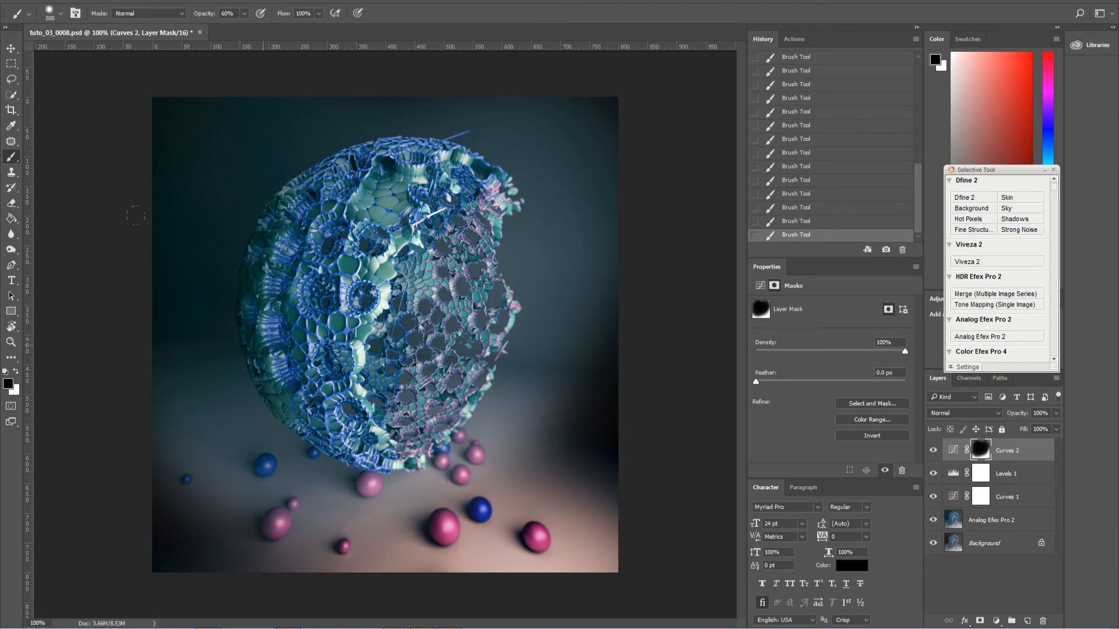
pyautogui.click(237, 539)
pyautogui.click(232, 544)
pyautogui.click(557, 452)
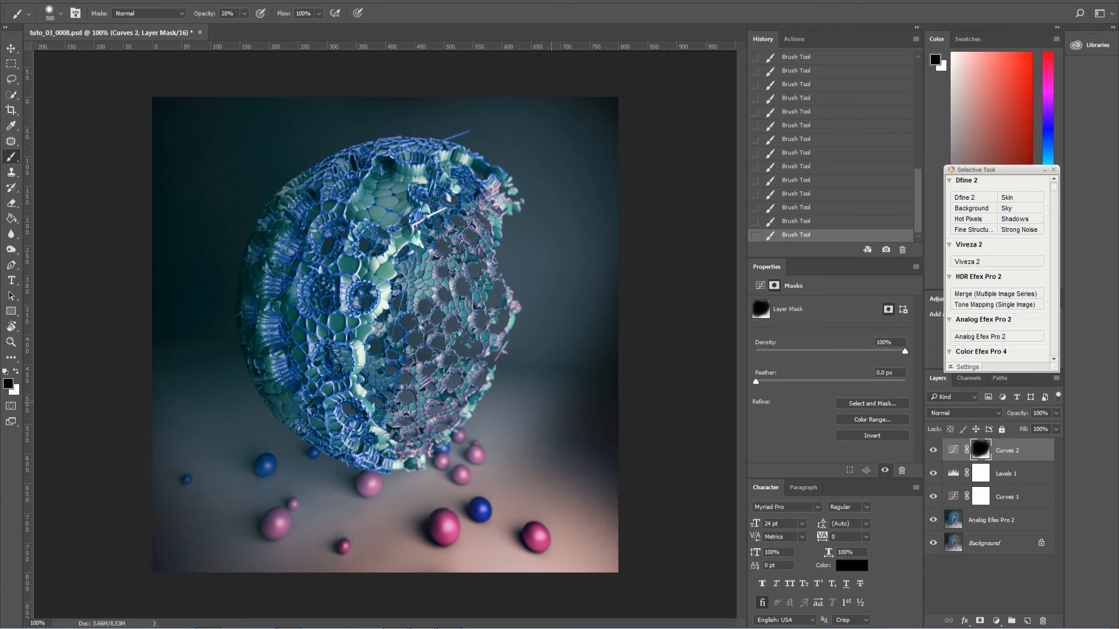
pyautogui.click(570, 451)
pyautogui.click(566, 435)
pyautogui.click(568, 430)
pyautogui.click(569, 430)
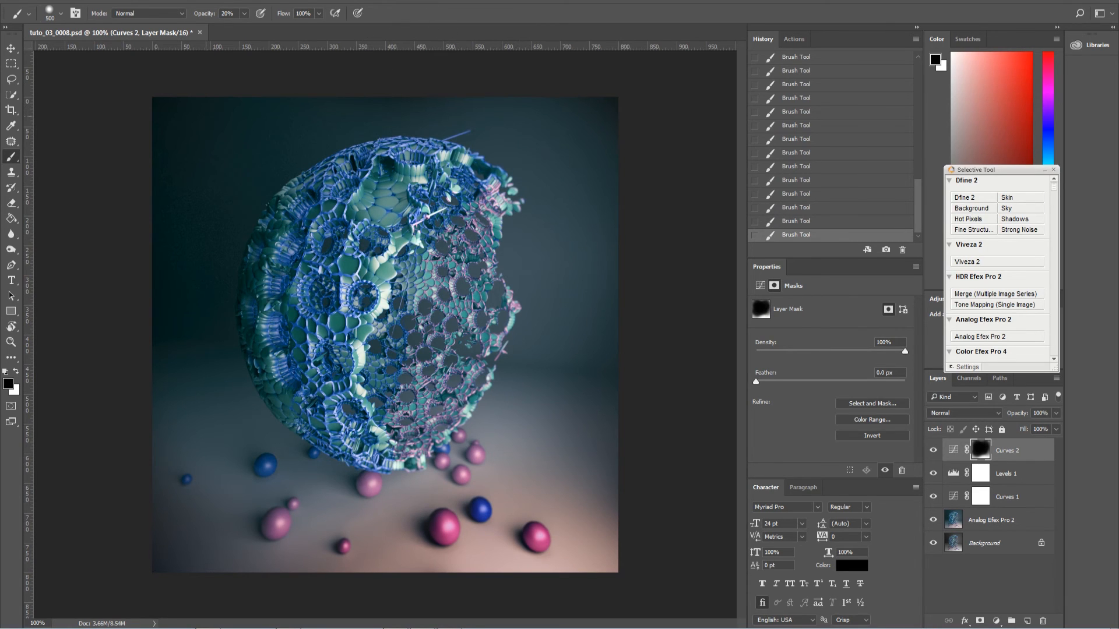
# Toggle the visibility of the Curves 2 layer to compare the image with and without the vignette.
pyautogui.click(934, 451)
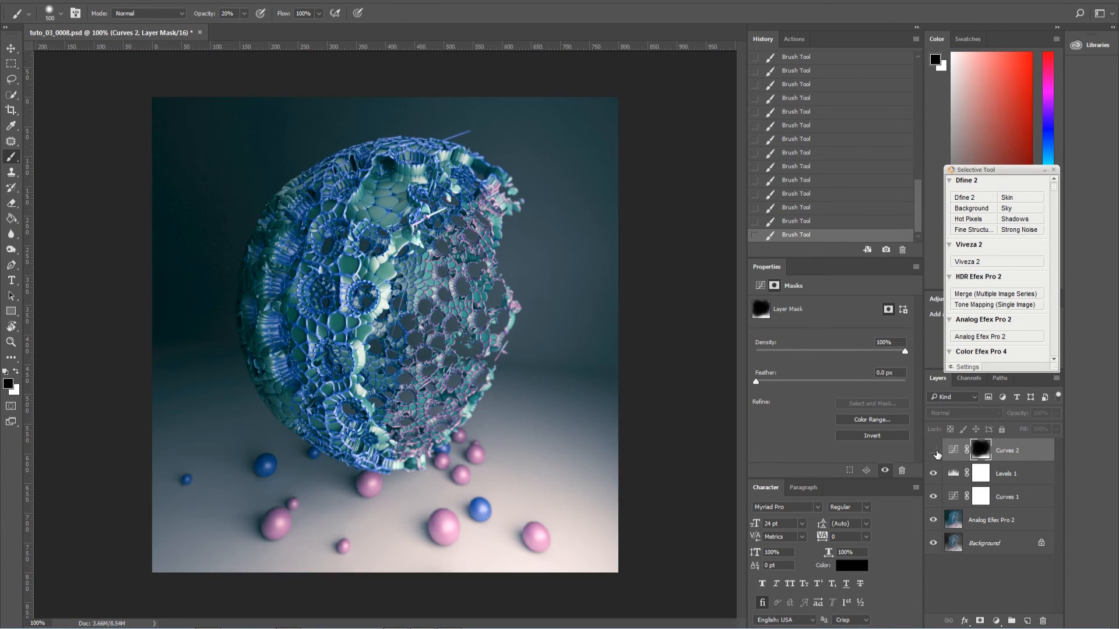
pyautogui.click(934, 451)
pyautogui.click(934, 451)
pyautogui.click(934, 451)
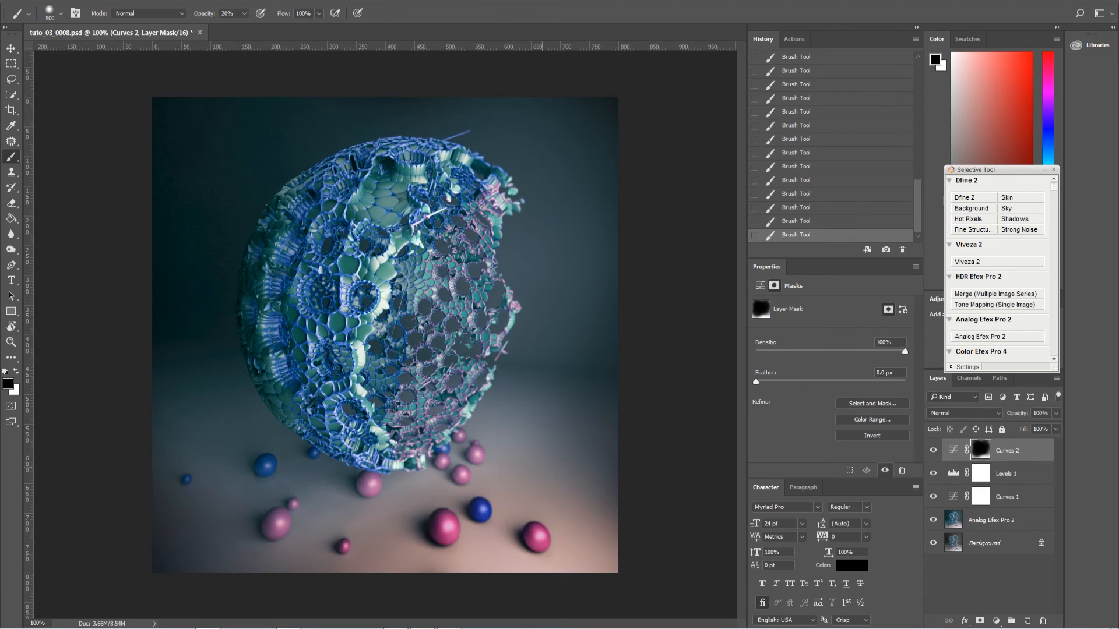
# Paint black on the Curves 2 mask at 20% opacity to lighten the right edge, left floor and small balls below the sphere.
pyautogui.click(592, 445)
pyautogui.click(207, 518)
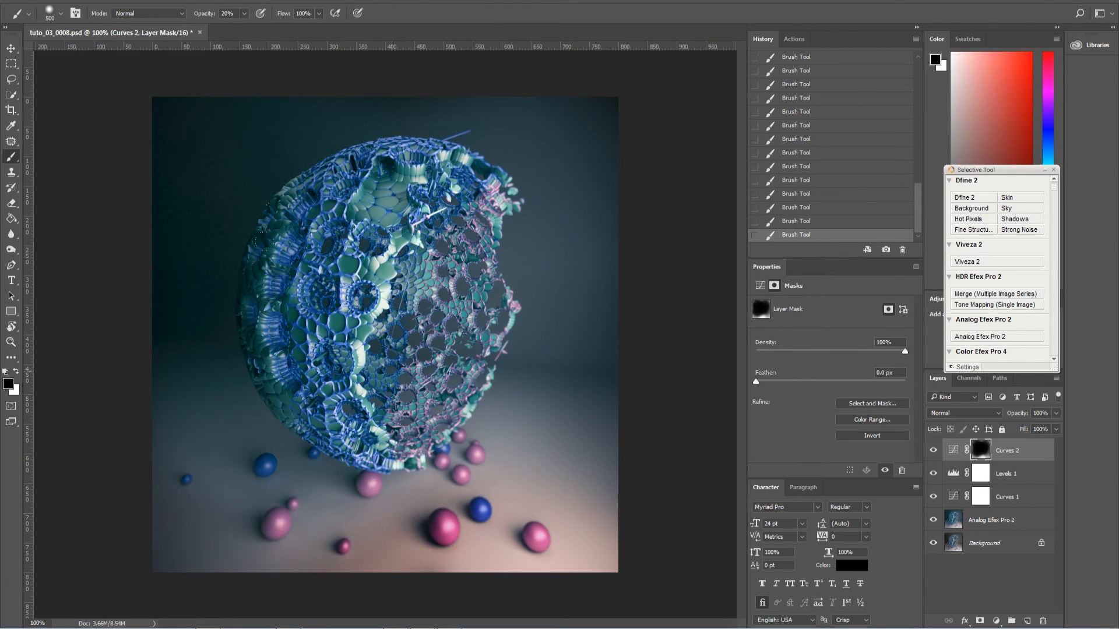
pyautogui.click(379, 398)
pyautogui.click(410, 436)
pyautogui.click(430, 439)
pyautogui.click(424, 448)
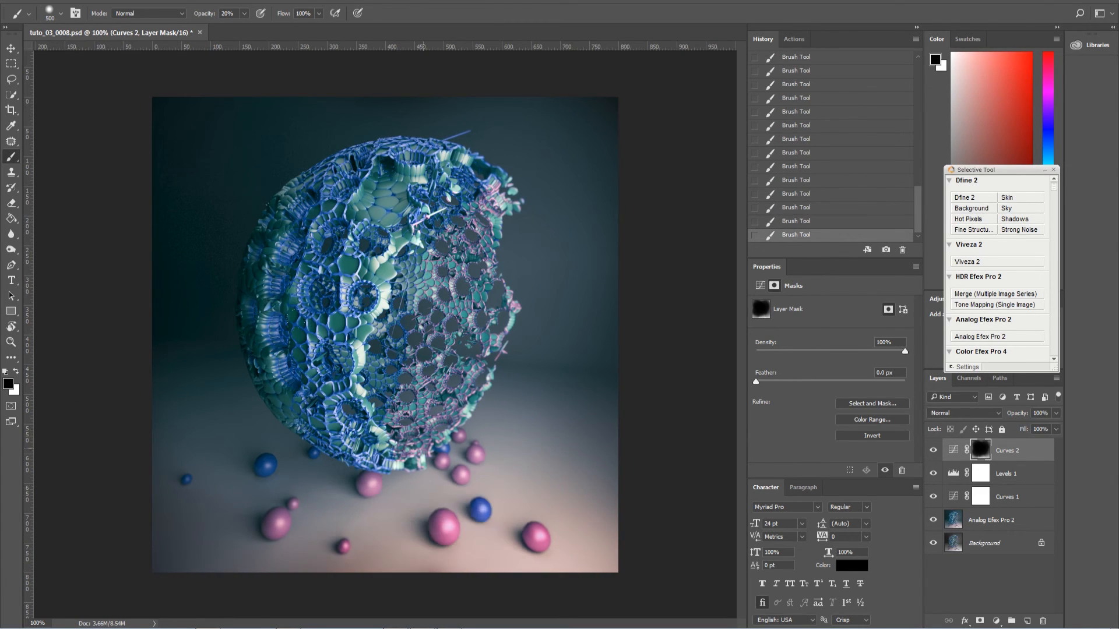
# Switch the Curves 2 layer on and off repeatedly to judge the refined vignette against the unvignetted render.
pyautogui.click(934, 451)
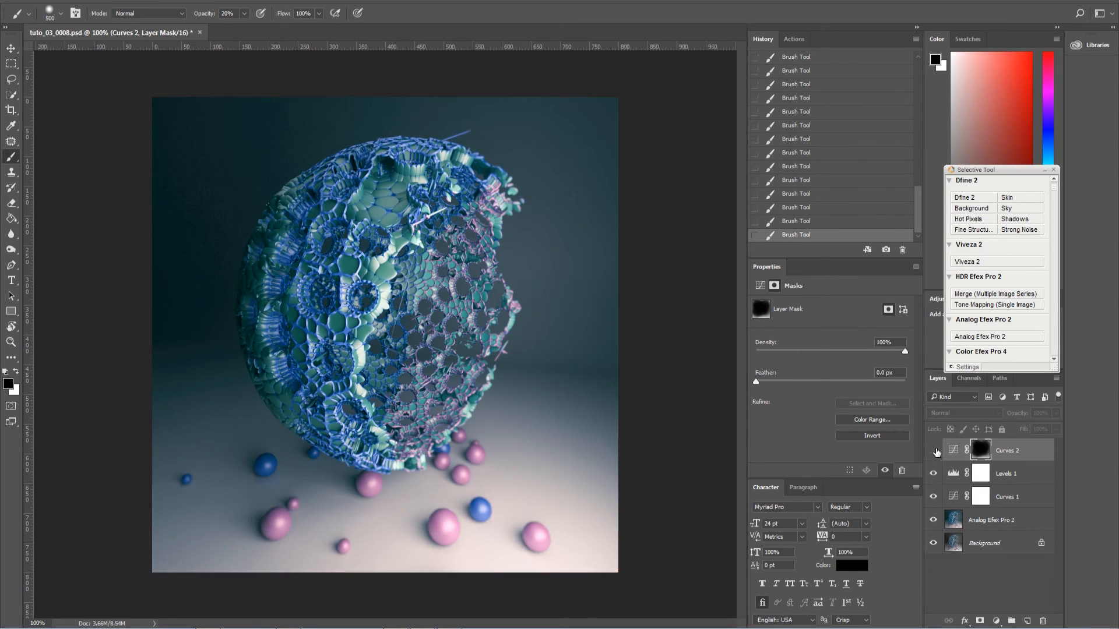
pyautogui.click(934, 451)
pyautogui.click(934, 451)
pyautogui.click(934, 450)
pyautogui.click(934, 451)
pyautogui.click(934, 451)
pyautogui.click(934, 451)
pyautogui.click(933, 451)
pyautogui.click(934, 451)
pyautogui.click(934, 451)
# Set the Curves 2 layer's opacity to 84%.
pyautogui.click(1056, 413)
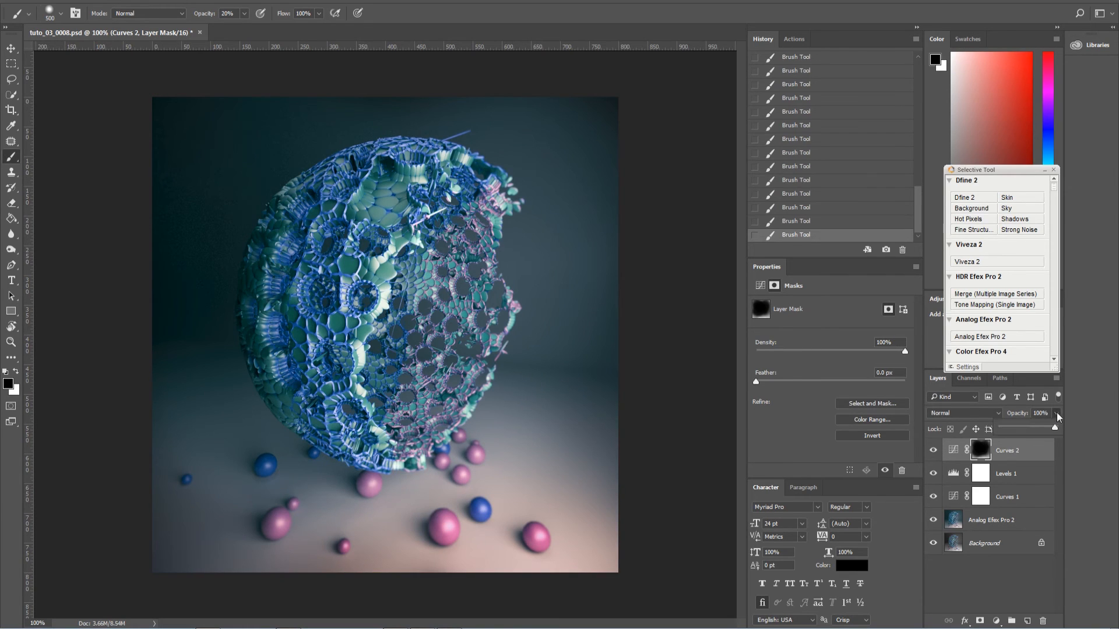
pyautogui.moveTo(1023, 429); pyautogui.dragTo(1033, 429)
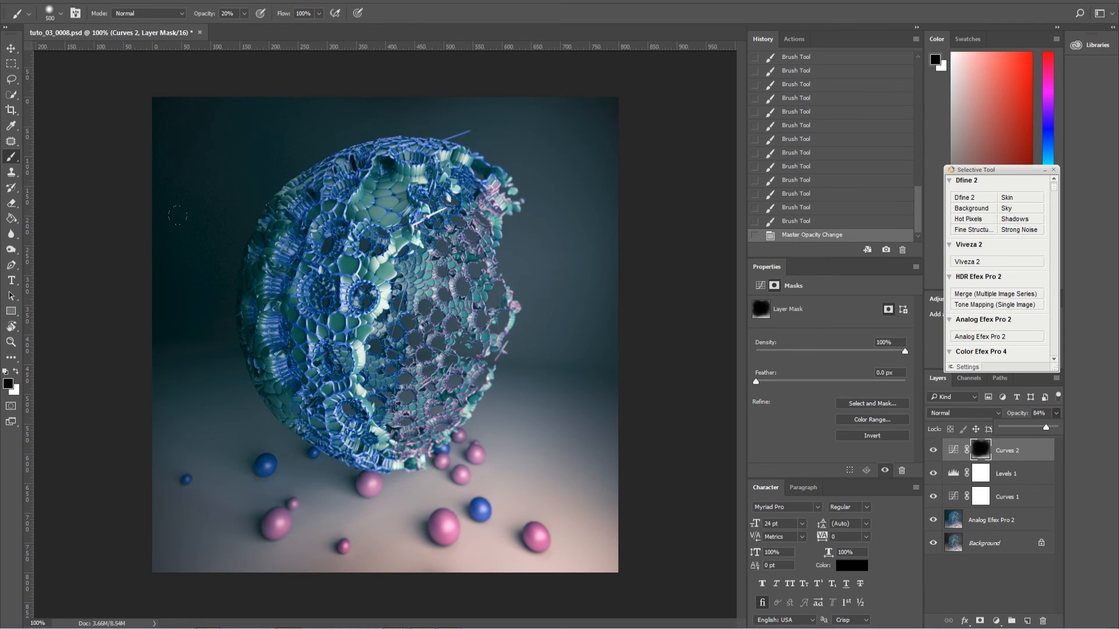
# Inspect the graded sphere's surface detail at 200% zoom and return to the 100% view.
pyautogui.hotkey('ctrl', '+')
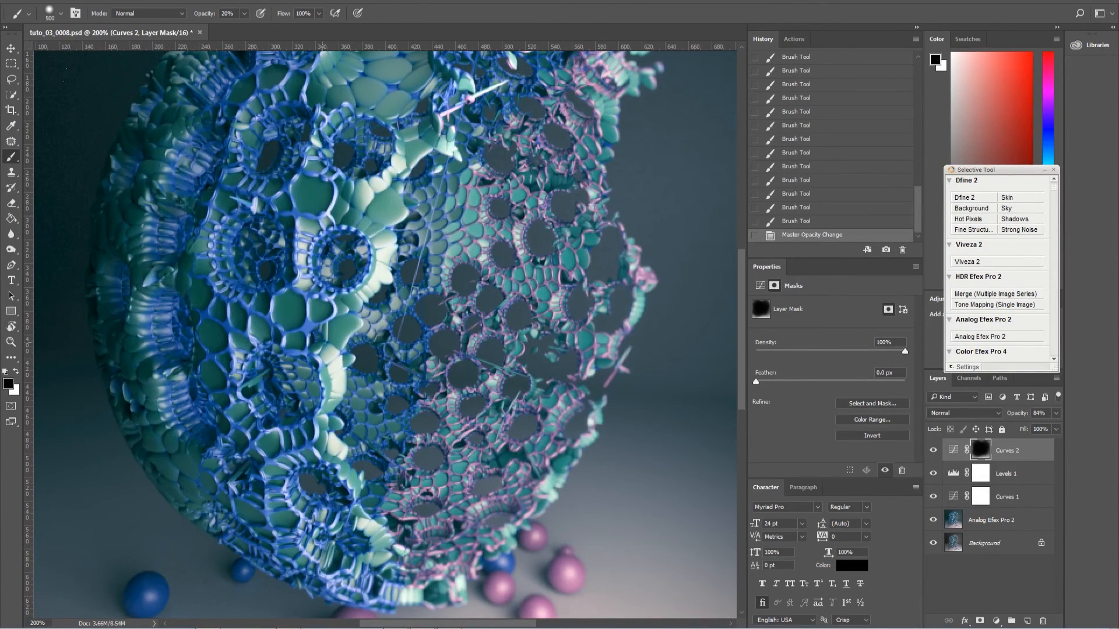
pyautogui.click(12, 48)
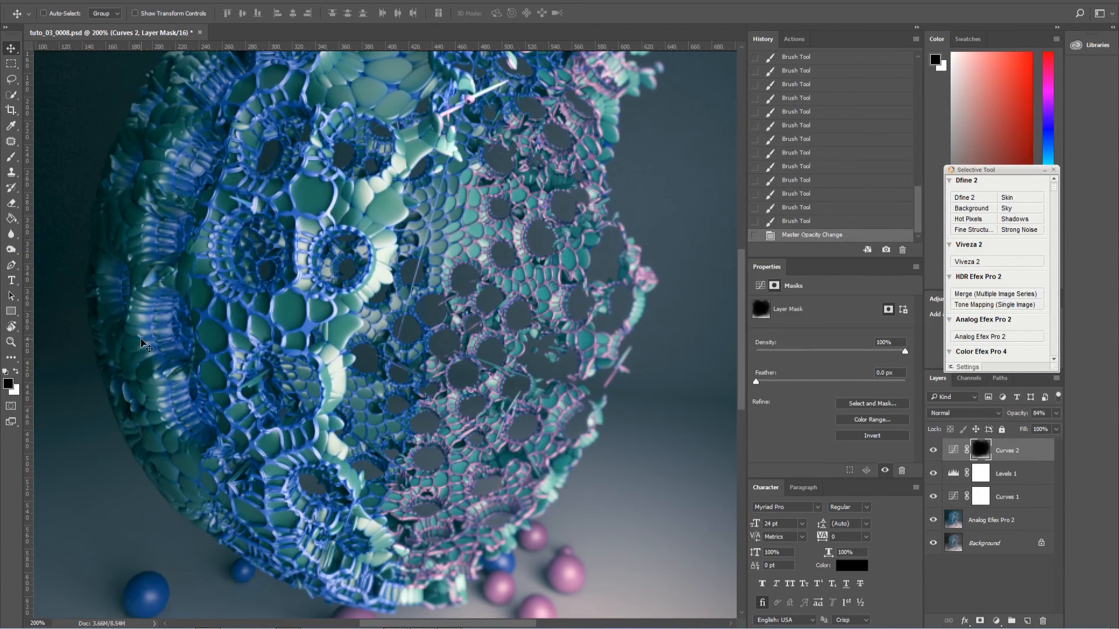
pyautogui.scroll(3, 142, 344)
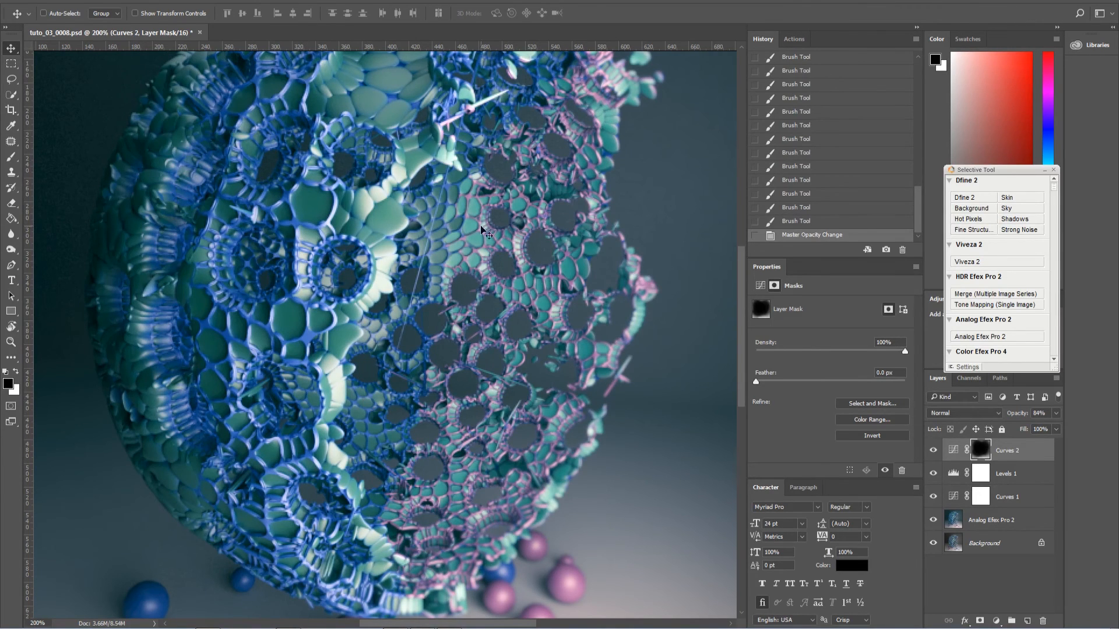
pyautogui.hotkey('ctrl', '-')
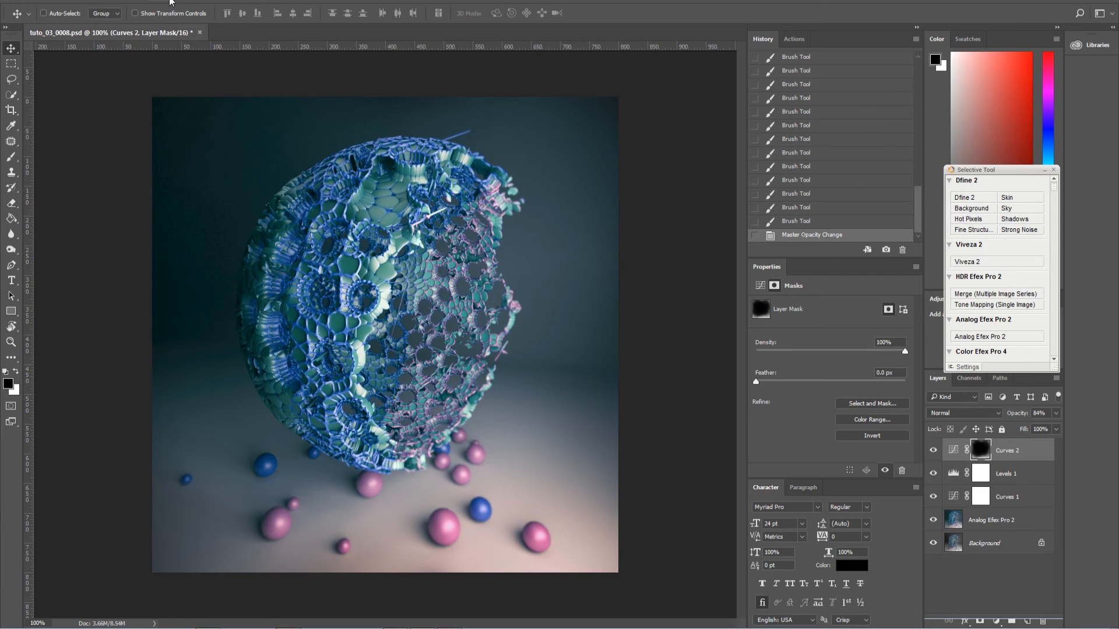
pyautogui.click(188, 1)
pyautogui.click(189, 1)
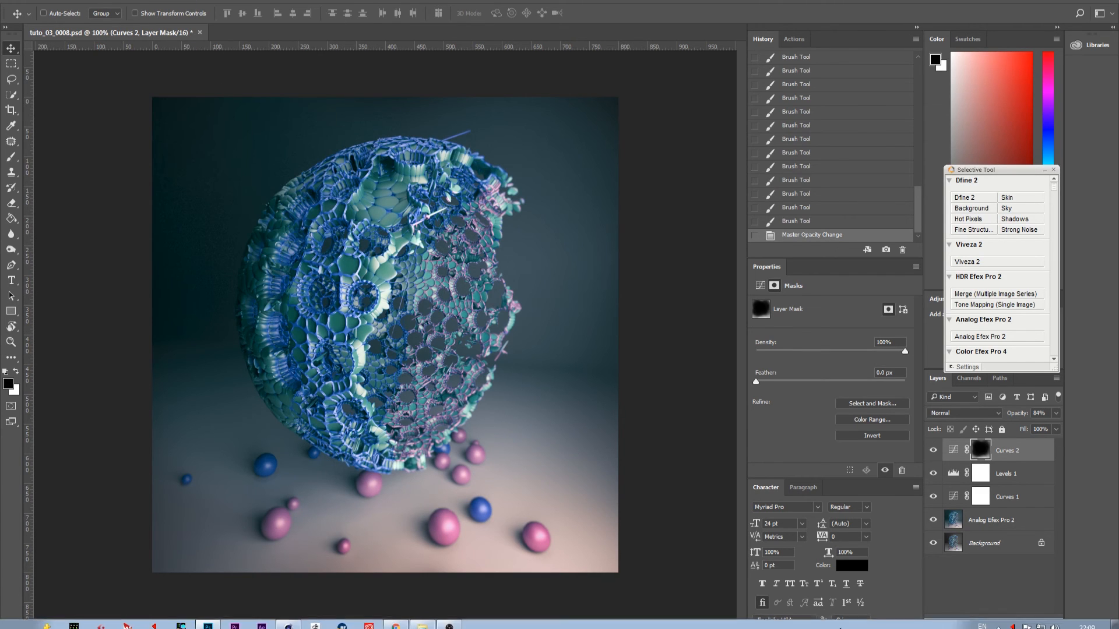
# Add a gradient fill layer above Curves 2 using the Violet, Orange preset.
pyautogui.click(970, 600)
pyautogui.click(995, 621)
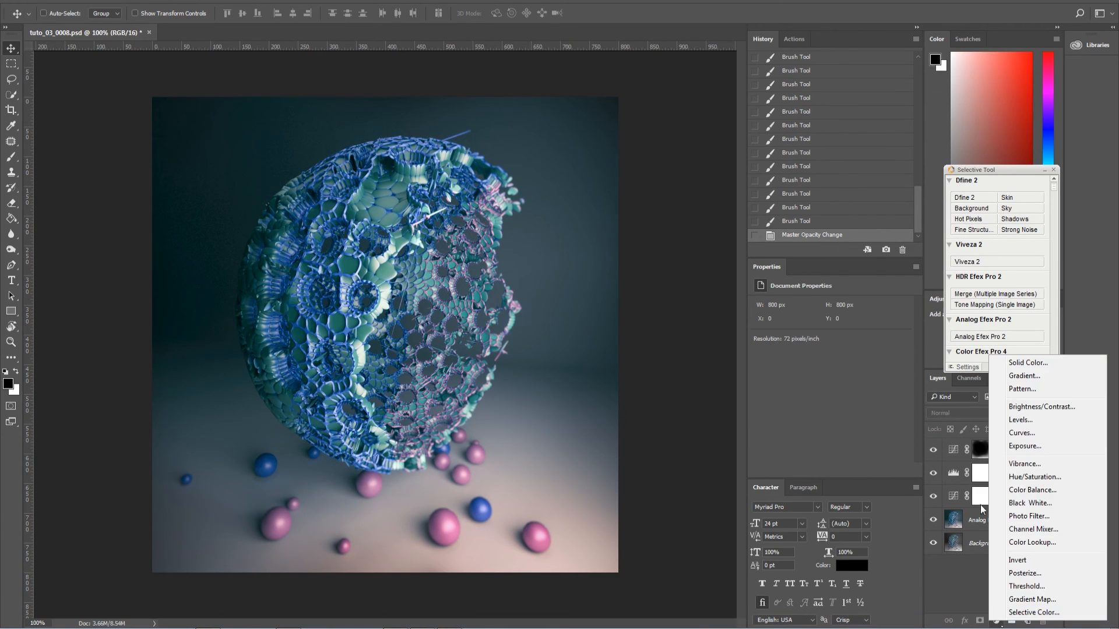
pyautogui.click(1026, 377)
pyautogui.click(658, 232)
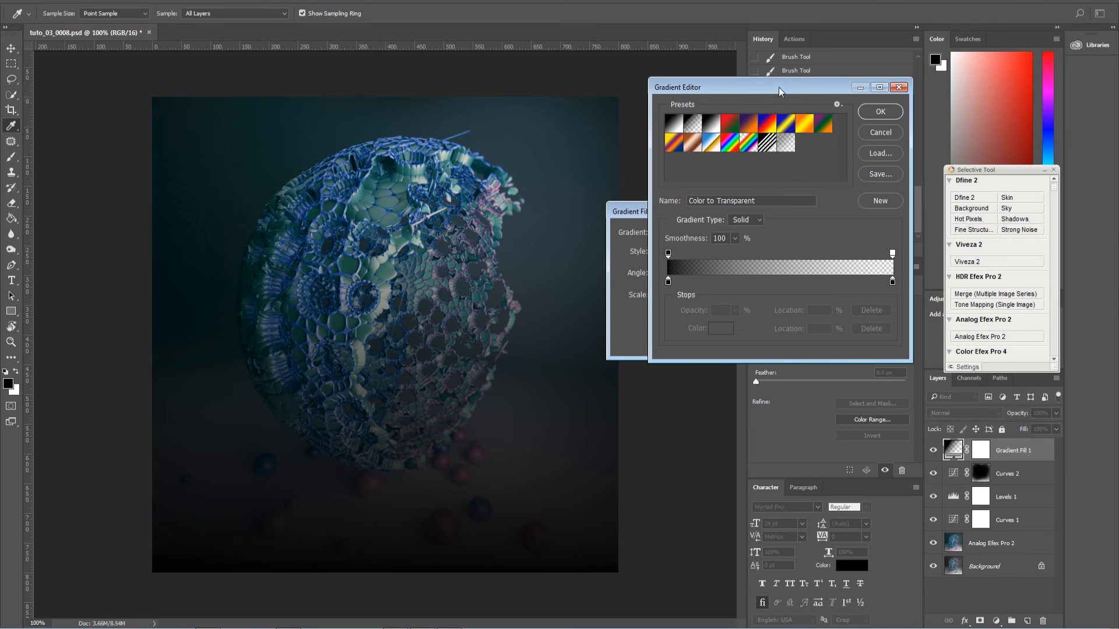
pyautogui.moveTo(778, 86); pyautogui.dragTo(767, 86)
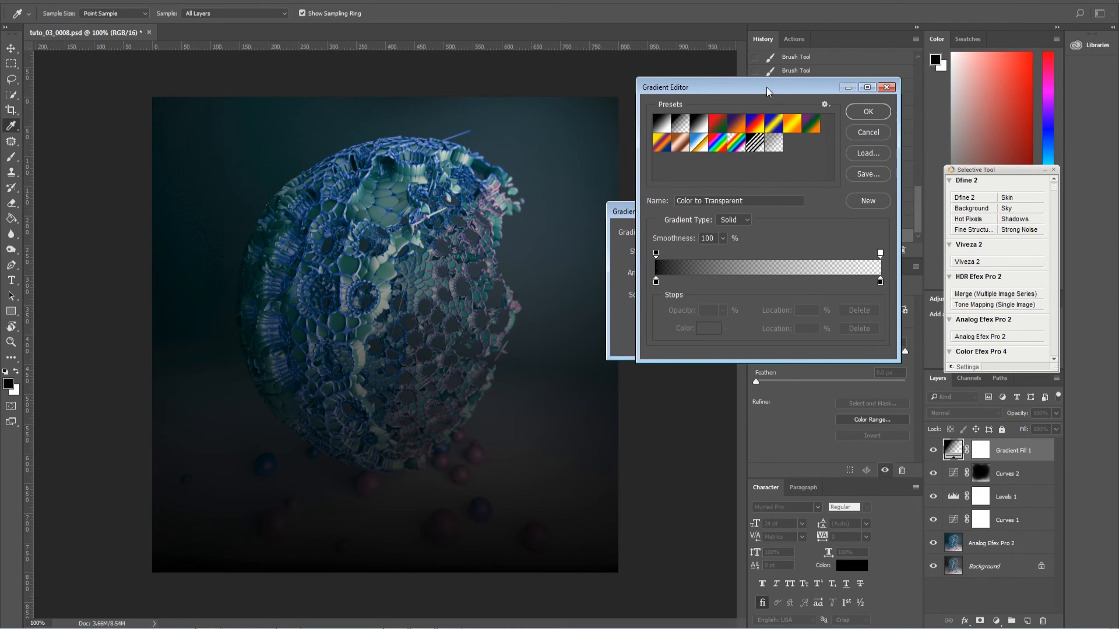
pyautogui.click(738, 125)
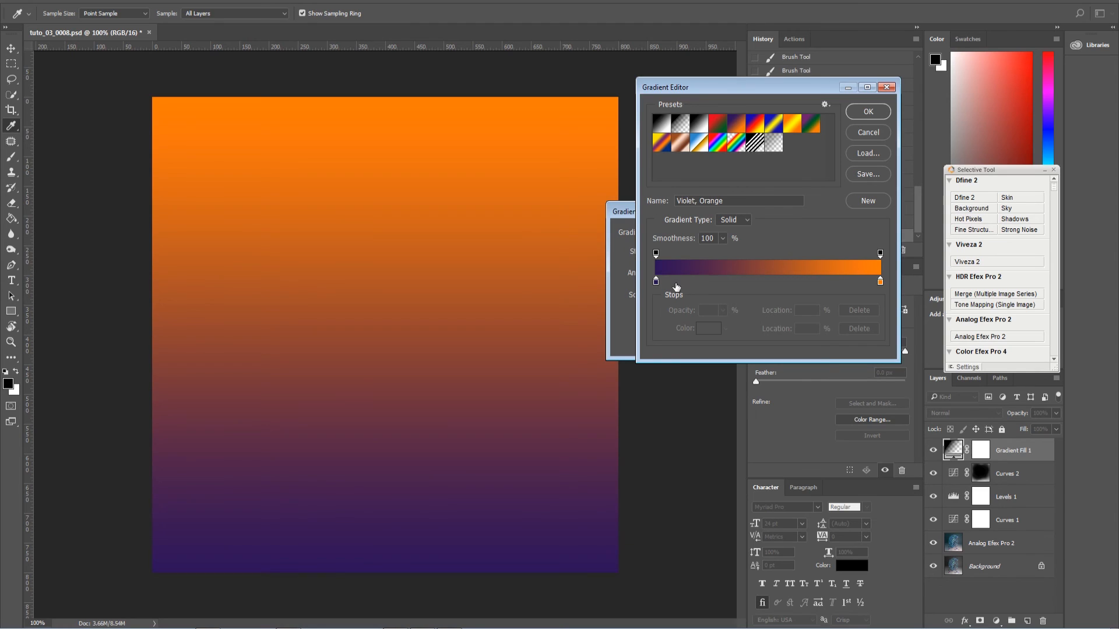
# Change the gradient's violet start stop to the muted slate blue #3a465a.
pyautogui.doubleClick(656, 283)
pyautogui.moveTo(511, 242)
pyautogui.mouseDown()
pyautogui.moveTo(507, 260)
pyautogui.moveTo(529, 232)
pyautogui.moveTo(547, 236)
pyautogui.moveTo(525, 243)
pyautogui.mouseUp()
pyautogui.click(631, 205)
pyautogui.click(538, 239)
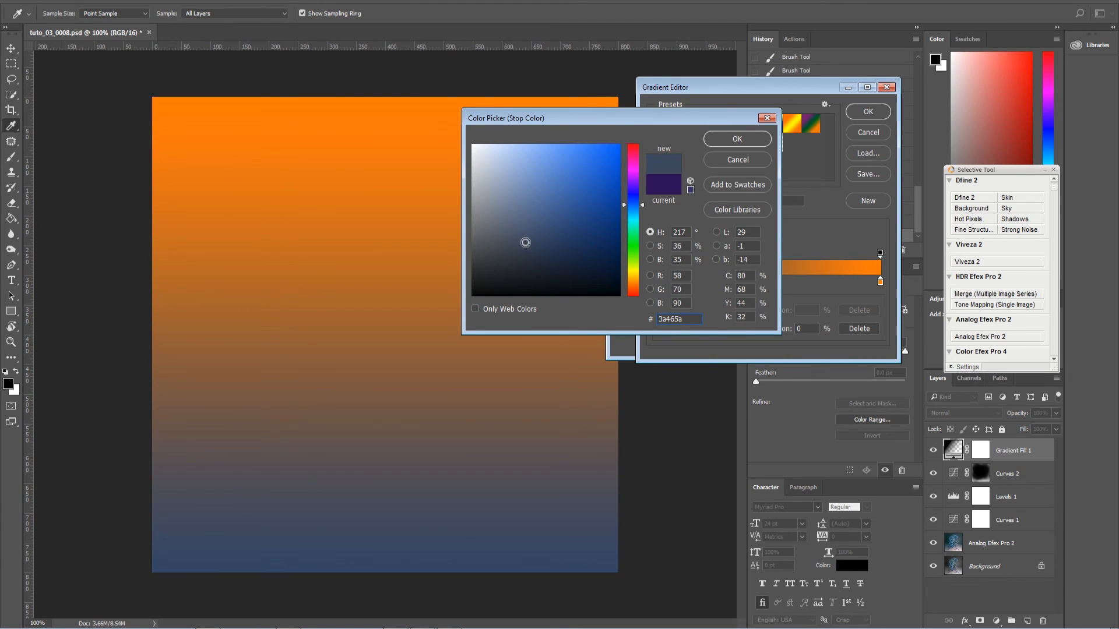
pyautogui.click(737, 140)
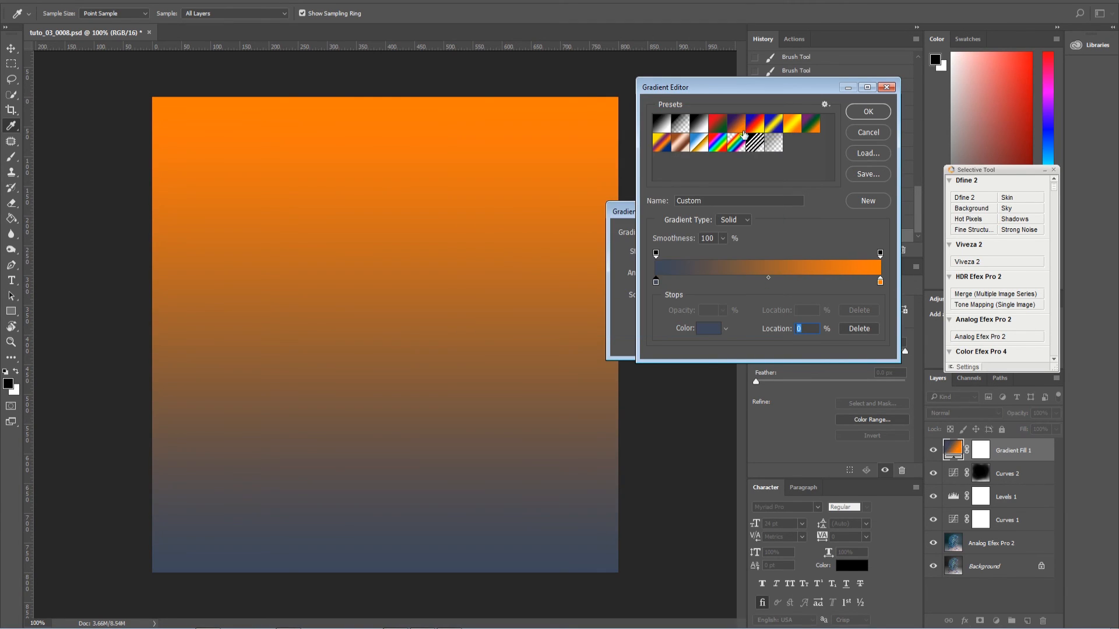
# Change the gradient's orange end stop to the dark olive #585835.
pyautogui.click(880, 282)
pyautogui.click(708, 328)
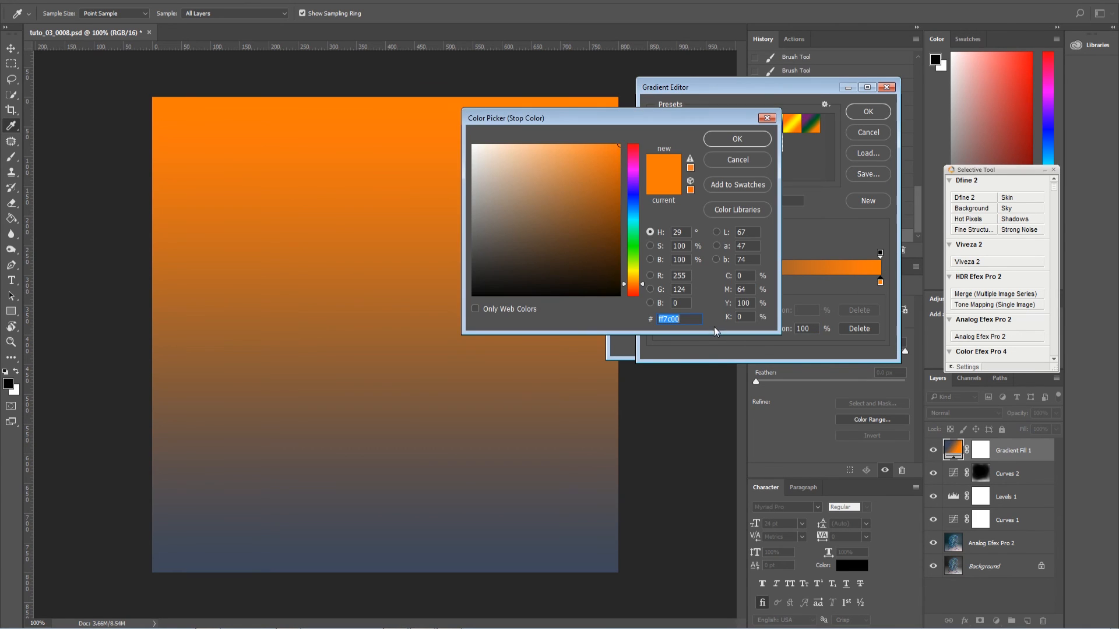
pyautogui.click(569, 176)
pyautogui.moveTo(569, 176); pyautogui.dragTo(541, 216)
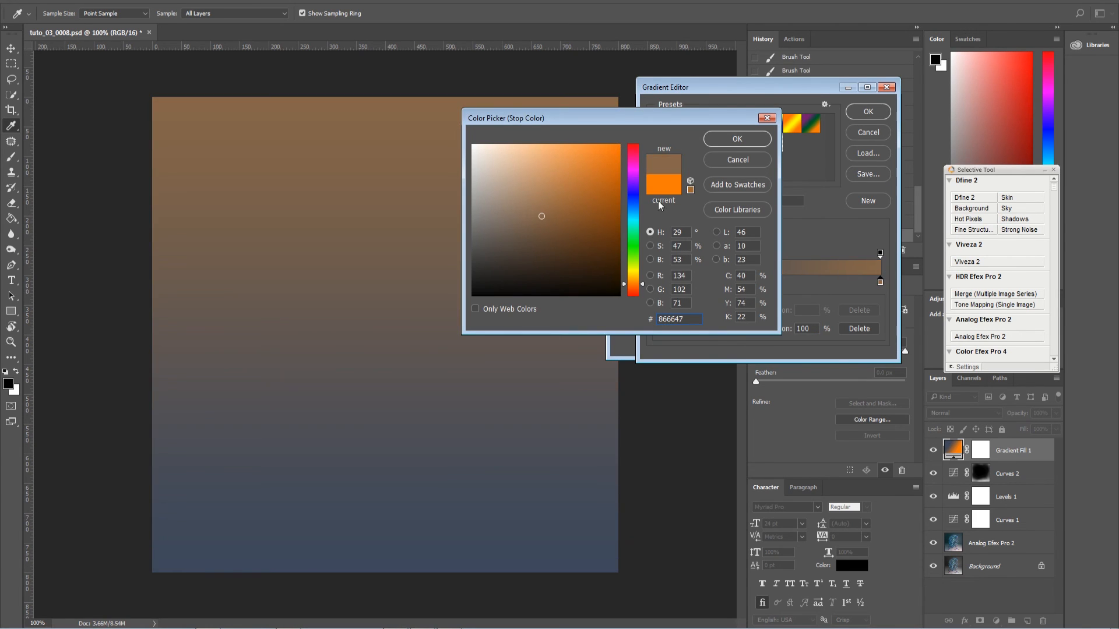
pyautogui.moveTo(641, 224); pyautogui.dragTo(635, 262)
pyautogui.moveTo(541, 217); pyautogui.dragTo(534, 250)
pyautogui.moveTo(632, 257); pyautogui.dragTo(633, 271)
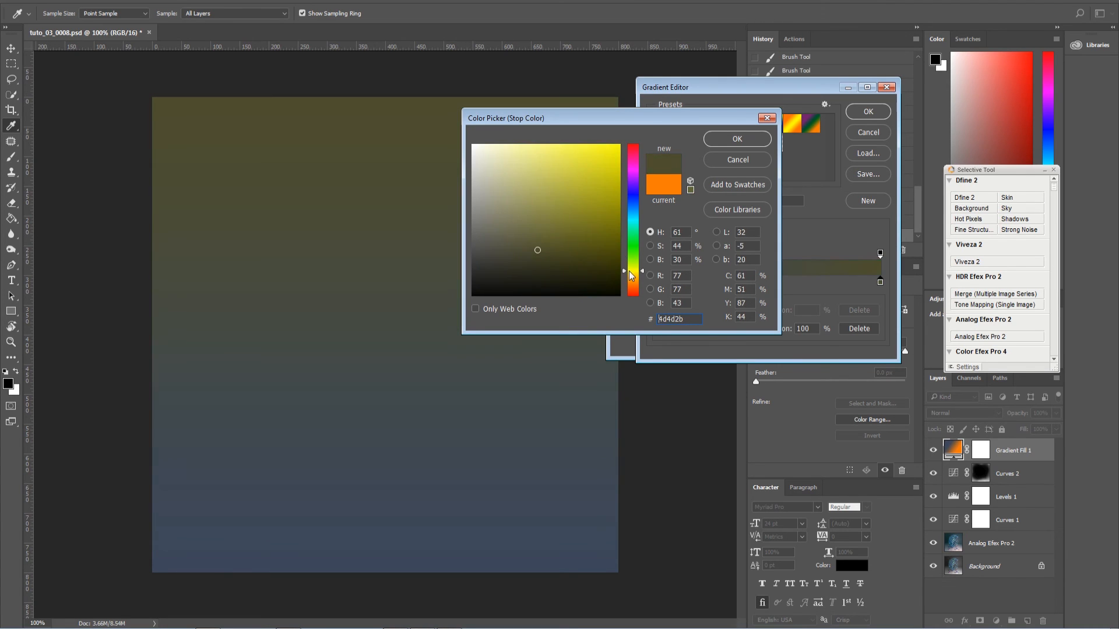
pyautogui.click(531, 243)
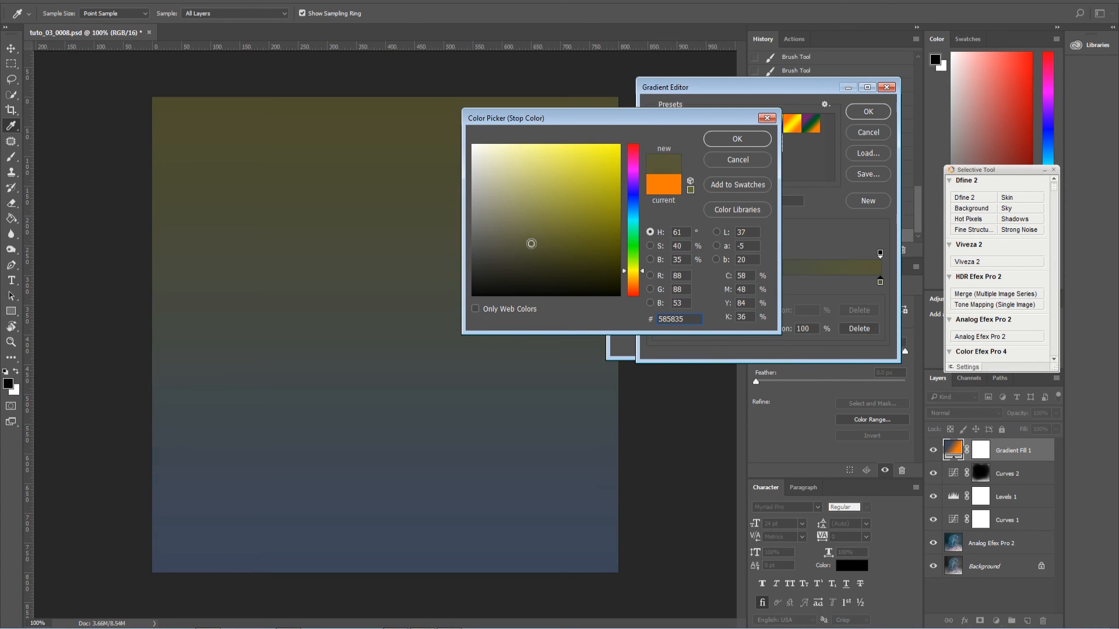
pyautogui.click(752, 139)
# Apply the edited gradient reversed at a 71.57° angle and set the Gradient Fill 1 layer's blend mode to Soft Light.
pyautogui.click(868, 112)
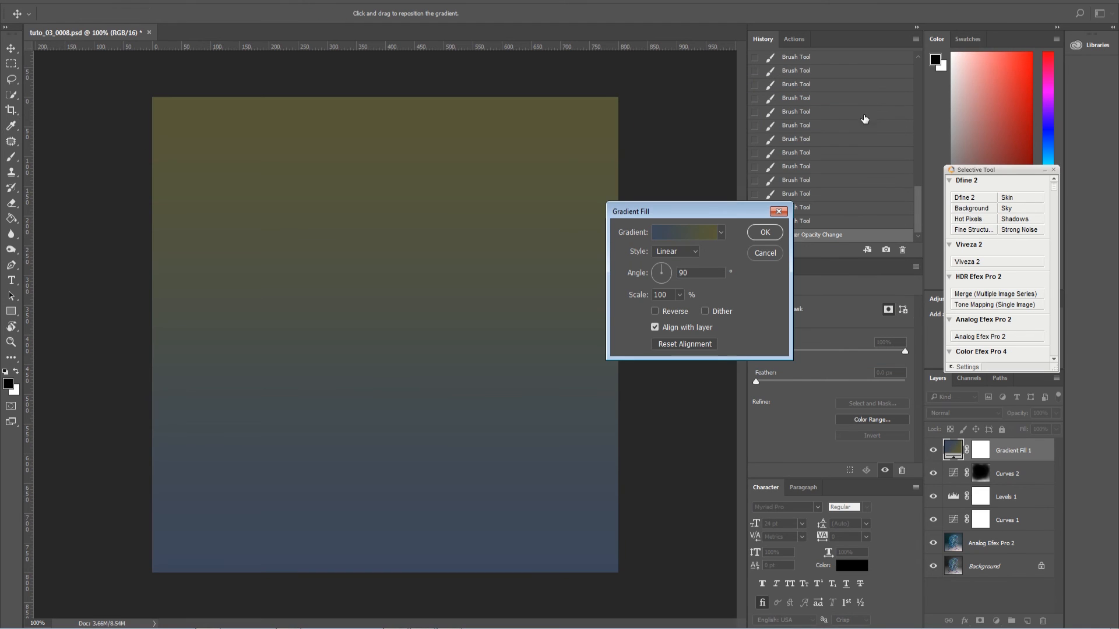
pyautogui.moveTo(668, 270); pyautogui.dragTo(663, 265)
pyautogui.click(655, 311)
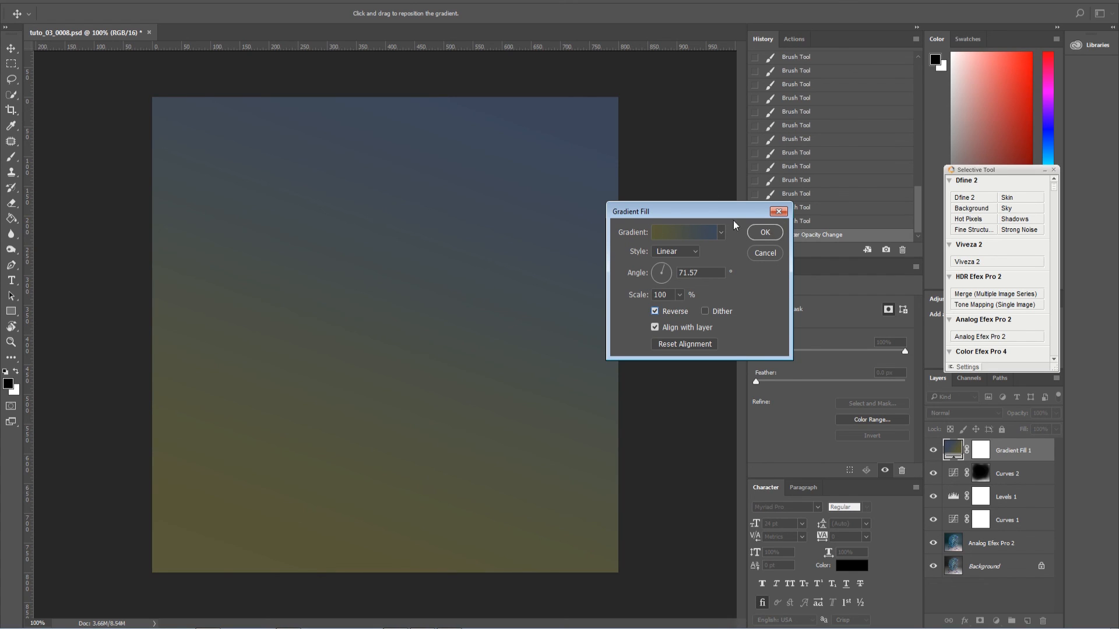
pyautogui.click(766, 233)
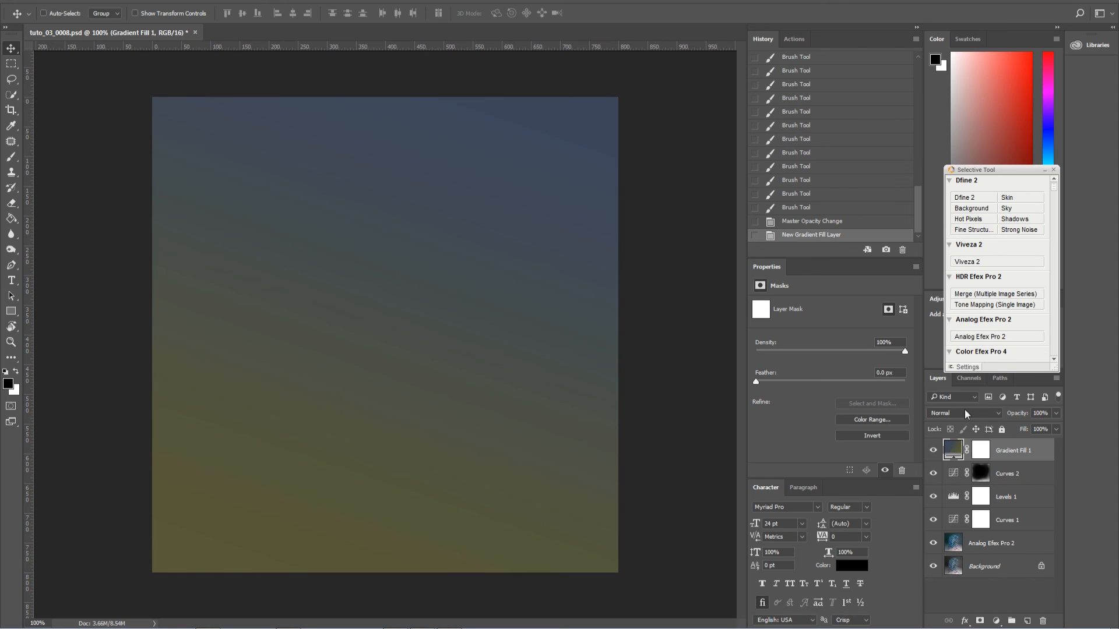
pyautogui.click(968, 413)
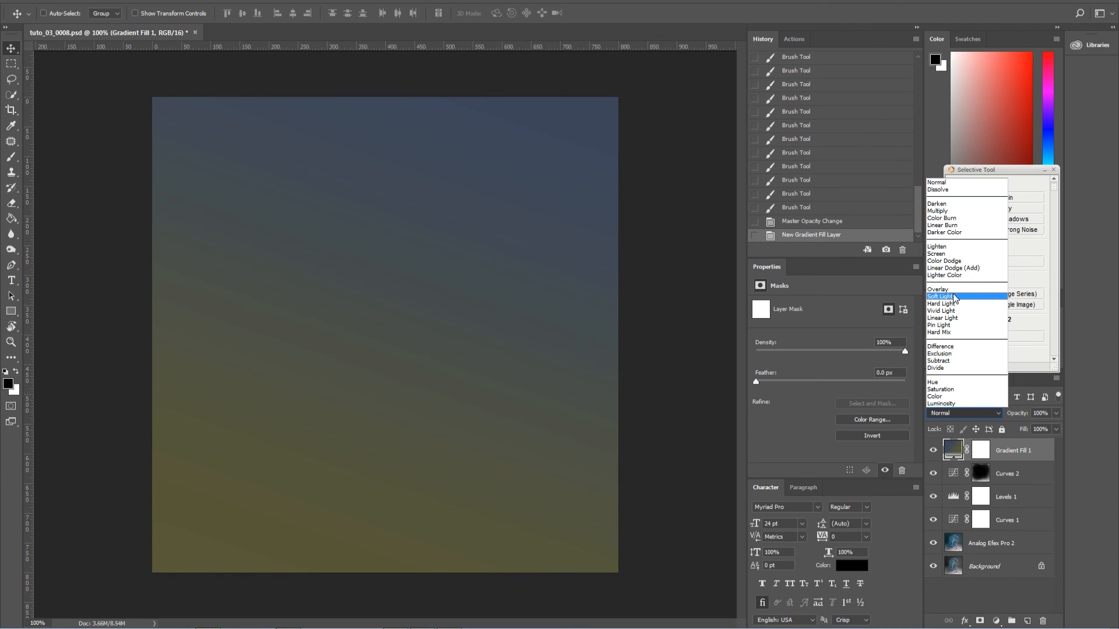
pyautogui.click(940, 330)
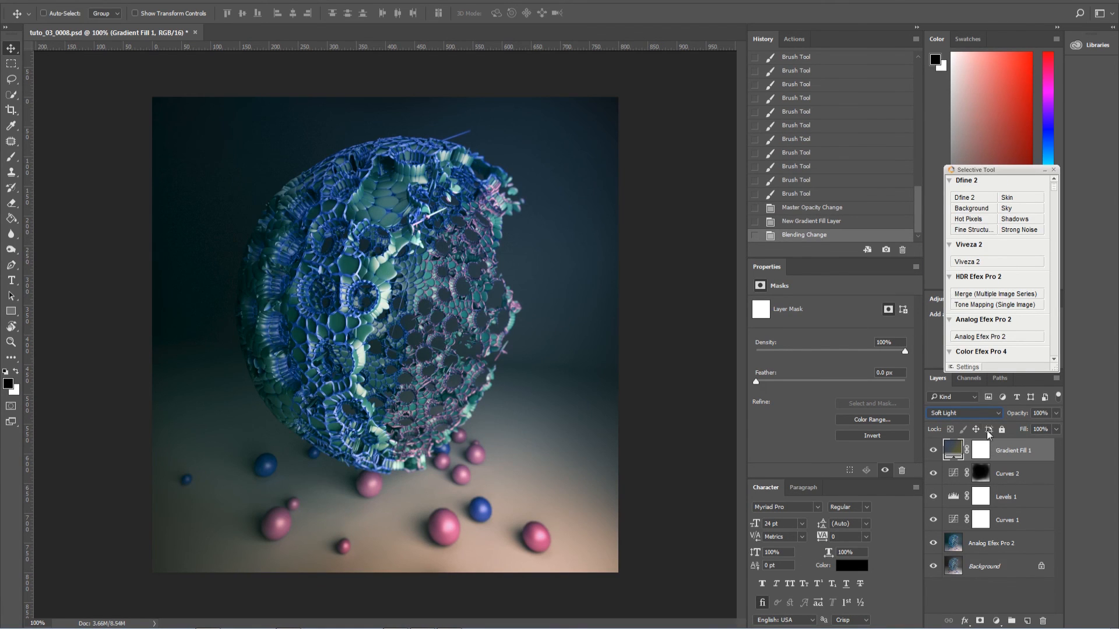
# Switch the Gradient Fill 1 layer on and off repeatedly to judge its tint on the render.
pyautogui.click(934, 452)
pyautogui.click(935, 453)
pyautogui.click(935, 454)
pyautogui.click(935, 454)
pyautogui.click(935, 454)
pyautogui.click(935, 454)
pyautogui.click(936, 453)
pyautogui.click(935, 454)
pyautogui.click(935, 454)
pyautogui.click(935, 454)
# Set the Gradient Fill 1 layer's opacity to 42% and move the Curves 2 layer above it.
pyautogui.click(1056, 413)
pyautogui.moveTo(1056, 428); pyautogui.dragTo(1040, 430)
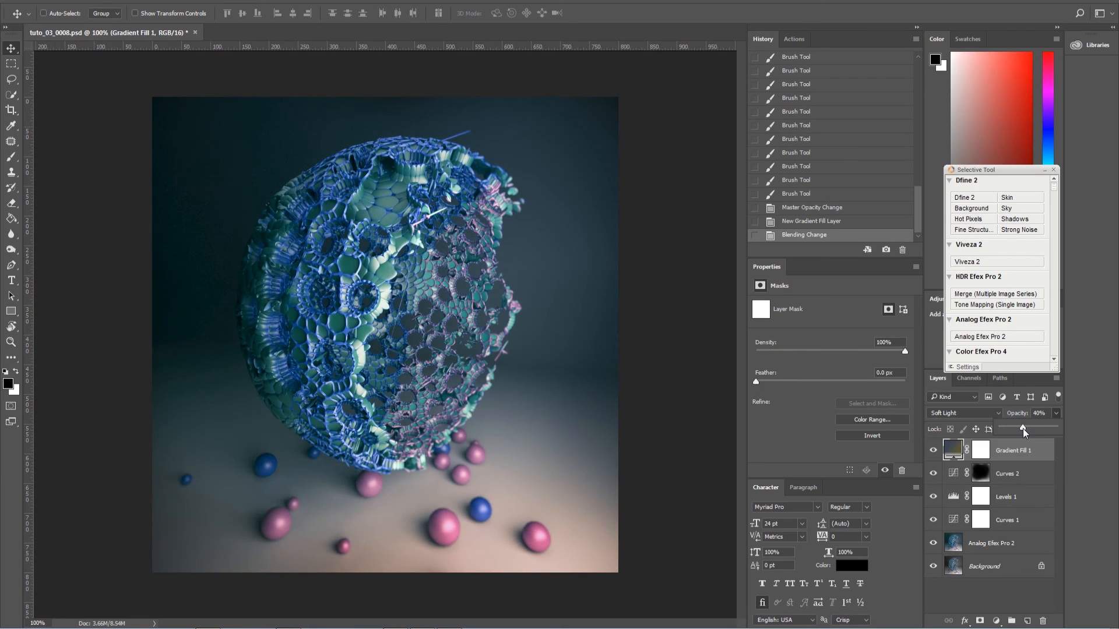
pyautogui.moveTo(1021, 429); pyautogui.dragTo(1024, 428)
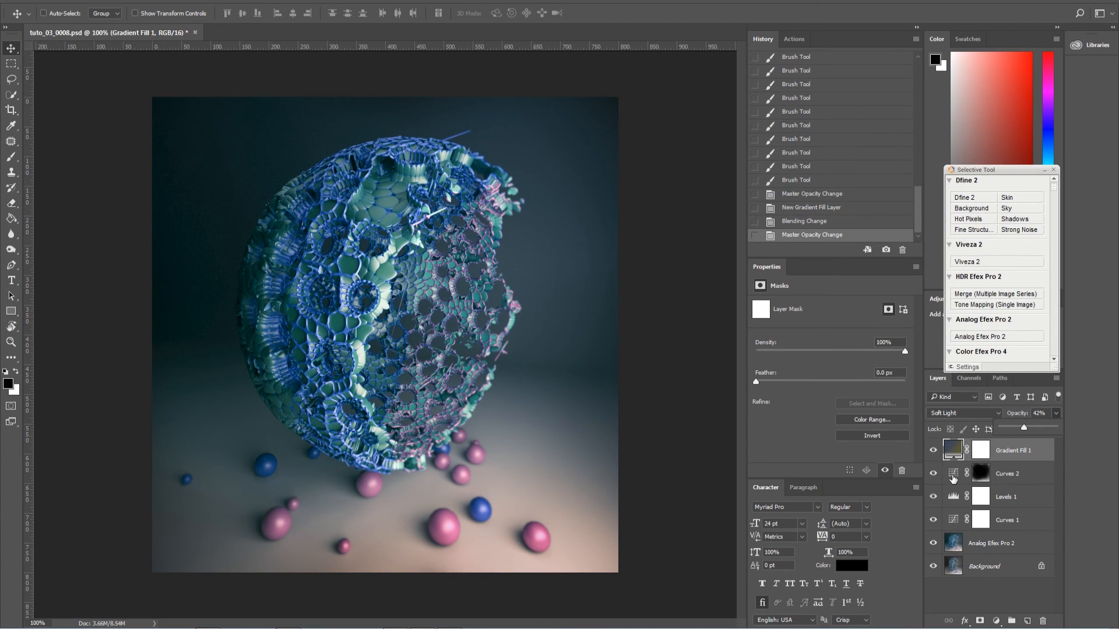
pyautogui.moveTo(953, 481); pyautogui.dragTo(953, 448)
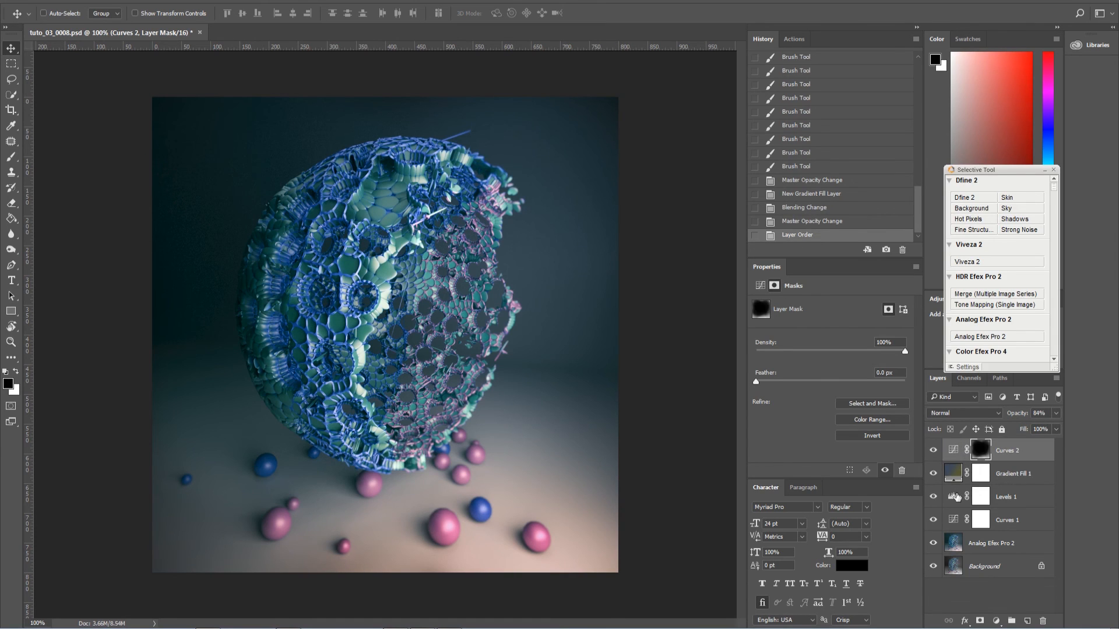
# Compare the original Background render on its own with the fully graded layer stack.
pyautogui.click(934, 474)
pyautogui.keyDown('alt'); pyautogui.click(933, 566); pyautogui.keyUp('alt')
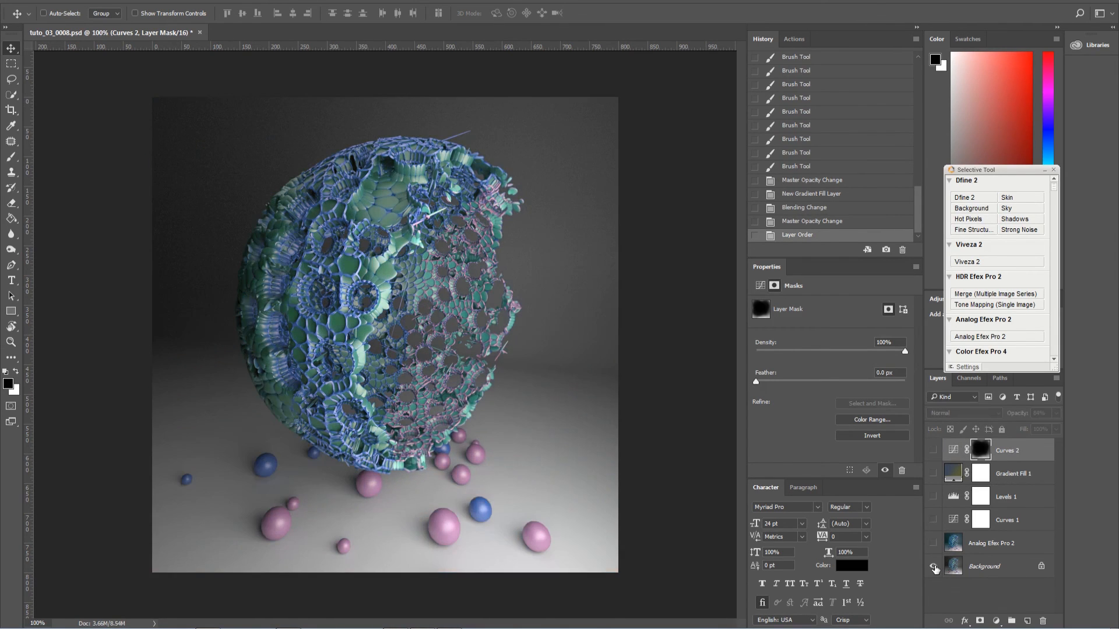
pyautogui.keyDown('alt'); pyautogui.click(933, 567); pyautogui.keyUp('alt')
pyautogui.keyDown('alt'); pyautogui.click(934, 567); pyautogui.keyUp('alt')
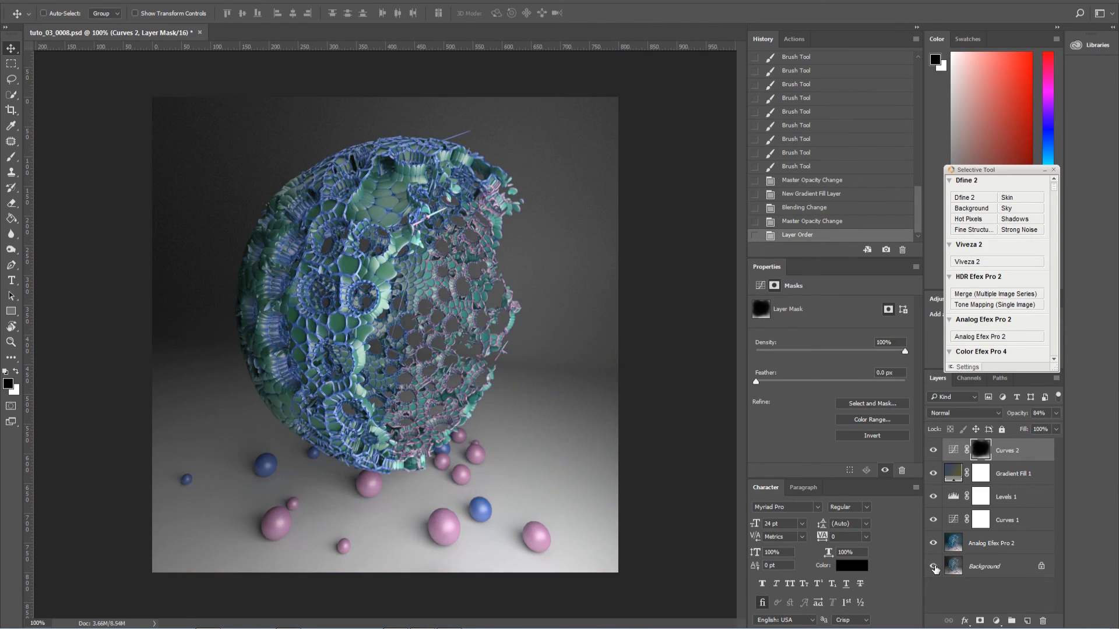
pyautogui.keyDown('alt'); pyautogui.click(934, 567); pyautogui.keyUp('alt')
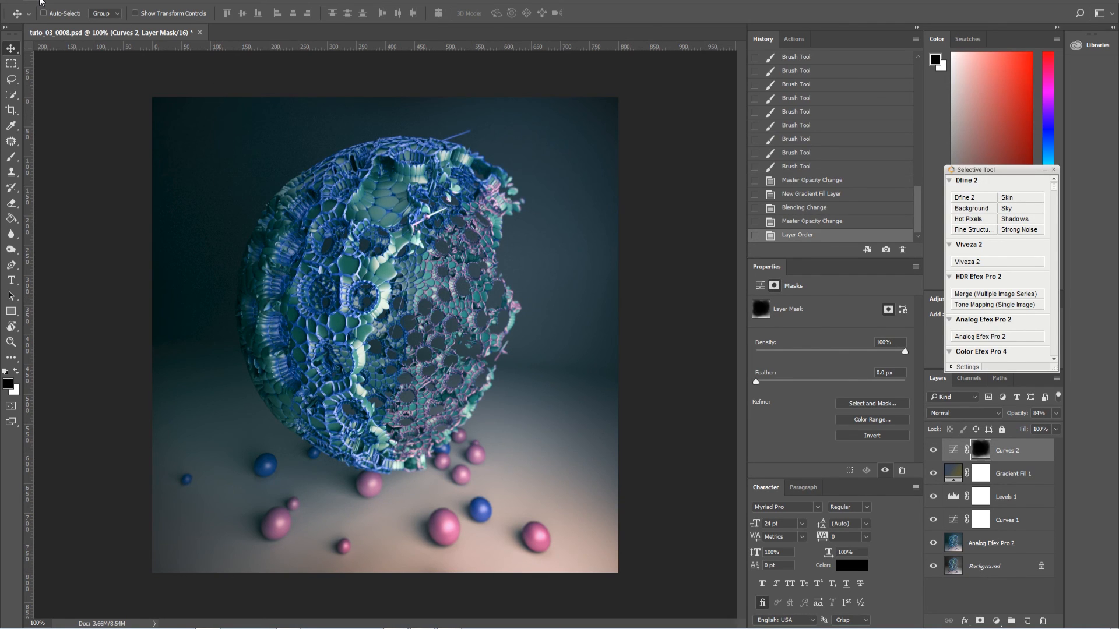
# Save the layered PSD with Maximize Compatibility enabled.
pyautogui.hotkey('ctrl', 's')
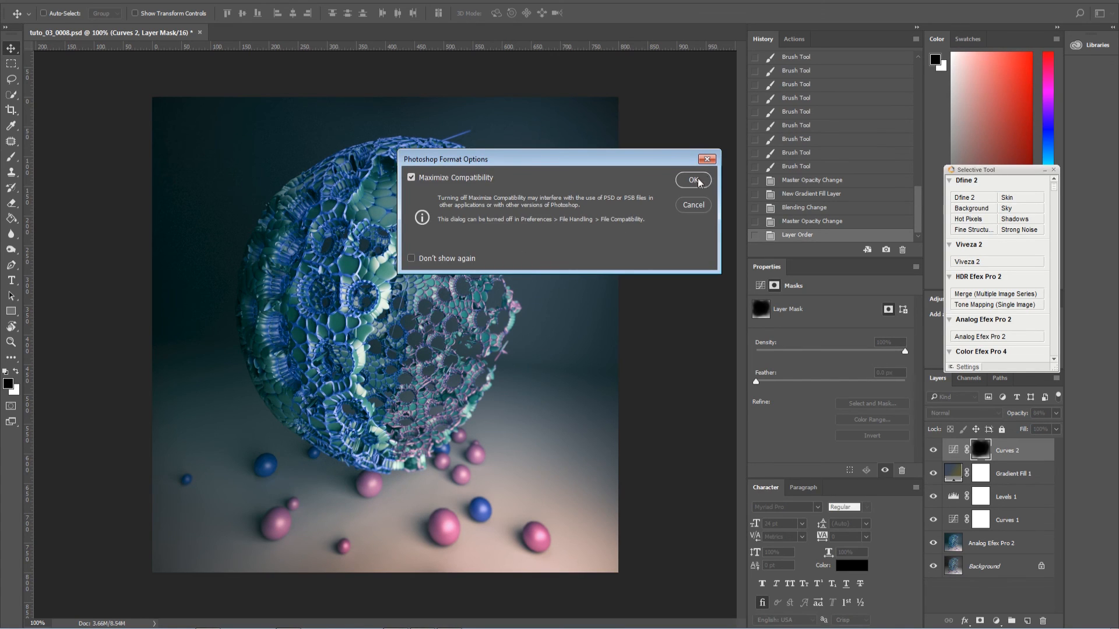
pyautogui.click(699, 180)
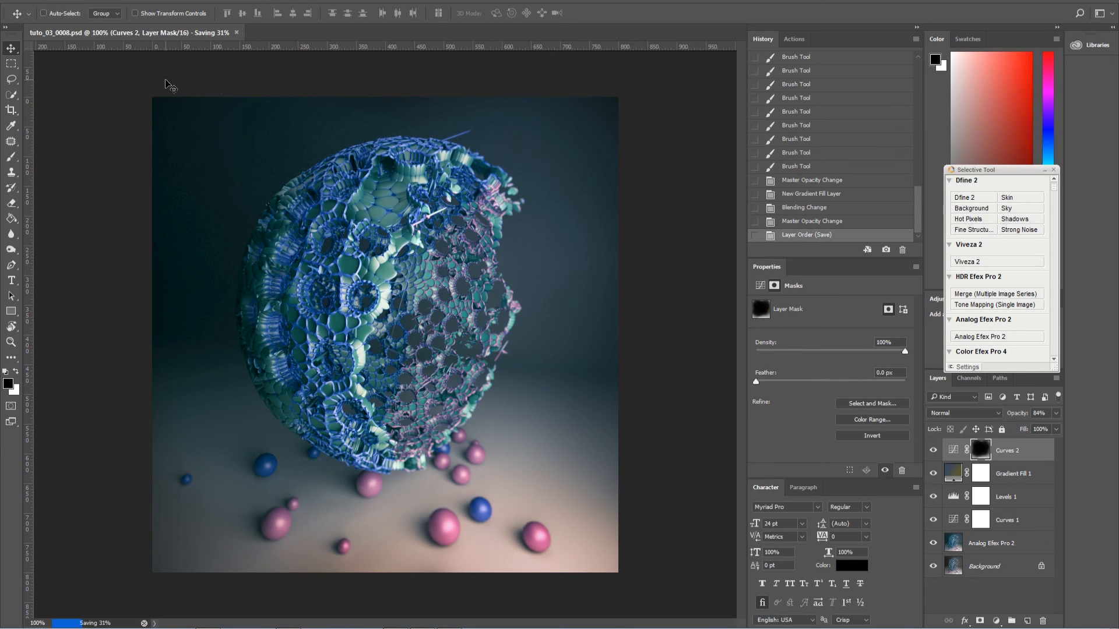
# Save a JPEG copy of the graded render as tuto_03_0008.jpg in the tuto 3 render folder.
pyautogui.click(33, 1)
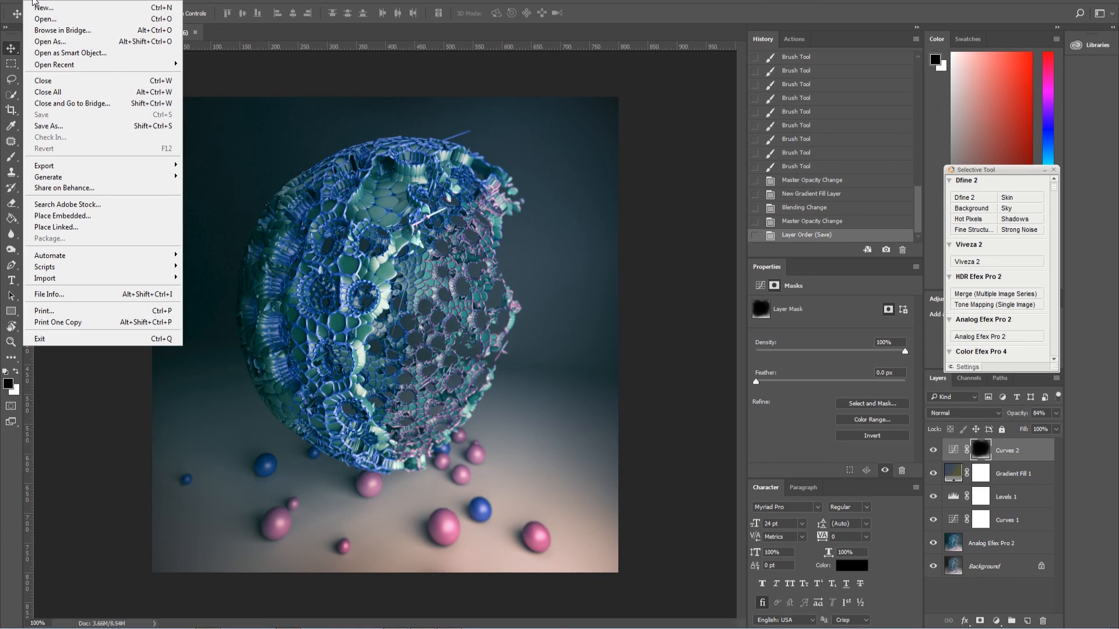
pyautogui.moveTo(61, 167)
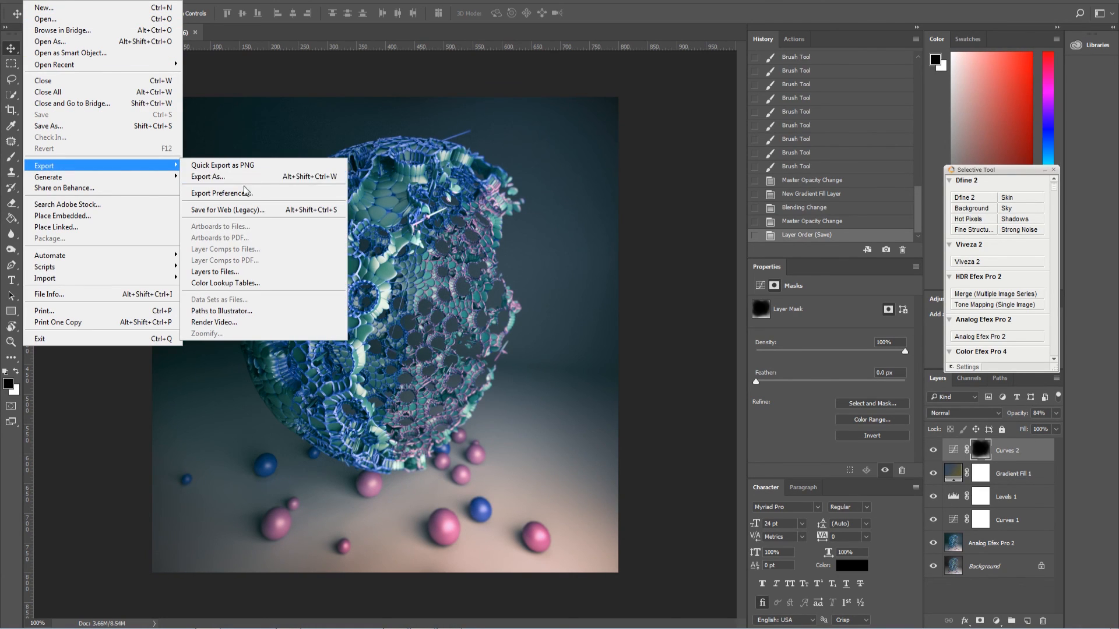
pyautogui.click(70, 126)
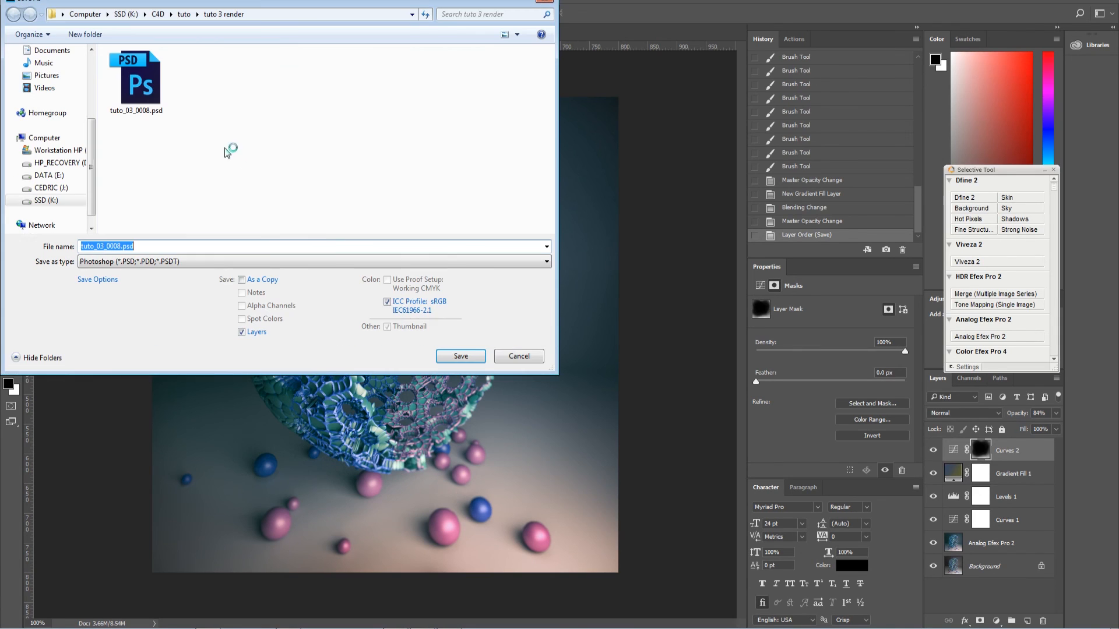
pyautogui.click(173, 261)
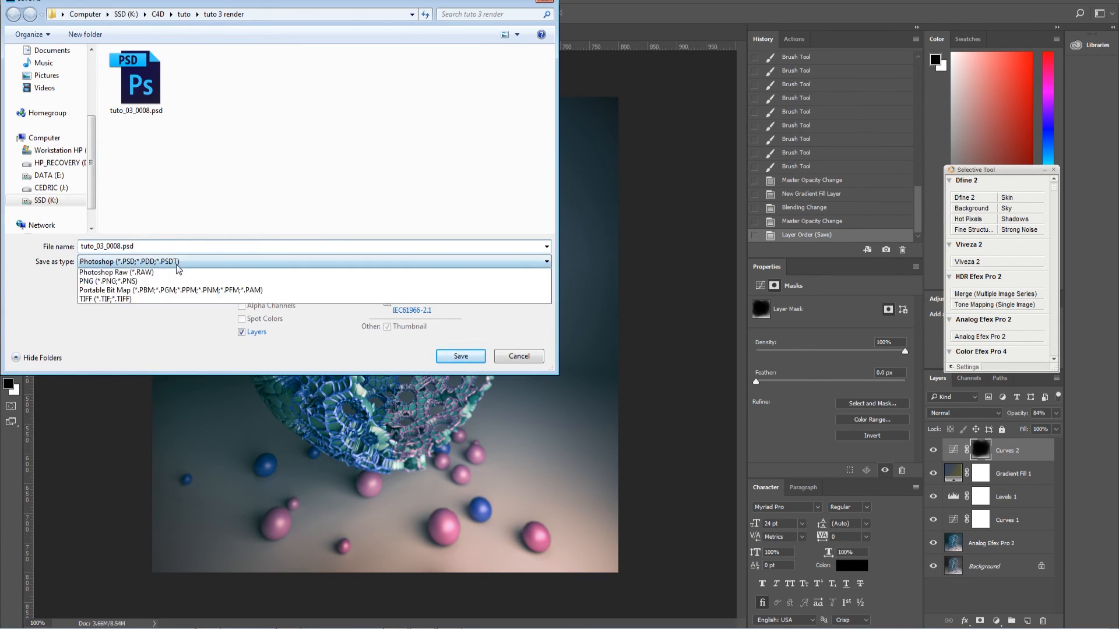
pyautogui.click(163, 318)
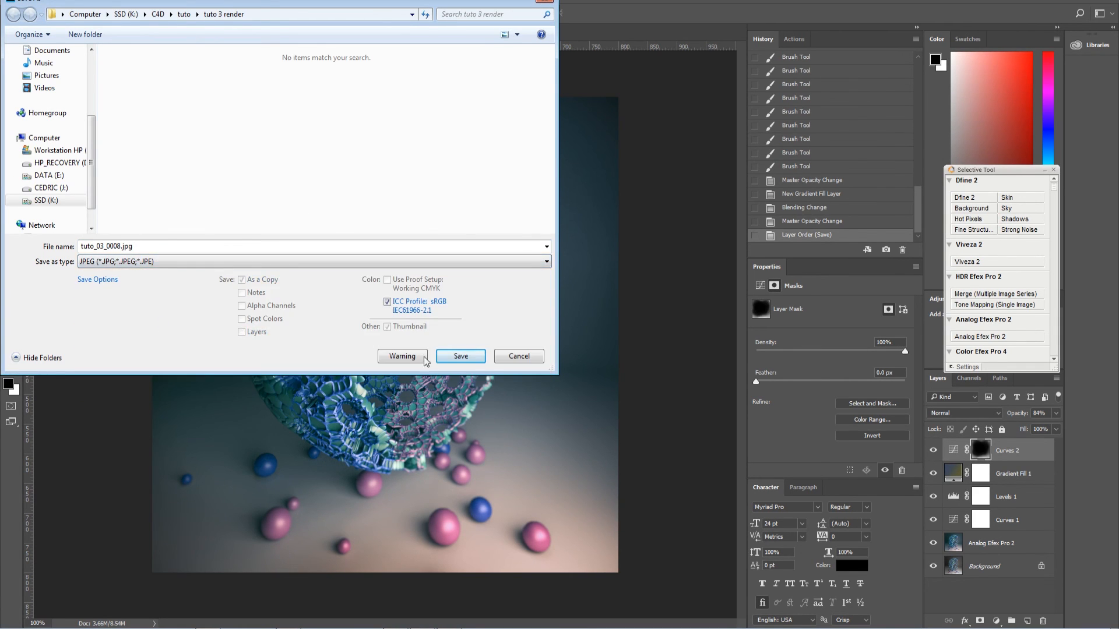
pyautogui.click(476, 359)
pyautogui.click(634, 158)
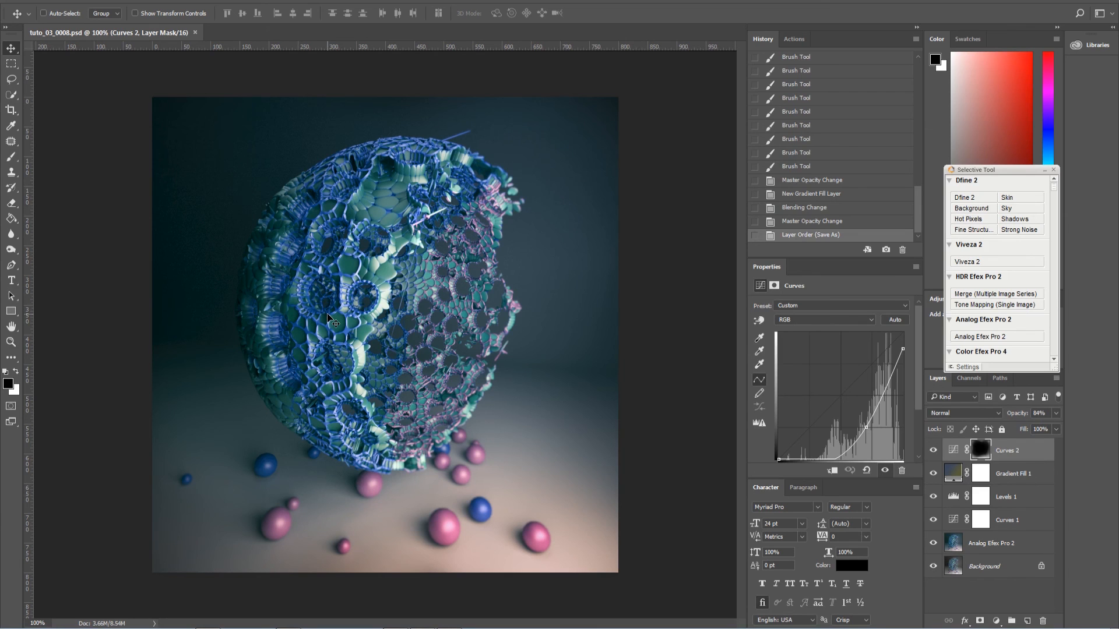
# Review the finished image at 66.7% and 200% zoom and return to the 100% view.
pyautogui.hotkey('ctrl', '-')
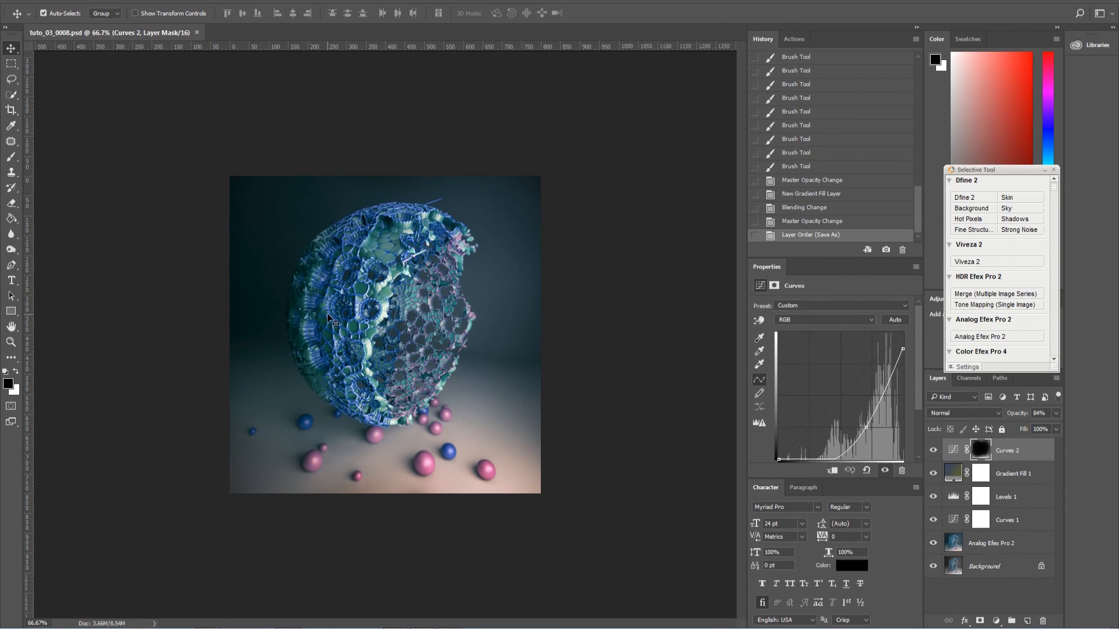
pyautogui.hotkey('ctrl', '+')
pyautogui.hotkey('ctrl', '+')
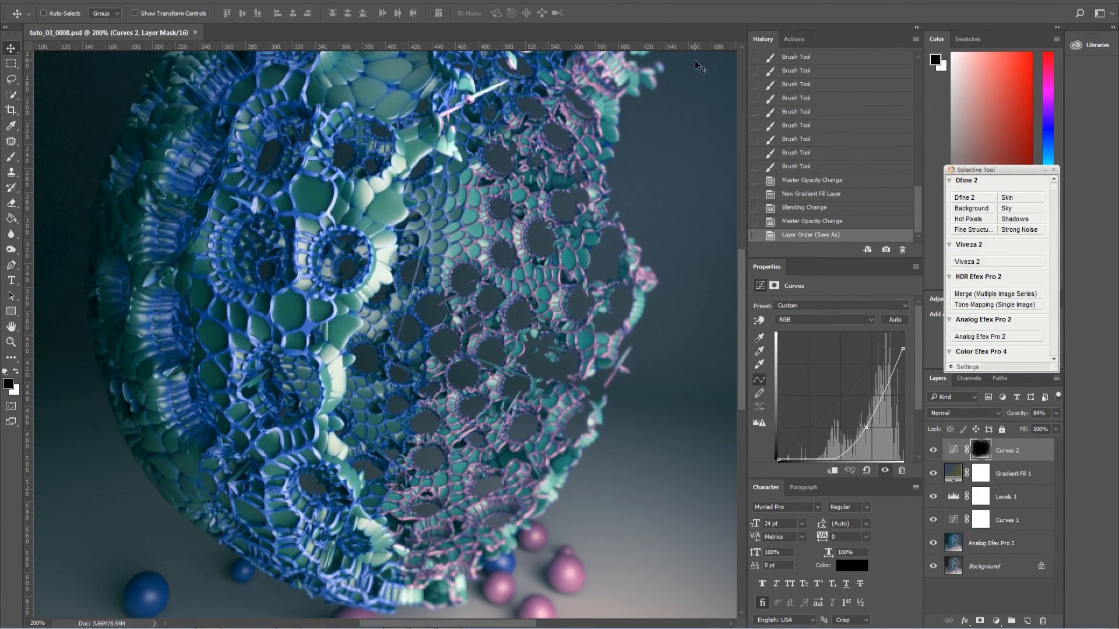
pyautogui.hotkey('ctrl', '-')
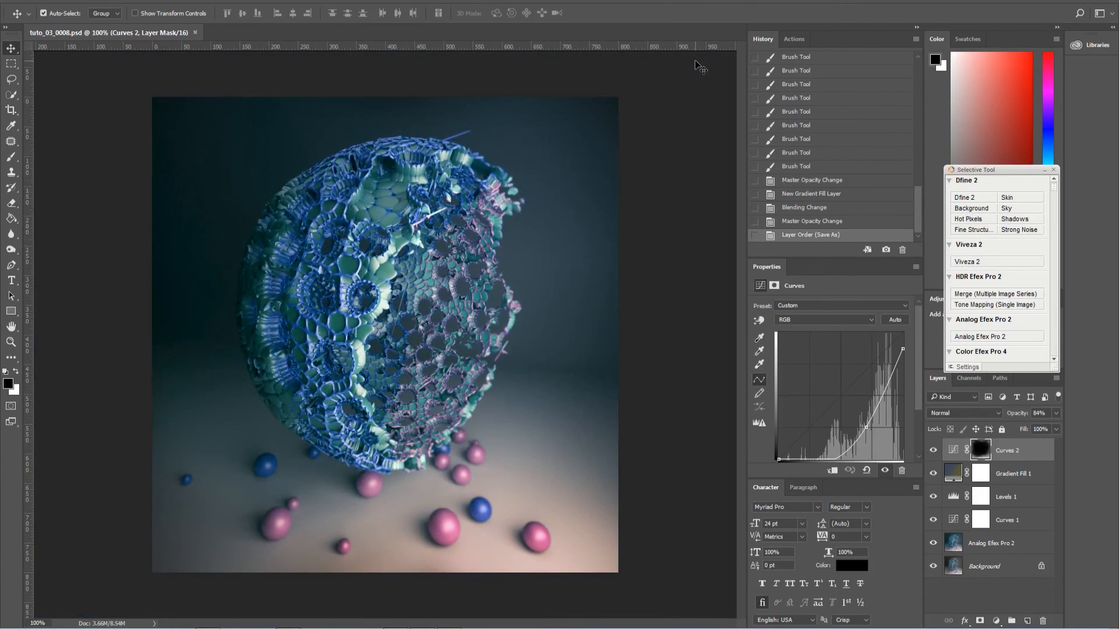